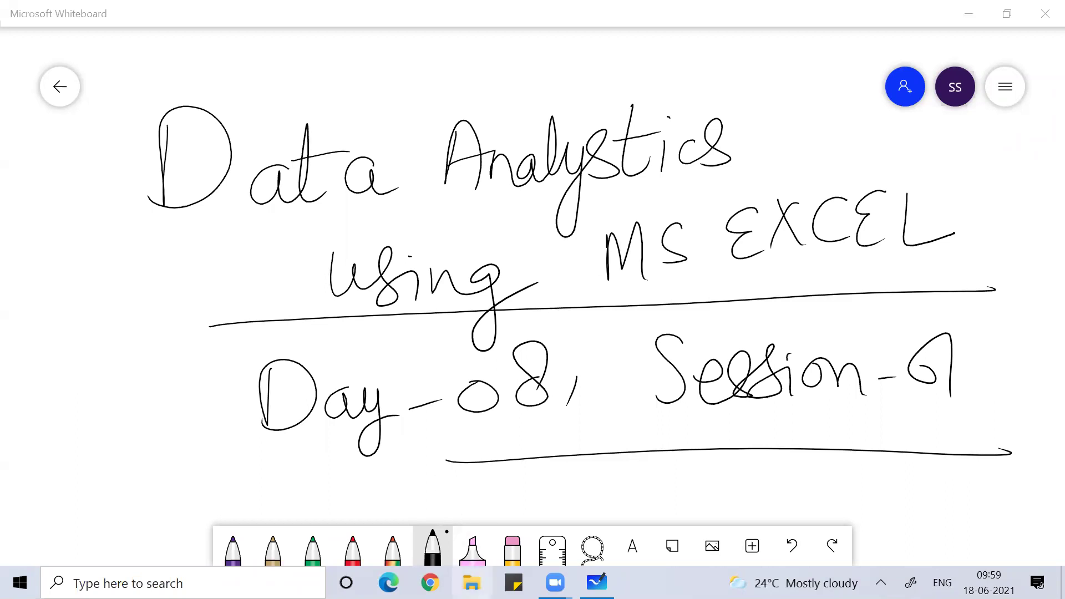
Leave the Day-08 Whiteboard title board and bring up File Explorer at Quick access
{"action": "left_click", "coordinate": [471, 582]}
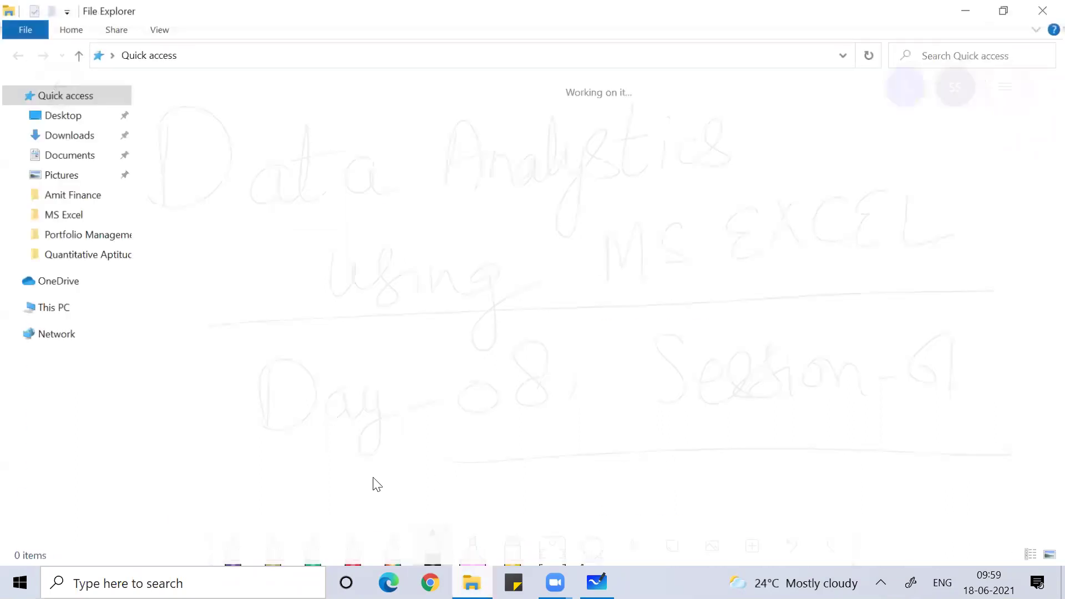
Open the VLOOKUP Dummy Data workbook from Desktop > Amit Finance > MS Excel
{"action": "left_click", "coordinate": [93, 203]}
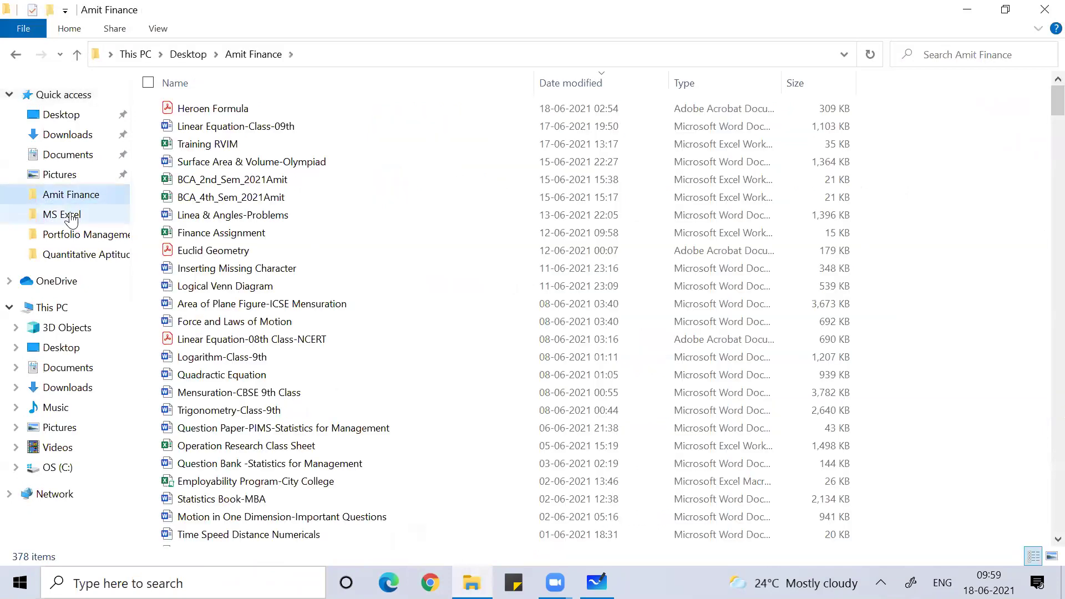
{"action": "left_click", "coordinate": [71, 218]}
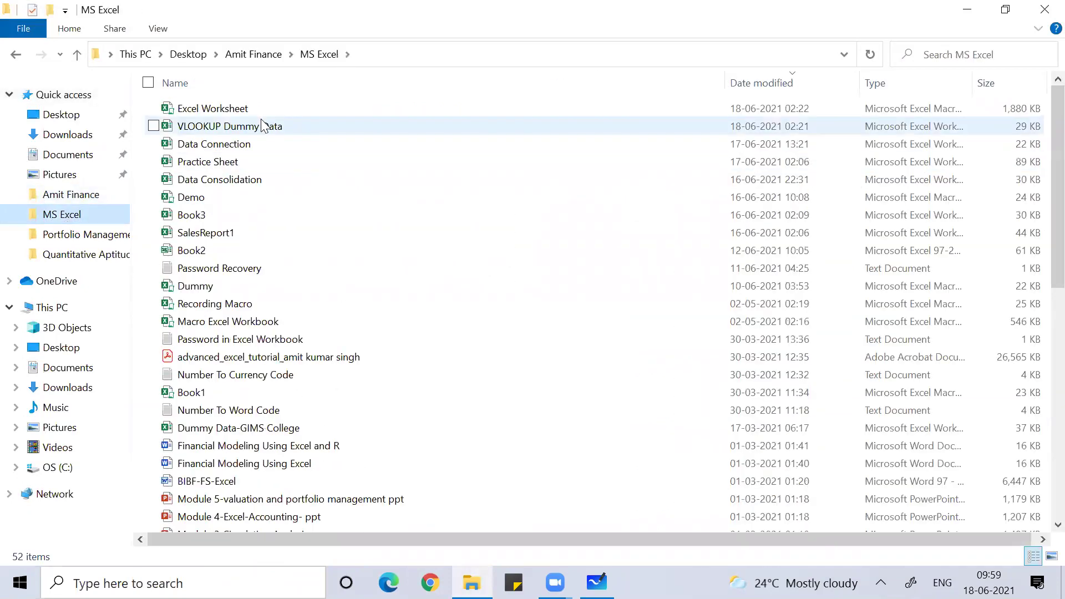
{"action": "double_click", "coordinate": [264, 126]}
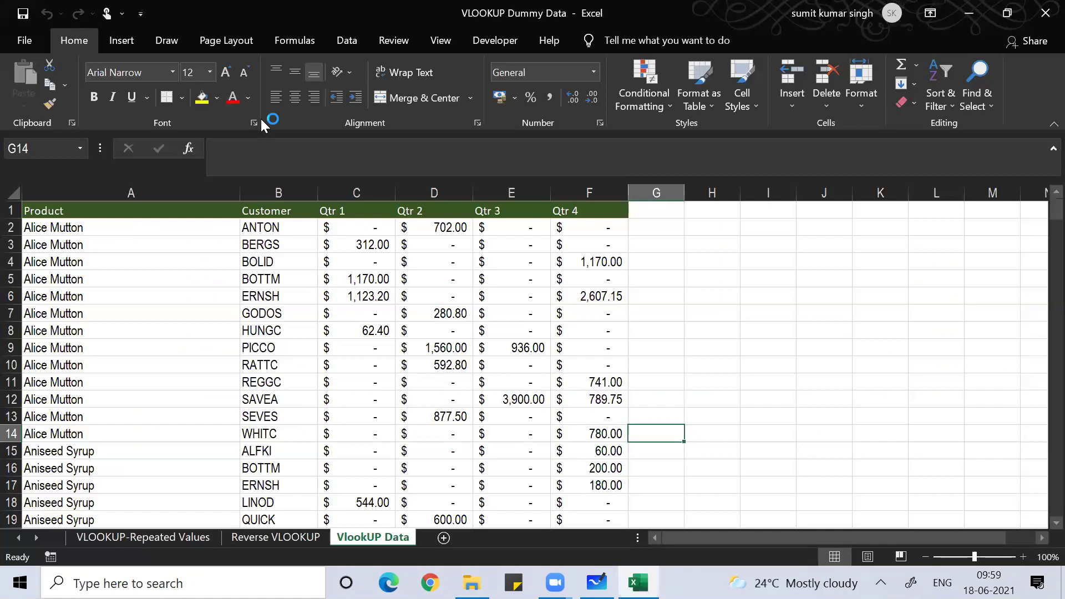
{"action": "left_click", "coordinate": [194, 261]}
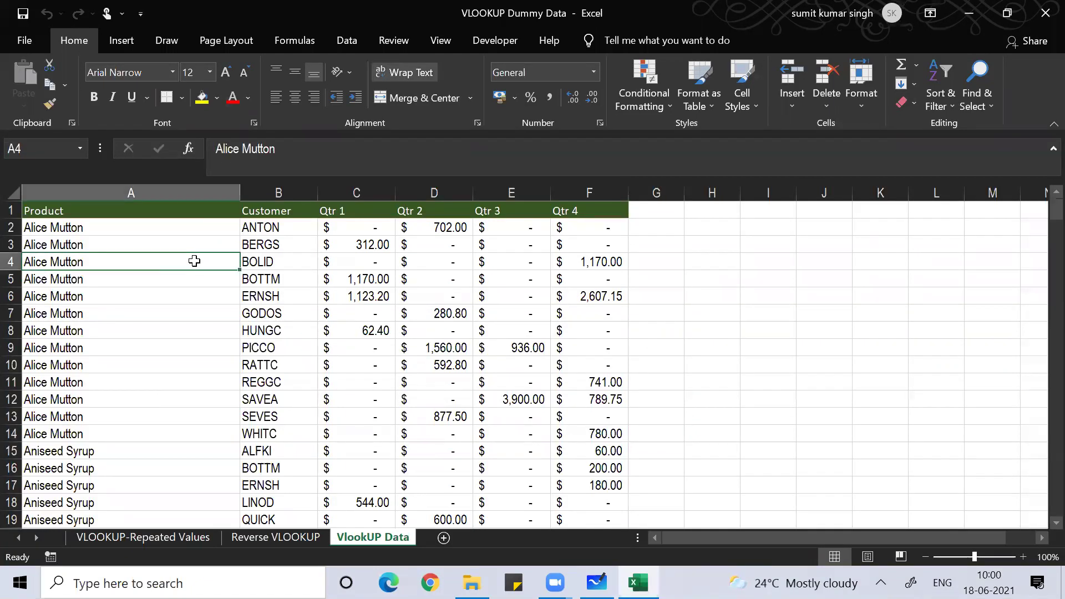
{"action": "key", "text": "Up"}
{"action": "key", "text": "Up"}
{"action": "key", "text": "Up"}
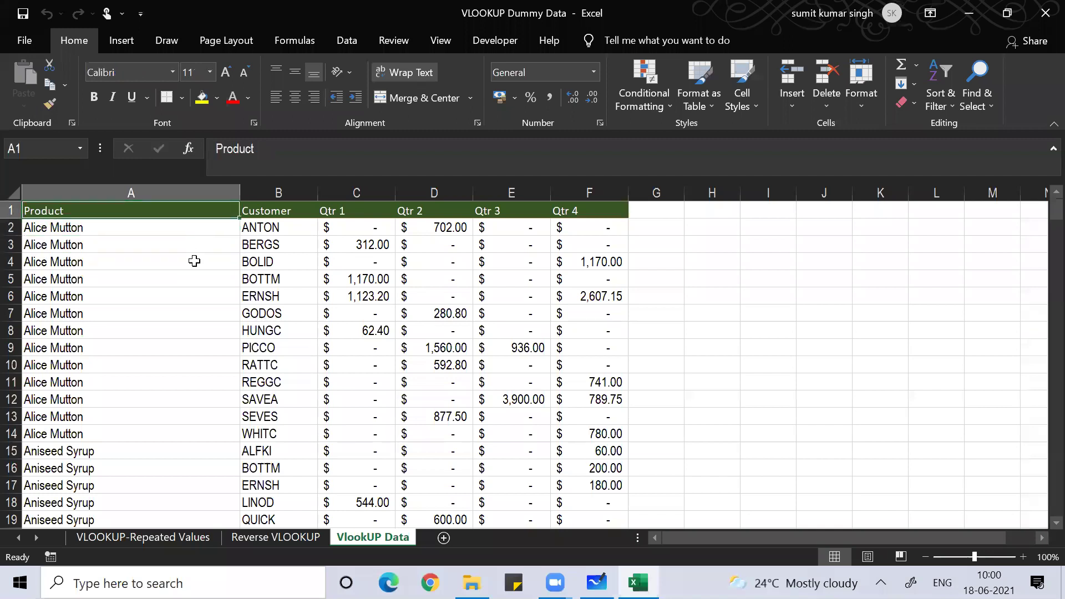
{"action": "key", "text": "Down"}
{"action": "key", "text": "Down"}
{"action": "key", "text": "Down"}
{"action": "key", "text": "Down"}
{"action": "key", "text": "Down"}
{"action": "key", "text": "Down"}
{"action": "key", "text": "Down"}
{"action": "key", "text": "Down"}
{"action": "key", "text": "Down"}
{"action": "key", "text": "Down"}
{"action": "key", "text": "Down"}
{"action": "key", "text": "Down"}
{"action": "key", "text": "Down"}
{"action": "key", "text": "Down"}
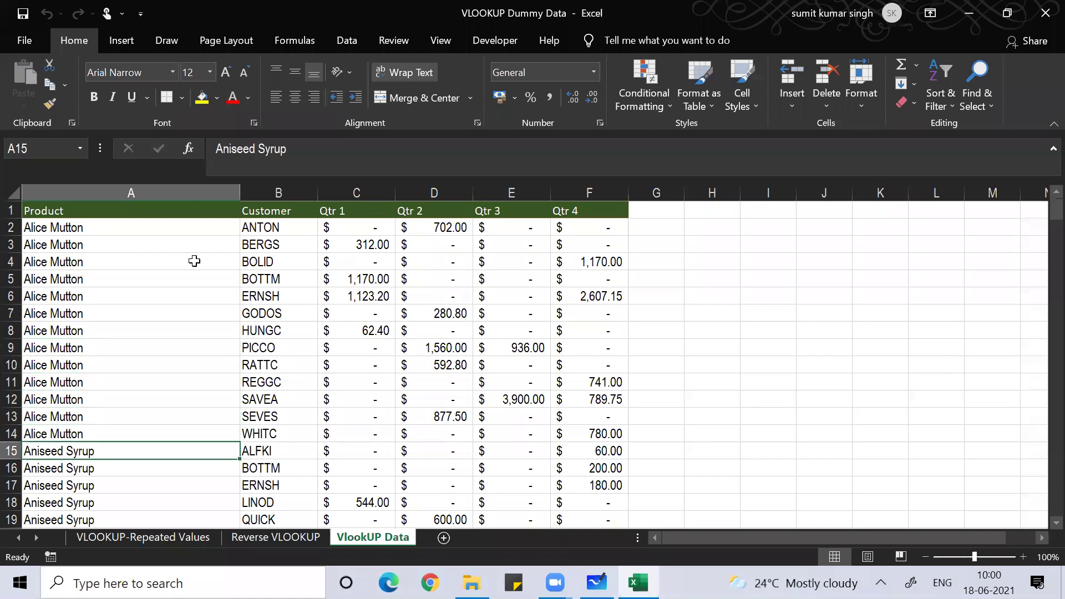
{"action": "key", "text": "Down"}
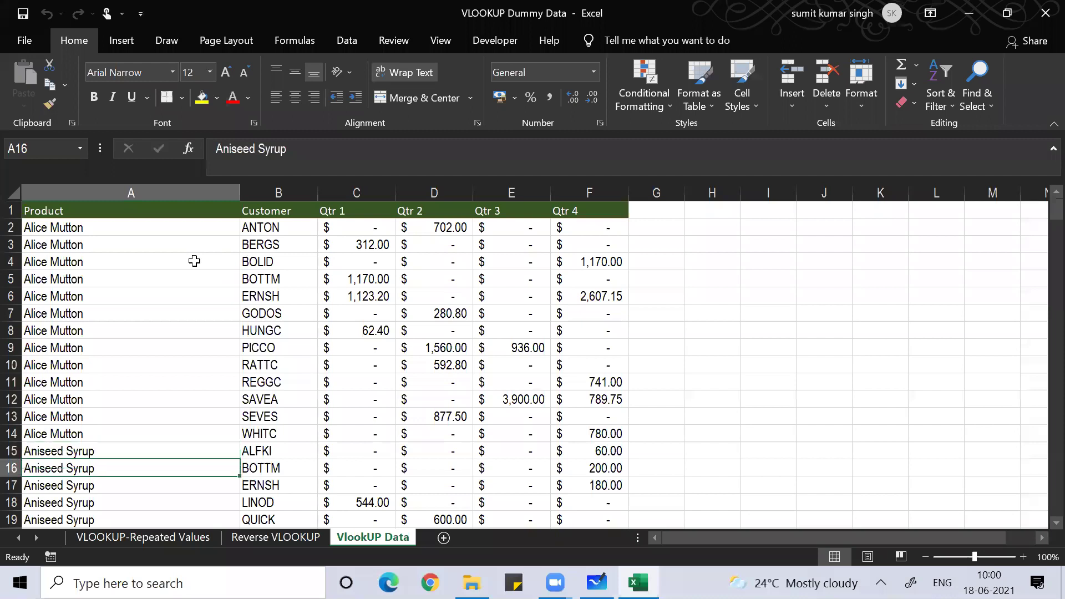
{"action": "key", "text": "Down"}
{"action": "key", "text": "Down"}
{"action": "key", "text": "Down"}
{"action": "key", "text": "Down"}
{"action": "key", "text": "Down"}
{"action": "key", "text": "Down"}
{"action": "key", "text": "Down"}
{"action": "key", "text": "Down"}
{"action": "key", "text": "Down"}
{"action": "key", "text": "Down"}
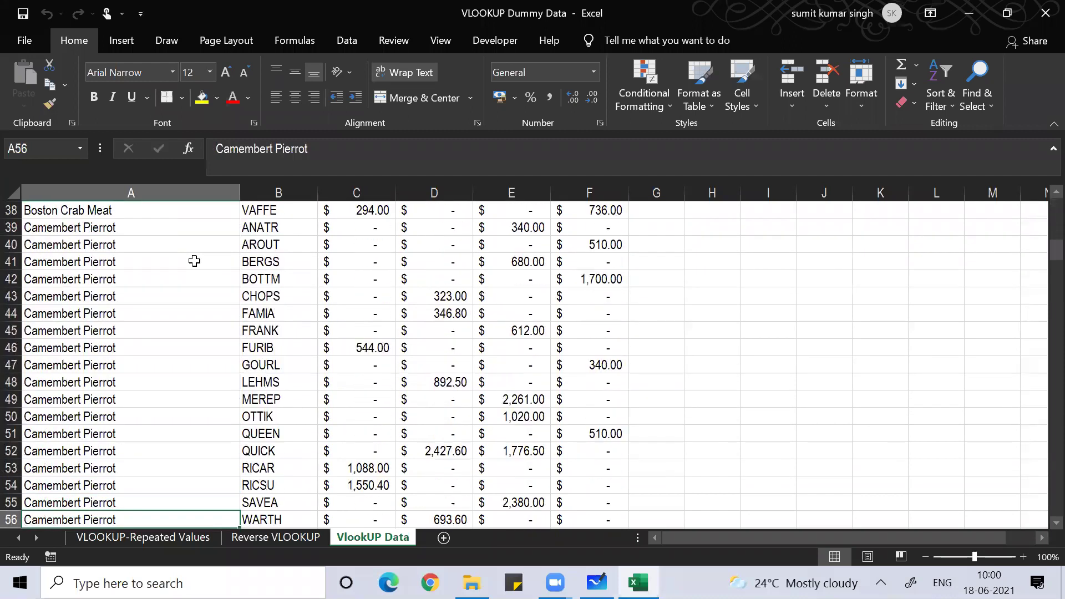
{"action": "key", "text": "Down"}
{"action": "key", "text": "Down"}
{"action": "key", "text": "Down"}
{"action": "key", "text": "Down"}
{"action": "key", "text": "Down"}
{"action": "key", "text": "Down"}
{"action": "key", "text": "Down"}
{"action": "key", "text": "Down"}
{"action": "key", "text": "Down"}
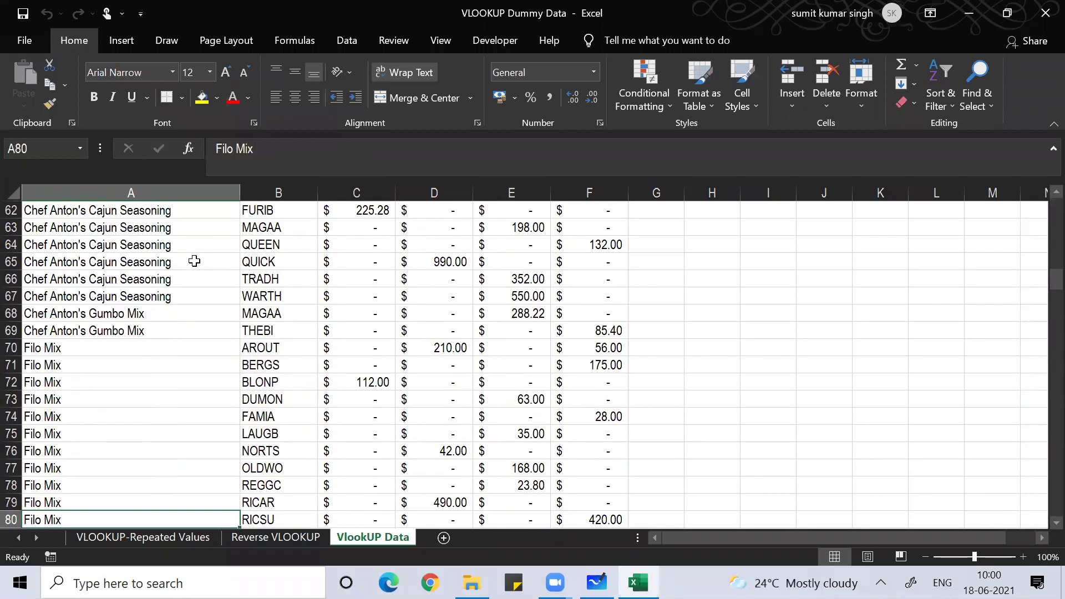
{"action": "key", "text": "ctrl+Down"}
{"action": "key", "text": "Down"}
{"action": "key", "text": "Down"}
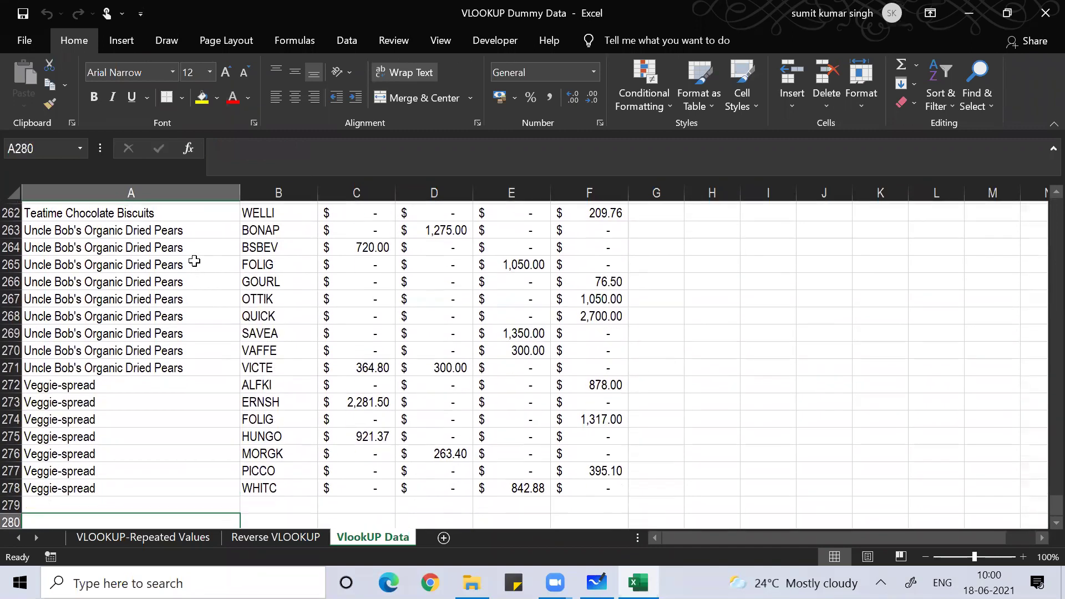
{"action": "key", "text": "Down"}
{"action": "key", "text": "Up"}
{"action": "key", "text": "Up"}
{"action": "key", "text": "Up"}
{"action": "key", "text": "Up"}
{"action": "key", "text": "ctrl+Up"}
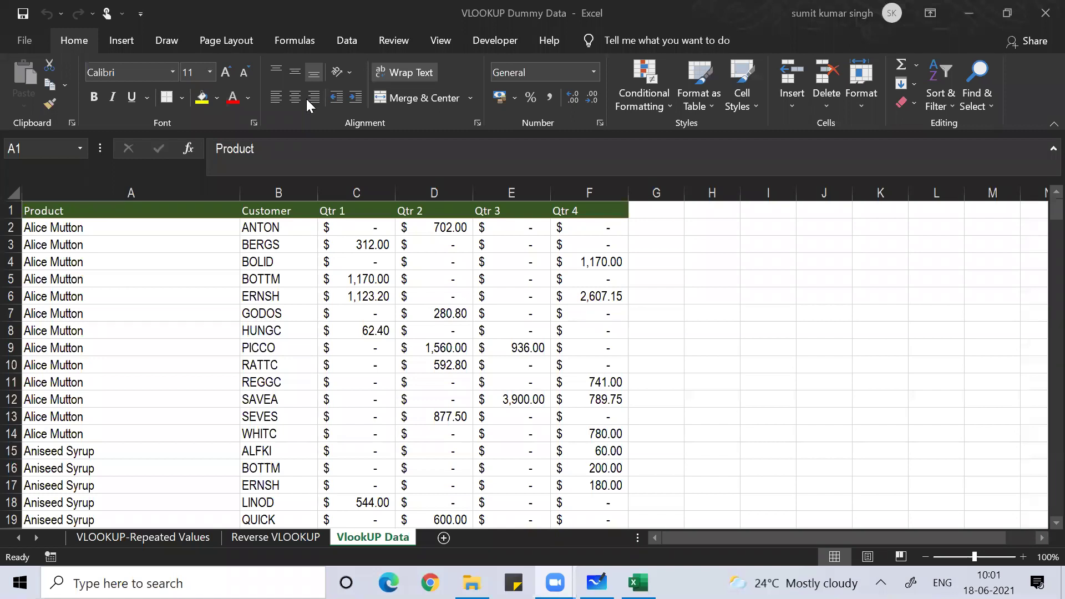
Browse the product rows in column A, from Alice Mutton down to the last Veggie-spread rows
{"action": "left_click", "coordinate": [127, 275]}
{"action": "key", "text": "Down"}
{"action": "key", "text": "Down"}
{"action": "key", "text": "Down"}
{"action": "key", "text": "Down"}
{"action": "key", "text": "Down"}
{"action": "key", "text": "Down"}
{"action": "key", "text": "Down"}
{"action": "key", "text": "Down"}
{"action": "key", "text": "Down"}
{"action": "key", "text": "Down"}
{"action": "key", "text": "Down"}
{"action": "key", "text": "Down"}
{"action": "key", "text": "Down"}
{"action": "key", "text": "Up"}
{"action": "key", "text": "Up"}
{"action": "key", "text": "Up"}
{"action": "key", "text": "Up"}
{"action": "key", "text": "Up"}
{"action": "key", "text": "Up"}
{"action": "key", "text": "Up"}
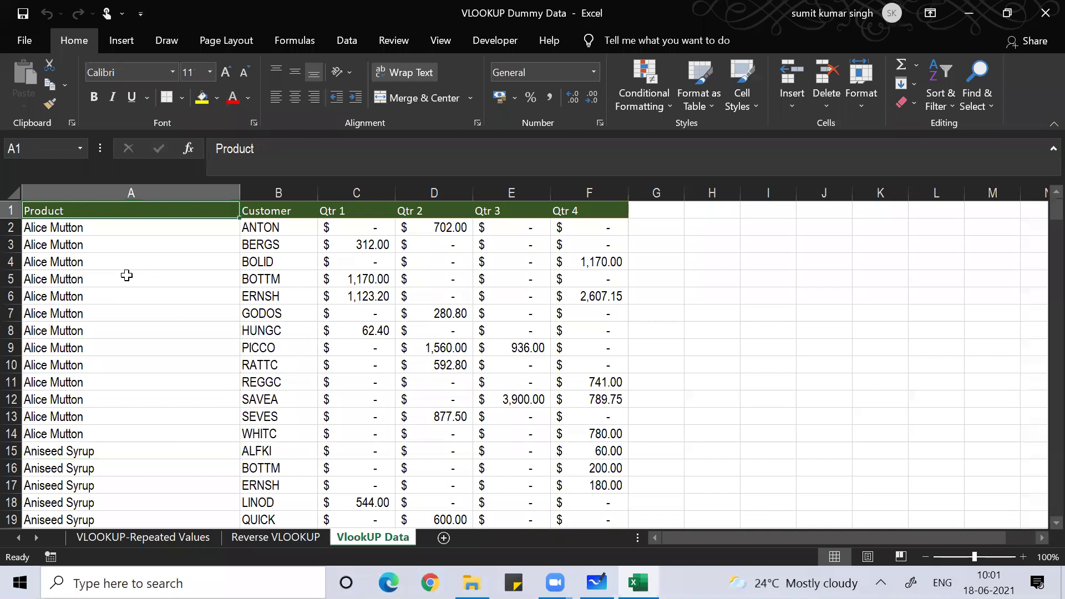
{"action": "key", "text": "Down"}
{"action": "key", "text": "Down"}
{"action": "key", "text": "Down"}
{"action": "key", "text": "Down"}
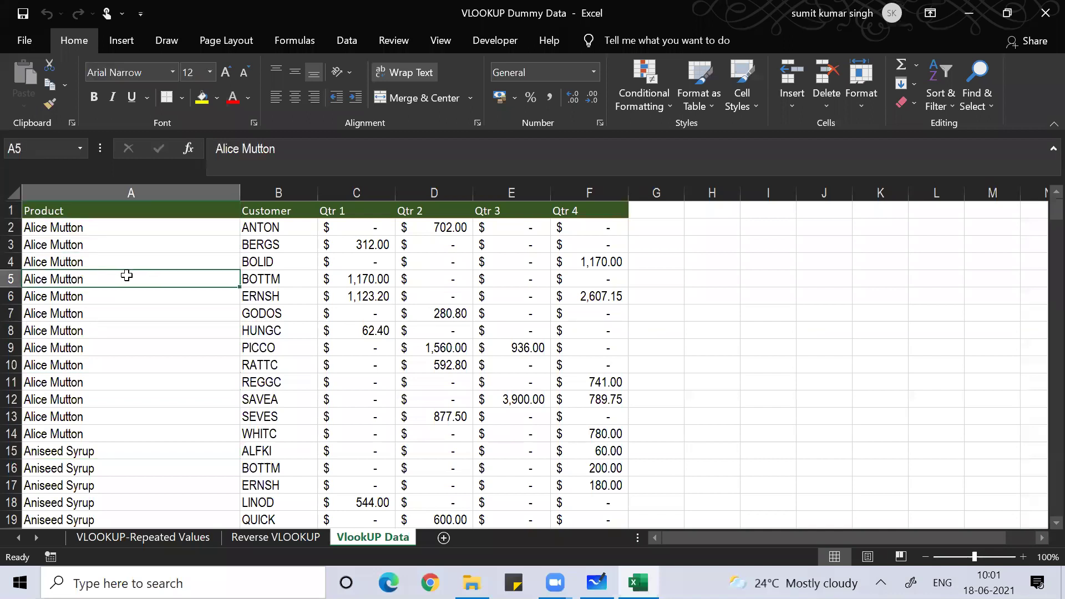
{"action": "key", "text": "Up"}
{"action": "key", "text": "Right"}
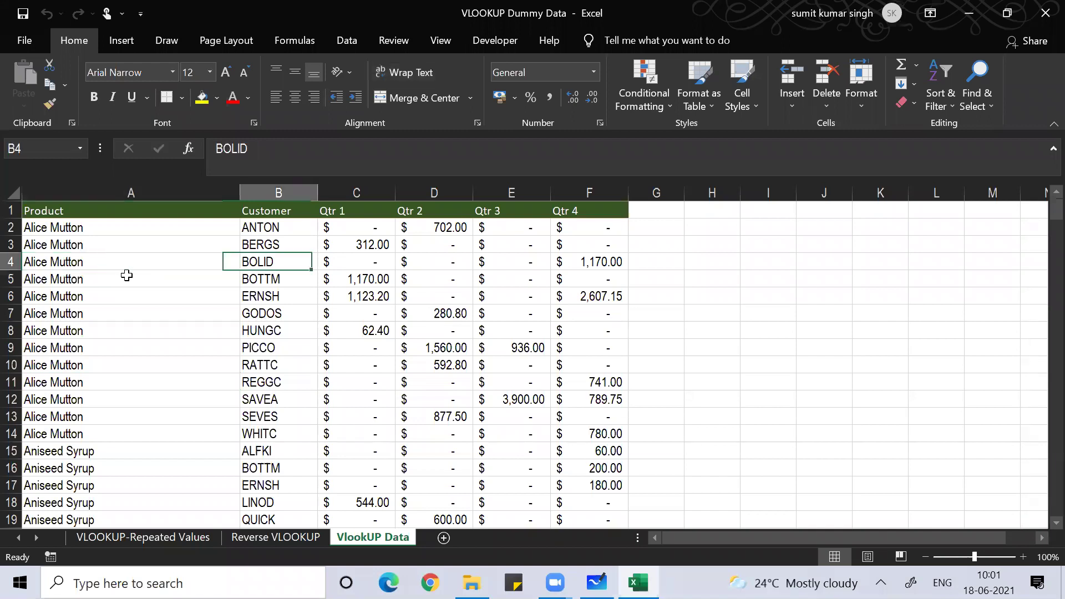
{"action": "key", "text": "Left"}
{"action": "key", "text": "Right"}
{"action": "key", "text": "Left"}
{"action": "key", "text": "Up"}
{"action": "key", "text": "Up"}
{"action": "key", "text": "Down"}
{"action": "key", "text": "Down"}
{"action": "key", "text": "Down"}
{"action": "key", "text": "Down"}
{"action": "key", "text": "Down"}
{"action": "key", "text": "Down"}
{"action": "key", "text": "Down"}
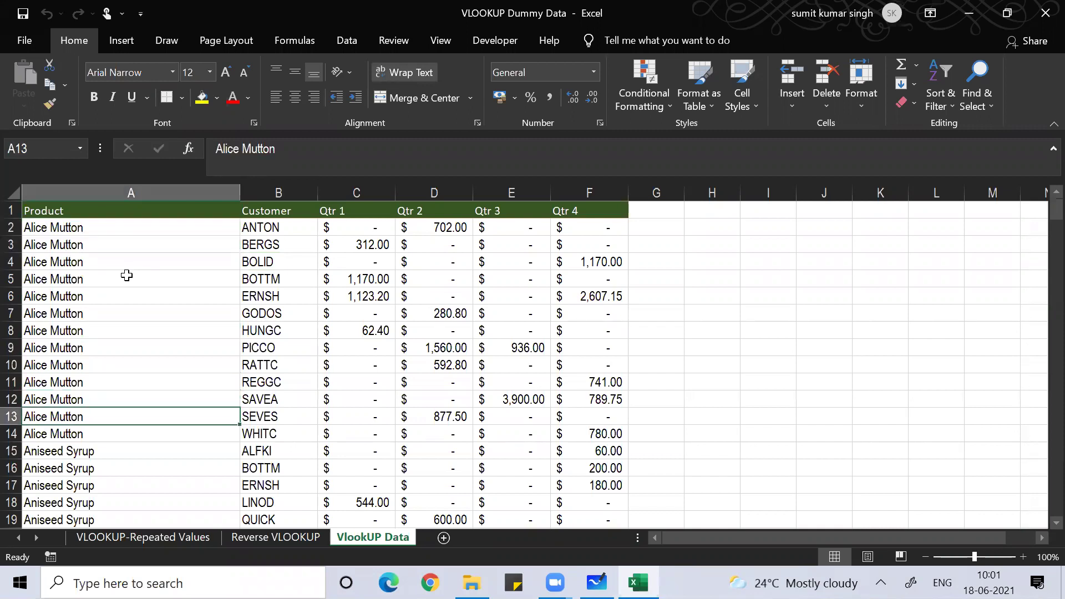
{"action": "key", "text": "Down"}
{"action": "key", "text": "Up"}
{"action": "key", "text": "Up"}
{"action": "key", "text": "Up"}
{"action": "key", "text": "Down"}
{"action": "key", "text": "Down"}
{"action": "key", "text": "Down"}
{"action": "key", "text": "Down"}
{"action": "key", "text": "Down"}
{"action": "key", "text": "Down"}
{"action": "key", "text": "Down"}
{"action": "key", "text": "Down"}
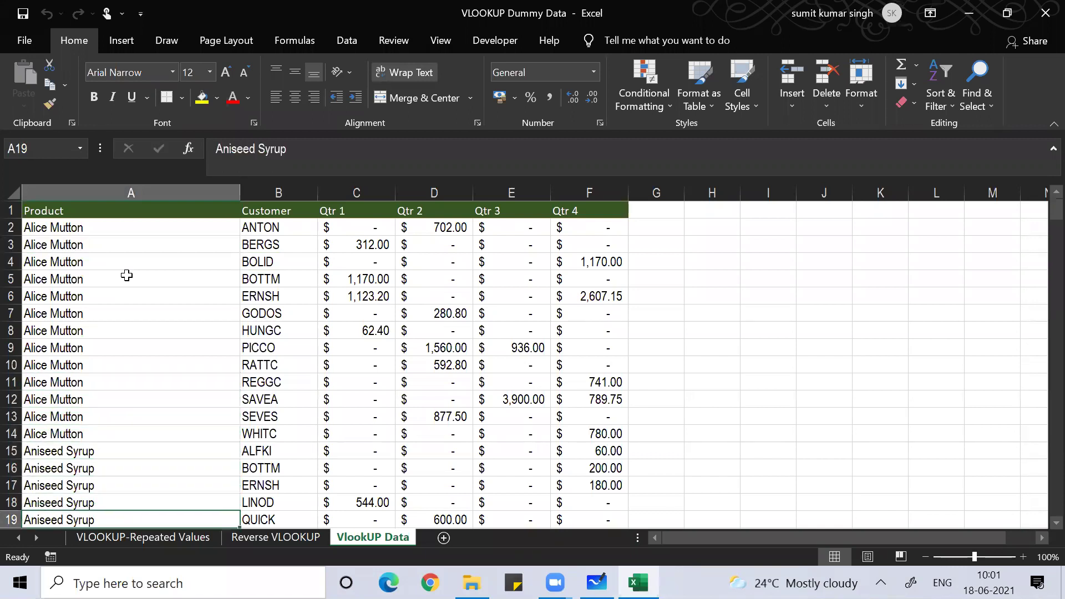
{"action": "key", "text": "Down"}
{"action": "key", "text": "Down"}
{"action": "key", "text": "Down"}
{"action": "key", "text": "Down"}
{"action": "key", "text": "Down"}
{"action": "key", "text": "Down"}
{"action": "key", "text": "Down"}
{"action": "key", "text": "Down"}
{"action": "key", "text": "Down"}
{"action": "key", "text": "Down"}
{"action": "key", "text": "Down"}
{"action": "key", "text": "Down"}
{"action": "key", "text": "Down"}
{"action": "key", "text": "Down"}
{"action": "key", "text": "Down"}
{"action": "key", "text": "Down"}
{"action": "key", "text": "Down"}
{"action": "key", "text": "Down"}
{"action": "key", "text": "Down"}
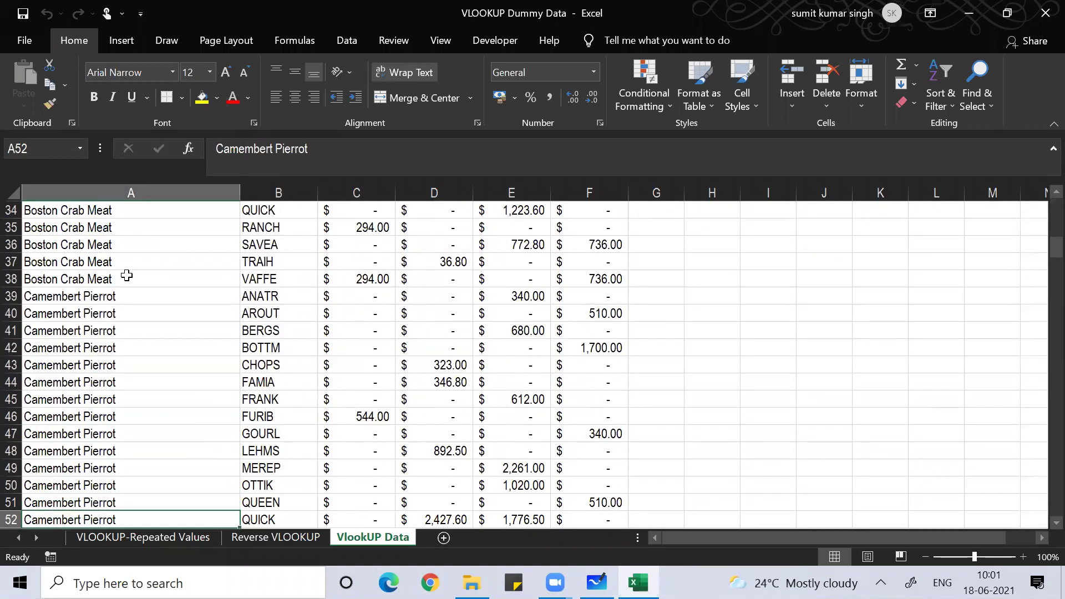
{"action": "key", "text": "Down"}
{"action": "key", "text": "Down"}
{"action": "key", "text": "Down"}
{"action": "key", "text": "Down"}
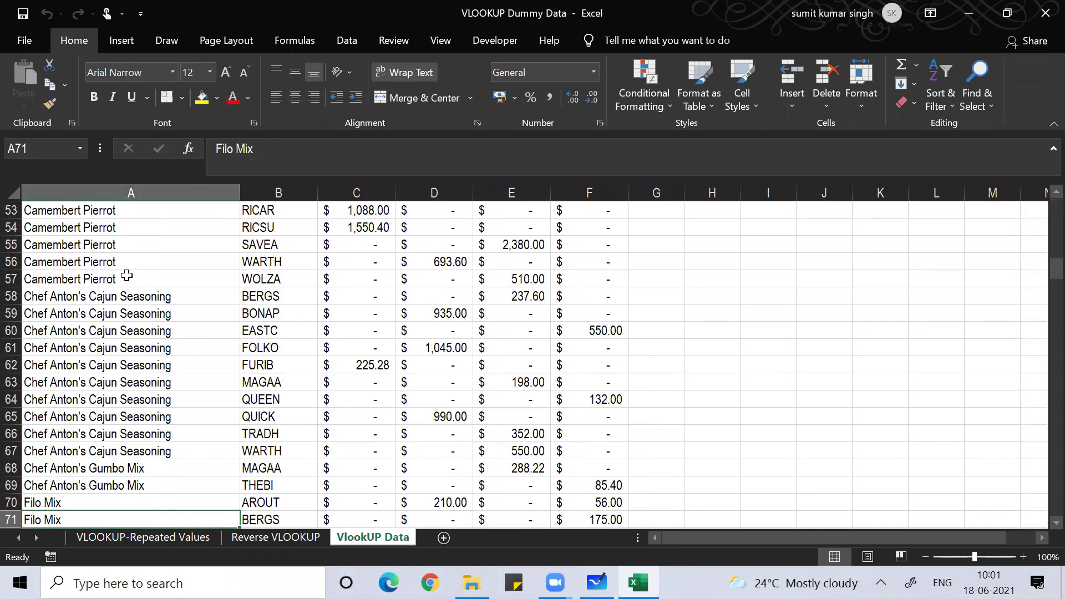
{"action": "key", "text": "Down"}
{"action": "key", "text": "Down"}
{"action": "key", "text": "Down"}
{"action": "key", "text": "Down"}
{"action": "key", "text": "Down"}
{"action": "key", "text": "Down"}
{"action": "key", "text": "Down"}
{"action": "key", "text": "Down"}
{"action": "key", "text": "Down"}
{"action": "key", "text": "Down"}
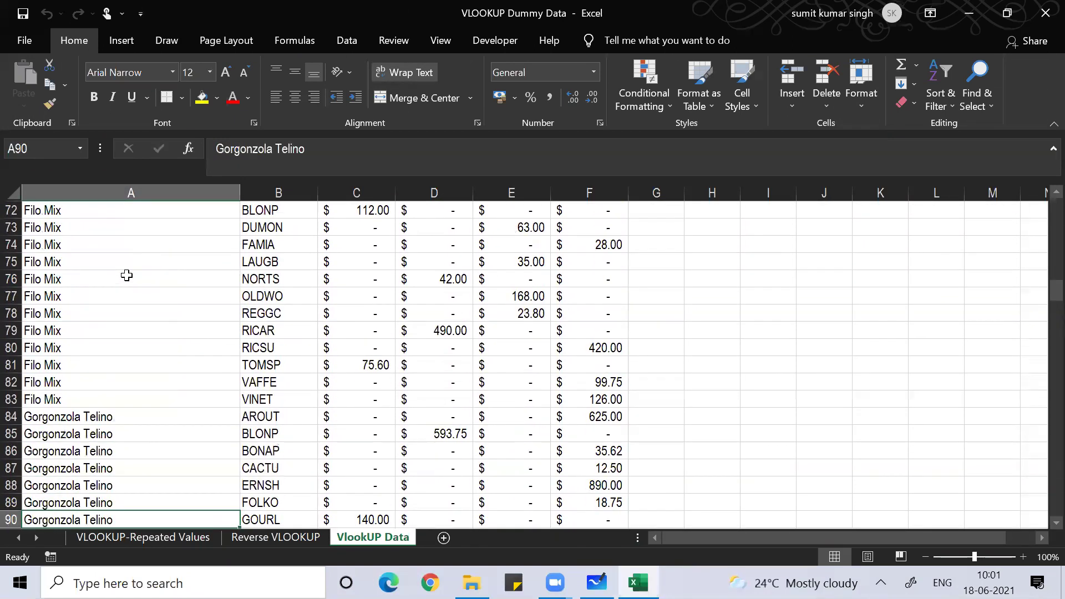
{"action": "key", "text": "Down"}
{"action": "key", "text": "Down"}
{"action": "key", "text": "Down"}
{"action": "key", "text": "Down"}
{"action": "key", "text": "Down"}
{"action": "key", "text": "Down"}
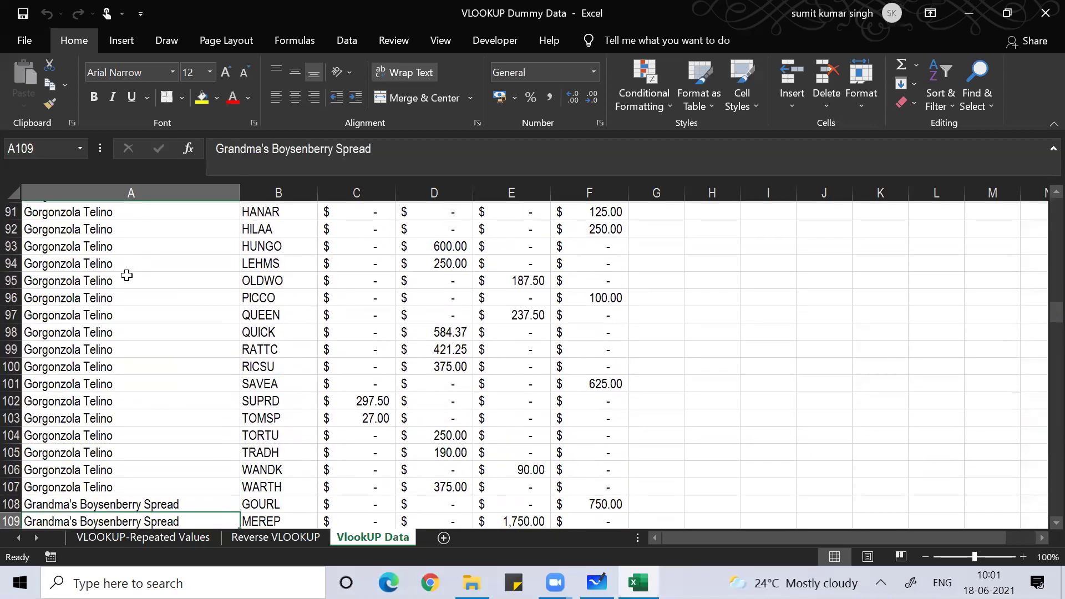
{"action": "key", "text": "Down"}
{"action": "key", "text": "Down"}
{"action": "key", "text": "Down"}
{"action": "key", "text": "ctrl+Down"}
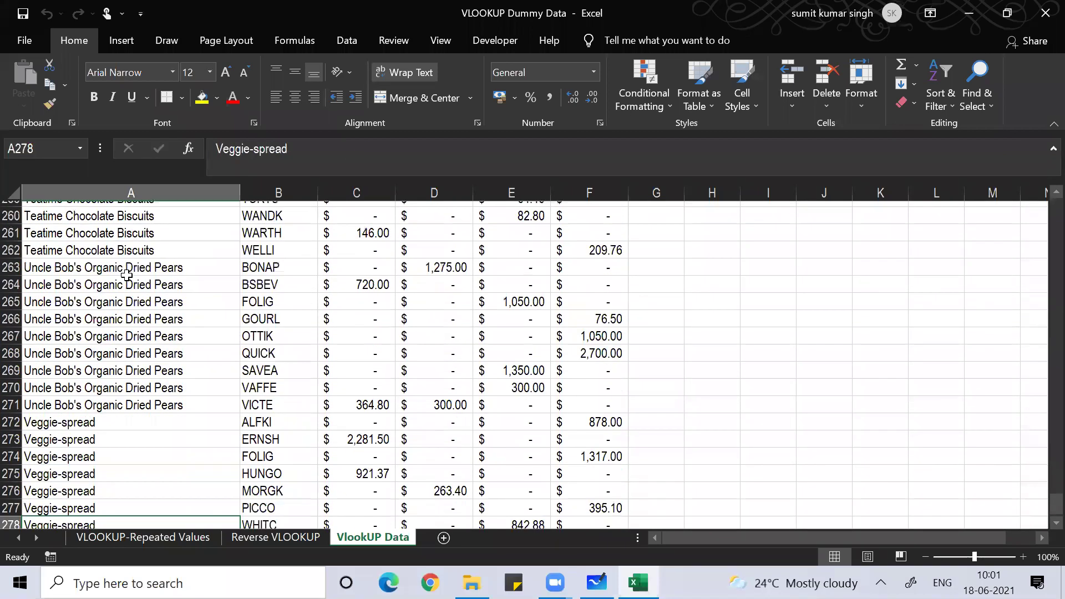
{"action": "key", "text": "Down"}
{"action": "key", "text": "Down"}
{"action": "key", "text": "Up"}
{"action": "key", "text": "Up"}
{"action": "key", "text": "Up"}
{"action": "key", "text": "Up"}
{"action": "key", "text": "Up"}
{"action": "key", "text": "Up"}
{"action": "key", "text": "Up"}
{"action": "key", "text": "Up"}
{"action": "key", "text": "Up"}
{"action": "key", "text": "Up"}
{"action": "key", "text": "Up"}
{"action": "key", "text": "Up"}
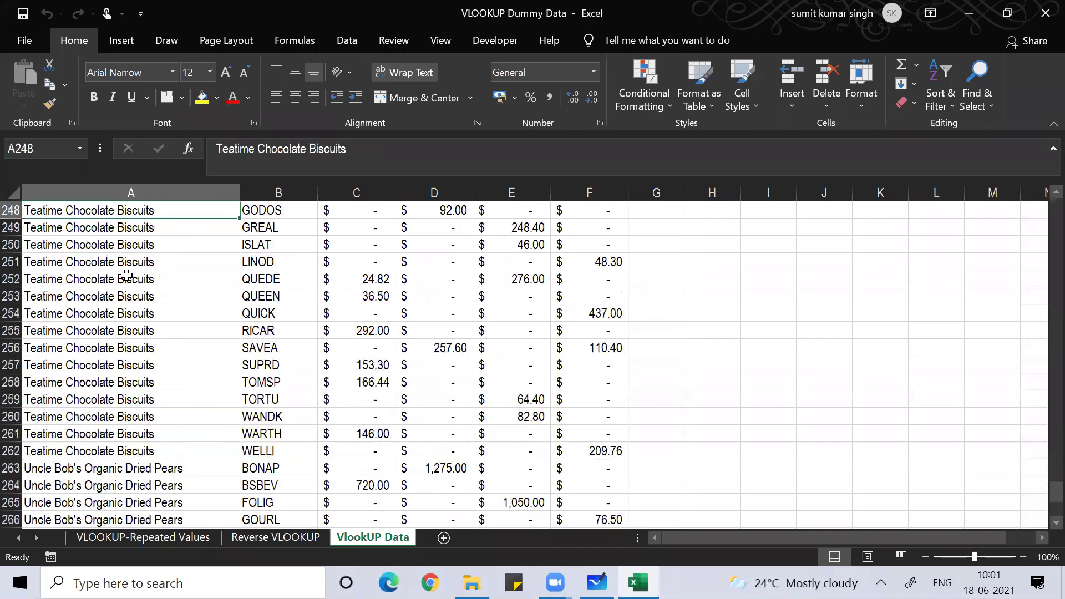
Return to the Product header in A1 and open the Subtotal dialog with Alt+D, B
{"action": "key", "text": "ctrl+Home"}
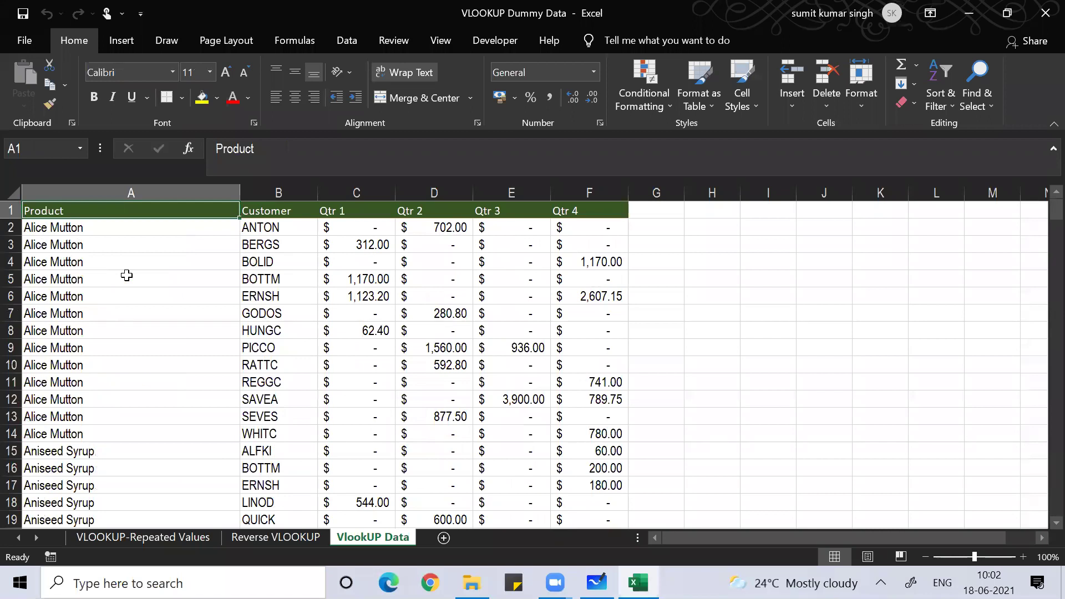
{"action": "key", "text": "alt+d"}
{"action": "key", "text": "b"}
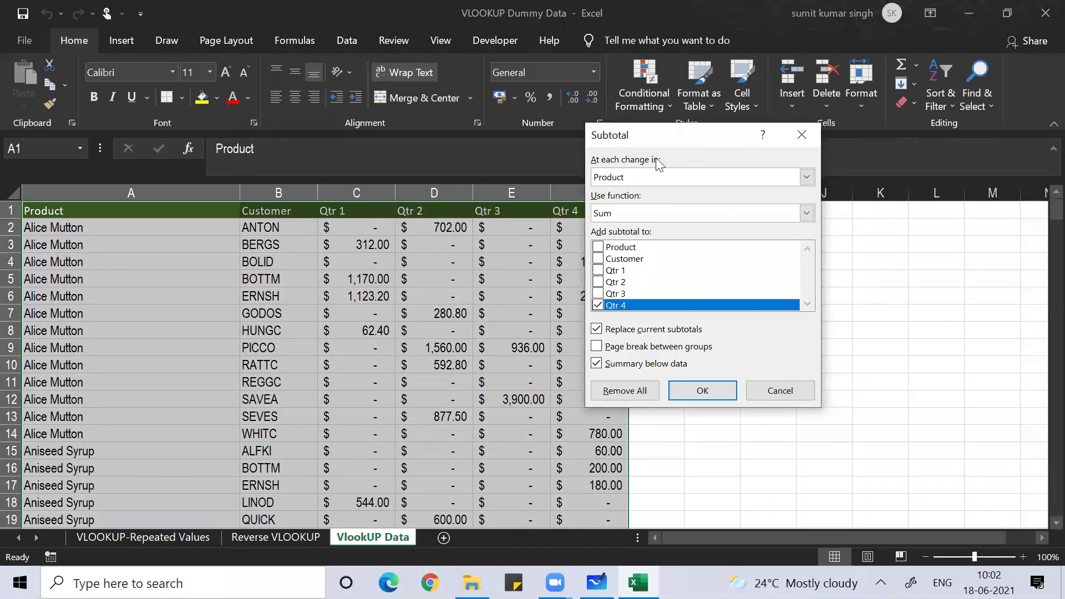
Tick Qtr 1, Qtr 2 and Qtr 3 alongside Qtr 4 and apply Sum subtotals per Product
{"action": "left_click", "coordinate": [598, 271]}
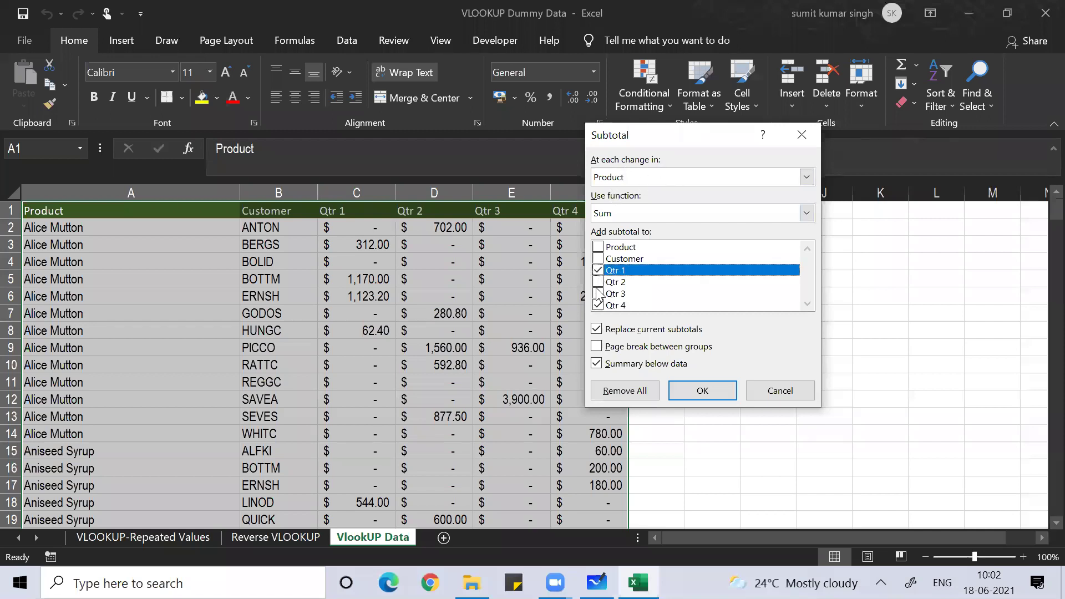
{"action": "left_click", "coordinate": [598, 294]}
{"action": "left_click", "coordinate": [598, 282]}
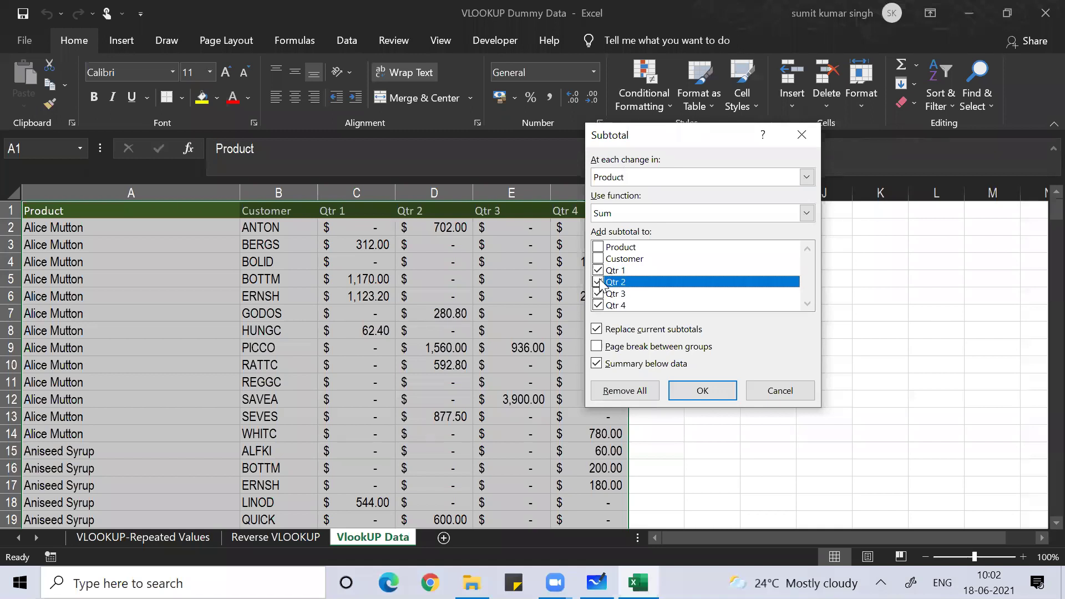
{"action": "left_click", "coordinate": [700, 393]}
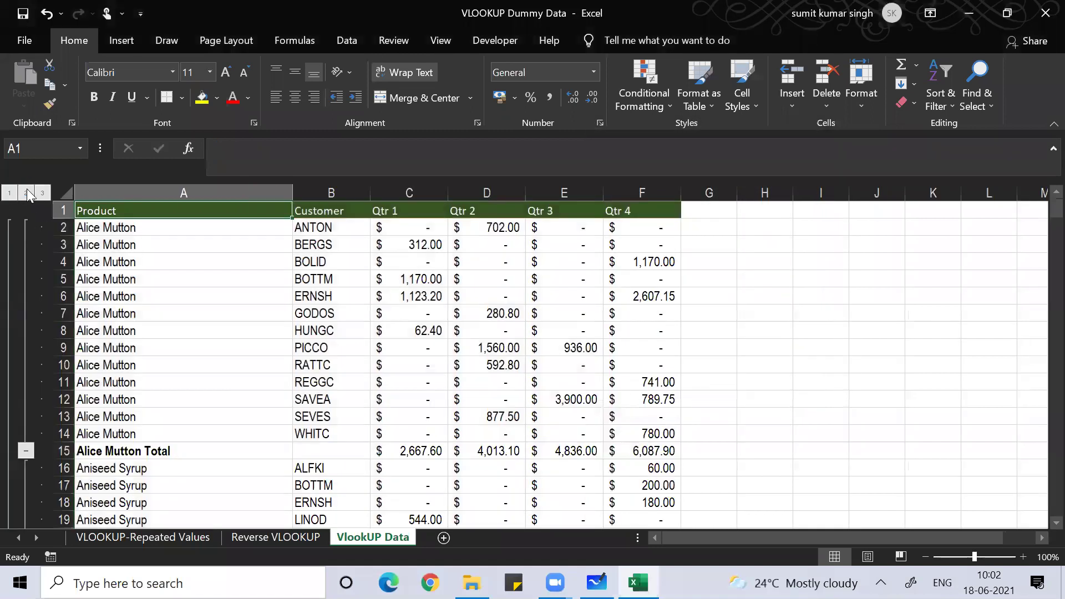
{"action": "left_click", "coordinate": [26, 193]}
{"action": "left_click", "coordinate": [143, 309]}
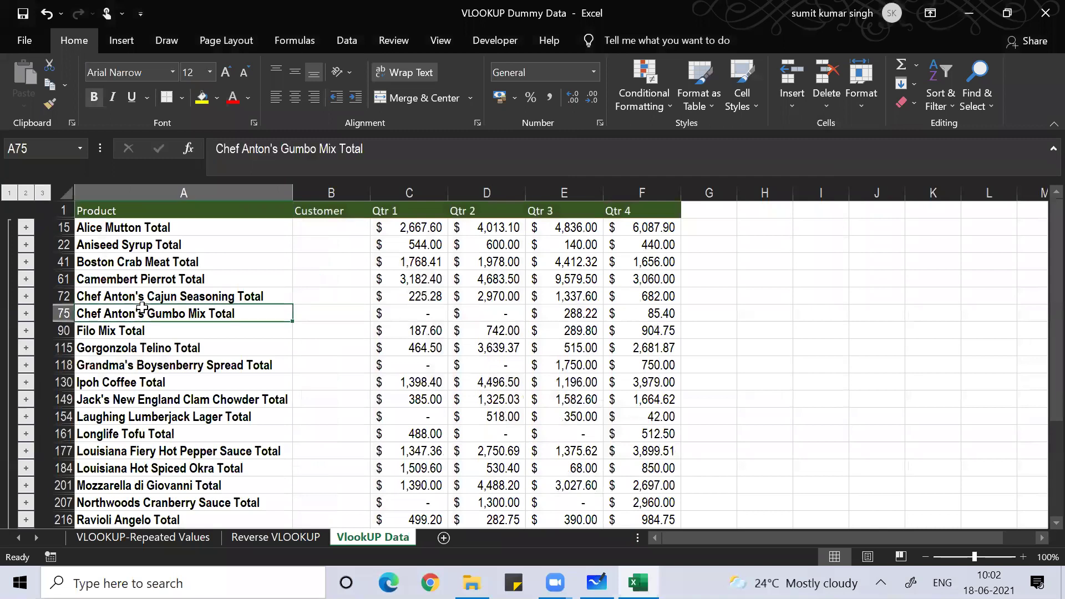
{"action": "key", "text": "Down"}
{"action": "key", "text": "Down"}
{"action": "key", "text": "Down"}
{"action": "key", "text": "Down"}
{"action": "key", "text": "Down"}
{"action": "key", "text": "Down"}
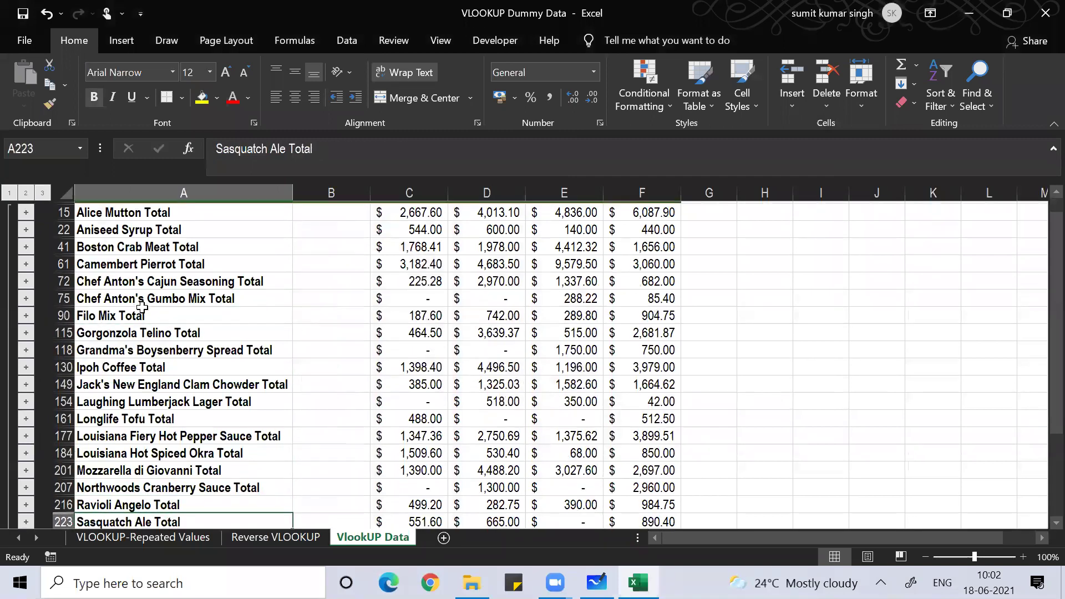
{"action": "key", "text": "Down"}
{"action": "key", "text": "Down"}
{"action": "key", "text": "Down"}
{"action": "key", "text": "Down"}
{"action": "key", "text": "Down"}
{"action": "key", "text": "Down"}
{"action": "key", "text": "Down"}
{"action": "key", "text": "Down"}
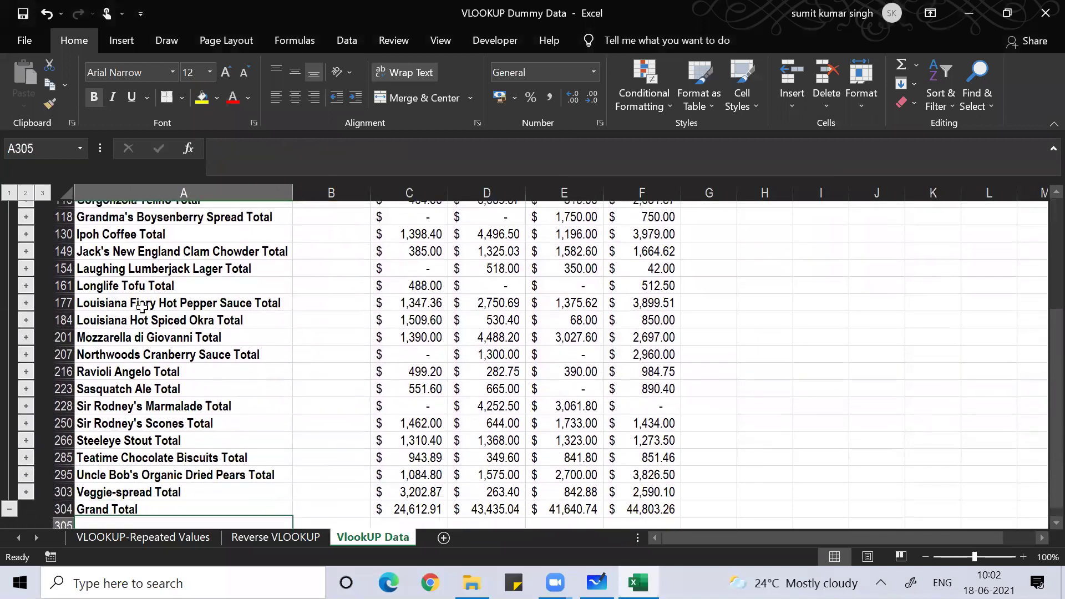
{"action": "key", "text": "Down"}
{"action": "key", "text": "Up"}
{"action": "key", "text": "Up"}
{"action": "key", "text": "Up"}
{"action": "key", "text": "Up"}
{"action": "key", "text": "Up"}
{"action": "key", "text": "Up"}
{"action": "key", "text": "Up"}
{"action": "key", "text": "Up"}
{"action": "key", "text": "Up"}
{"action": "key", "text": "Up"}
{"action": "key", "text": "Up"}
{"action": "key", "text": "Up"}
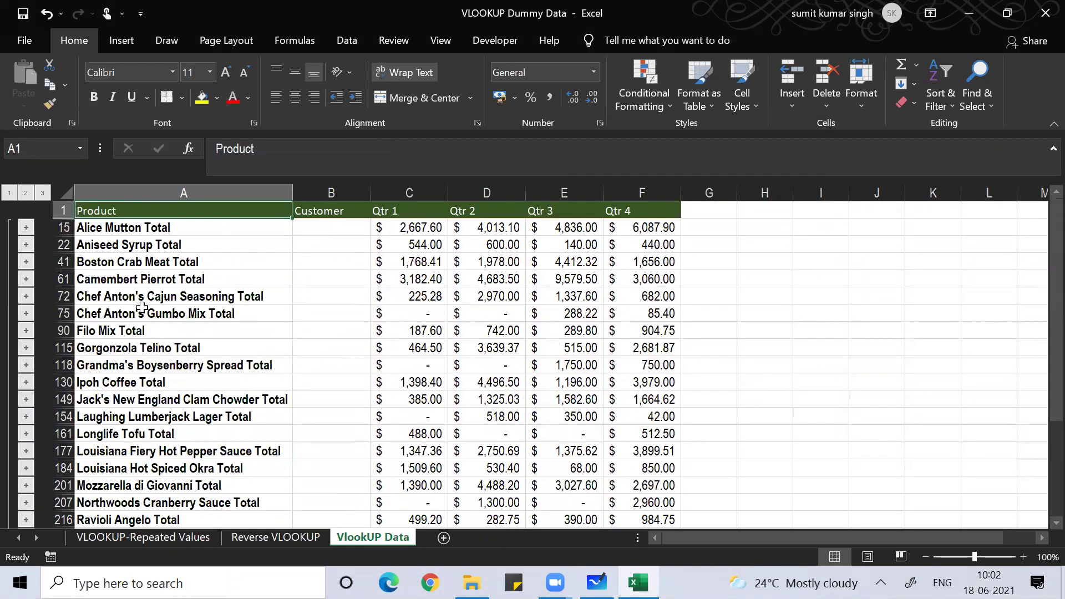
{"action": "key", "text": "Down"}
{"action": "key", "text": "Down"}
{"action": "key", "text": "Up"}
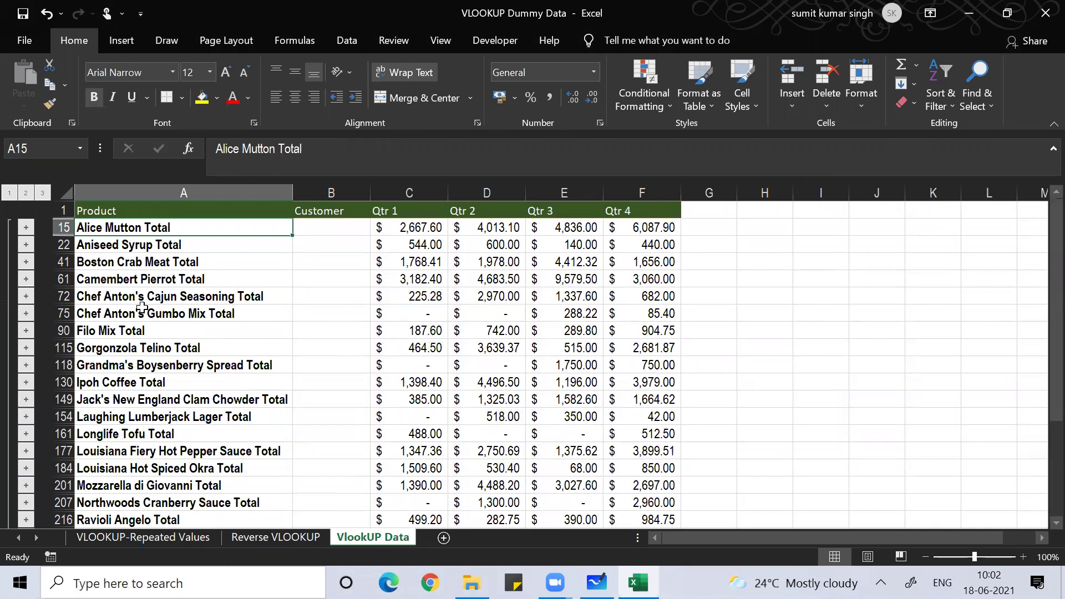
Copy the selected Product column cells and create a new blank workbook, Book1
{"action": "key", "text": "Up"}
{"action": "key", "text": "shift+Down"}
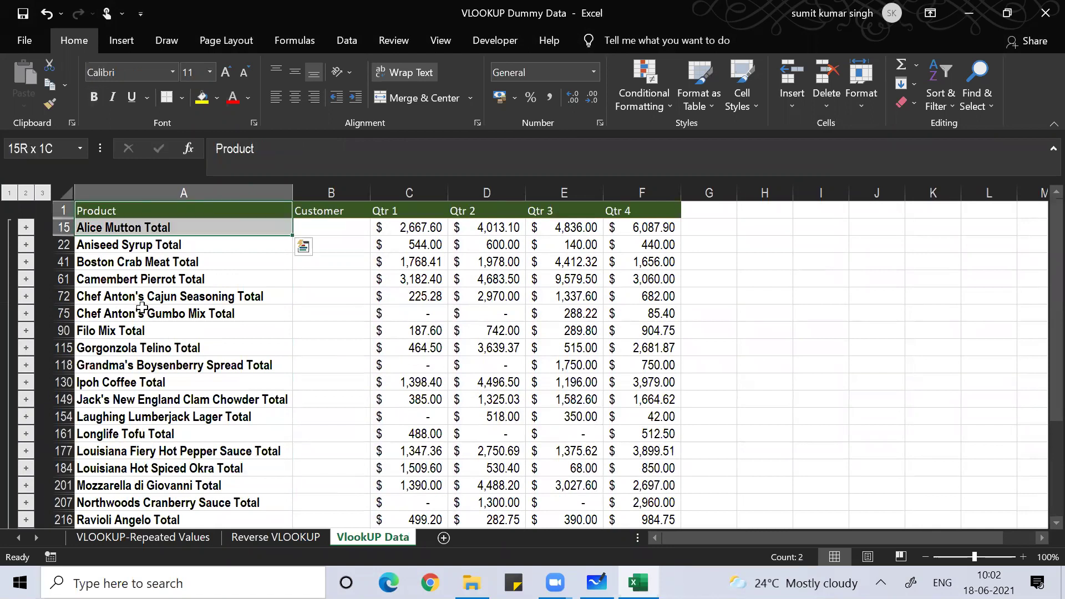
{"action": "key", "text": "shift+Down"}
{"action": "key", "text": "shift+Down"}
{"action": "key", "text": "shift+Down"}
{"action": "key", "text": "shift+Down"}
{"action": "key", "text": "shift+Down"}
{"action": "key", "text": "shift+Down"}
{"action": "key", "text": "shift+Down"}
{"action": "key", "text": "shift+Down"}
{"action": "key", "text": "shift+Down"}
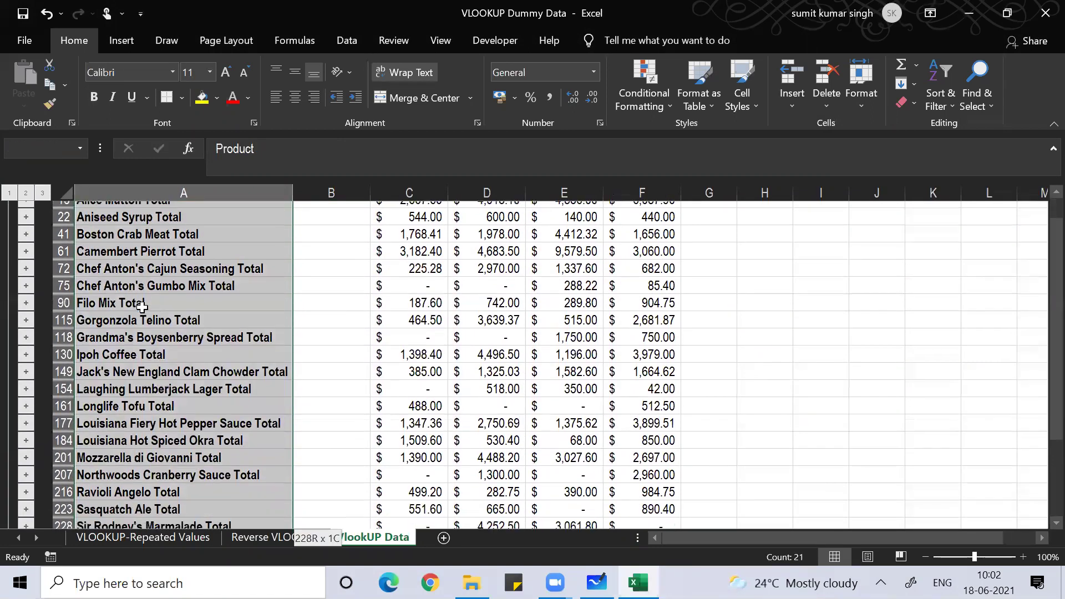
{"action": "key", "text": "shift+Down"}
{"action": "key", "text": "shift+Down"}
{"action": "key", "text": "shift+Down"}
{"action": "key", "text": "shift+Down"}
{"action": "key", "text": "shift+Down"}
{"action": "key", "text": "shift+Down"}
{"action": "scroll", "coordinate": [142, 307], "scroll_direction": "down", "scroll_amount": 1}
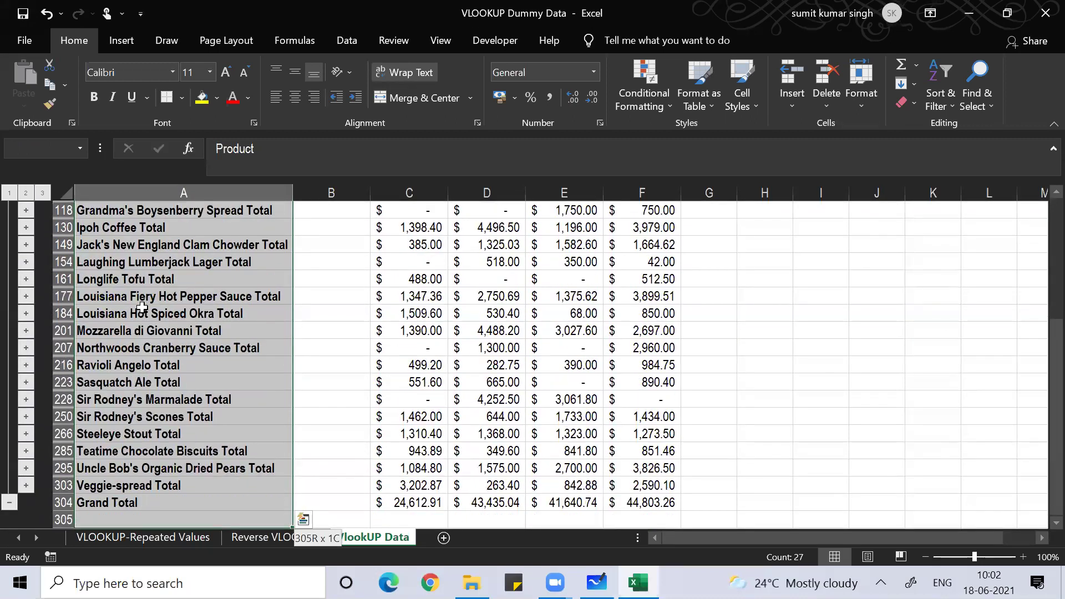
{"action": "key", "text": "ctrl+c"}
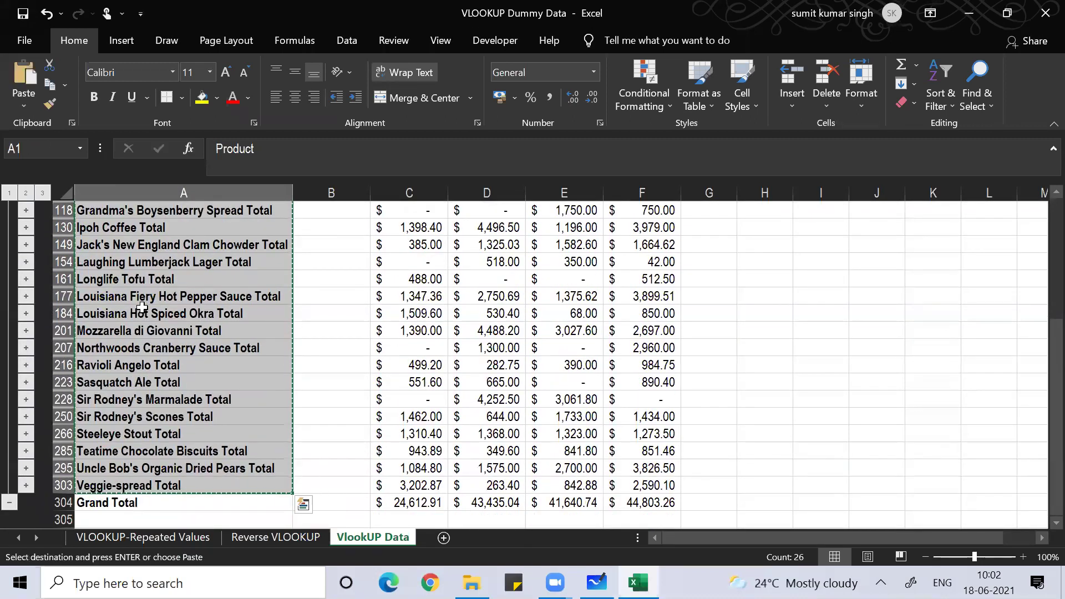
{"action": "key", "text": "ctrl+n"}
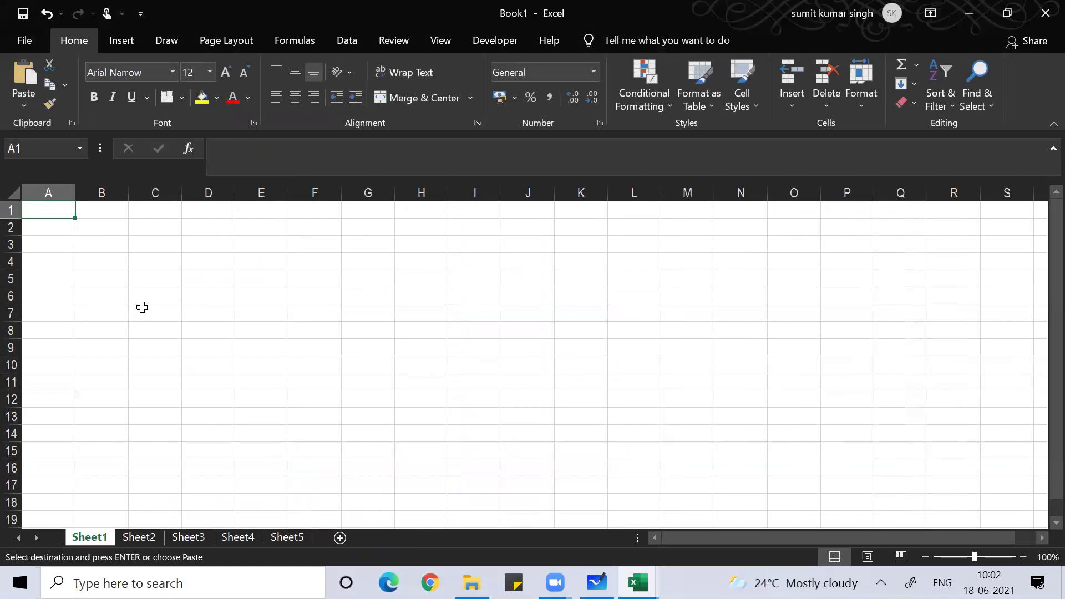
Paste column widths into Book1 column A, paste the names, then undo since hidden rows came along
{"action": "key", "text": "alt+e"}
{"action": "key", "text": "s"}
{"action": "key", "text": "w"}
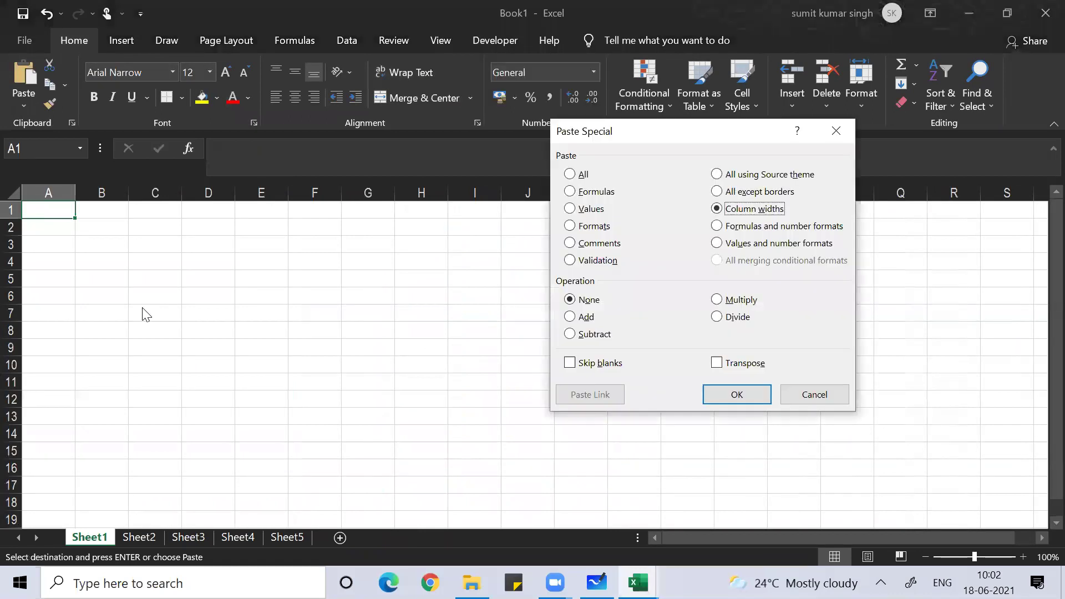
{"action": "key", "text": "Return"}
{"action": "key", "text": "ctrl+v"}
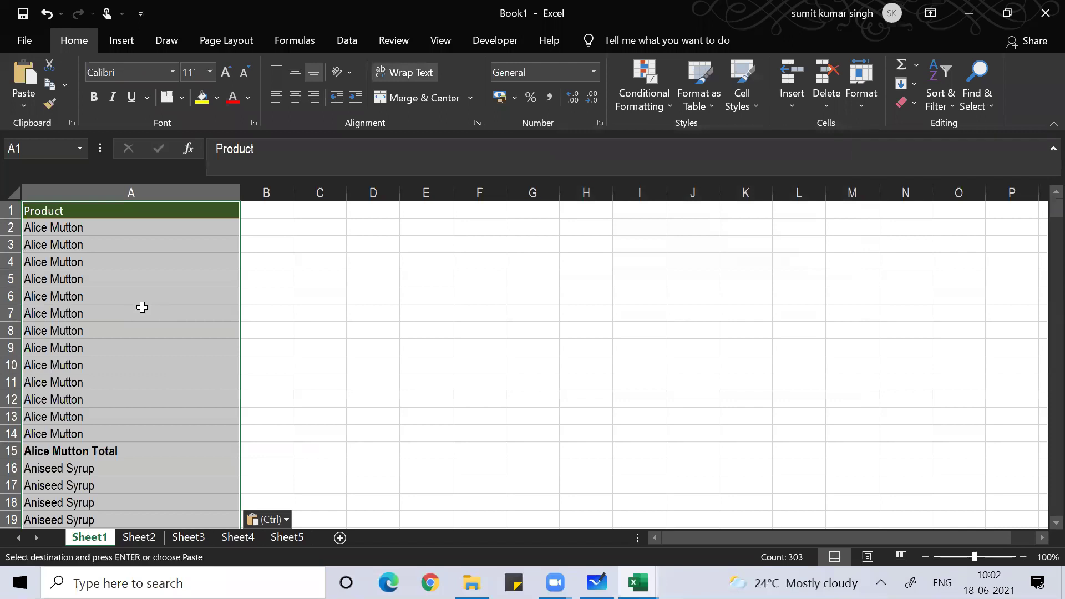
{"action": "key", "text": "ctrl+z"}
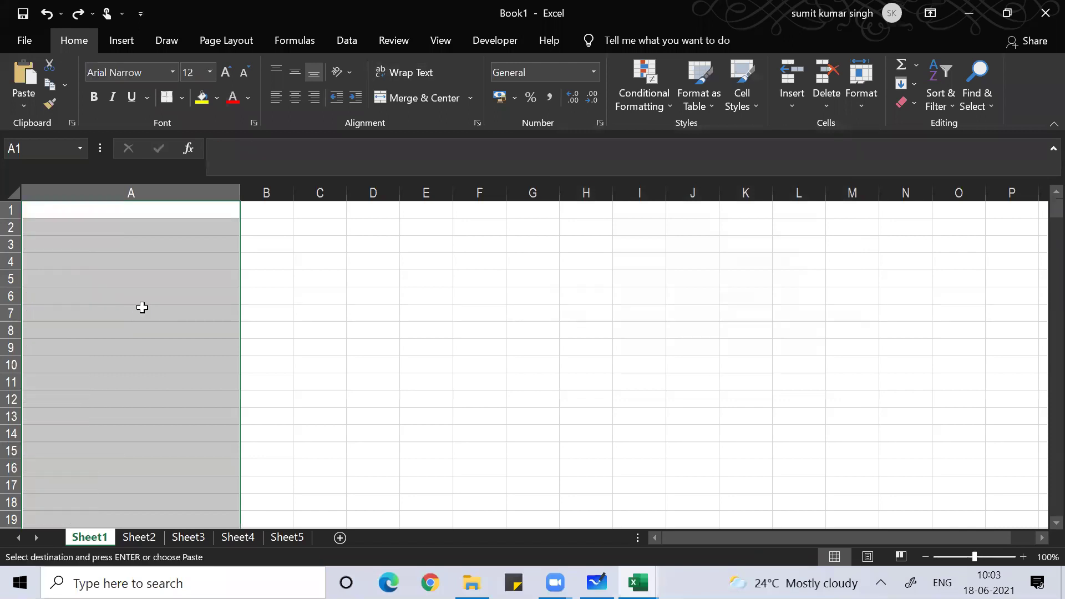
Back in VLOOKUP Dummy Data, select the Product column from the header to just above Grand Total
{"action": "key", "text": "alt+Tab"}
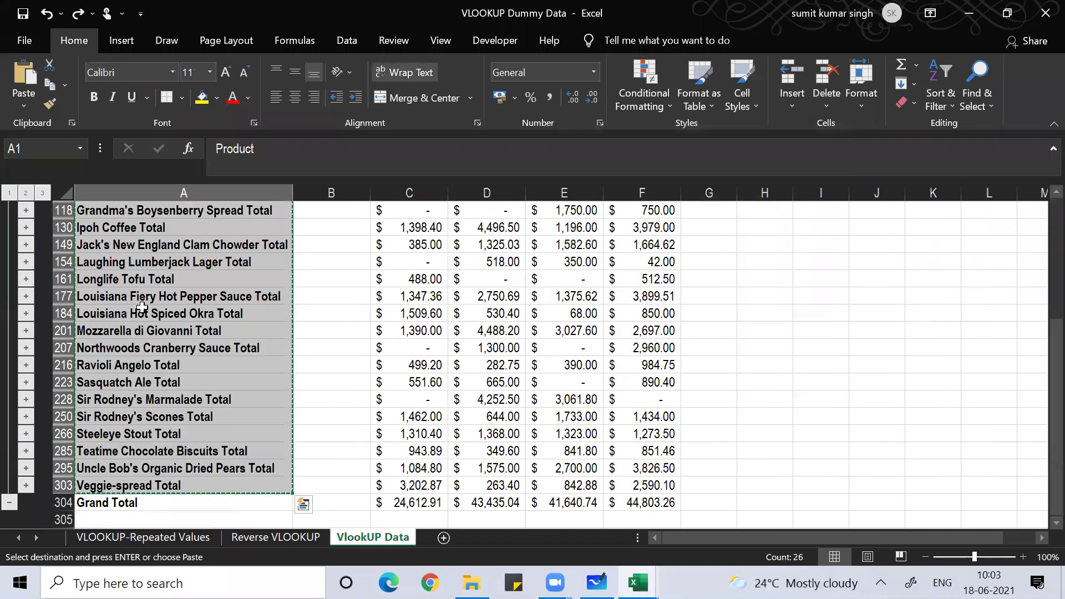
{"action": "scroll", "coordinate": [142, 307], "scroll_direction": "up", "scroll_amount": 3}
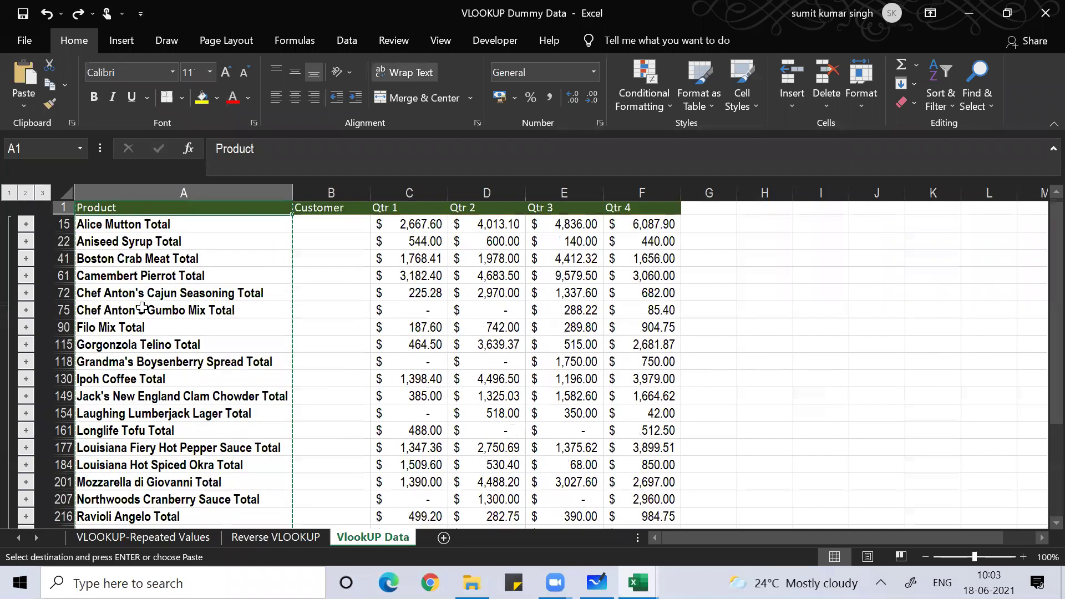
{"action": "key", "text": "Escape"}
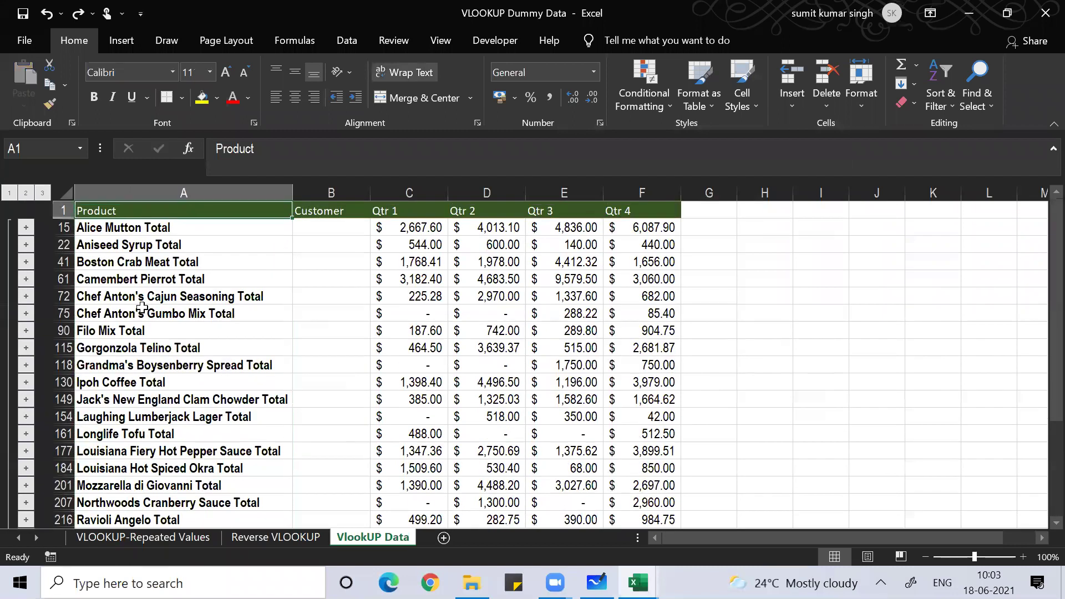
{"action": "key", "text": "Down"}
{"action": "key", "text": "Up"}
{"action": "key", "text": "ctrl+shift+Down"}
{"action": "key", "text": "shift+Up"}
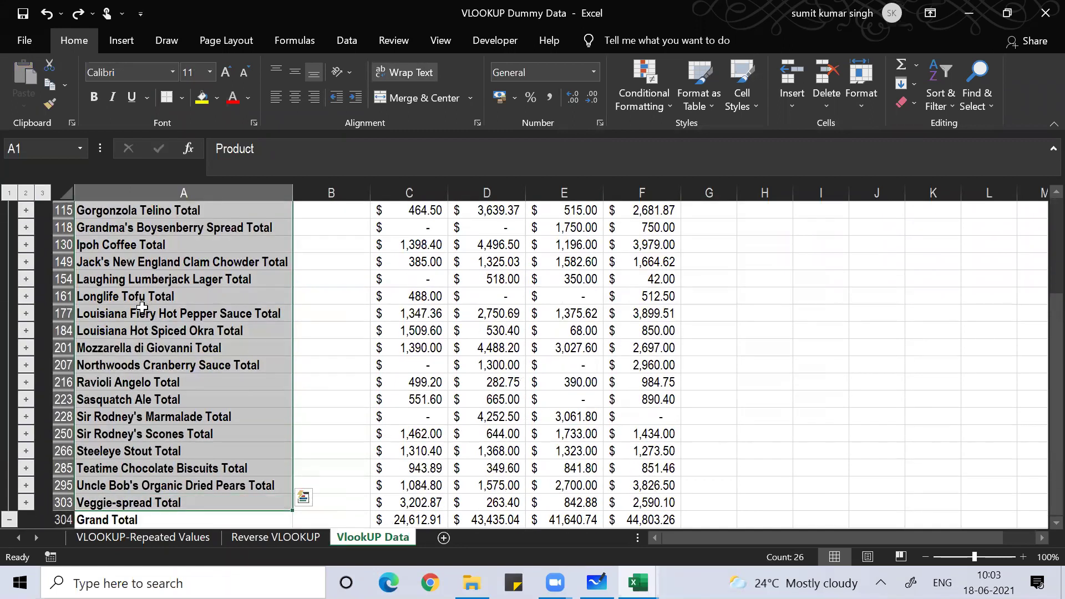
Narrow the selection to visible cells only via Go To Special and copy it
{"action": "key", "text": "ctrl+g"}
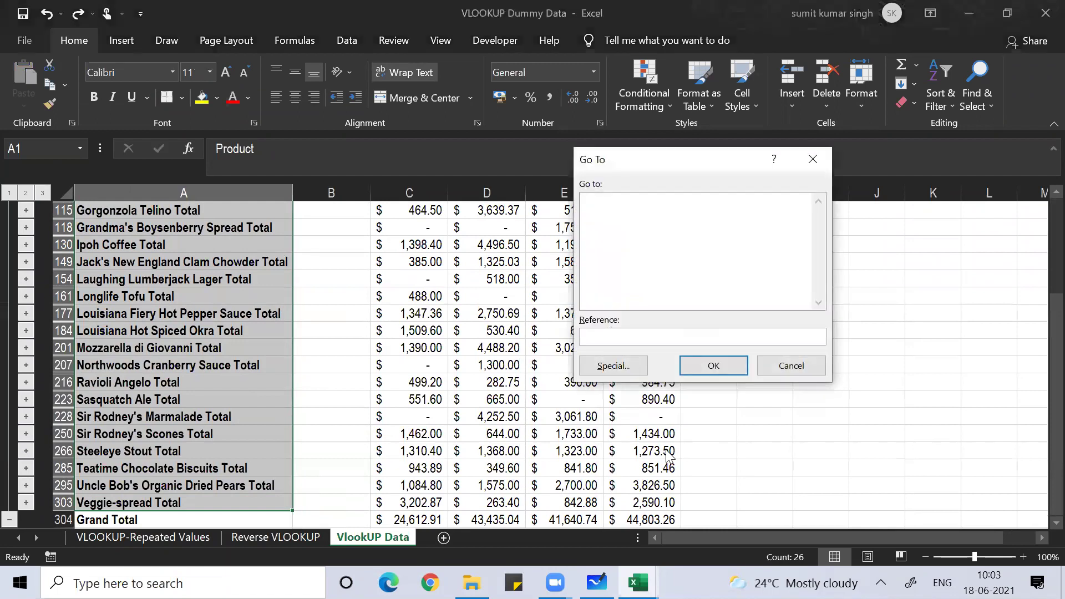
{"action": "left_click", "coordinate": [599, 357]}
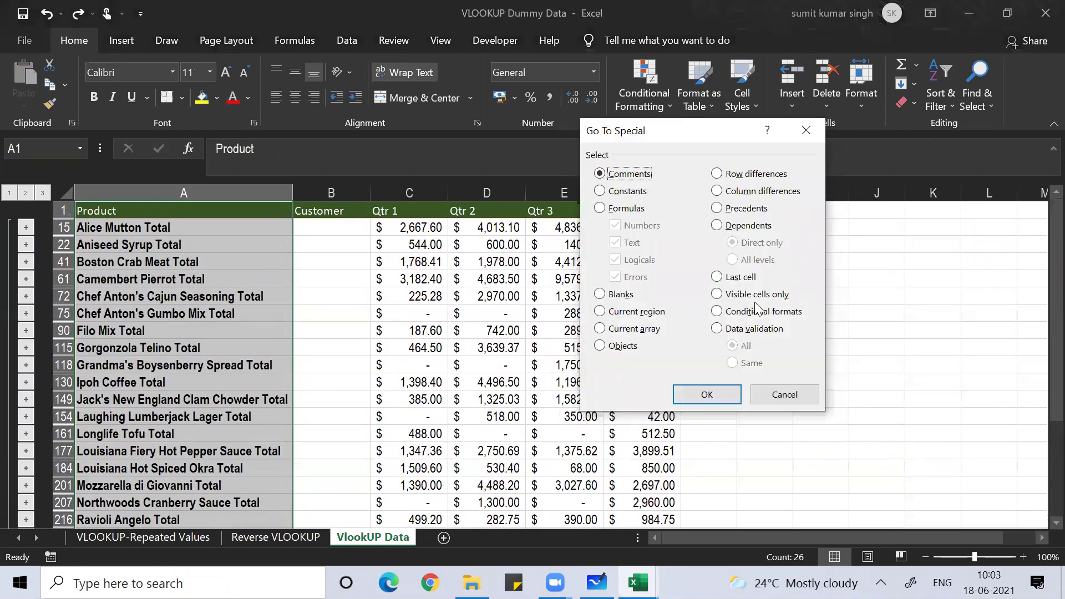
{"action": "left_click", "coordinate": [749, 296]}
{"action": "left_click", "coordinate": [705, 391]}
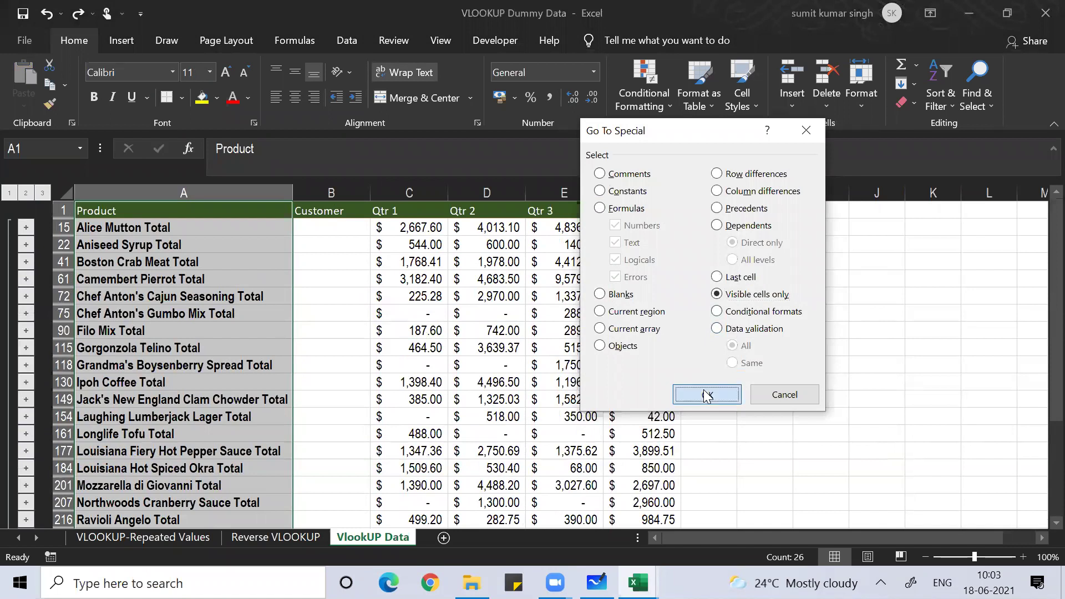
{"action": "key", "text": "ctrl+c"}
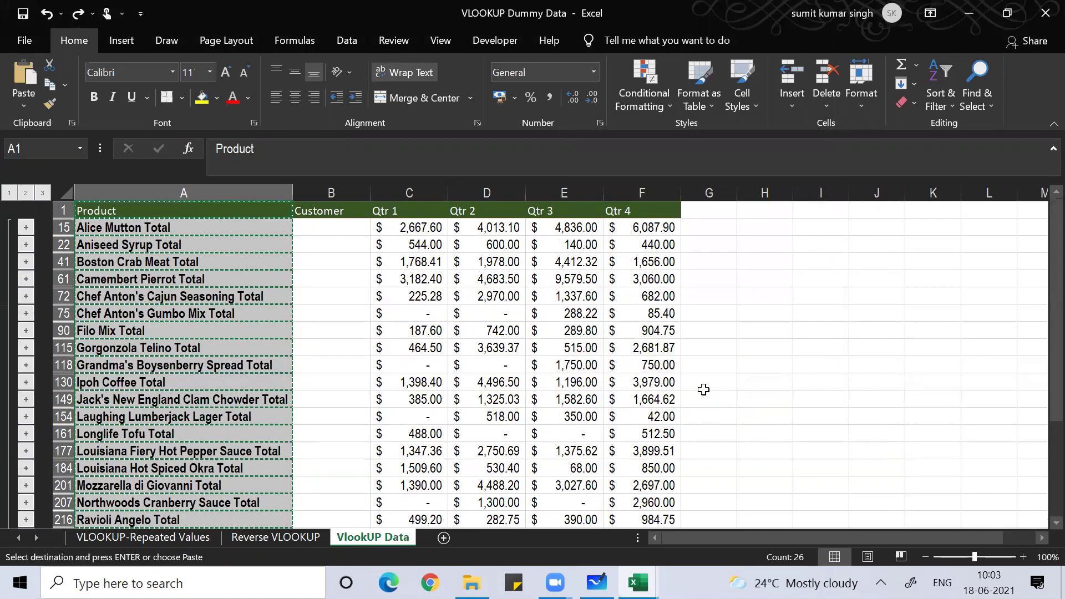
Paste the Product header and 25 Total names into Book1 column A and review the list
{"action": "key", "text": "alt+Tab"}
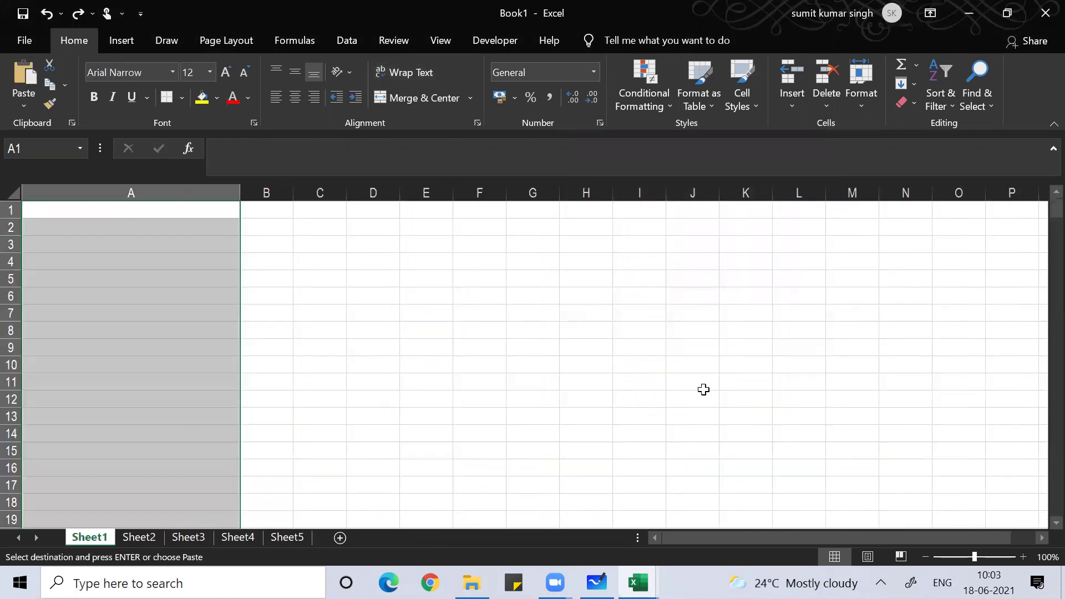
{"action": "key", "text": "ctrl+v"}
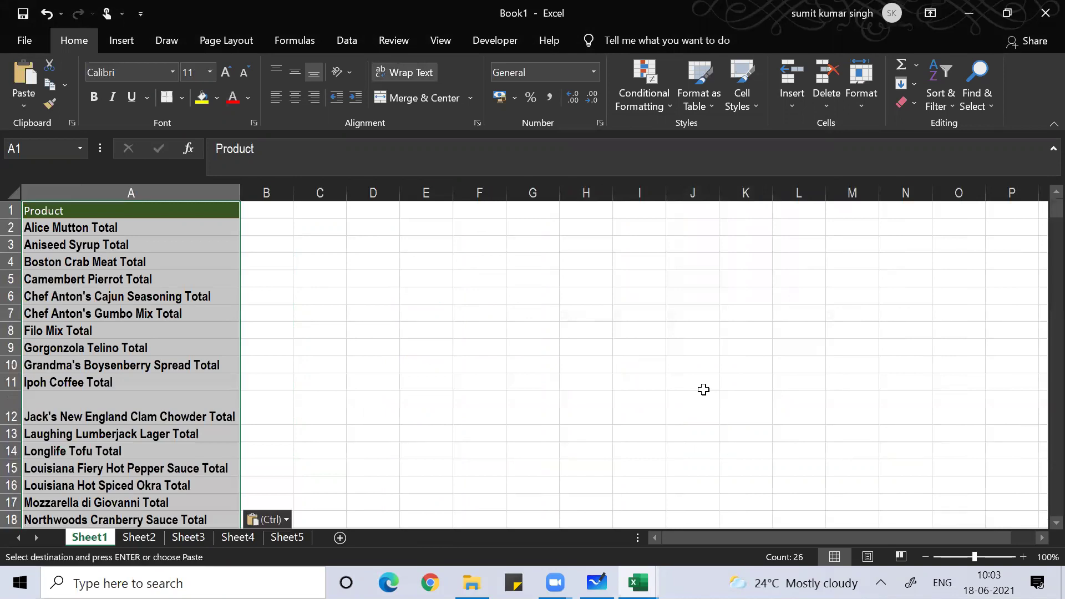
{"action": "left_click", "coordinate": [146, 428]}
{"action": "key", "text": "Down"}
{"action": "key", "text": "Down"}
{"action": "key", "text": "Down"}
{"action": "key", "text": "Down"}
{"action": "key", "text": "Down"}
{"action": "key", "text": "Down"}
{"action": "key", "text": "Down"}
{"action": "key", "text": "Down"}
{"action": "key", "text": "Down"}
{"action": "key", "text": "Down"}
{"action": "key", "text": "Down"}
{"action": "key", "text": "Up"}
{"action": "key", "text": "Up"}
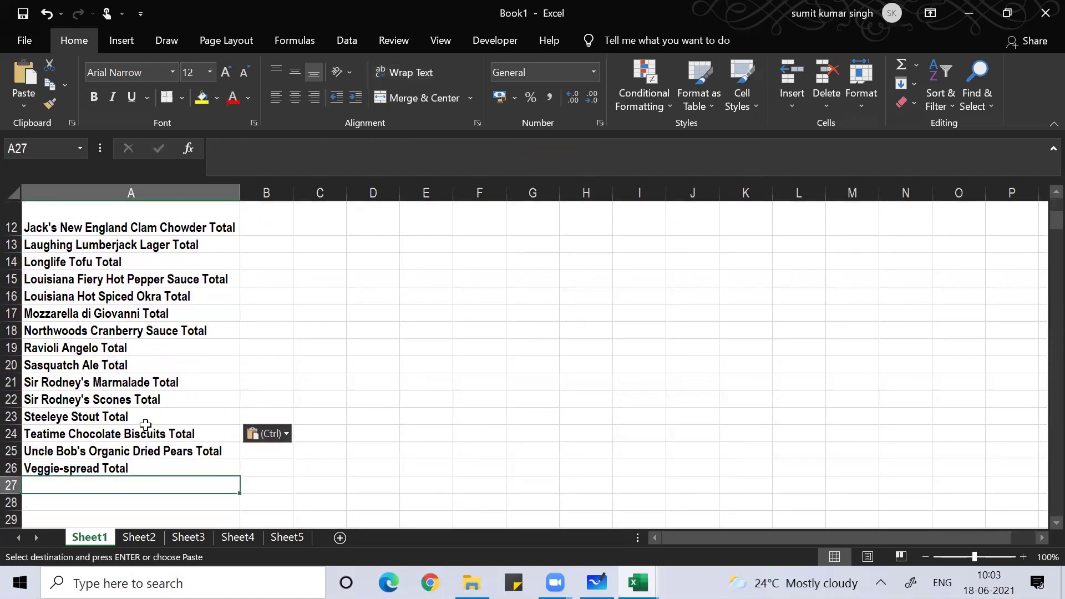
{"action": "key", "text": "Up"}
{"action": "key", "text": "Up"}
{"action": "key", "text": "ctrl+Home"}
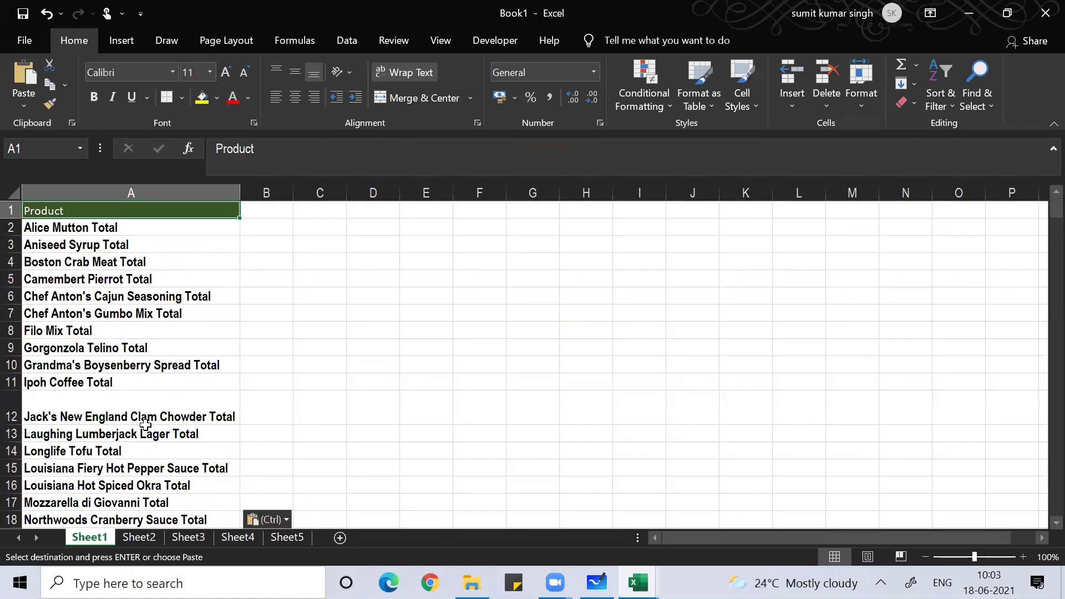
{"action": "key", "text": "Down"}
{"action": "key", "text": "Right"}
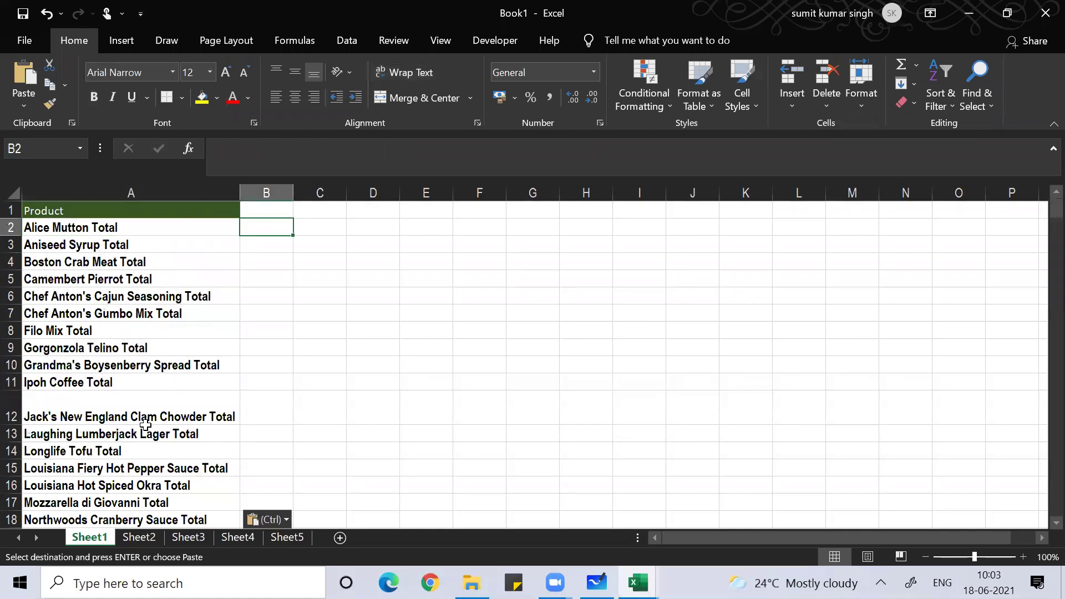
Widen column B, discard a started formula in B2, and select the names A2:A26
{"action": "left_click", "coordinate": [296, 189]}
{"action": "left_click_drag", "start_coordinate": [296, 189], "coordinate": [349, 200]}
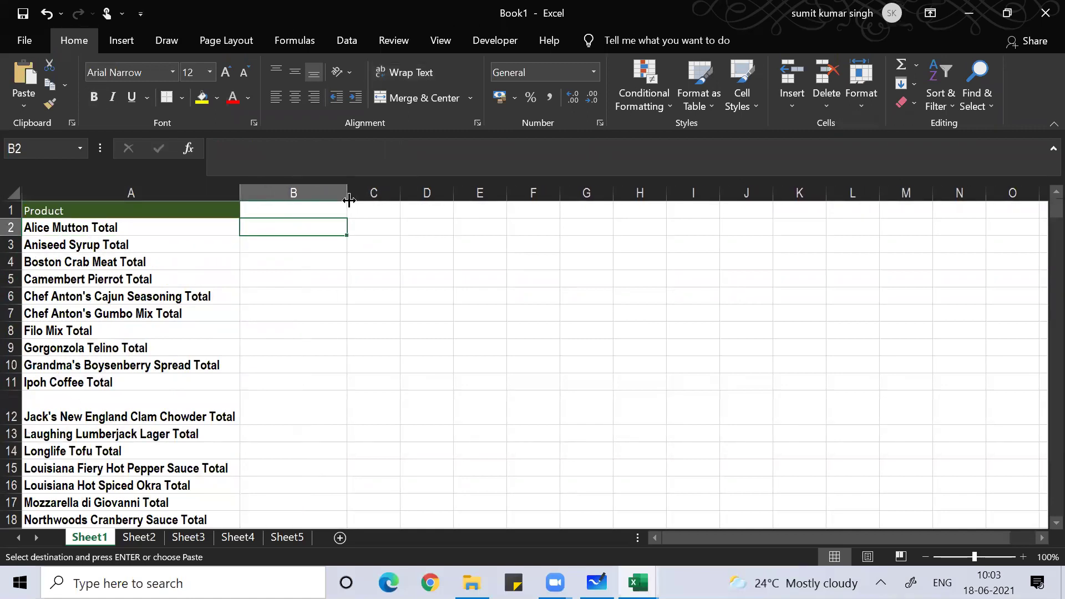
{"action": "type", "text": "="}
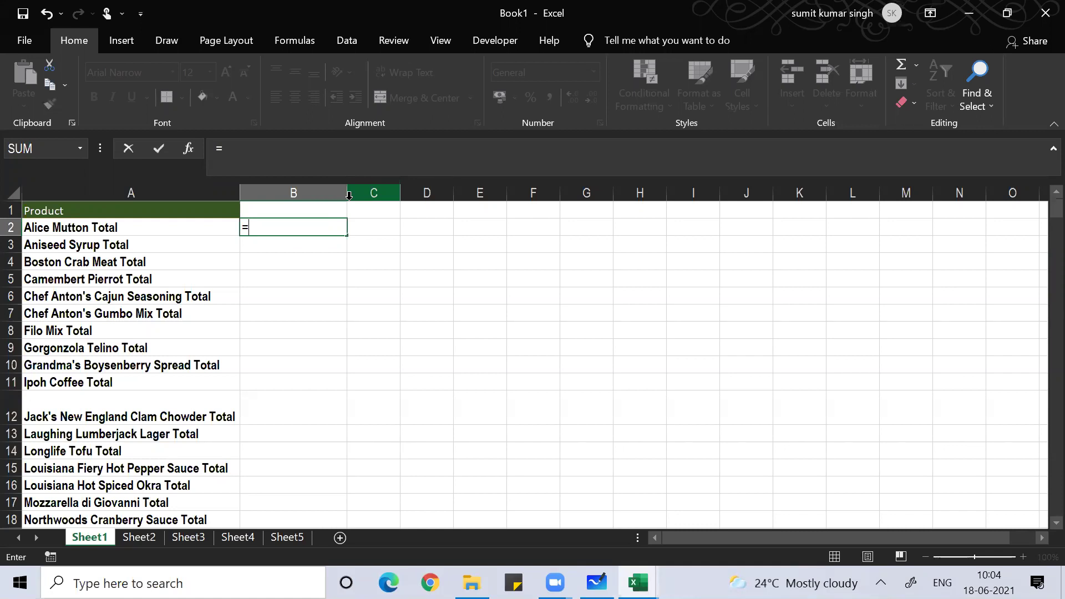
{"action": "key", "text": "BackSpace"}
{"action": "key", "text": "Left"}
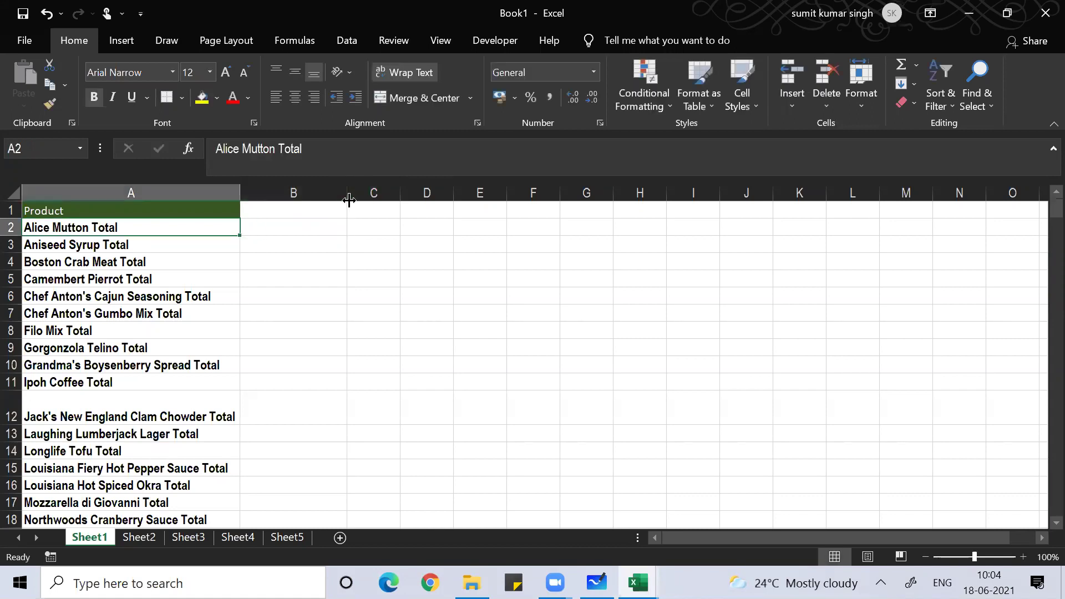
{"action": "key", "text": "ctrl+shift+Down"}
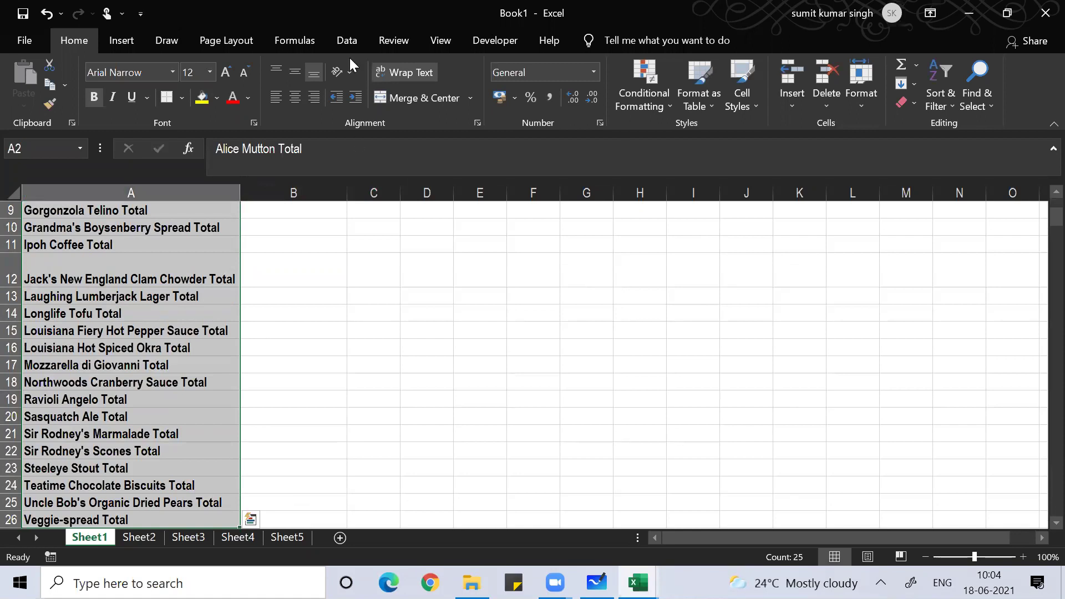
Split the product names into columns at each space using the Text to Columns wizard
{"action": "left_click", "coordinate": [347, 40]}
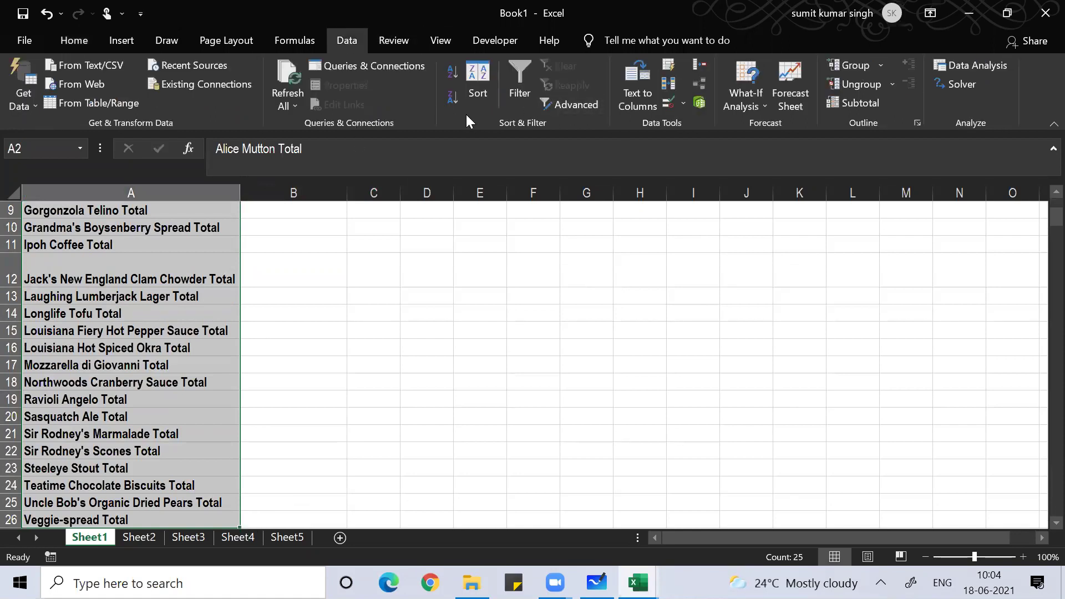
{"action": "left_click", "coordinate": [636, 83]}
{"action": "left_click", "coordinate": [636, 82]}
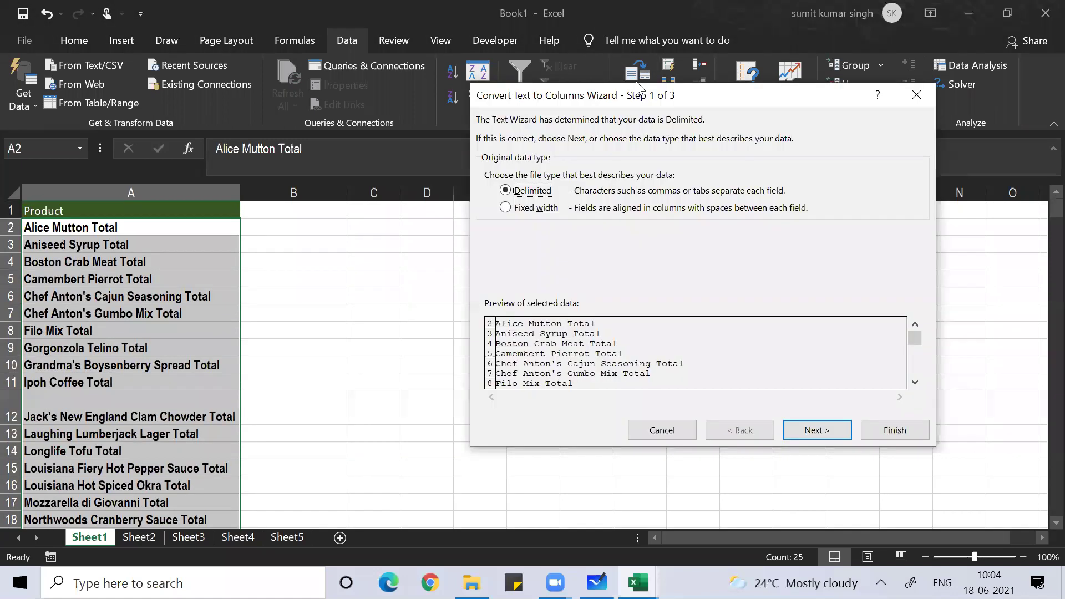
{"action": "left_click", "coordinate": [818, 430]}
{"action": "left_click", "coordinate": [491, 211]}
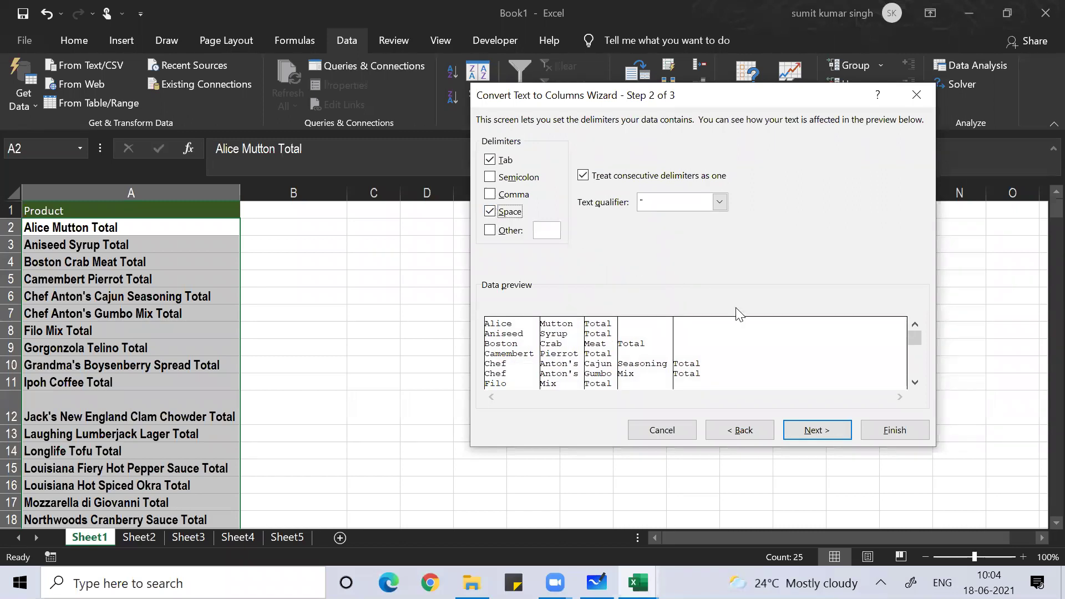
{"action": "left_click", "coordinate": [799, 433]}
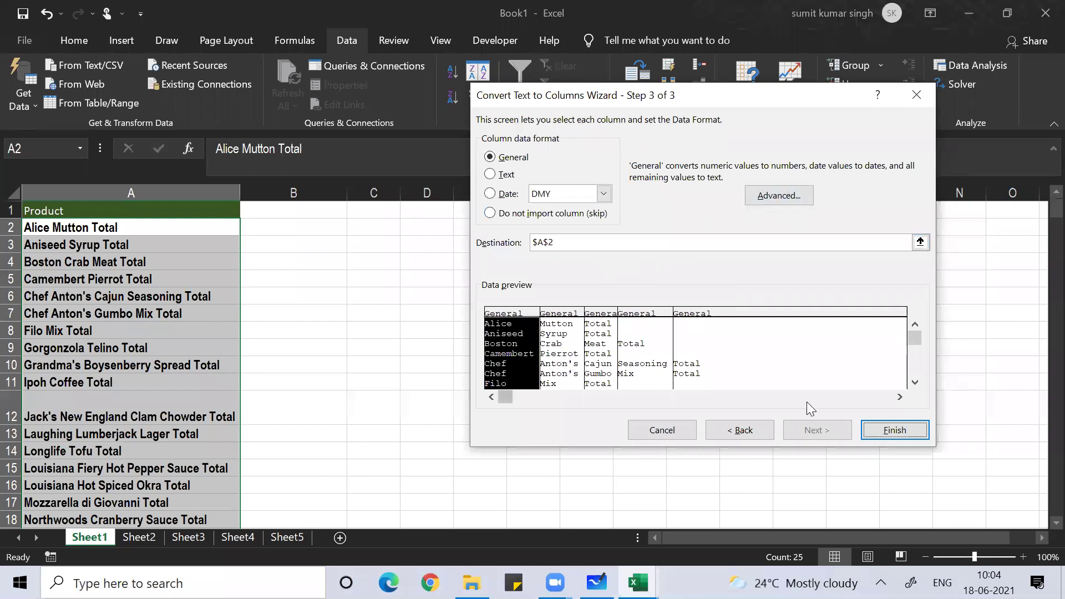
{"action": "left_click", "coordinate": [889, 432]}
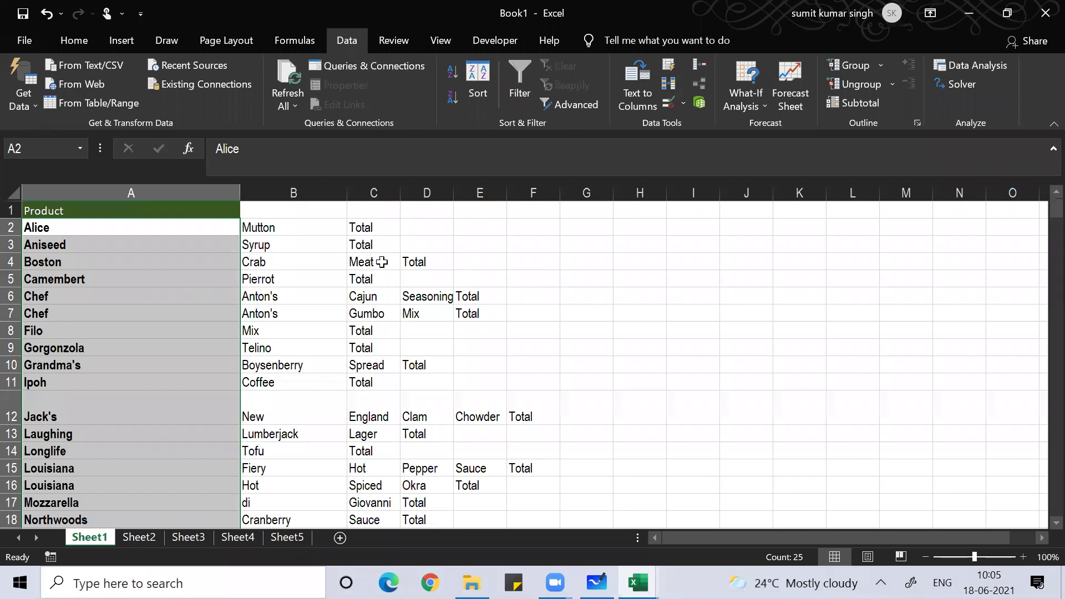
Inspect the split words in column C, then undo so full names return to column A
{"action": "left_click", "coordinate": [365, 291]}
{"action": "key", "text": "Down"}
{"action": "key", "text": "Down"}
{"action": "key", "text": "Down"}
{"action": "key", "text": "Down"}
{"action": "key", "text": "Down"}
{"action": "key", "text": "Down"}
{"action": "key", "text": "Down"}
{"action": "key", "text": "Down"}
{"action": "key", "text": "Down"}
{"action": "key", "text": "Down"}
{"action": "key", "text": "Down"}
{"action": "key", "text": "Down"}
{"action": "key", "text": "Right"}
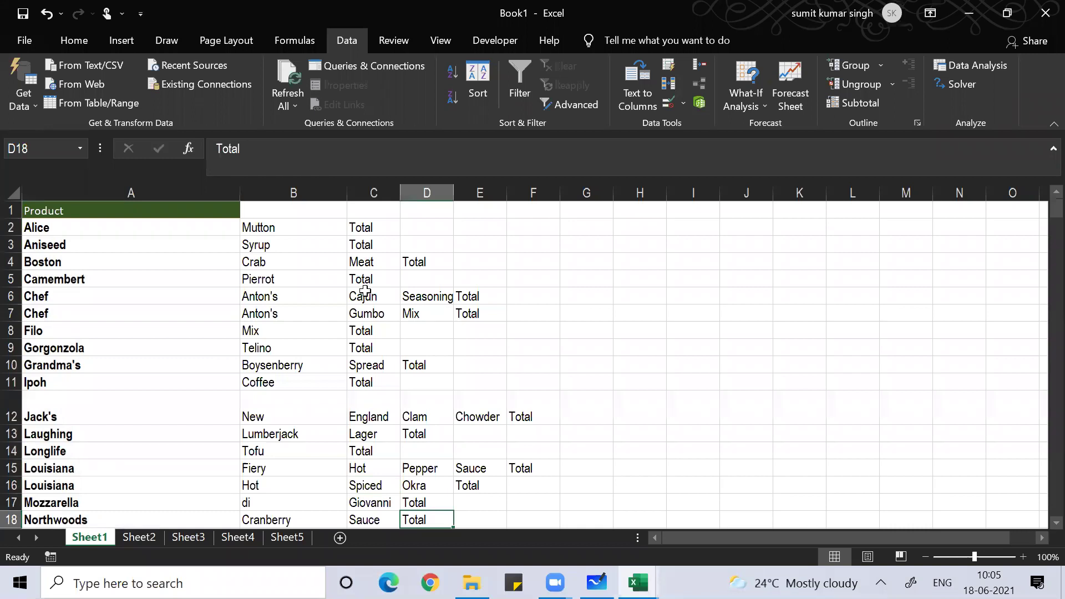
{"action": "key", "text": "ctrl+z"}
{"action": "left_click", "coordinate": [290, 278]}
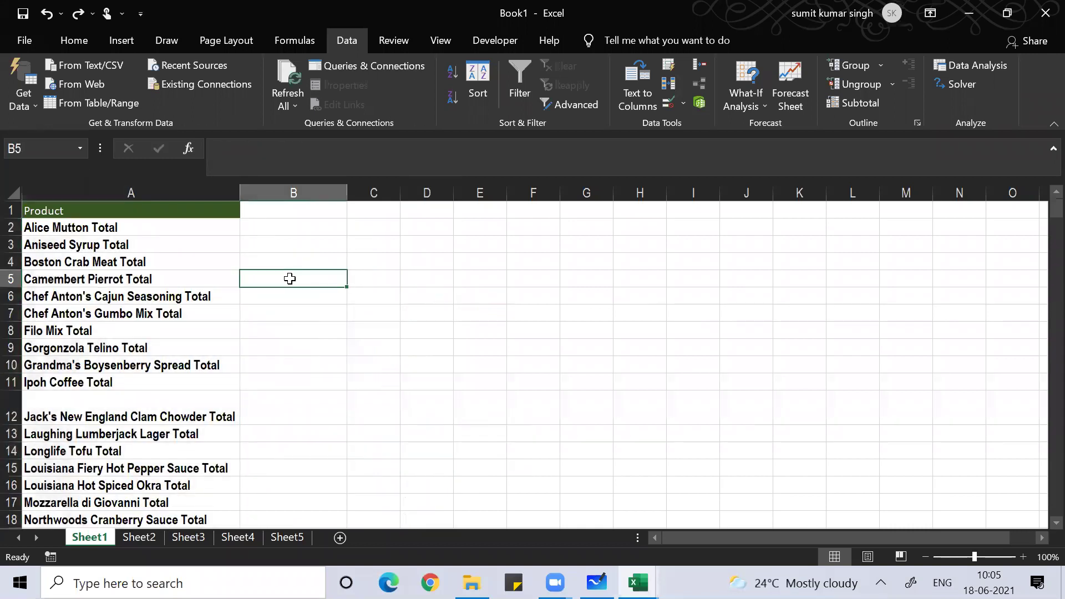
{"action": "key", "text": "Up"}
{"action": "key", "text": "Up"}
{"action": "key", "text": "Up"}
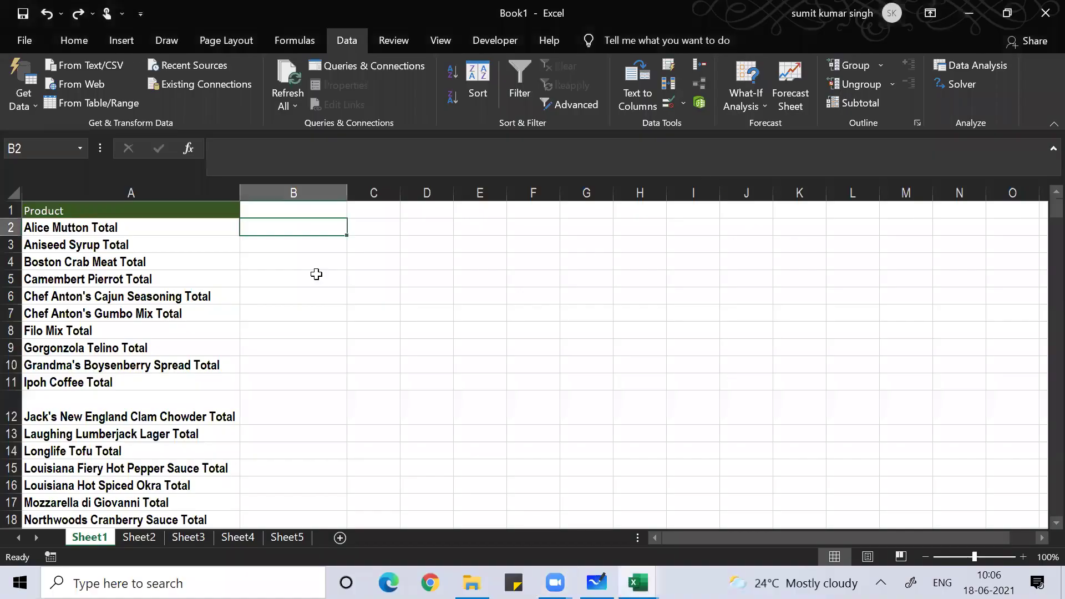
{"action": "left_click", "coordinate": [92, 258]}
{"action": "key", "text": "Down"}
{"action": "key", "text": "Down"}
{"action": "key", "text": "Down"}
{"action": "key", "text": "Down"}
{"action": "key", "text": "Down"}
{"action": "key", "text": "Down"}
{"action": "key", "text": "Up"}
{"action": "key", "text": "Up"}
{"action": "key", "text": "Up"}
{"action": "key", "text": "Up"}
{"action": "key", "text": "Up"}
{"action": "key", "text": "Up"}
{"action": "key", "text": "Up"}
{"action": "key", "text": "Up"}
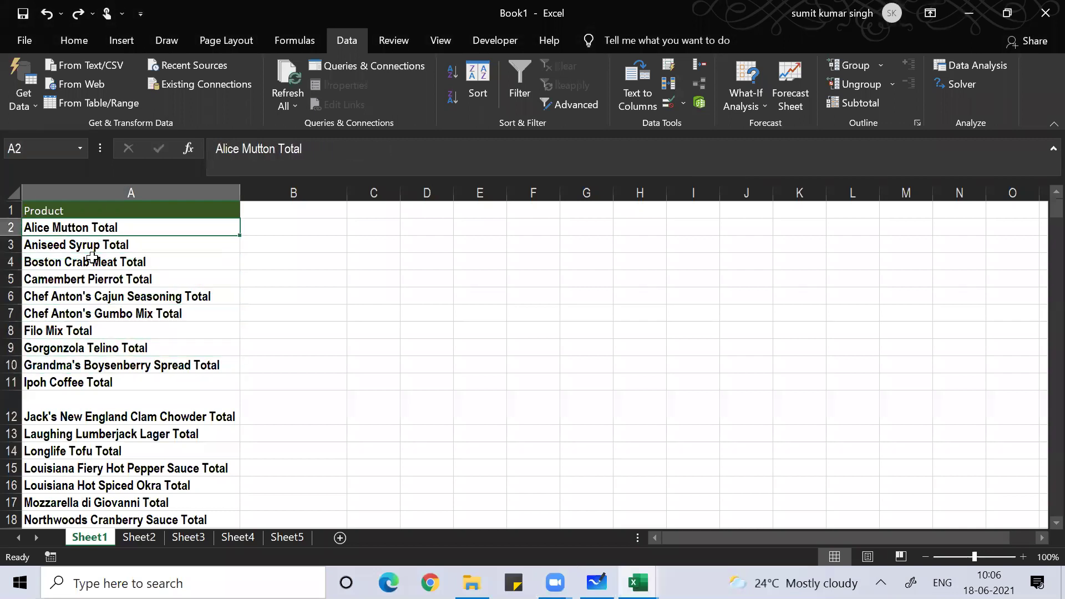
Enter =RIGHT(A2,LEN(A2)-FIND(" ",A2,FIND(" ",A2)+1)) in B2 and fill it down column B
{"action": "key", "text": "Right"}
{"action": "type", "text": "="}
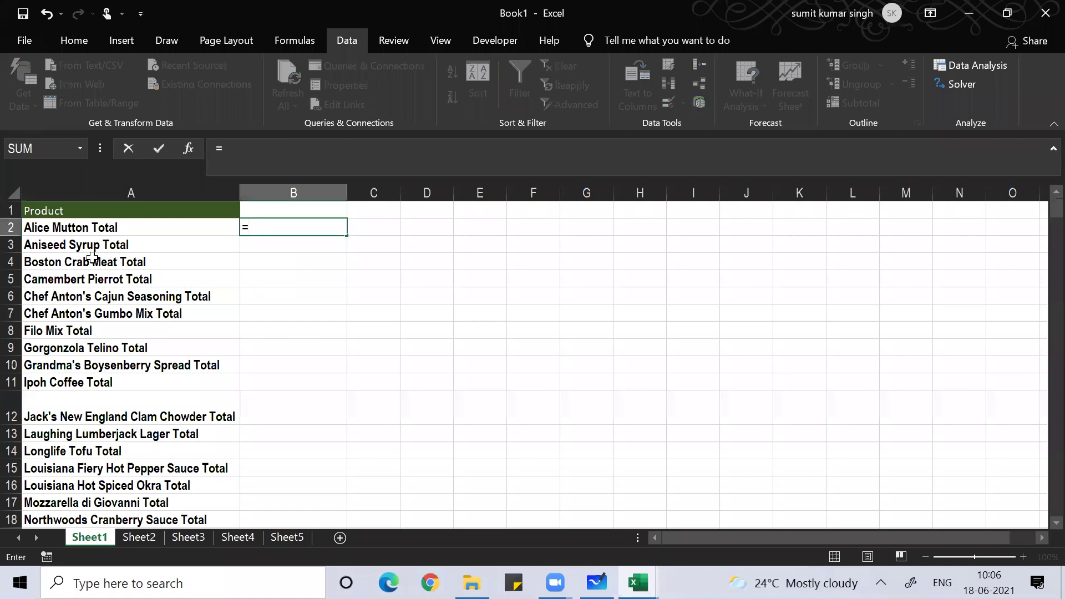
{"action": "type", "text": "right("}
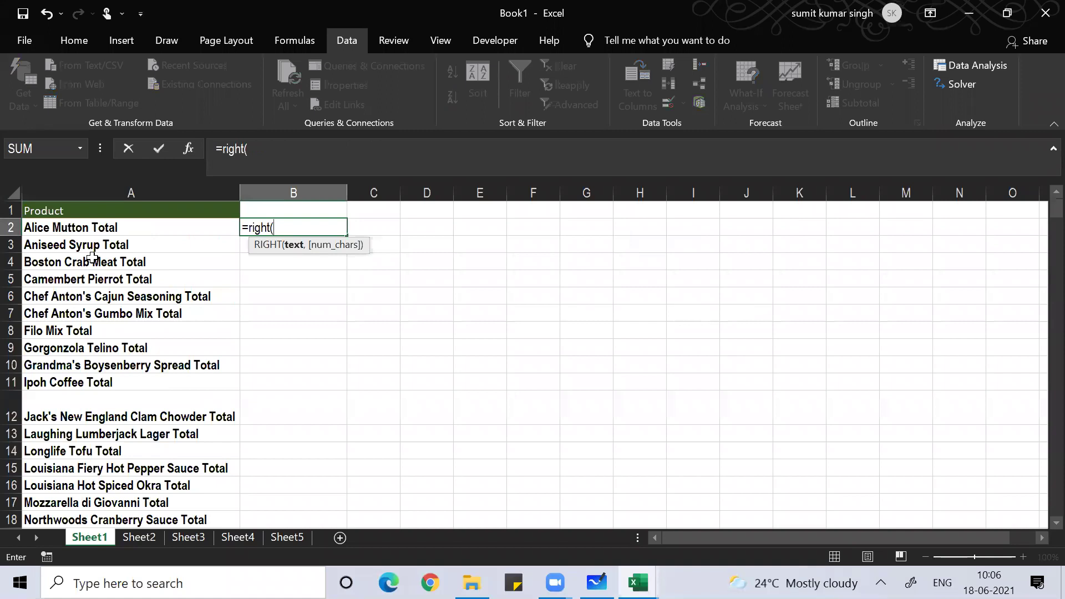
{"action": "left_click", "coordinate": [83, 229]}
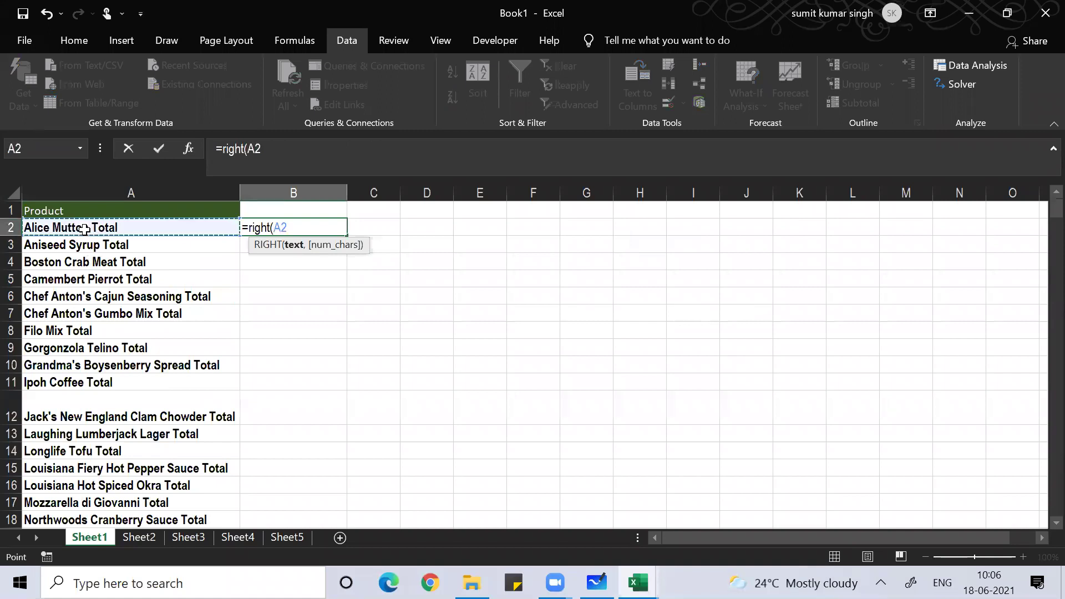
{"action": "type", "text": ","}
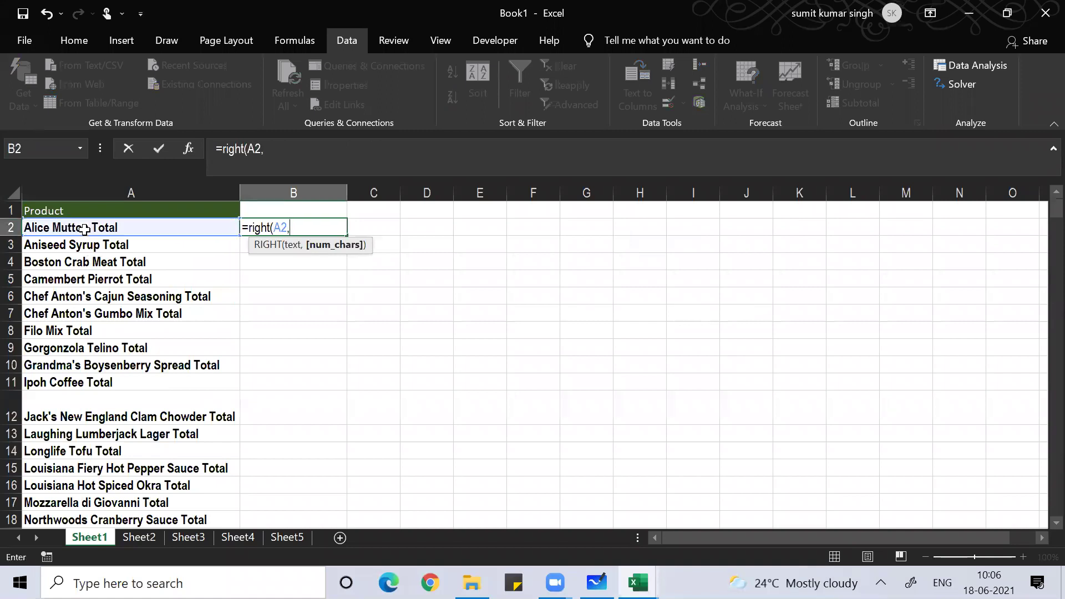
{"action": "type", "text": "l"}
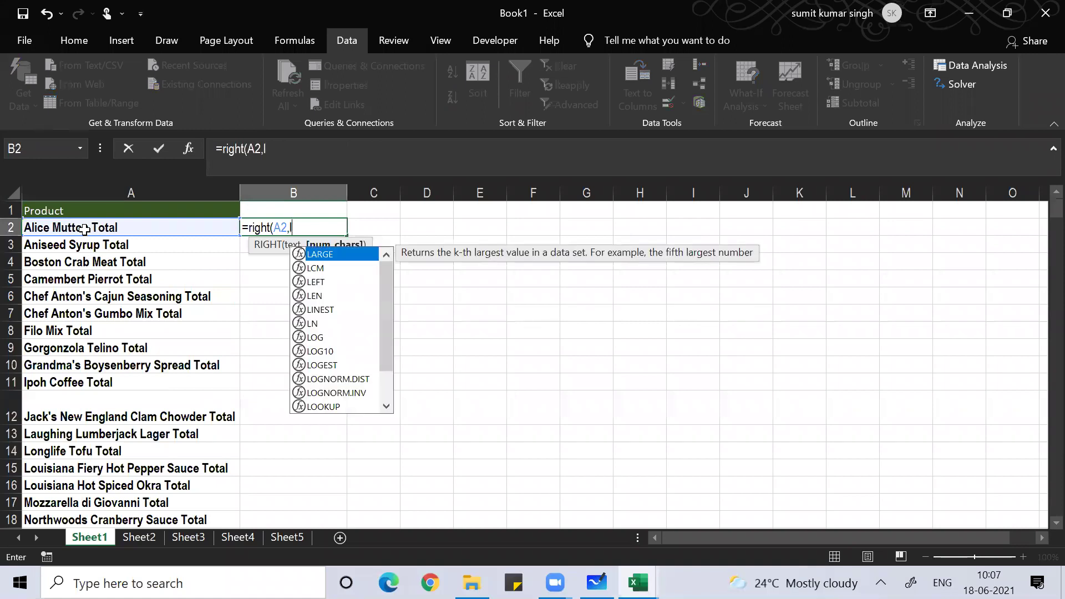
{"action": "type", "text": "en("}
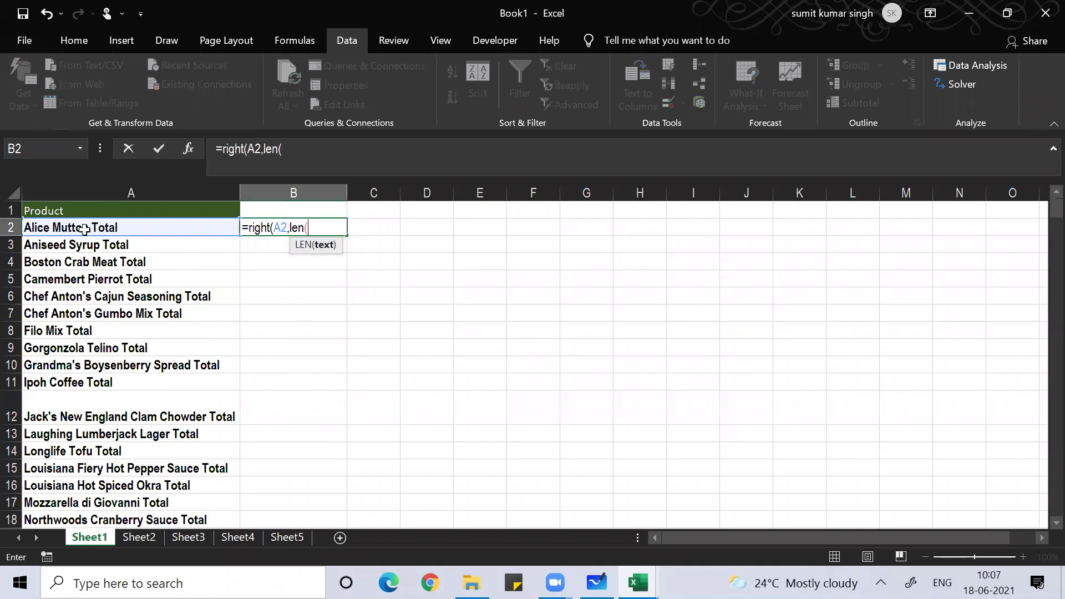
{"action": "left_click", "coordinate": [115, 227]}
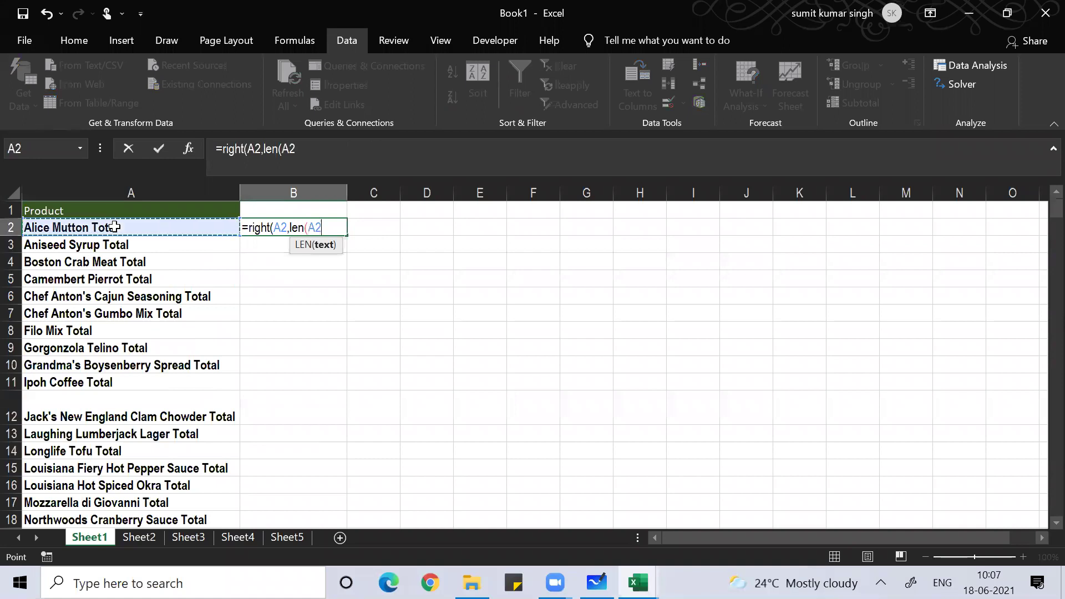
{"action": "type", "text": ")-"}
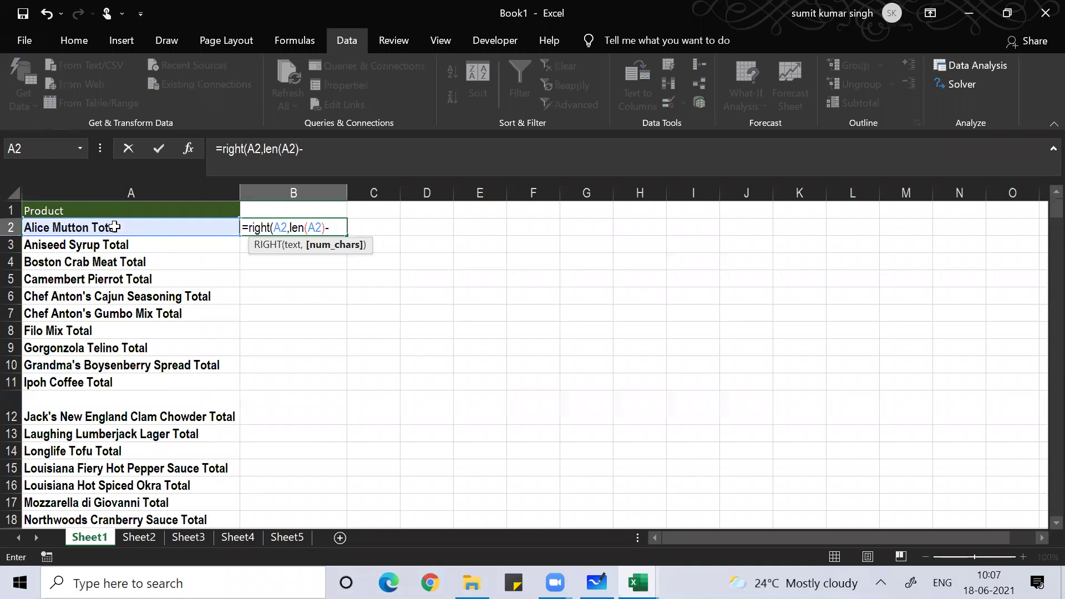
{"action": "type", "text": "find"}
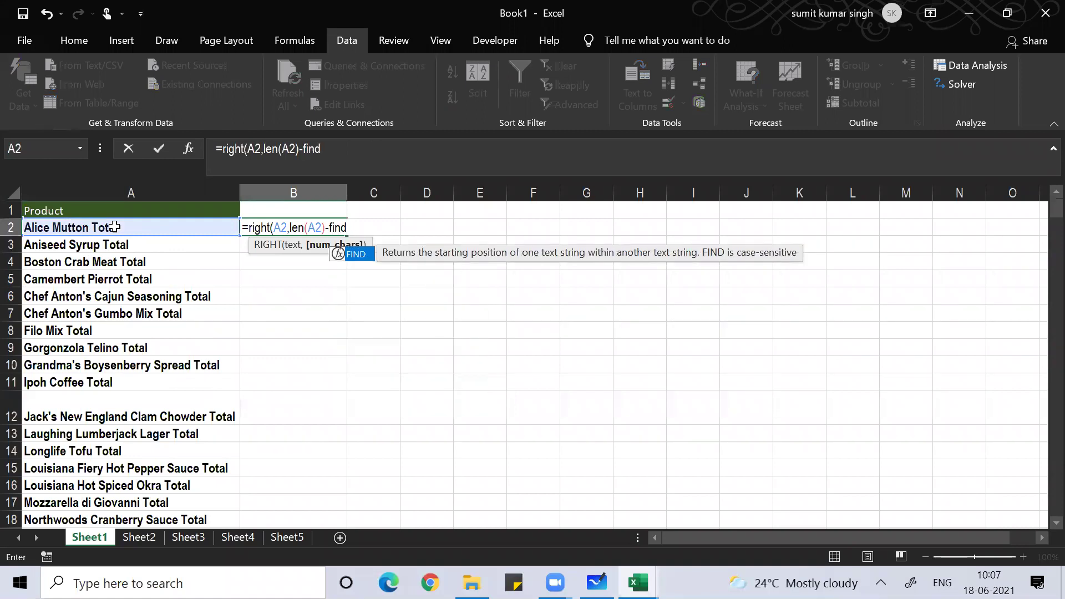
{"action": "type", "text": "(\" "}
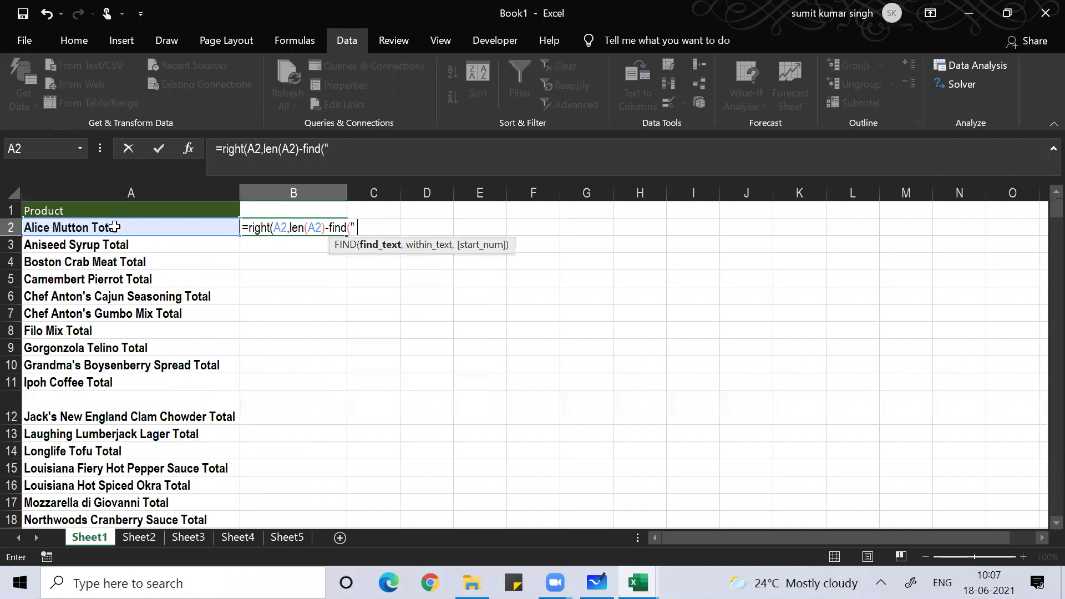
{"action": "type", "text": "\""}
{"action": "type", "text": ","}
{"action": "left_click", "coordinate": [43, 228]}
{"action": "type", "text": ","}
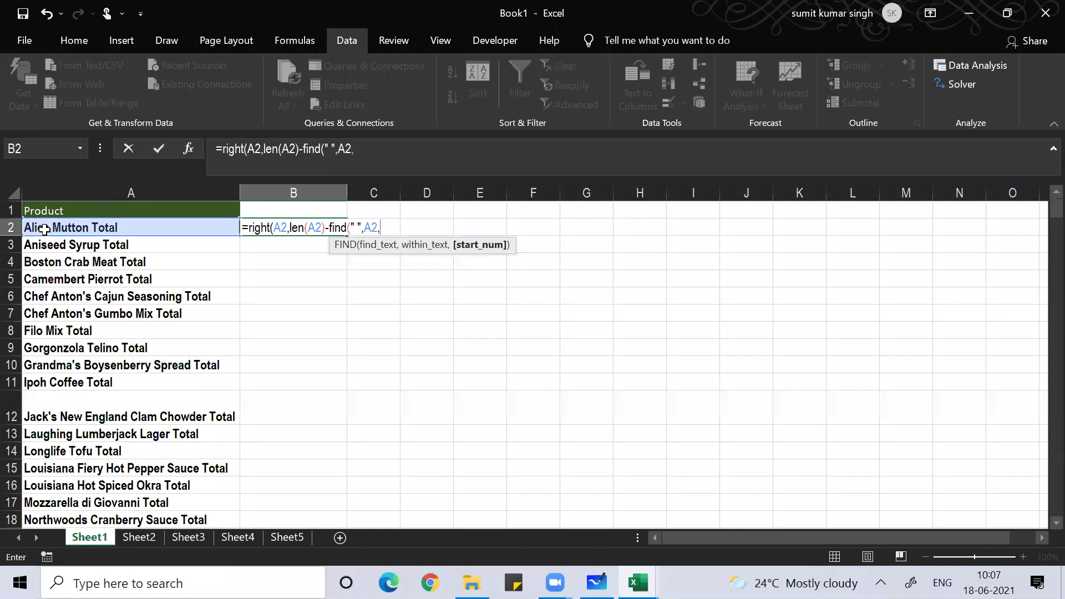
{"action": "type", "text": "fi"}
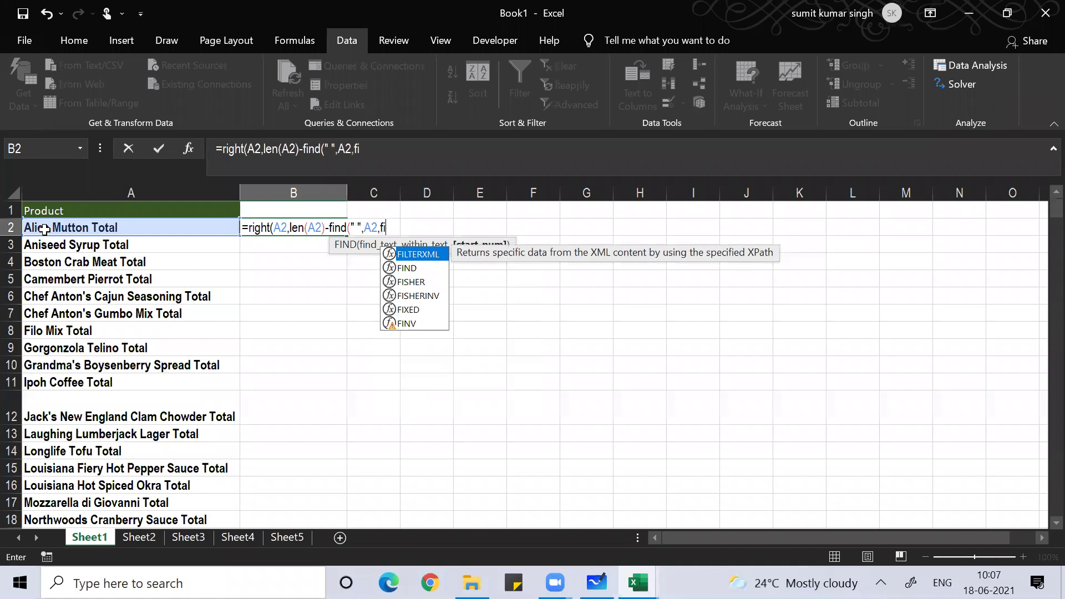
{"action": "type", "text": "nd"}
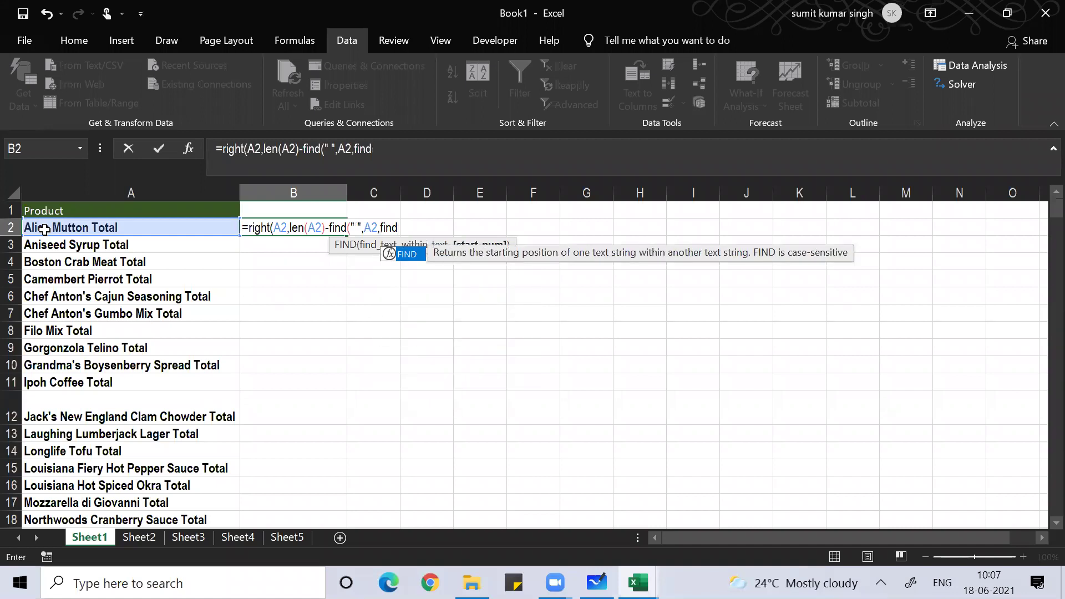
{"action": "type", "text": "(\" "}
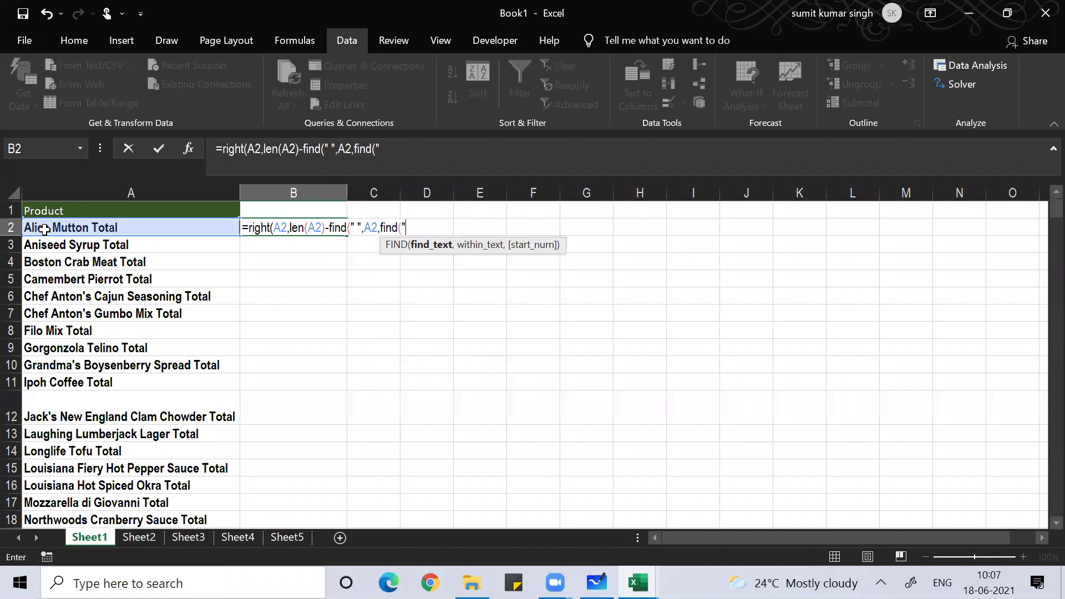
{"action": "type", "text": "\","}
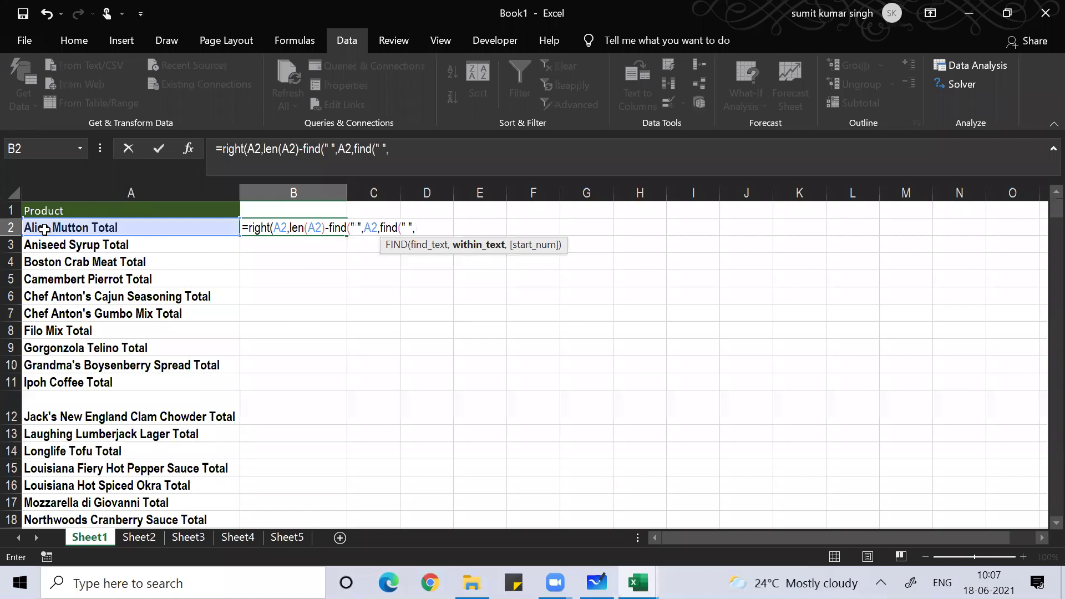
{"action": "type", "text": "a2"}
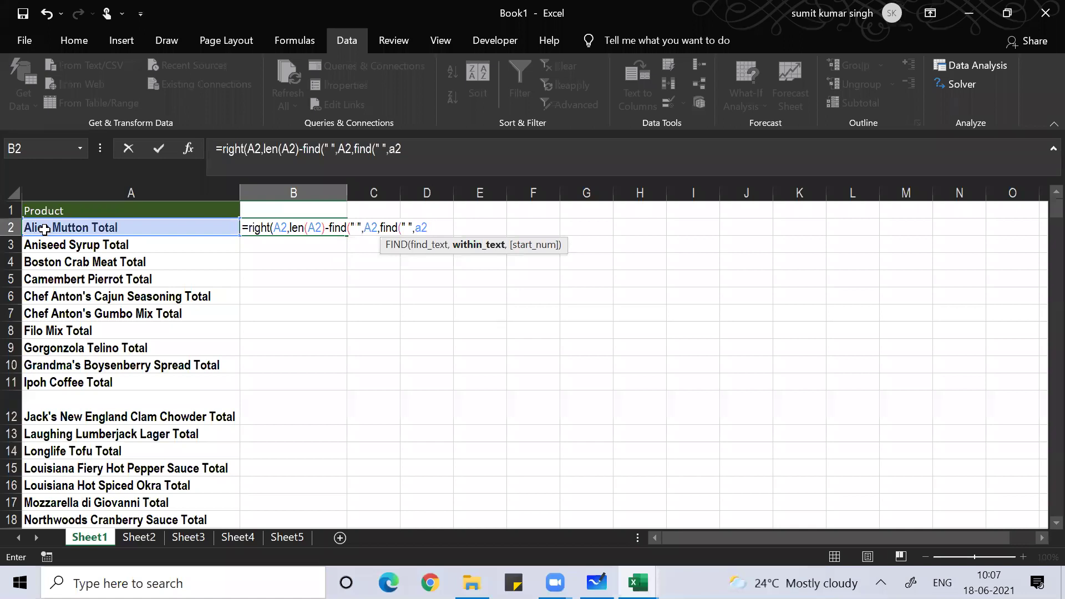
{"action": "type", "text": ")"}
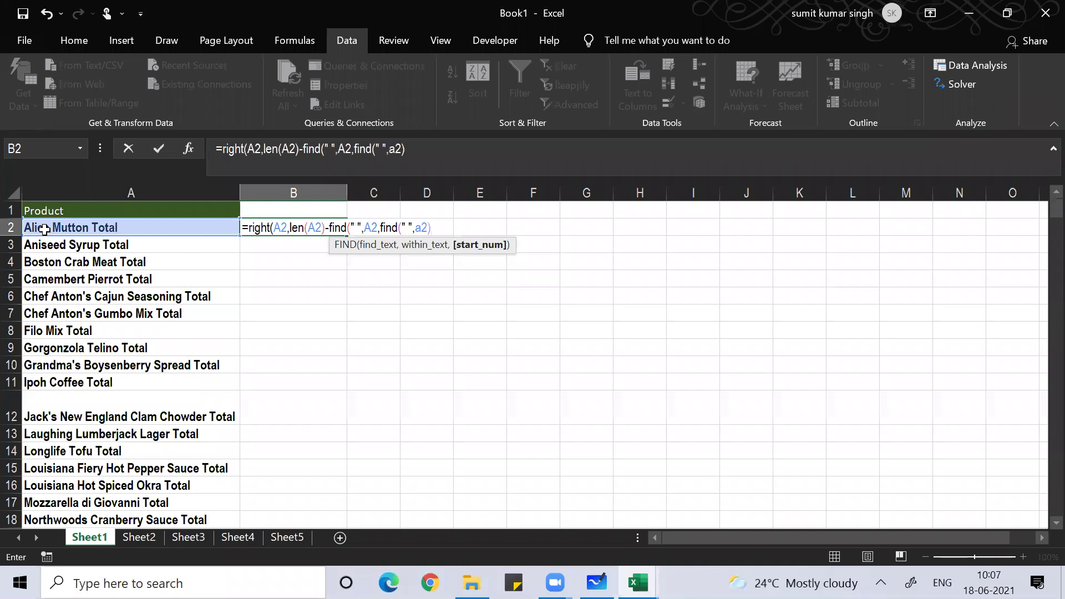
{"action": "type", "text": "+1"}
{"action": "type", "text": "))"}
{"action": "key", "text": "Return"}
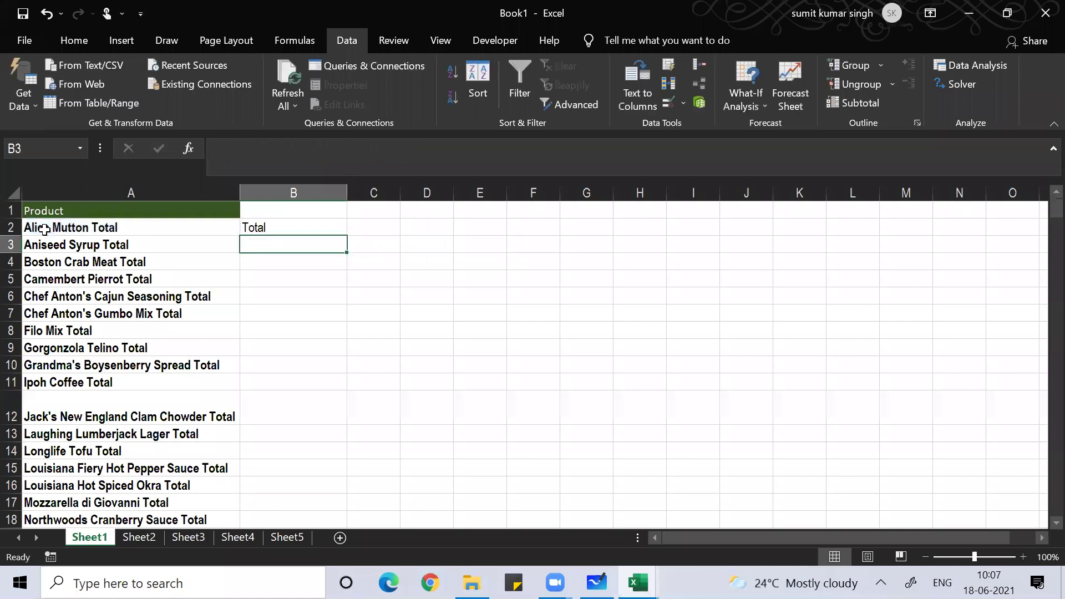
{"action": "key", "text": "Up"}
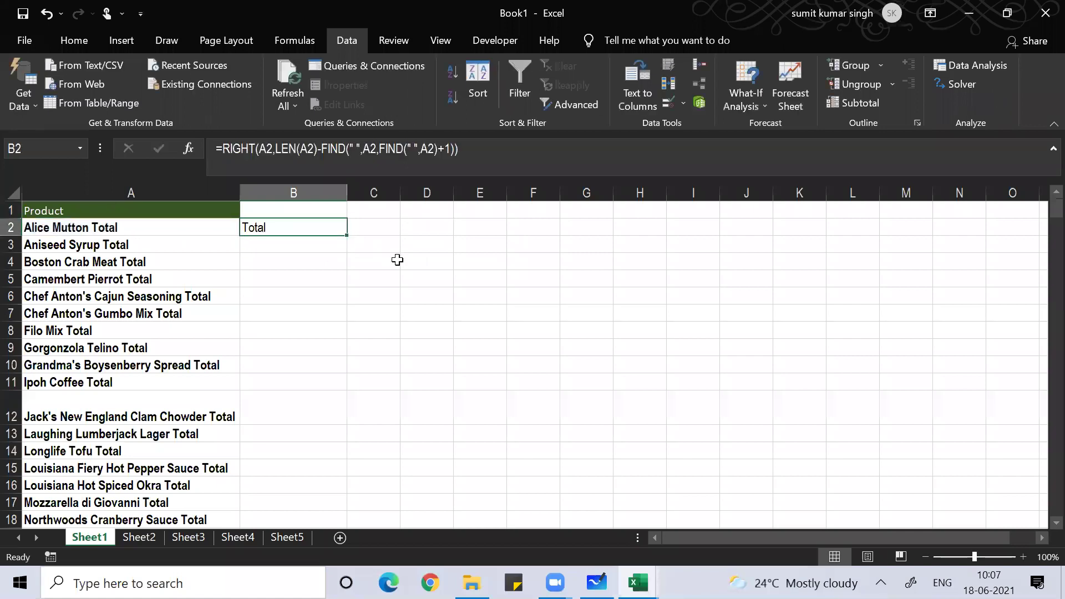
{"action": "double_click", "coordinate": [348, 237]}
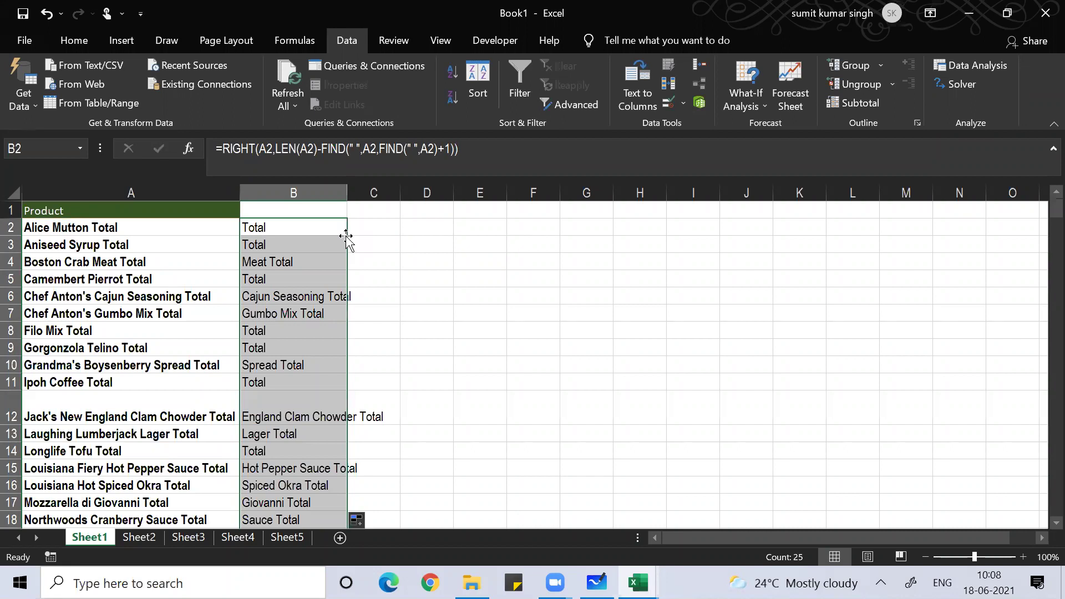
Clear column B, start =trim(A2 in B2, then replace it with =right(
{"action": "key", "text": "Delete"}
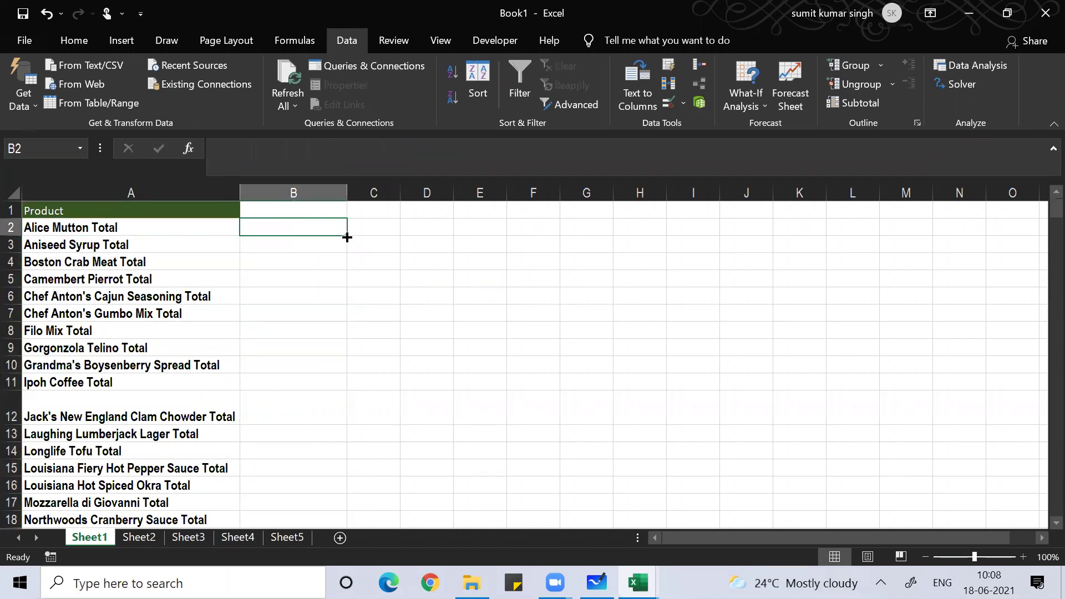
{"action": "type", "text": "=tr"}
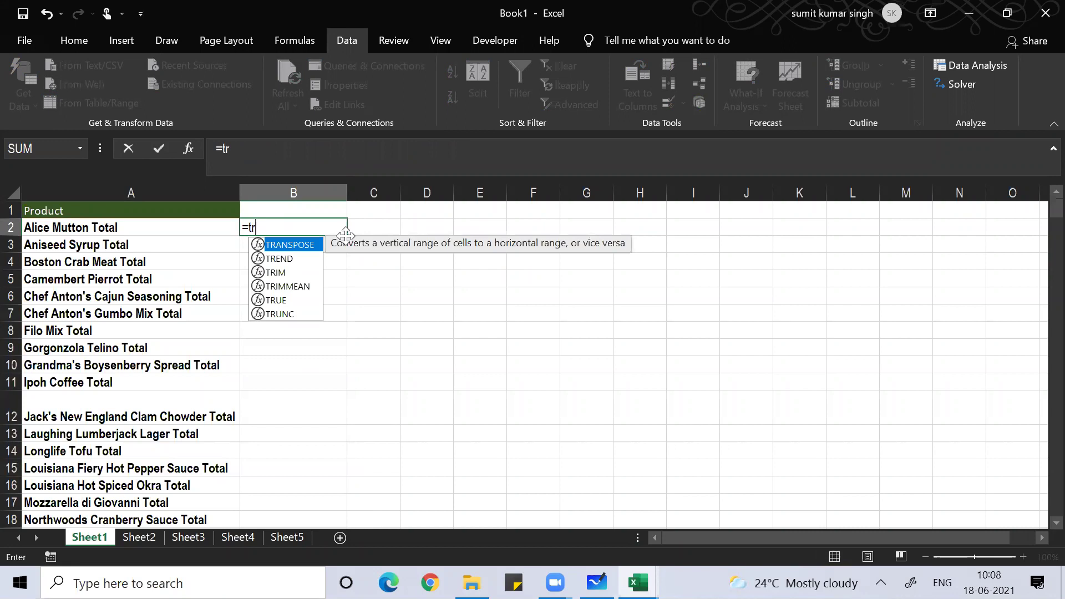
{"action": "type", "text": "im("}
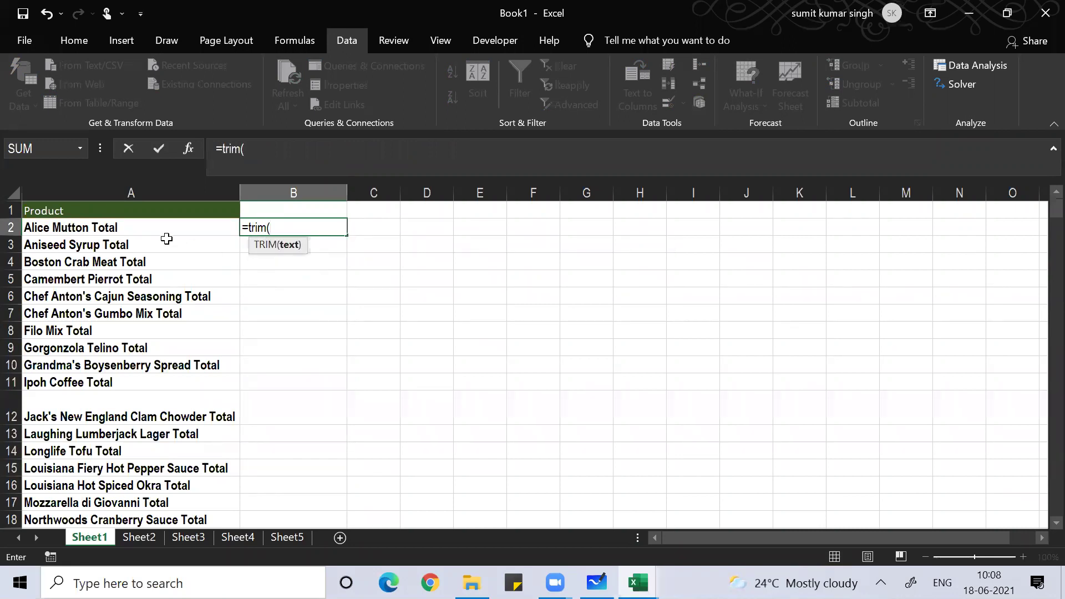
{"action": "left_click", "coordinate": [134, 225]}
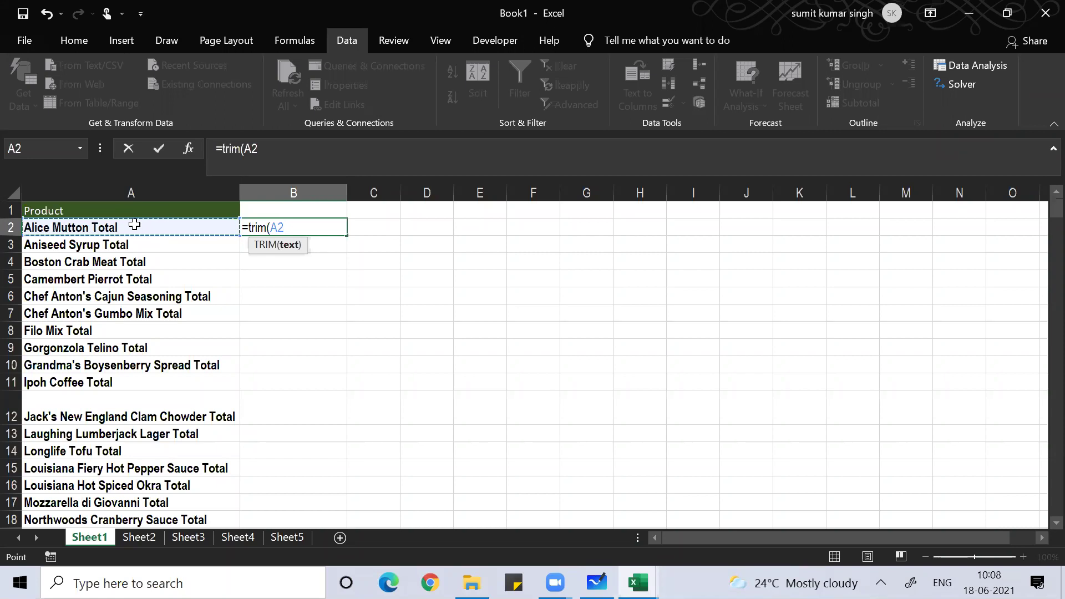
{"action": "key", "text": "BackSpace"}
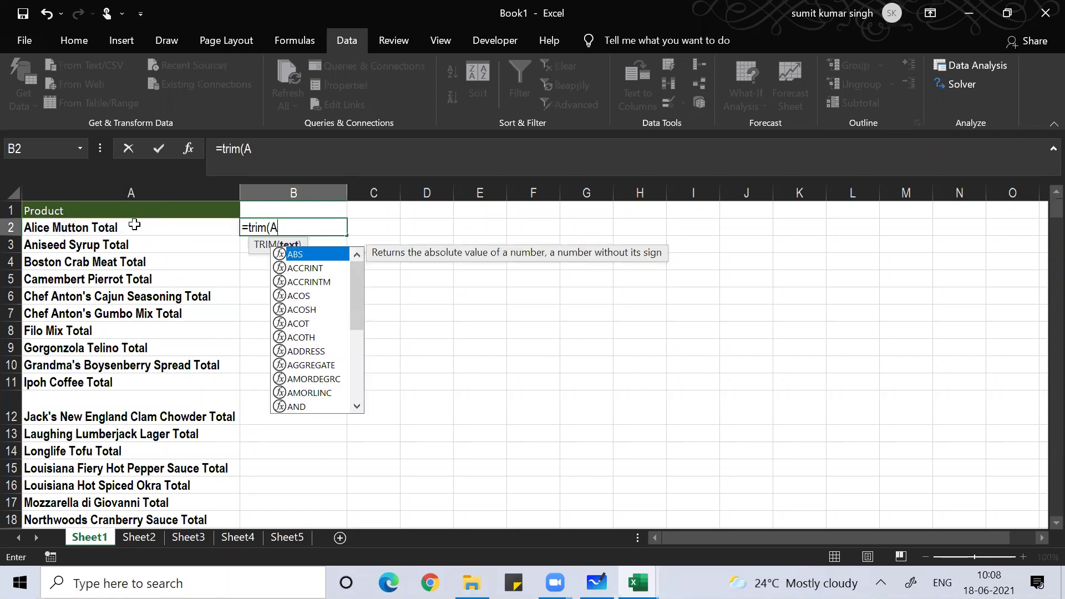
{"action": "key", "text": "BackSpace"}
{"action": "key", "text": "BackSpace"}
{"action": "key", "text": "BackSpace"}
{"action": "key", "text": "BackSpace"}
{"action": "key", "text": "BackSpace"}
{"action": "key", "text": "BackSpace"}
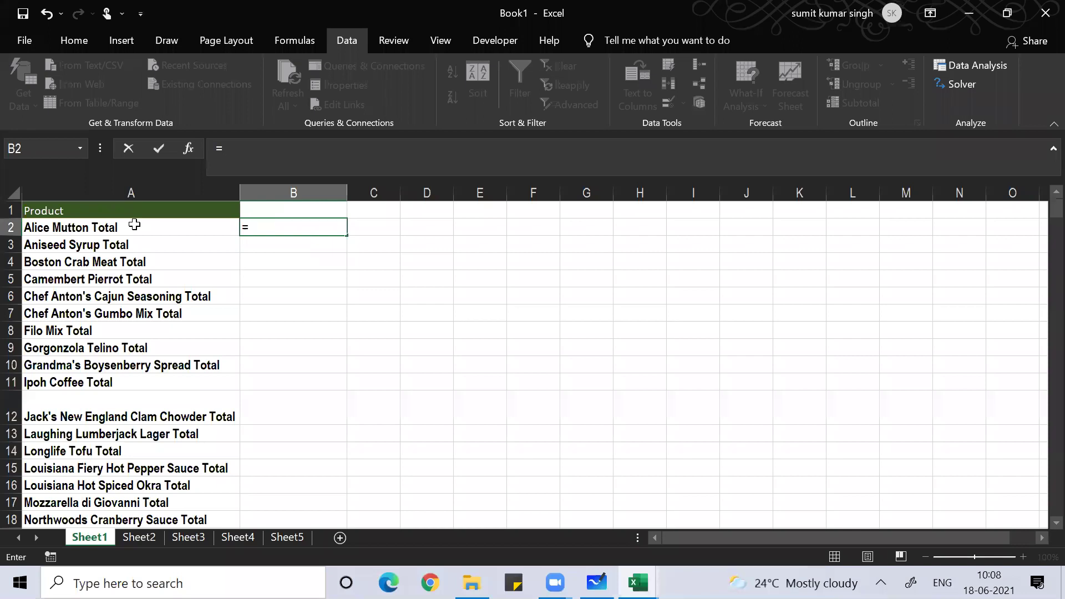
{"action": "type", "text": "right("}
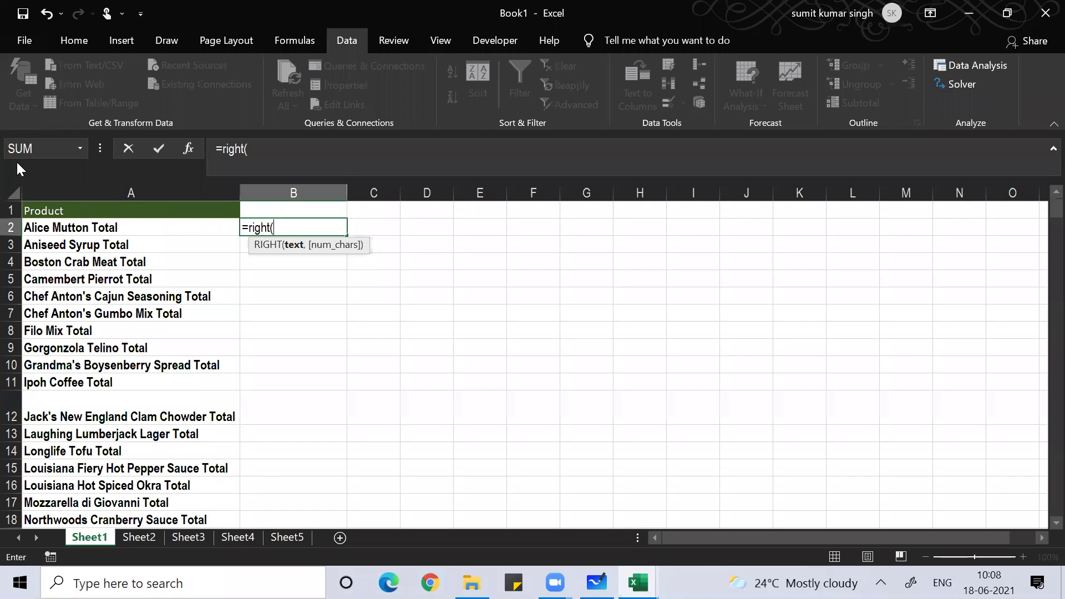
Build the B2 formula =RIGHT(A2,LEN(A2)-FIND(" ",A2,FIND(" ",A2)+1)), correcting typing slips along the way
{"action": "left_click", "coordinate": [82, 230]}
{"action": "type", "text": ","}
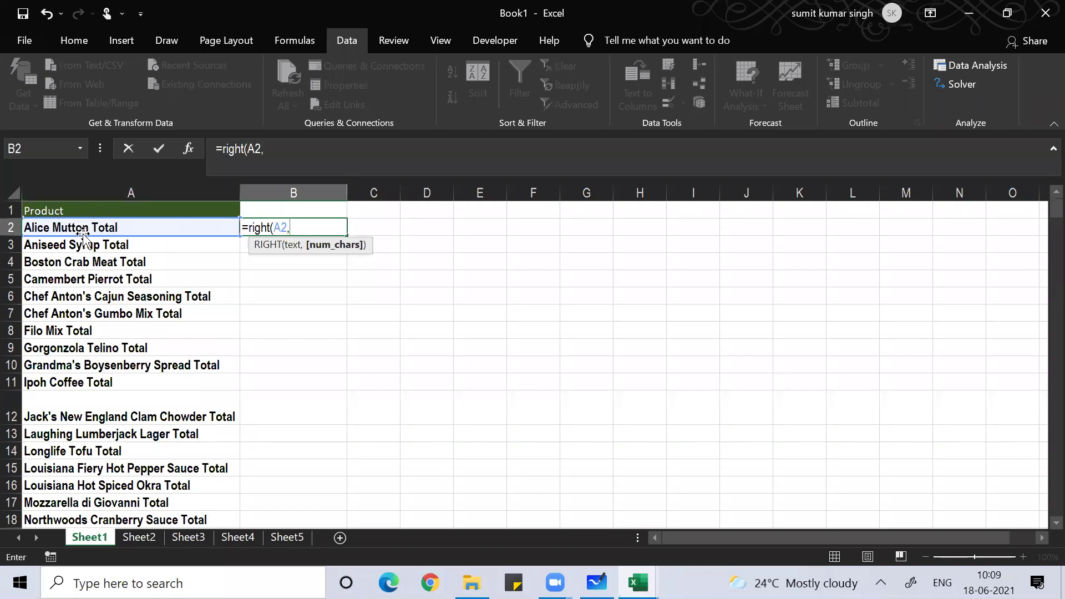
{"action": "type", "text": "find"}
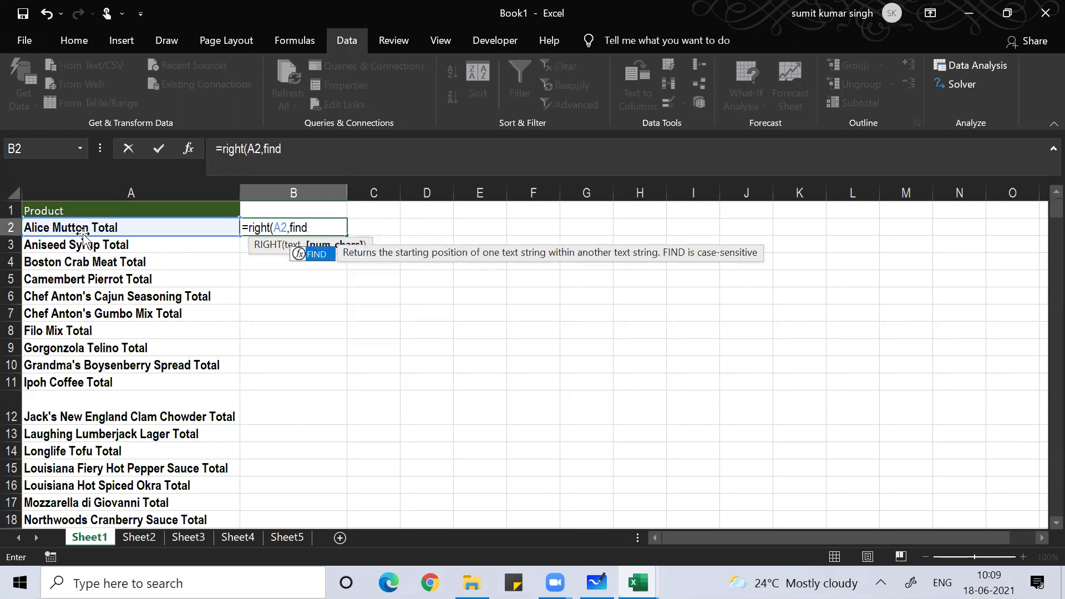
{"action": "type", "text": "(\" "}
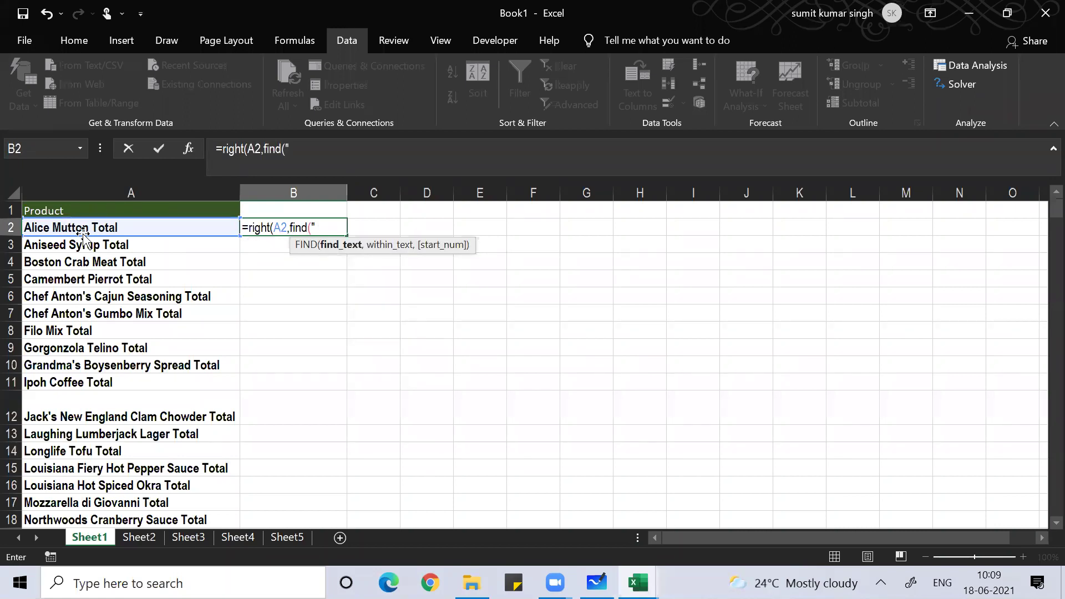
{"action": "type", "text": "\","}
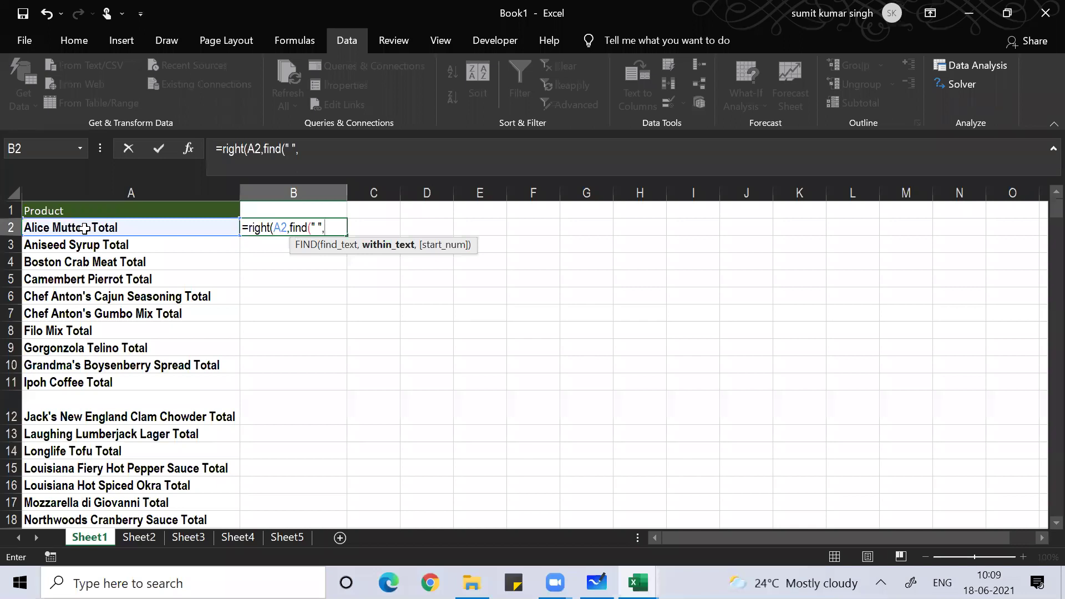
{"action": "key", "text": "BackSpace"}
{"action": "key", "text": "BackSpace"}
{"action": "key", "text": "BackSpace"}
{"action": "key", "text": "BackSpace"}
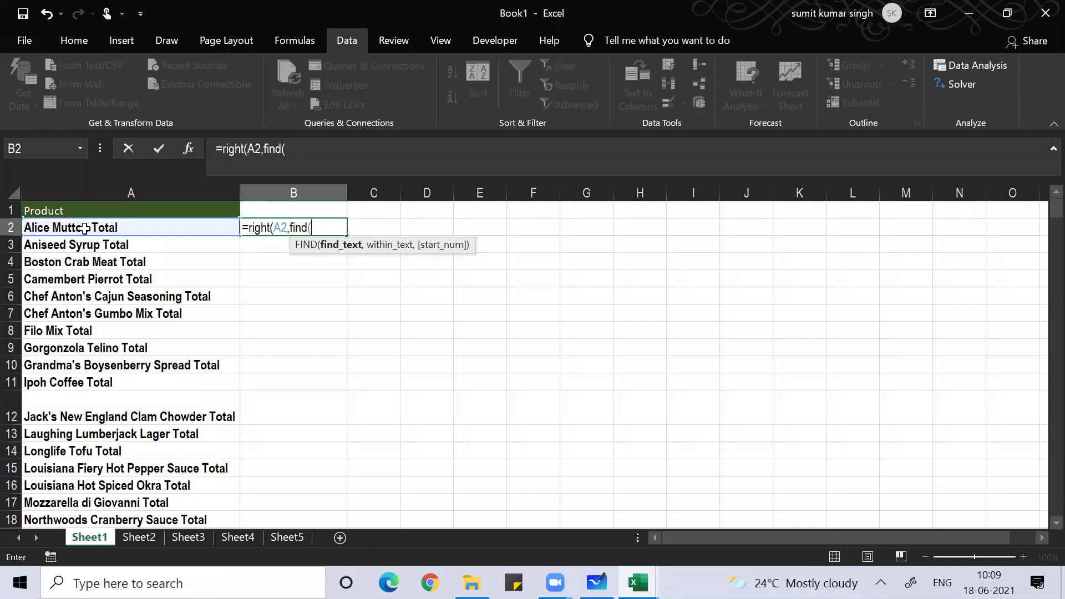
{"action": "key", "text": "BackSpace"}
{"action": "key", "text": "BackSpace"}
{"action": "key", "text": "BackSpace"}
{"action": "key", "text": "BackSpace"}
{"action": "key", "text": "BackSpace"}
{"action": "type", "text": "len("}
{"action": "left_click", "coordinate": [57, 228]}
{"action": "type", "text": "-"}
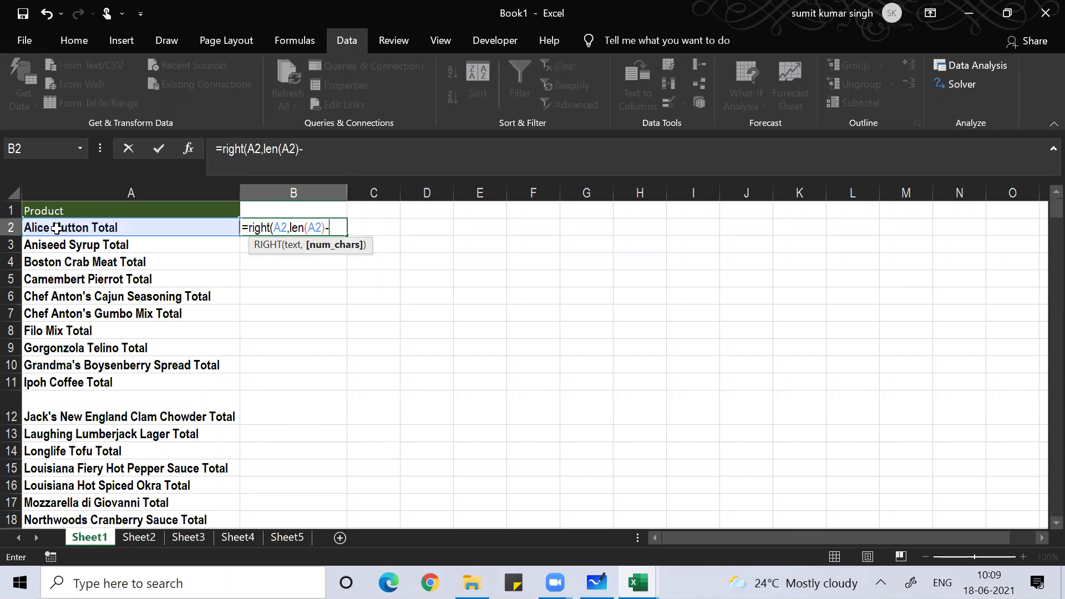
{"action": "type", "text": "right"}
{"action": "key", "text": "BackSpace"}
{"action": "key", "text": "BackSpace"}
{"action": "key", "text": "BackSpace"}
{"action": "key", "text": "BackSpace"}
{"action": "key", "text": "BackSpace"}
{"action": "type", "text": "f"}
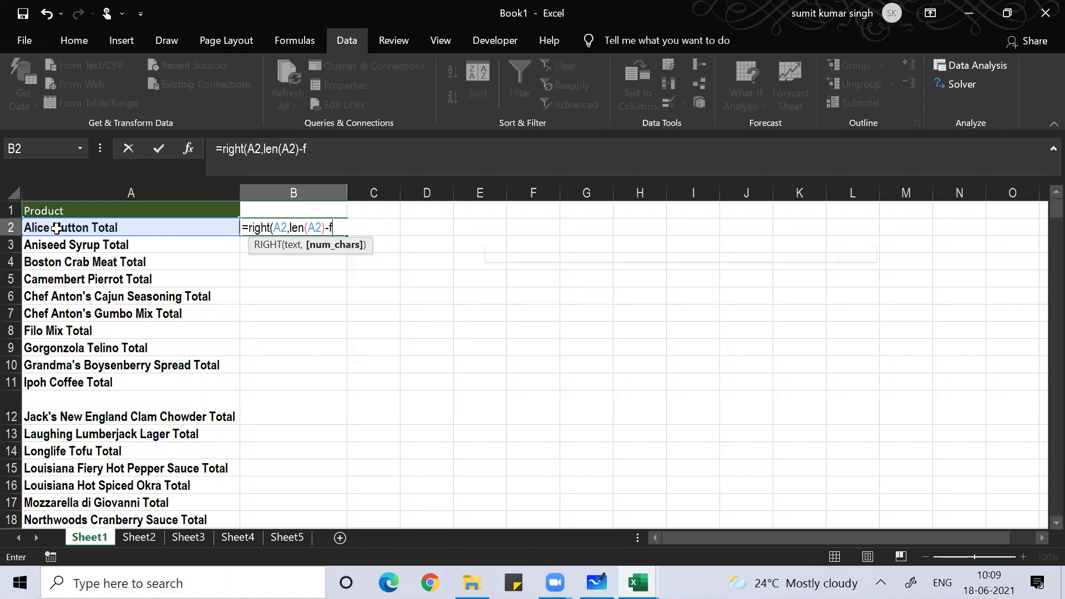
{"action": "type", "text": "ind(\" "}
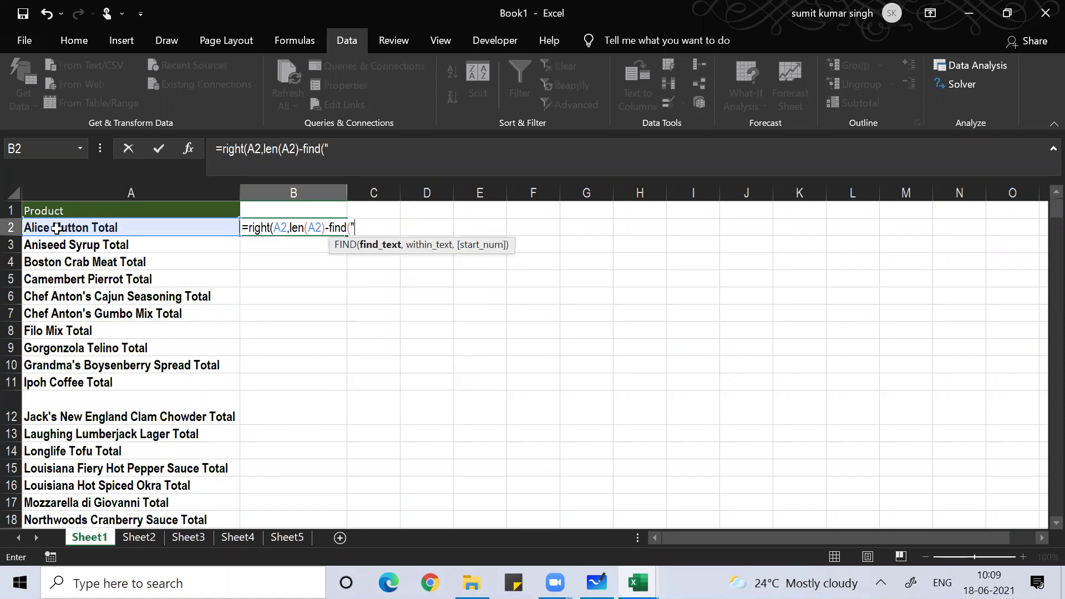
{"action": "type", "text": "\","}
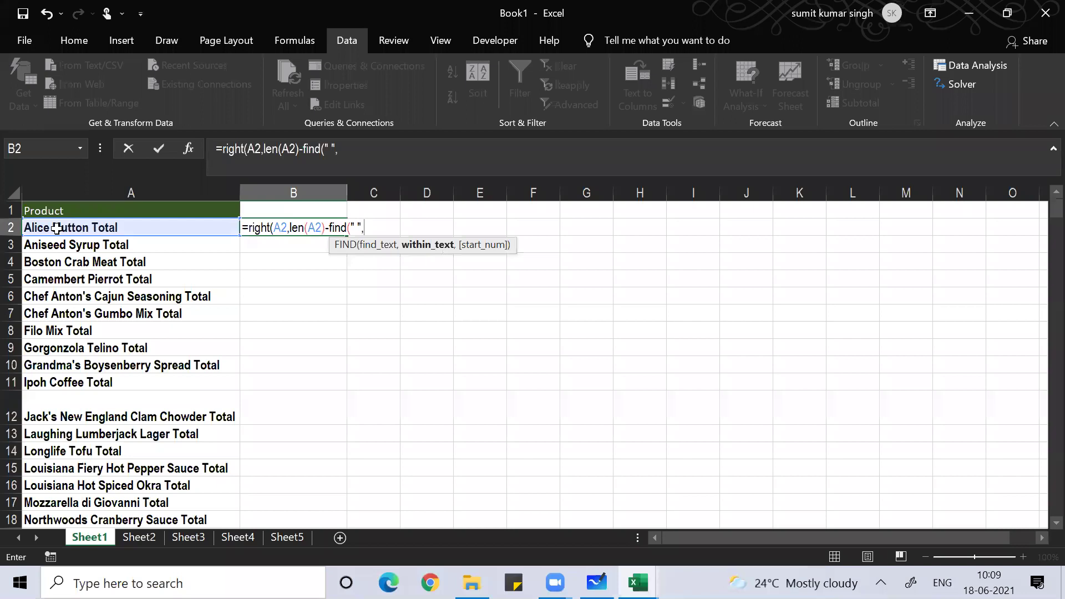
{"action": "left_click", "coordinate": [113, 228]}
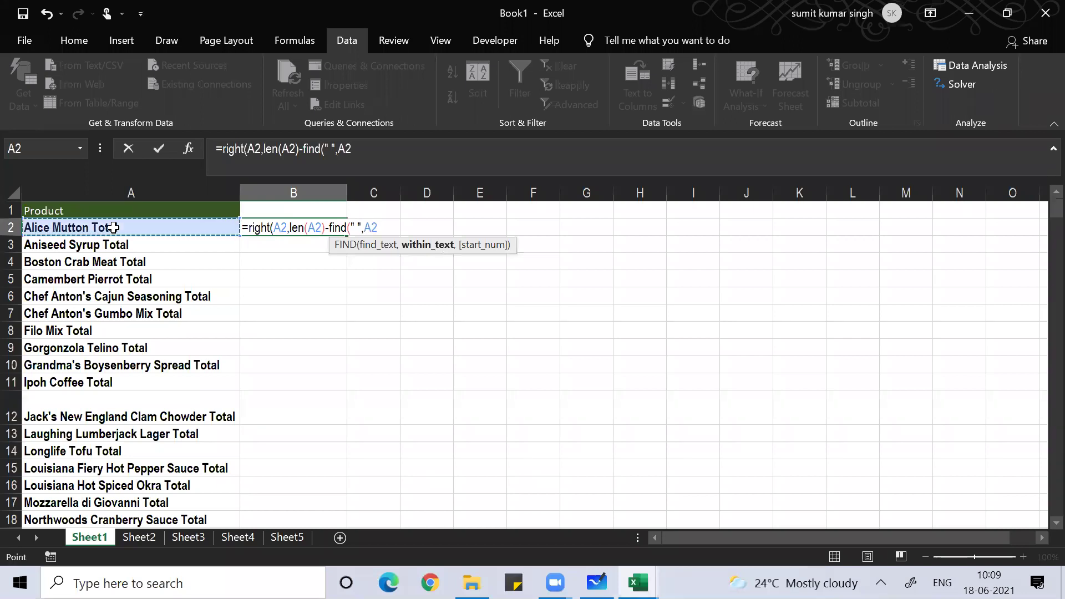
{"action": "type", "text": ","}
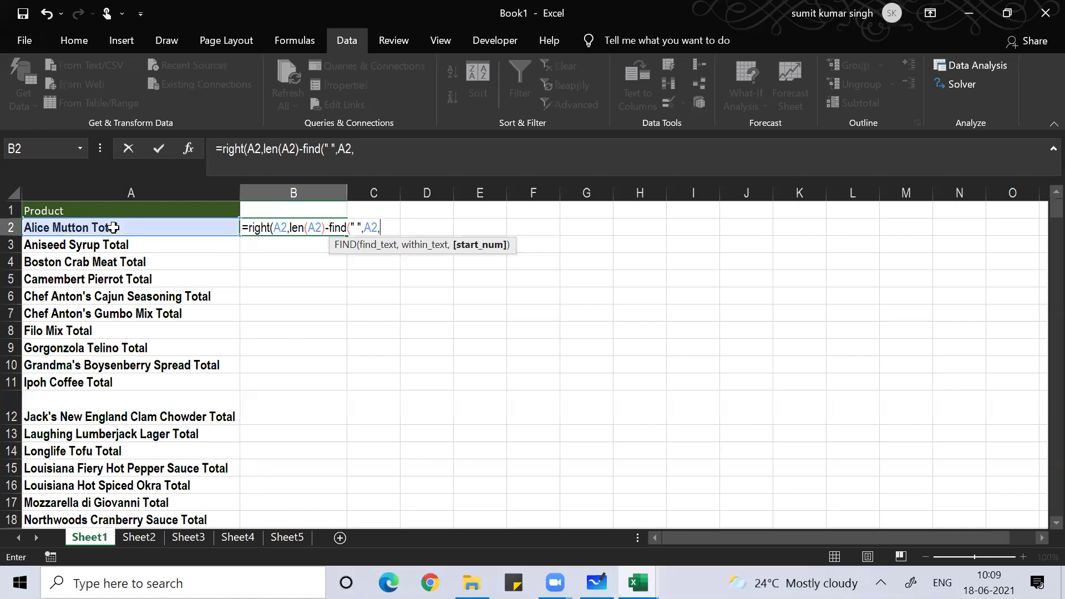
{"action": "type", "text": "find("}
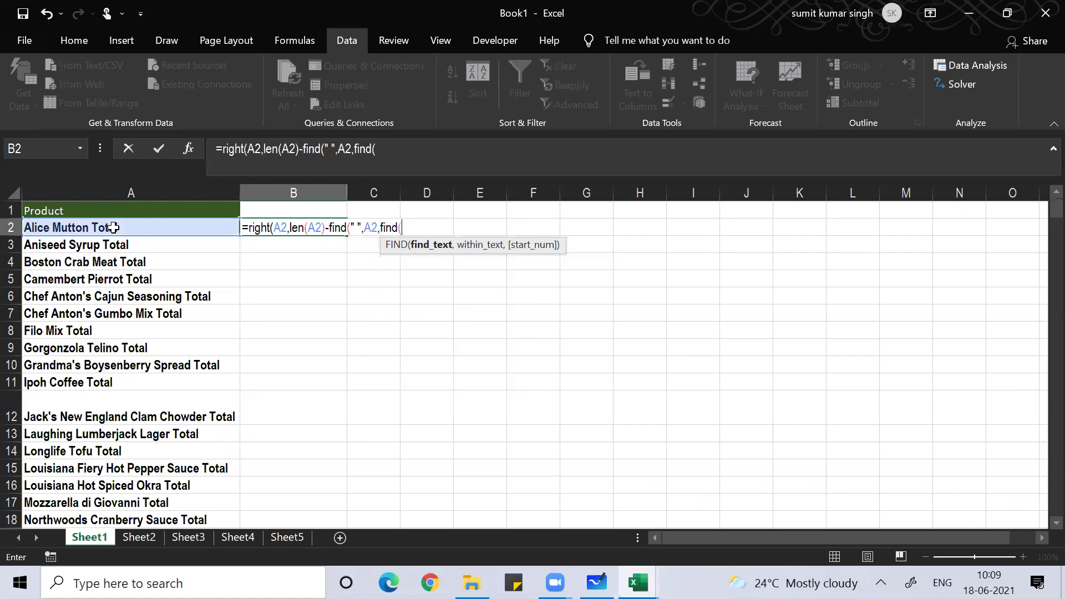
{"action": "type", "text": "\" \""}
{"action": "type", "text": ",a2)"}
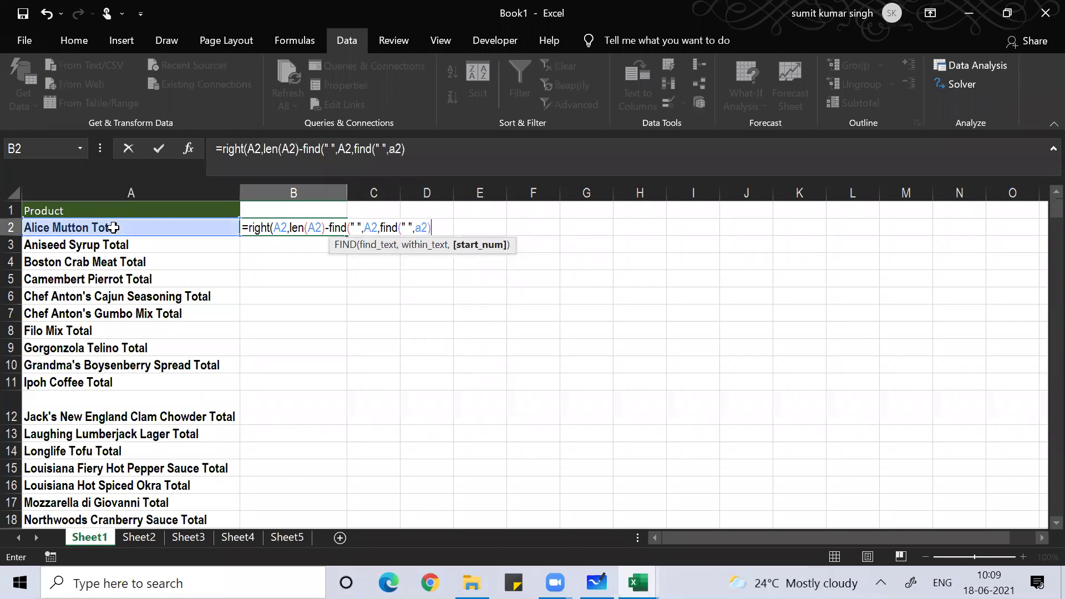
{"action": "type", "text": "+1"}
{"action": "type", "text": "))"}
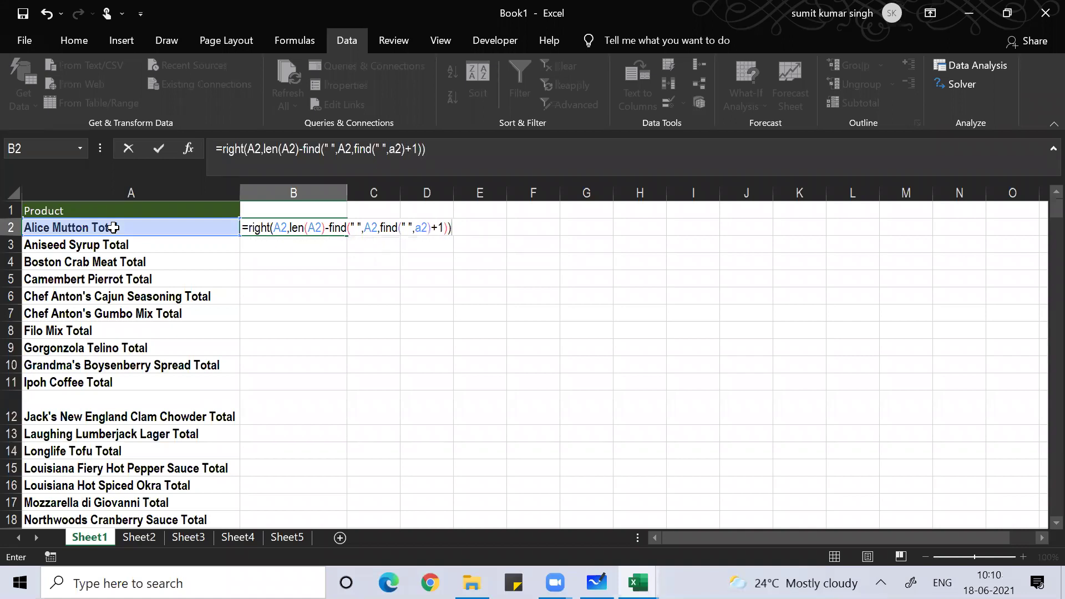
Commit the formula so B2 shows Total and fill it down column B
{"action": "key", "text": "Return"}
{"action": "key", "text": "Up"}
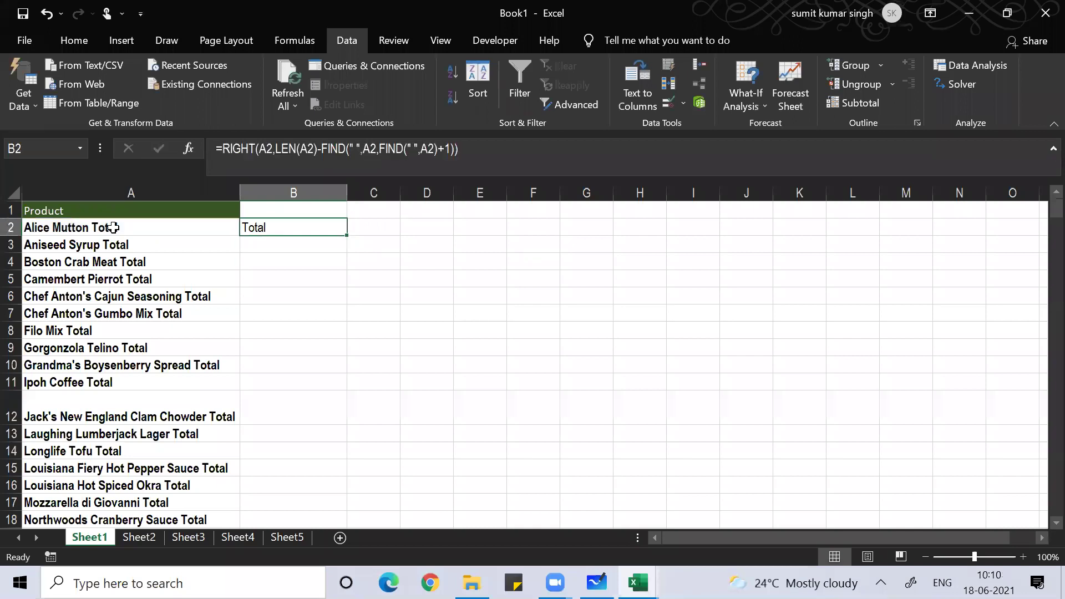
{"action": "double_click", "coordinate": [346, 233]}
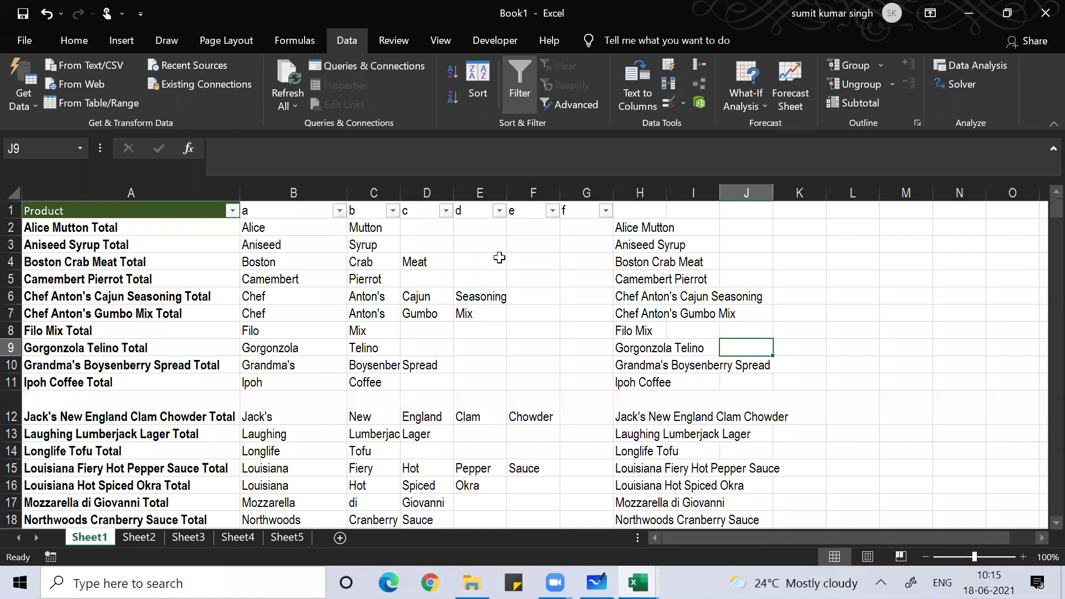
Select the product names in A2:A26 of column A
{"action": "left_click_drag", "start_coordinate": [410, 352], "coordinate": [135, 222]}
{"action": "left_click", "coordinate": [134, 222]}
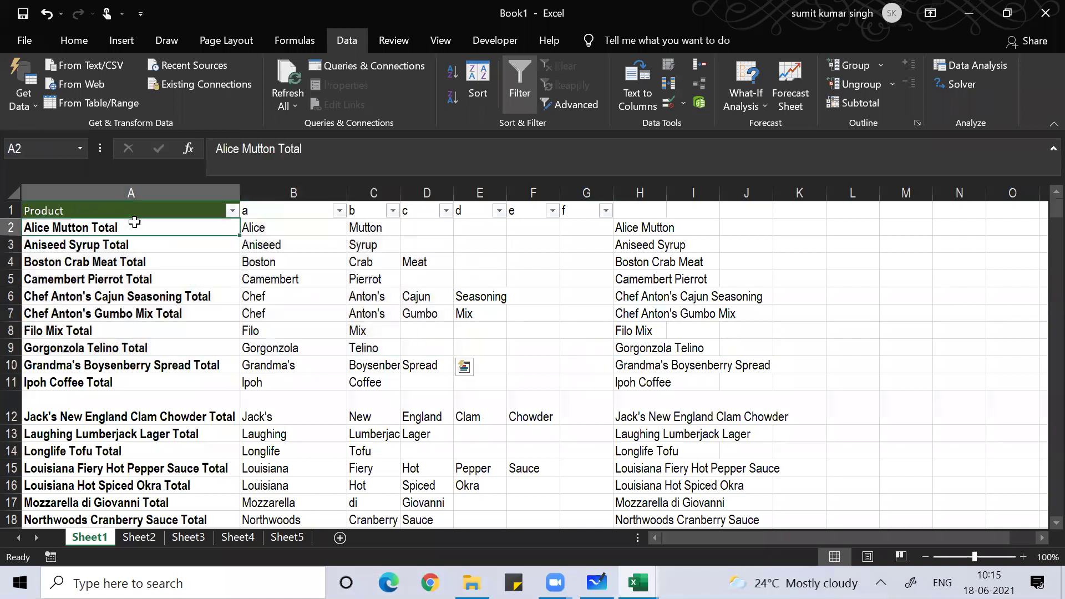
{"action": "key", "text": "ctrl+shift+Down"}
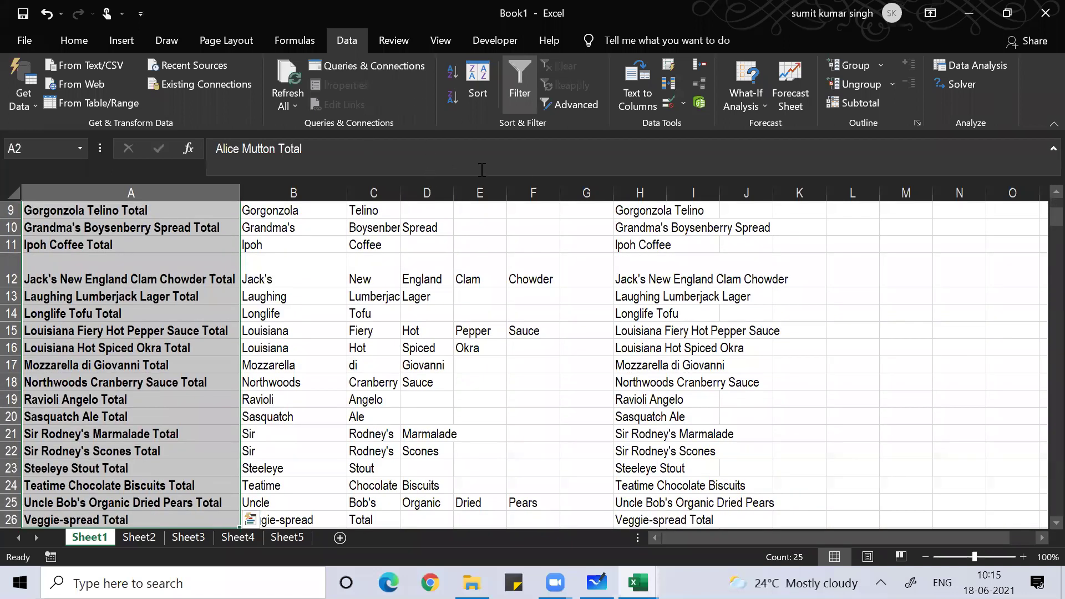
{"action": "left_click", "coordinate": [640, 93]}
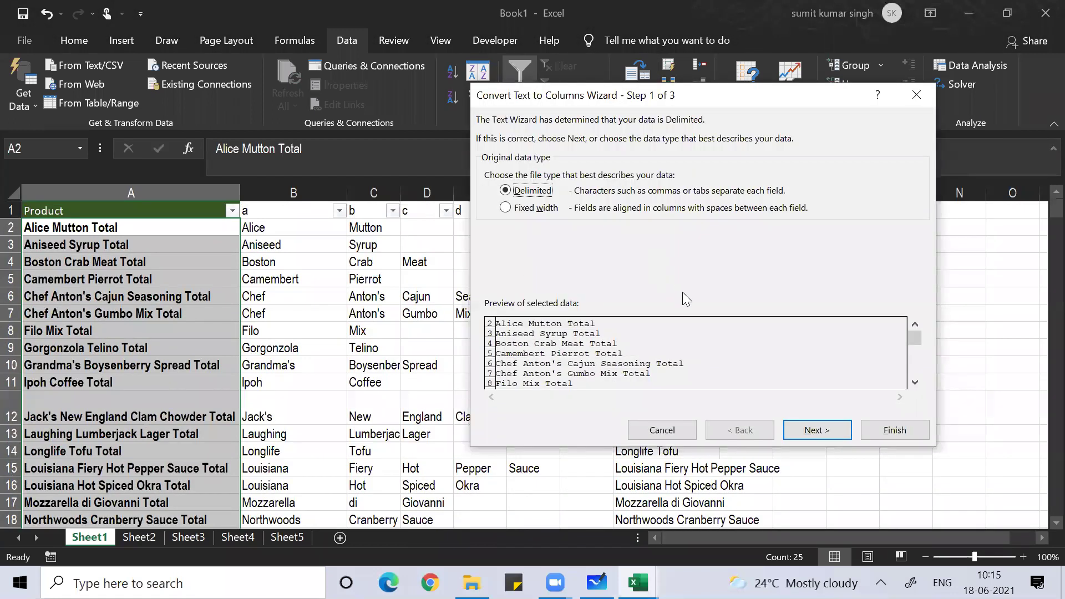
{"action": "left_click", "coordinate": [815, 429]}
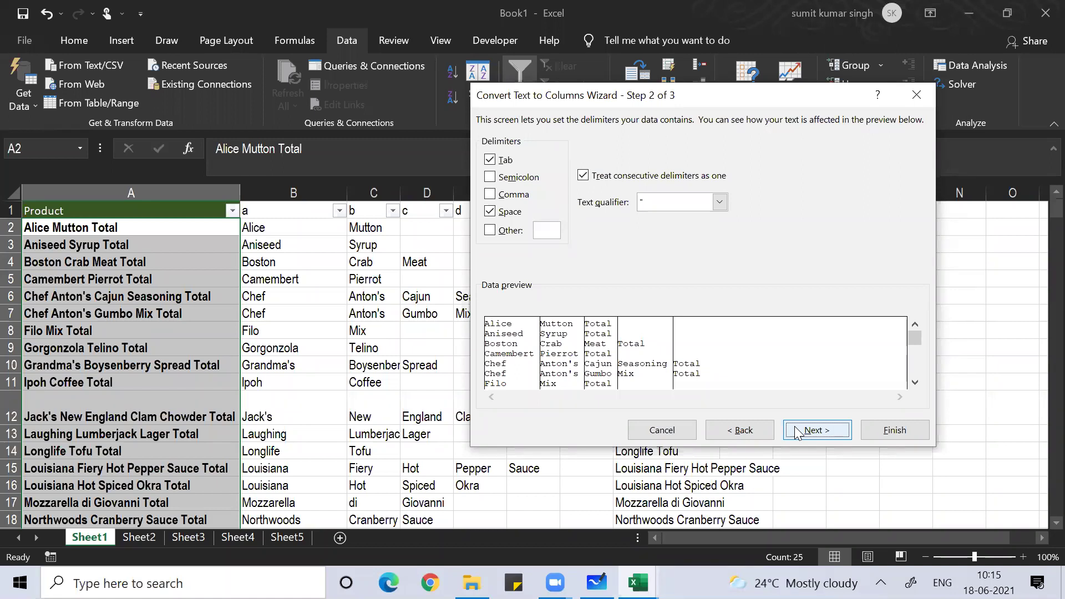
{"action": "left_click", "coordinate": [899, 437]}
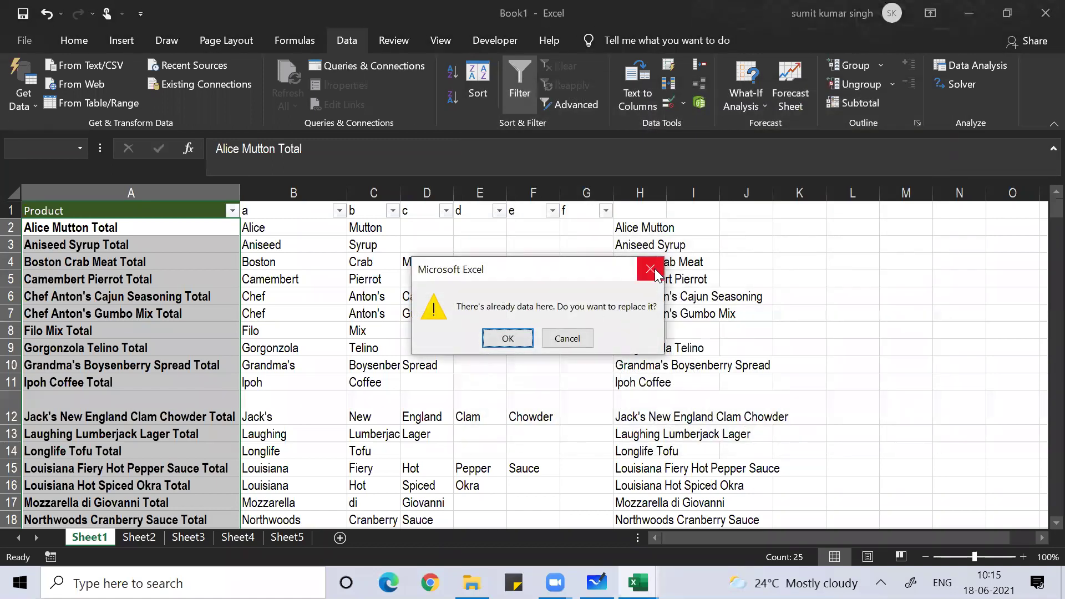
{"action": "left_click", "coordinate": [654, 269]}
{"action": "left_click", "coordinate": [326, 295]}
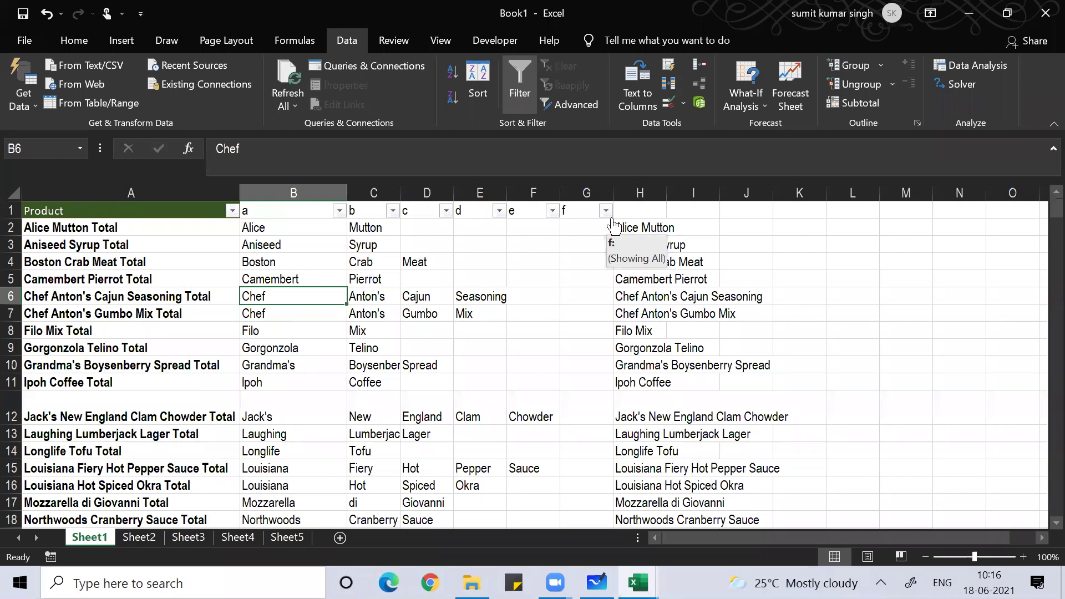
Select A2:A26 and run Replace All for 'Total" "' across the product names
{"action": "left_click", "coordinate": [153, 226]}
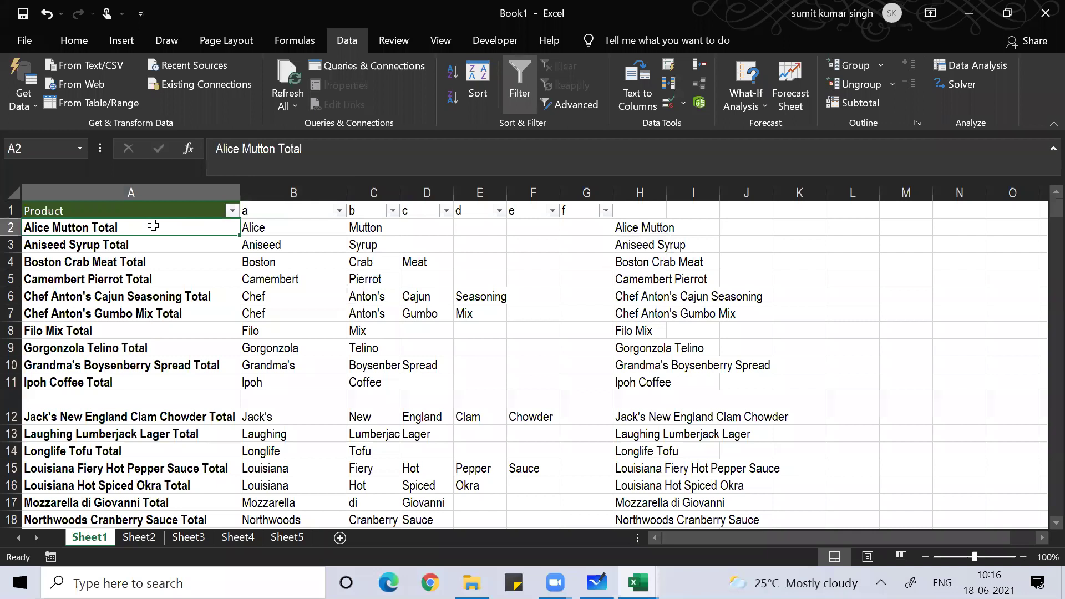
{"action": "key", "text": "ctrl+shift+Down"}
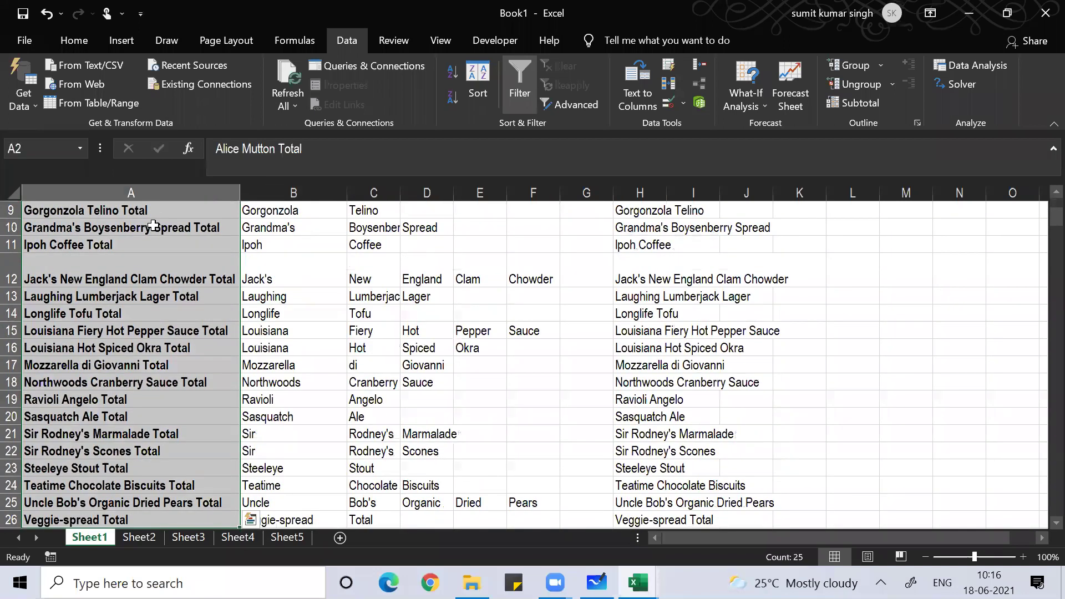
{"action": "key", "text": "ctrl+h"}
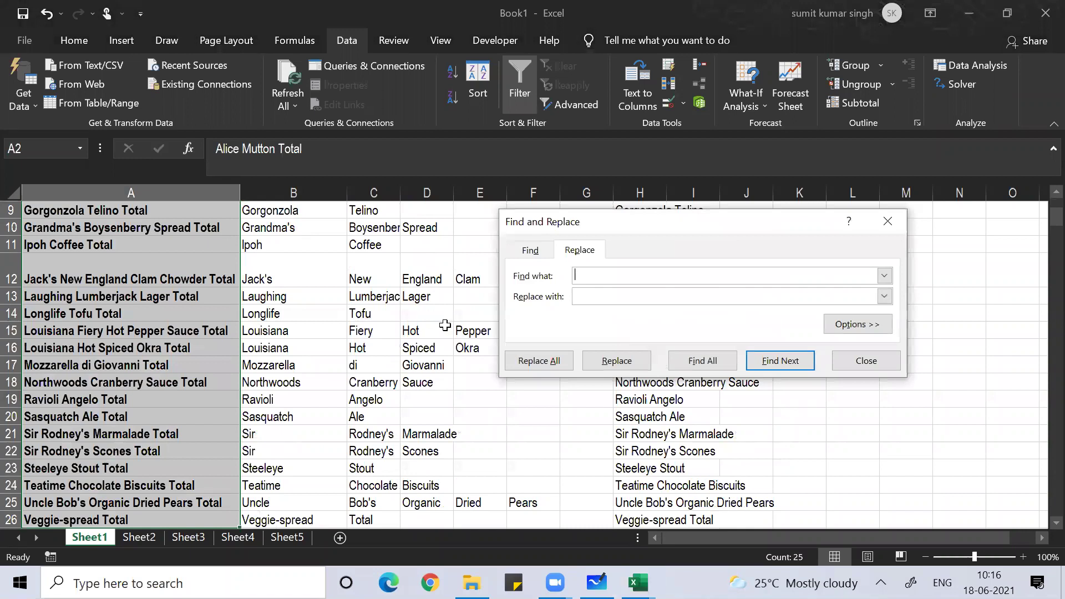
{"action": "type", "text": "Tot"}
{"action": "type", "text": "al"}
{"action": "type", "text": "\" \""}
{"action": "left_click", "coordinate": [538, 360]}
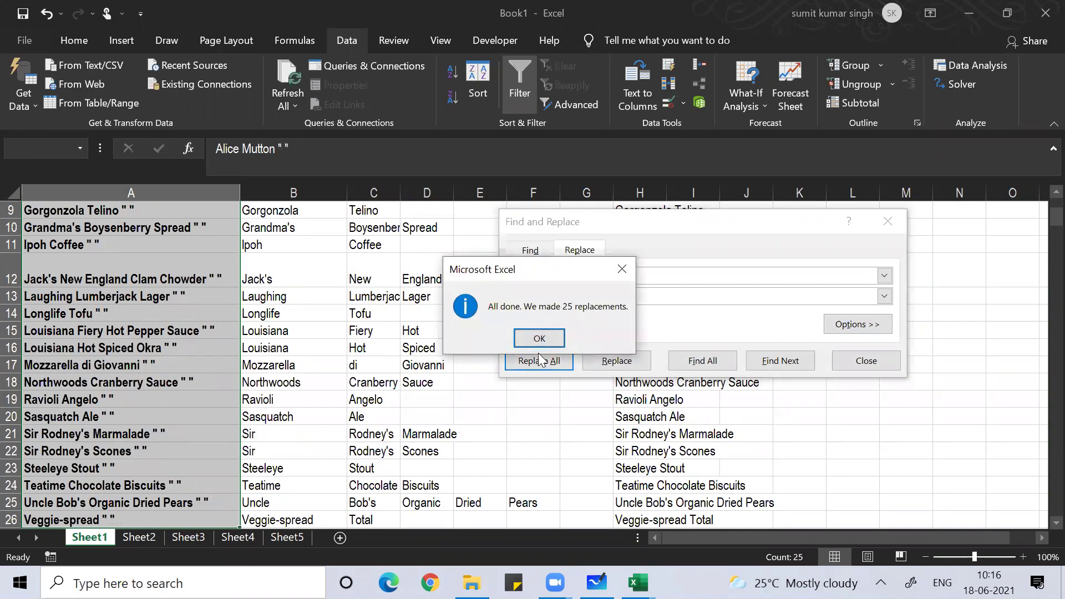
{"action": "left_click", "coordinate": [556, 341]}
Clear the Replace with text and rerun Replace All, which finds nothing
{"action": "left_click", "coordinate": [603, 298]}
{"action": "key", "text": "BackSpace"}
{"action": "key", "text": "BackSpace"}
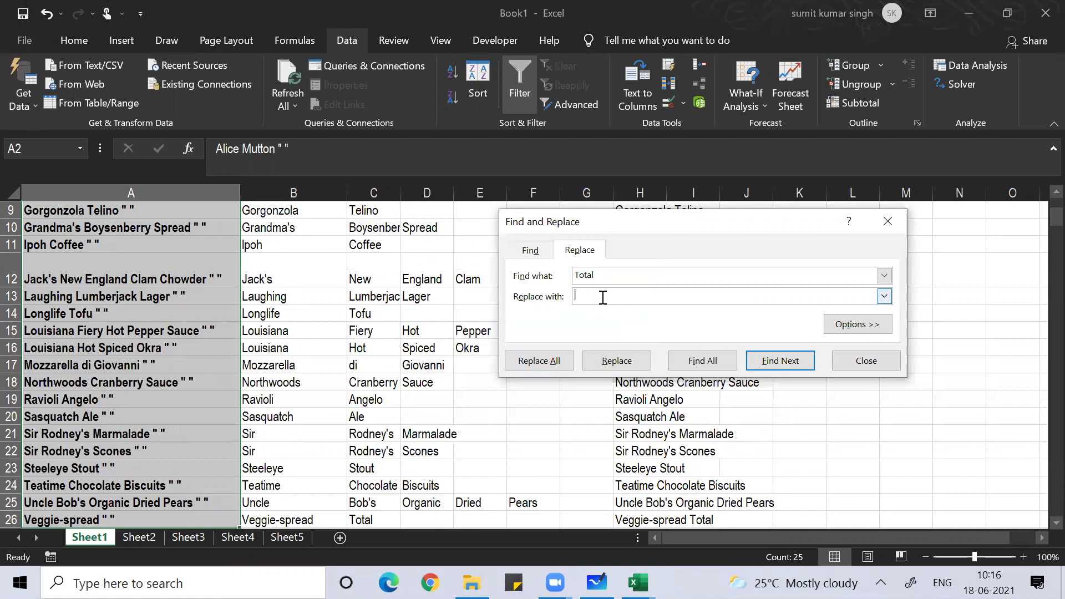
{"action": "left_click", "coordinate": [539, 361]}
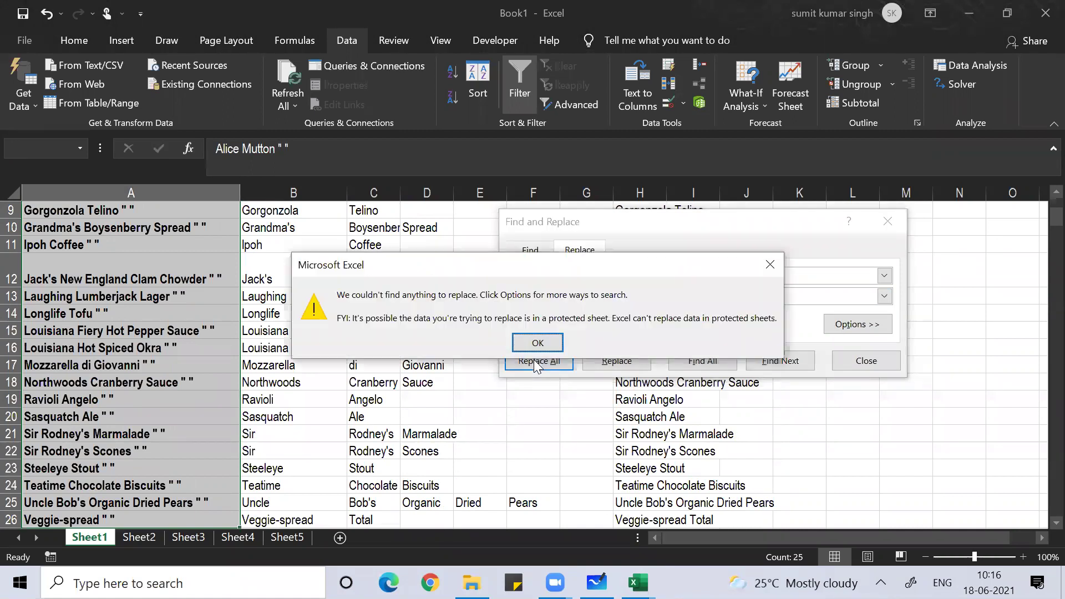
{"action": "left_click", "coordinate": [522, 340]}
Set Find what to a quote mark and replace all 25, then close the dialog
{"action": "left_click", "coordinate": [627, 276]}
{"action": "key", "text": "BackSpace"}
{"action": "key", "text": "BackSpace"}
{"action": "key", "text": "BackSpace"}
{"action": "key", "text": "BackSpace"}
{"action": "key", "text": "BackSpace"}
{"action": "type", "text": "\""}
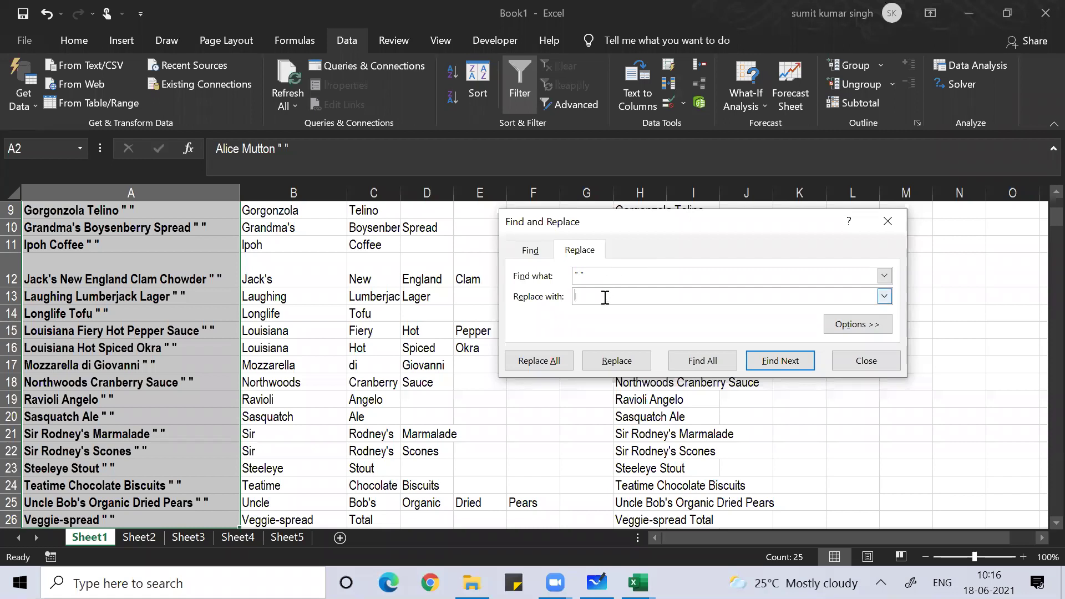
{"action": "left_click", "coordinate": [539, 360]}
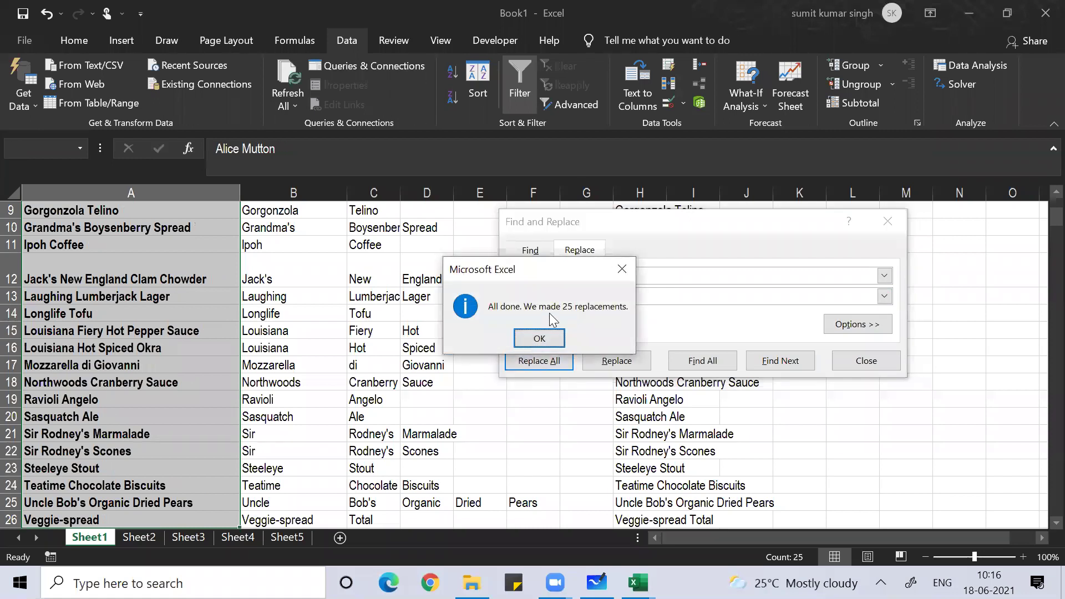
{"action": "left_click", "coordinate": [546, 333]}
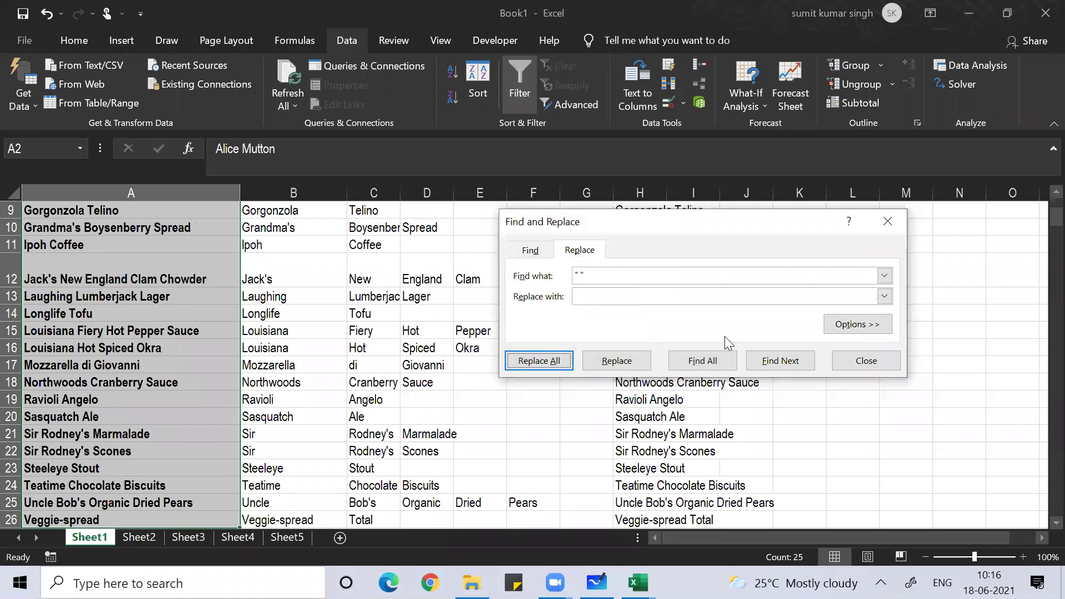
{"action": "left_click", "coordinate": [848, 355]}
Select and copy the clean product names in H2:H26
{"action": "left_click", "coordinate": [122, 330]}
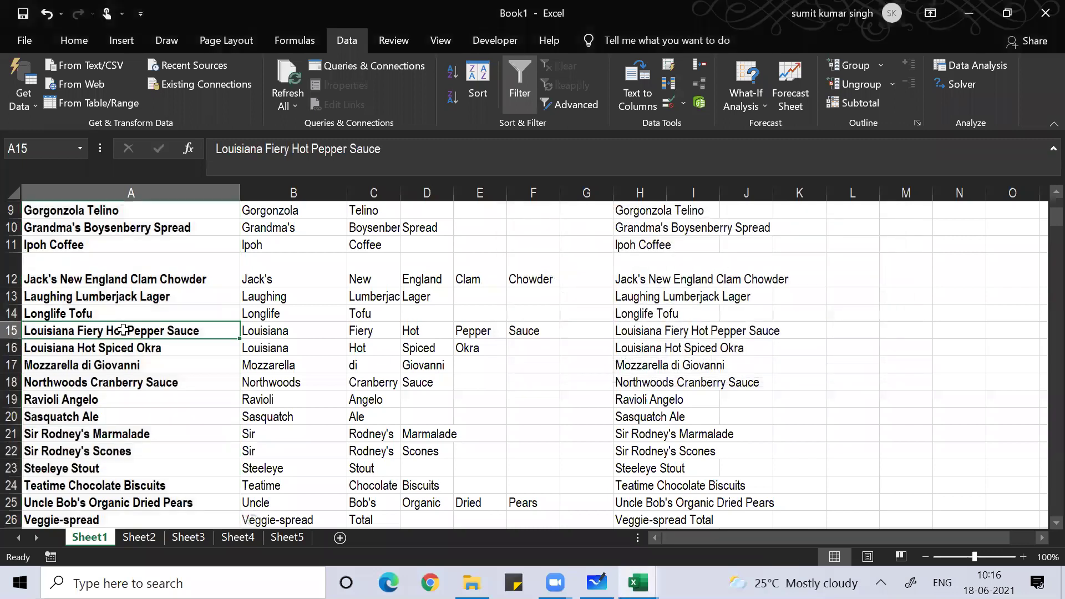
{"action": "key", "text": "ctrl+Home"}
{"action": "key", "text": "ctrl+Down"}
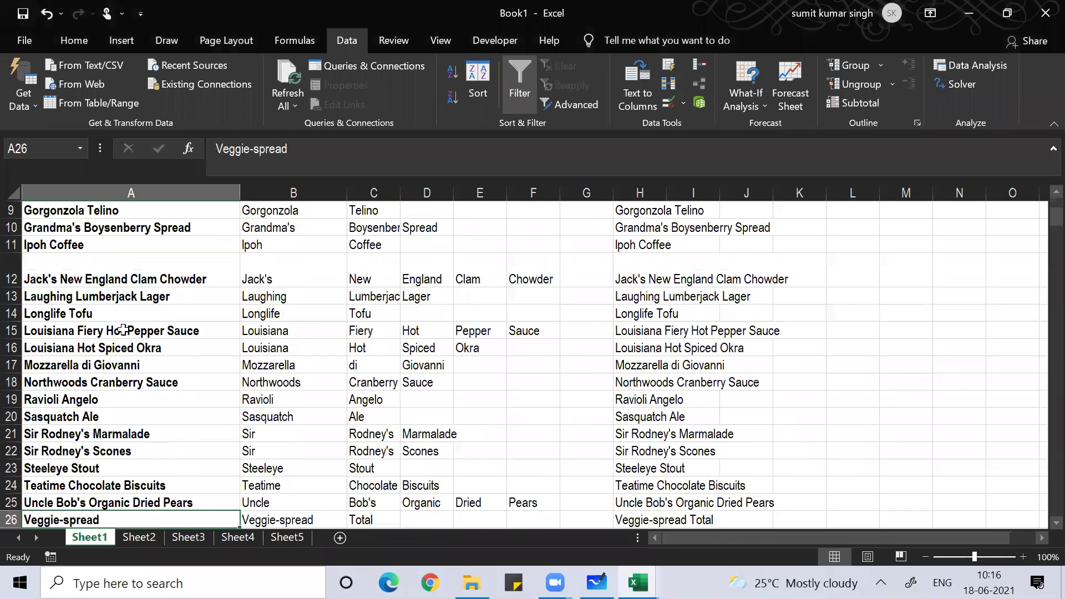
{"action": "key", "text": "ctrl+Down"}
{"action": "key", "text": "ctrl+Up"}
{"action": "key", "text": "Up"}
{"action": "key", "text": "Up"}
{"action": "key", "text": "Up"}
{"action": "key", "text": "Up"}
{"action": "key", "text": "Up"}
{"action": "key", "text": "Up"}
{"action": "key", "text": "Up"}
{"action": "key", "text": "ctrl+Up"}
{"action": "key", "text": "Down"}
{"action": "key", "text": "Down"}
{"action": "key", "text": "Down"}
{"action": "key", "text": "Down"}
{"action": "key", "text": "Right"}
{"action": "key", "text": "Right"}
{"action": "key", "text": "Right"}
{"action": "key", "text": "Right"}
{"action": "key", "text": "Right"}
{"action": "key", "text": "Right"}
{"action": "key", "text": "Right"}
{"action": "key", "text": "Up"}
{"action": "key", "text": "Up"}
{"action": "key", "text": "Up"}
{"action": "key", "text": "ctrl+shift+Down"}
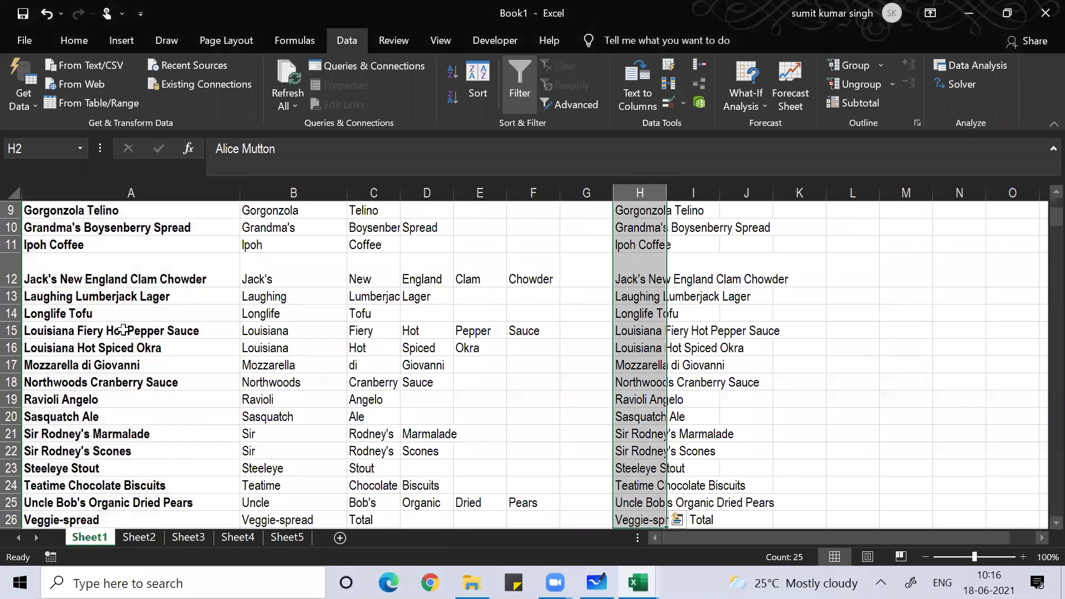
{"action": "scroll", "coordinate": [124, 331], "scroll_direction": "up", "scroll_amount": 3}
{"action": "key", "text": "ctrl+c"}
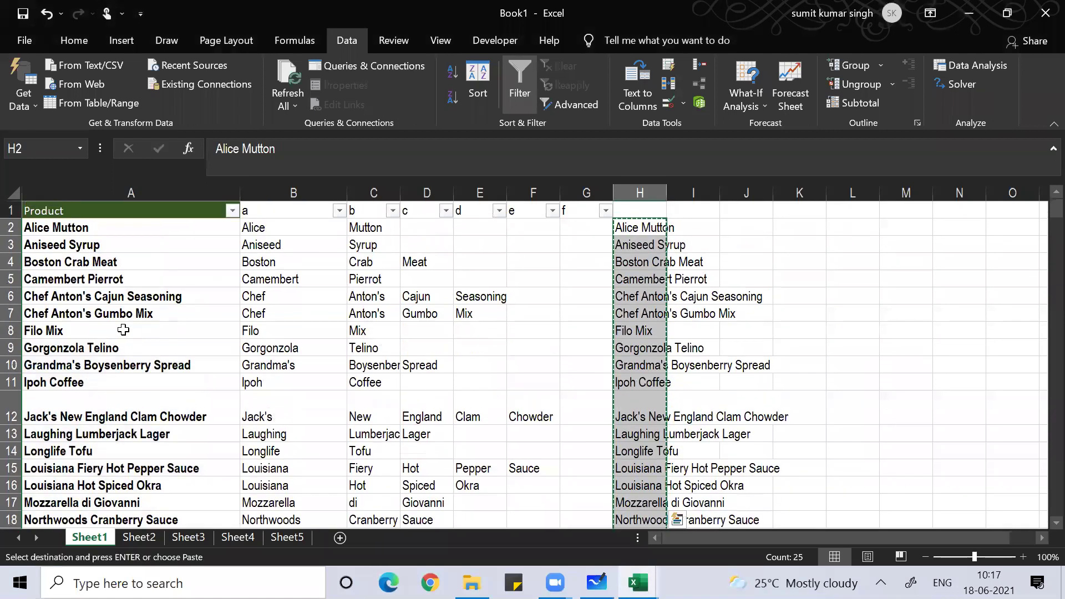
Paste the clean names over column A starting at A2
{"action": "key", "text": "Down"}
{"action": "key", "text": "Left"}
{"action": "key", "text": "Left"}
{"action": "key", "text": "Left"}
{"action": "key", "text": "Left"}
{"action": "key", "text": "Left"}
{"action": "key", "text": "Left"}
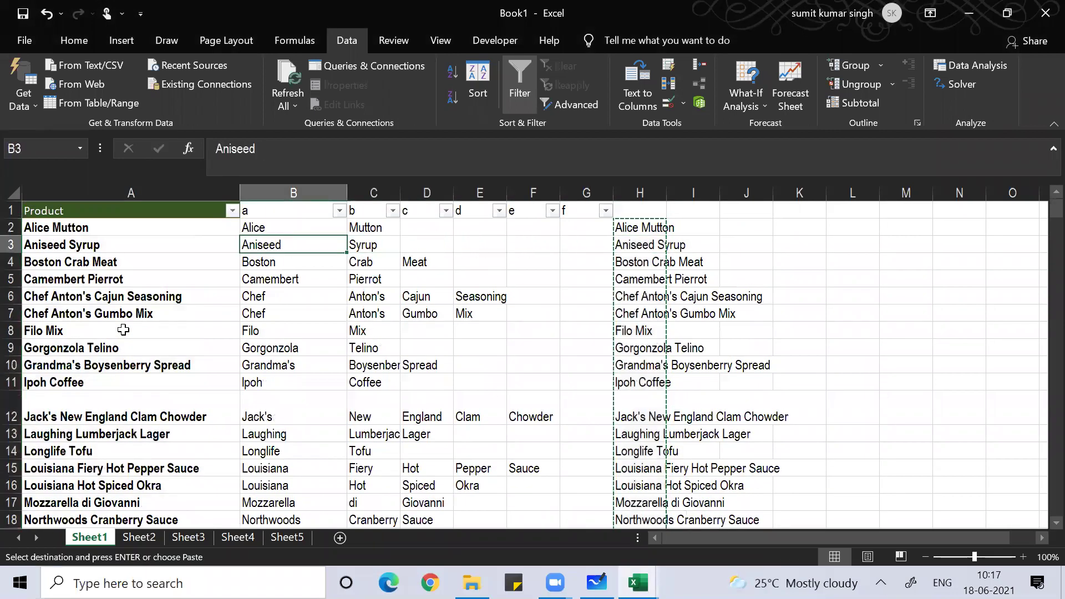
{"action": "key", "text": "Left"}
{"action": "key", "text": "Up"}
{"action": "key", "text": "ctrl+v"}
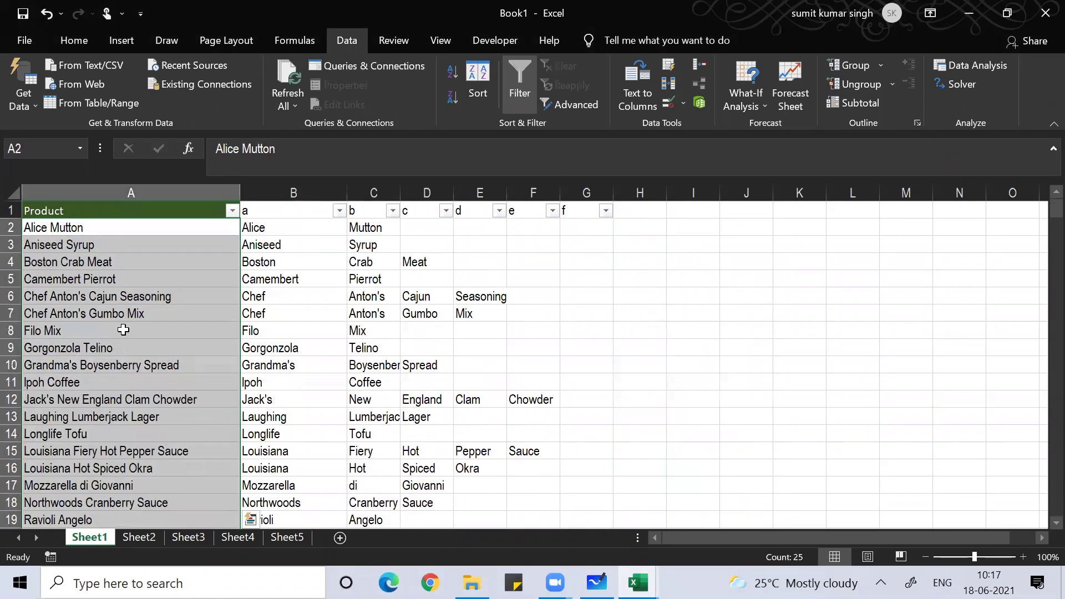
Select B1:G26 and delete the split-word columns
{"action": "left_click", "coordinate": [268, 216]}
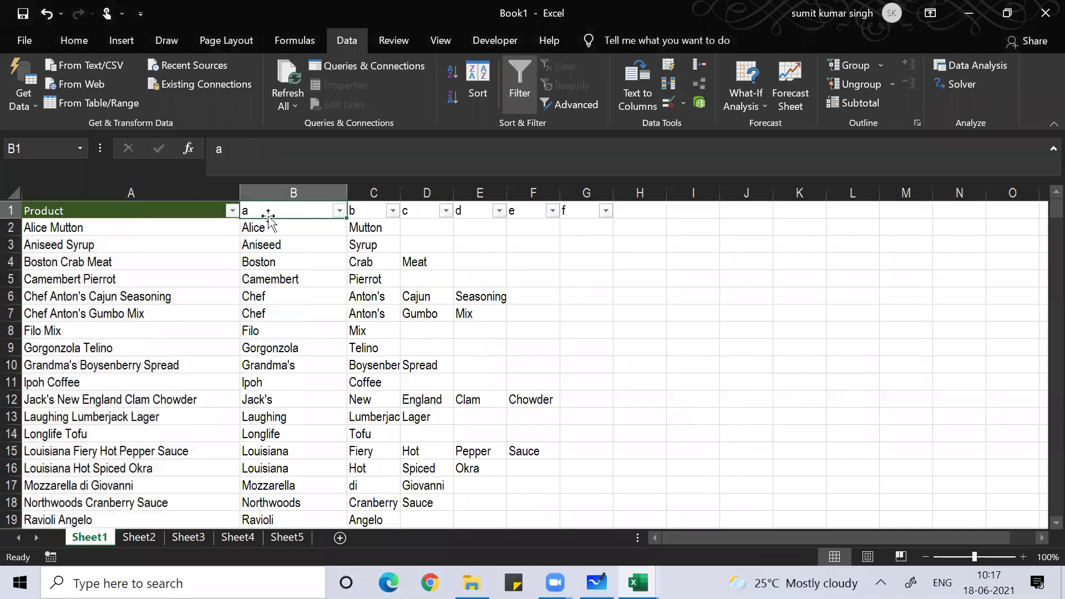
{"action": "key", "text": "shift+Right"}
{"action": "key", "text": "shift+Right"}
{"action": "key", "text": "shift+Right"}
{"action": "key", "text": "shift+Right"}
{"action": "key", "text": "shift+Right"}
{"action": "key", "text": "shift+Right"}
{"action": "key", "text": "shift+Left"}
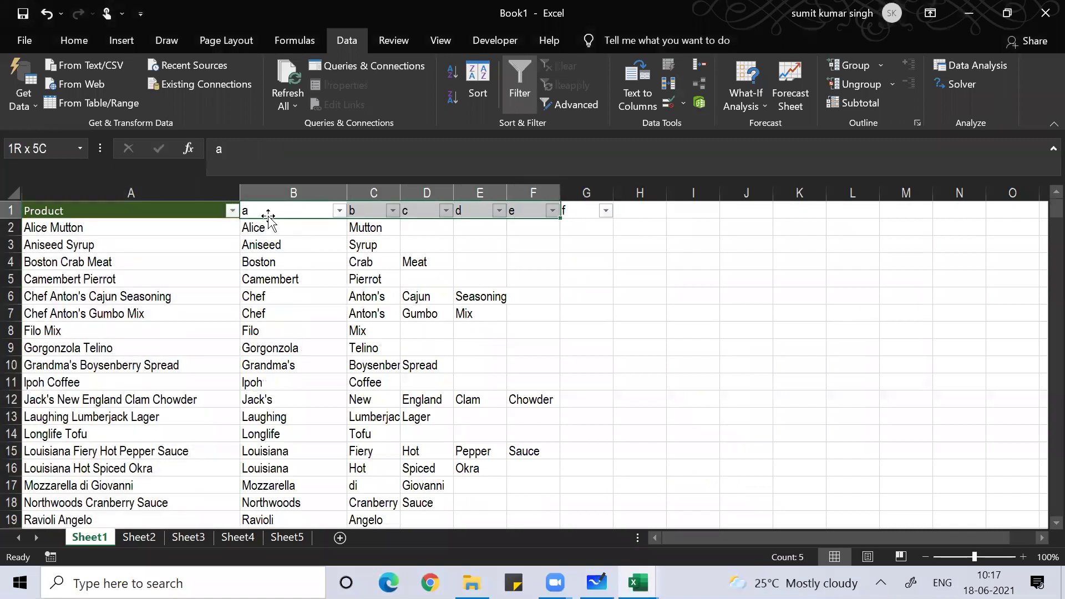
{"action": "key", "text": "ctrl+shift+Down"}
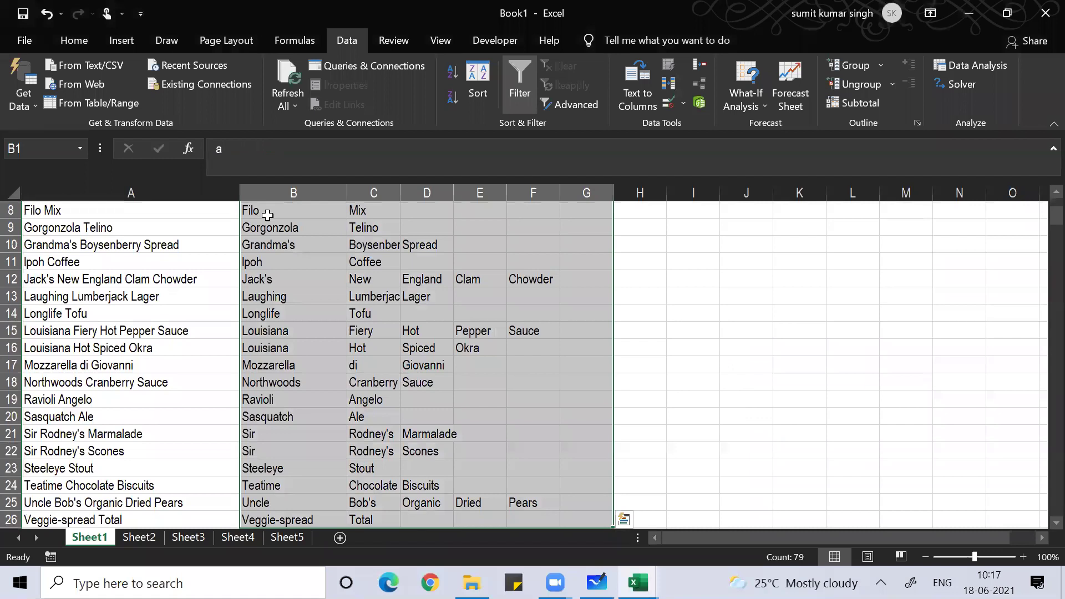
{"action": "key", "text": "Delete"}
{"action": "scroll", "coordinate": [268, 215], "scroll_direction": "up", "scroll_amount": 3}
Turn off the row 1 AutoFilter with Alt+D, F
{"action": "left_click", "coordinate": [99, 295]}
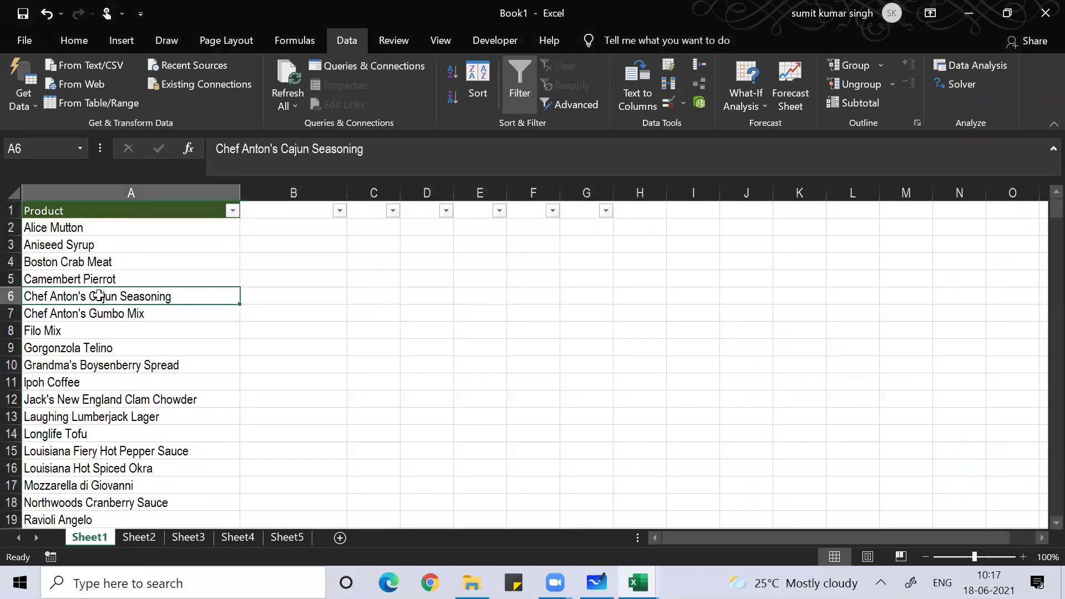
{"action": "left_click", "coordinate": [322, 238]}
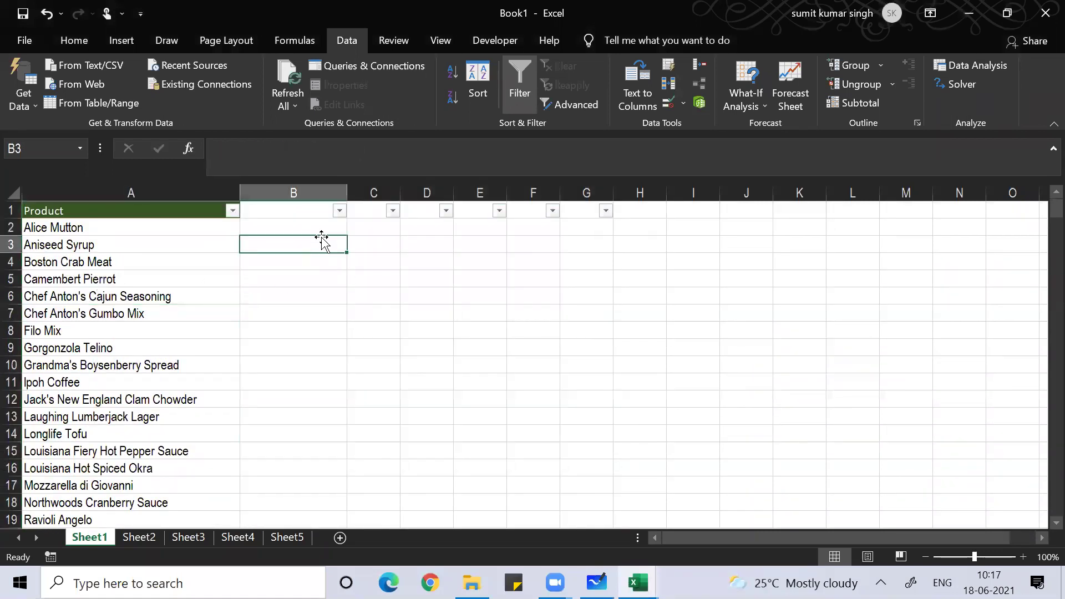
{"action": "key", "text": "alt+d"}
{"action": "key", "text": "f"}
{"action": "key", "text": "f"}
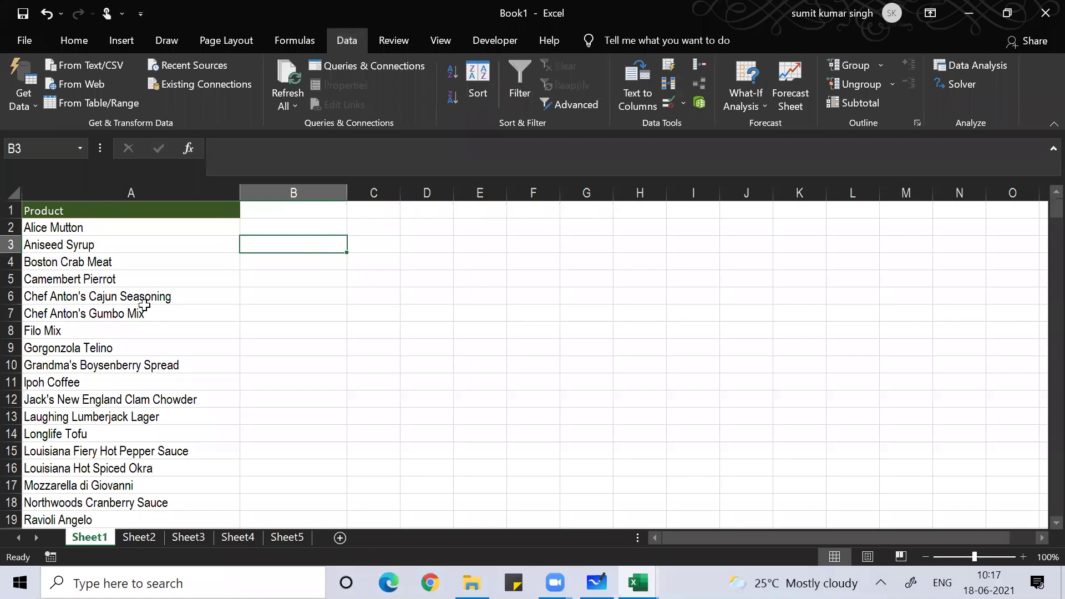
{"action": "left_click", "coordinate": [146, 311]}
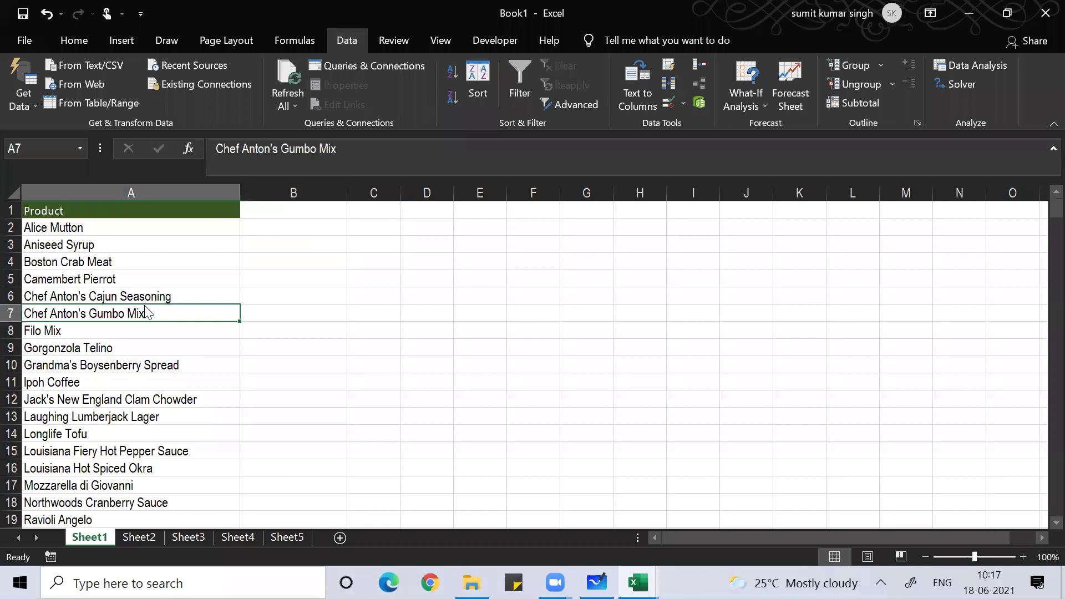
{"action": "key", "text": "alt+Tab"}
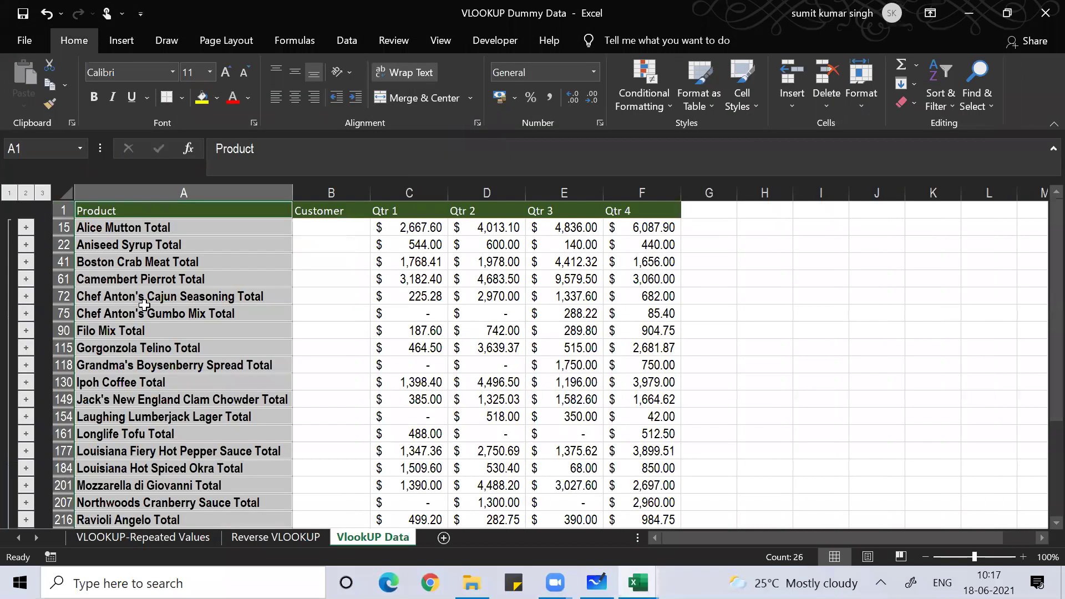
Copy only the visible Product Total cells via Go To Special, then create a new workbook
{"action": "key", "text": "ctrl+g"}
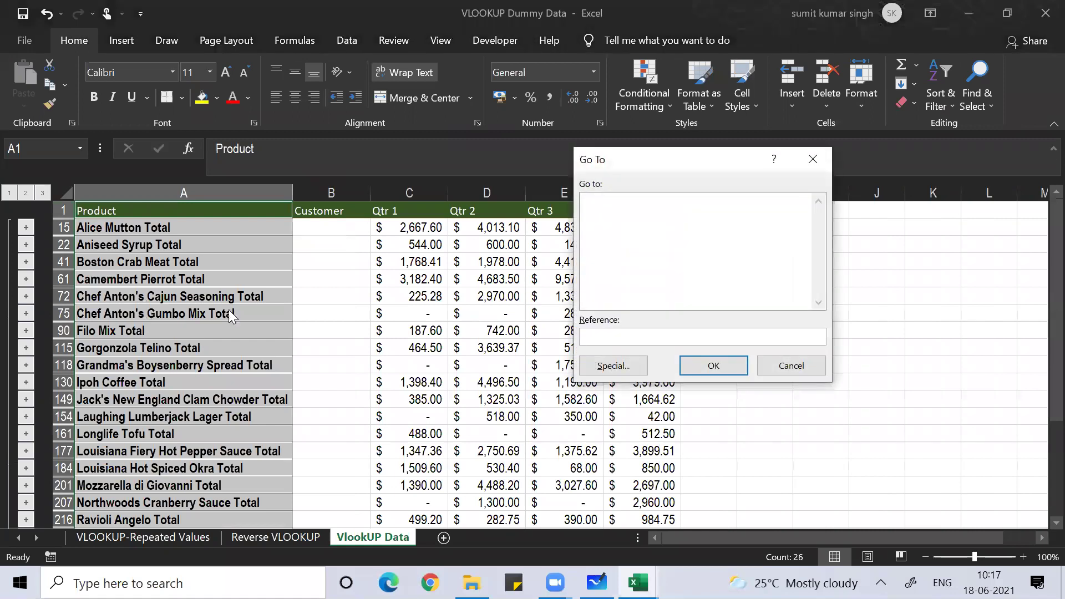
{"action": "left_click", "coordinate": [620, 368]}
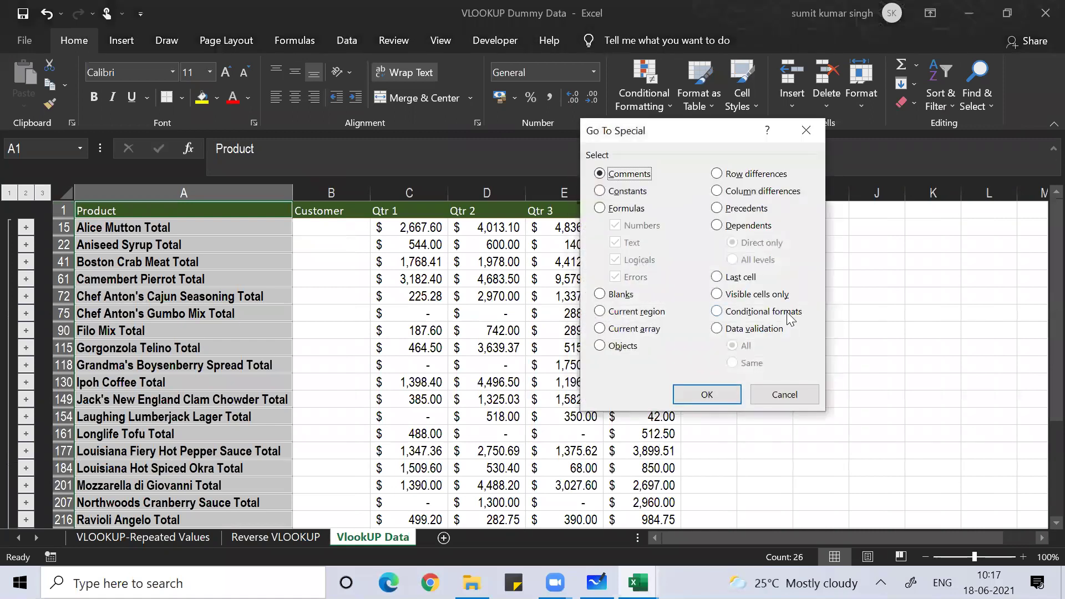
{"action": "left_click", "coordinate": [769, 300]}
{"action": "left_click", "coordinate": [713, 390]}
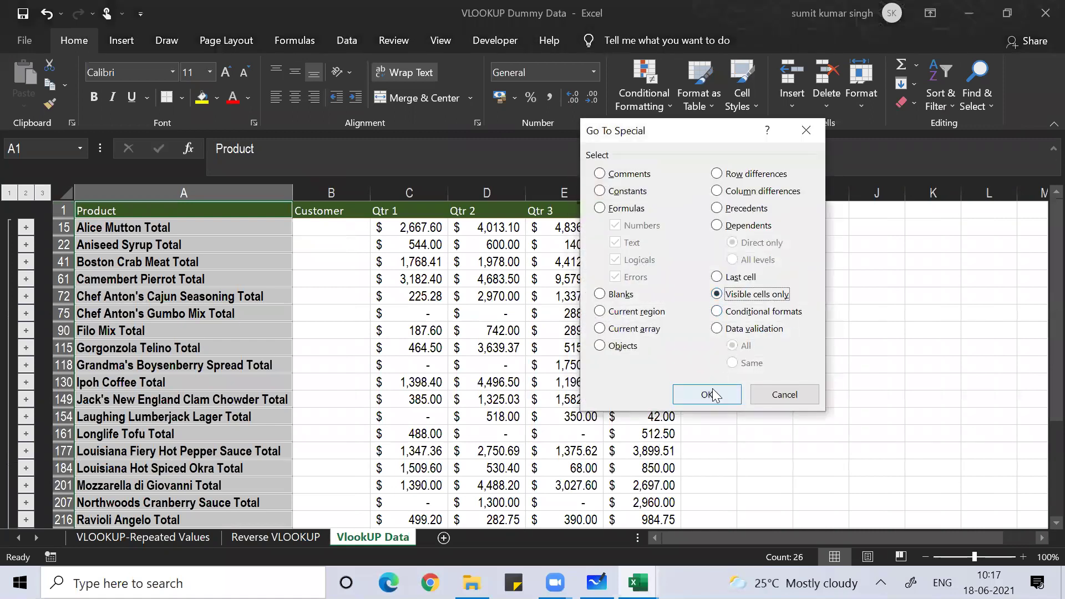
{"action": "key", "text": "ctrl+c"}
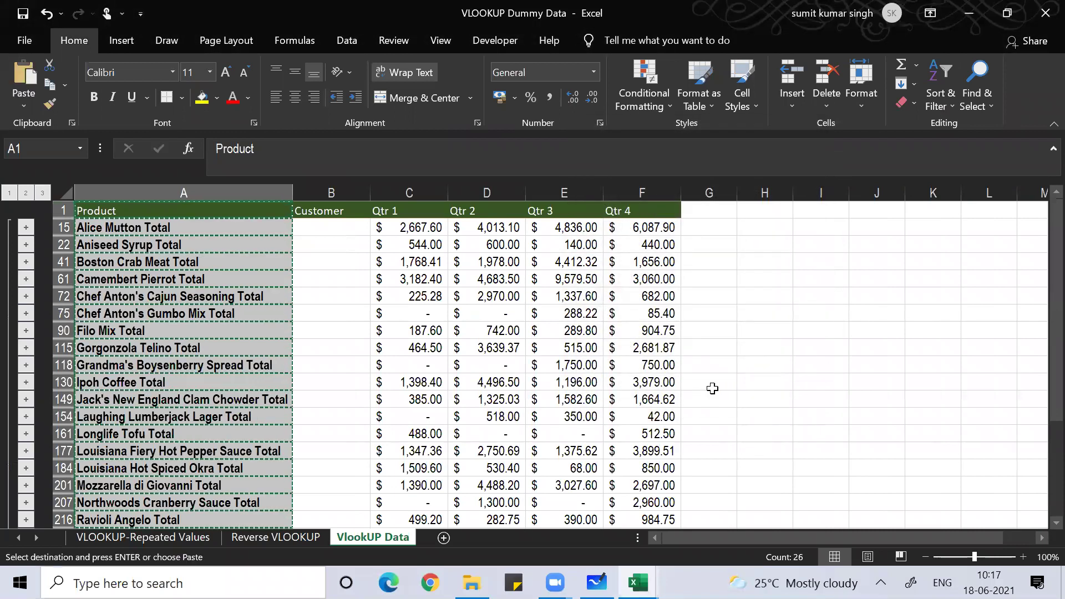
{"action": "key", "text": "ctrl+n"}
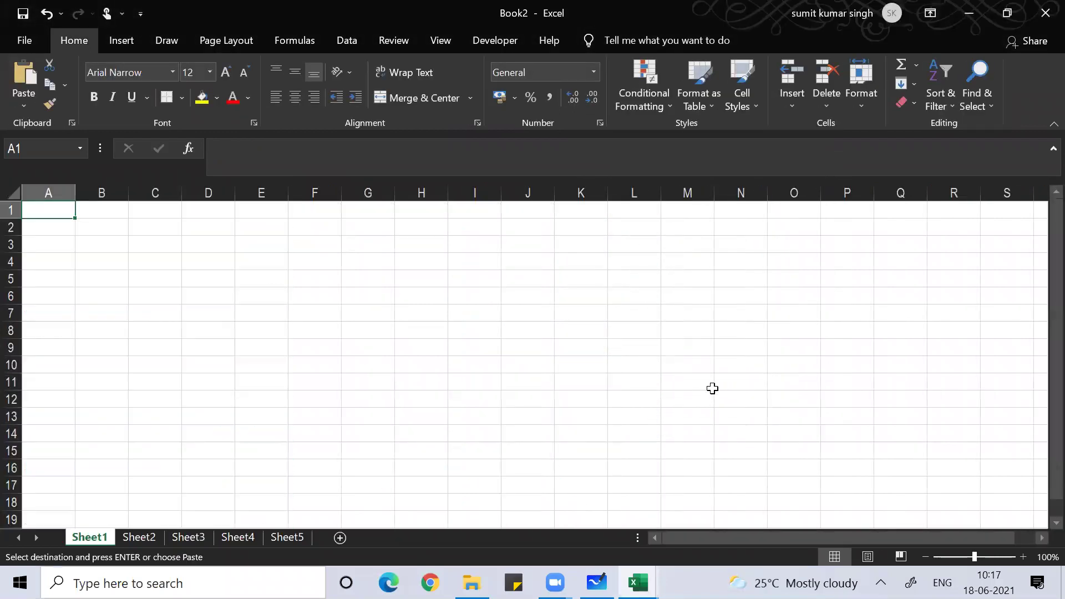
Paste the column widths, then the 25 product names, into column A of Book2
{"action": "key", "text": "alt"}
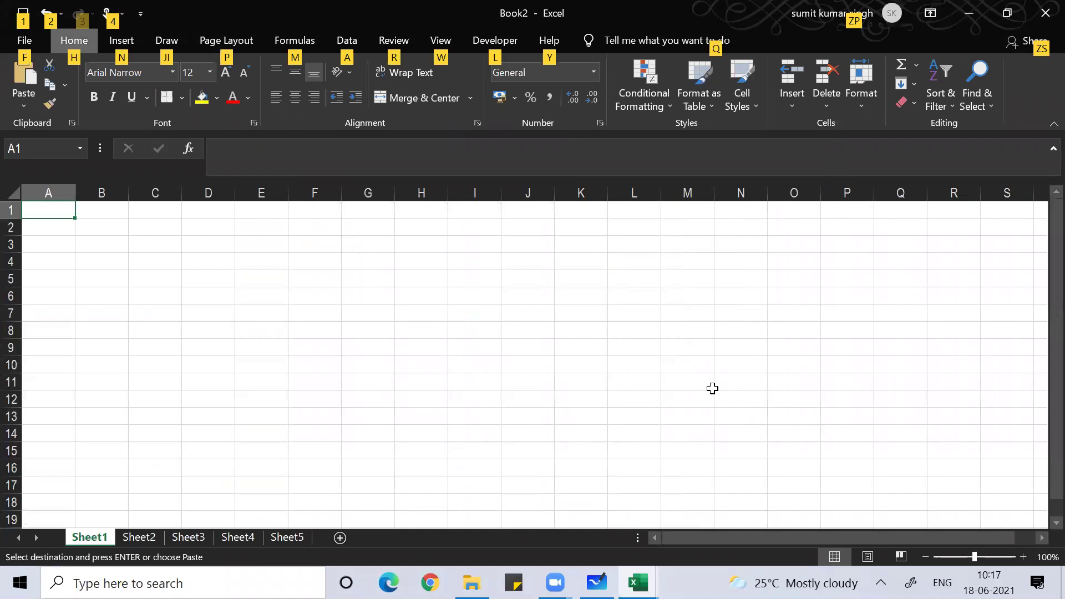
{"action": "key", "text": "e"}
{"action": "key", "text": "s"}
{"action": "key", "text": "w"}
{"action": "key", "text": "Return"}
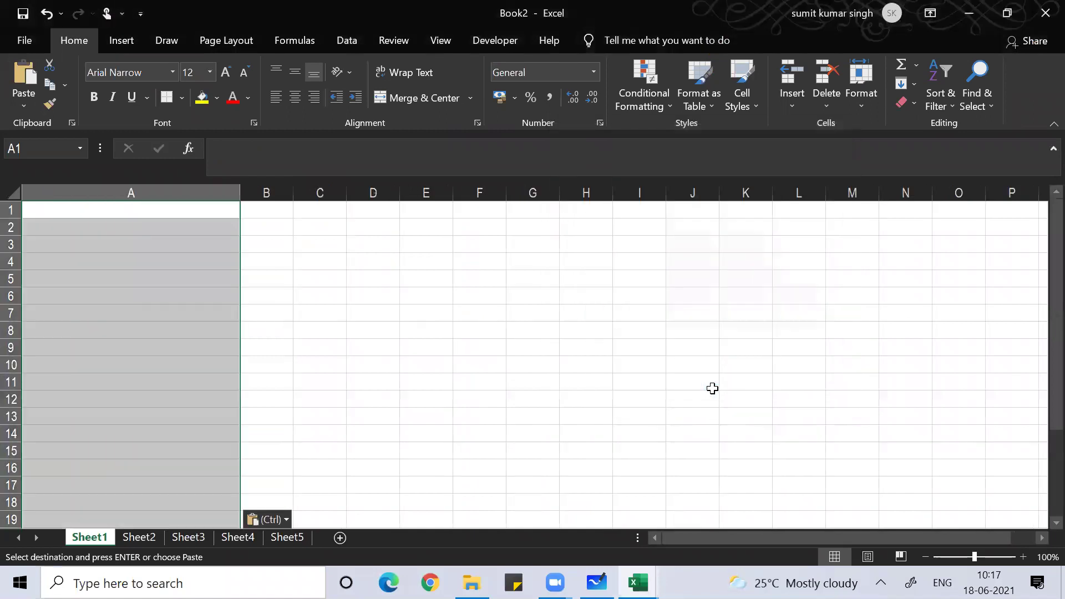
{"action": "key", "text": "ctrl+v"}
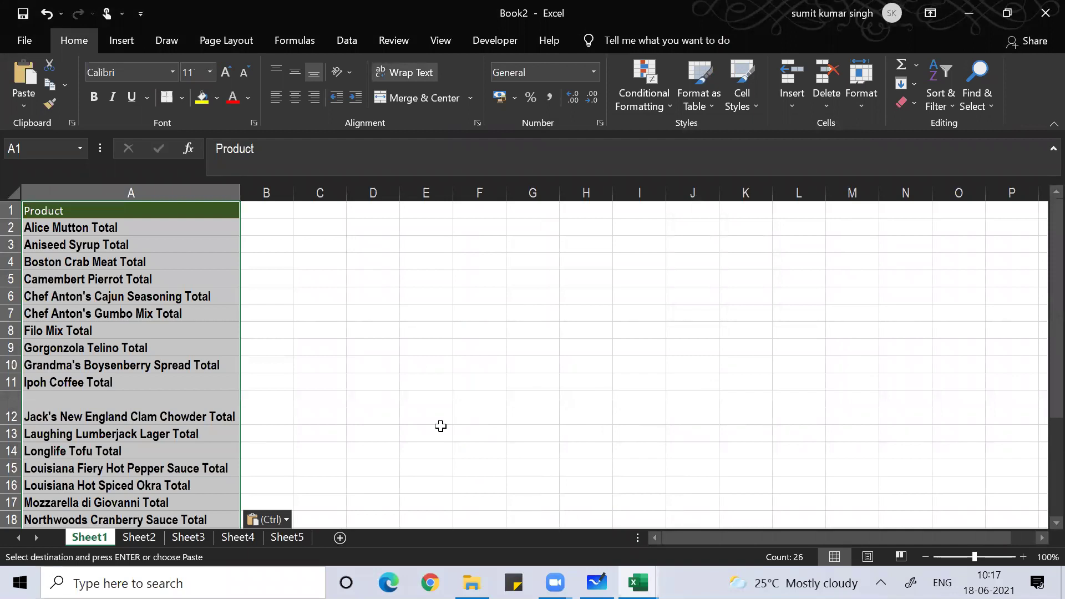
Replace 'Total' with nothing in all 25 names and close Find and Replace
{"action": "key", "text": "ctrl+h"}
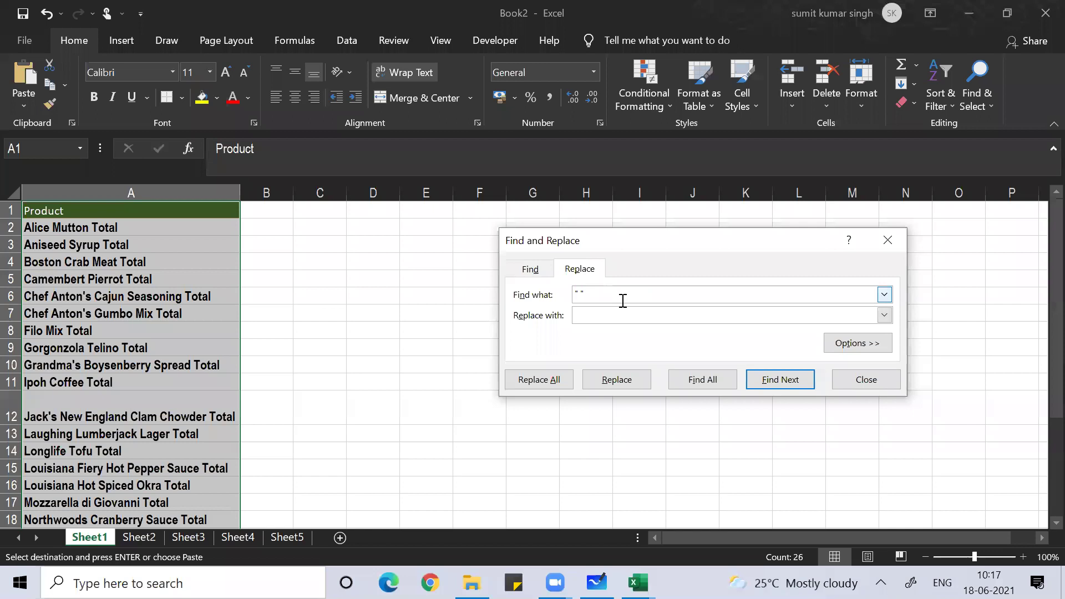
{"action": "type", "text": "Total"}
{"action": "left_click", "coordinate": [530, 379]}
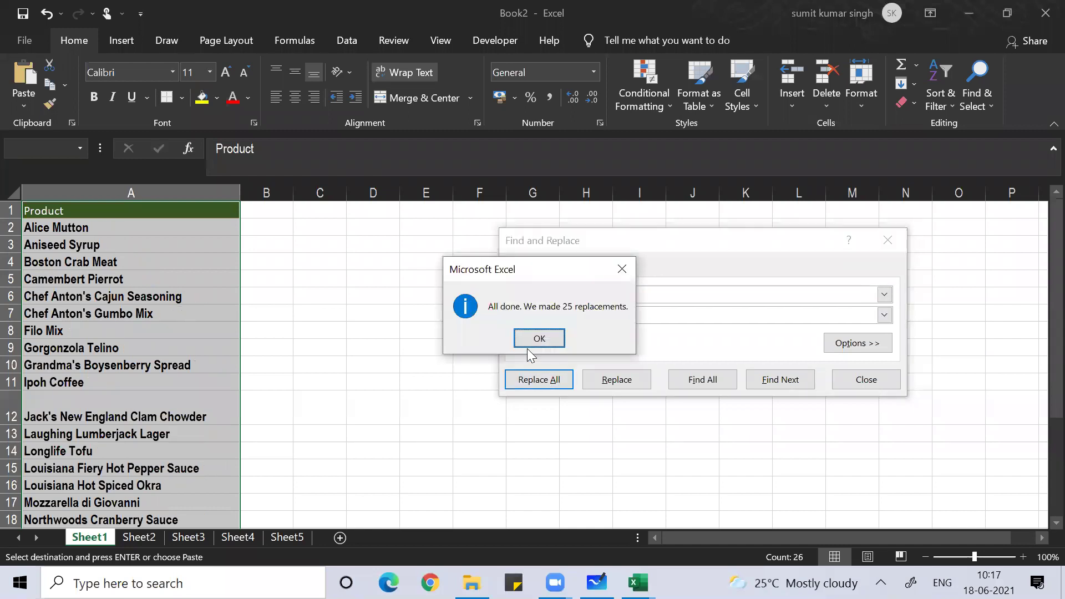
{"action": "left_click", "coordinate": [539, 339]}
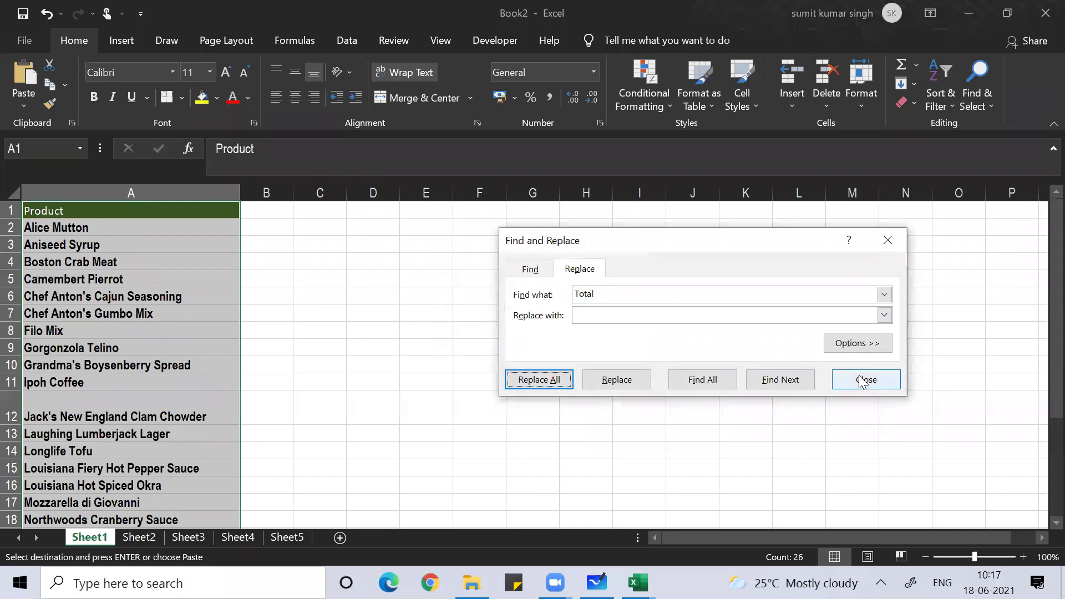
{"action": "left_click", "coordinate": [862, 380]}
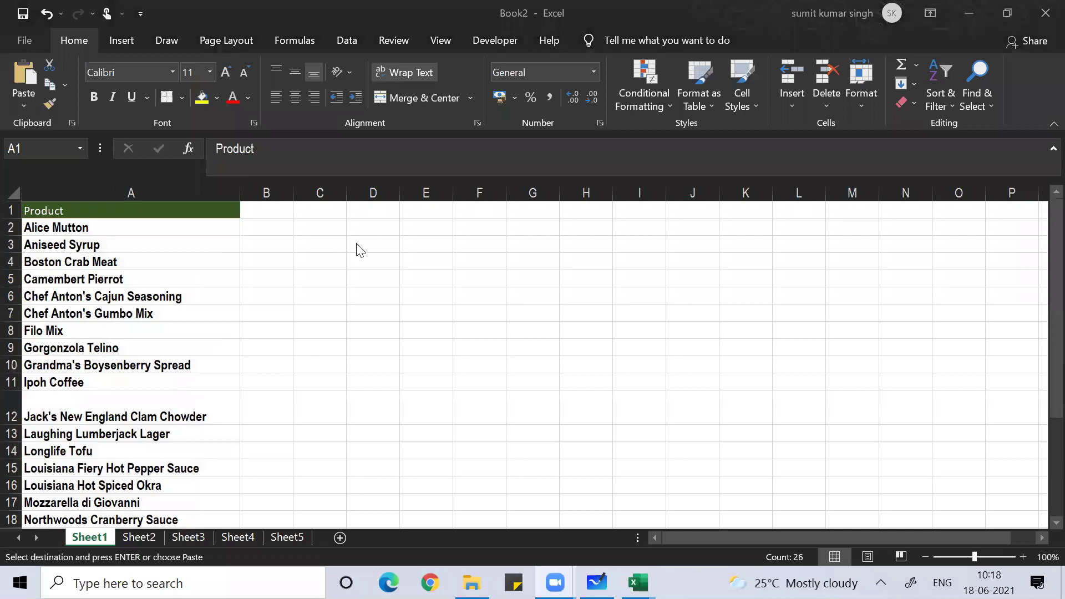
{"action": "left_click", "coordinate": [232, 311]}
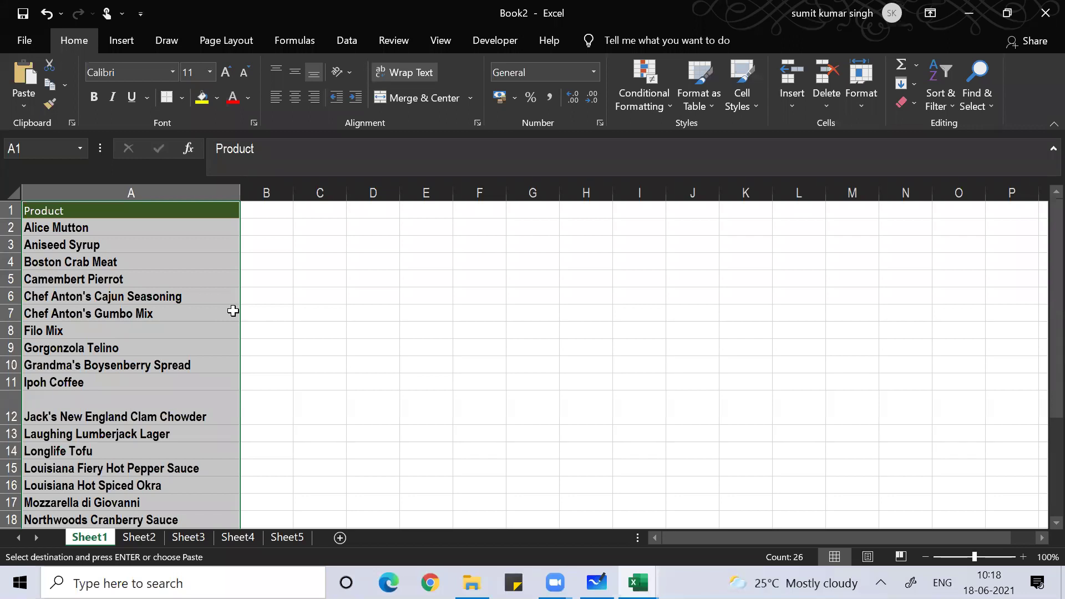
{"action": "left_click", "coordinate": [414, 281]}
{"action": "left_click", "coordinate": [543, 259]}
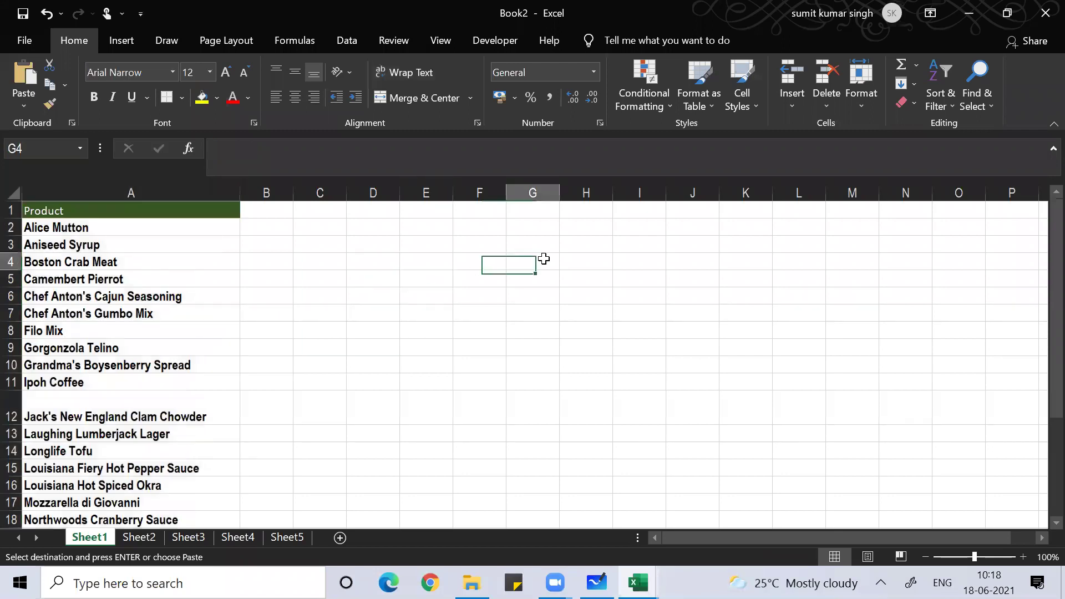
{"action": "left_click", "coordinate": [620, 229]}
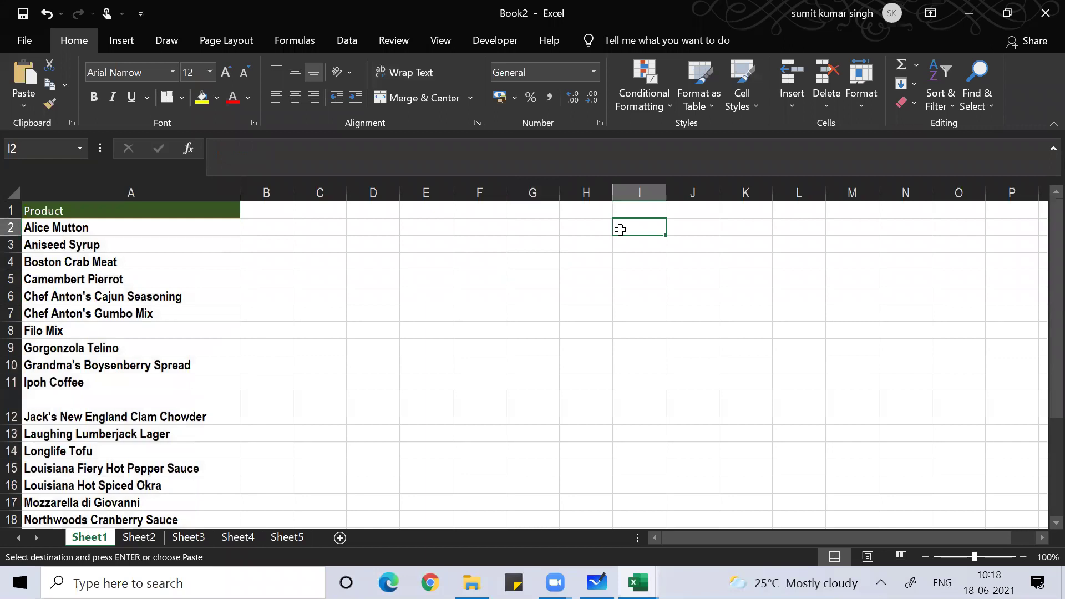
{"action": "key", "text": "Up"}
{"action": "key", "text": "Left"}
{"action": "key", "text": "Right"}
{"action": "key", "text": "Down"}
{"action": "type", "text": "Month"}
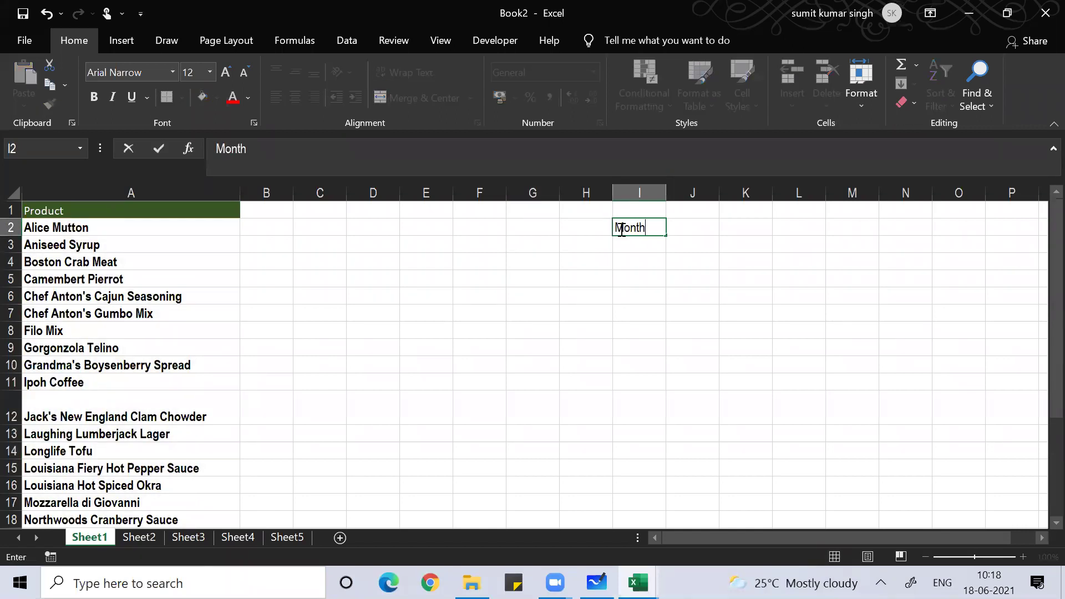
{"action": "key", "text": "Return"}
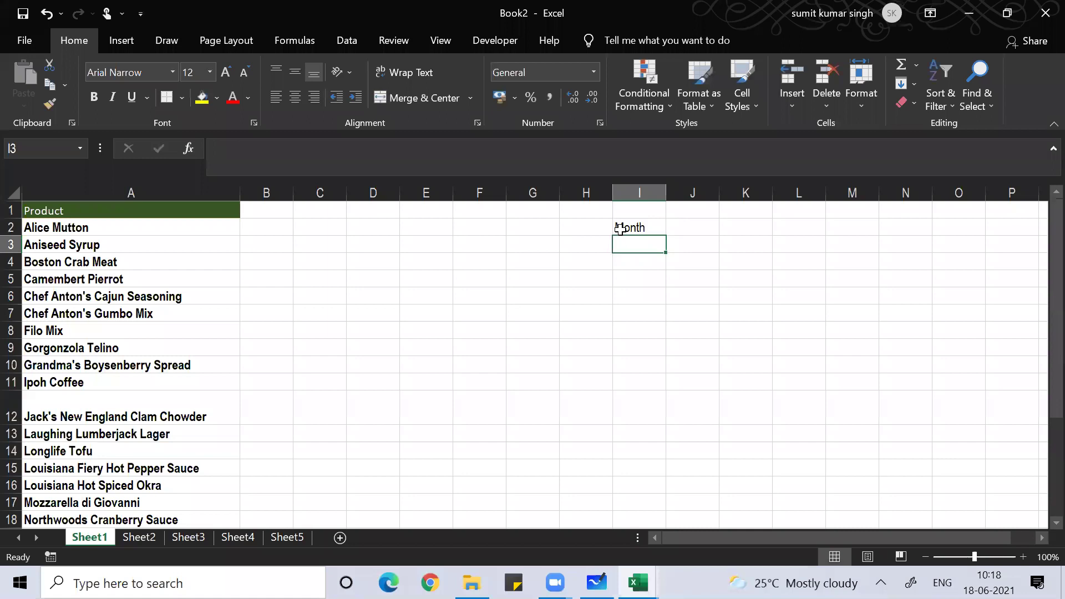
{"action": "type", "text": "1"}
{"action": "key", "text": "Return"}
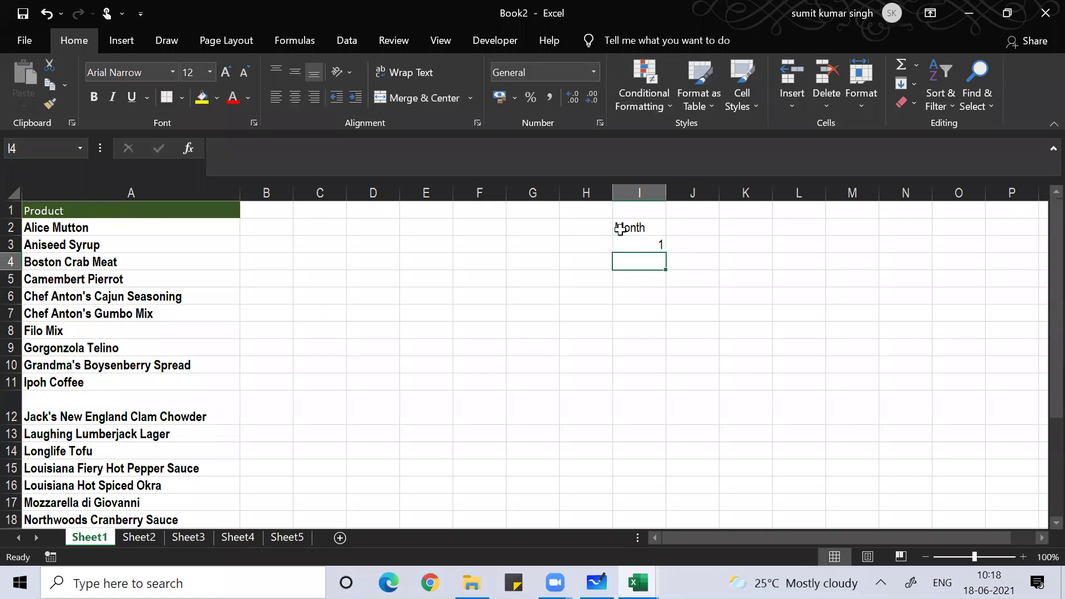
{"action": "type", "text": "0"}
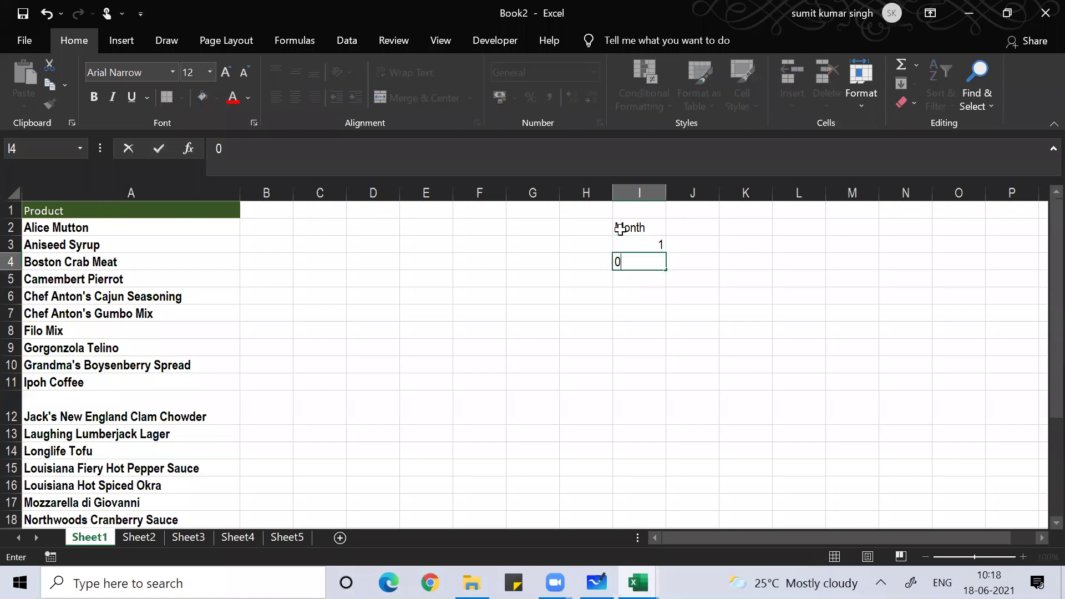
{"action": "type", "text": "2"}
{"action": "key", "text": "Return"}
{"action": "key", "text": "Up"}
{"action": "key", "text": "Up"}
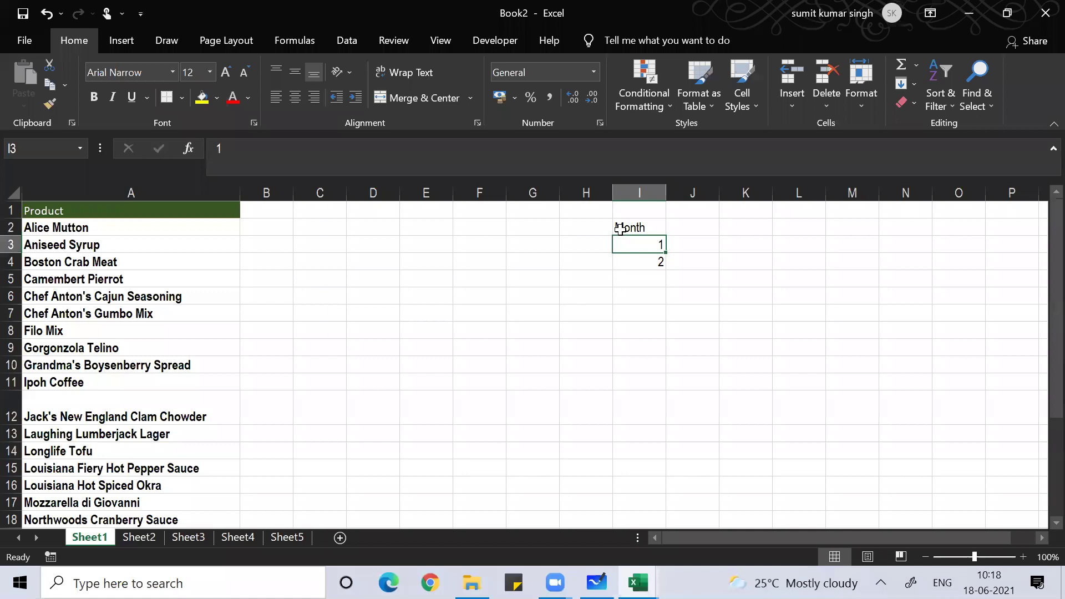
{"action": "key", "text": "Down"}
{"action": "key", "text": "Up"}
{"action": "type", "text": "'01"}
{"action": "key", "text": "Return"}
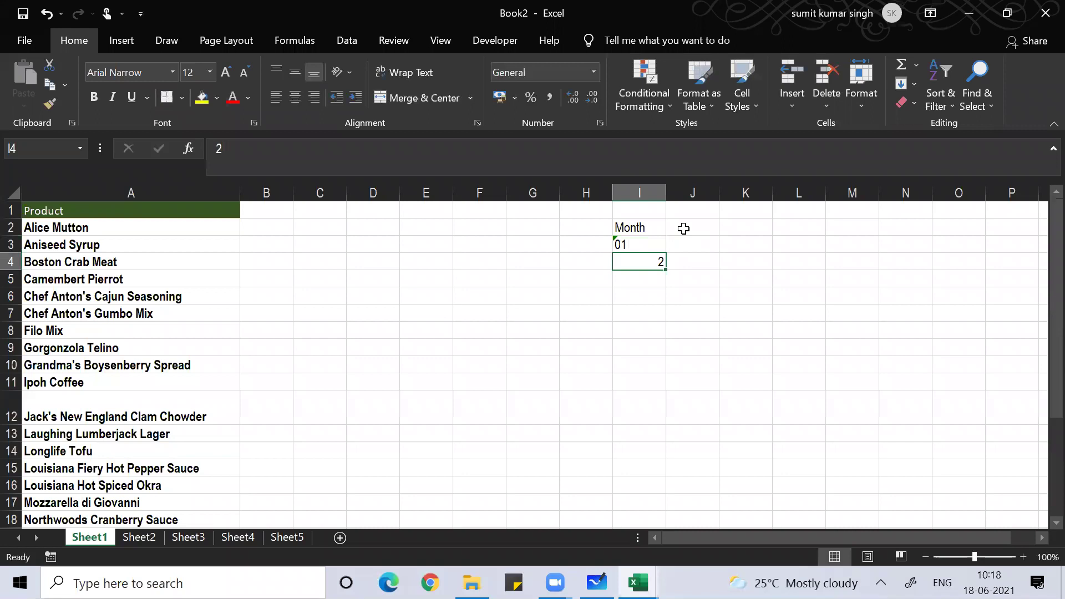
{"action": "type", "text": "'02"}
{"action": "key", "text": "Return"}
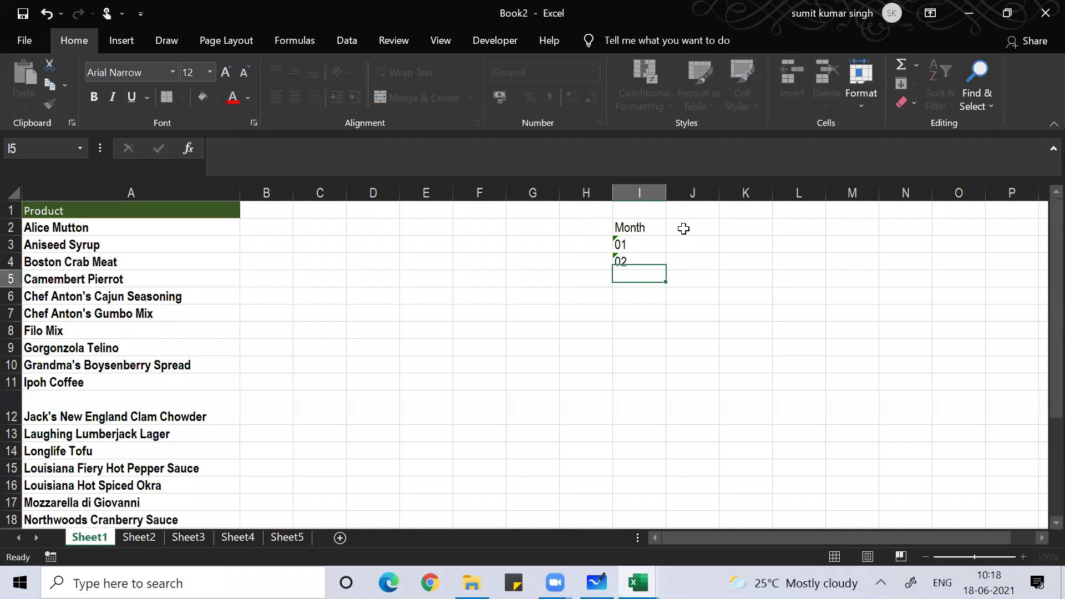
{"action": "type", "text": "'0"}
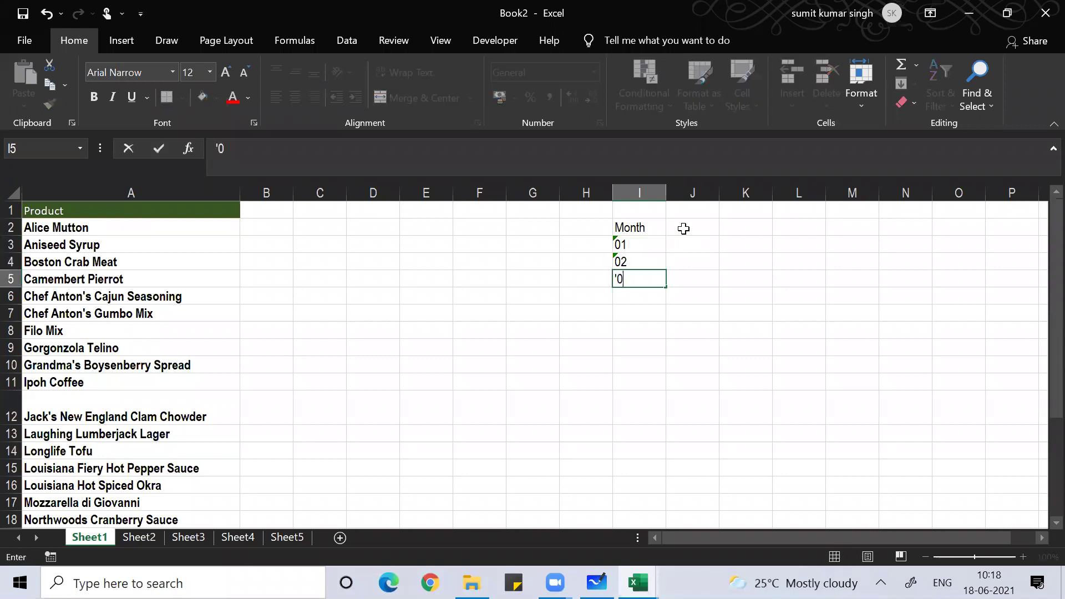
{"action": "type", "text": "3"}
{"action": "key", "text": "Return"}
{"action": "type", "text": "'04"}
{"action": "key", "text": "Return"}
{"action": "key", "text": "Up"}
{"action": "key", "text": "Up"}
{"action": "key", "text": "Up"}
{"action": "key", "text": "Up"}
{"action": "key", "text": "Up"}
{"action": "key", "text": "Right"}
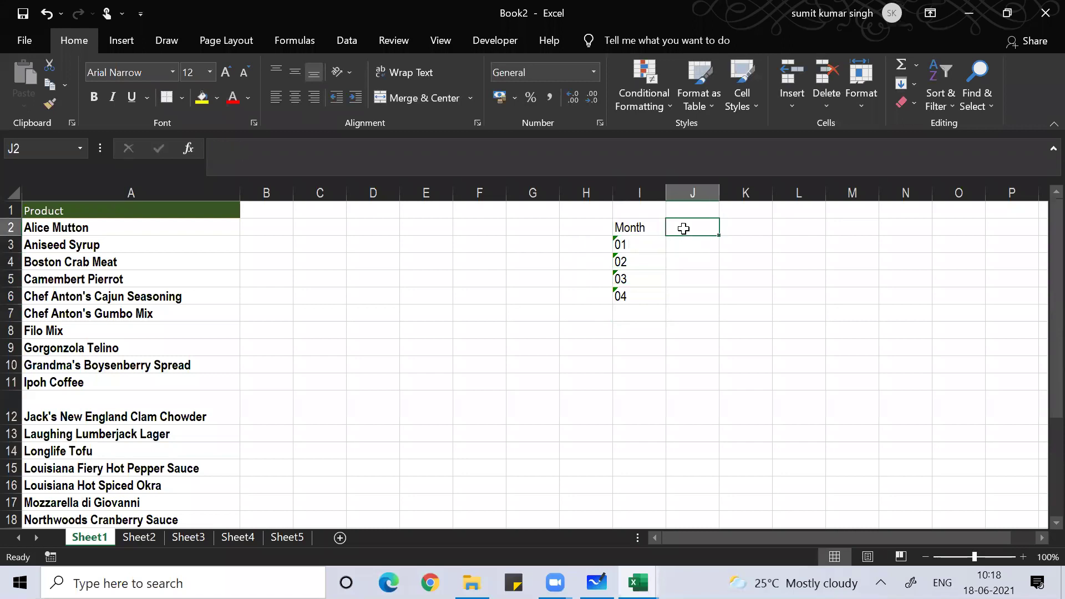
{"action": "key", "text": "Down"}
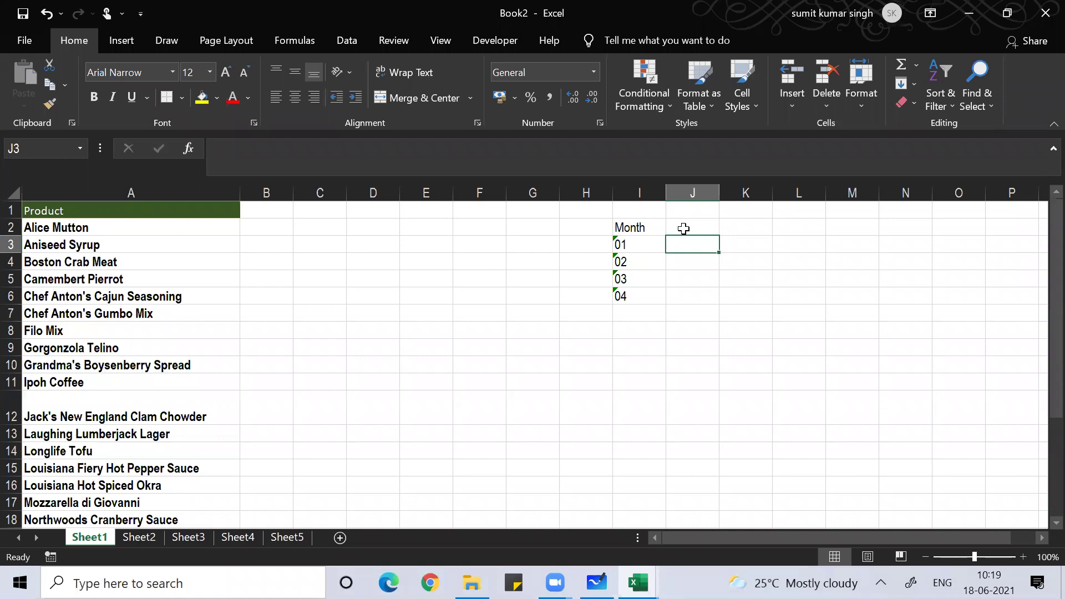
{"action": "key", "text": "Left"}
{"action": "key", "text": "Up"}
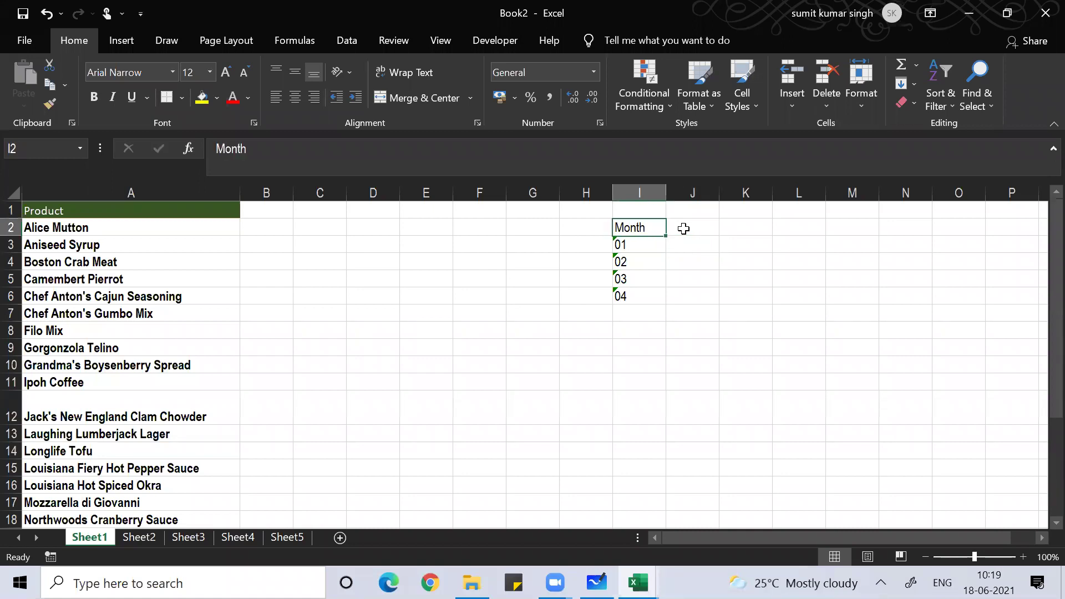
{"action": "key", "text": "shift+Down"}
{"action": "key", "text": "shift+Down"}
{"action": "key", "text": "shift+Down"}
{"action": "key", "text": "shift+Down"}
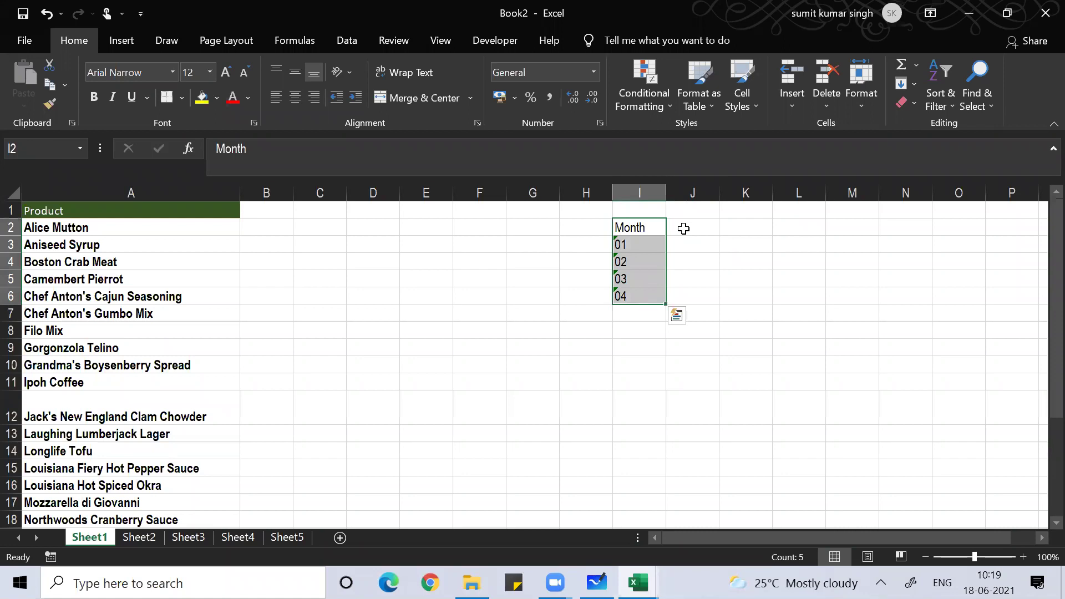
{"action": "key", "text": "Delete"}
Select A6 and move up to cell A2
{"action": "left_click", "coordinate": [170, 296]}
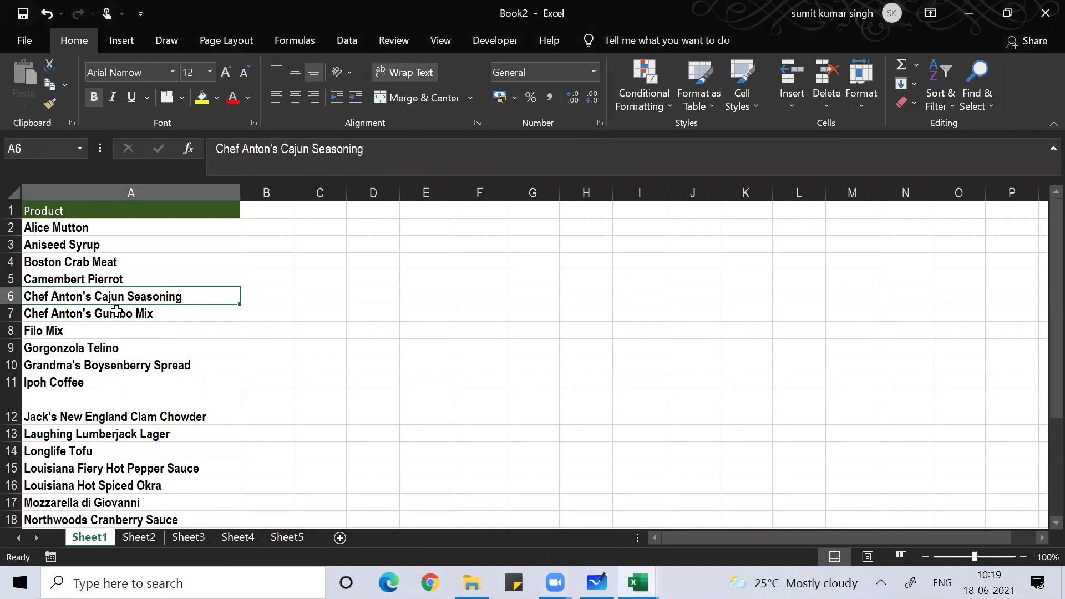
{"action": "key", "text": "Up"}
{"action": "key", "text": "Up"}
{"action": "key", "text": "Up"}
{"action": "key", "text": "Up"}
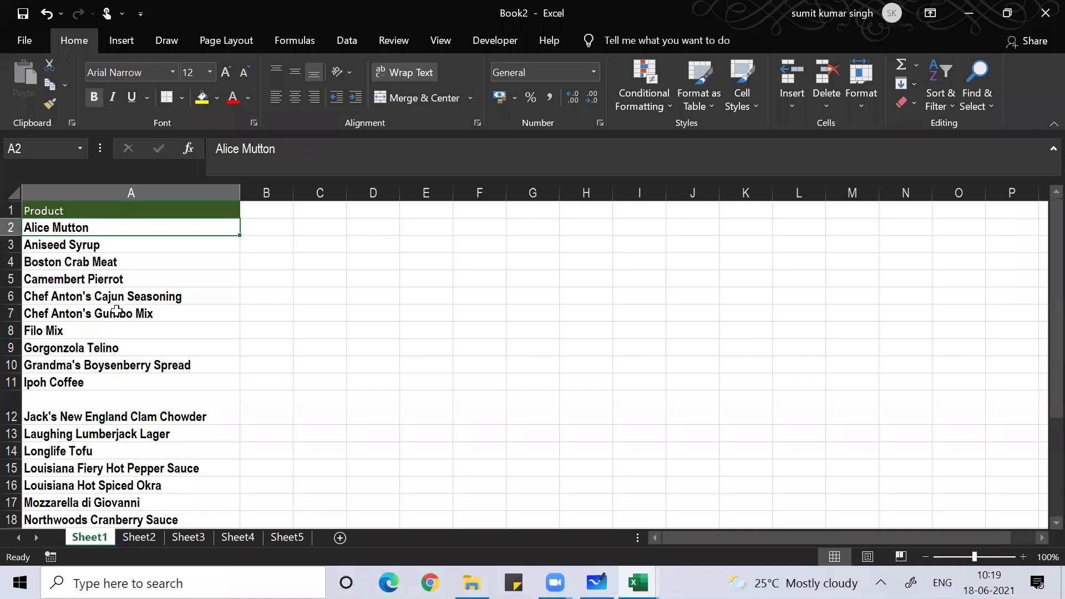
Switch to the VLOOKUP Dummy Data workbook and step through outline levels 3, 2 and 1
{"action": "key", "text": "alt+Tab"}
{"action": "key", "text": "Tab"}
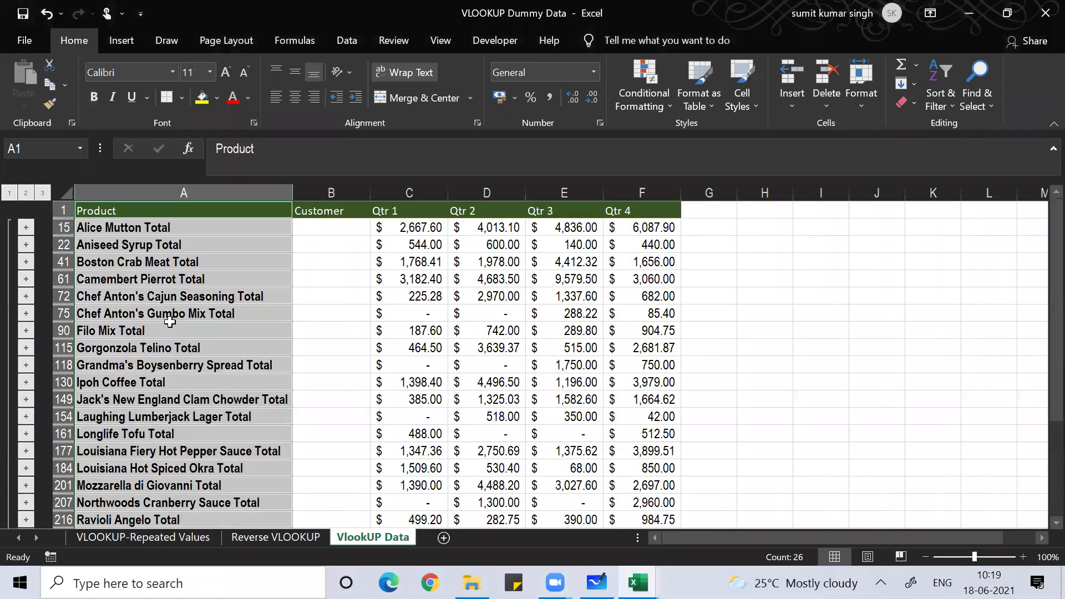
{"action": "left_click", "coordinate": [171, 326]}
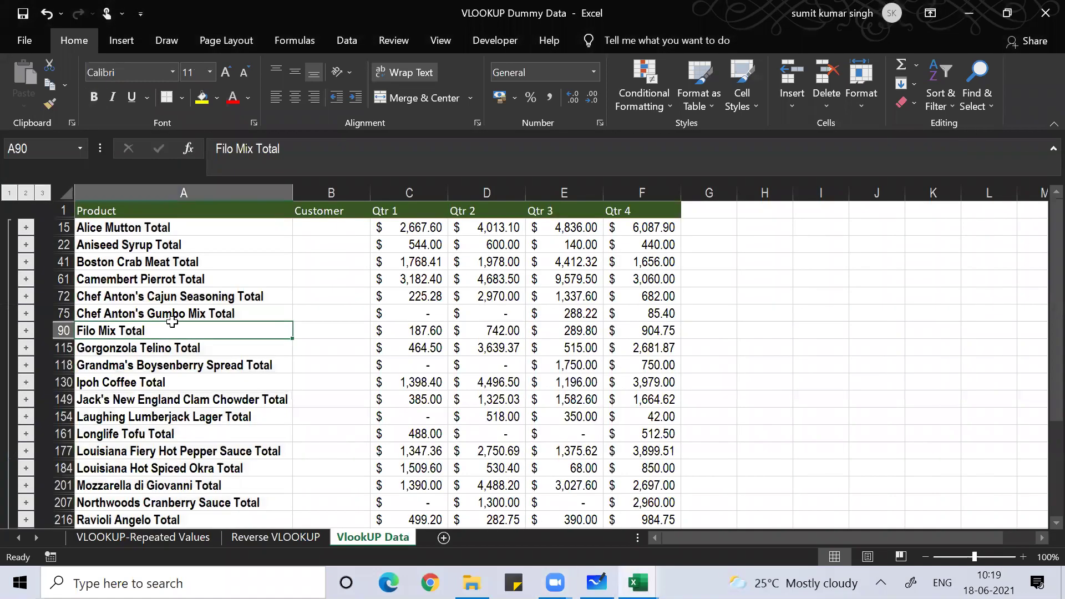
{"action": "left_click", "coordinate": [140, 395]}
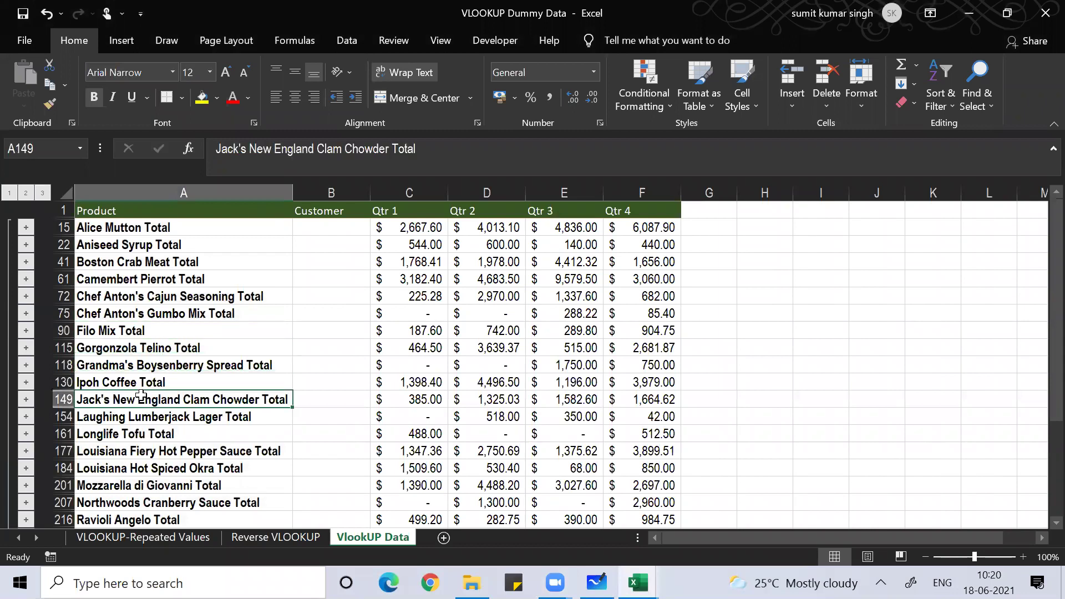
{"action": "left_click", "coordinate": [153, 327]}
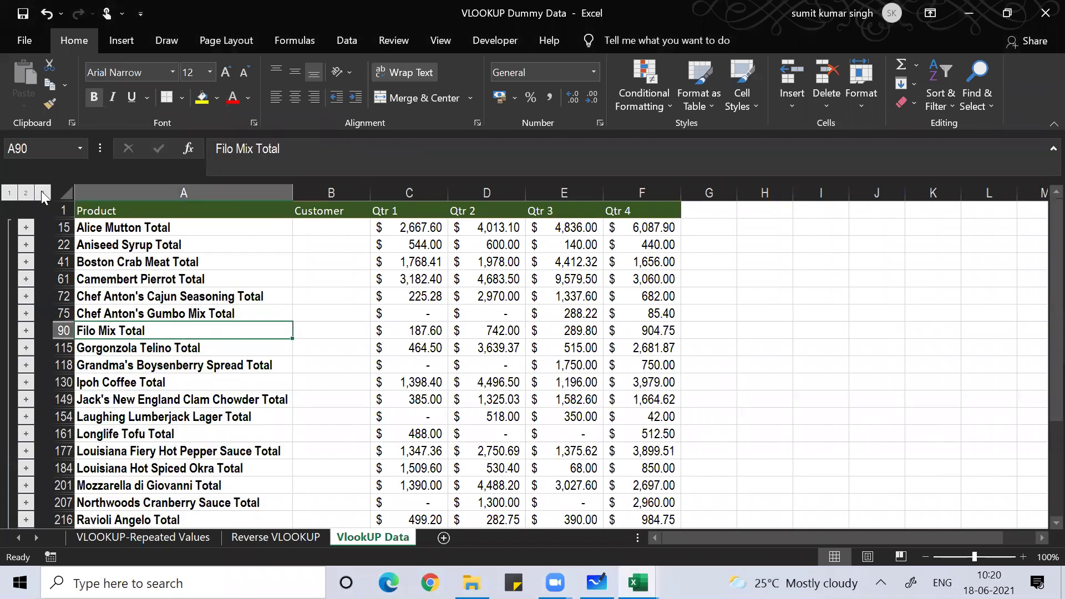
{"action": "left_click", "coordinate": [42, 192]}
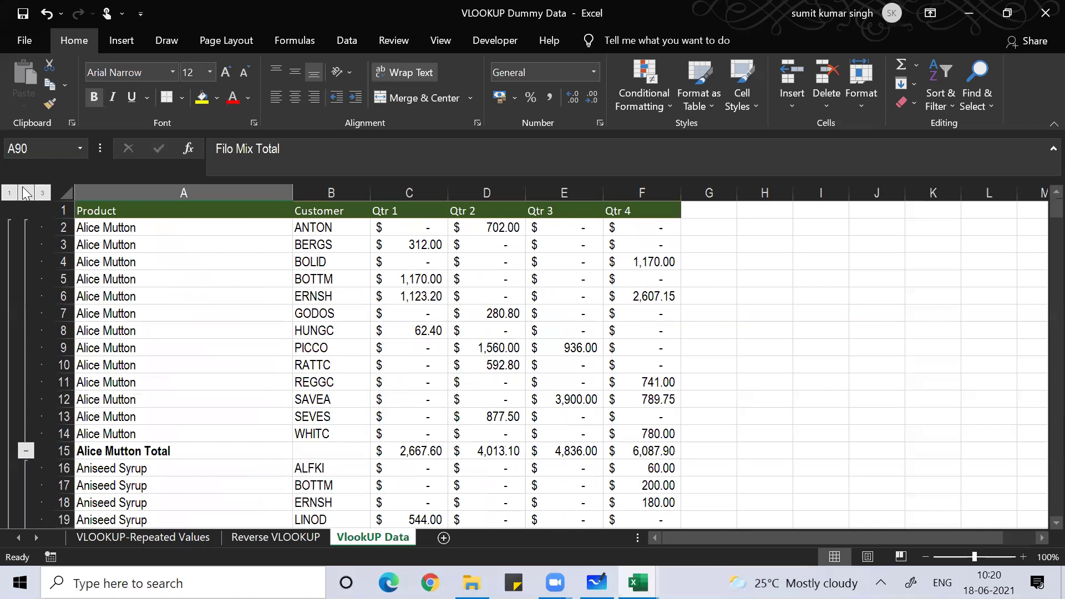
{"action": "left_click", "coordinate": [25, 192]}
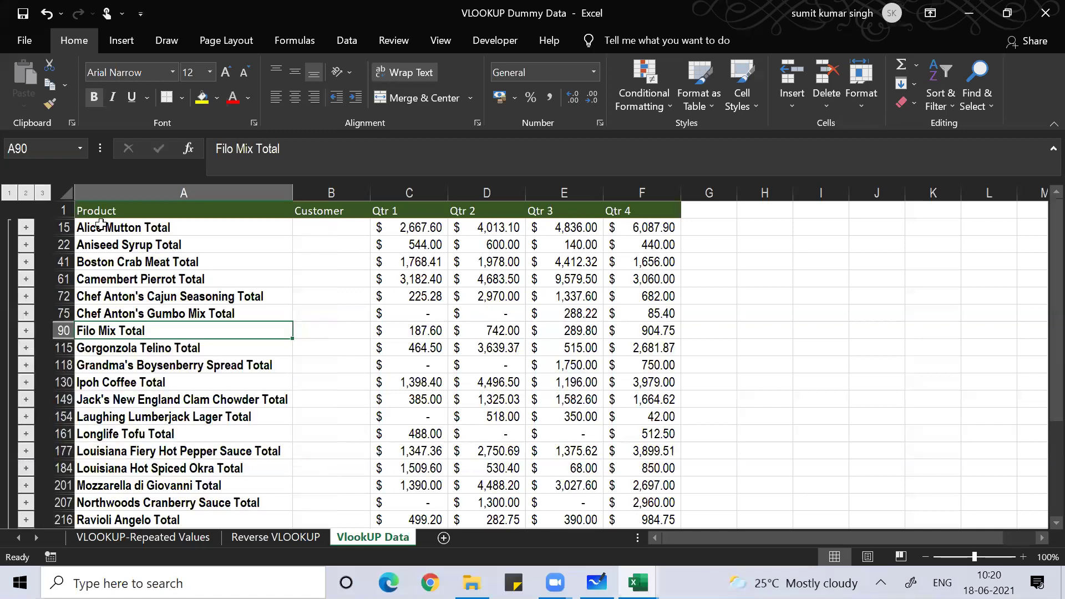
{"action": "left_click", "coordinate": [9, 193]}
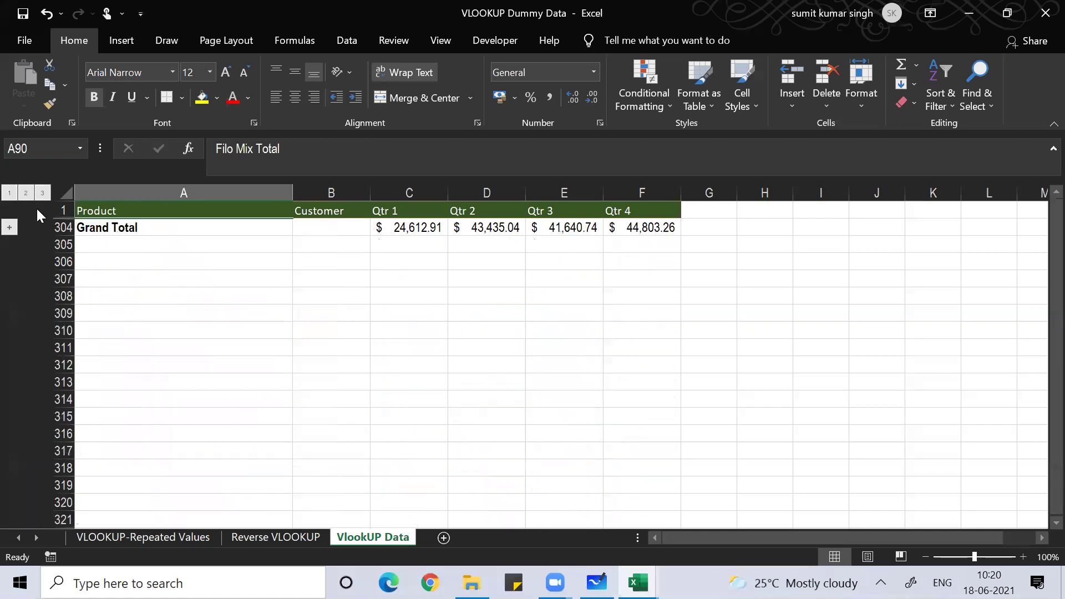
Undo the accidental 'db' typed over the Grand Total cell
{"action": "left_click", "coordinate": [152, 285]}
{"action": "left_click", "coordinate": [178, 225]}
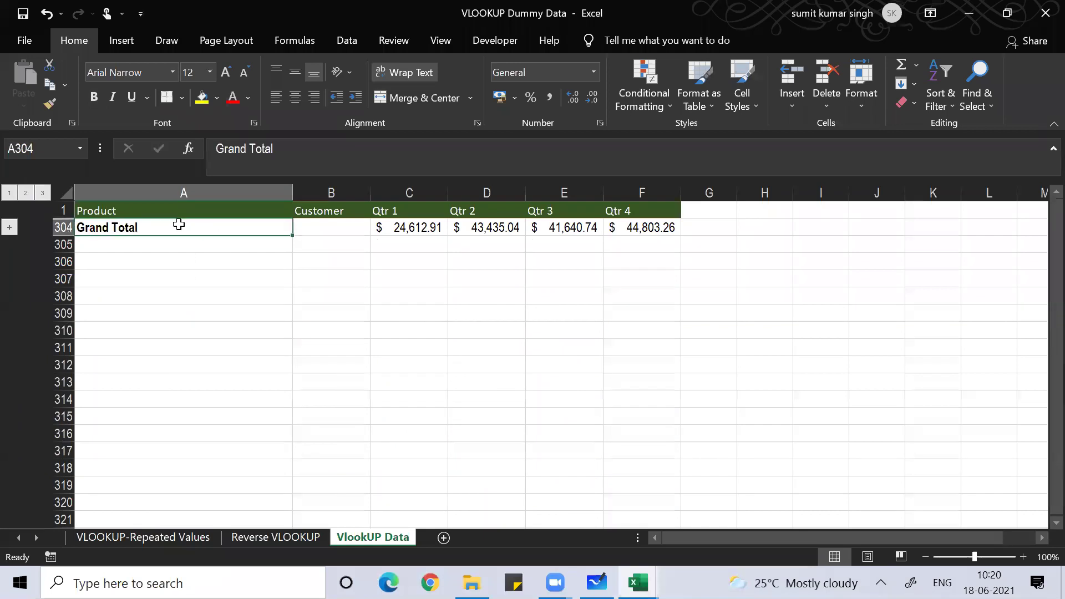
{"action": "type", "text": "db"}
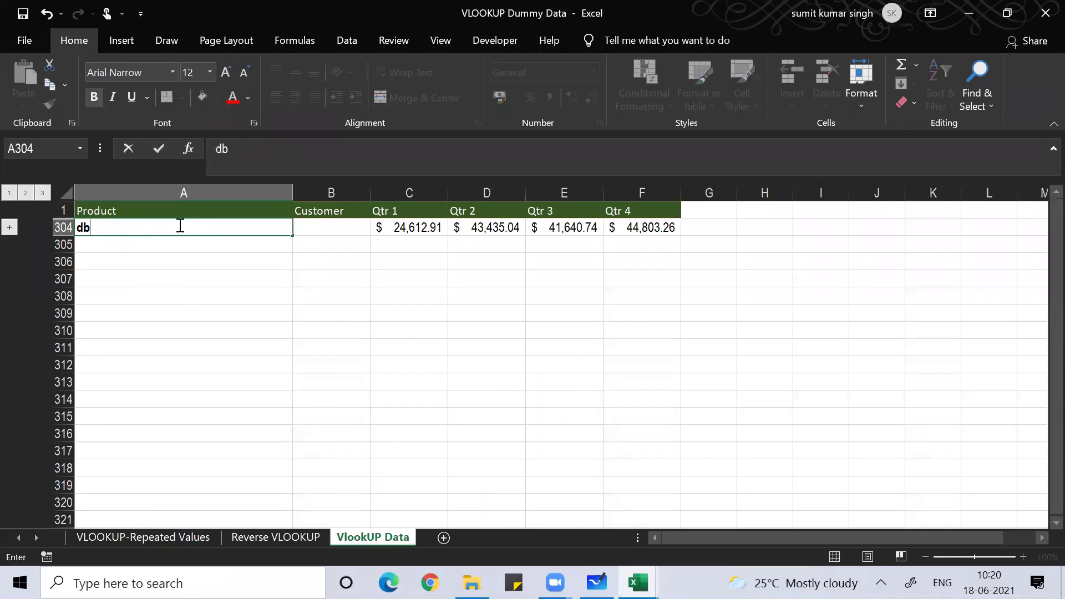
{"action": "key", "text": "ctrl+z"}
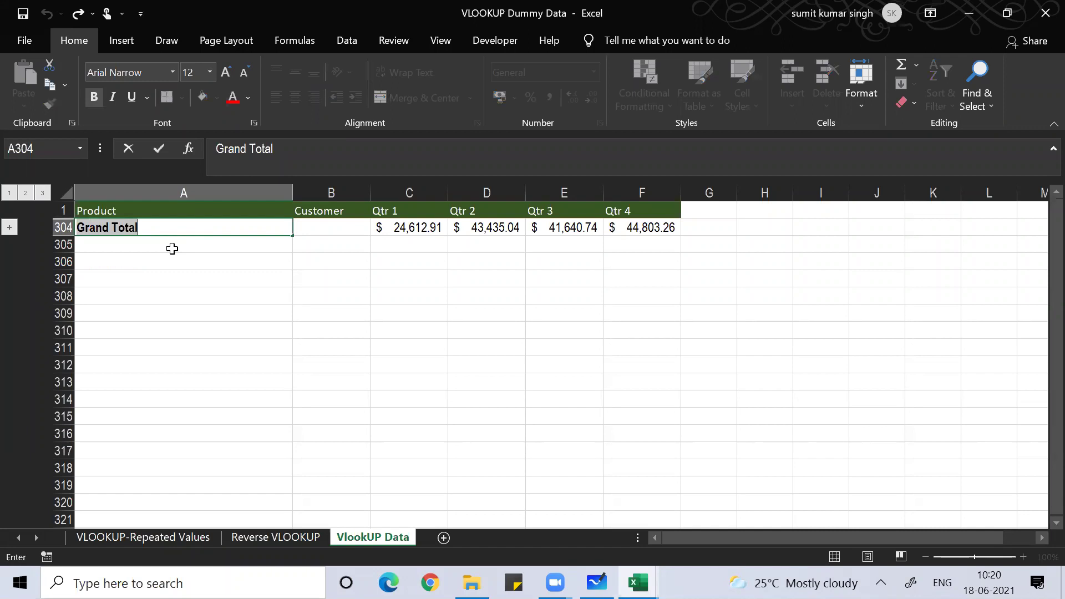
{"action": "key", "text": "Return"}
{"action": "key", "text": "Up"}
{"action": "key", "text": "Up"}
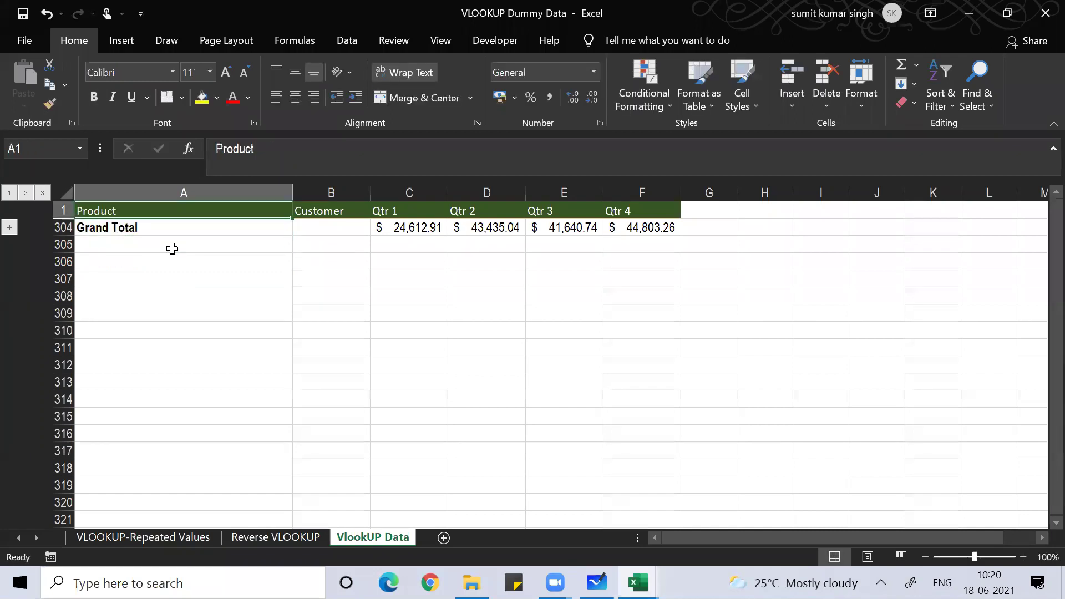
Remove all subtotals via Data > Subtotal (Alt, D, B) > Remove All
{"action": "key", "text": "alt"}
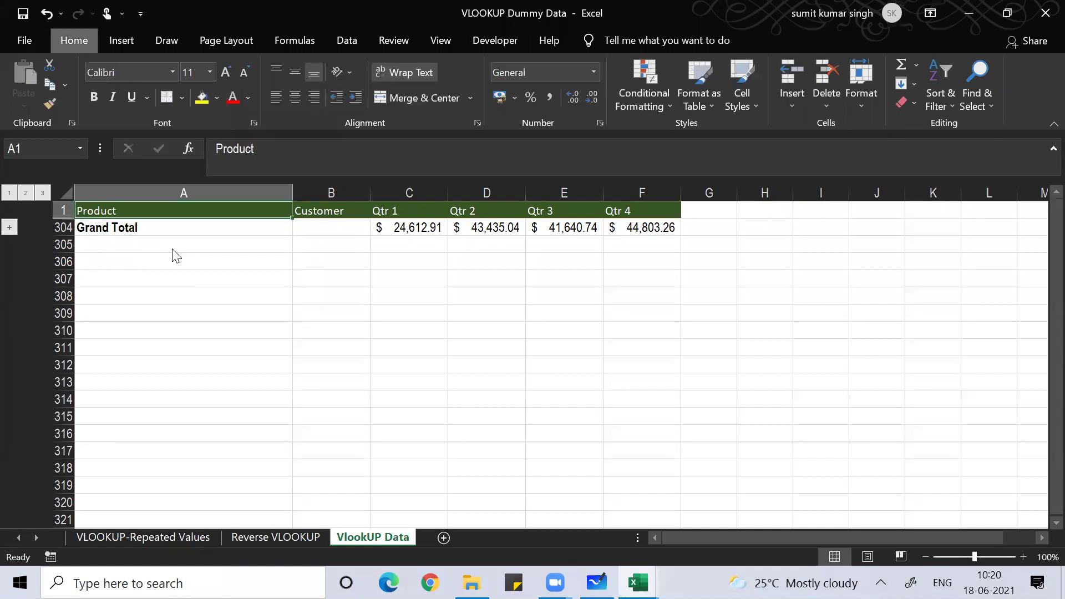
{"action": "key", "text": "d"}
{"action": "key", "text": "b"}
{"action": "left_click", "coordinate": [624, 391]}
{"action": "left_click", "coordinate": [483, 352]}
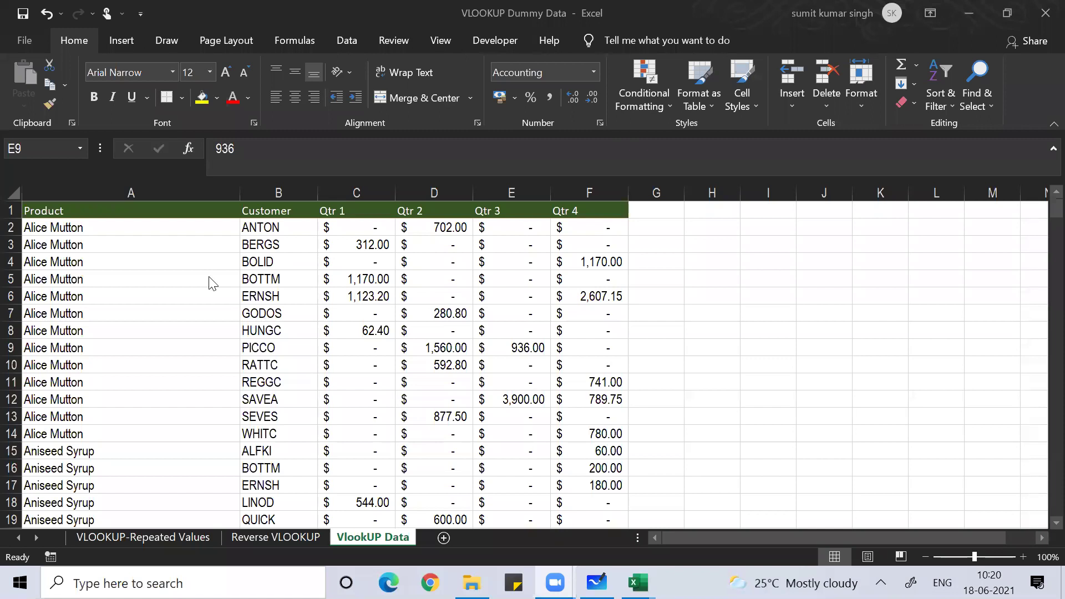
Select A1:F278 and apply All Borders with Alt, H, B, A
{"action": "left_click", "coordinate": [193, 281]}
{"action": "key", "text": "ctrl+Home"}
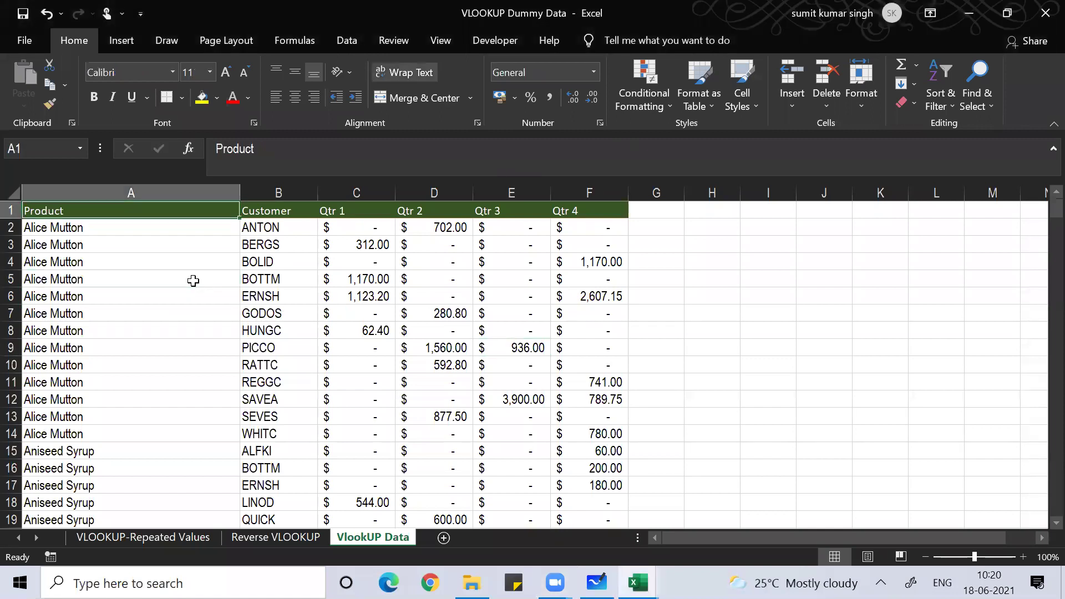
{"action": "key", "text": "ctrl+shift+End"}
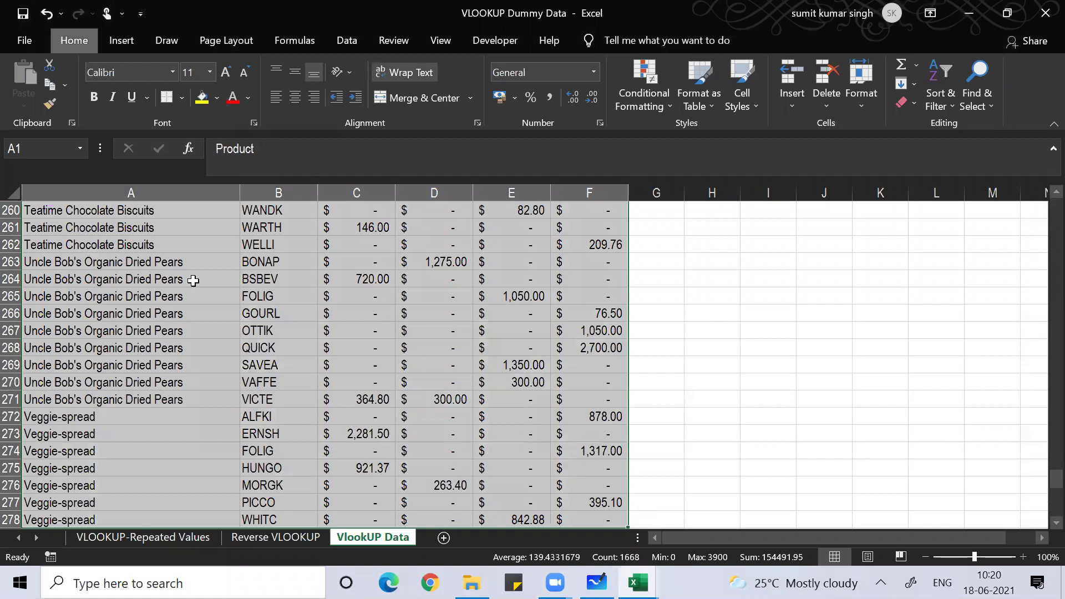
{"action": "scroll", "coordinate": [193, 281], "scroll_direction": "up", "scroll_amount": 20}
{"action": "scroll", "coordinate": [193, 281], "scroll_direction": "up", "scroll_amount": 9}
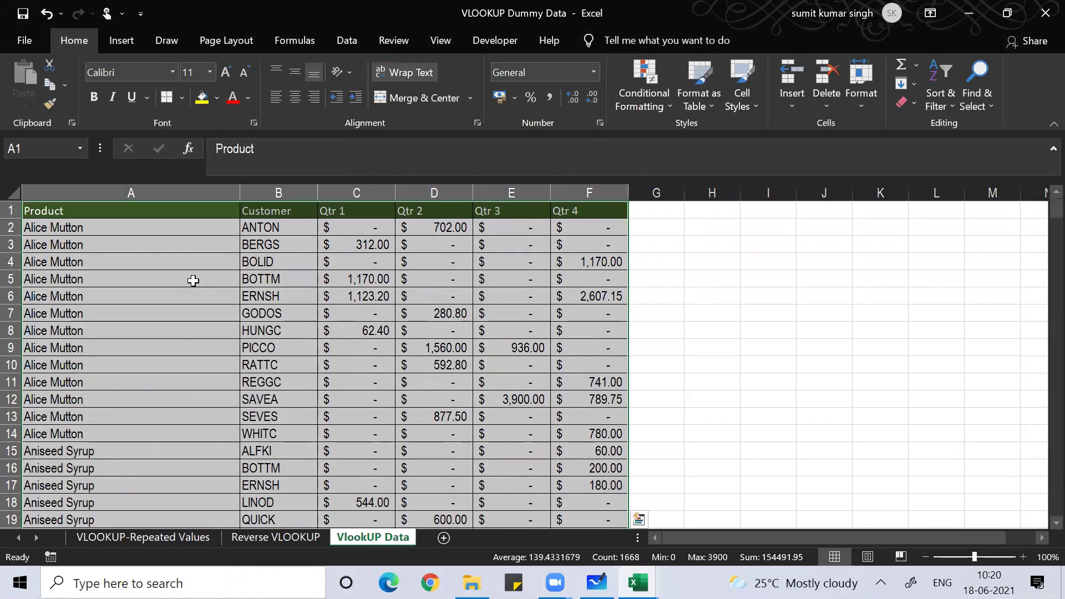
{"action": "key", "text": "alt"}
{"action": "key", "text": "h"}
{"action": "key", "text": "b"}
{"action": "key", "text": "a"}
Check the bottom and top rows of the bordered data range
{"action": "key", "text": "Down"}
{"action": "key", "text": "Down"}
{"action": "key", "text": "Down"}
{"action": "key", "text": "Down"}
{"action": "key", "text": "ctrl+Down"}
{"action": "key", "text": "Down"}
{"action": "key", "text": "Down"}
{"action": "key", "text": "Down"}
{"action": "key", "text": "Up"}
{"action": "key", "text": "Up"}
{"action": "key", "text": "Up"}
{"action": "key", "text": "Up"}
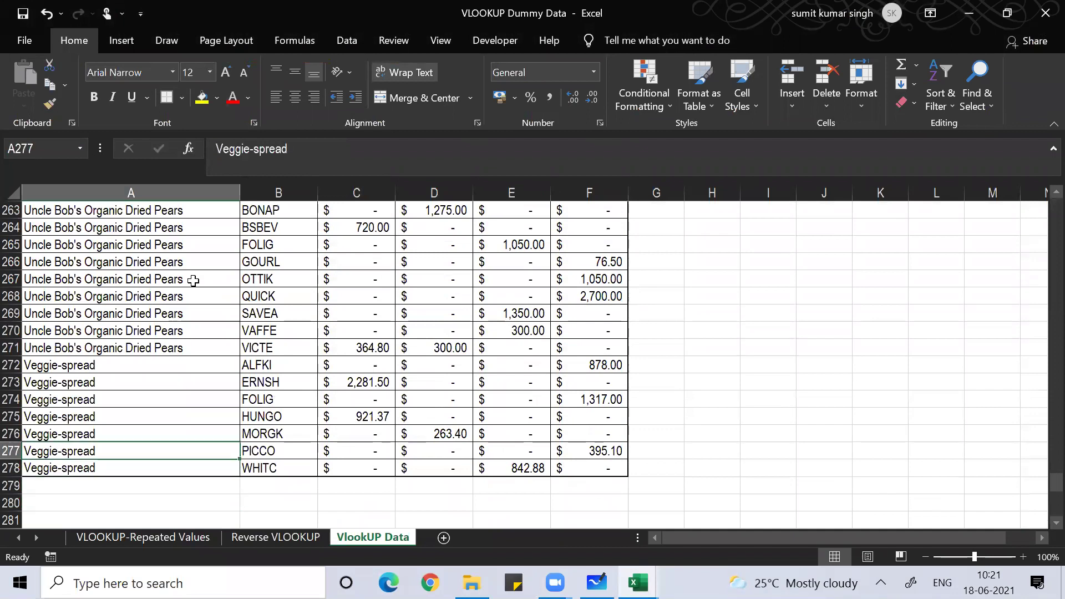
{"action": "key", "text": "ctrl+Home"}
{"action": "key", "text": "Down"}
{"action": "key", "text": "Down"}
{"action": "key", "text": "Down"}
{"action": "key", "text": "Down"}
{"action": "key", "text": "Down"}
{"action": "key", "text": "Down"}
{"action": "key", "text": "Down"}
{"action": "key", "text": "Down"}
{"action": "key", "text": "Down"}
{"action": "key", "text": "Down"}
{"action": "key", "text": "Down"}
{"action": "key", "text": "Down"}
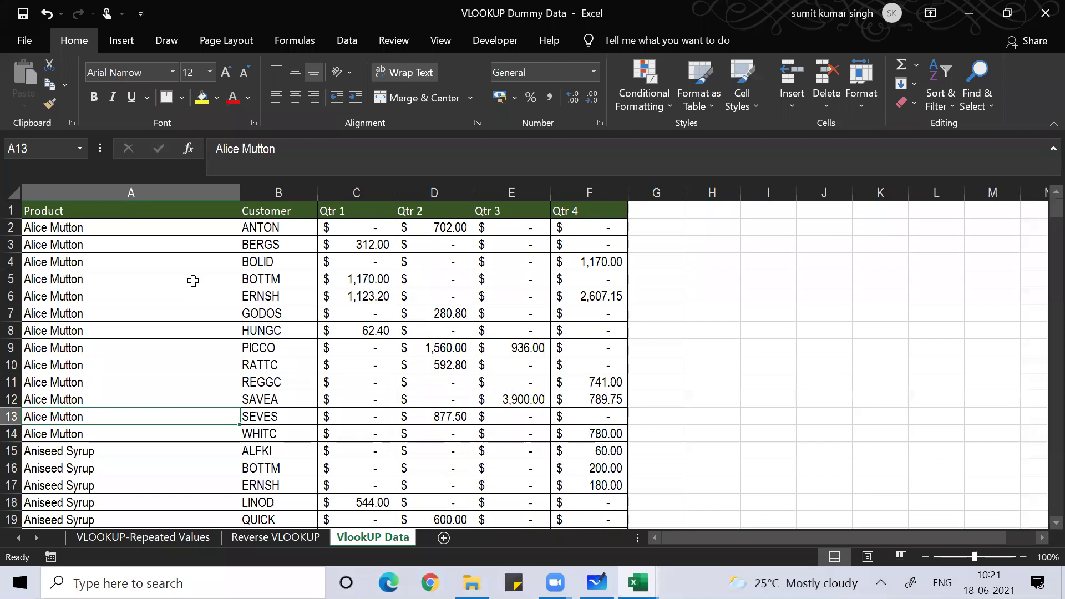
Browse the Insert tab's PivotChart choices without inserting, then return to column A cells
{"action": "left_click", "coordinate": [125, 45]}
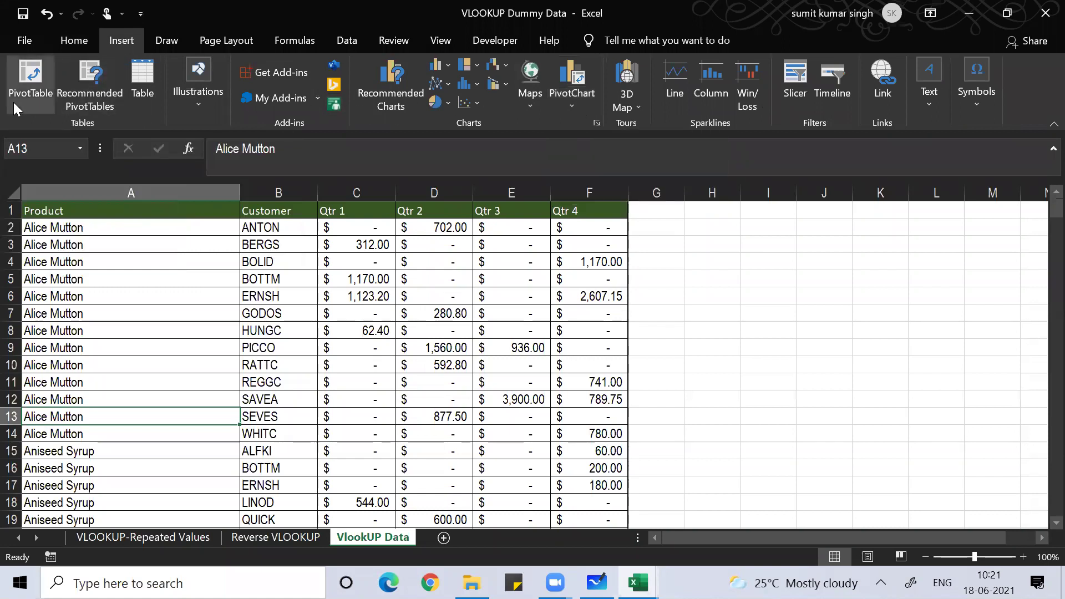
{"action": "left_click", "coordinate": [579, 103]}
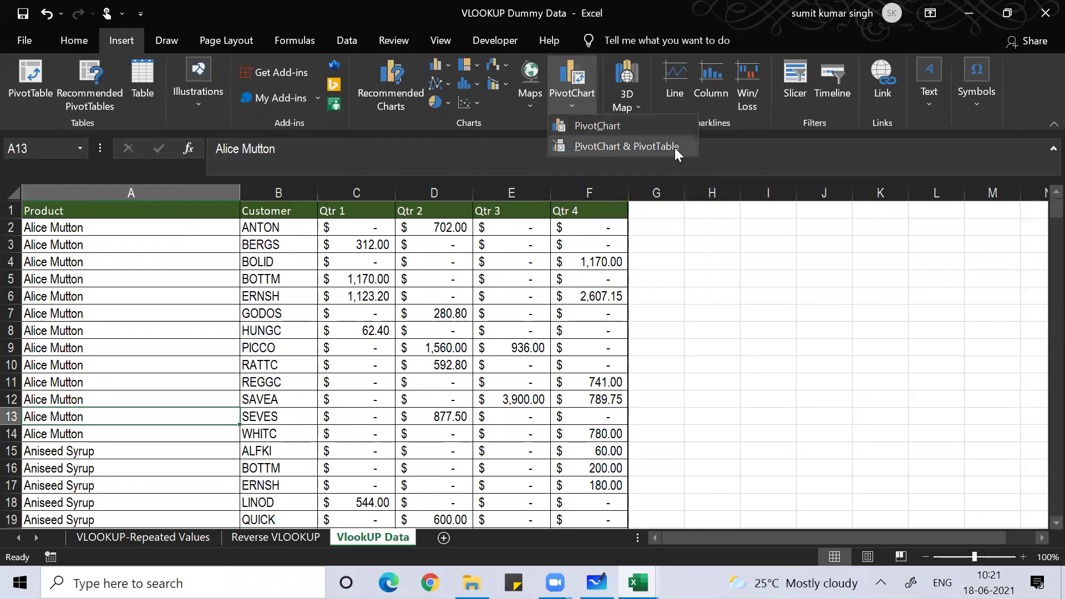
{"action": "key", "text": "Escape"}
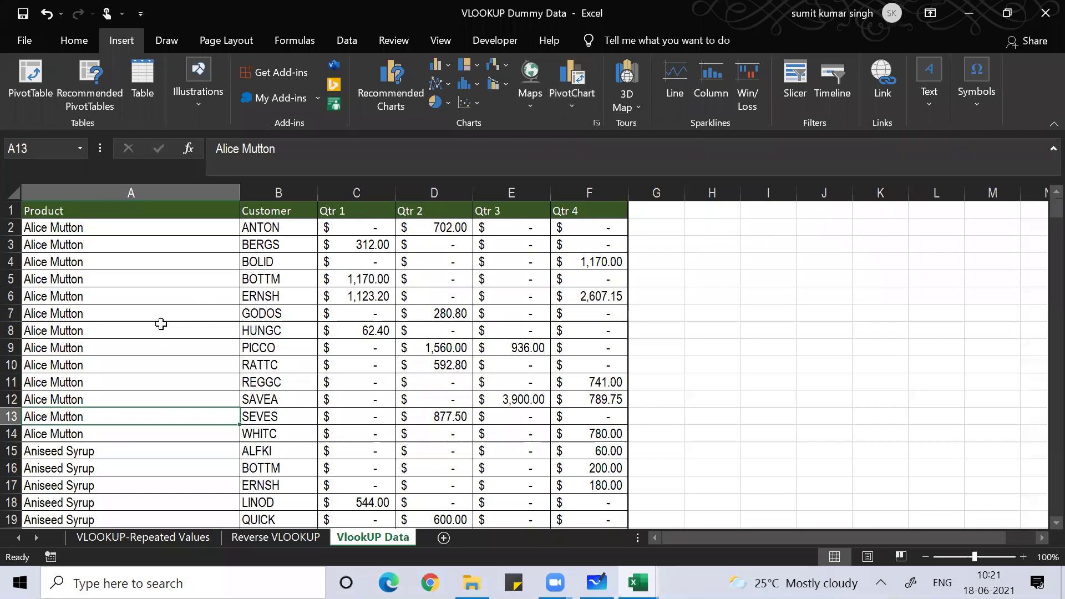
{"action": "left_click", "coordinate": [161, 325]}
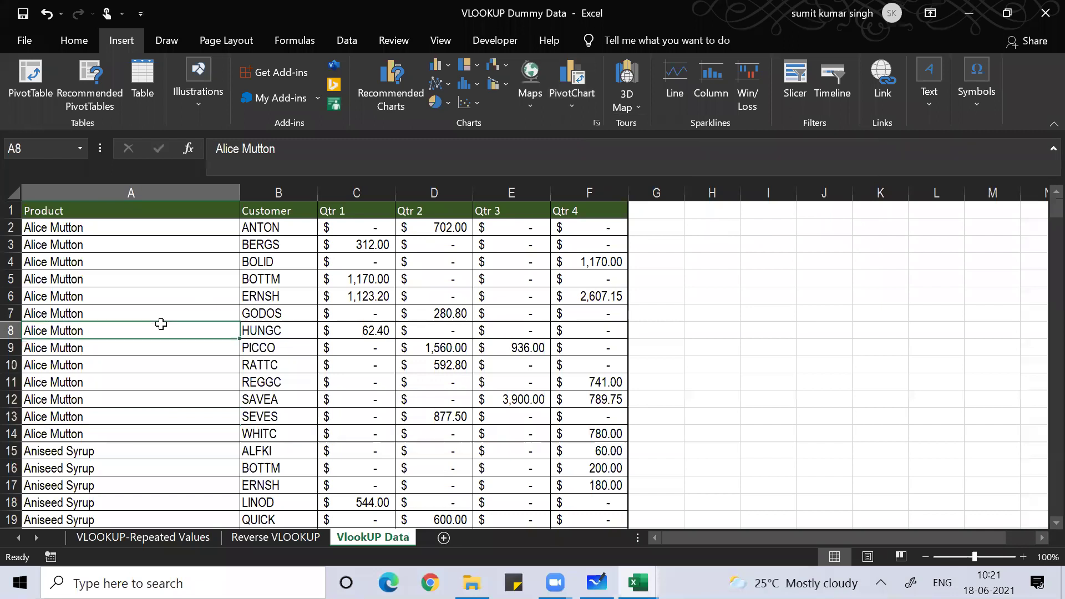
{"action": "key", "text": "Down"}
{"action": "key", "text": "Down"}
{"action": "key", "text": "Down"}
{"action": "key", "text": "Down"}
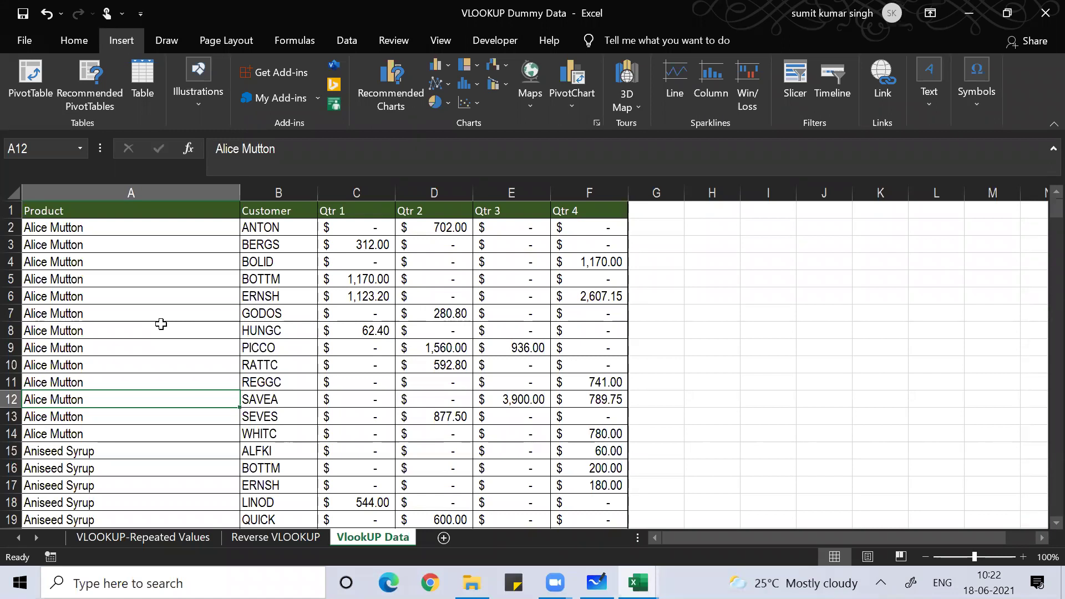
{"action": "key", "text": "Up"}
{"action": "key", "text": "Up"}
{"action": "key", "text": "Up"}
{"action": "key", "text": "Up"}
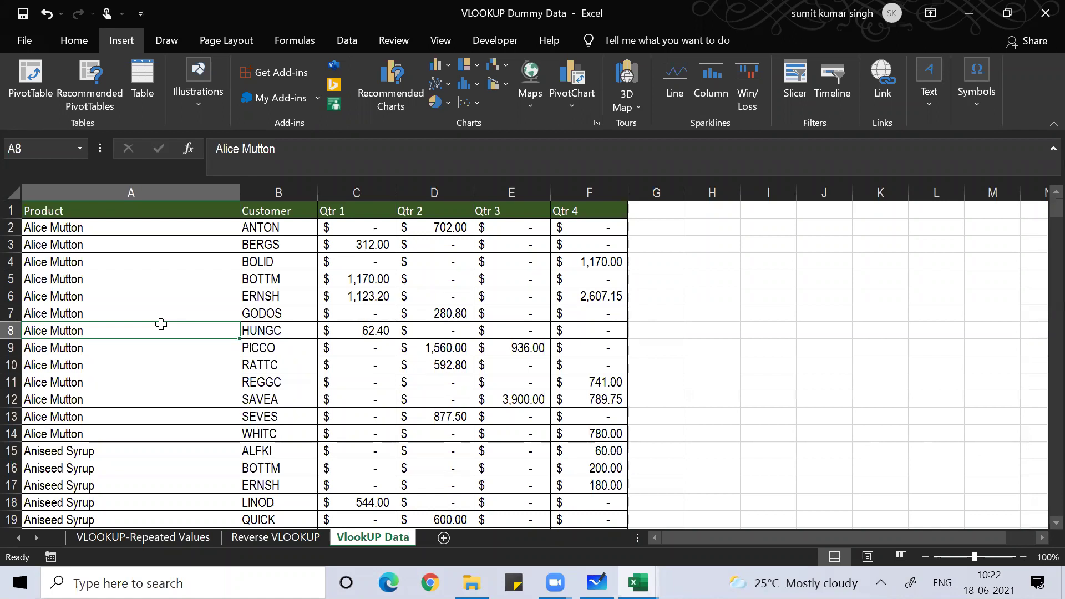
Convert the range $A$1:$F$278 into Table1 with headers, filter buttons and banded rows
{"action": "key", "text": "ctrl+t"}
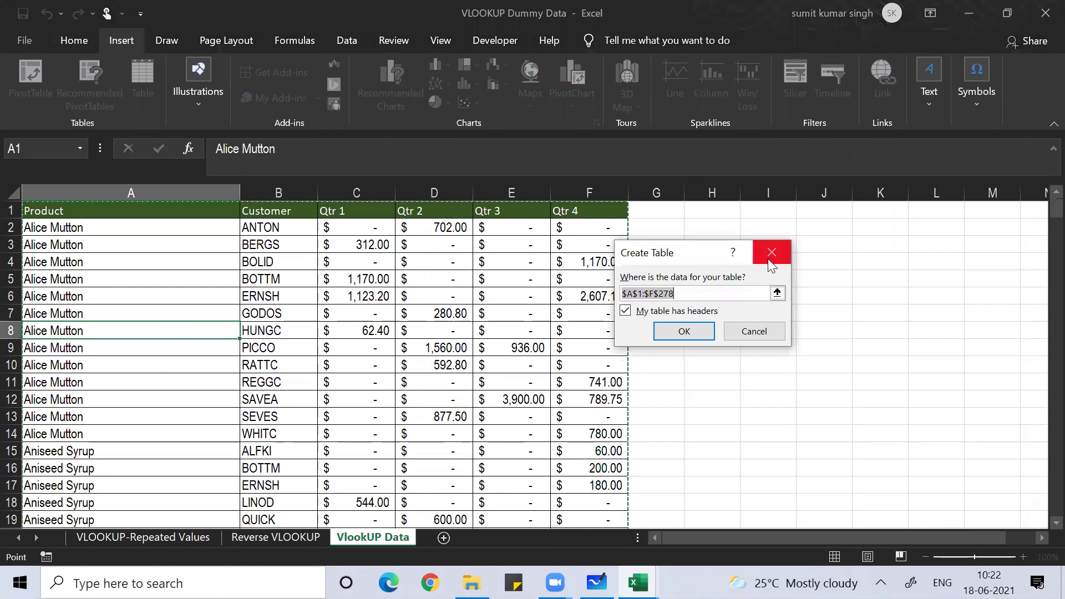
{"action": "key", "text": "Escape"}
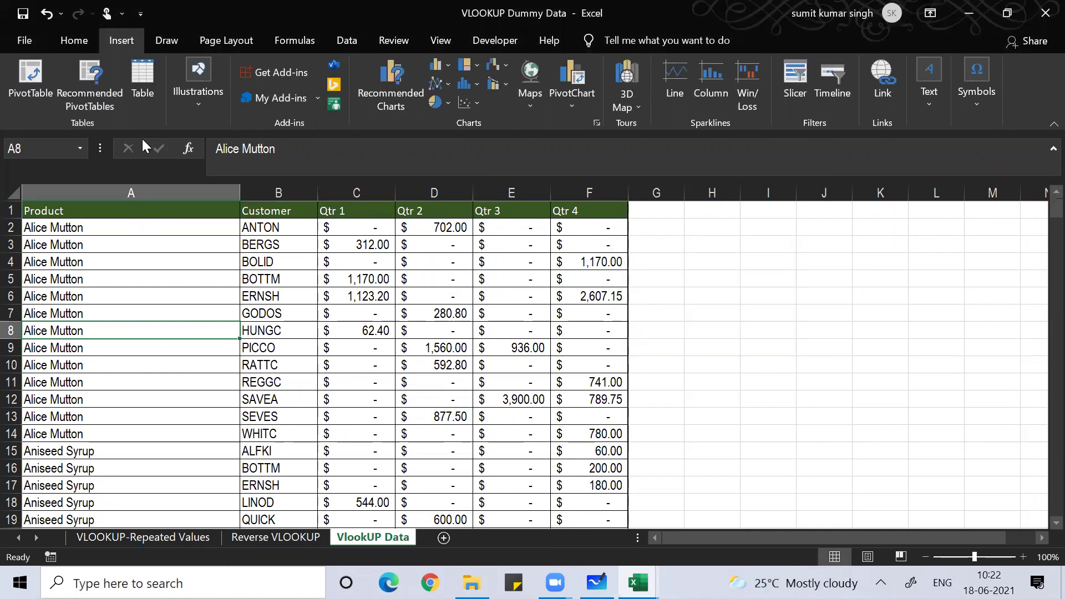
{"action": "left_click", "coordinate": [142, 83]}
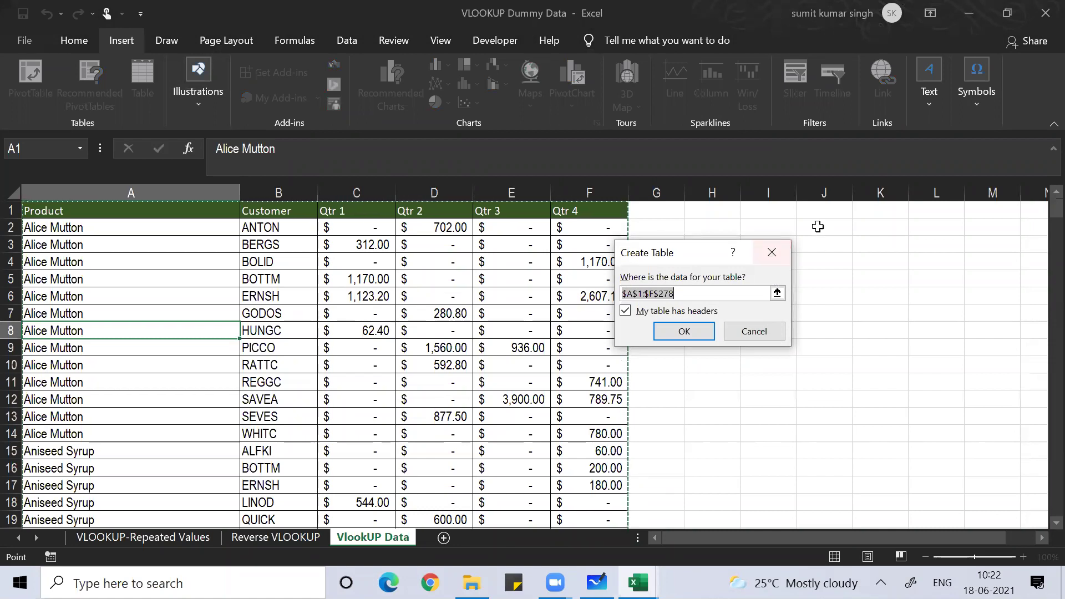
{"action": "left_click", "coordinate": [772, 251]}
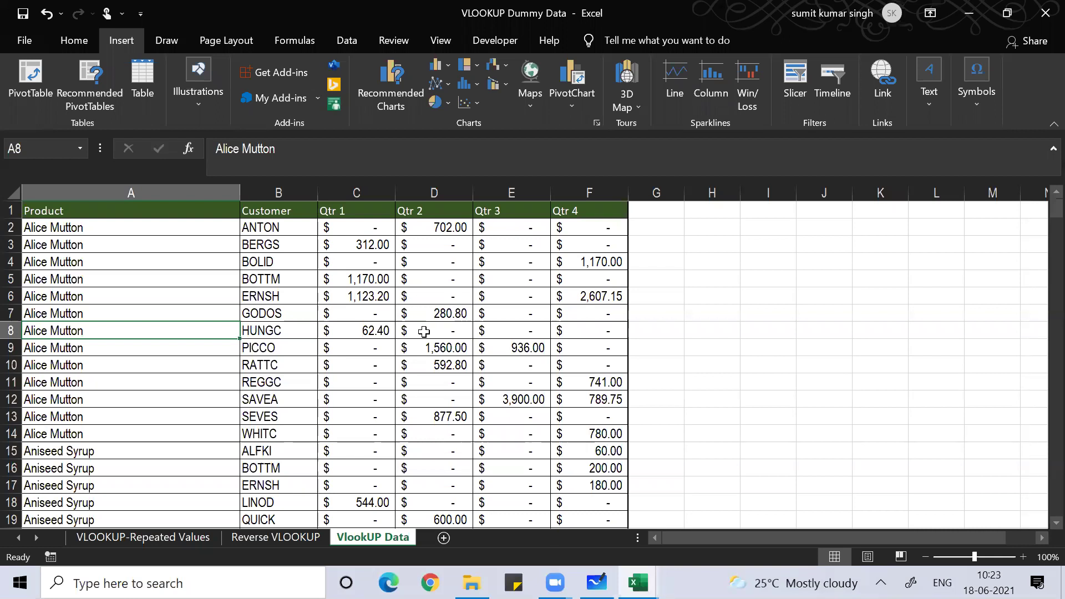
{"action": "key", "text": "ctrl+t"}
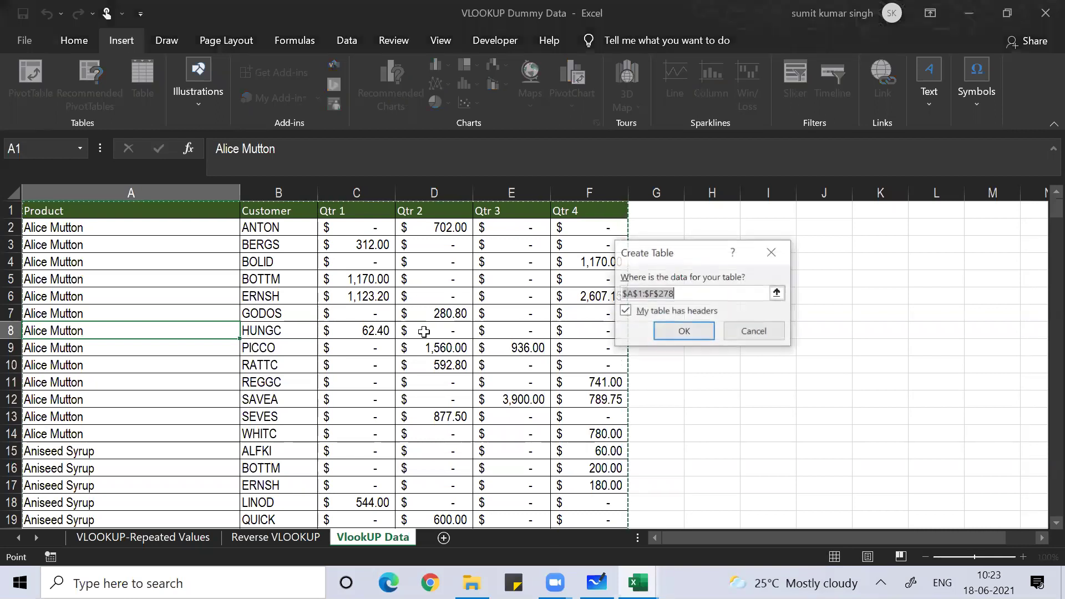
{"action": "left_click", "coordinate": [779, 252]}
{"action": "key", "text": "ctrl+t"}
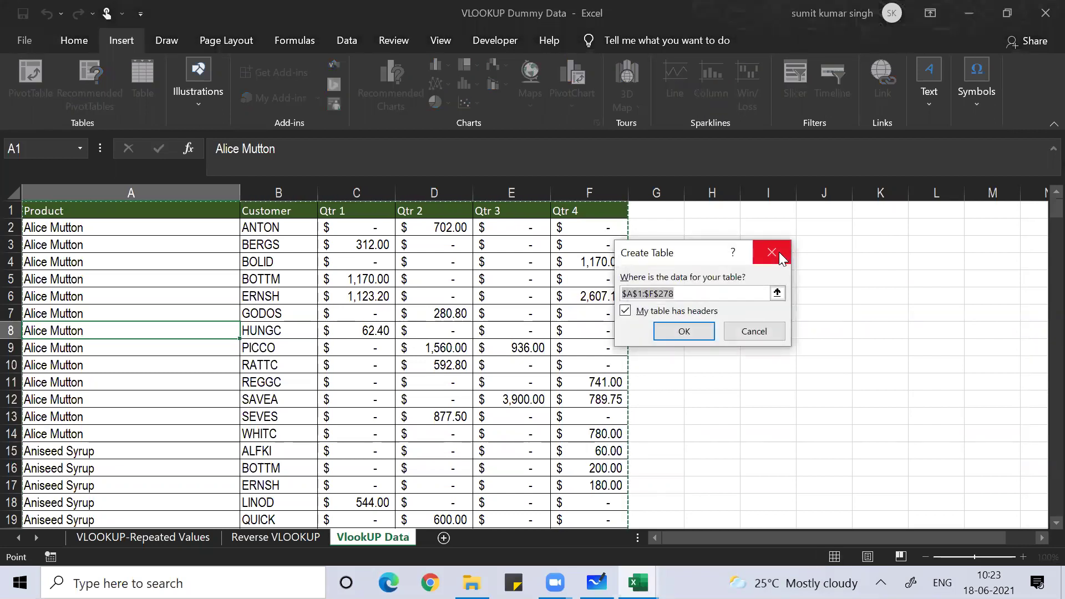
{"action": "left_click", "coordinate": [681, 331]}
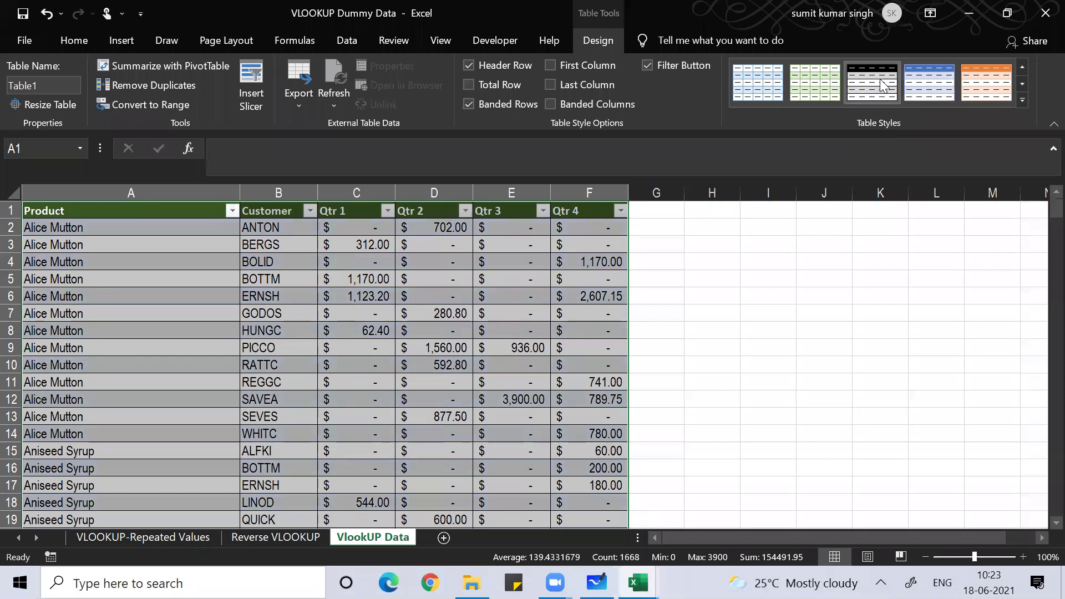
{"action": "left_click", "coordinate": [1020, 84]}
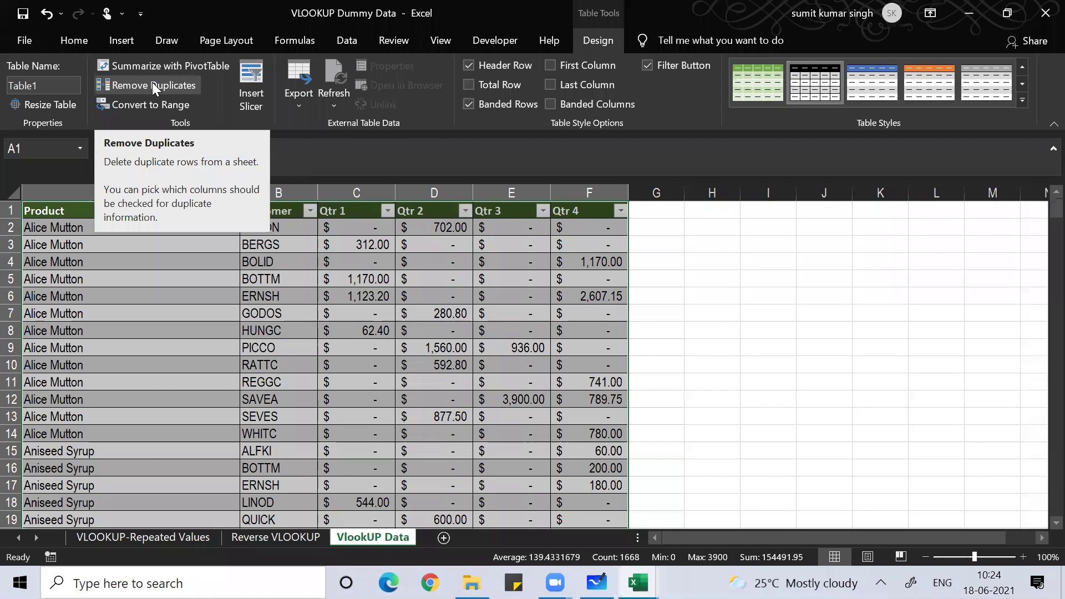
Insert slicers for Product, Customer and Qtr 1–Qtr 4, and move the Qtr 4 slicer over columns I–K
{"action": "left_click", "coordinate": [253, 95]}
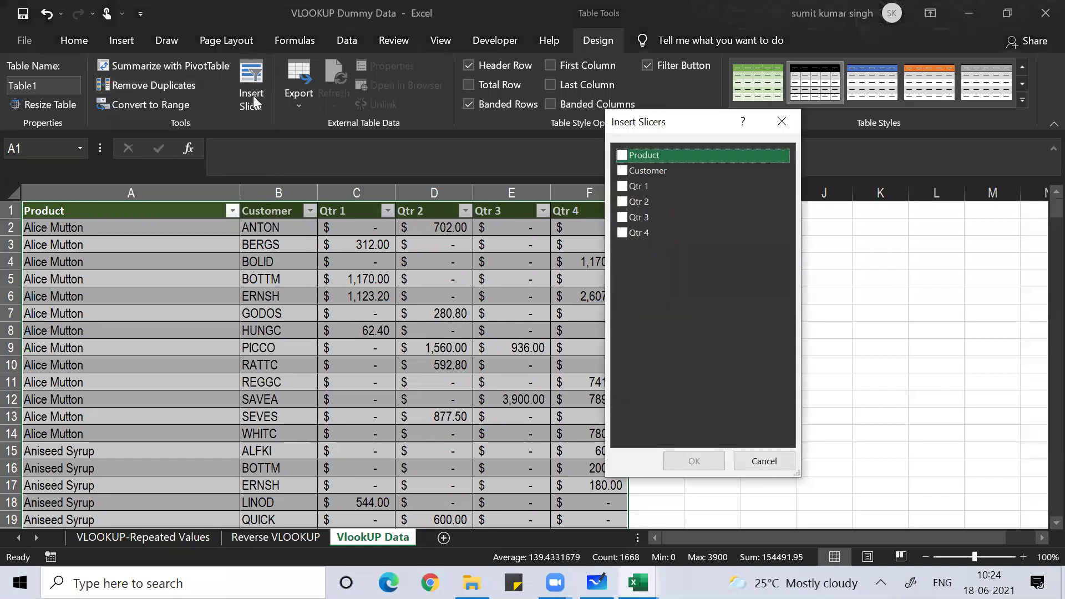
{"action": "left_click", "coordinate": [622, 155]}
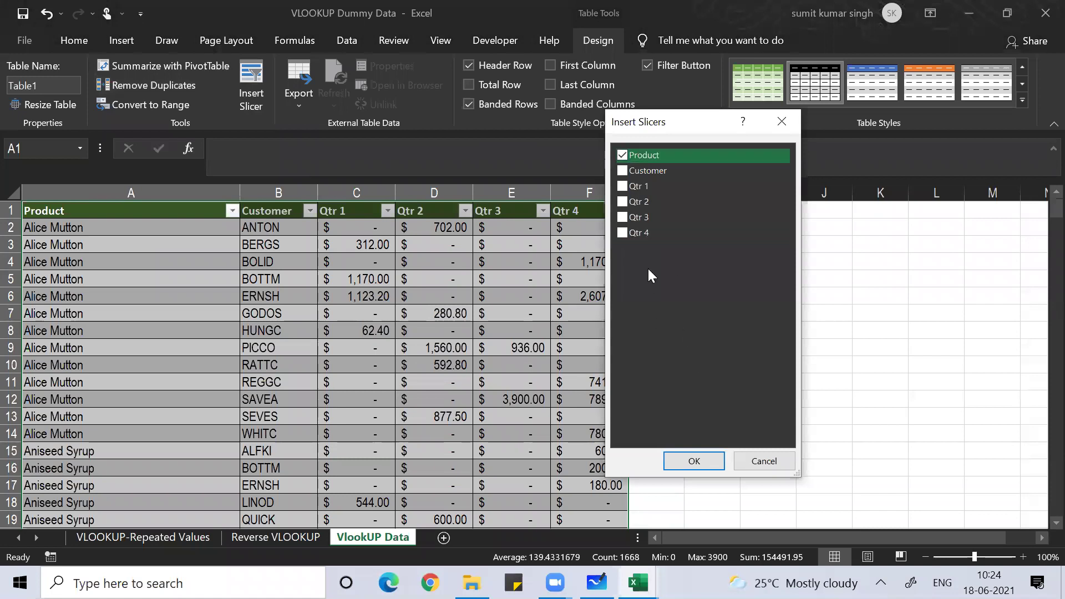
{"action": "left_click", "coordinate": [621, 172]}
{"action": "left_click", "coordinate": [622, 187]}
{"action": "left_click", "coordinate": [622, 202]}
{"action": "left_click", "coordinate": [622, 217]}
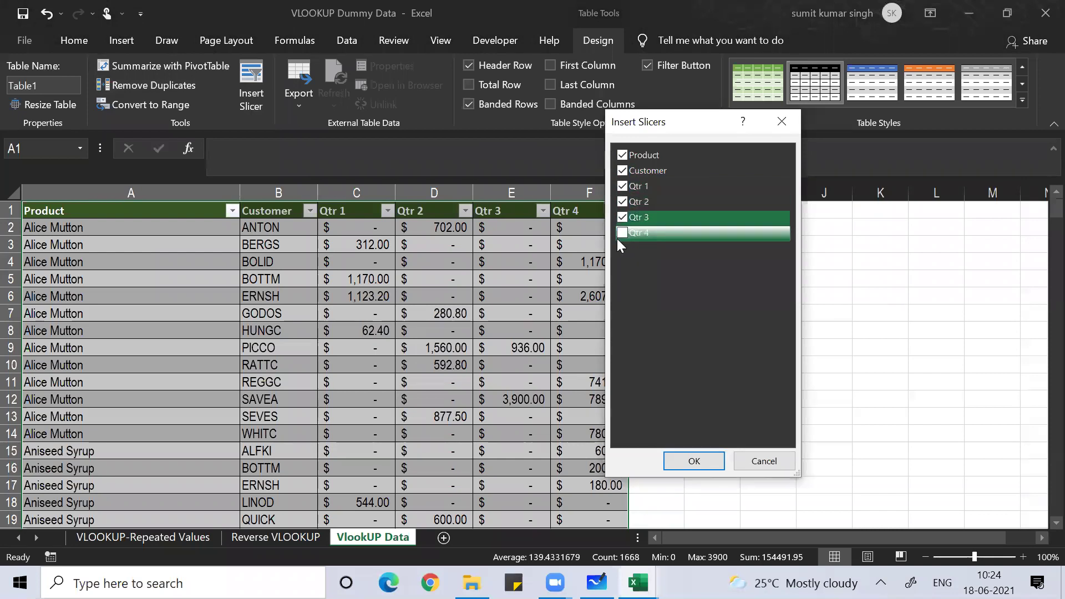
{"action": "left_click", "coordinate": [617, 239]}
{"action": "left_click", "coordinate": [682, 467]}
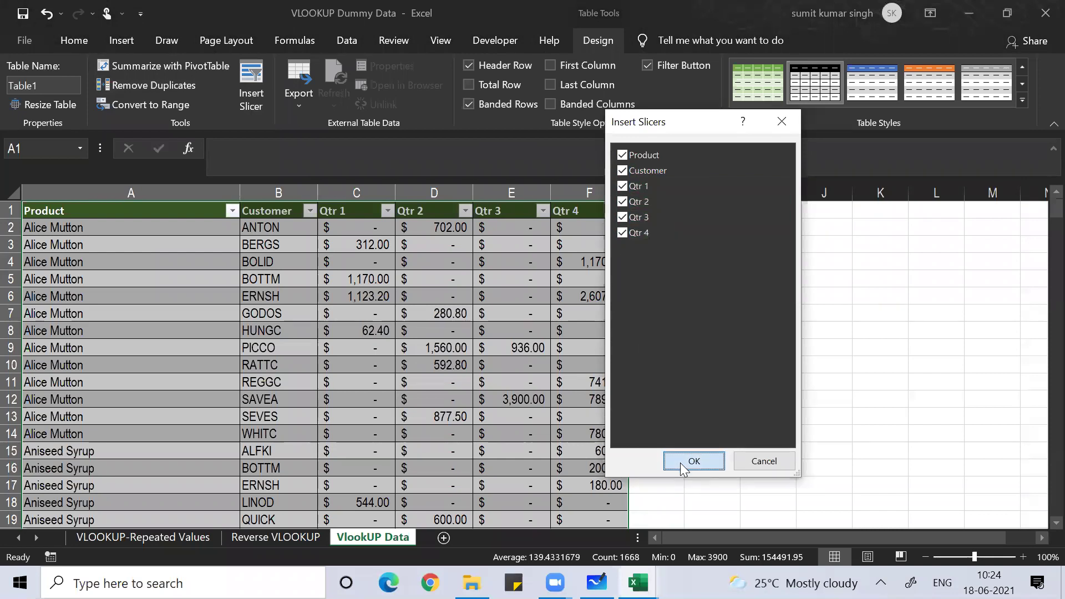
{"action": "mouse_move", "coordinate": [677, 443]}
{"action": "left_mouse_down"}
{"action": "mouse_move", "coordinate": [838, 234]}
{"action": "mouse_move", "coordinate": [858, 233]}
{"action": "left_mouse_up"}
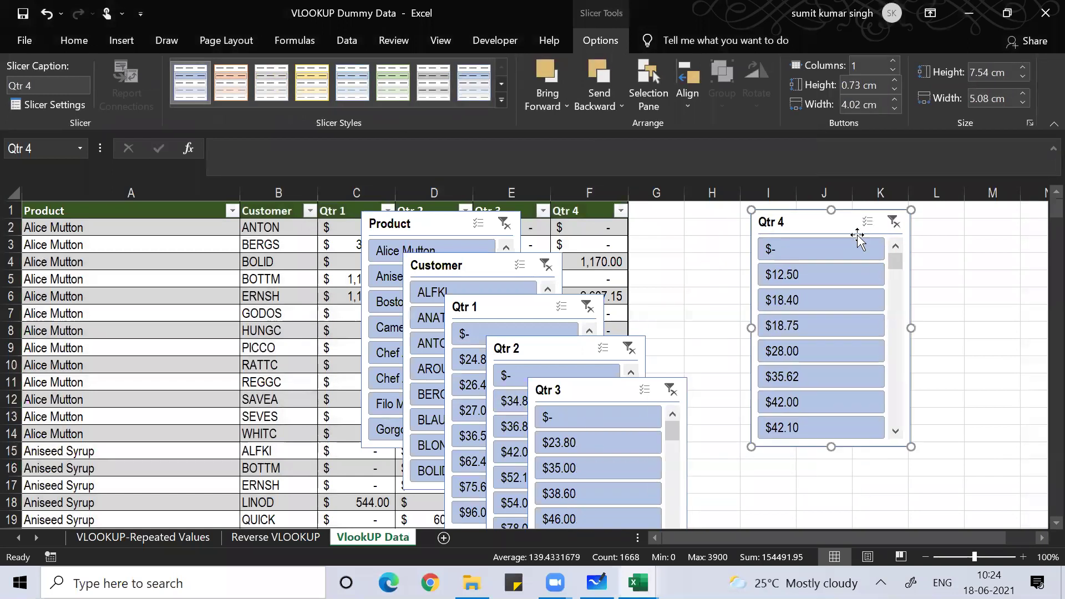
Move Qtr 1 and Qtr 3 slicers left, Qtr 2 and Customer beside Qtr 4, and Product right over E–G
{"action": "left_click", "coordinate": [617, 415]}
{"action": "left_click_drag", "start_coordinate": [606, 397], "coordinate": [217, 268]}
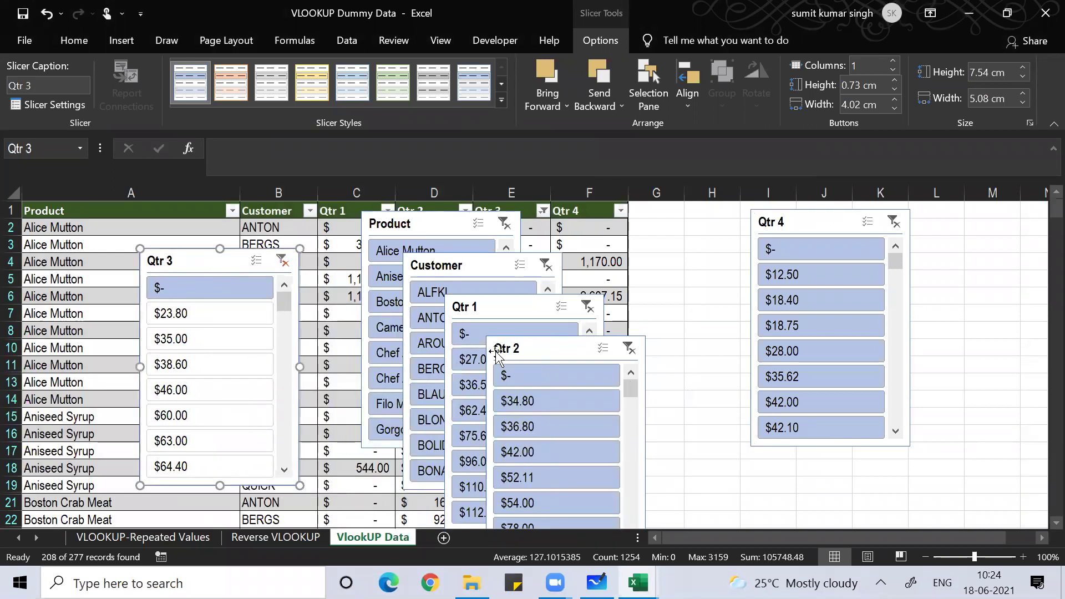
{"action": "left_click_drag", "start_coordinate": [551, 348], "coordinate": [947, 445]}
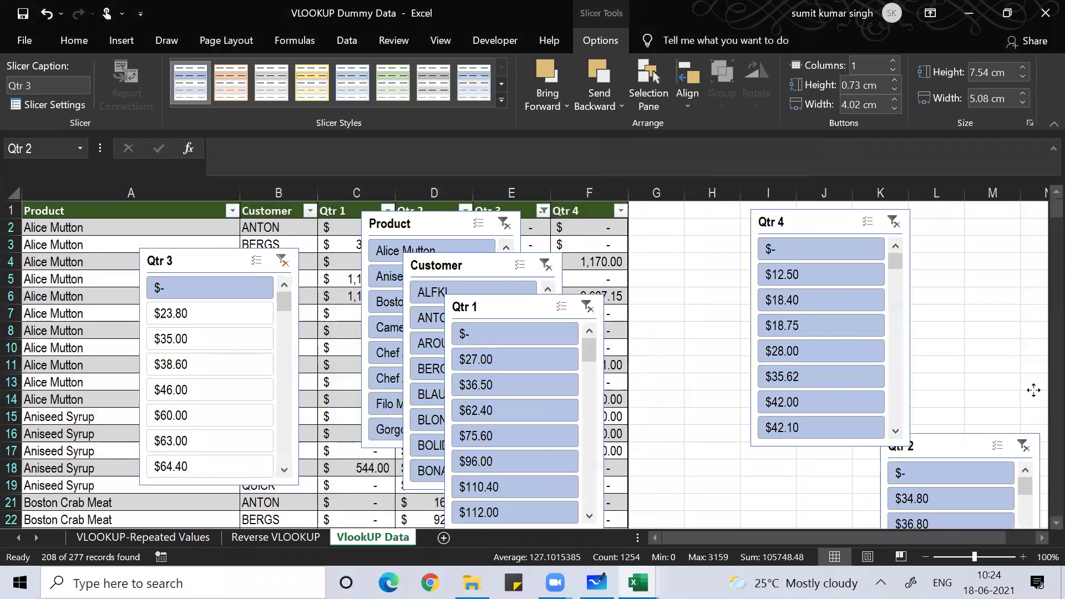
{"action": "left_click_drag", "start_coordinate": [1034, 391], "coordinate": [1016, 327]}
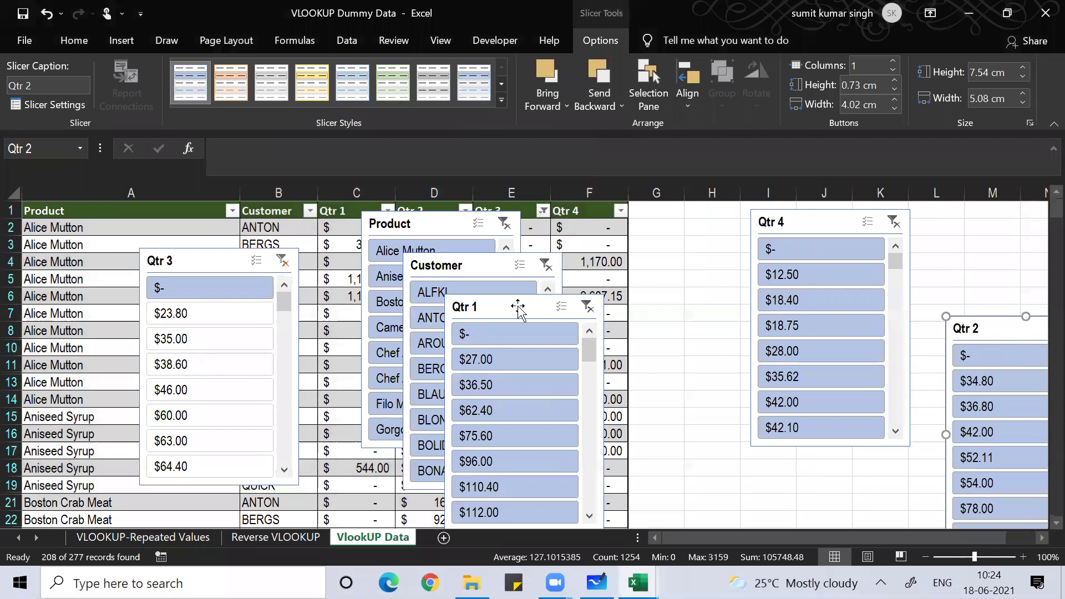
{"action": "left_click_drag", "start_coordinate": [518, 306], "coordinate": [83, 266]}
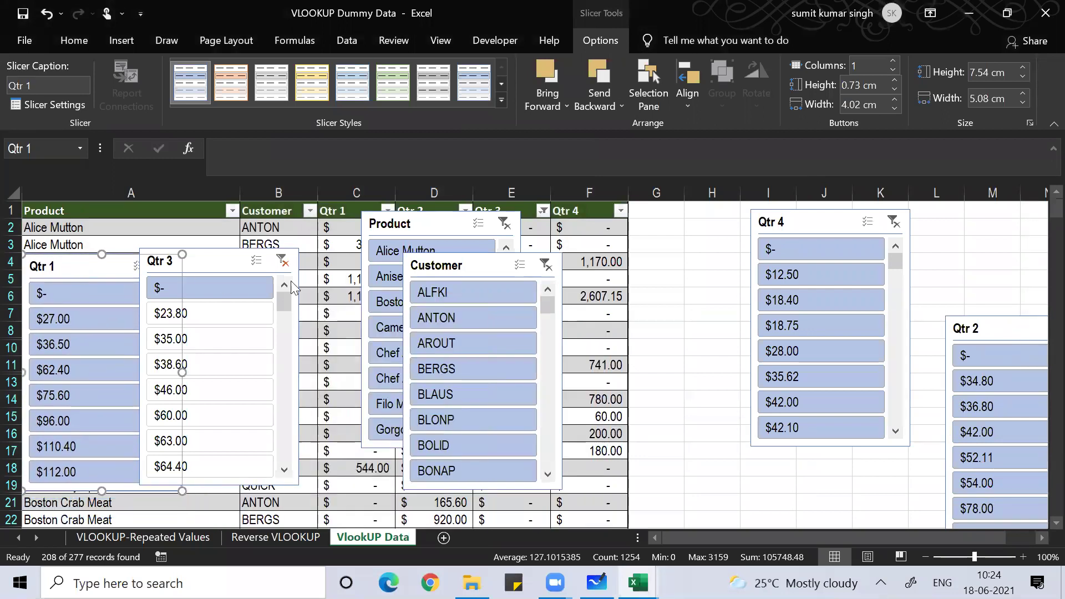
{"action": "left_click_drag", "start_coordinate": [454, 272], "coordinate": [844, 453]}
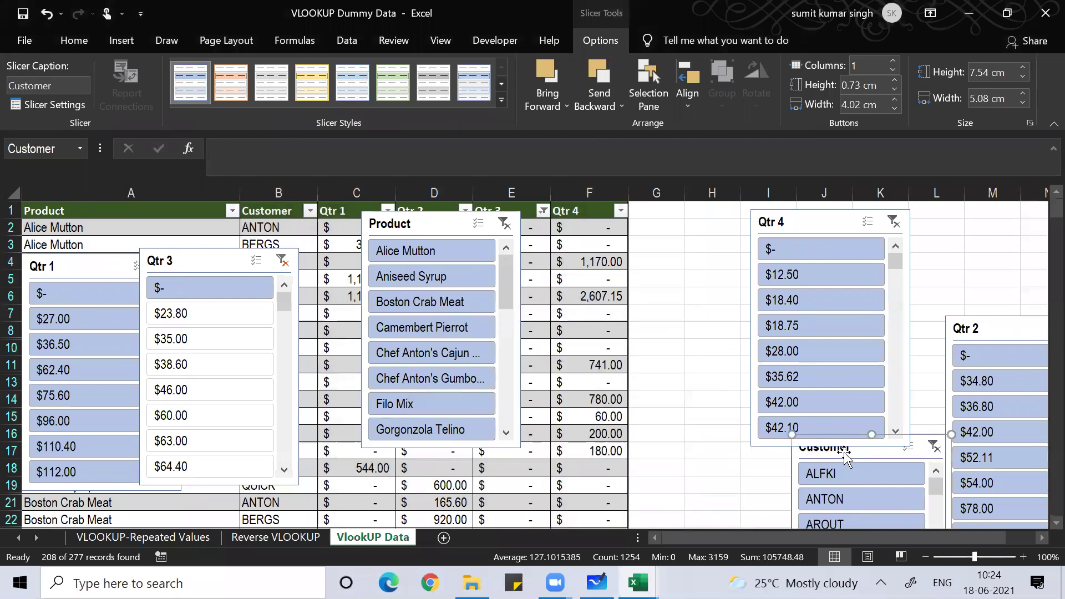
{"action": "left_click", "coordinate": [414, 215]}
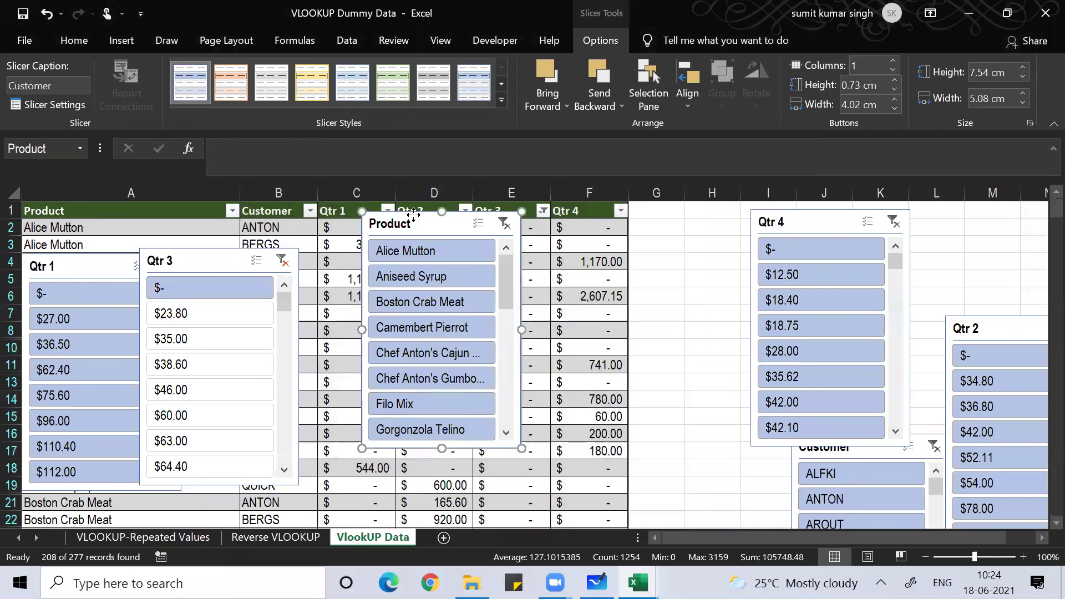
{"action": "left_click_drag", "start_coordinate": [414, 214], "coordinate": [583, 233]}
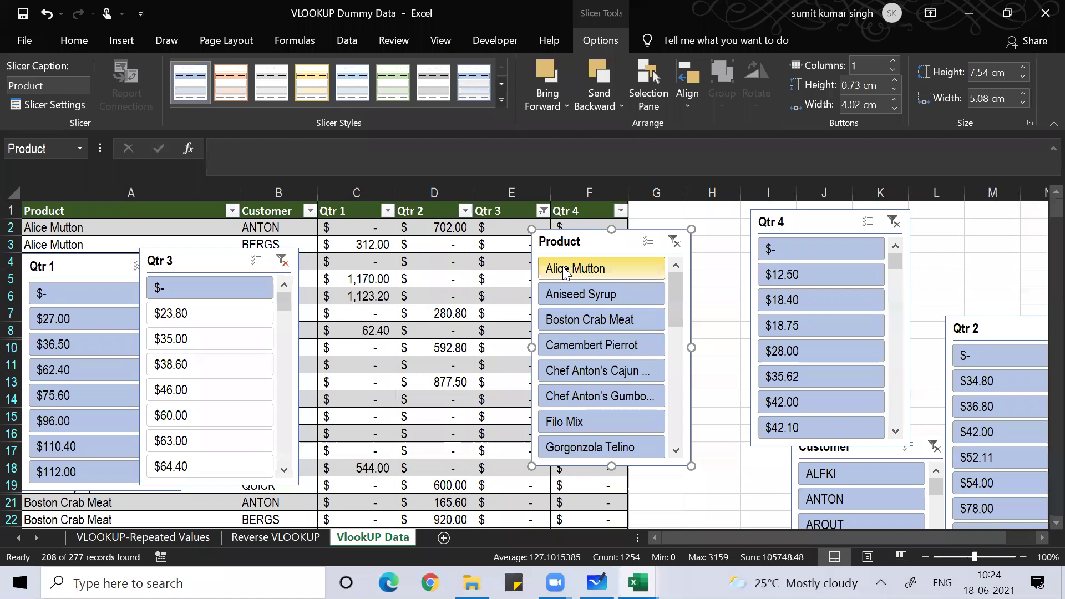
Try product filters (Alice Mutton, Chef Anton's, Aniseed Syrup, Jack's Clam Chowder) and move Qtr 1 and Qtr 3 slicers down
{"action": "left_click", "coordinate": [564, 270]}
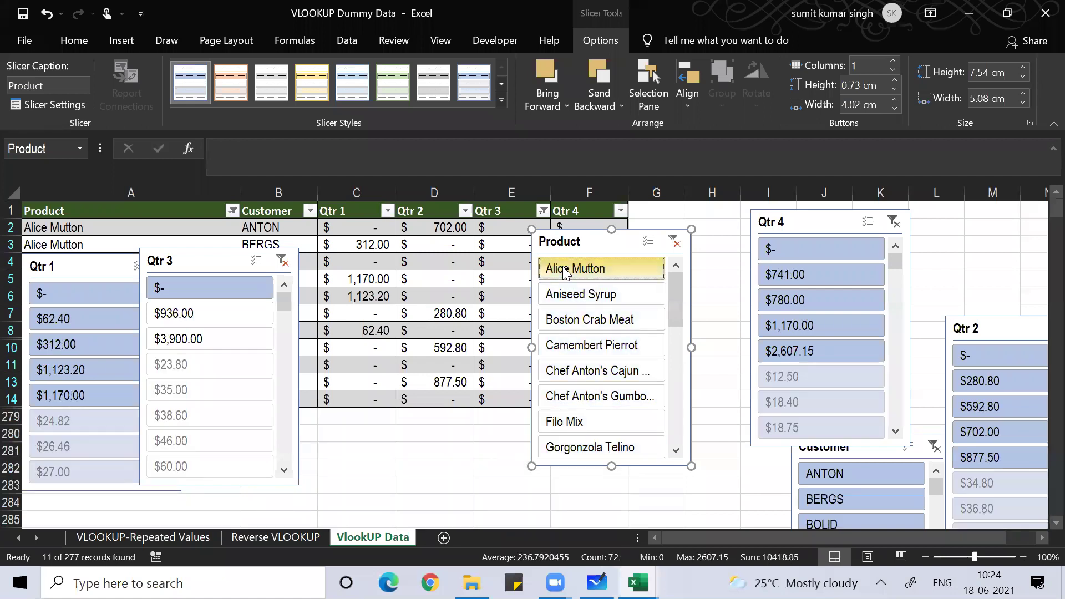
{"action": "left_click_drag", "start_coordinate": [201, 252], "coordinate": [346, 469]}
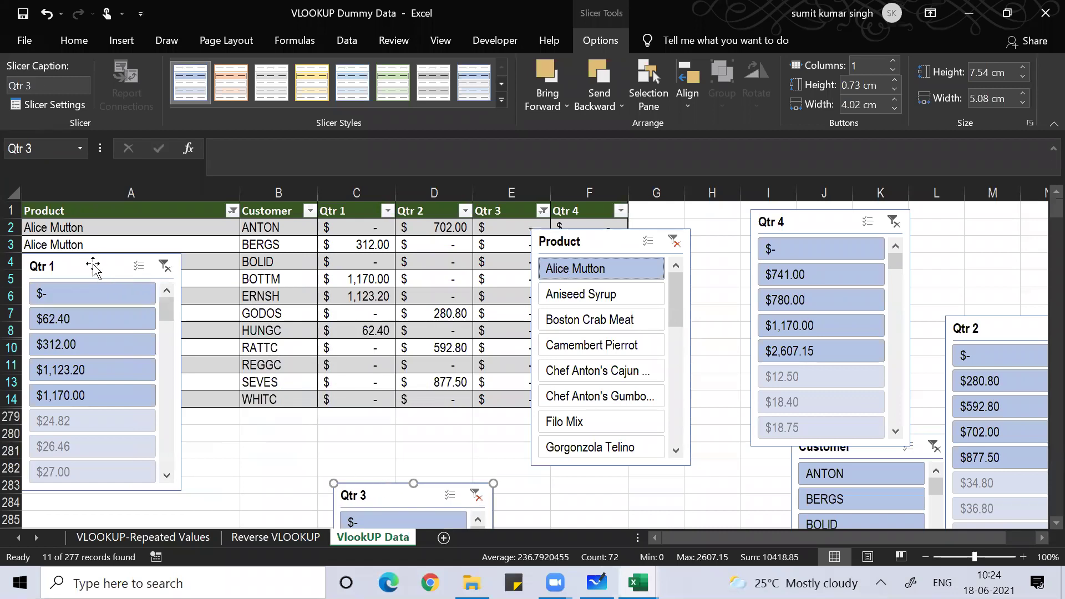
{"action": "left_click_drag", "start_coordinate": [91, 282], "coordinate": [104, 473]}
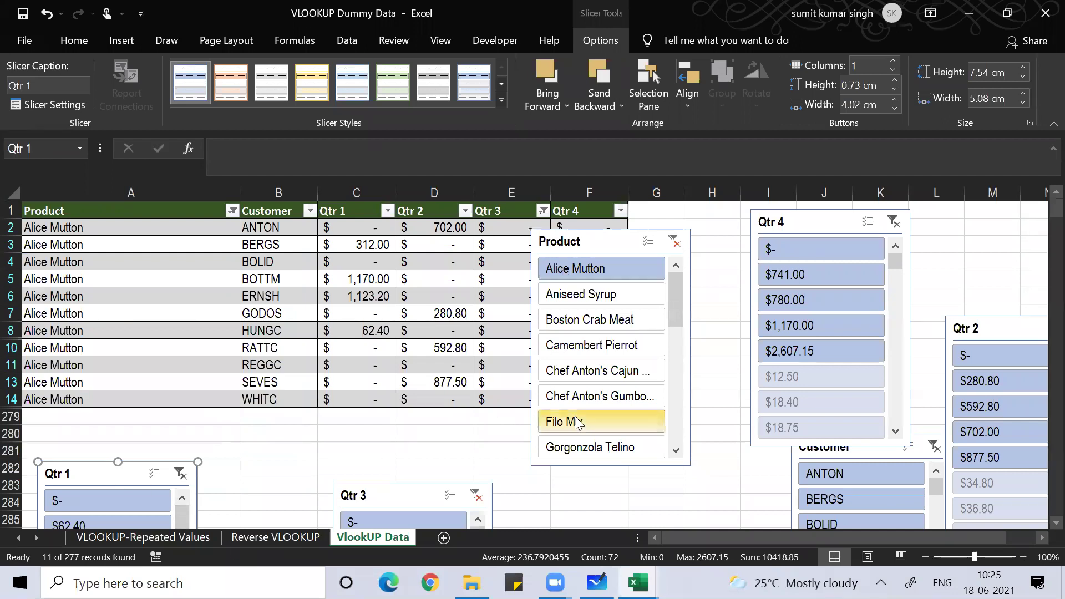
{"action": "left_click", "coordinate": [549, 372]}
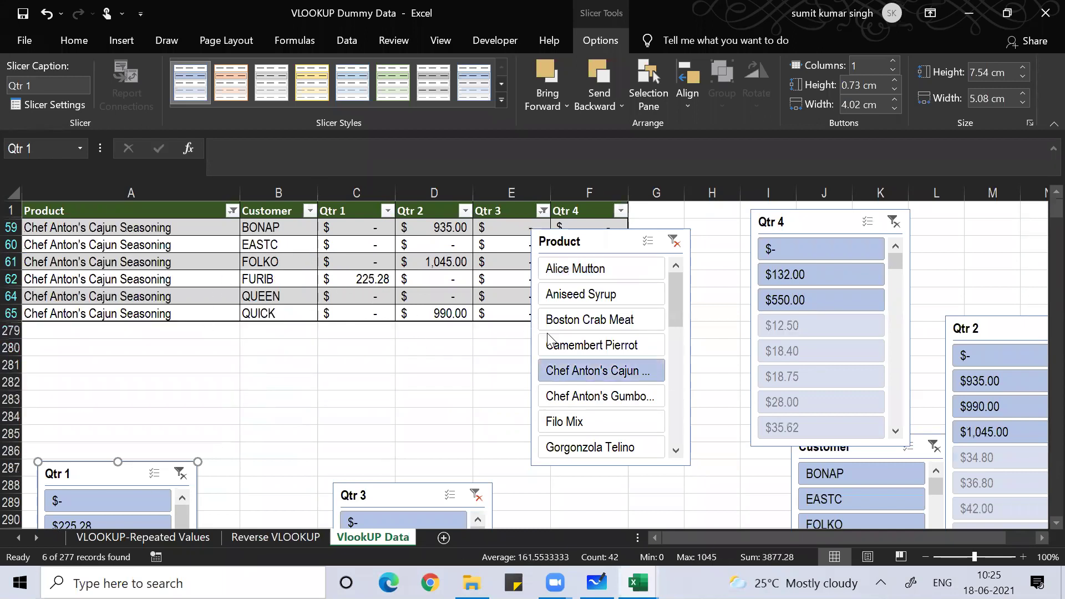
{"action": "left_click", "coordinate": [582, 300]}
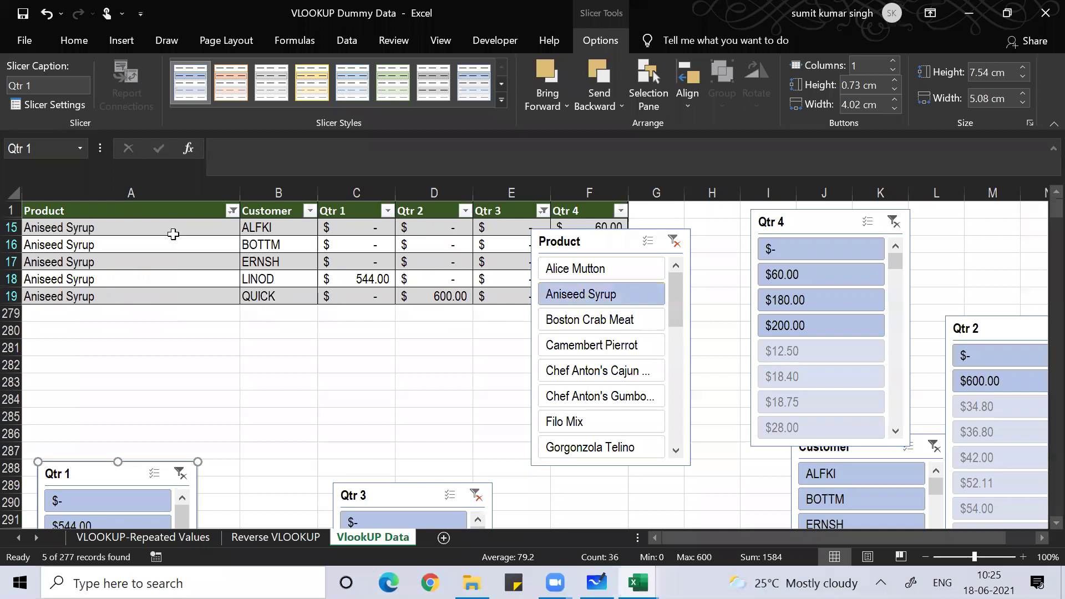
{"action": "left_click", "coordinate": [676, 451]}
{"action": "left_click", "coordinate": [676, 450]}
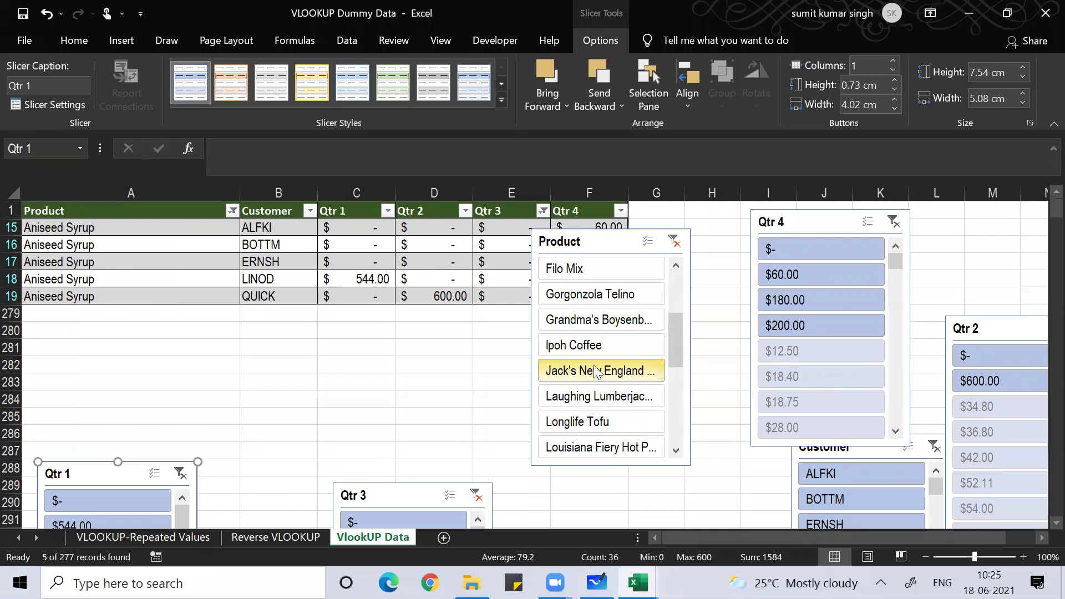
{"action": "left_click", "coordinate": [595, 371]}
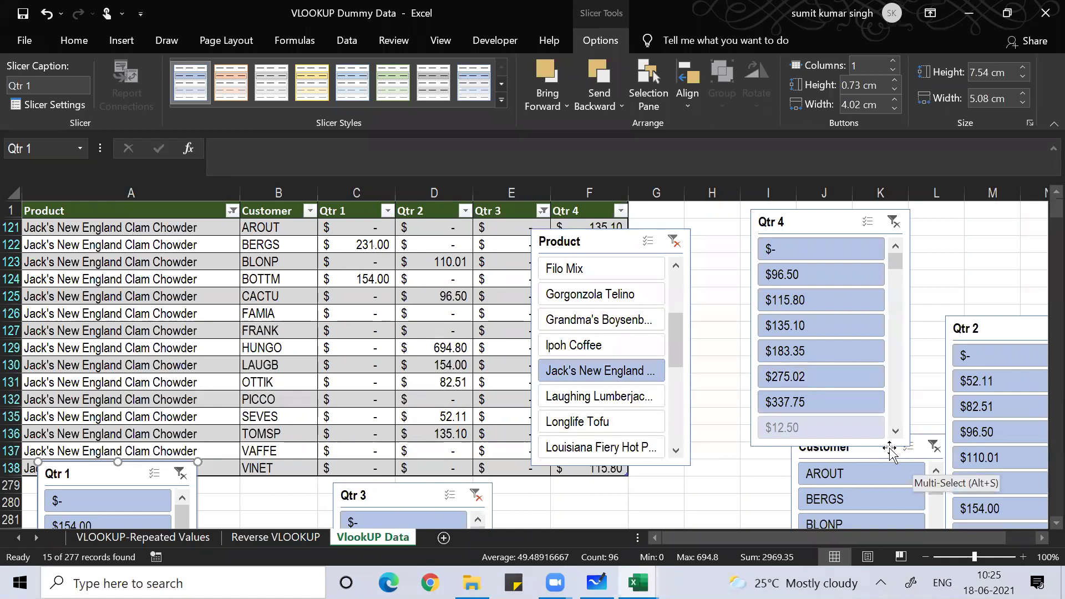
Place the Customer slicer beside Product, filter to customer BERGS, and clear the product filter
{"action": "mouse_move", "coordinate": [868, 448]}
{"action": "left_mouse_down"}
{"action": "mouse_move", "coordinate": [762, 456]}
{"action": "mouse_move", "coordinate": [393, 236]}
{"action": "left_mouse_up"}
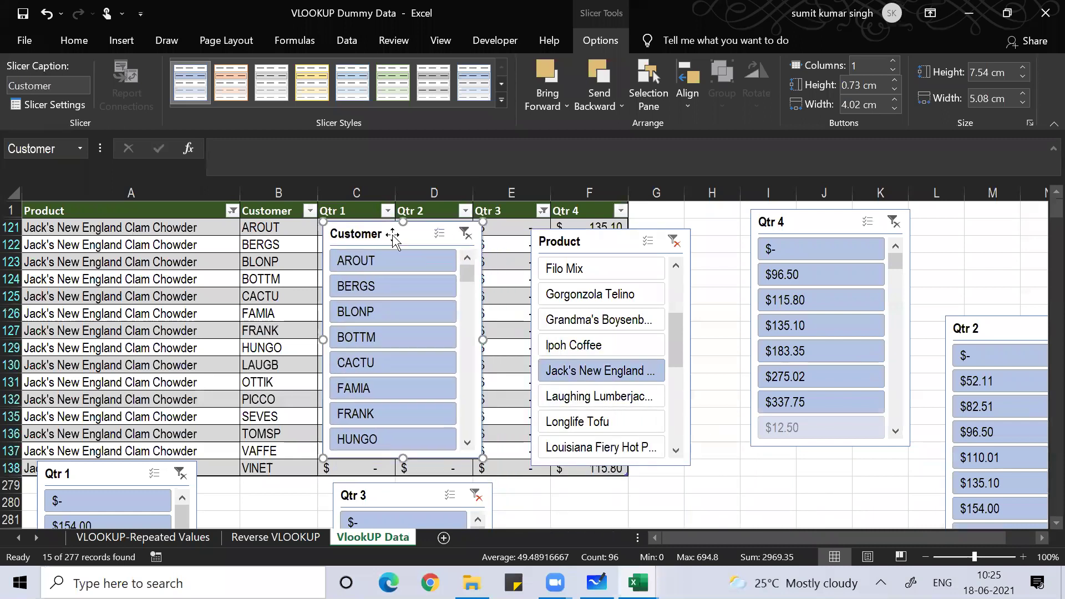
{"action": "left_click", "coordinate": [363, 265]}
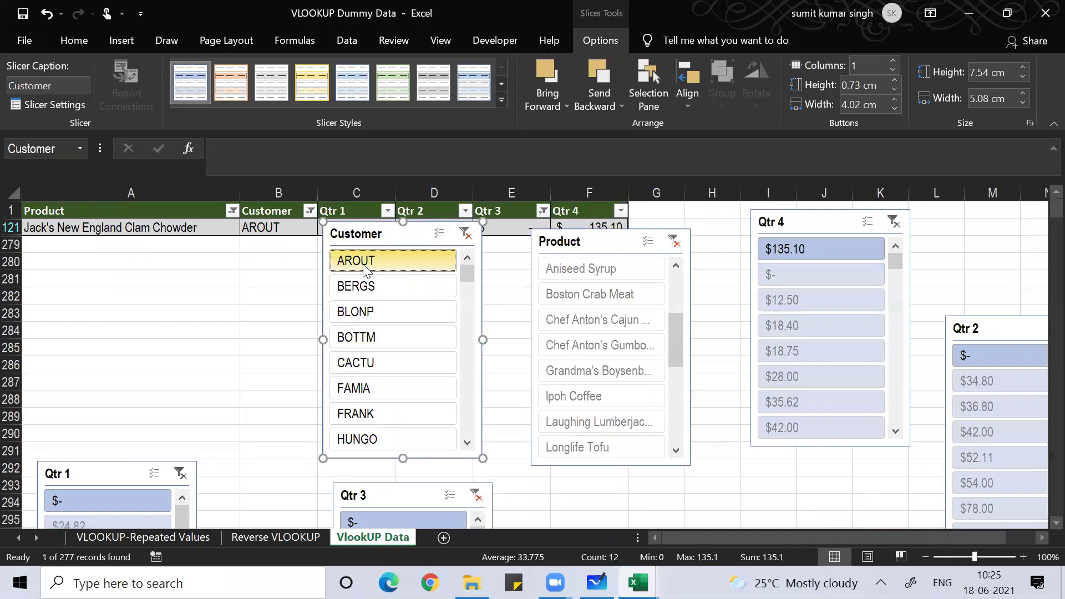
{"action": "left_click", "coordinate": [361, 291]}
{"action": "left_click", "coordinate": [670, 283]}
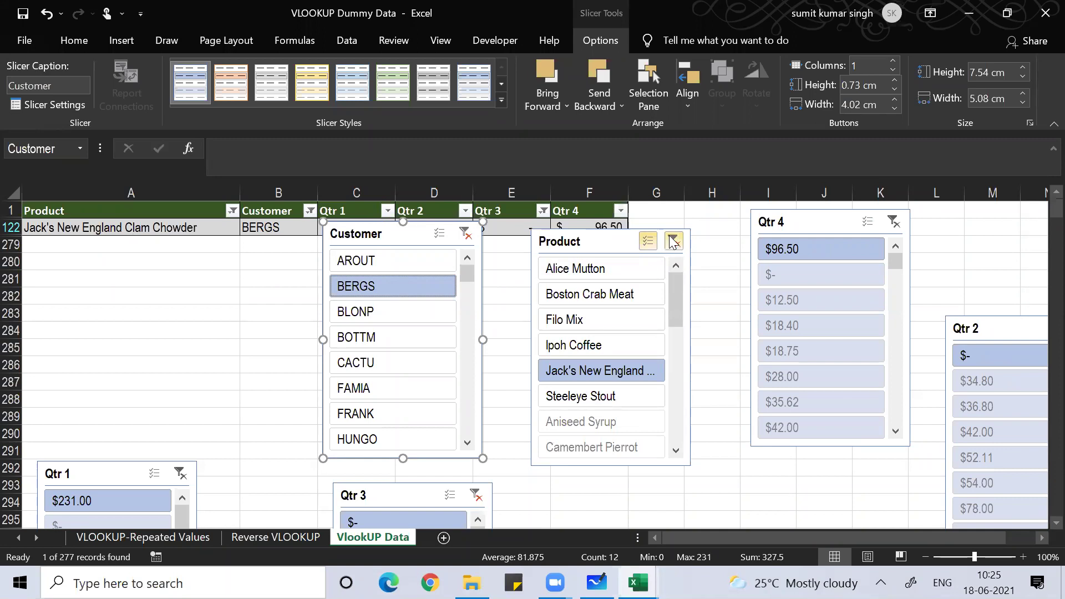
{"action": "left_click", "coordinate": [673, 242]}
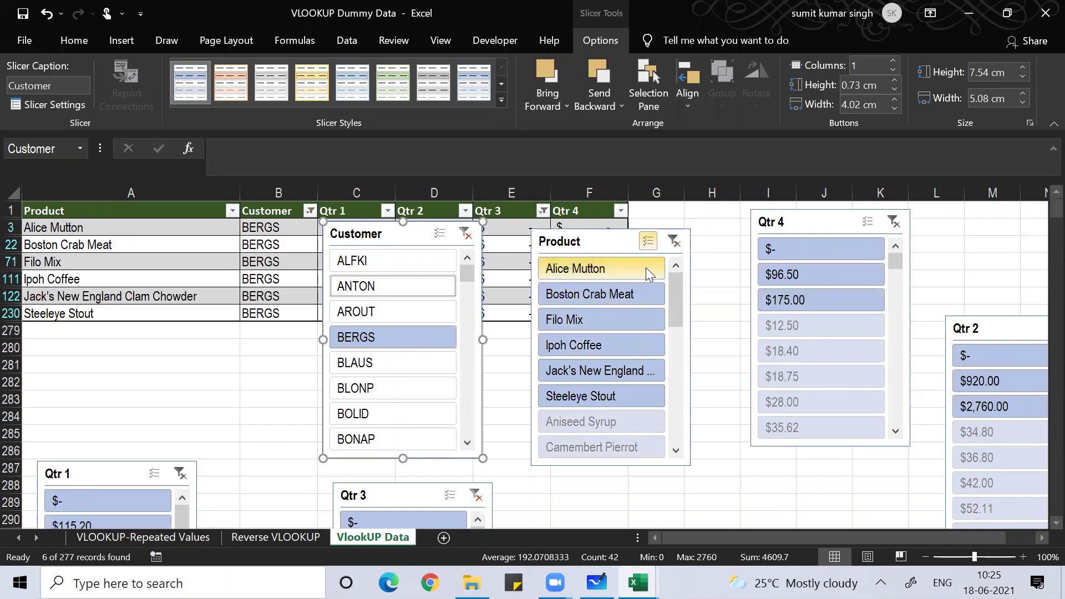
{"action": "mouse_move", "coordinate": [671, 294]}
{"action": "left_mouse_down"}
{"action": "mouse_move", "coordinate": [677, 420]}
{"action": "mouse_move", "coordinate": [683, 272]}
{"action": "left_mouse_up"}
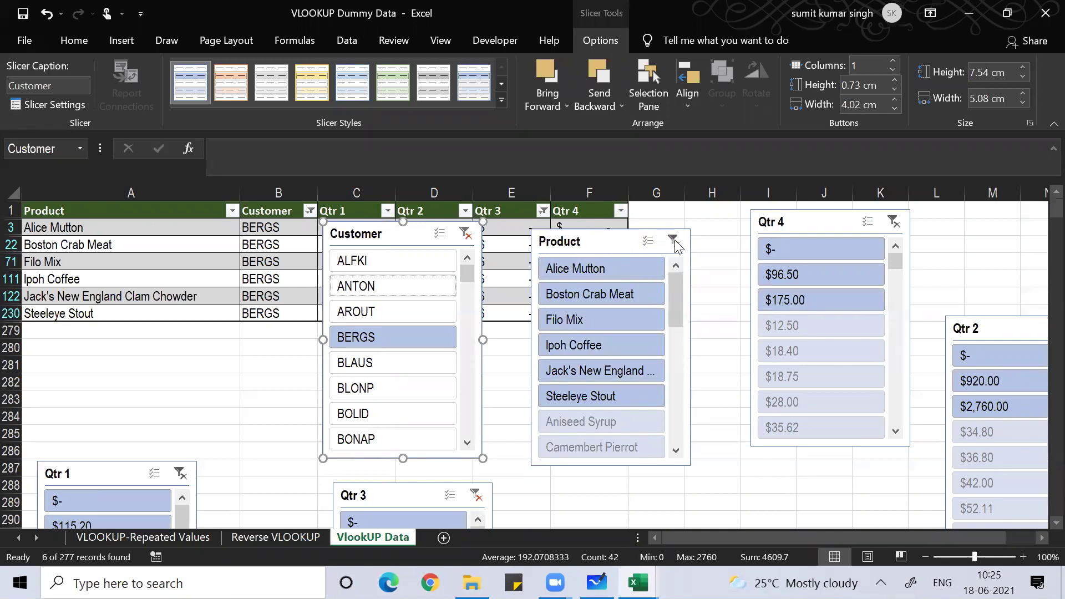
Turn on Multi-Select in the Product slicer, toggle several products, and move it out from behind Customer
{"action": "left_click", "coordinate": [675, 245]}
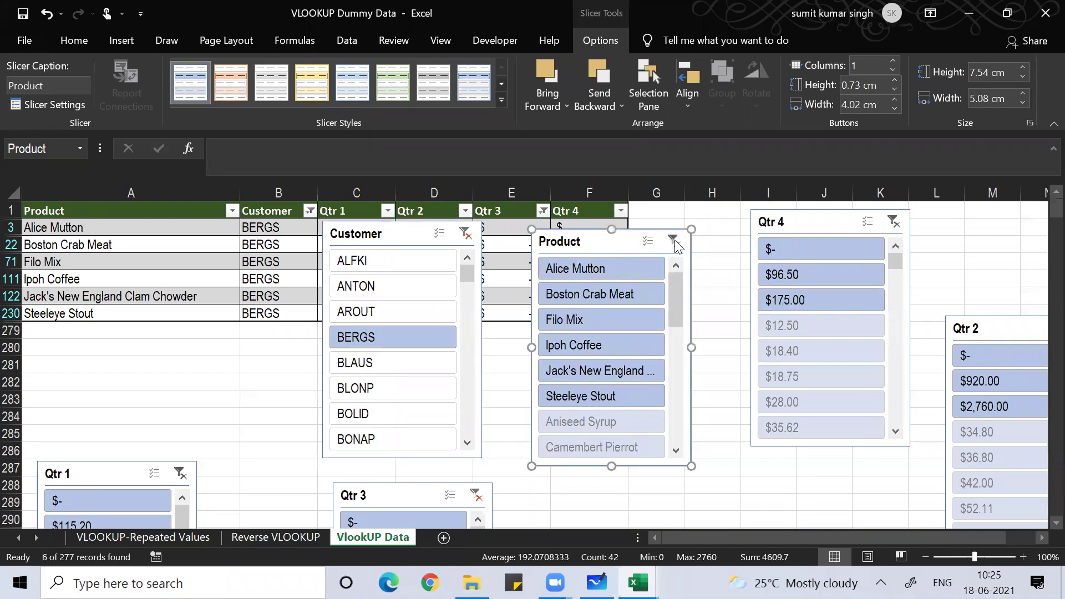
{"action": "left_click", "coordinate": [647, 245]}
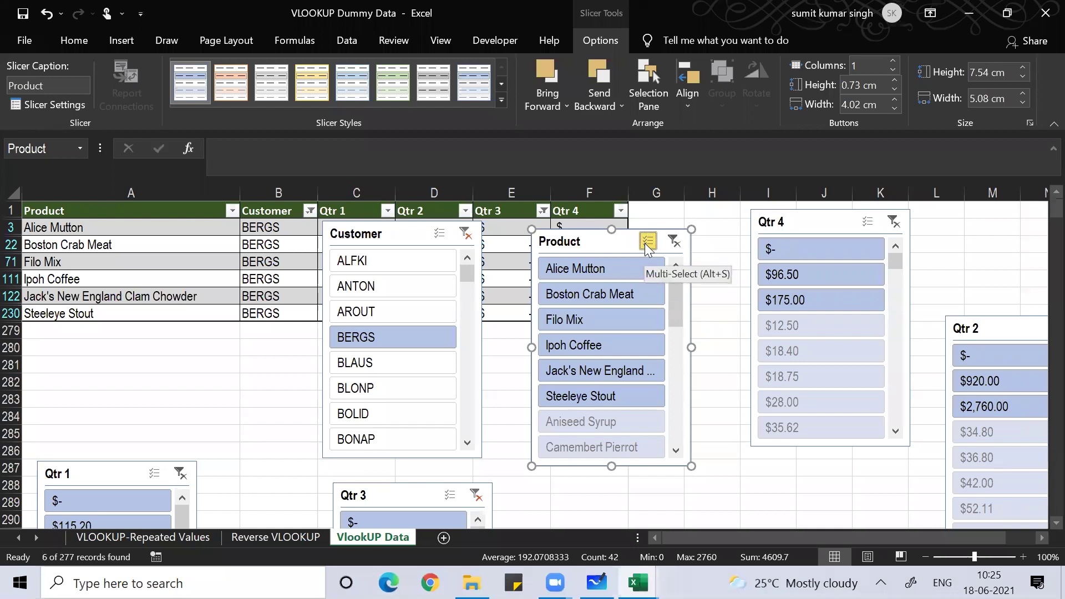
{"action": "left_click", "coordinate": [620, 419]}
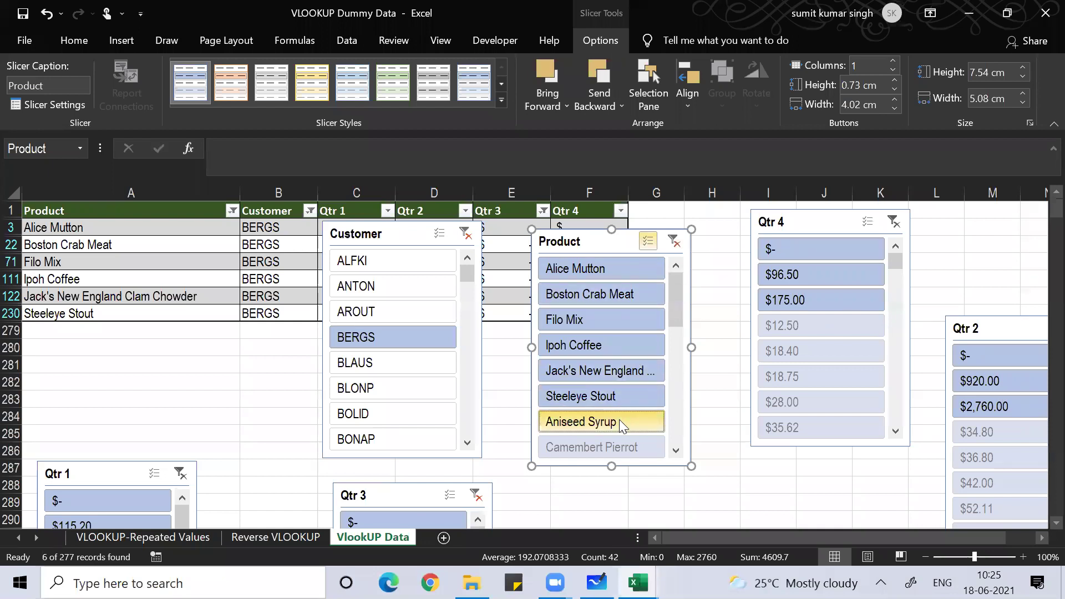
{"action": "left_click", "coordinate": [593, 427]}
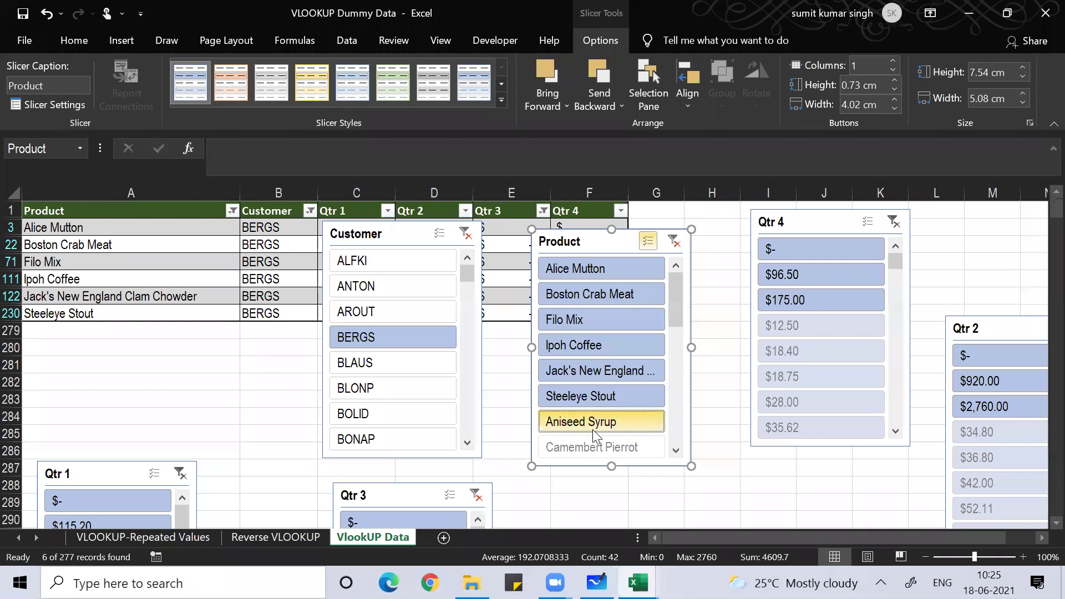
{"action": "left_click_drag", "start_coordinate": [676, 324], "coordinate": [667, 452]}
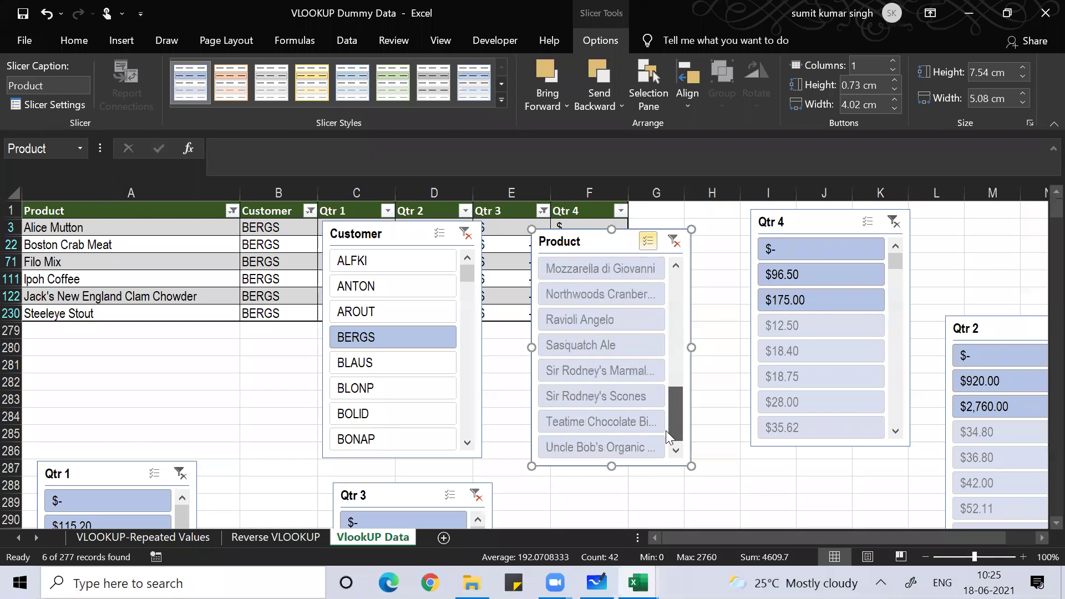
{"action": "left_click", "coordinate": [638, 447]}
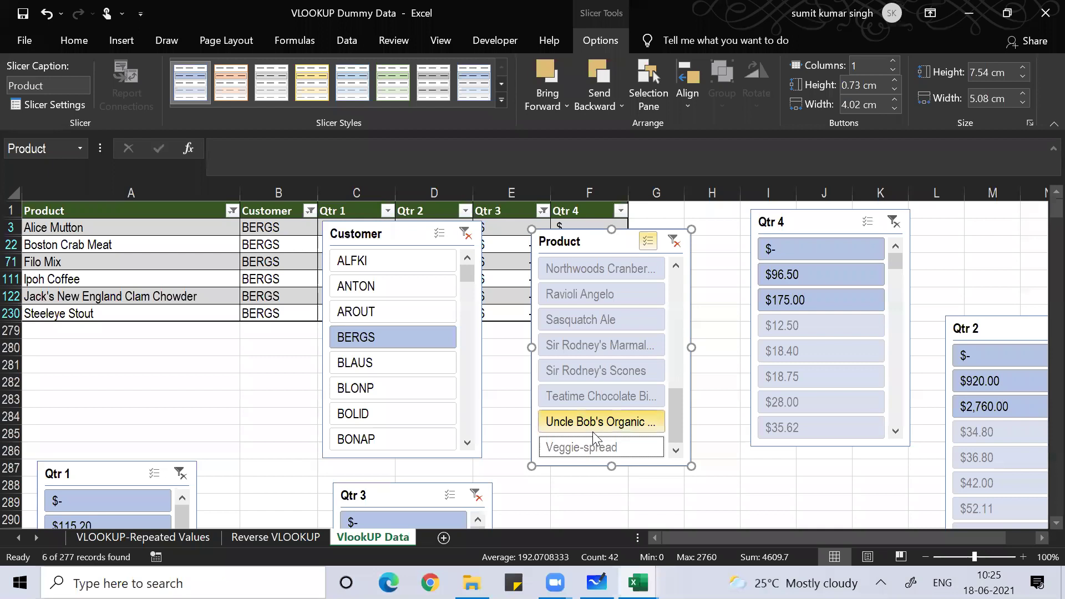
{"action": "left_click", "coordinate": [593, 432]}
{"action": "left_click_drag", "start_coordinate": [660, 281], "coordinate": [514, 277]}
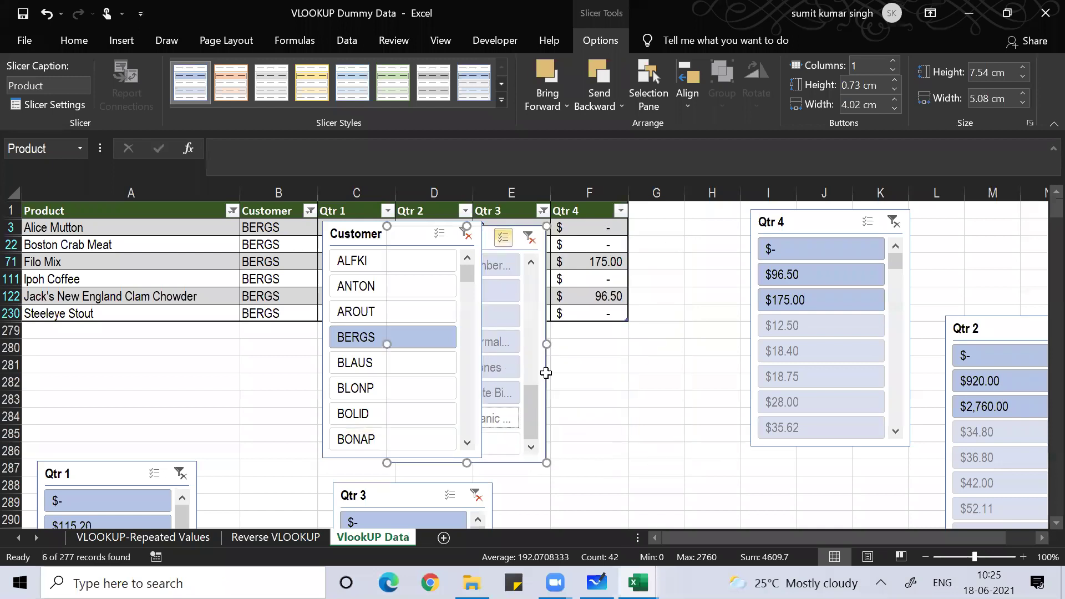
{"action": "left_click", "coordinate": [501, 236]}
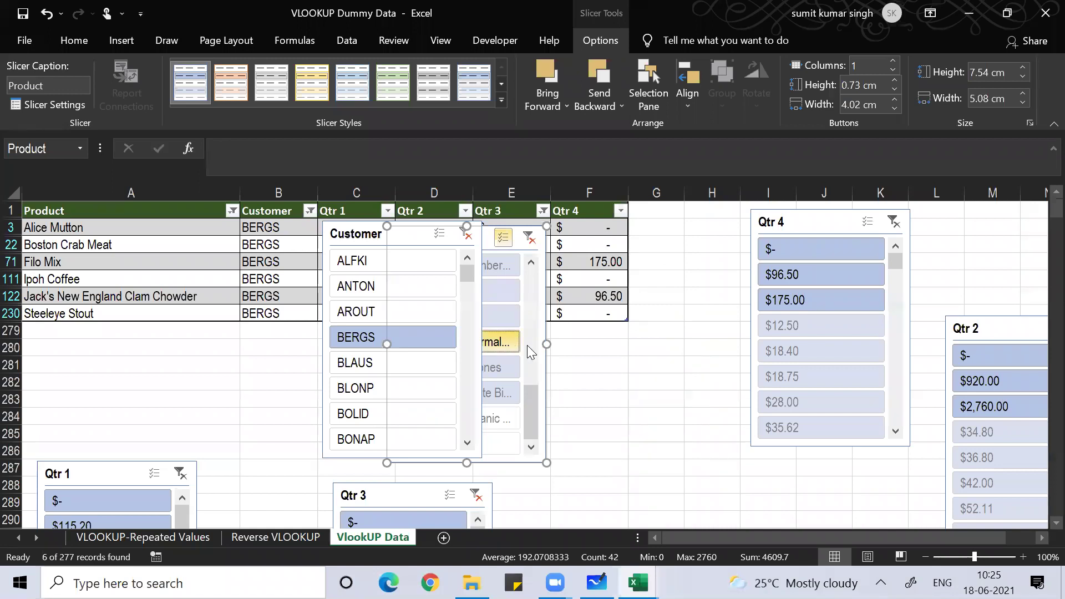
{"action": "left_click_drag", "start_coordinate": [542, 349], "coordinate": [719, 381]}
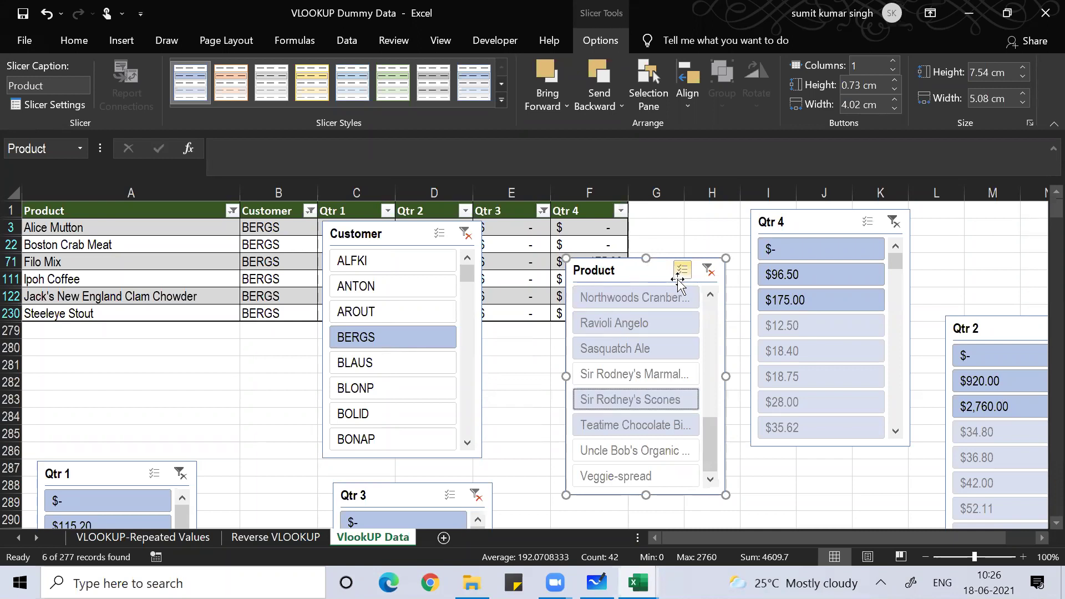
Try product filters Sasquatch Ale, Aniseed Syrup, Camembert Pierrot and Alice Mutton, then clear the customer filter
{"action": "left_click", "coordinate": [684, 270]}
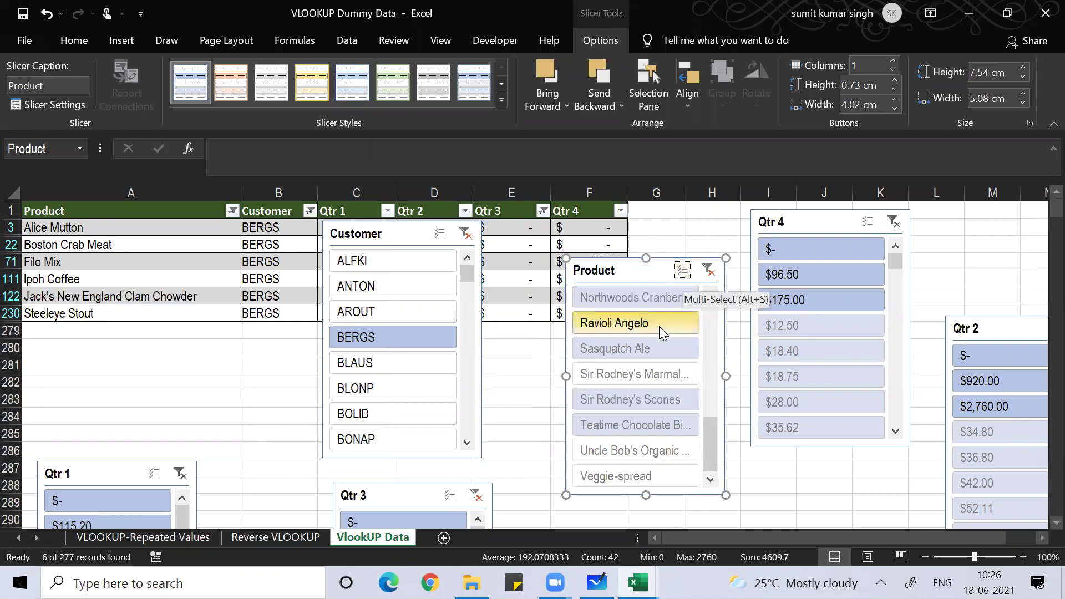
{"action": "left_click", "coordinate": [659, 343]}
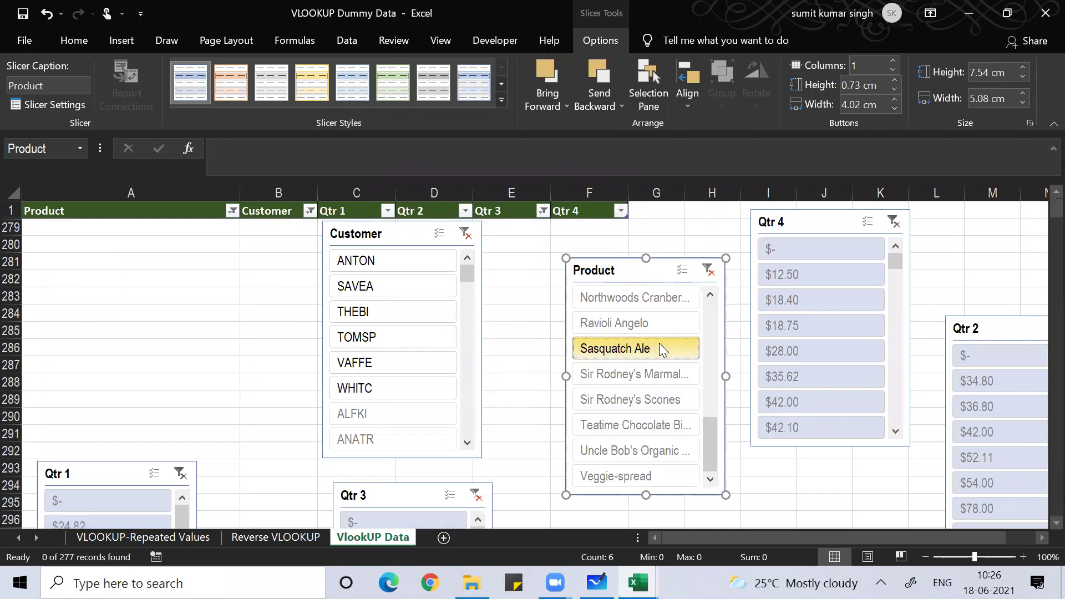
{"action": "left_click_drag", "start_coordinate": [703, 440], "coordinate": [698, 300]}
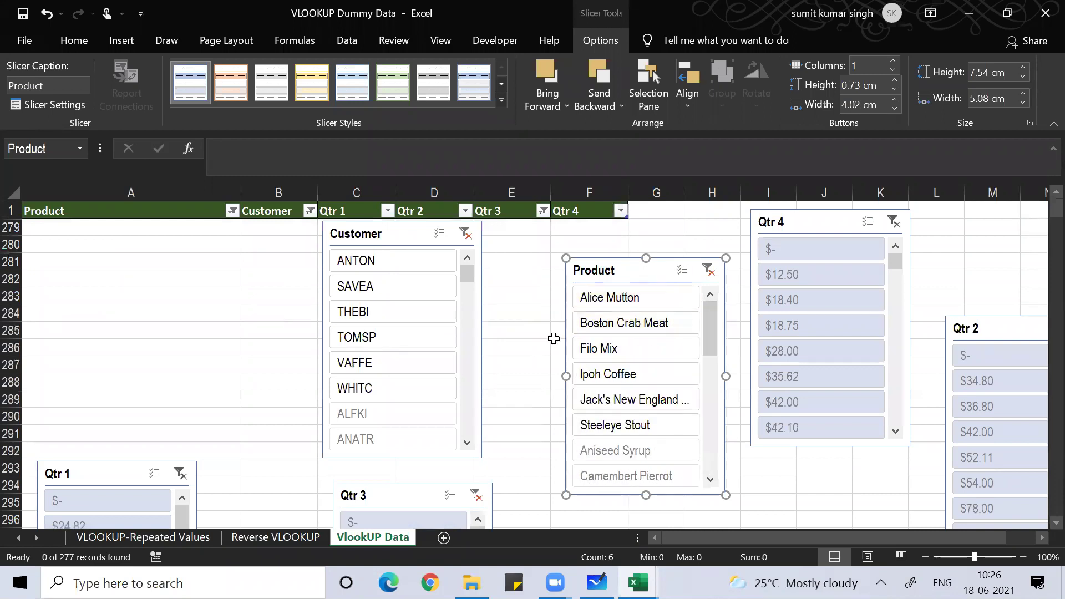
{"action": "left_click", "coordinate": [709, 271]}
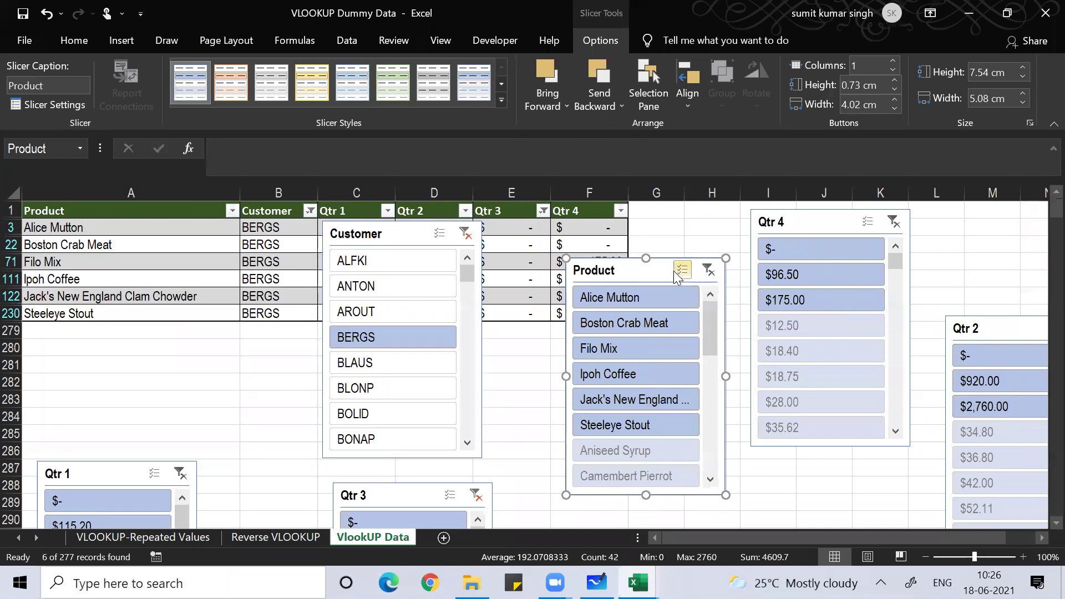
{"action": "left_click", "coordinate": [597, 452]}
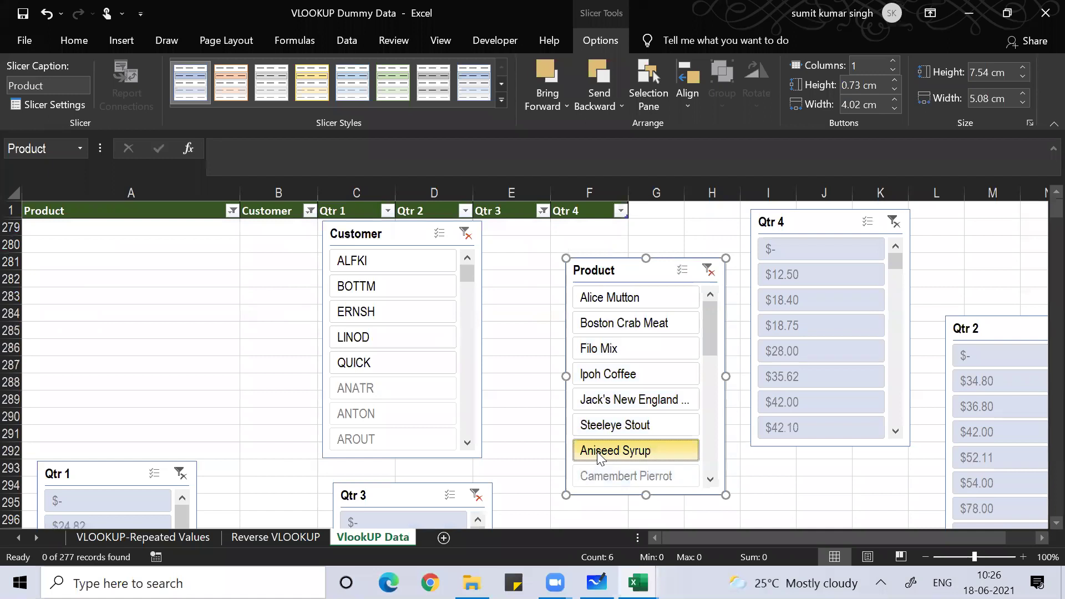
{"action": "left_click", "coordinate": [602, 479]}
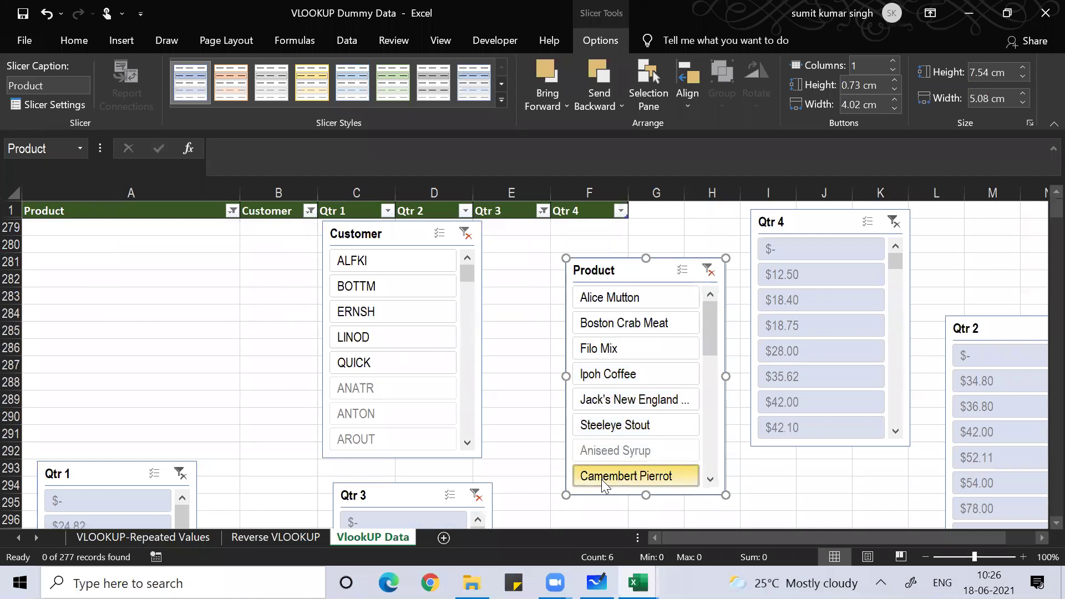
{"action": "left_click", "coordinate": [650, 309]}
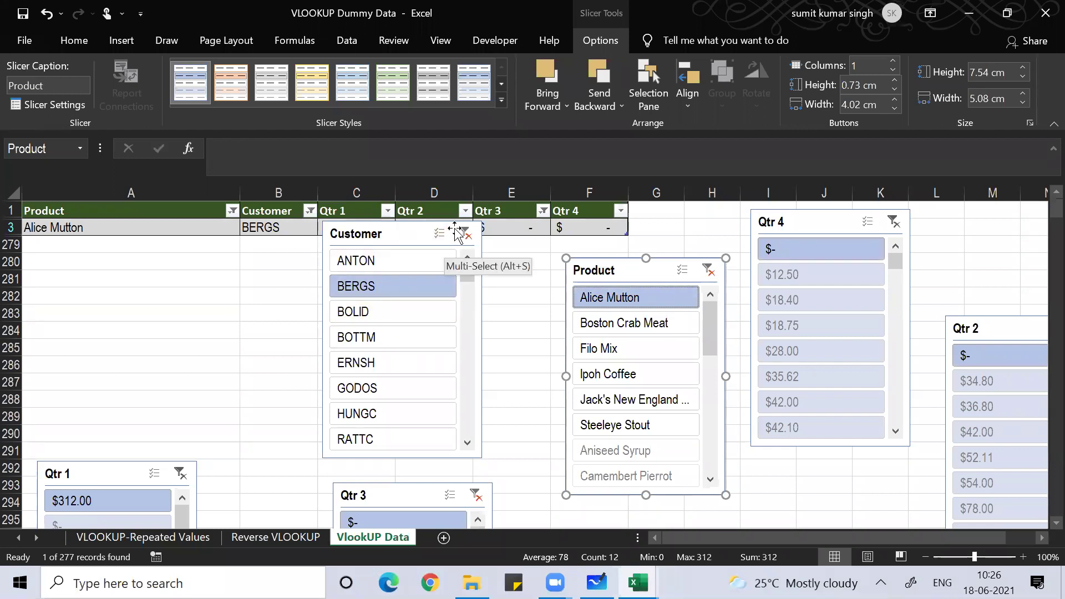
{"action": "left_click", "coordinate": [465, 234]}
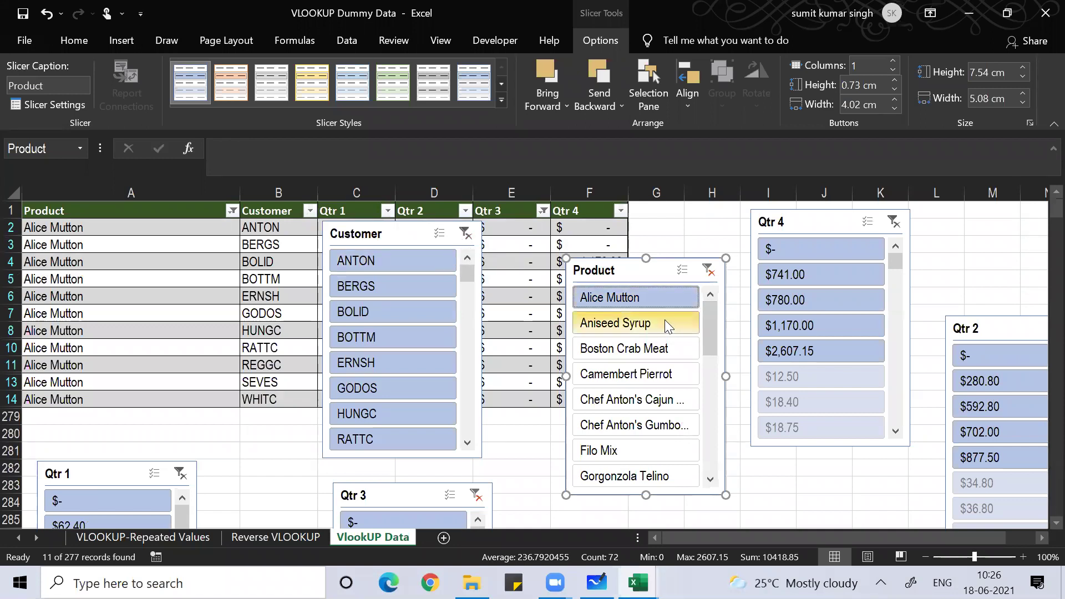
Step through Aniseed Syrup, Boston Crab Meat and the Chef Anton items to Filo Mix, then filter customer AROUT
{"action": "left_click", "coordinate": [644, 326]}
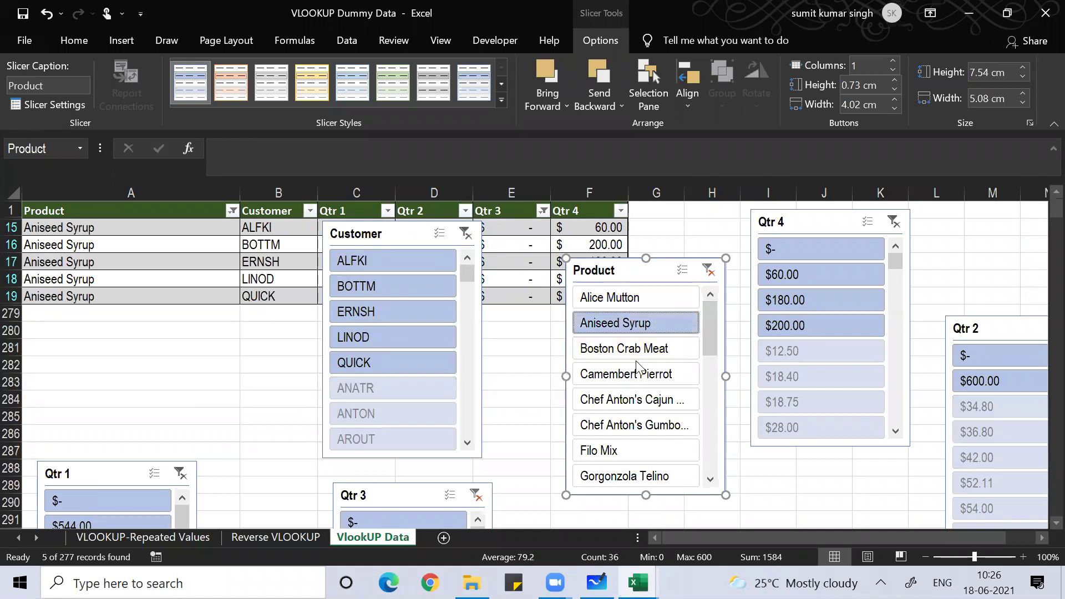
{"action": "left_click", "coordinate": [625, 349]}
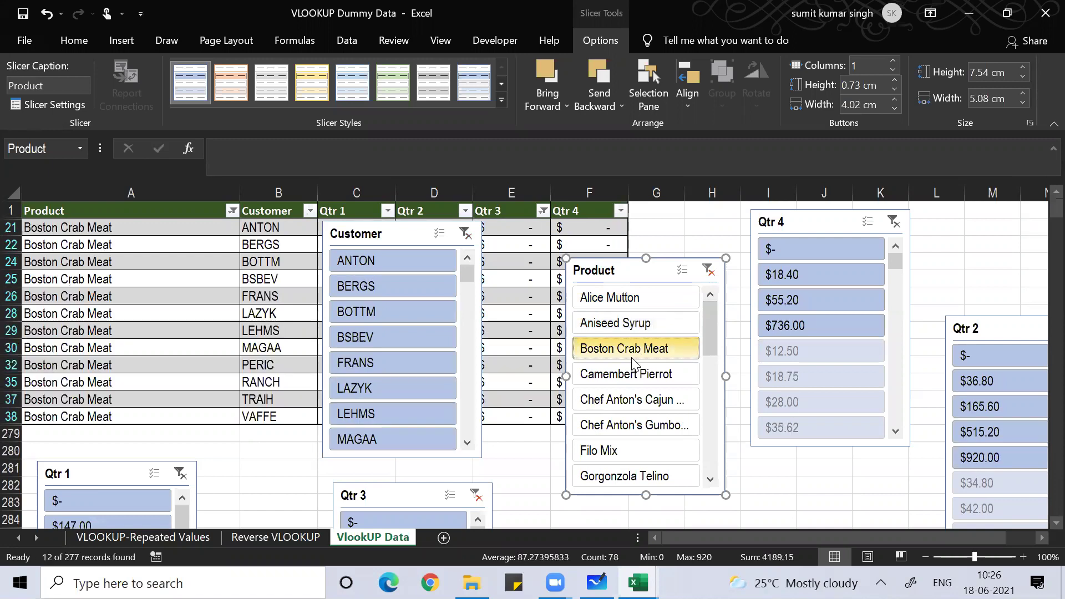
{"action": "left_click", "coordinate": [640, 401]}
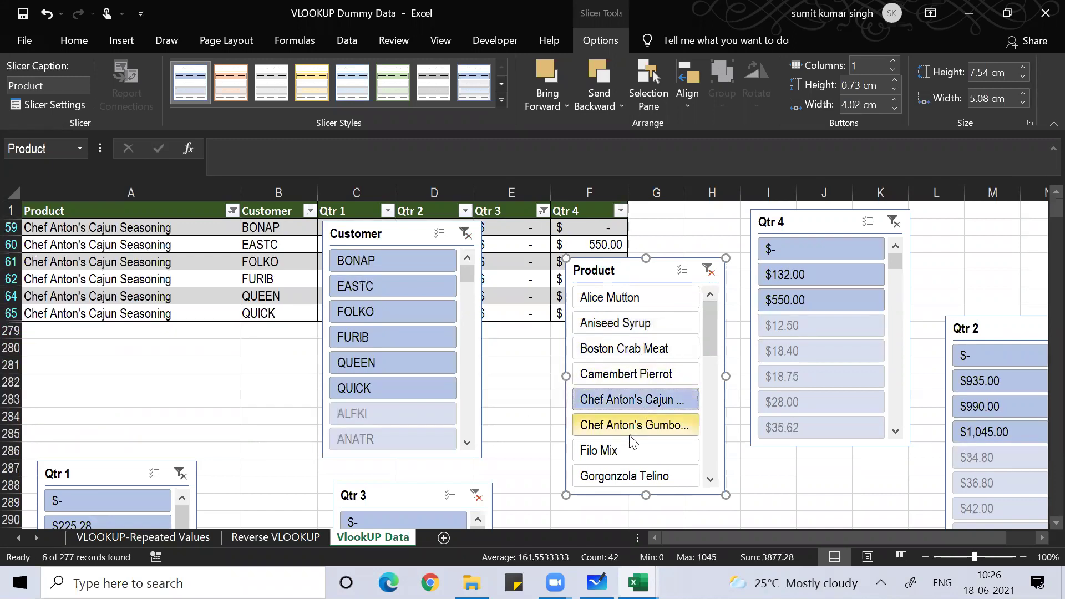
{"action": "left_click", "coordinate": [632, 426]}
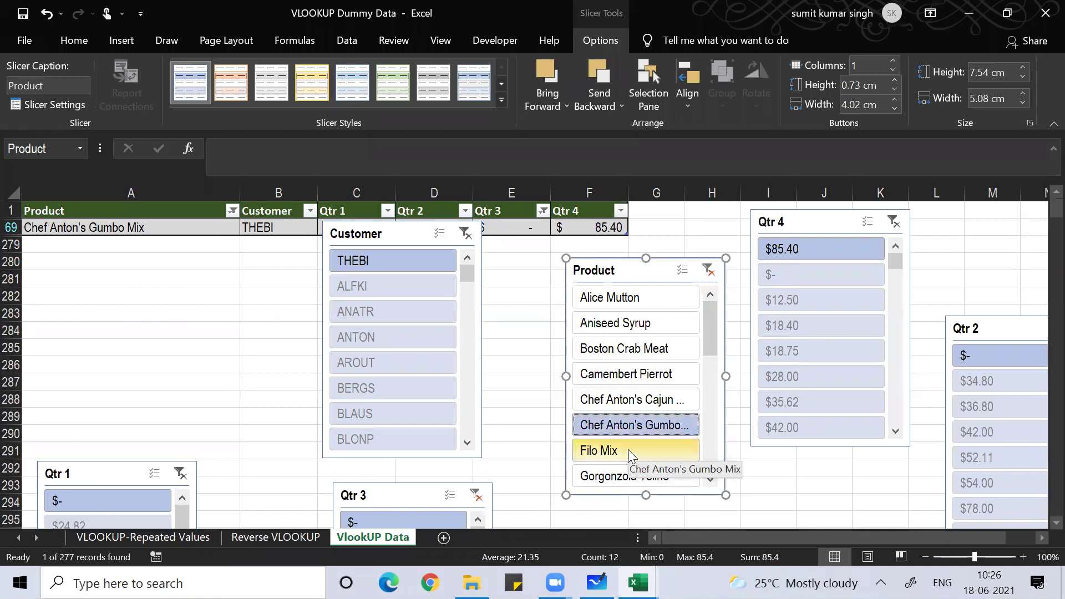
{"action": "left_click", "coordinate": [629, 451]}
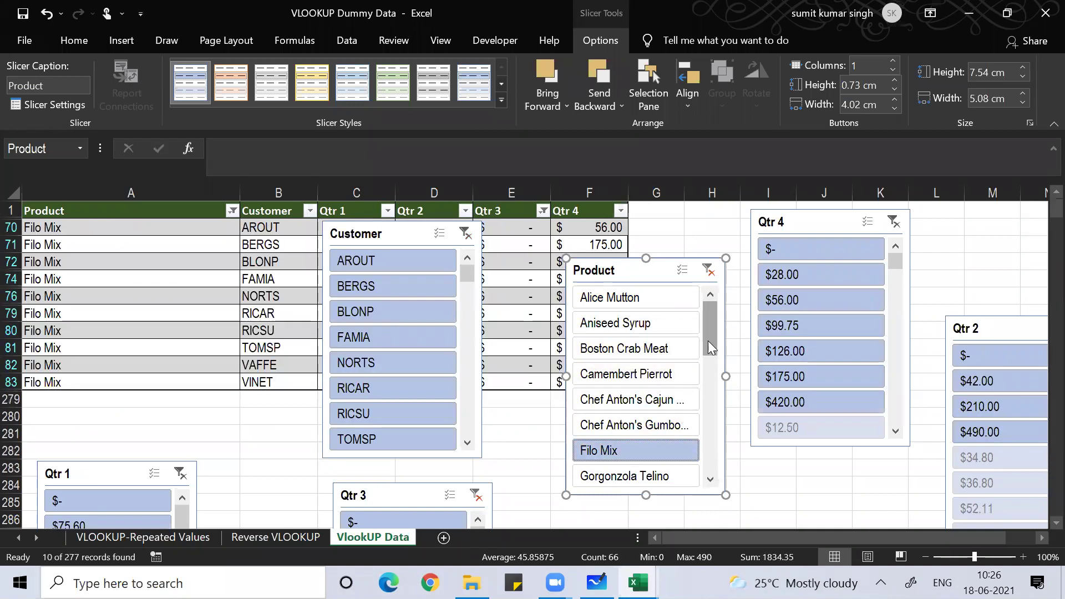
{"action": "left_click_drag", "start_coordinate": [709, 345], "coordinate": [695, 482]}
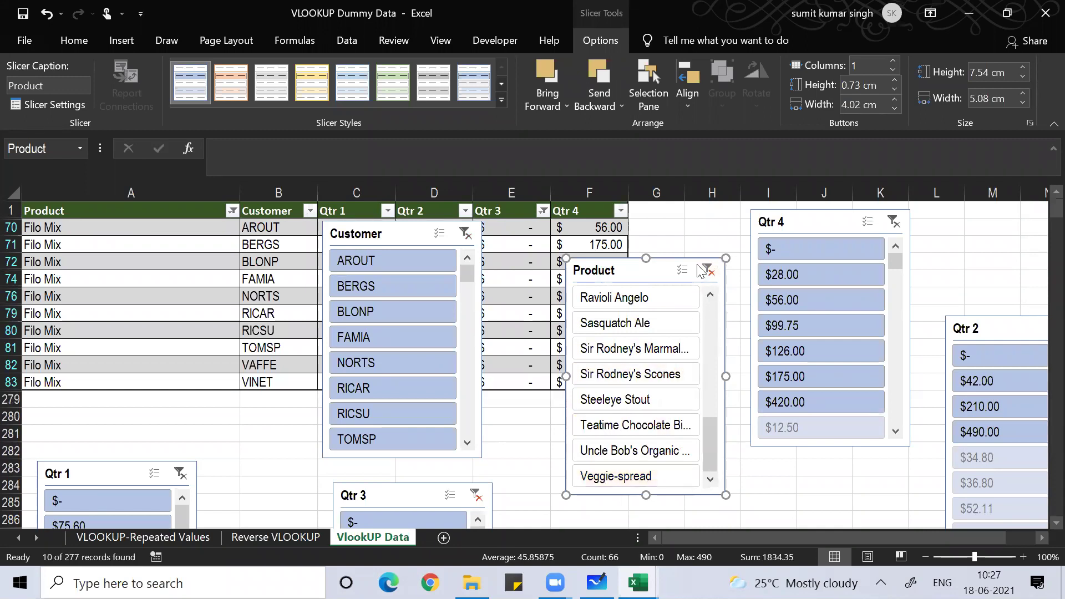
{"action": "left_click", "coordinate": [415, 262]}
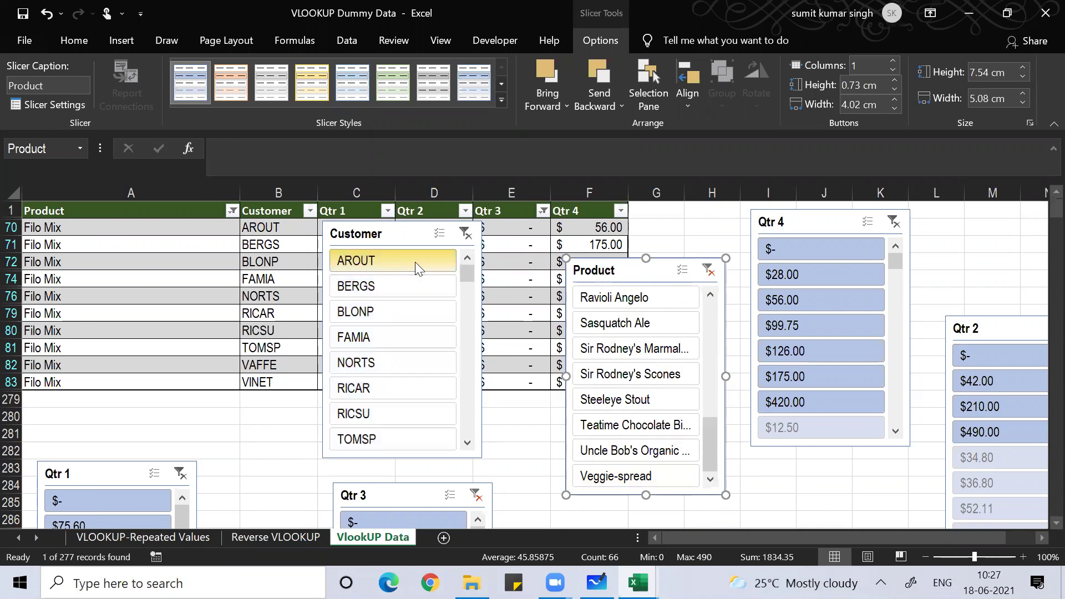
{"action": "left_click", "coordinate": [53, 103]}
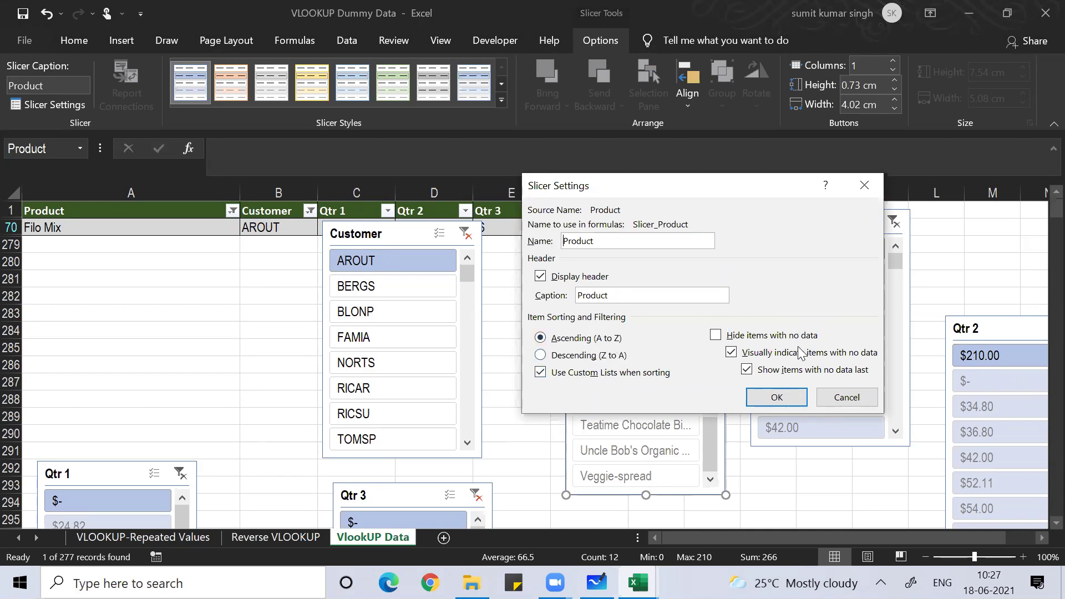
{"action": "left_click", "coordinate": [827, 398]}
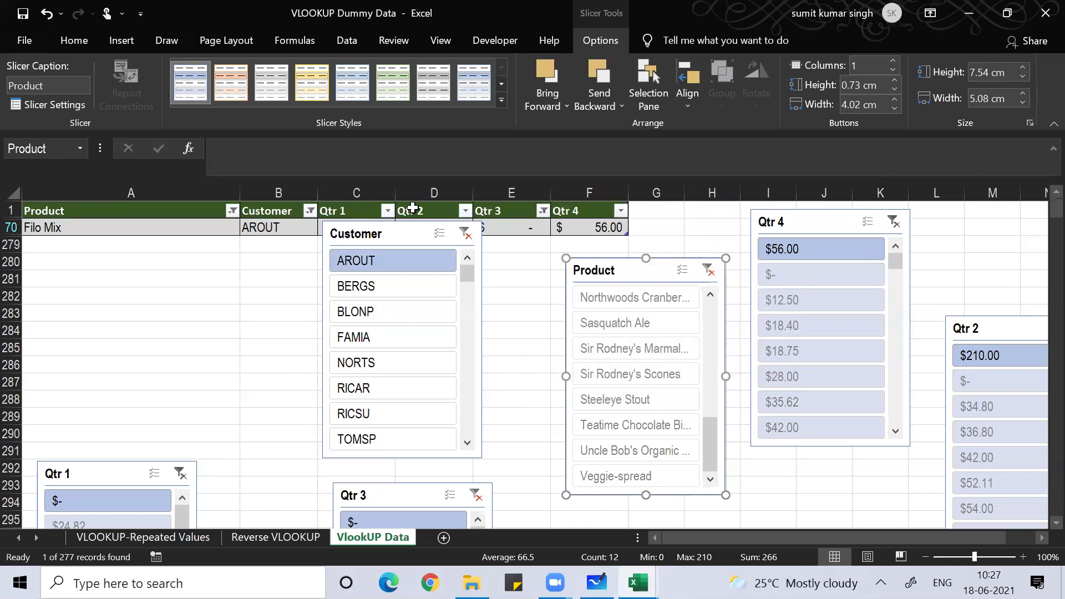
Delete the Customer, Product and Qtr 4 slicers
{"action": "left_click", "coordinate": [409, 233]}
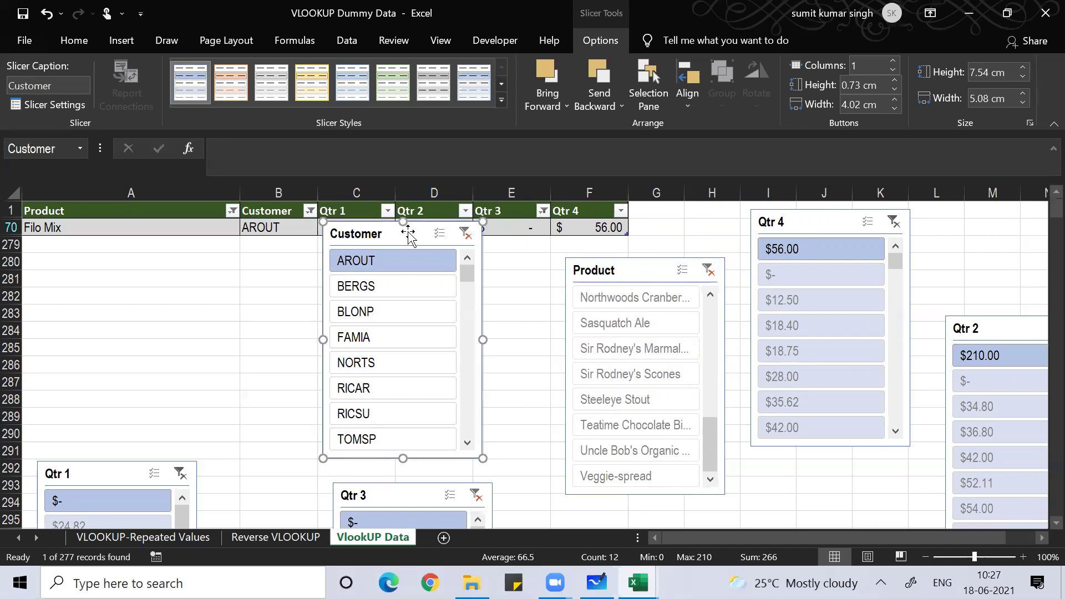
{"action": "key", "text": "Delete"}
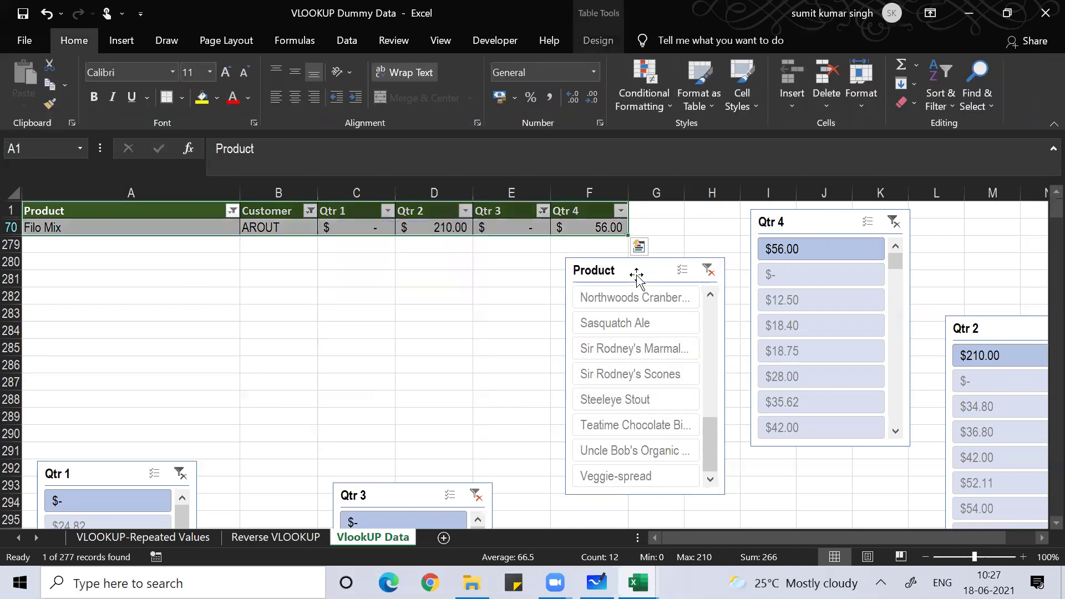
{"action": "left_click", "coordinate": [644, 275]}
{"action": "key", "text": "Delete"}
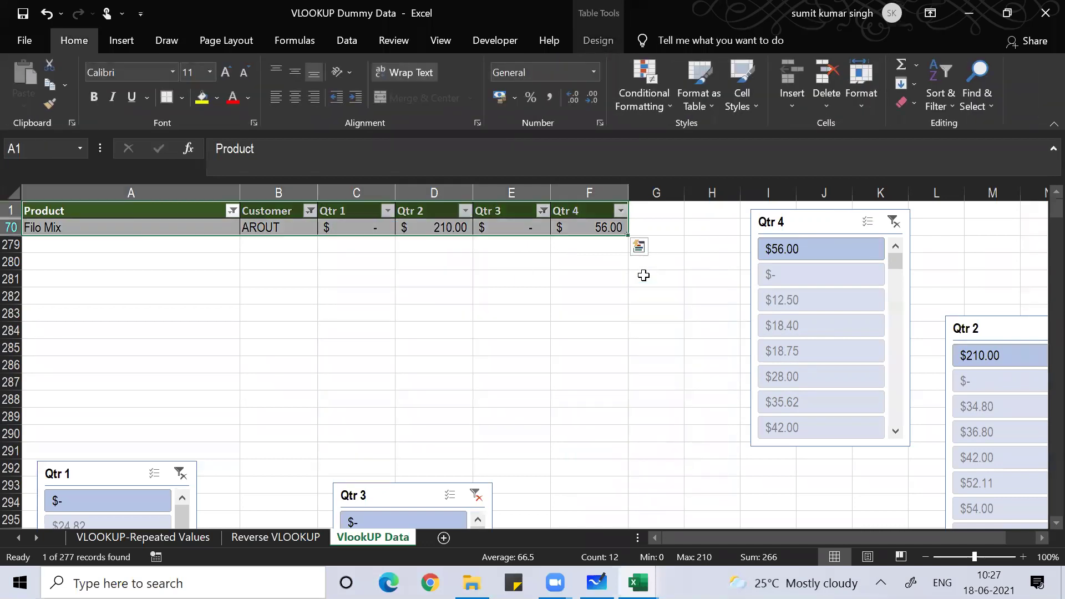
{"action": "left_click", "coordinate": [807, 217]}
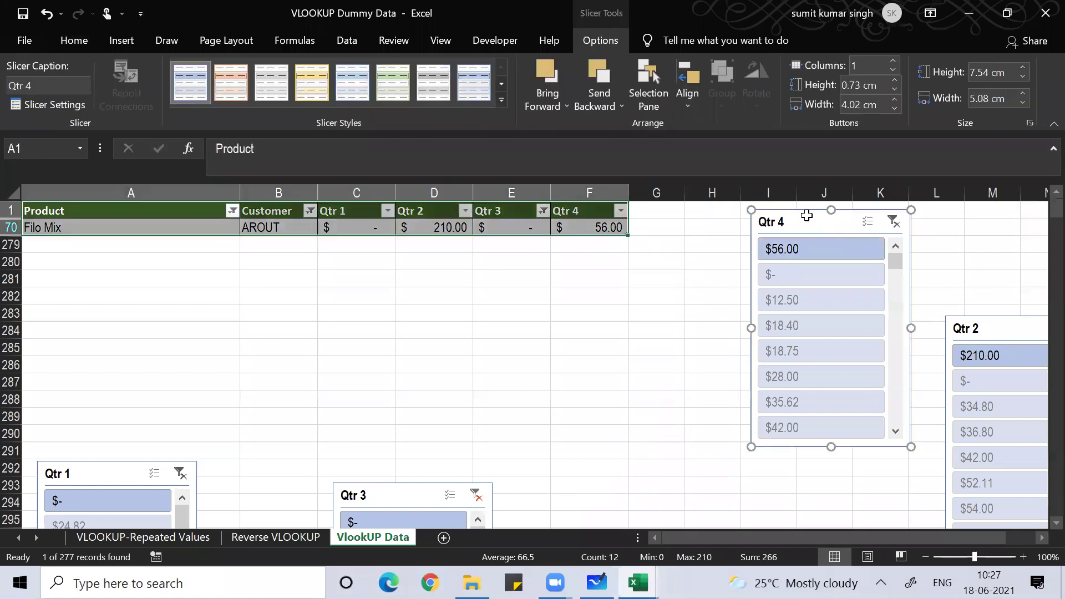
{"action": "key", "text": "Delete"}
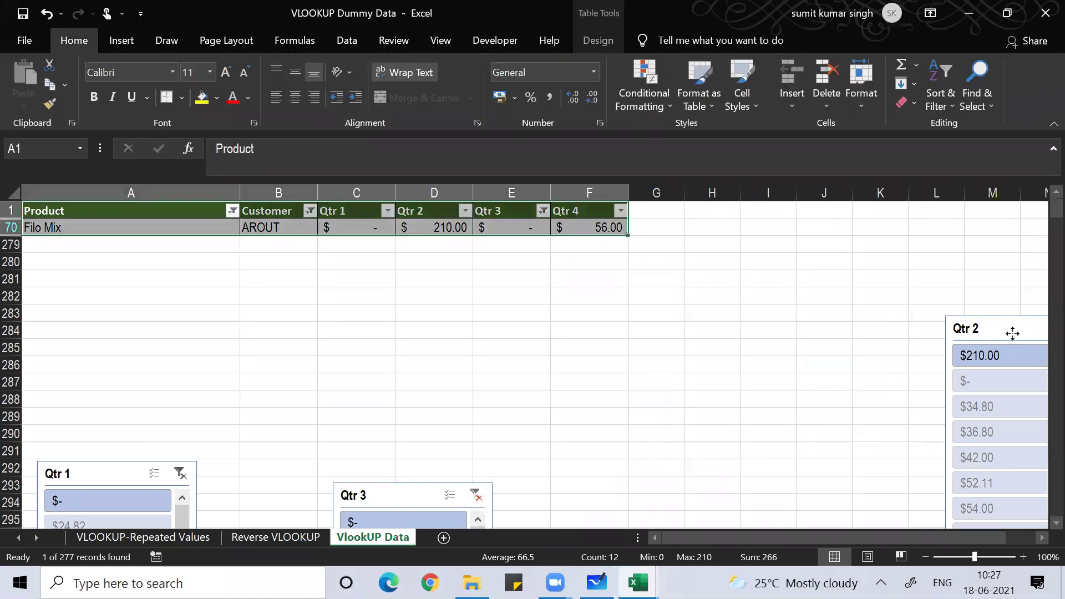
Delete the Qtr 2, Qtr 3 and Qtr 1 slicers and turn off the table's filter buttons
{"action": "left_click", "coordinate": [1013, 334]}
{"action": "key", "text": "Delete"}
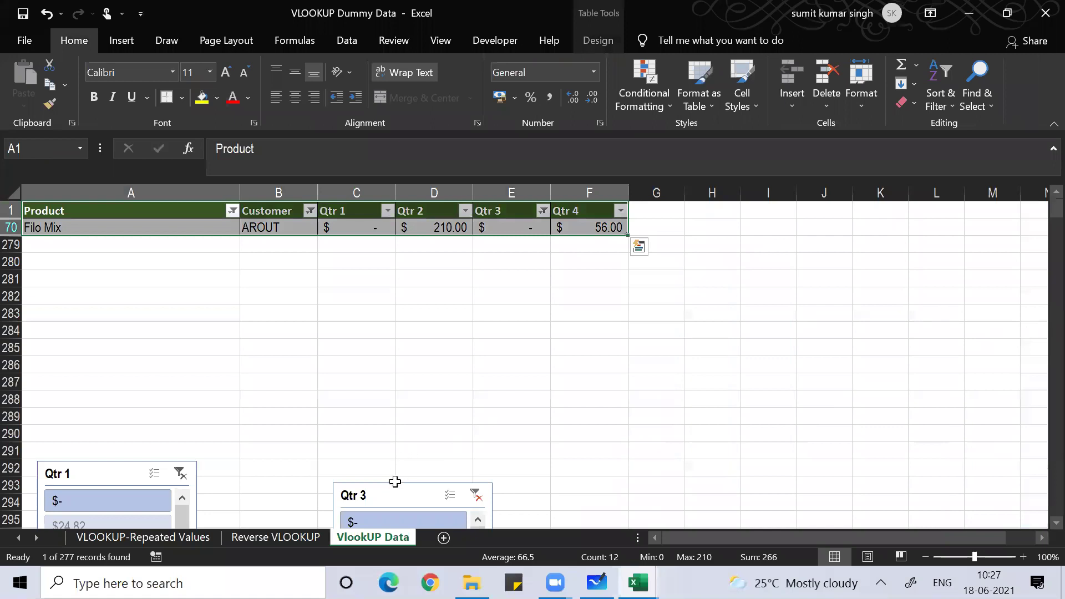
{"action": "left_click", "coordinate": [395, 488]}
{"action": "key", "text": "Delete"}
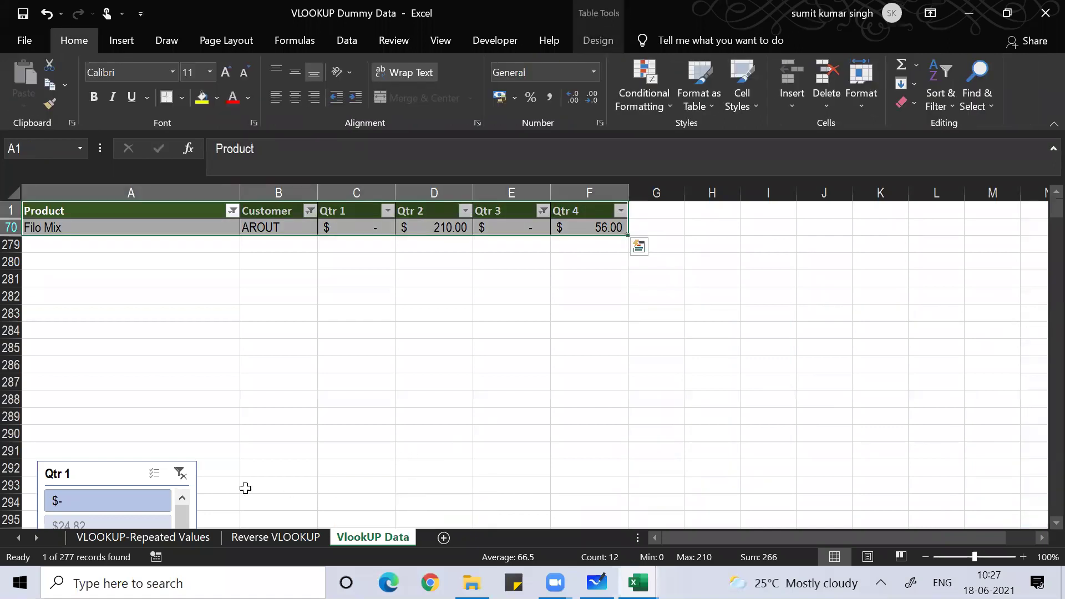
{"action": "left_click", "coordinate": [125, 473]}
{"action": "key", "text": "Delete"}
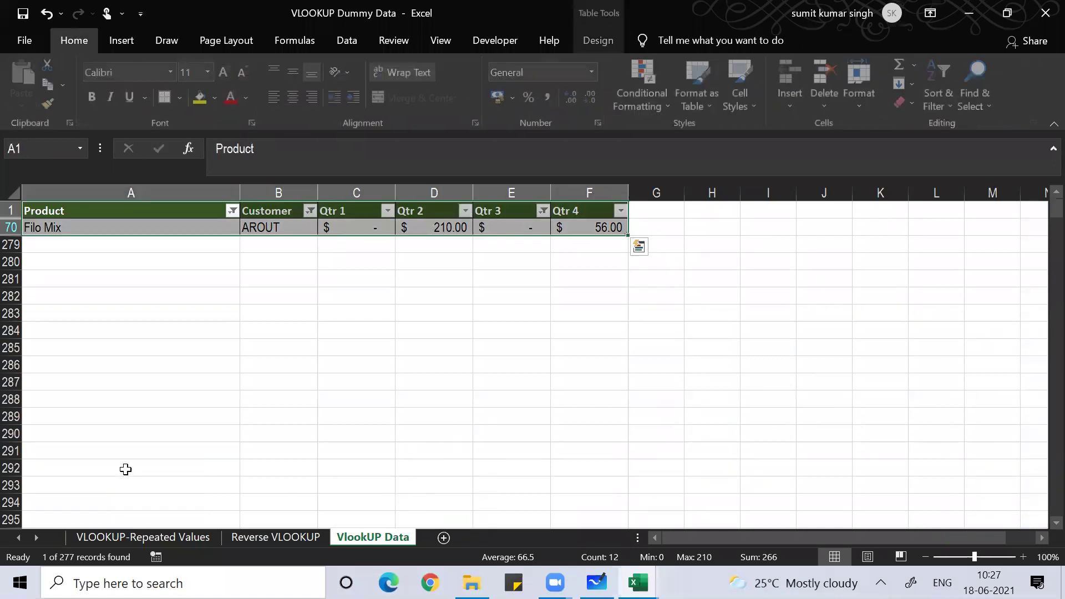
{"action": "left_click", "coordinate": [173, 228]}
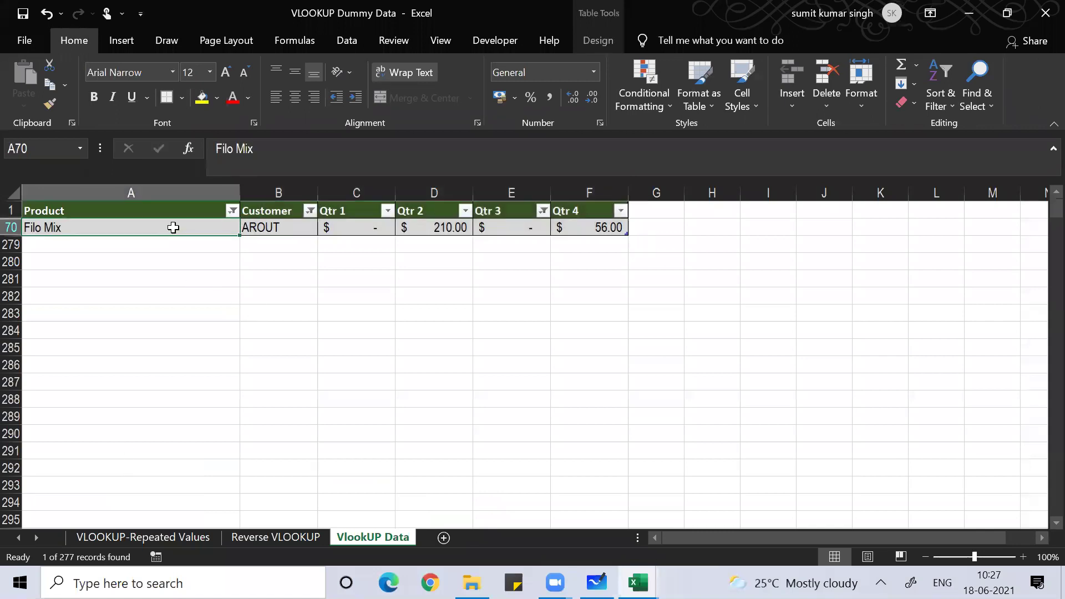
{"action": "key", "text": "ctrl+shift+l"}
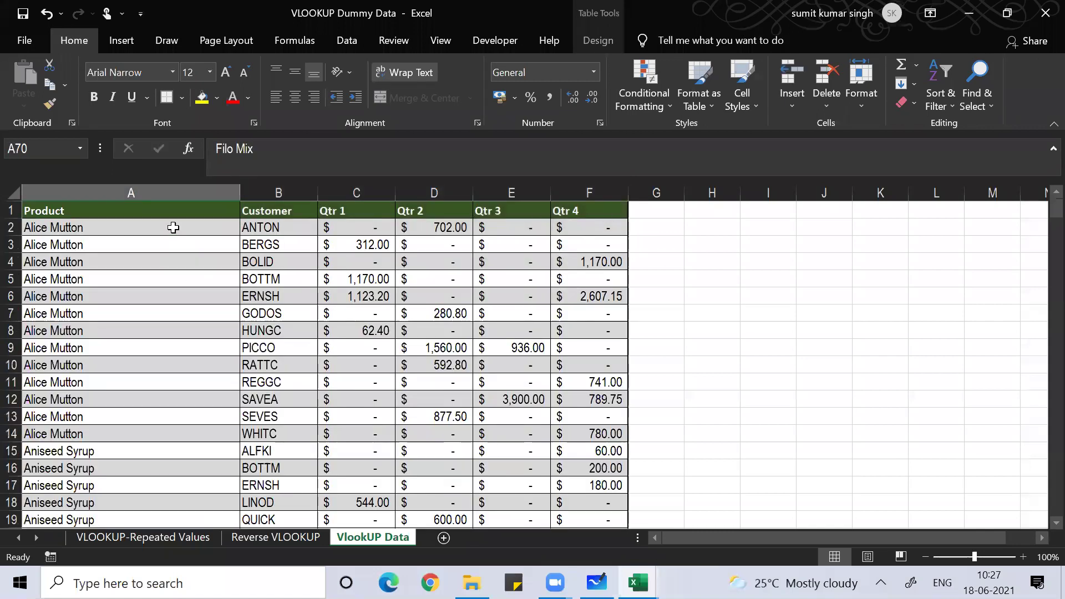
Start a PivotTable from Table1 via Insert > PivotTable, targeting a new worksheet
{"action": "left_click", "coordinate": [141, 262]}
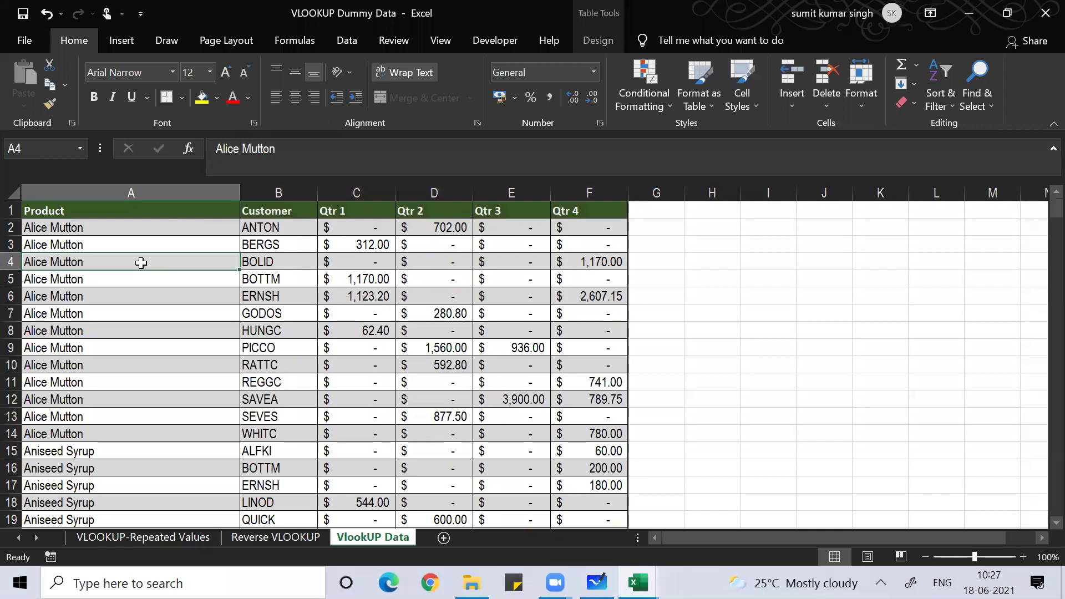
{"action": "left_click", "coordinate": [100, 292]}
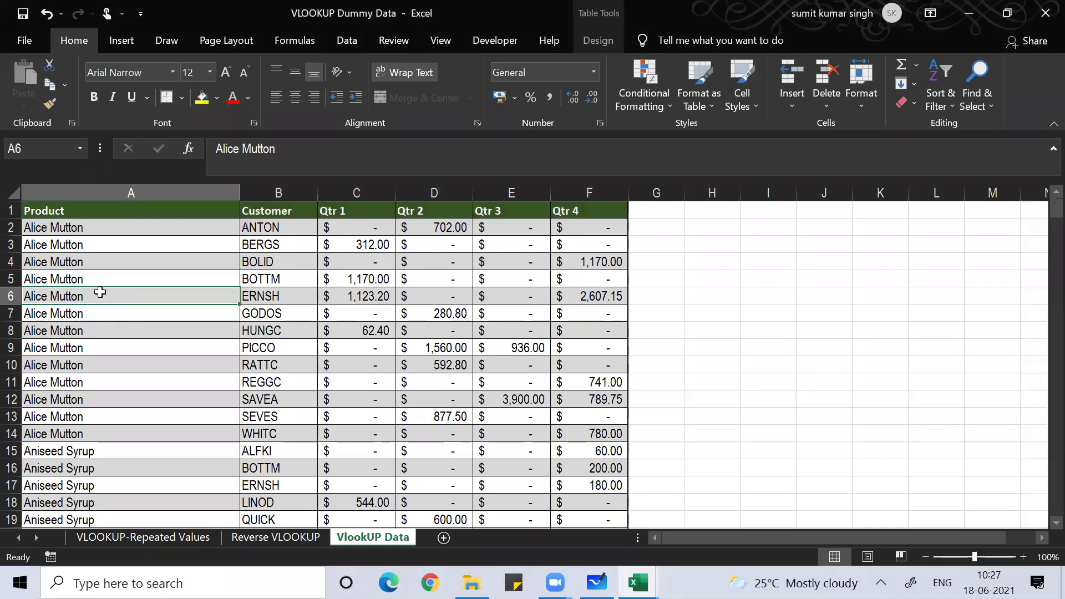
{"action": "left_click", "coordinate": [123, 40]}
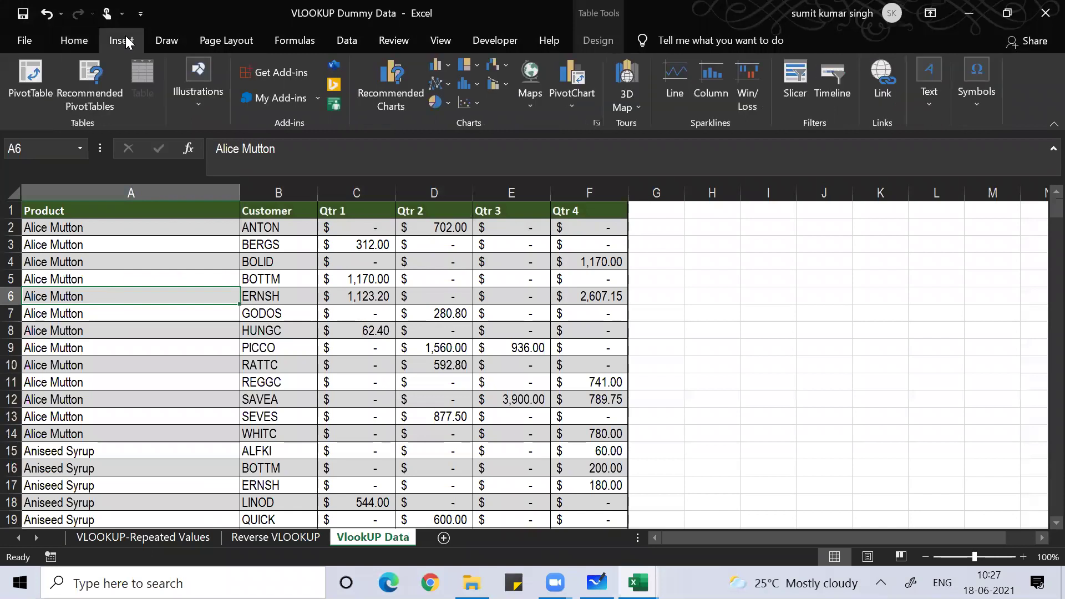
{"action": "left_click", "coordinate": [29, 73]}
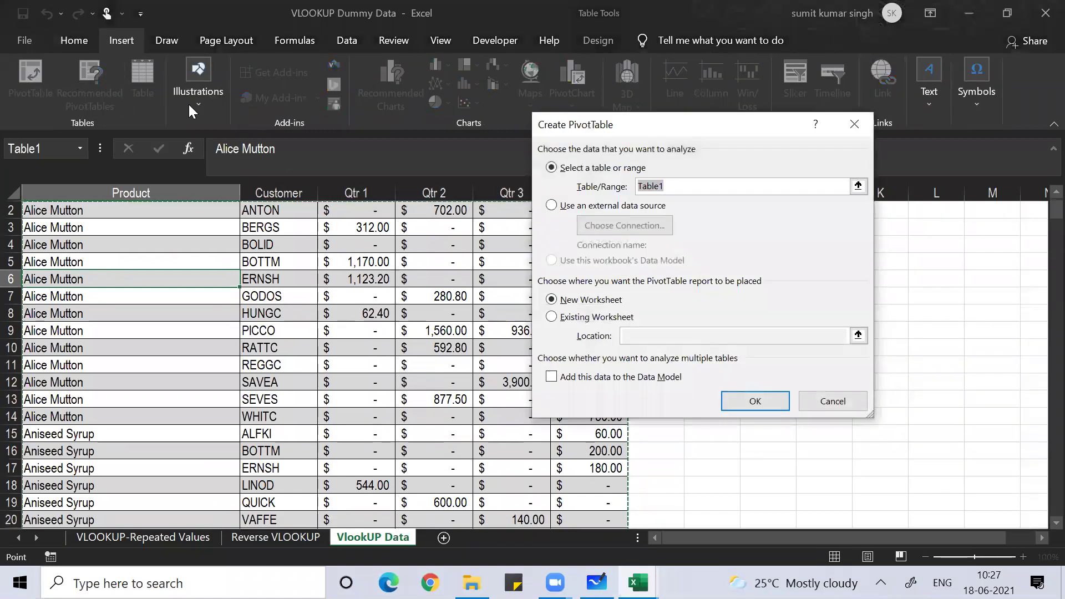
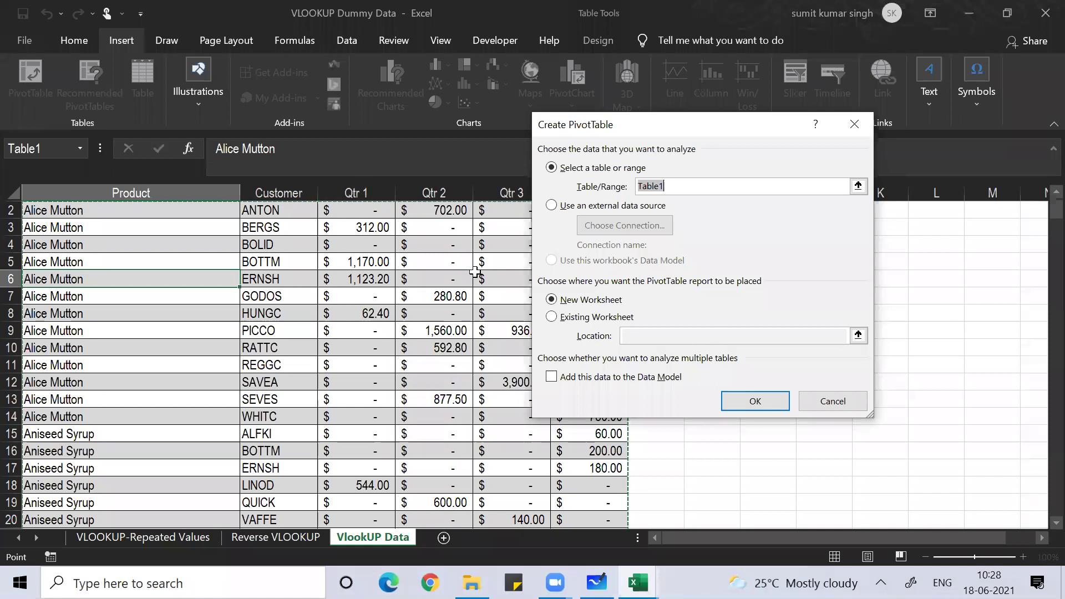
Place PivotTable1 from Table1 at cell L3 of the existing VlookUP Data sheet
{"action": "left_click", "coordinate": [584, 318]}
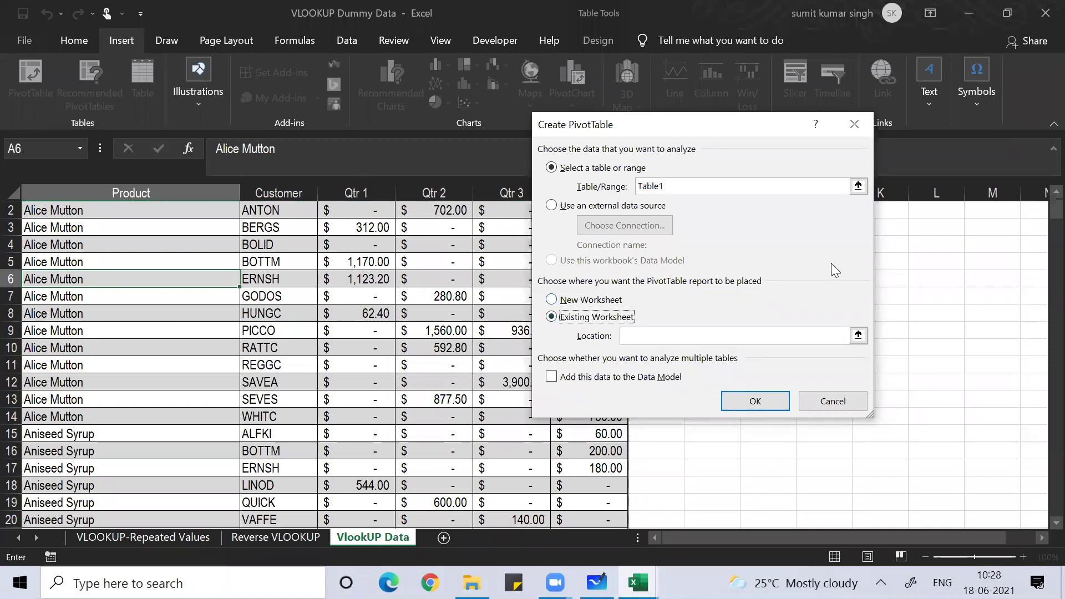
{"action": "left_click", "coordinate": [927, 220]}
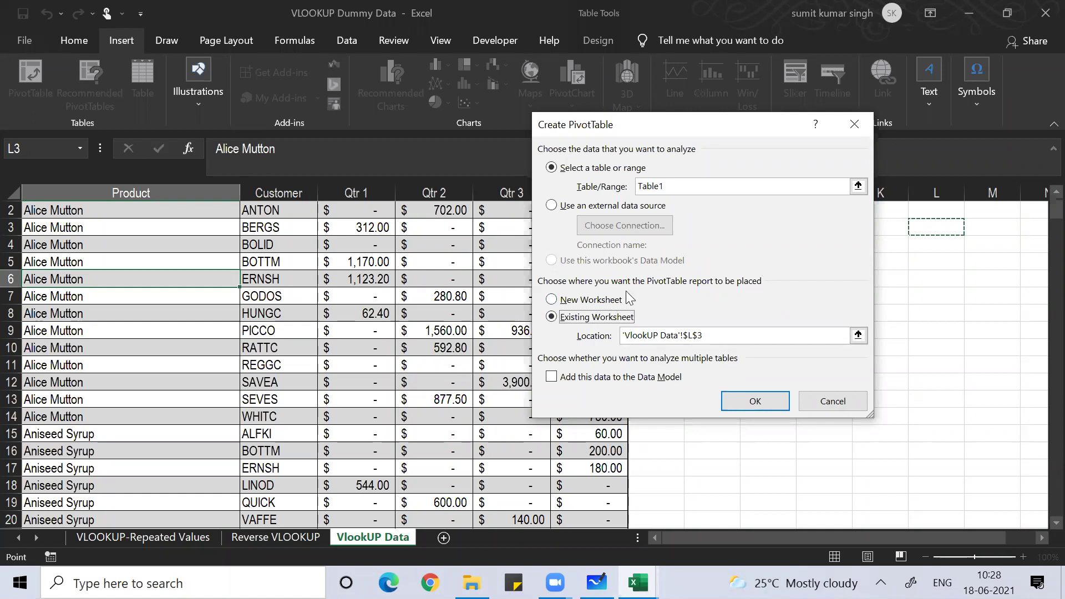
{"action": "left_click", "coordinate": [758, 402]}
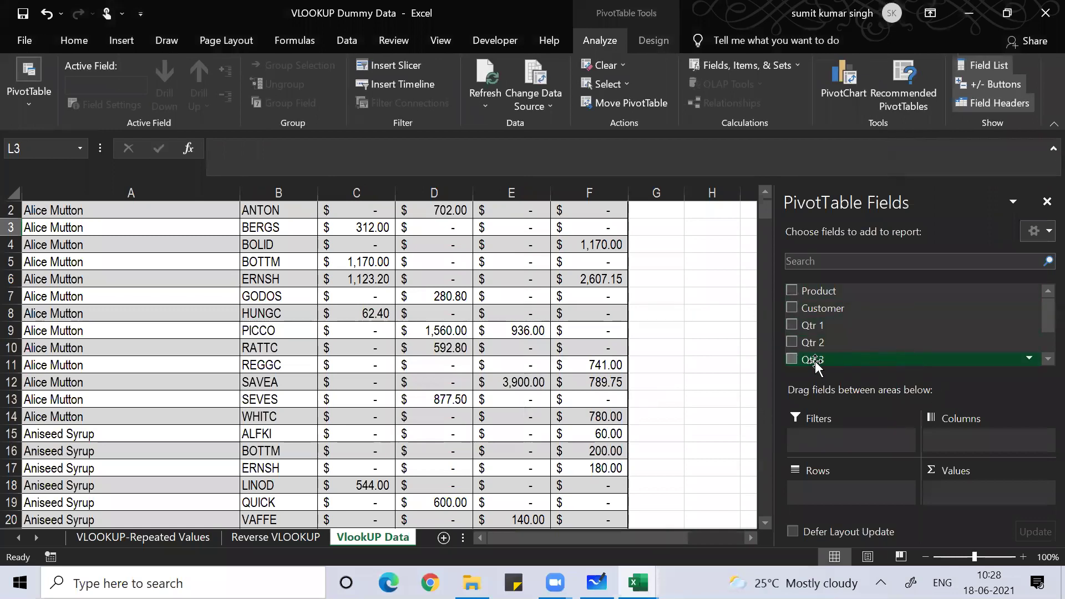
{"action": "left_click", "coordinate": [283, 312]}
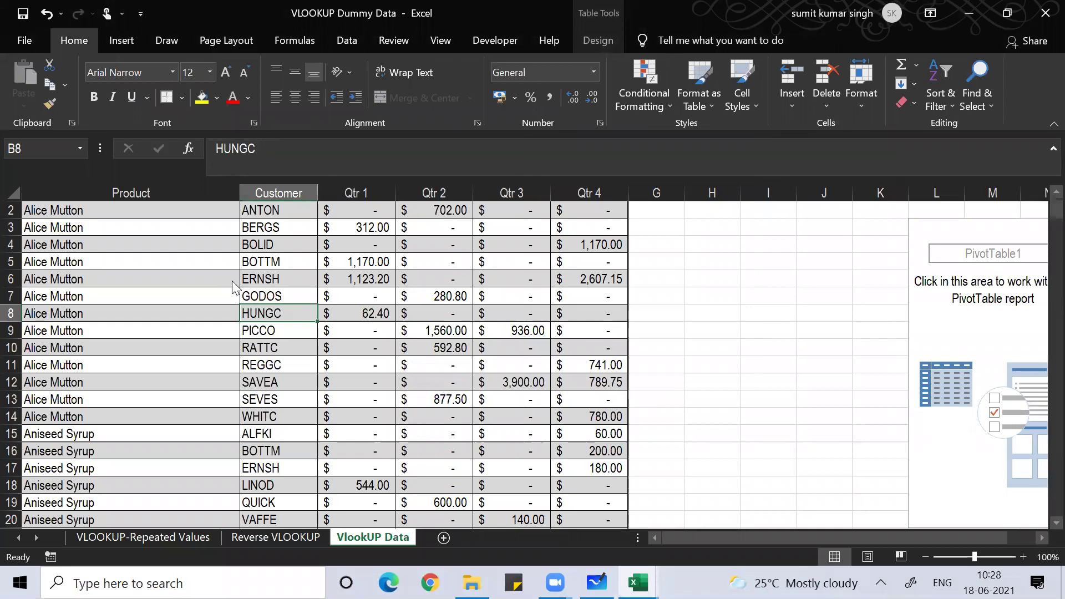
Insert PivotTable2 from Table1 on a new worksheet using Alt, N, V
{"action": "key", "text": "alt"}
{"action": "key", "text": "n"}
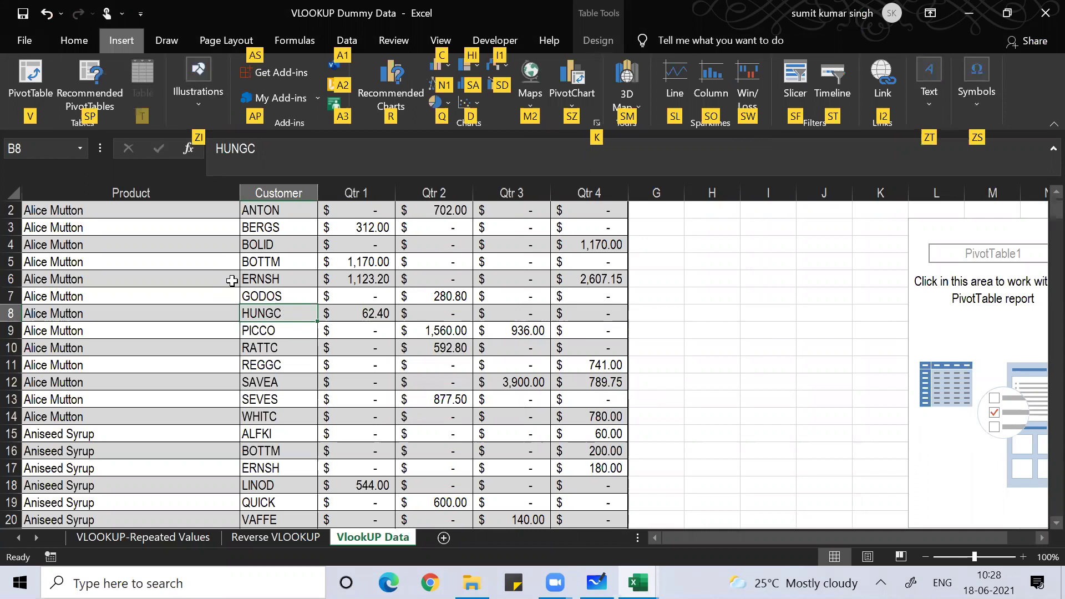
{"action": "key", "text": "v"}
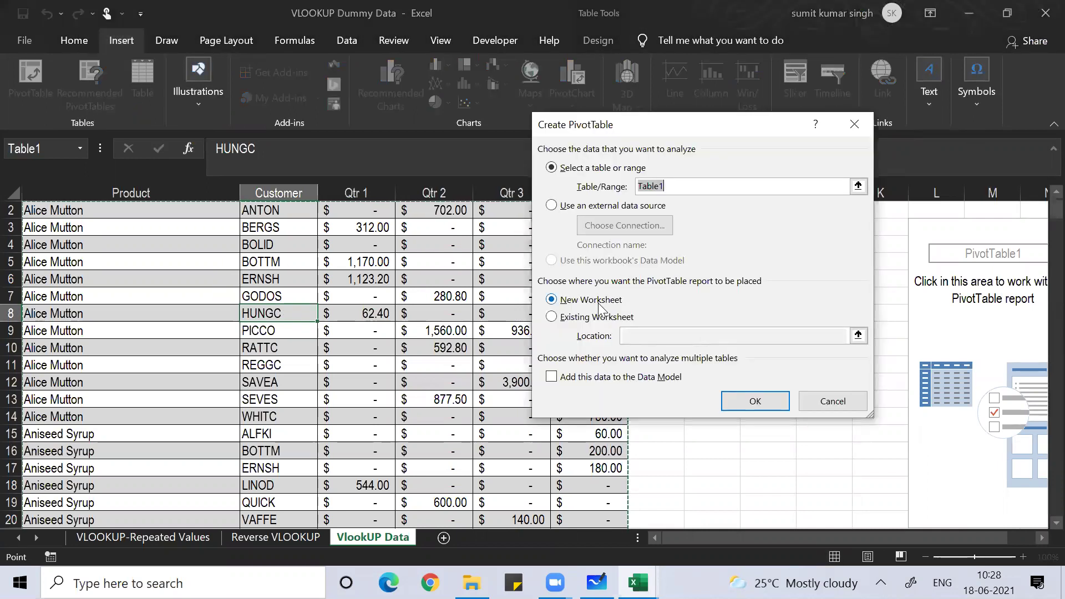
{"action": "left_click", "coordinate": [774, 403]}
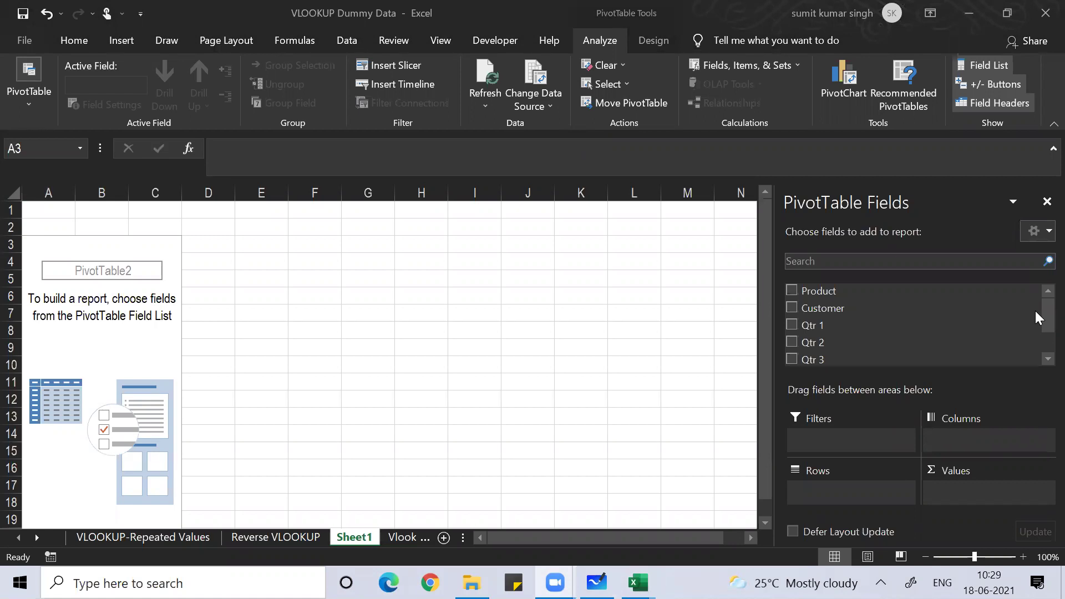
Add Product to Rows so the 25 products fill A4:A28 above the Grand Total
{"action": "left_click", "coordinate": [791, 291]}
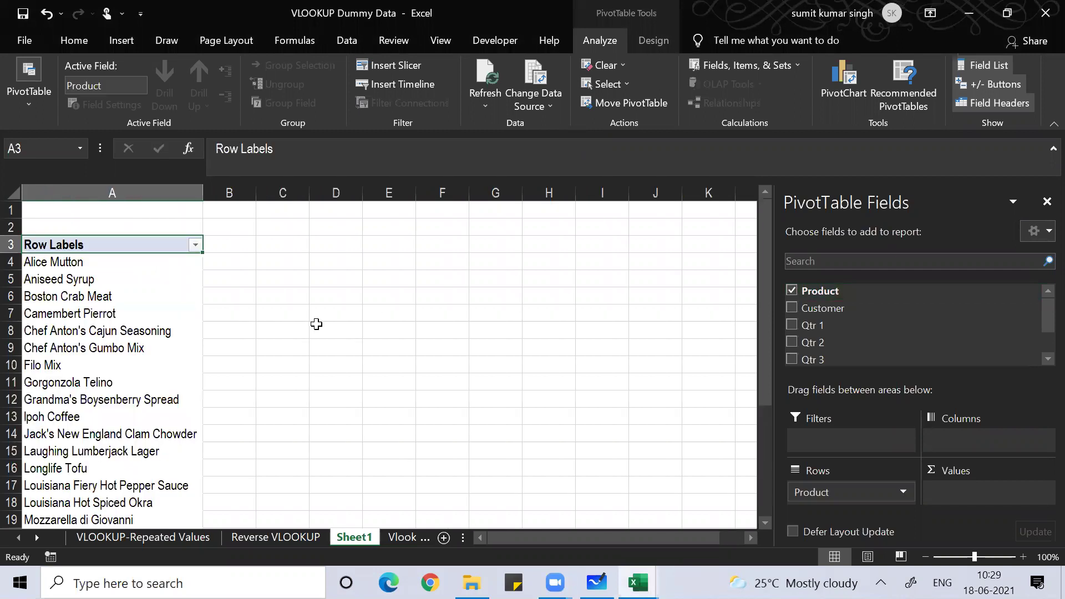
{"action": "left_click", "coordinate": [88, 340]}
{"action": "left_click", "coordinate": [294, 365]}
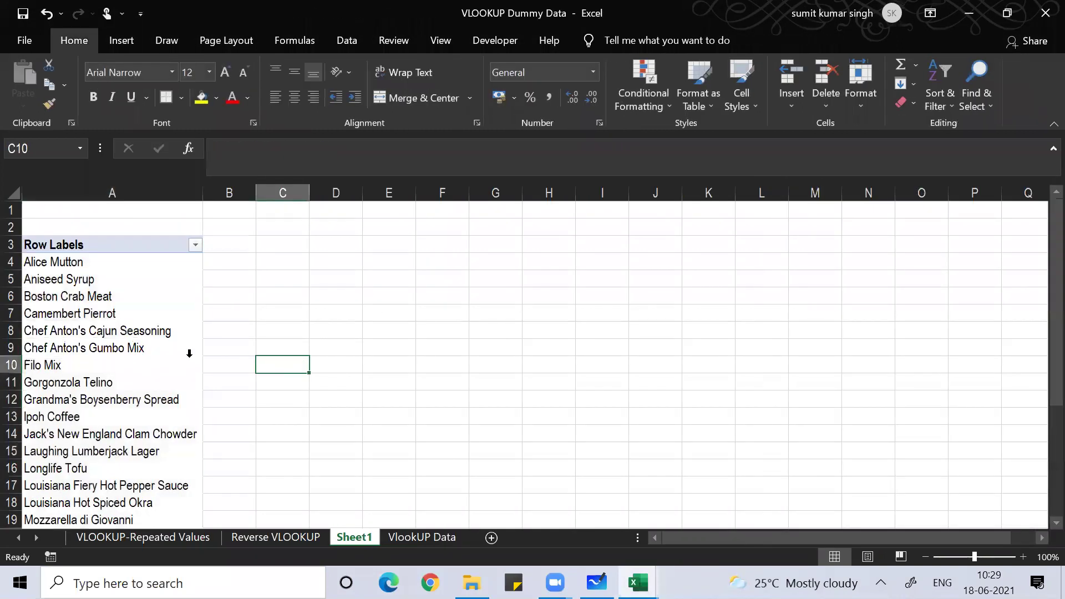
{"action": "left_click", "coordinate": [147, 374]}
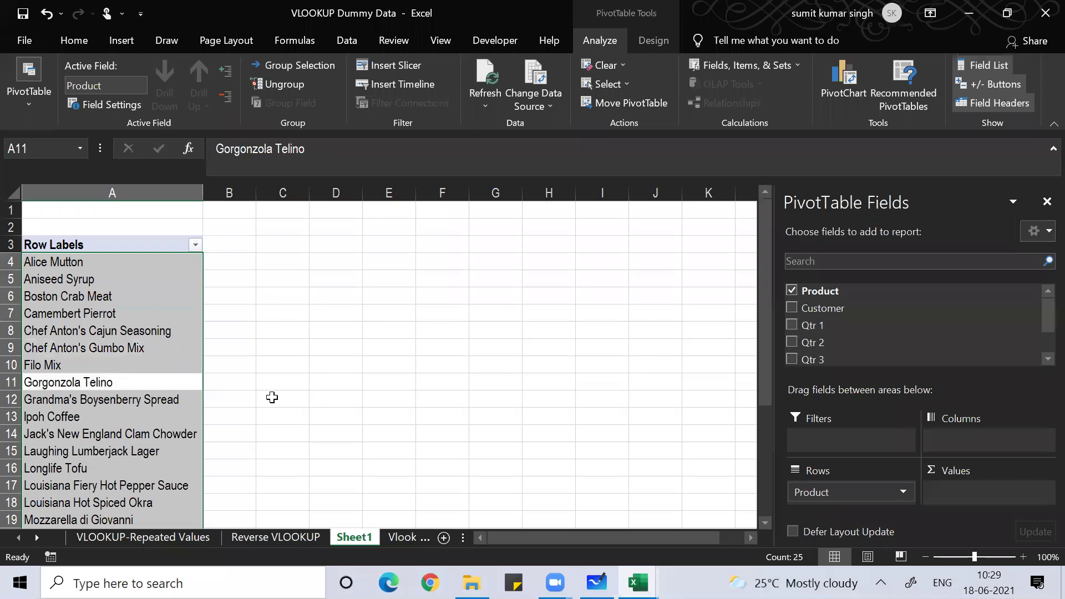
{"action": "left_click", "coordinate": [234, 411]}
{"action": "key", "text": "Down"}
{"action": "key", "text": "Down"}
{"action": "key", "text": "Down"}
{"action": "key", "text": "Down"}
{"action": "key", "text": "Down"}
{"action": "key", "text": "Down"}
{"action": "key", "text": "Down"}
{"action": "key", "text": "Down"}
{"action": "key", "text": "Down"}
{"action": "key", "text": "Down"}
{"action": "key", "text": "Up"}
{"action": "key", "text": "Up"}
{"action": "key", "text": "Up"}
{"action": "key", "text": "Up"}
{"action": "key", "text": "Up"}
{"action": "key", "text": "Up"}
{"action": "key", "text": "Up"}
{"action": "key", "text": "Up"}
{"action": "key", "text": "Up"}
{"action": "key", "text": "Up"}
{"action": "key", "text": "Up"}
{"action": "key", "text": "Up"}
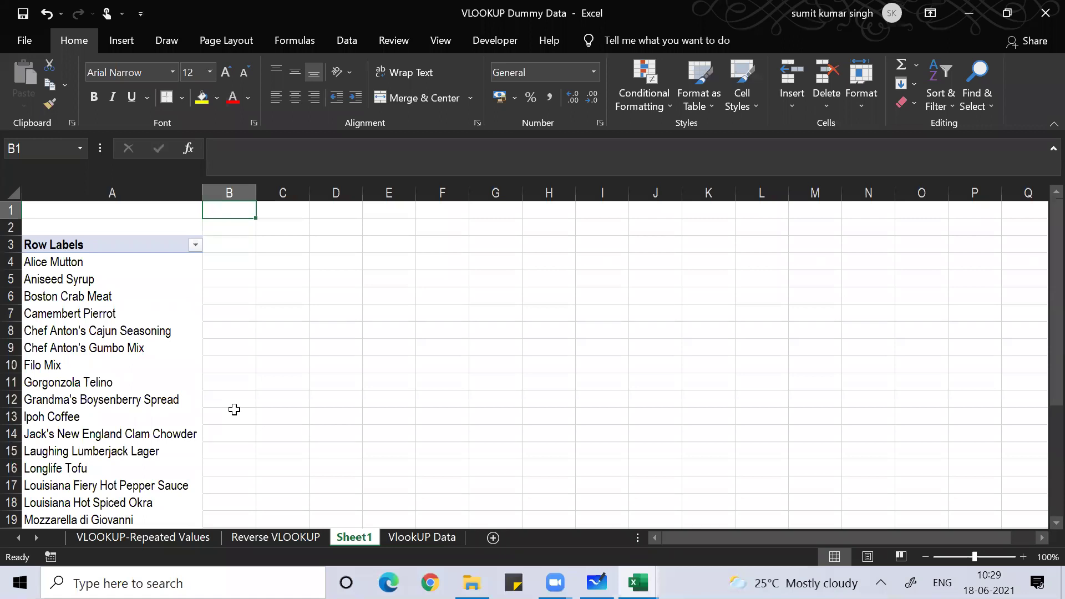
Select and copy the 25 product names in A4:A28 of the pivot
{"action": "left_click", "coordinate": [71, 323]}
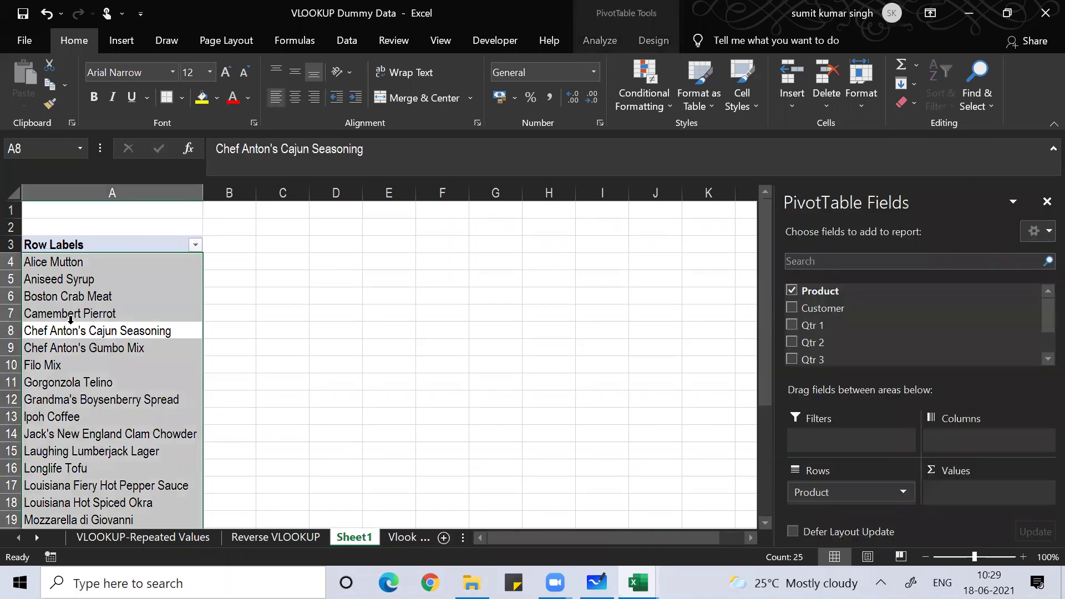
{"action": "left_click", "coordinate": [63, 262]}
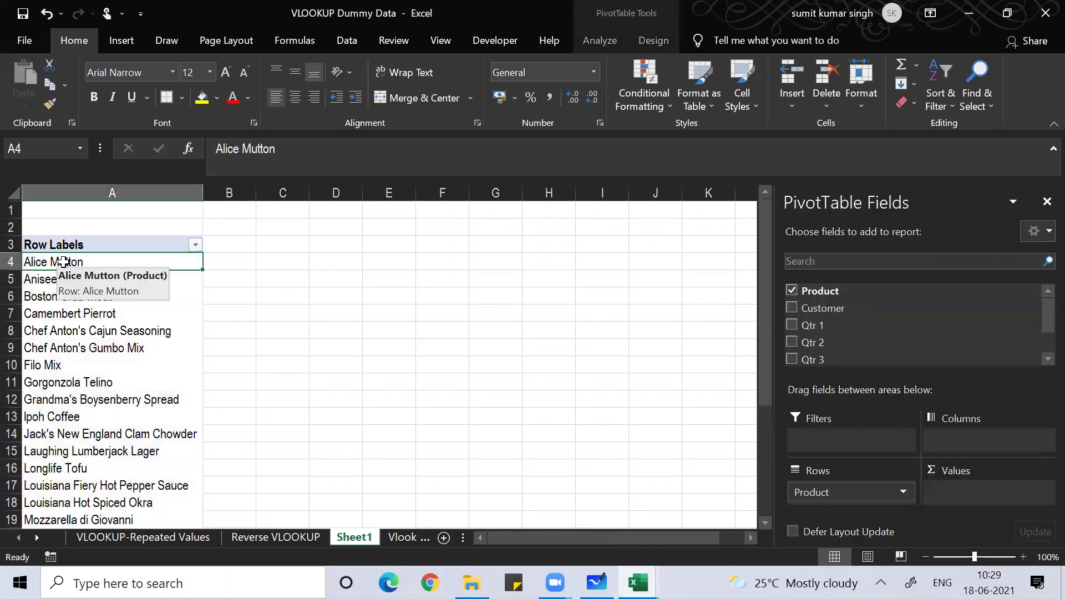
{"action": "key", "text": "shift+Down"}
{"action": "key", "text": "shift+Down"}
{"action": "key", "text": "shift+Down"}
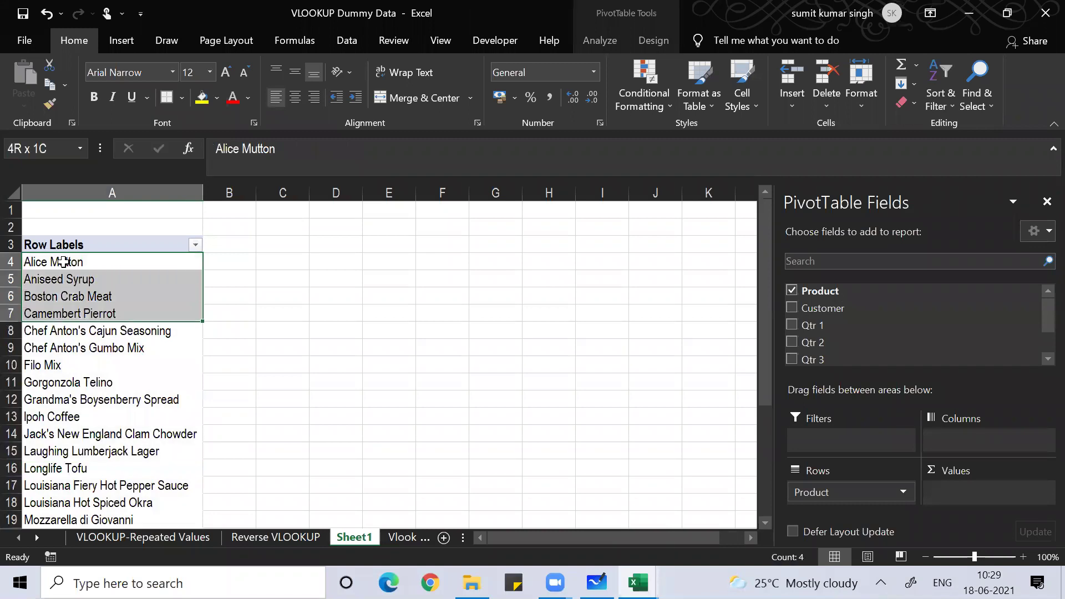
{"action": "key", "text": "ctrl+shift+Down"}
{"action": "key", "text": "shift+Up"}
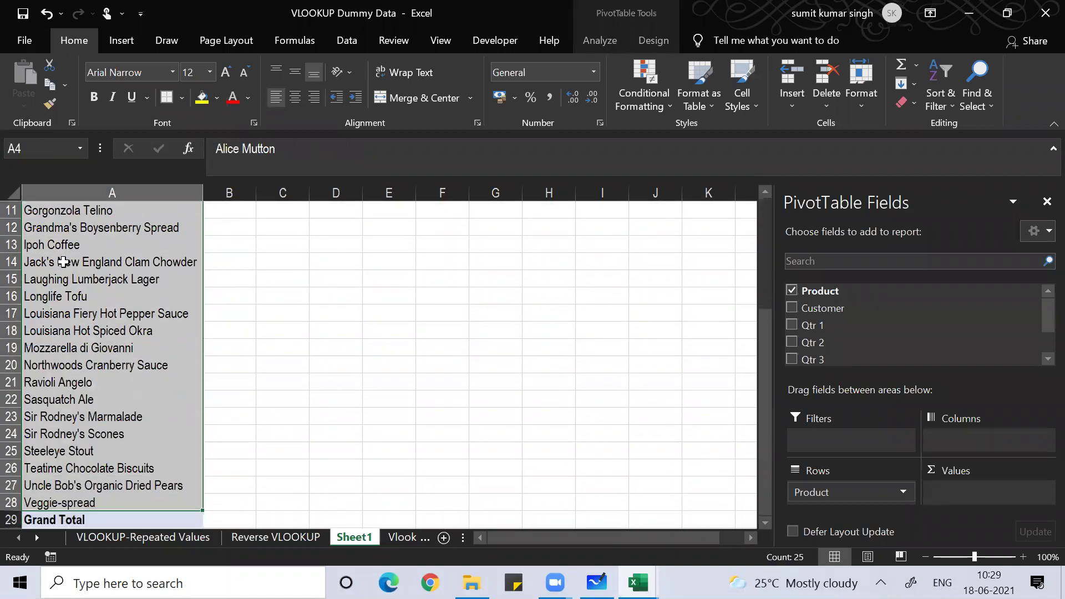
{"action": "key", "text": "ctrl+c"}
Paste the names into A1:A25 of new workbook Book3, matching the column width first
{"action": "key", "text": "ctrl+n"}
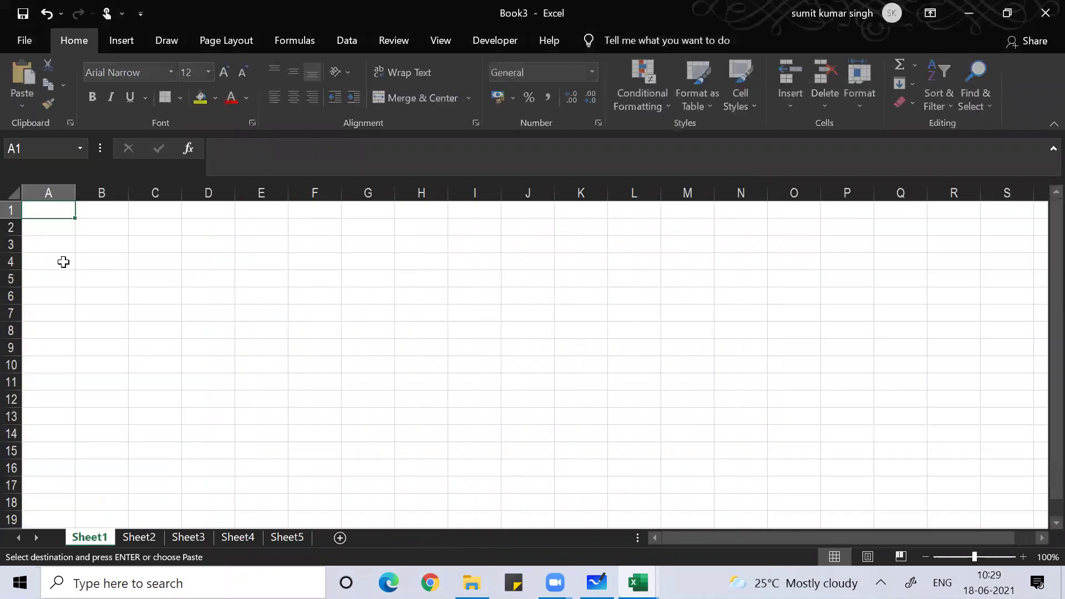
{"action": "key", "text": "ctrl+alt+v"}
{"action": "key", "text": "w"}
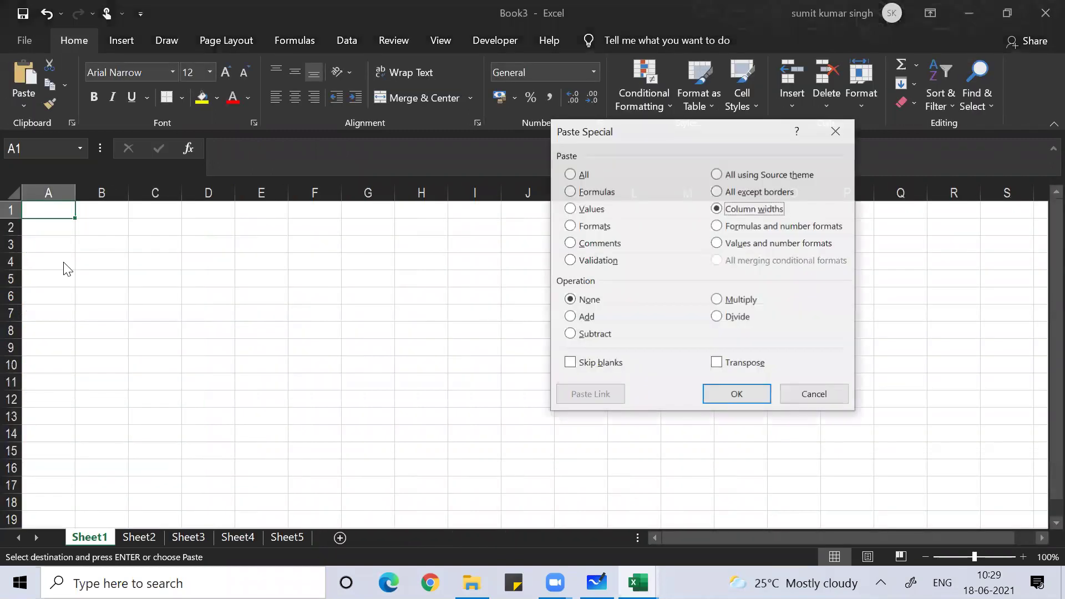
{"action": "key", "text": "Return"}
{"action": "key", "text": "ctrl+v"}
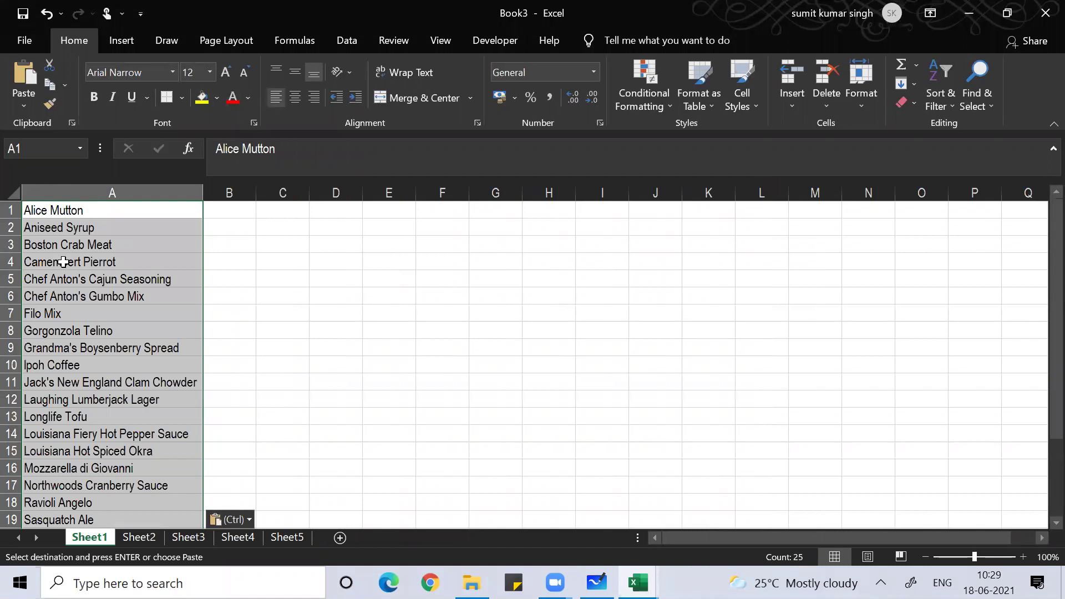
Return to the VLOOKUP Dummy Data workbook and browse the pivot's product list
{"action": "key", "text": "alt+Tab"}
{"action": "left_click", "coordinate": [441, 308]}
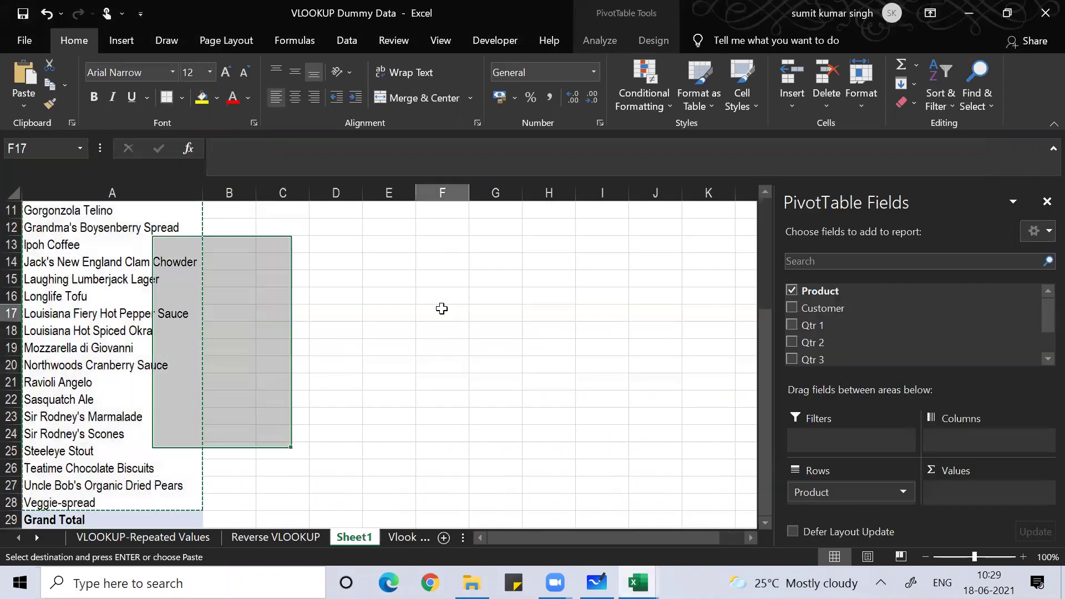
{"action": "left_click", "coordinate": [138, 333]}
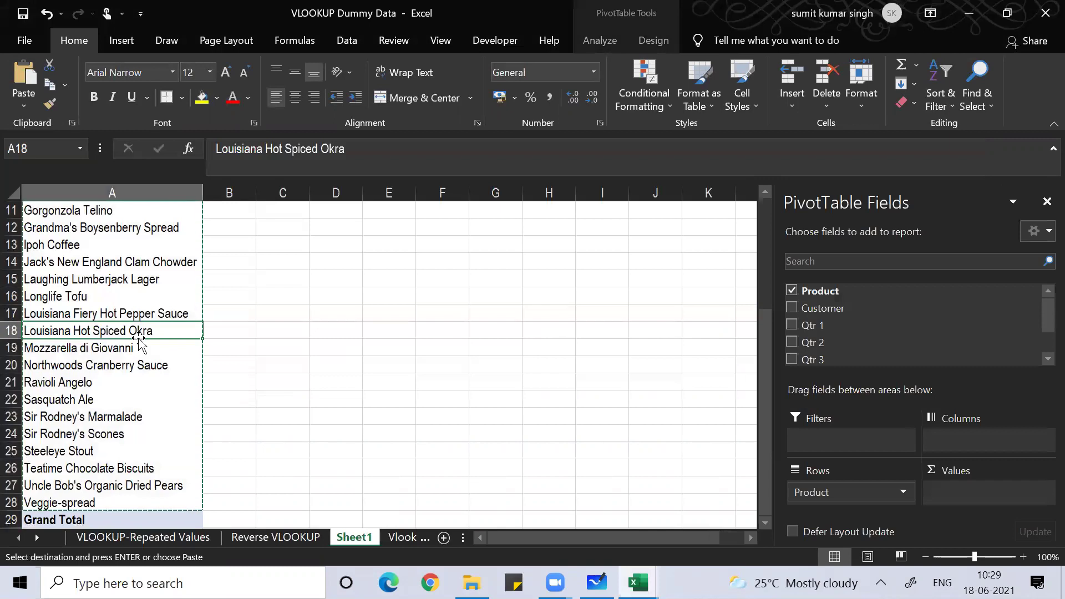
{"action": "left_click", "coordinate": [330, 355]}
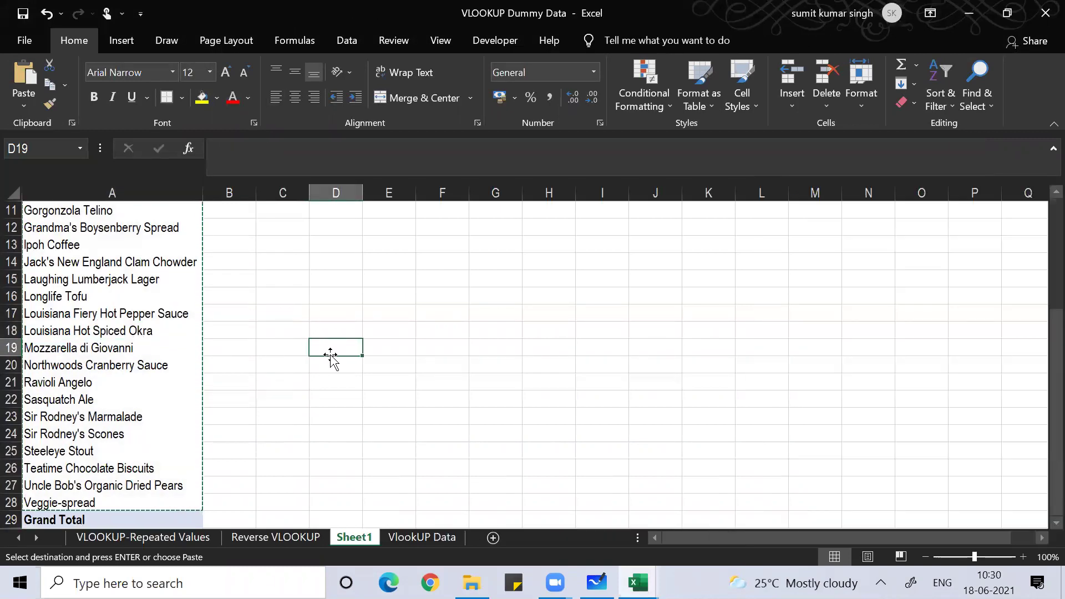
{"action": "left_click", "coordinate": [143, 330]}
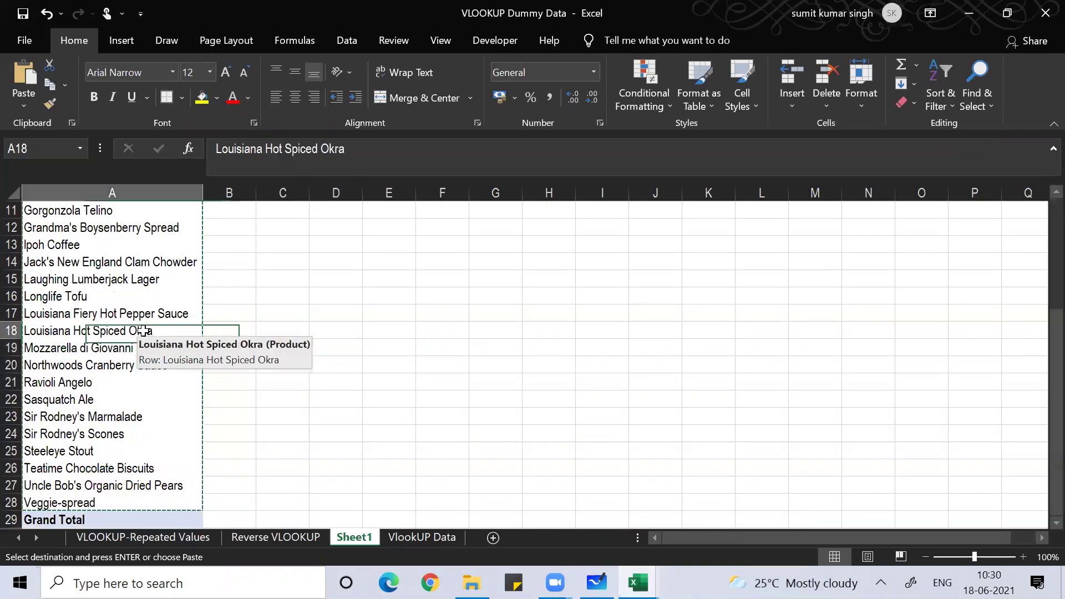
{"action": "left_click", "coordinate": [389, 302]}
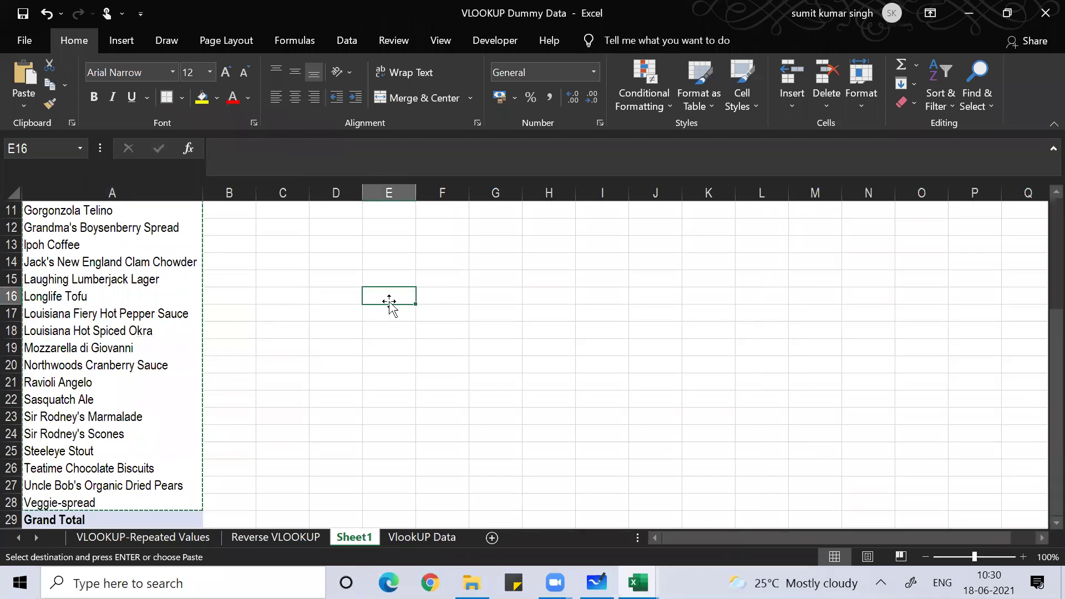
{"action": "left_click", "coordinate": [171, 333]}
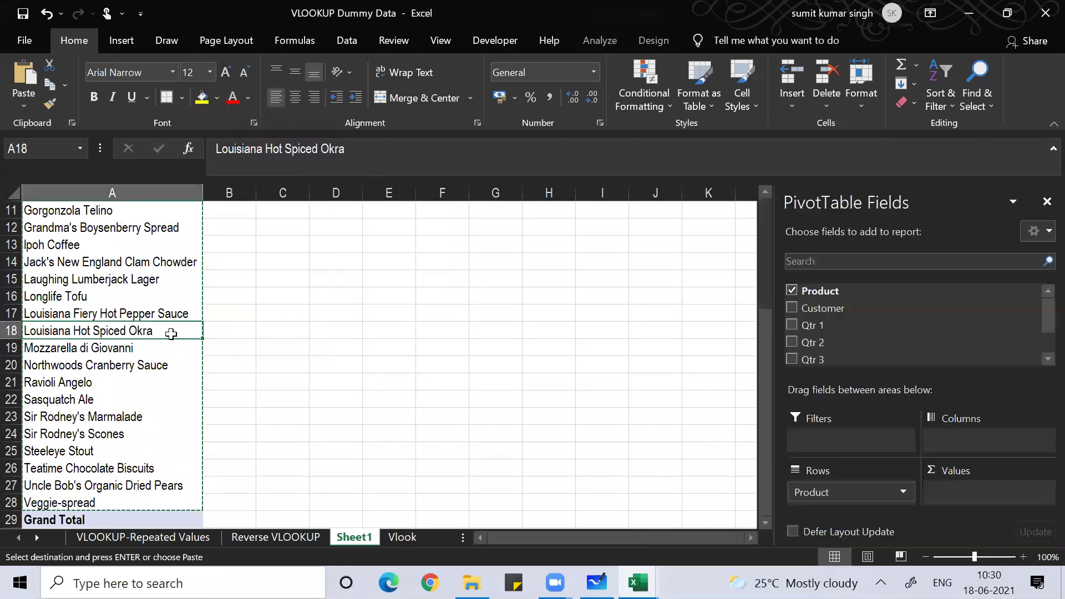
{"action": "key", "text": "ctrl+Up"}
{"action": "key", "text": "Up"}
{"action": "key", "text": "Down"}
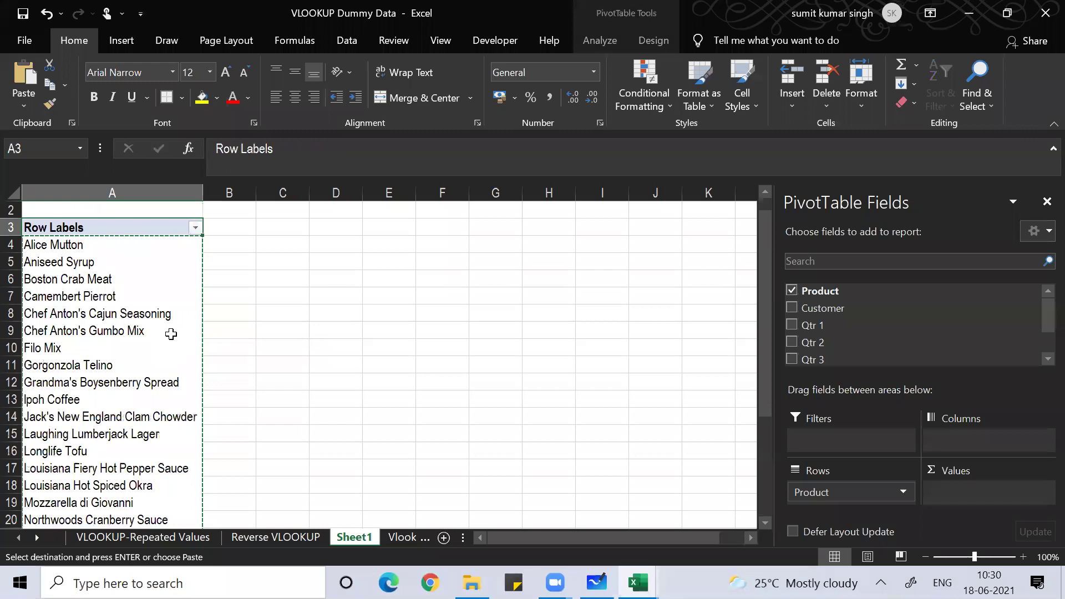
{"action": "key", "text": "Down"}
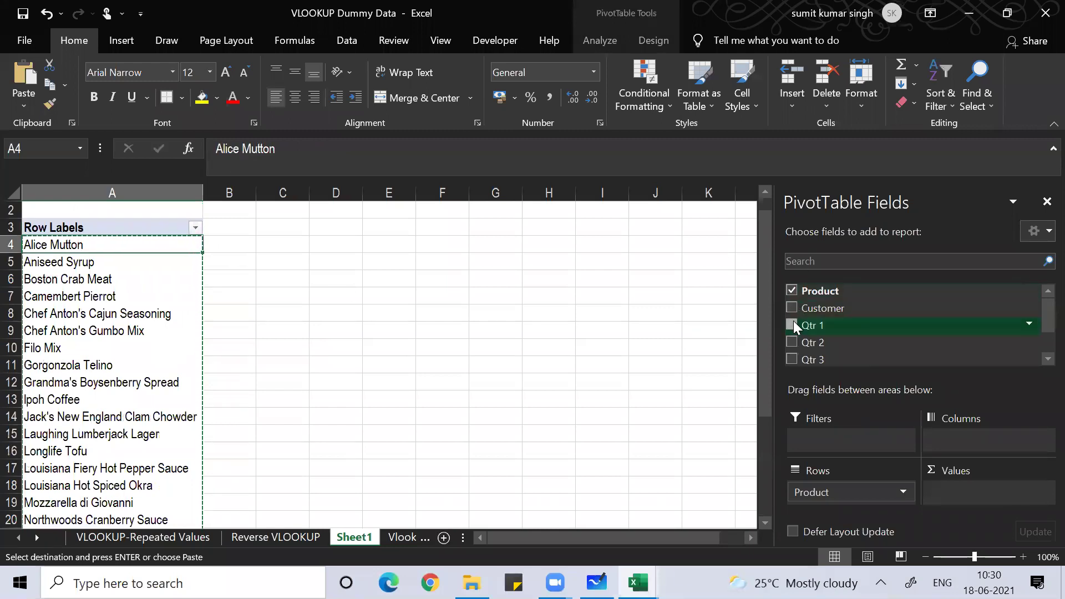
Add Sum of Qtr 3 to the pivot values, trying and removing Qtr 1 first
{"action": "left_click", "coordinate": [793, 325]}
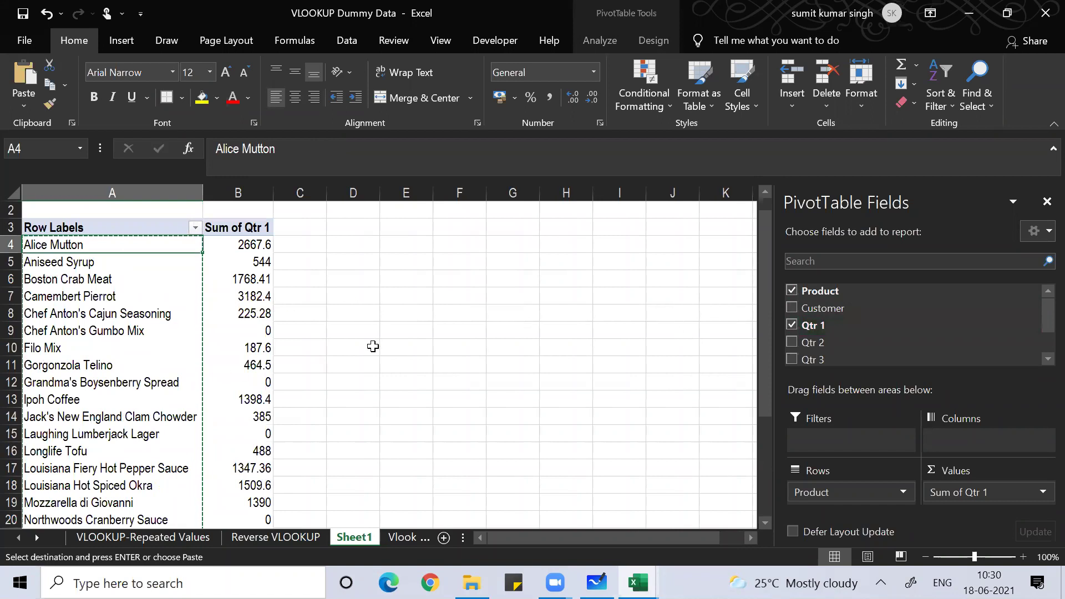
{"action": "mouse_move", "coordinate": [812, 325]}
{"action": "left_click", "coordinate": [792, 325]}
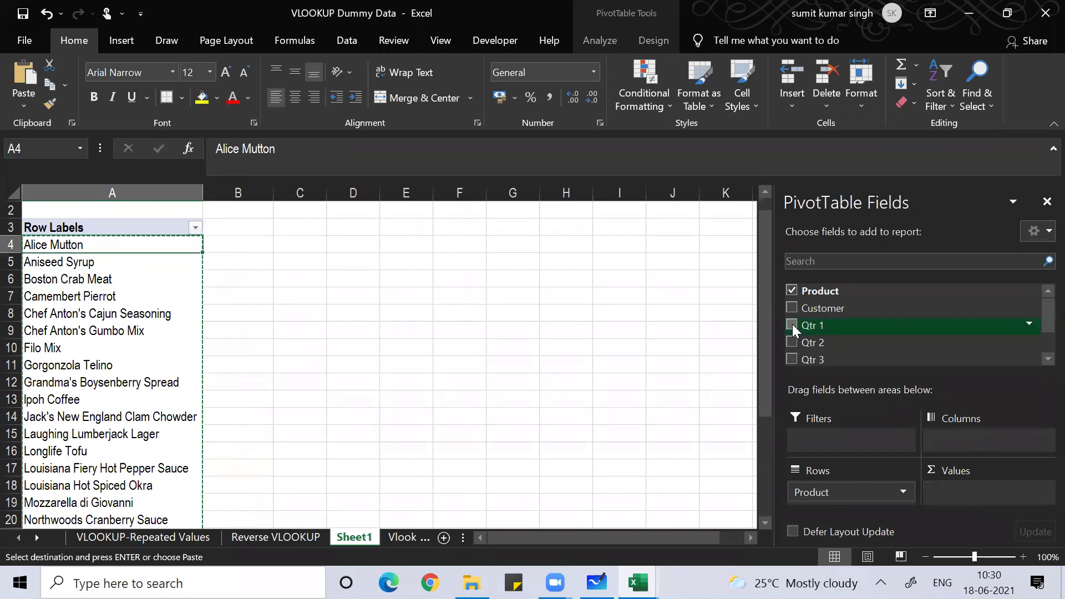
{"action": "left_click", "coordinate": [787, 360]}
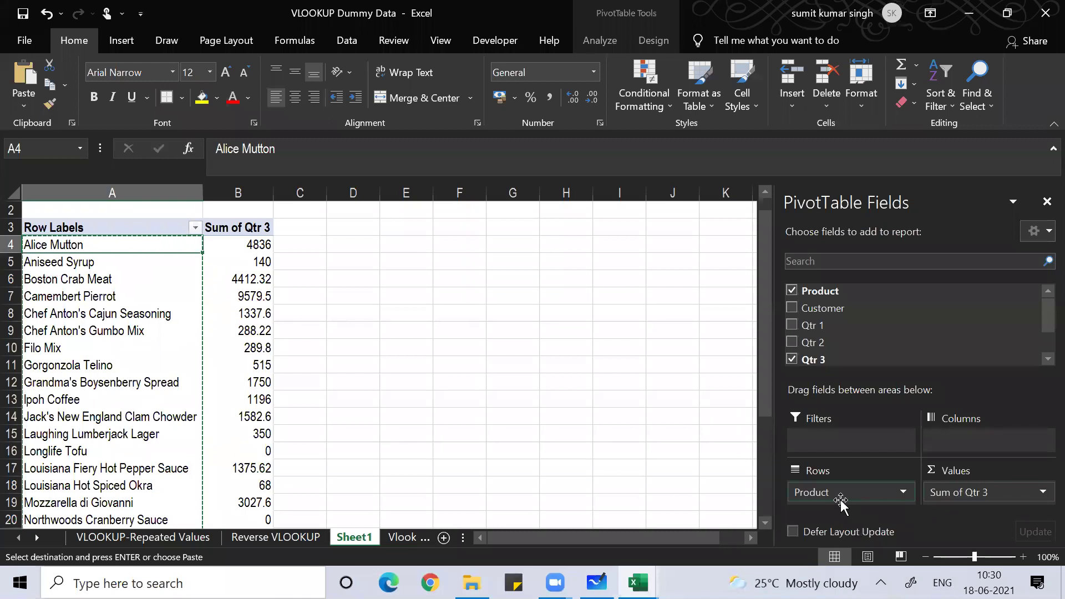
{"action": "left_click_drag", "start_coordinate": [841, 501], "coordinate": [977, 444]}
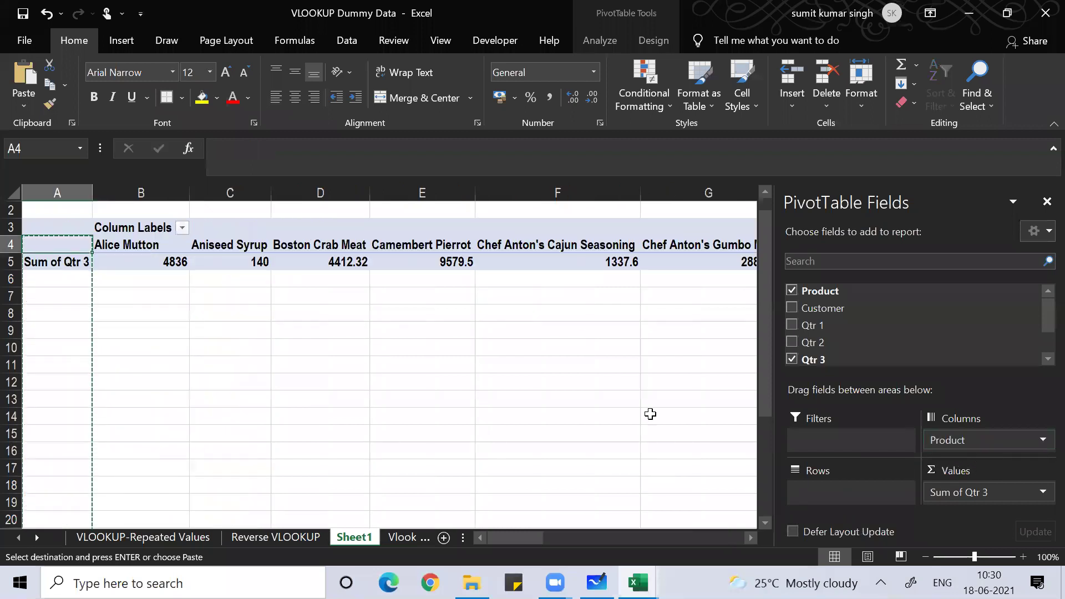
{"action": "left_click", "coordinate": [171, 349]}
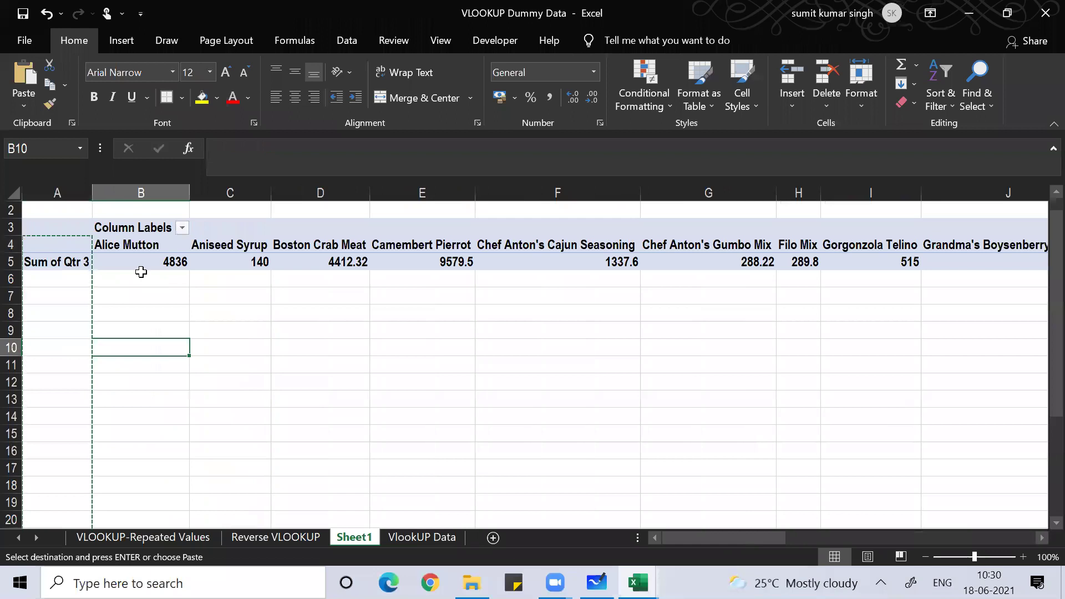
{"action": "left_click", "coordinate": [141, 272]}
{"action": "key", "text": "Up"}
{"action": "key", "text": "Right"}
{"action": "key", "text": "Right"}
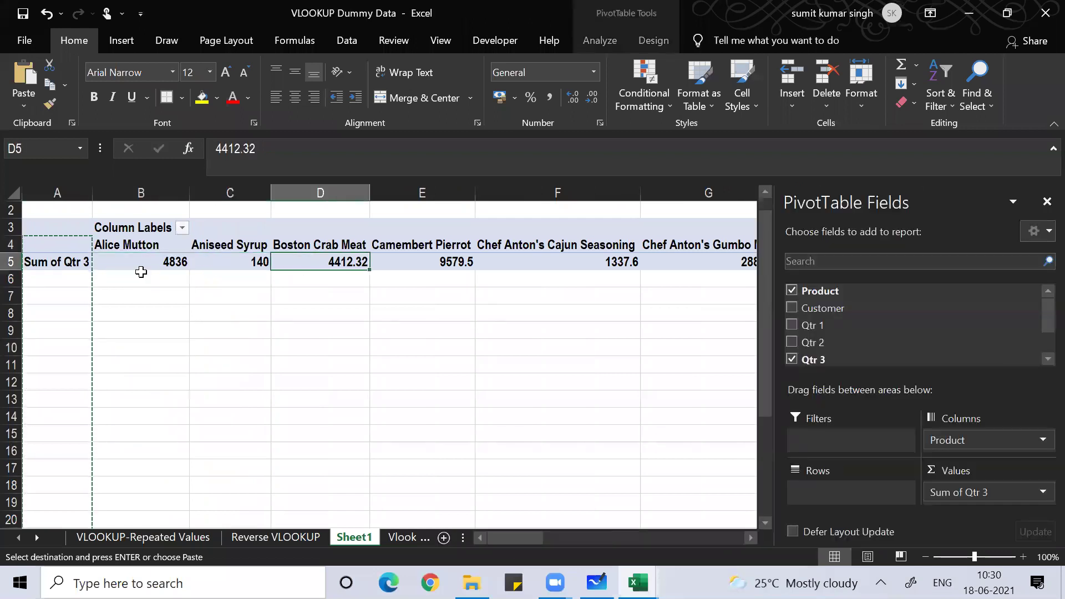
{"action": "key", "text": "Right"}
{"action": "key", "text": "Right"}
{"action": "key", "text": "Right"}
{"action": "key", "text": "Right"}
{"action": "key", "text": "Right"}
{"action": "key", "text": "Right"}
{"action": "key", "text": "Right"}
{"action": "key", "text": "Right"}
{"action": "key", "text": "Right"}
{"action": "key", "text": "Right"}
{"action": "key", "text": "Right"}
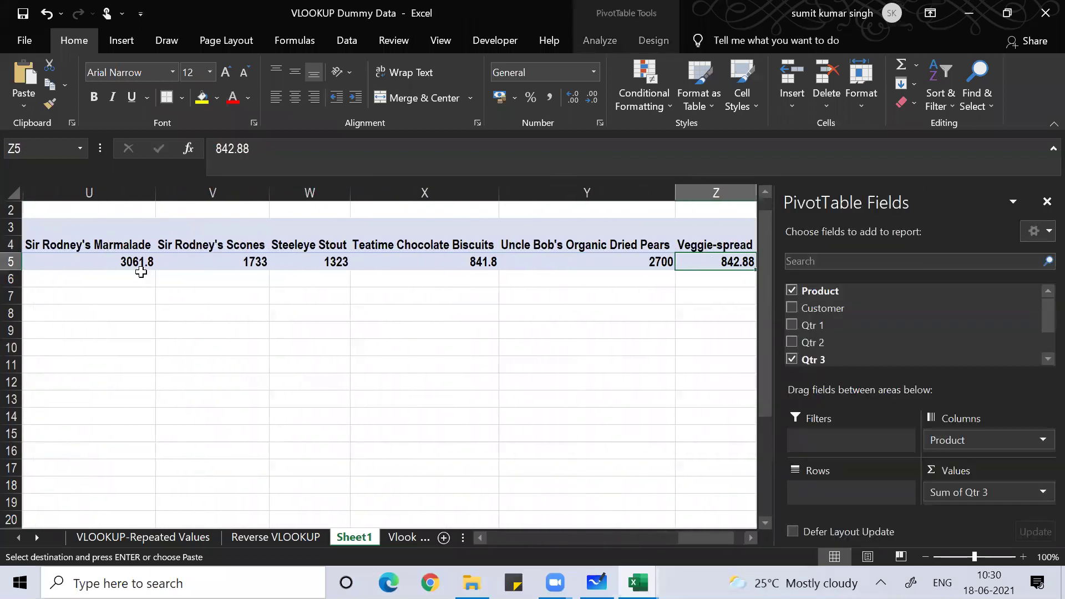
{"action": "key", "text": "Right"}
{"action": "key", "text": "Right"}
{"action": "key", "text": "Right"}
{"action": "key", "text": "Right"}
{"action": "key", "text": "Right"}
{"action": "key", "text": "Right"}
{"action": "key", "text": "Left"}
{"action": "key", "text": "Left"}
{"action": "key", "text": "Left"}
{"action": "key", "text": "Left"}
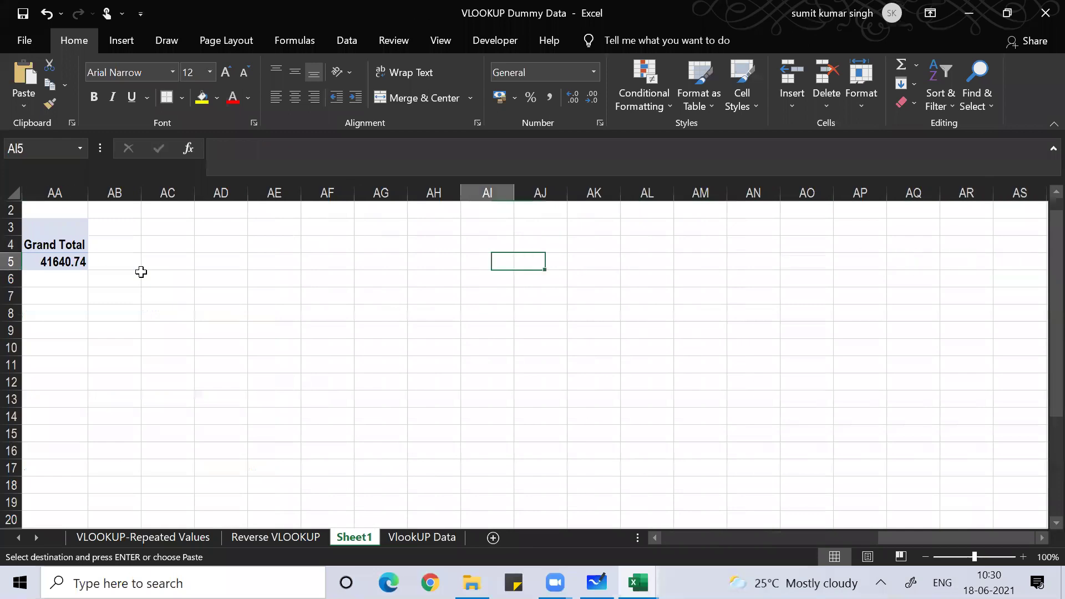
{"action": "key", "text": "Left"}
{"action": "key", "text": "Left"}
{"action": "key", "text": "Left"}
{"action": "key", "text": "Left"}
{"action": "key", "text": "Left"}
{"action": "key", "text": "Left"}
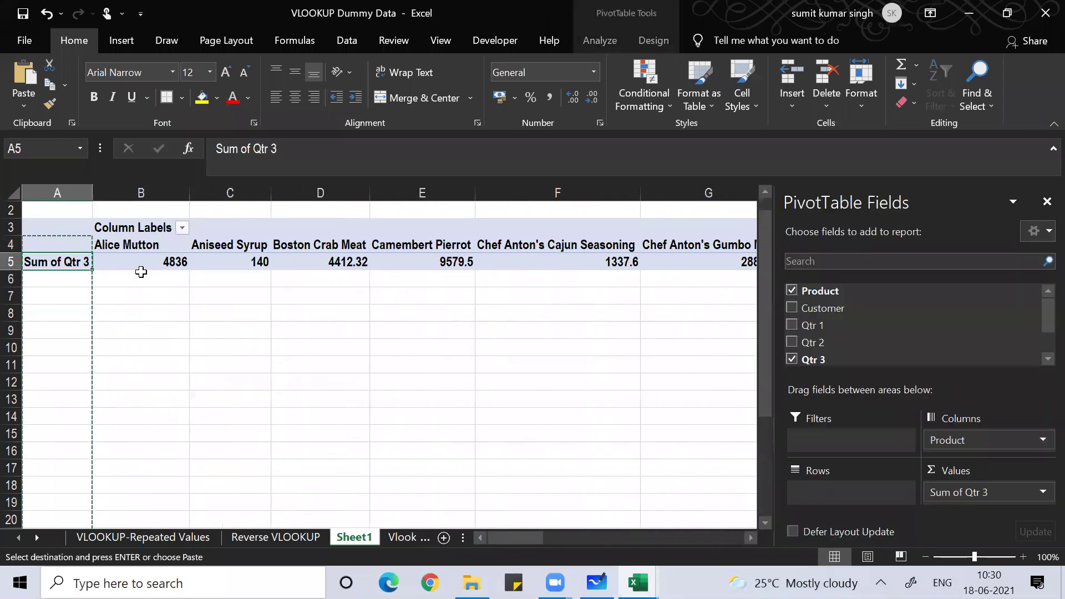
{"action": "key", "text": "Escape"}
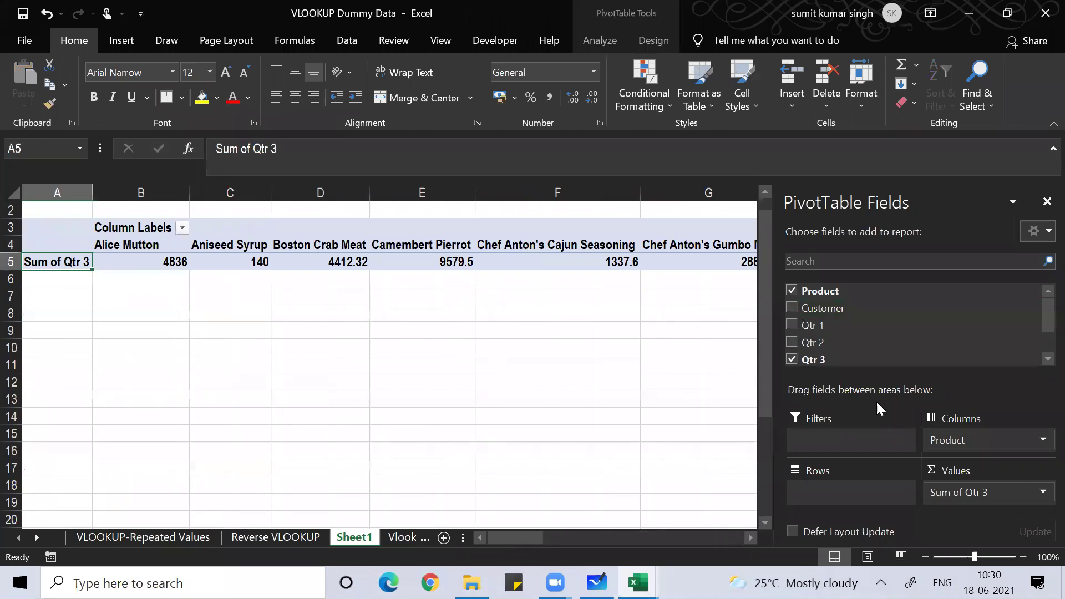
Move Product to Rows and summarise Qtr 3 by Average, checking Camembert Pierrot's value
{"action": "left_click_drag", "start_coordinate": [961, 441], "coordinate": [850, 496]}
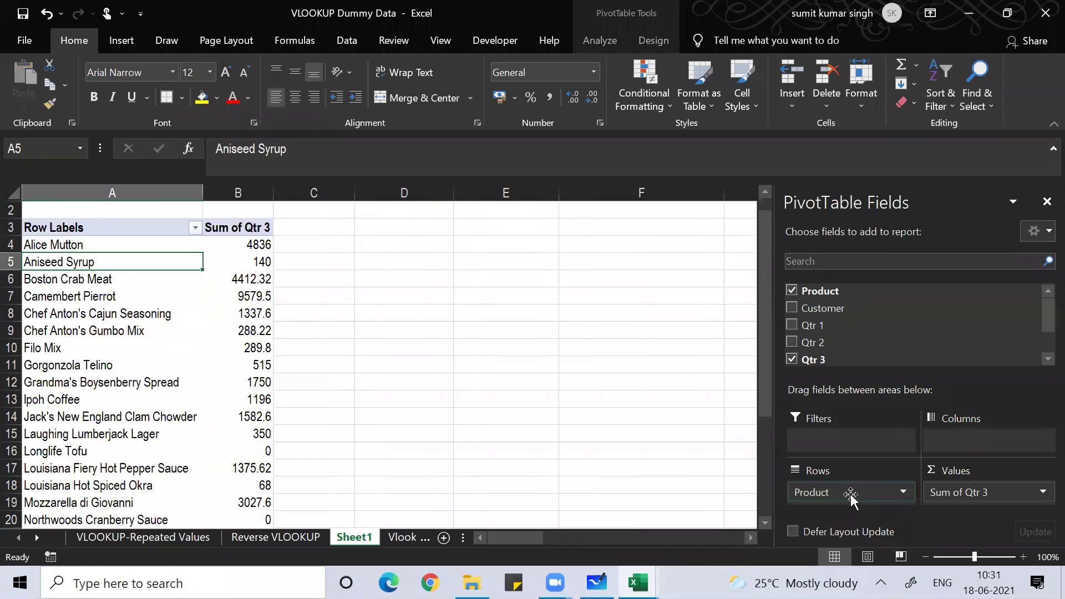
{"action": "left_click", "coordinate": [957, 493]}
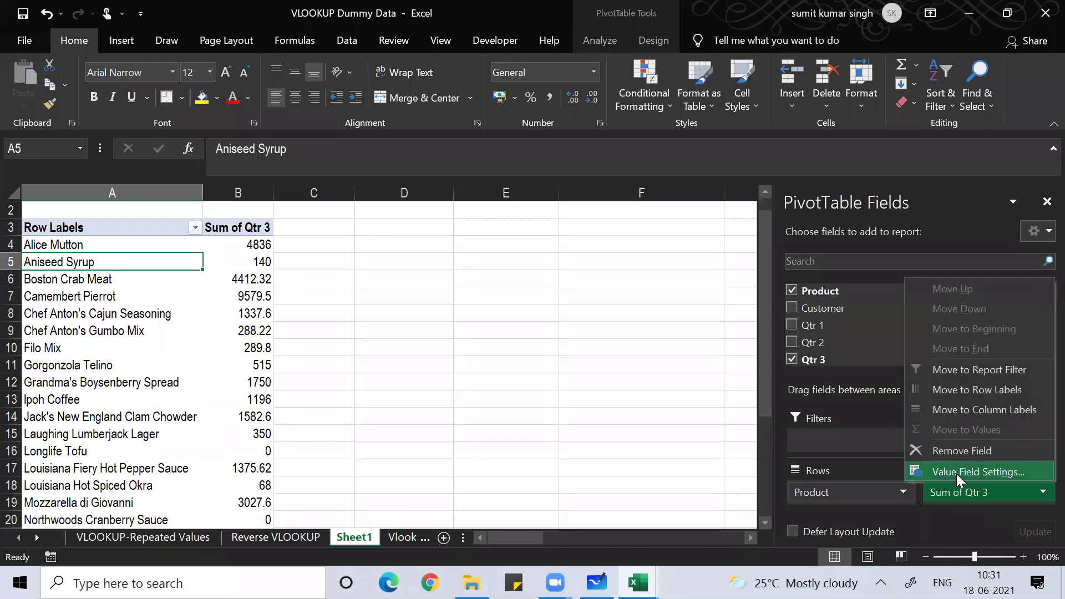
{"action": "left_click", "coordinate": [955, 471]}
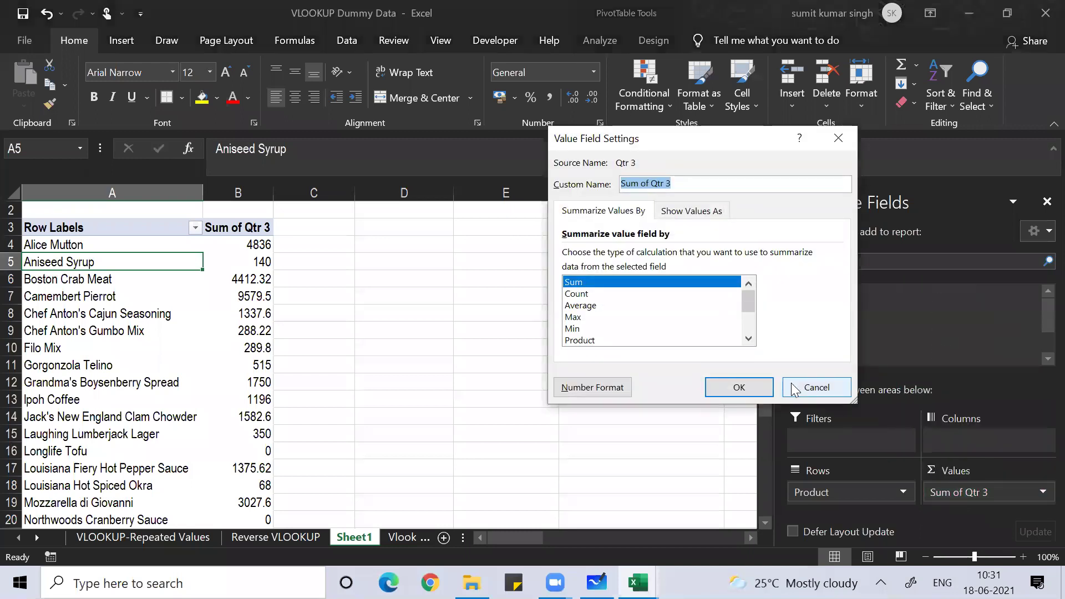
{"action": "left_click", "coordinate": [598, 304]}
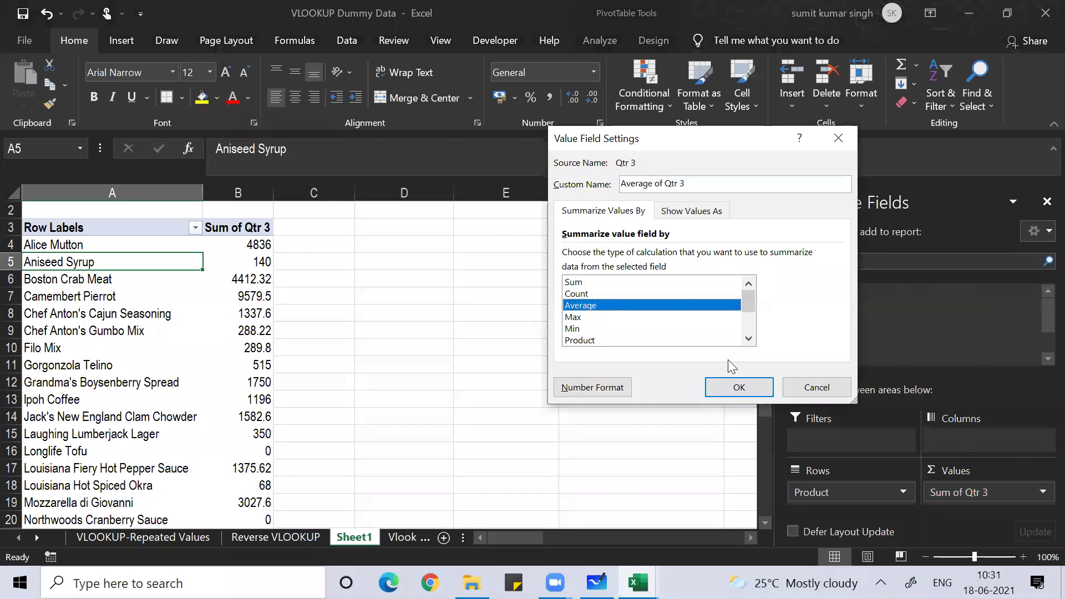
{"action": "left_click", "coordinate": [737, 387]}
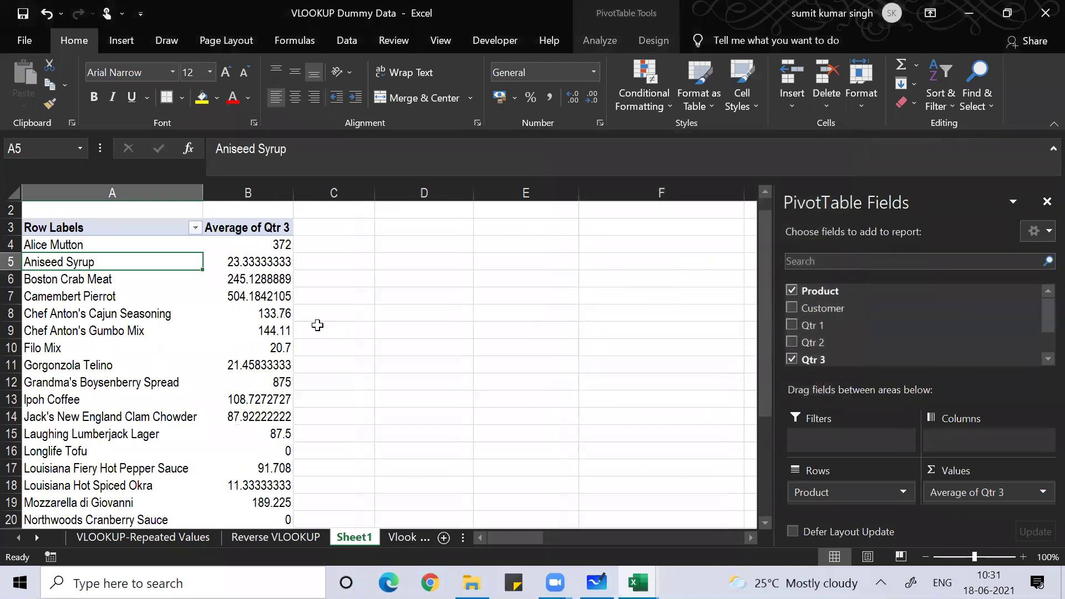
{"action": "left_click", "coordinate": [260, 295]}
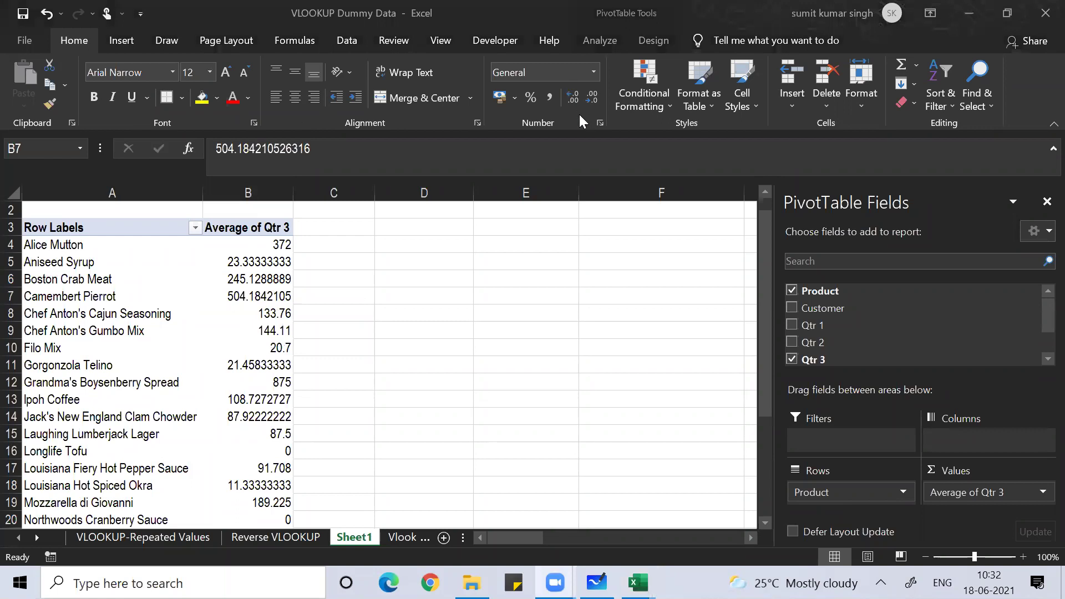
Switch the Qtr 3 value summary back from Average to Sum
{"action": "left_click", "coordinate": [955, 489]}
{"action": "left_click", "coordinate": [955, 490]}
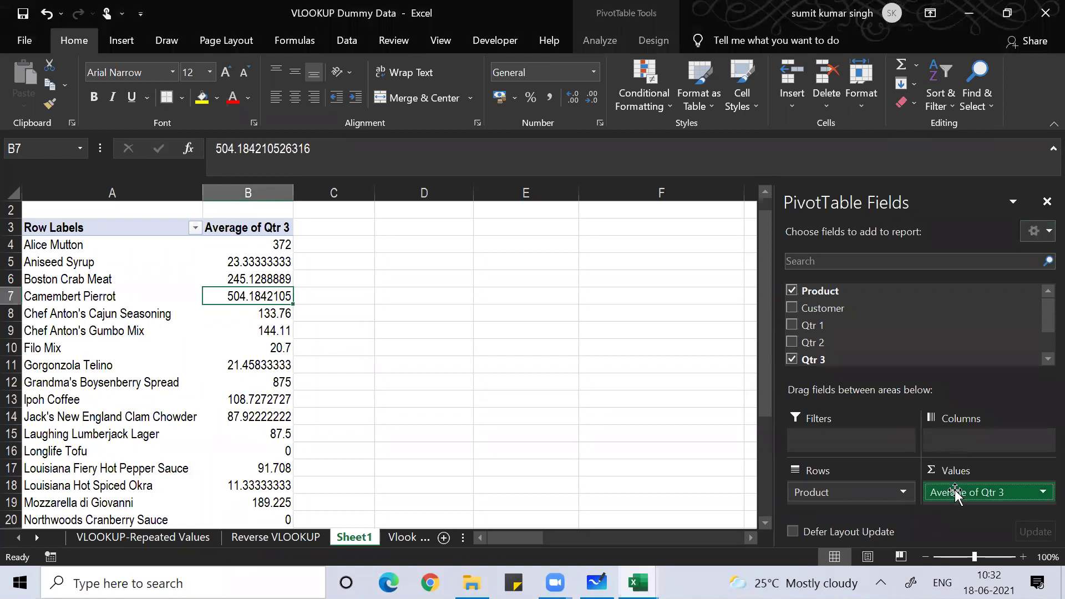
{"action": "left_click", "coordinate": [952, 472]}
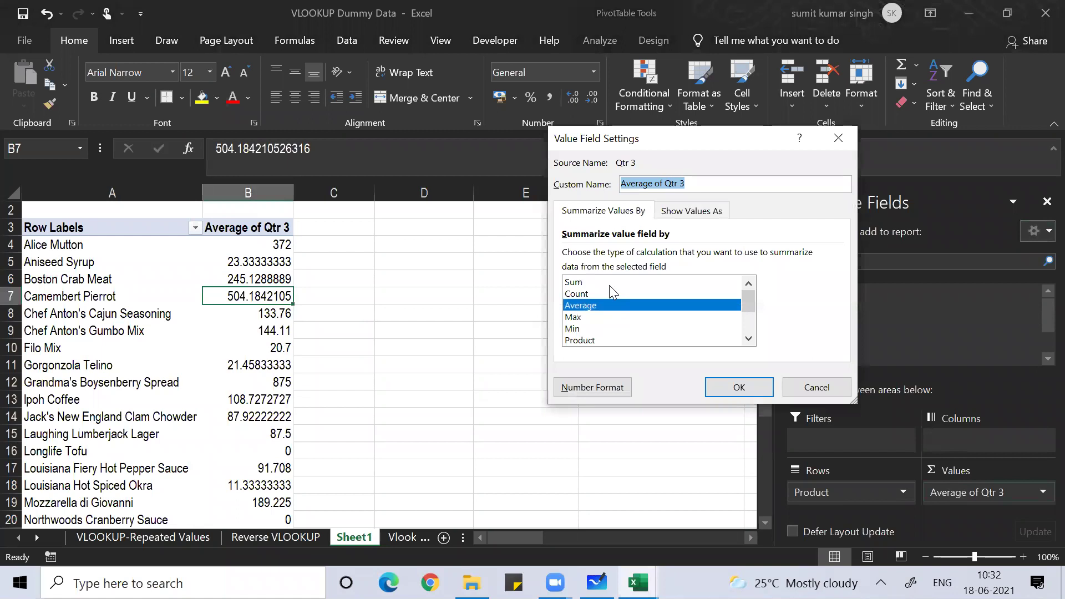
{"action": "left_click", "coordinate": [609, 284]}
{"action": "left_click", "coordinate": [755, 387]}
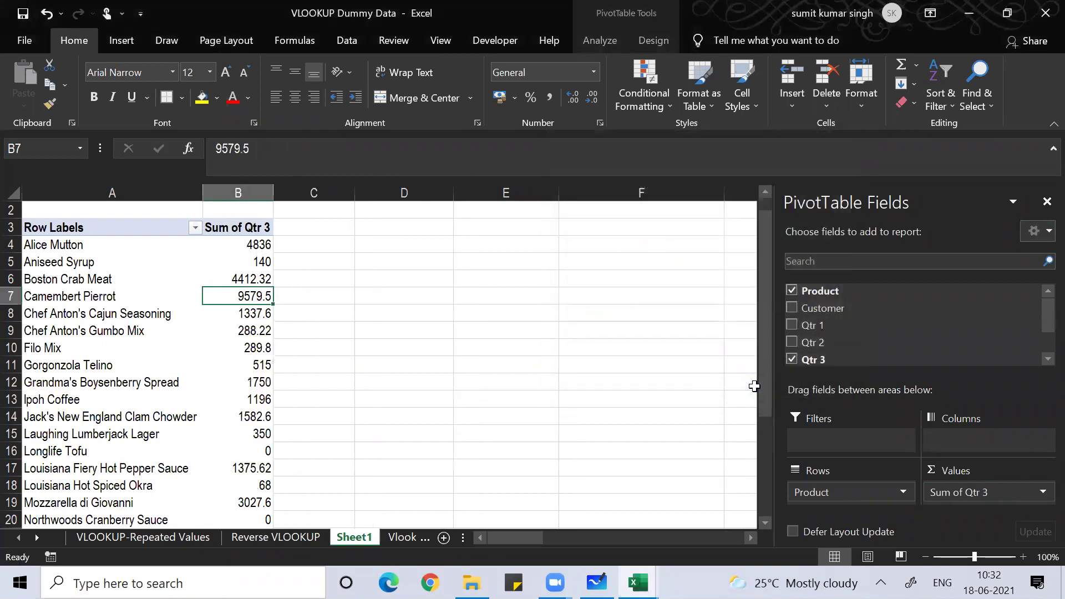
{"action": "left_click", "coordinate": [156, 369]}
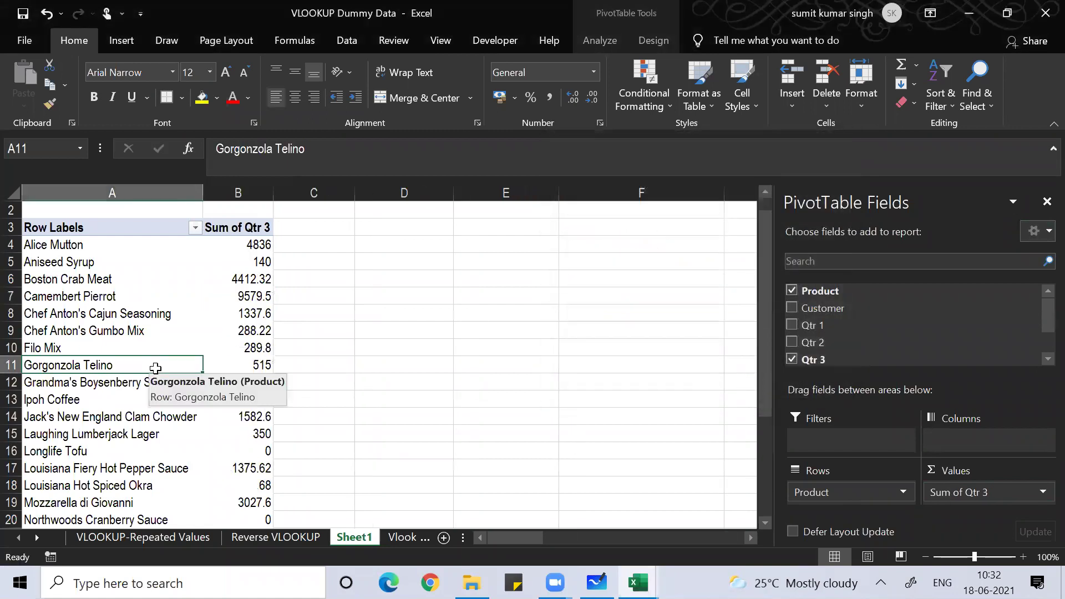
Replace Qtr 3 with Qtr 2 sums and nest Customer under each product
{"action": "left_click", "coordinate": [792, 359]}
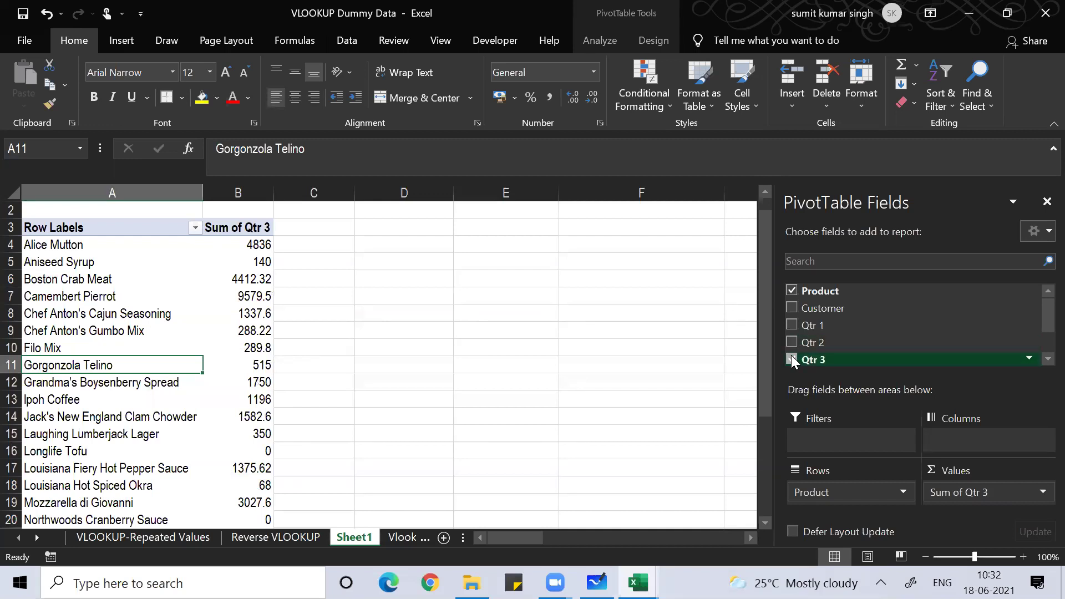
{"action": "left_click", "coordinate": [792, 326]}
{"action": "left_click", "coordinate": [792, 326]}
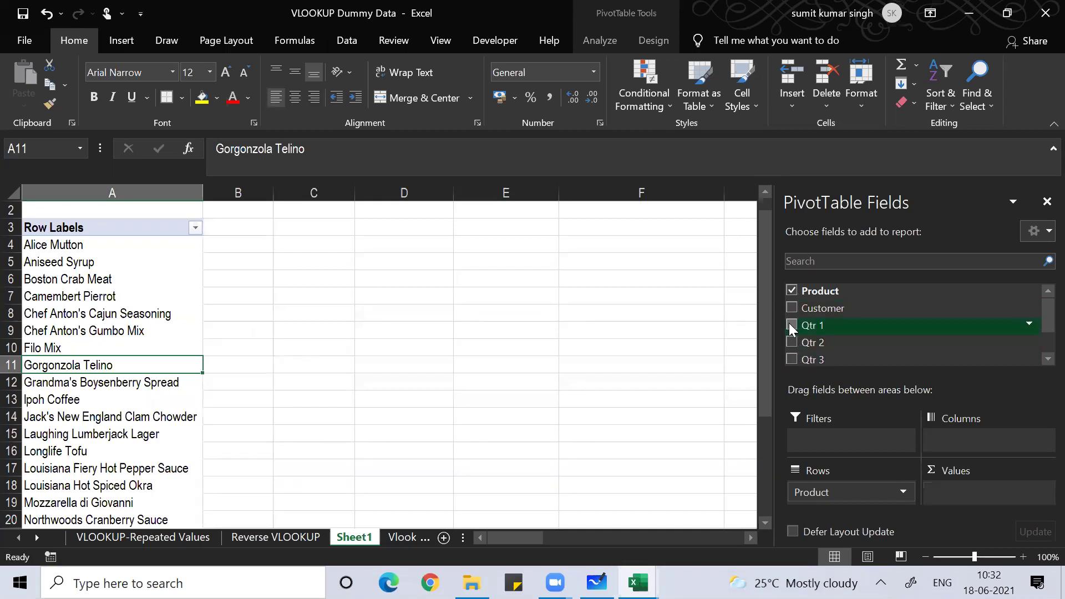
{"action": "left_click", "coordinate": [793, 343]}
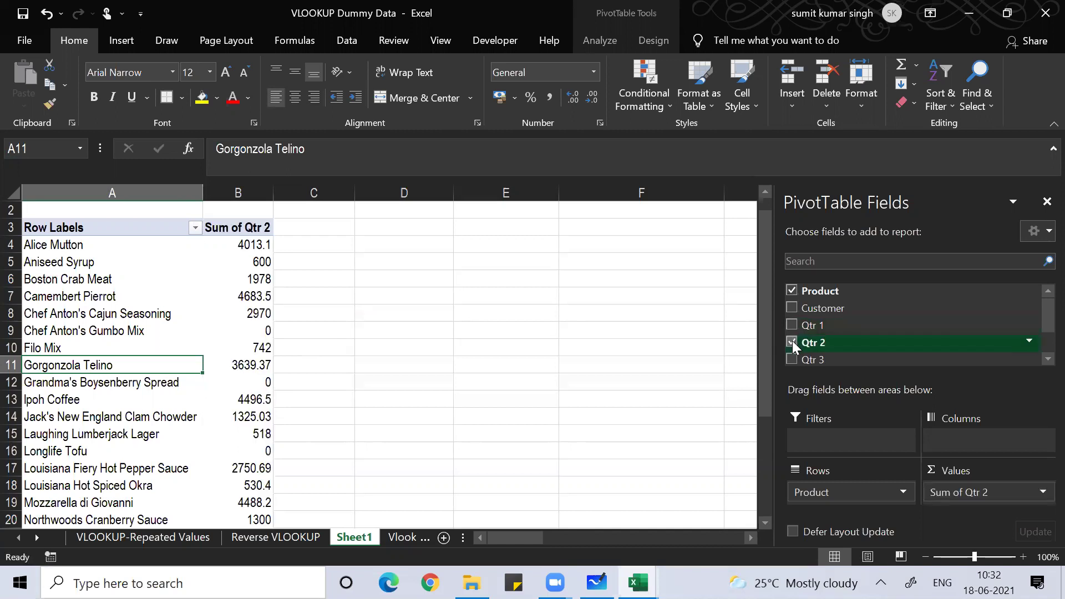
{"action": "left_click", "coordinate": [793, 307]}
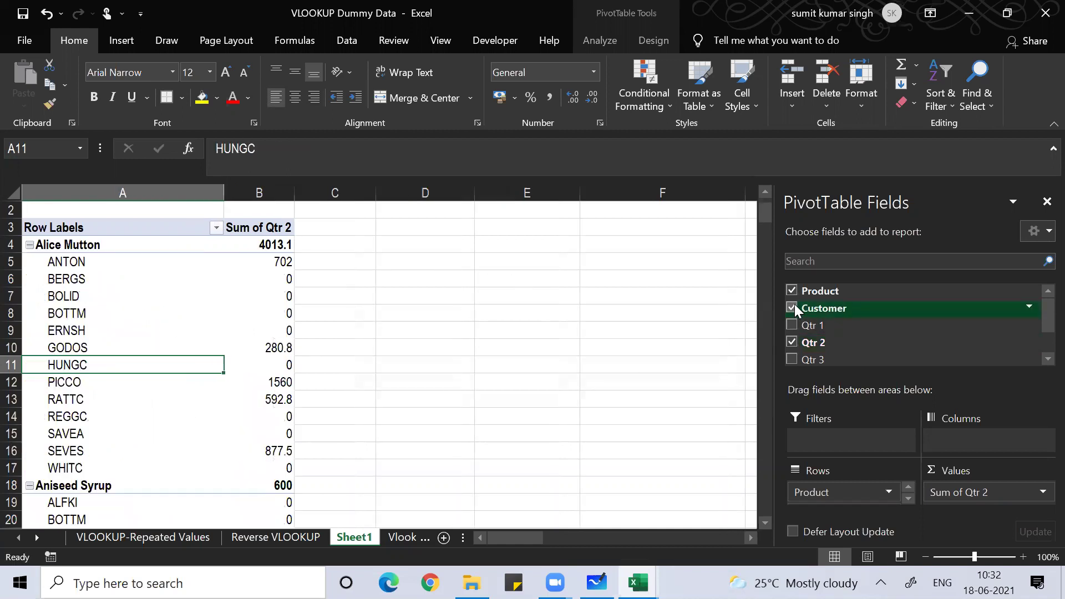
{"action": "left_click", "coordinate": [67, 282]}
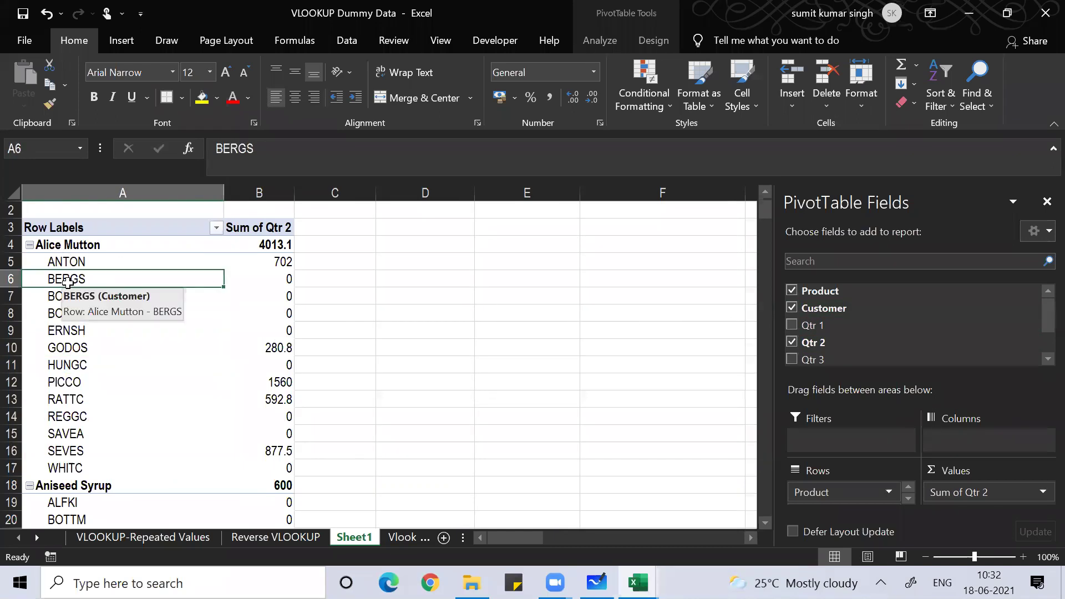
{"action": "key", "text": "Down"}
{"action": "key", "text": "Down"}
{"action": "key", "text": "Down"}
{"action": "key", "text": "Down"}
{"action": "key", "text": "Down"}
{"action": "key", "text": "Down"}
{"action": "key", "text": "Down"}
{"action": "key", "text": "Down"}
{"action": "key", "text": "Down"}
{"action": "key", "text": "Down"}
{"action": "key", "text": "Down"}
{"action": "key", "text": "Down"}
{"action": "key", "text": "Down"}
{"action": "key", "text": "Down"}
{"action": "key", "text": "Down"}
{"action": "key", "text": "Down"}
{"action": "key", "text": "Down"}
{"action": "key", "text": "Down"}
{"action": "key", "text": "Down"}
{"action": "key", "text": "Down"}
{"action": "key", "text": "Down"}
{"action": "key", "text": "Down"}
{"action": "key", "text": "Down"}
{"action": "key", "text": "Down"}
{"action": "key", "text": "Down"}
{"action": "key", "text": "Down"}
{"action": "key", "text": "Down"}
{"action": "key", "text": "Down"}
{"action": "key", "text": "Down"}
{"action": "key", "text": "Down"}
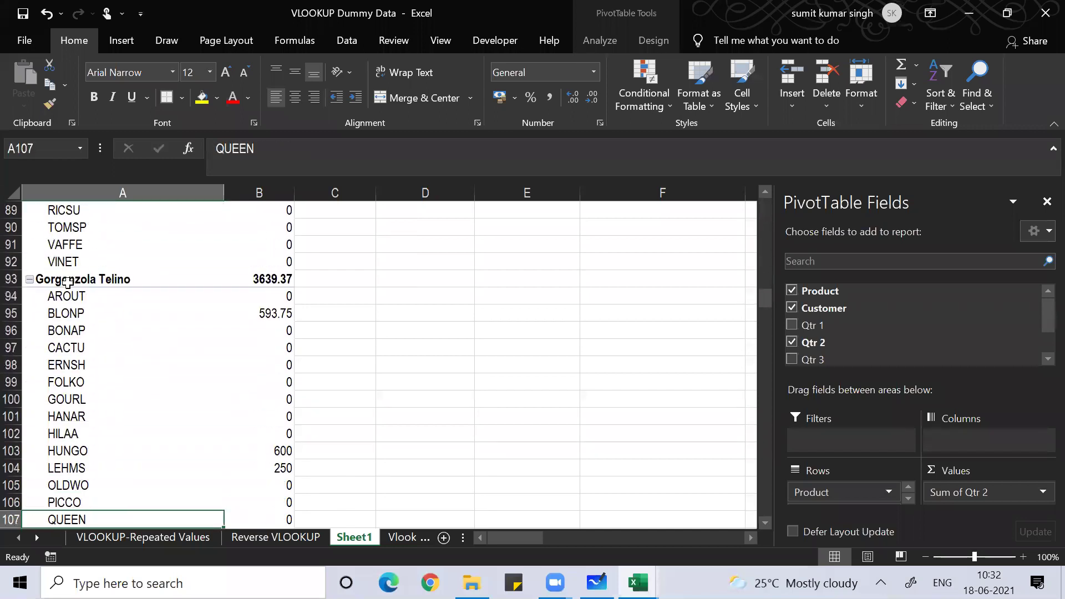
{"action": "key", "text": "Down"}
{"action": "key", "text": "Down"}
{"action": "key", "text": "Down"}
{"action": "key", "text": "Down"}
{"action": "key", "text": "Down"}
{"action": "key", "text": "Down"}
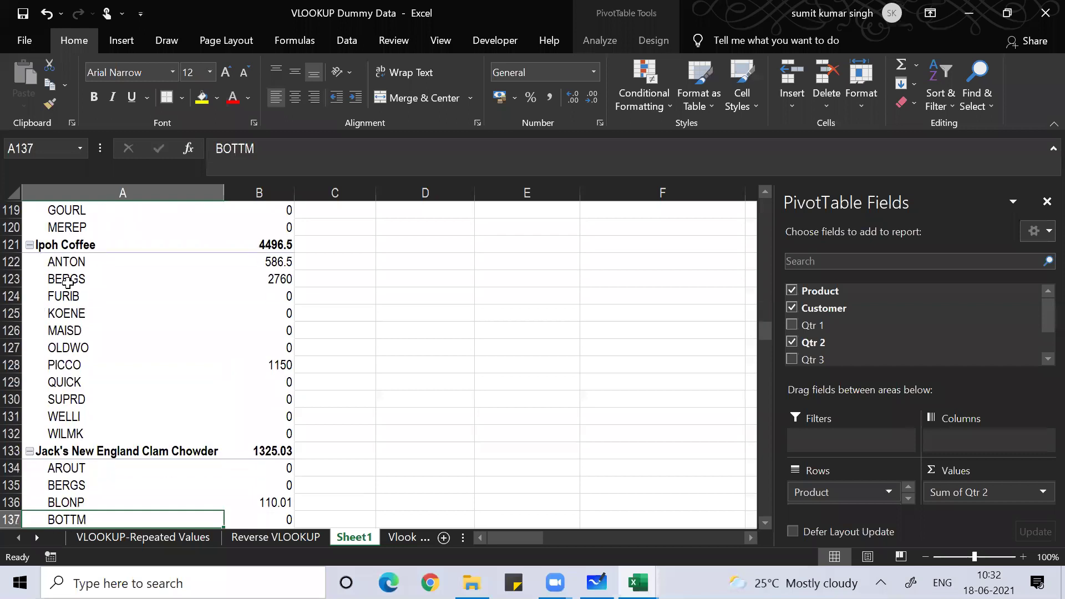
{"action": "key", "text": "ctrl+Home"}
{"action": "key", "text": "Down"}
{"action": "key", "text": "Down"}
{"action": "key", "text": "Down"}
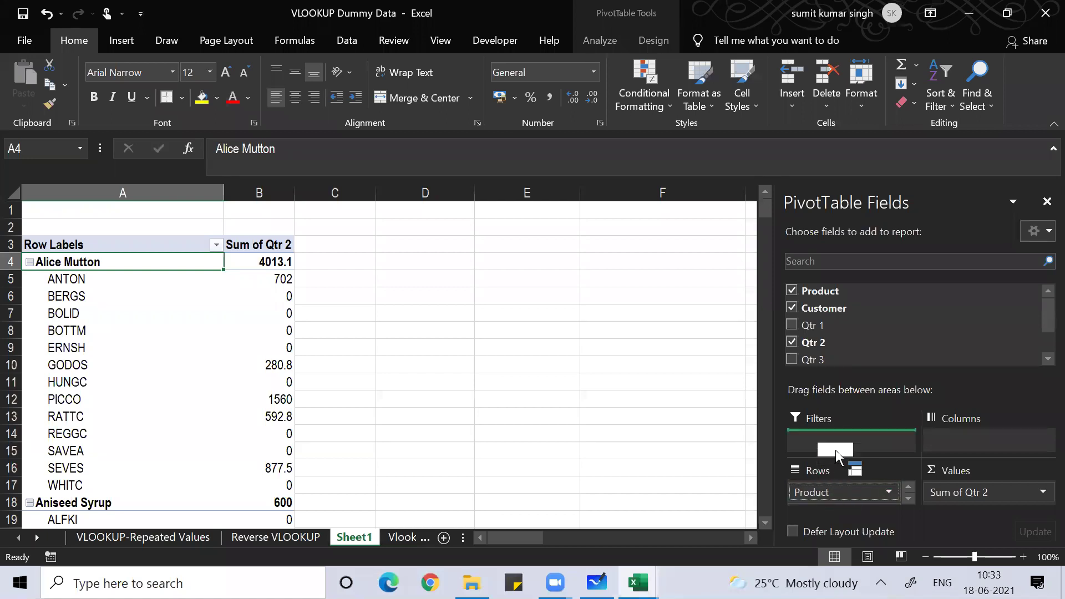
Turn Product into a report filter, leaving customers as rows down to the Grand Total
{"action": "left_click_drag", "start_coordinate": [826, 493], "coordinate": [835, 446]}
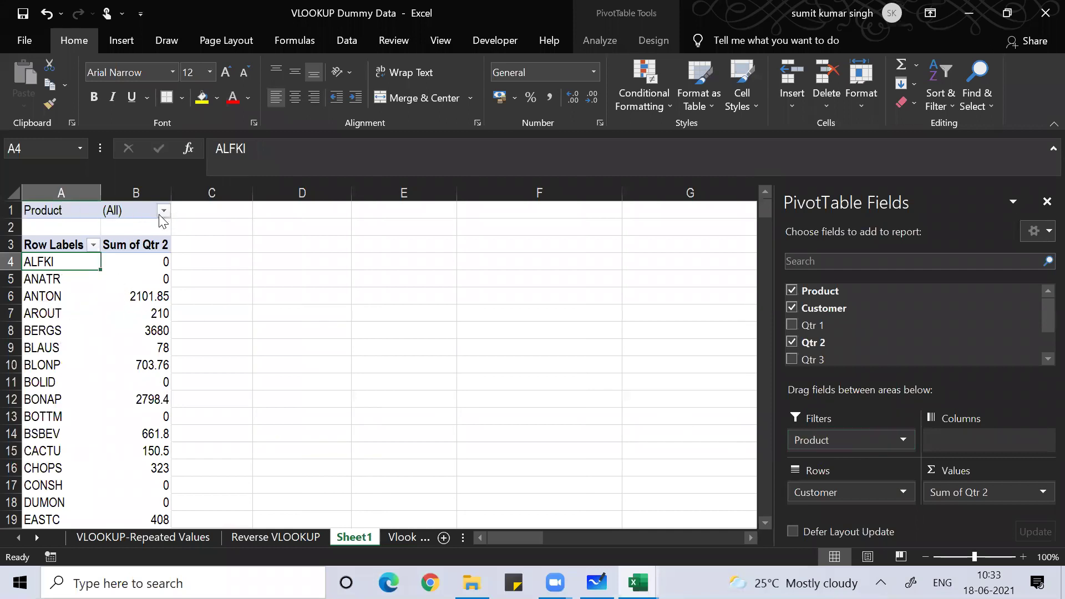
{"action": "left_click", "coordinate": [56, 317]}
{"action": "key", "text": "Down"}
{"action": "key", "text": "Down"}
{"action": "key", "text": "Down"}
{"action": "key", "text": "Down"}
{"action": "key", "text": "Down"}
{"action": "key", "text": "Down"}
{"action": "key", "text": "Down"}
{"action": "key", "text": "Down"}
{"action": "key", "text": "Down"}
{"action": "key", "text": "Down"}
{"action": "key", "text": "Down"}
{"action": "key", "text": "Down"}
{"action": "key", "text": "Down"}
{"action": "key", "text": "Down"}
{"action": "key", "text": "Down"}
{"action": "key", "text": "ctrl+Down"}
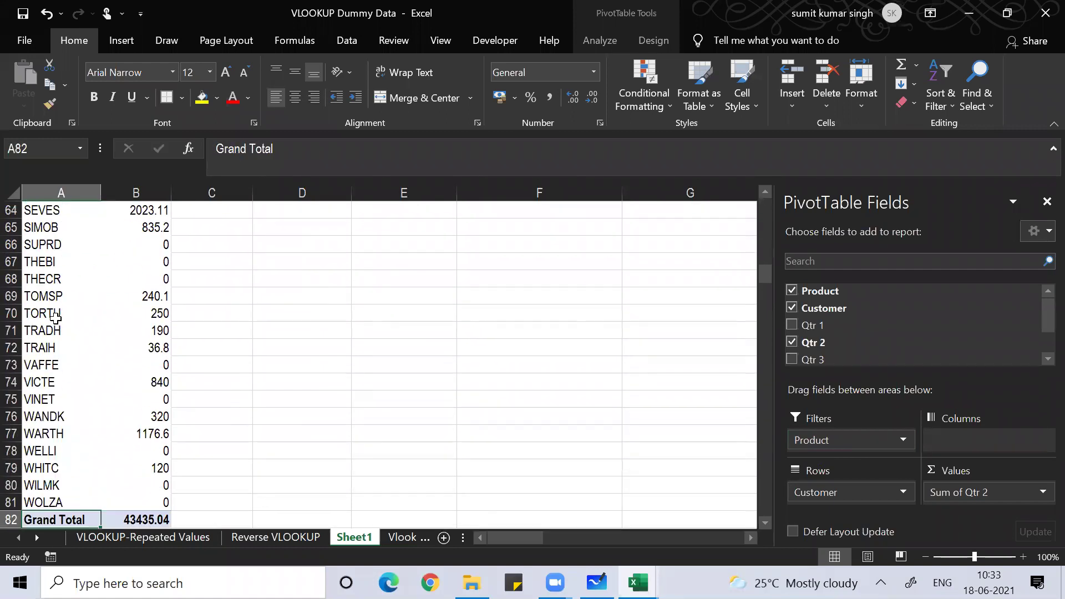
{"action": "key", "text": "Up"}
{"action": "key", "text": "Up"}
{"action": "key", "text": "ctrl+Up"}
{"action": "key", "text": "ctrl+Up"}
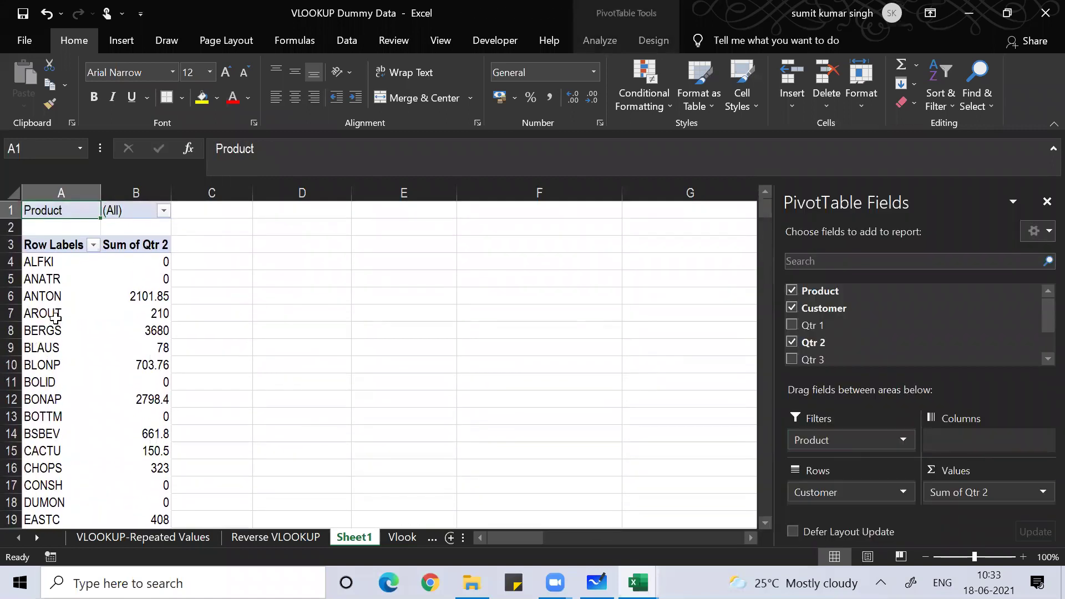
Filter Product to Alice Mutton, Aniseed Syrup and Boston Crab Meat
{"action": "left_click", "coordinate": [164, 210]}
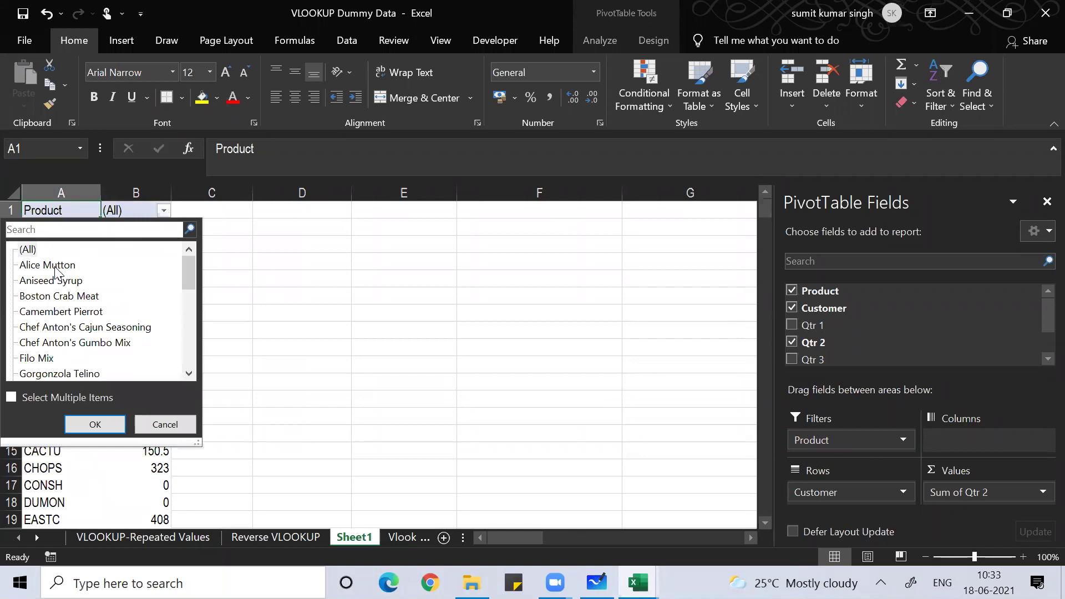
{"action": "left_click", "coordinate": [18, 396]}
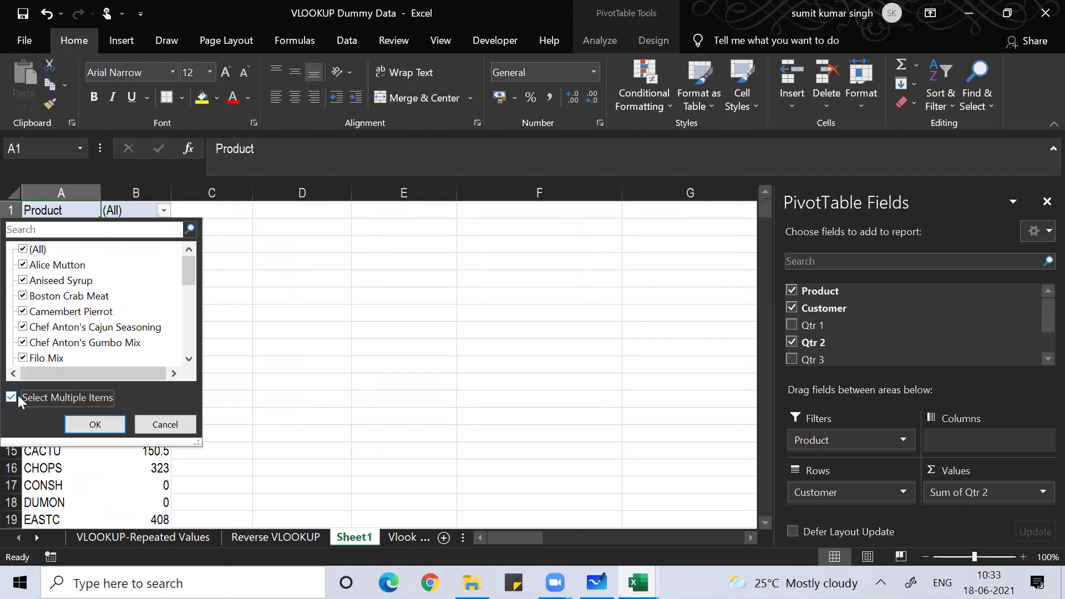
{"action": "left_click", "coordinate": [23, 249]}
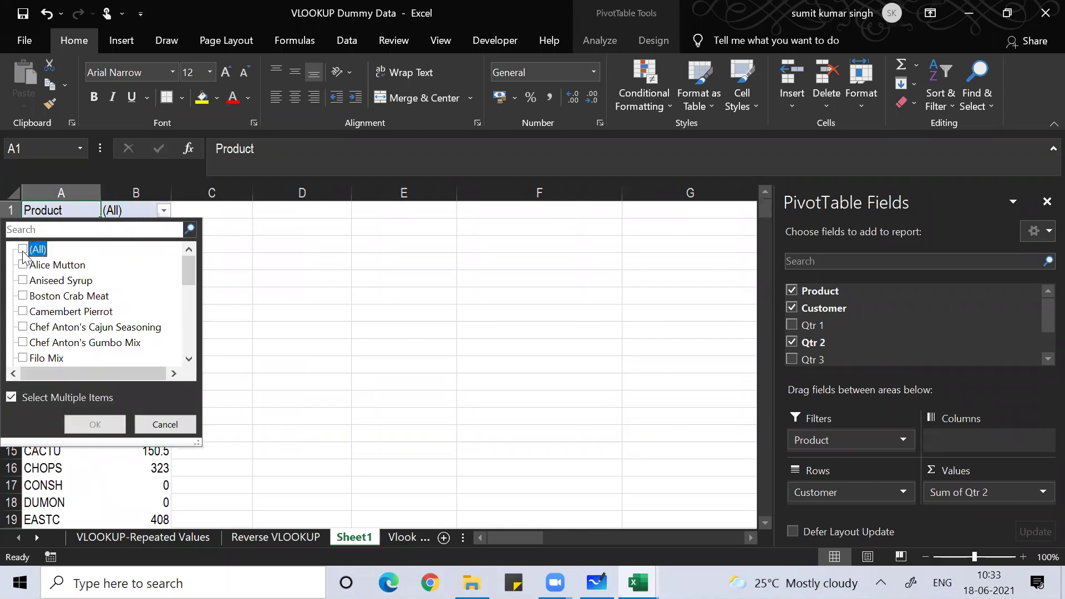
{"action": "left_click", "coordinate": [23, 265]}
{"action": "left_click", "coordinate": [23, 281]}
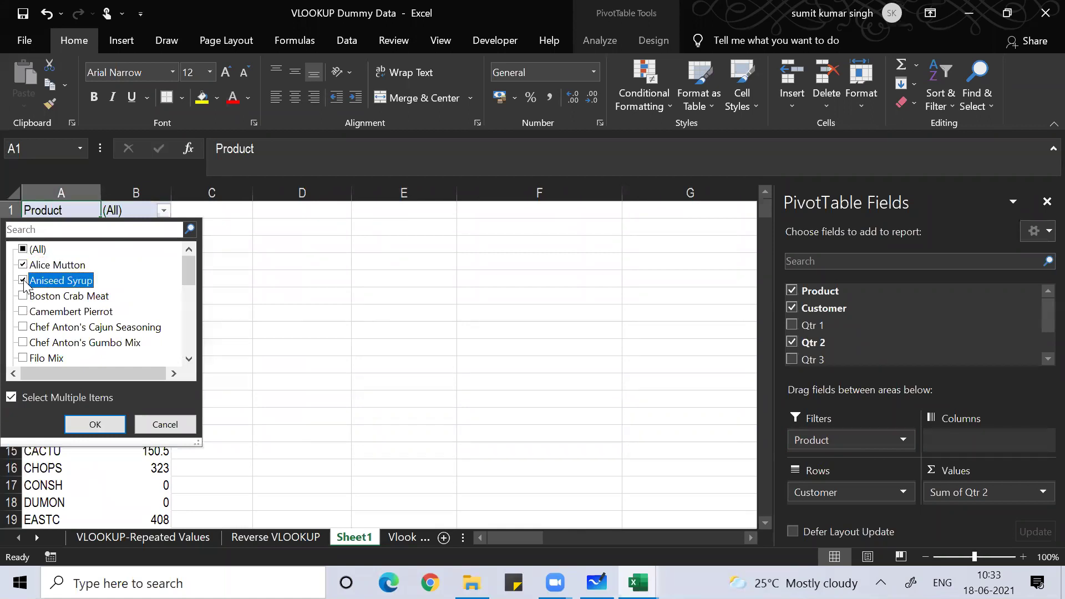
{"action": "left_click", "coordinate": [23, 295]}
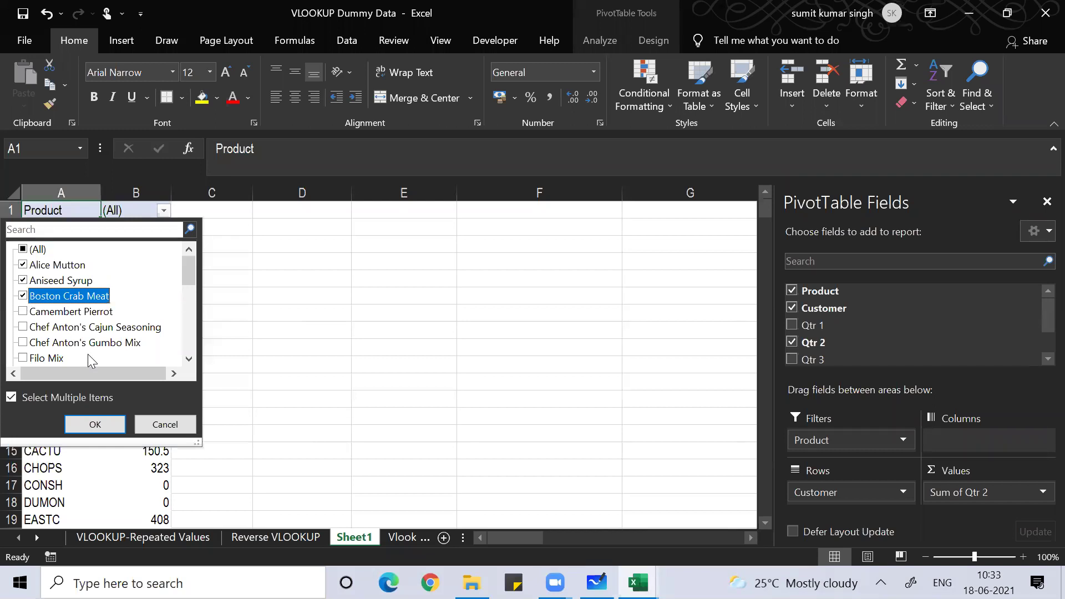
{"action": "left_click", "coordinate": [100, 429]}
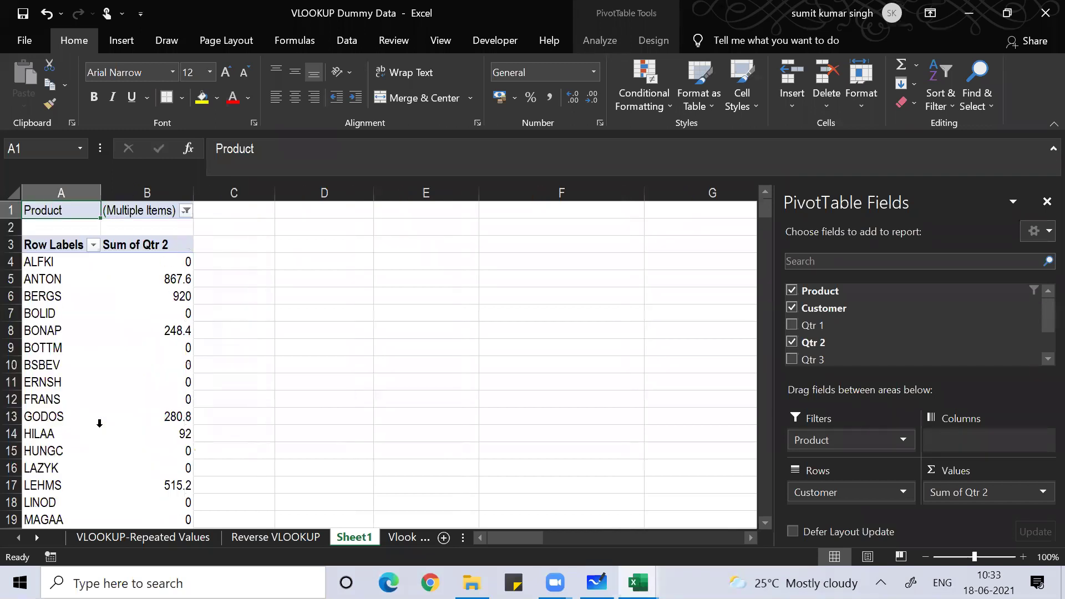
{"action": "left_click", "coordinate": [337, 368]}
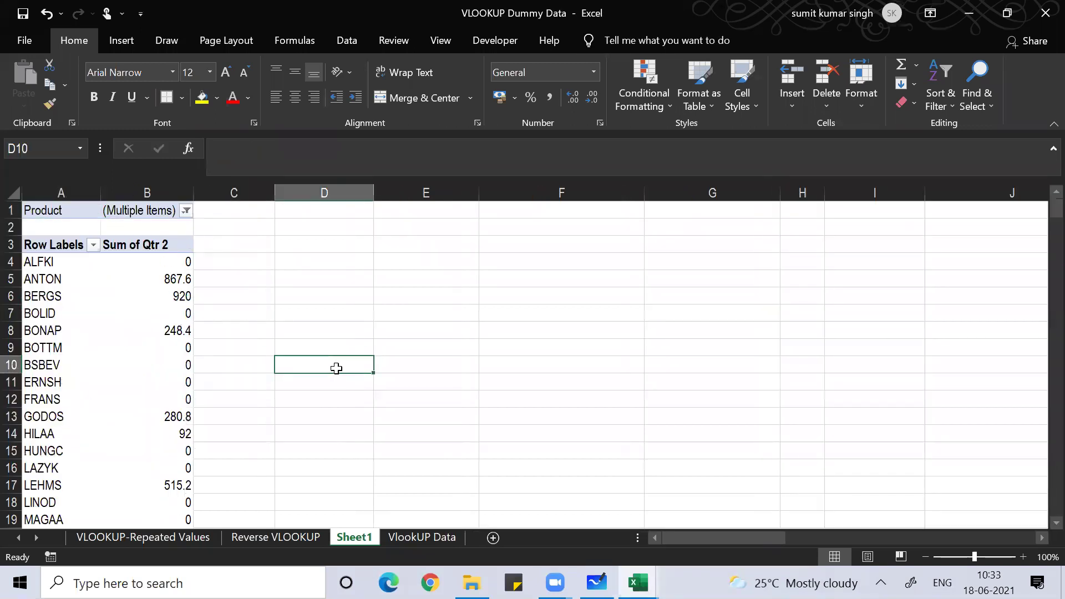
{"action": "key", "text": "Down"}
{"action": "key", "text": "Down"}
{"action": "key", "text": "Down"}
{"action": "key", "text": "Down"}
{"action": "key", "text": "Down"}
{"action": "key", "text": "Down"}
{"action": "key", "text": "Down"}
{"action": "key", "text": "Down"}
{"action": "key", "text": "Down"}
{"action": "key", "text": "Down"}
{"action": "key", "text": "Down"}
{"action": "key", "text": "Down"}
{"action": "key", "text": "Down"}
{"action": "key", "text": "Down"}
{"action": "key", "text": "Down"}
{"action": "key", "text": "Up"}
{"action": "key", "text": "Up"}
{"action": "key", "text": "Up"}
{"action": "key", "text": "Up"}
{"action": "key", "text": "Up"}
{"action": "key", "text": "Up"}
{"action": "key", "text": "Up"}
{"action": "key", "text": "Up"}
{"action": "key", "text": "Up"}
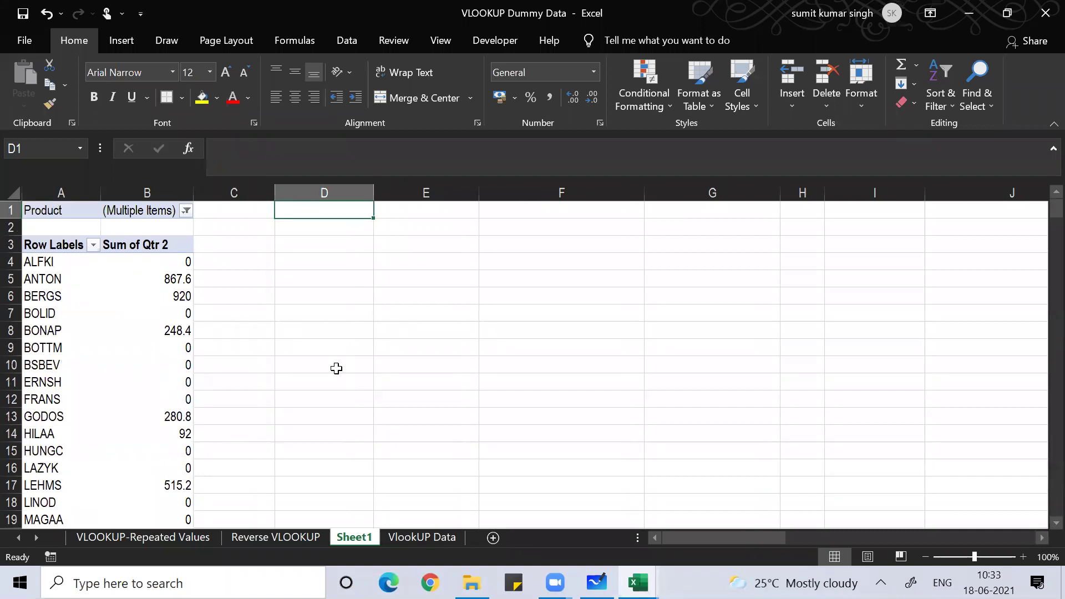
{"action": "left_click", "coordinate": [140, 349]}
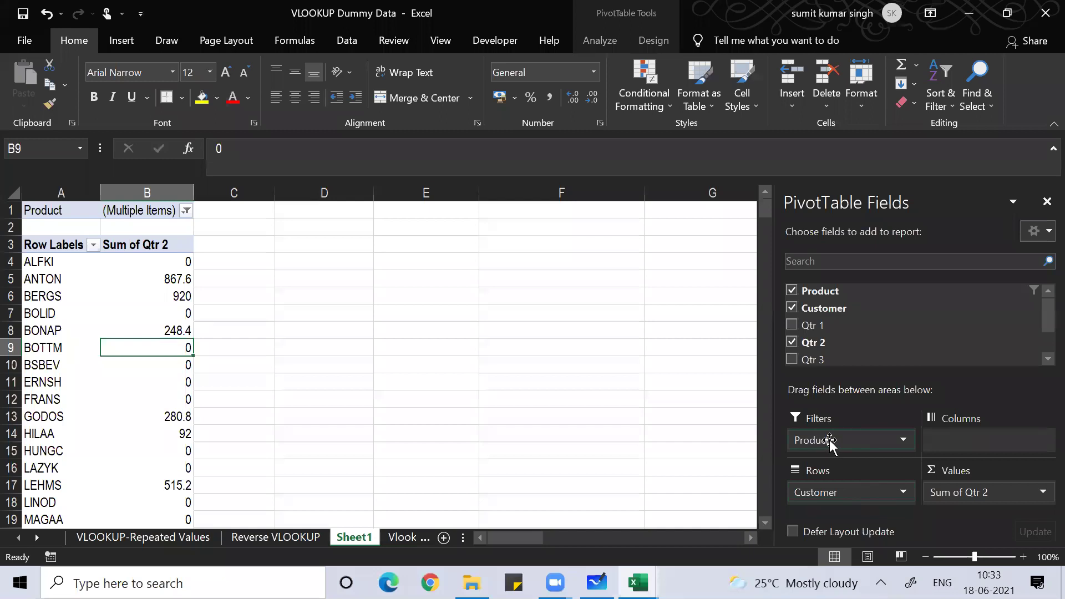
Reset the Product filter to Select All, drop Product, and list only customers with Qtr 2 sums
{"action": "left_click", "coordinate": [790, 308]}
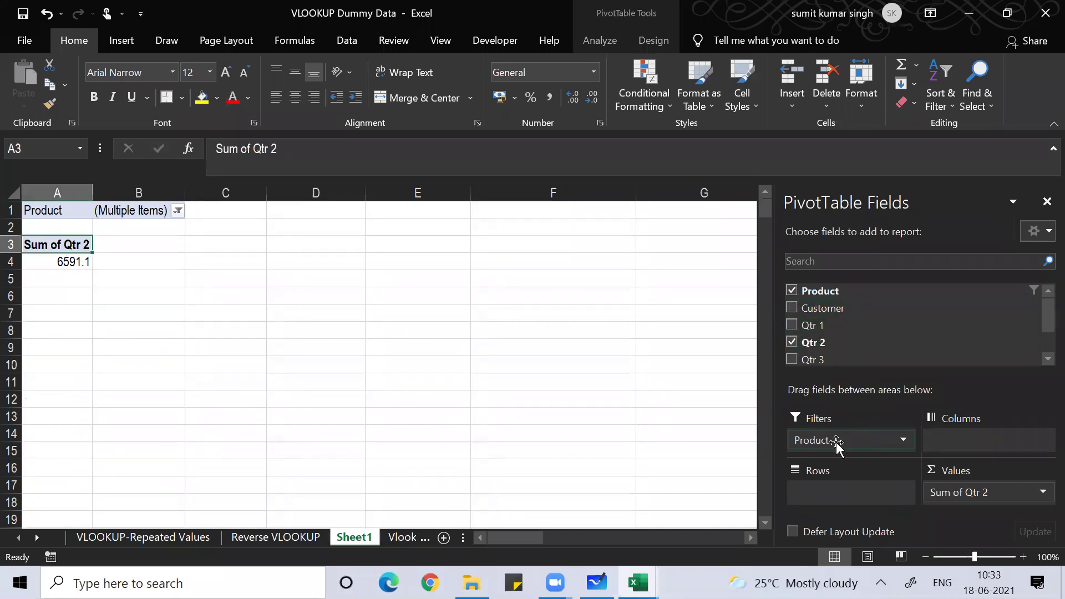
{"action": "left_click_drag", "start_coordinate": [837, 442], "coordinate": [820, 501]}
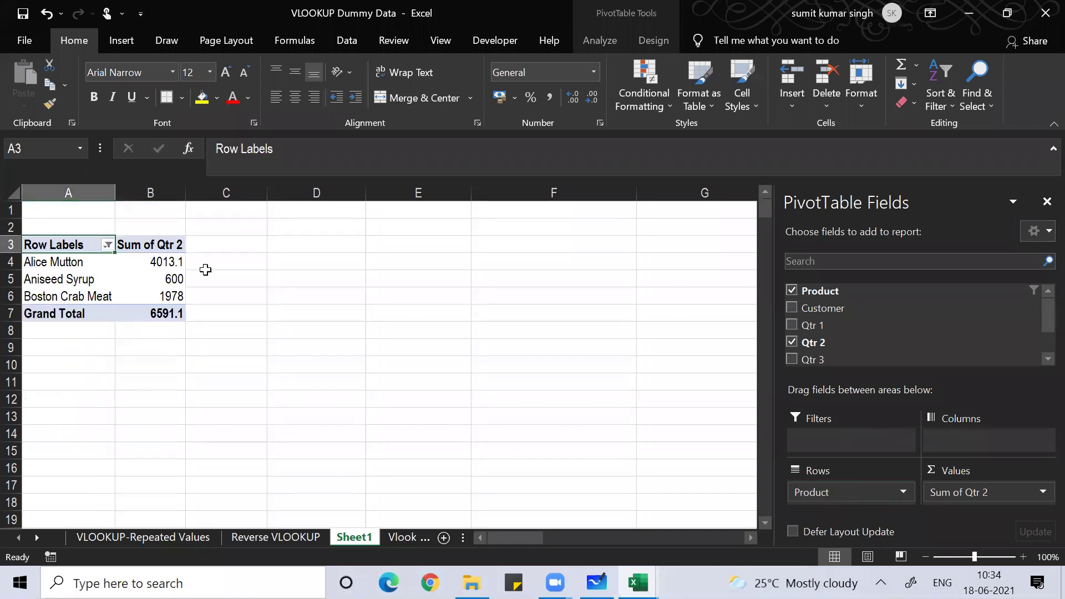
{"action": "left_click", "coordinate": [108, 245]}
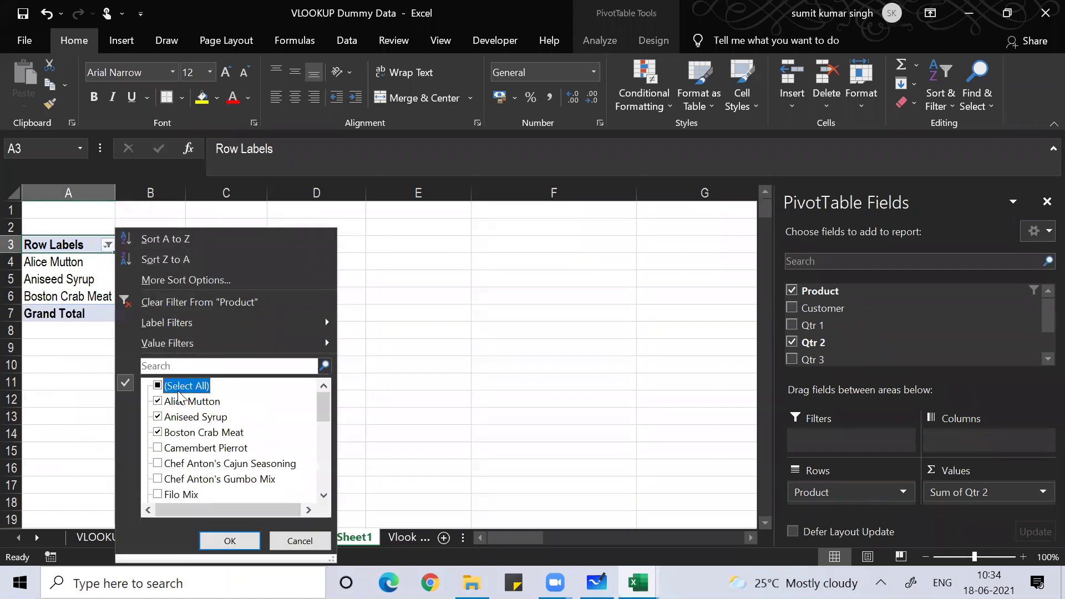
{"action": "left_click", "coordinate": [157, 385]}
{"action": "left_click", "coordinate": [237, 546]}
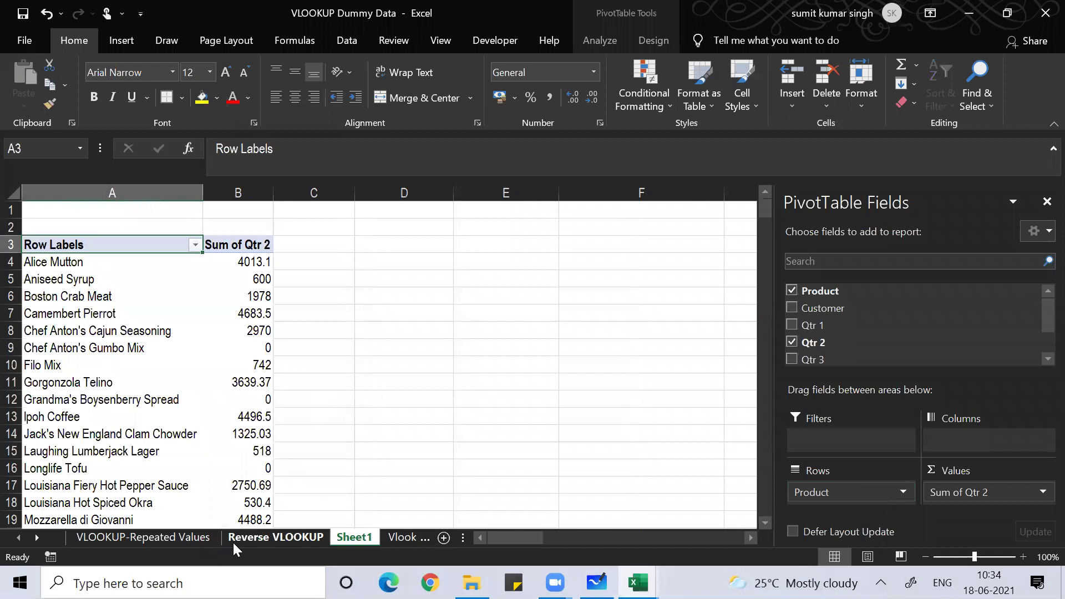
{"action": "left_click", "coordinate": [792, 289]}
{"action": "left_click", "coordinate": [792, 307]}
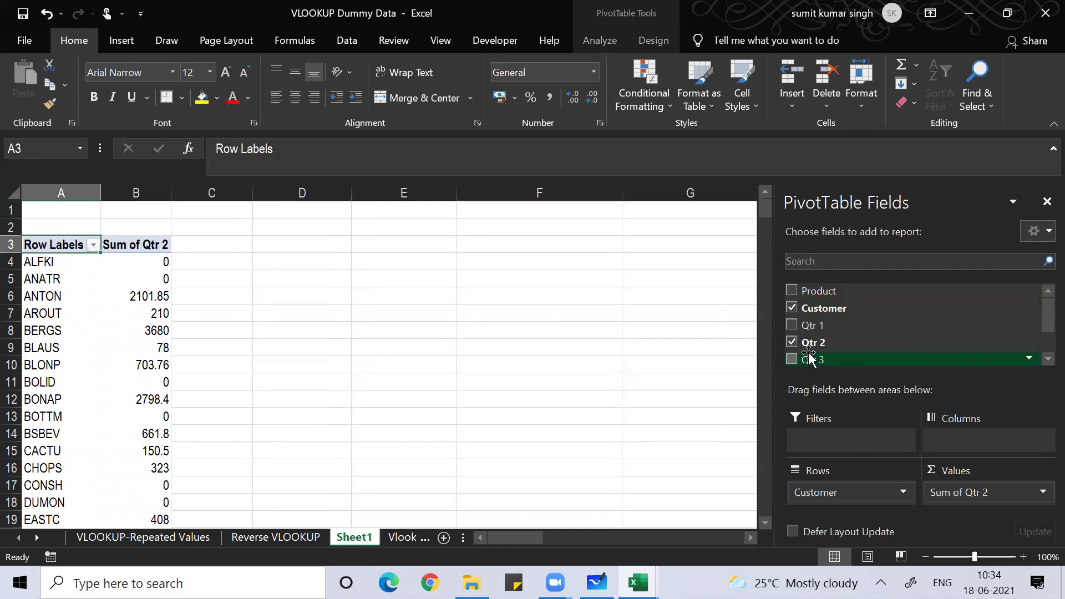
Add Sum of Qtr 3 and move Customer to Columns, then scan across to the grand totals
{"action": "left_click", "coordinate": [792, 359]}
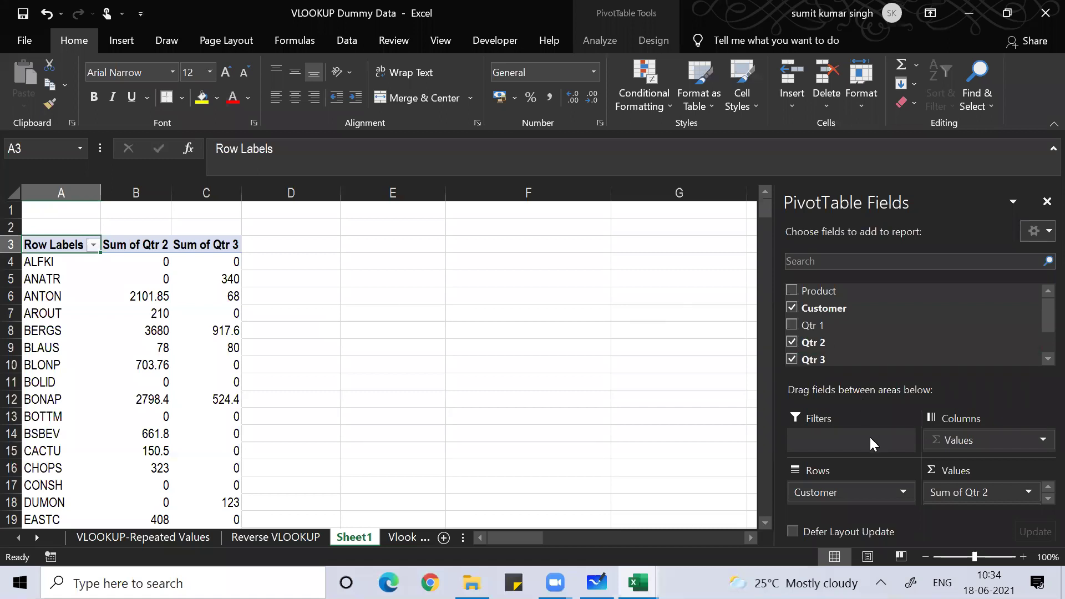
{"action": "left_click_drag", "start_coordinate": [817, 493], "coordinate": [981, 441]}
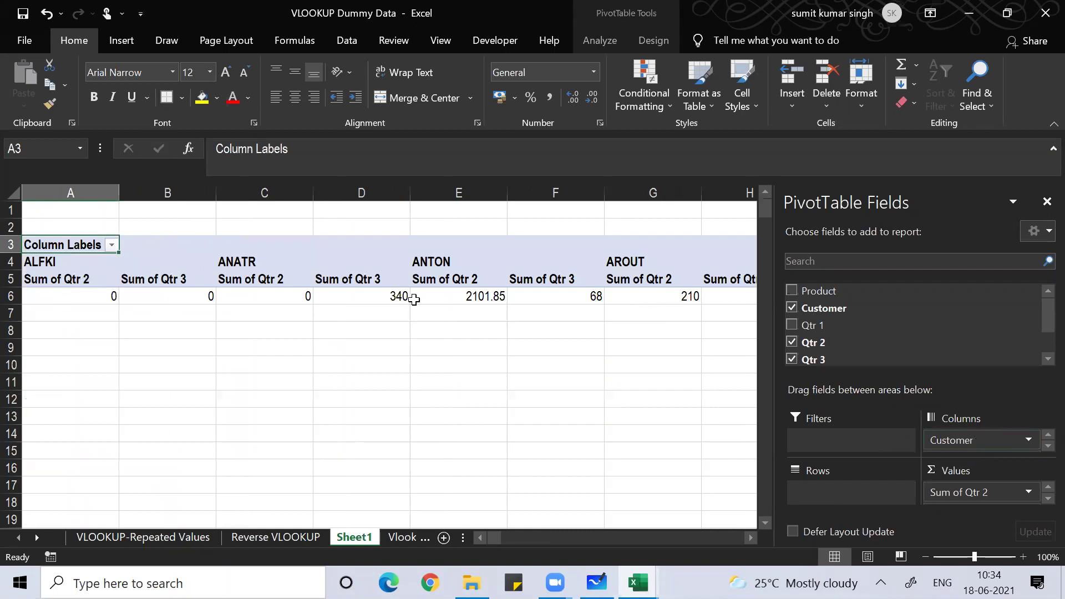
{"action": "left_click", "coordinate": [222, 276]}
{"action": "key", "text": "Right"}
{"action": "key", "text": "Right"}
{"action": "key", "text": "Right"}
{"action": "key", "text": "Right"}
{"action": "key", "text": "Right"}
{"action": "key", "text": "Right"}
{"action": "key", "text": "Right"}
{"action": "key", "text": "Right"}
{"action": "key", "text": "Right"}
{"action": "key", "text": "Right"}
{"action": "key", "text": "Right"}
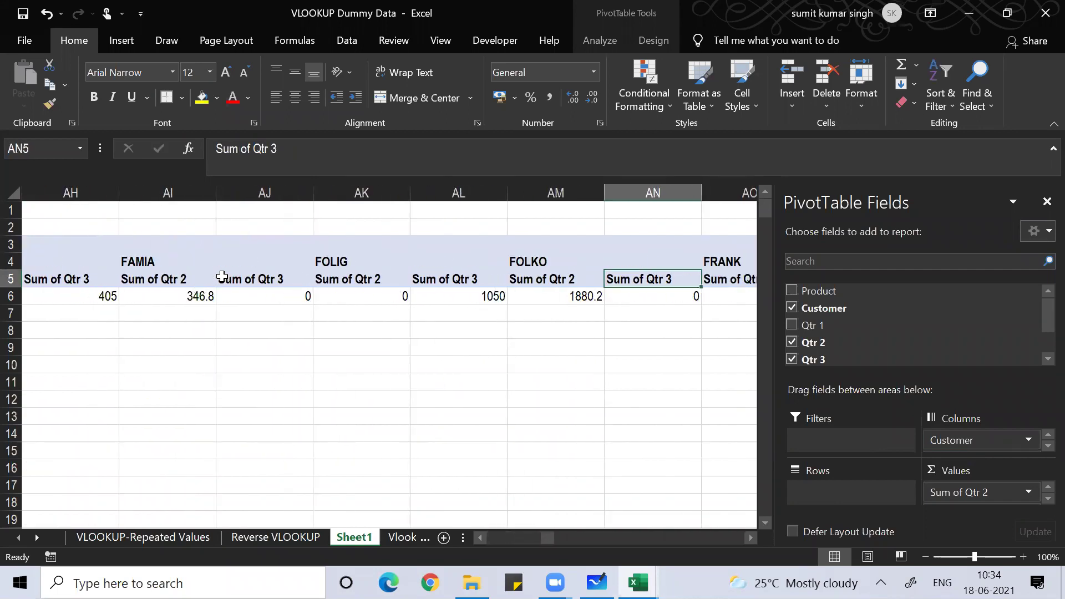
{"action": "key", "text": "Right"}
{"action": "key", "text": "Right"}
{"action": "key", "text": "Right"}
{"action": "key", "text": "Right"}
{"action": "key", "text": "Right"}
{"action": "key", "text": "Right"}
{"action": "key", "text": "Right"}
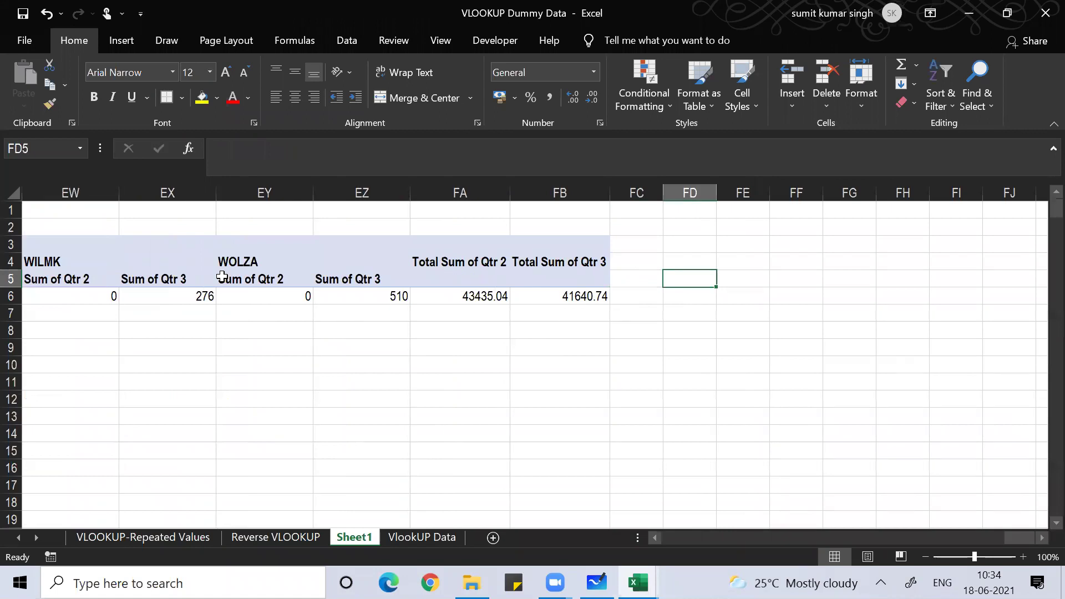
{"action": "key", "text": "Left"}
{"action": "key", "text": "Left"}
{"action": "key", "text": "Left"}
{"action": "key", "text": "Left"}
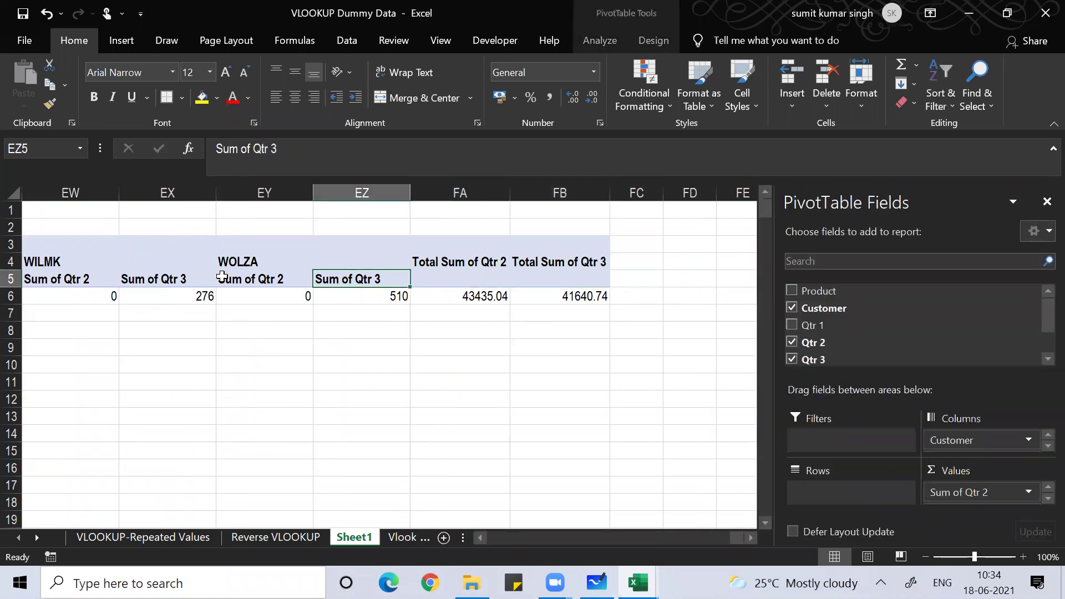
{"action": "key", "text": "ctrl+Left"}
{"action": "key", "text": "Down"}
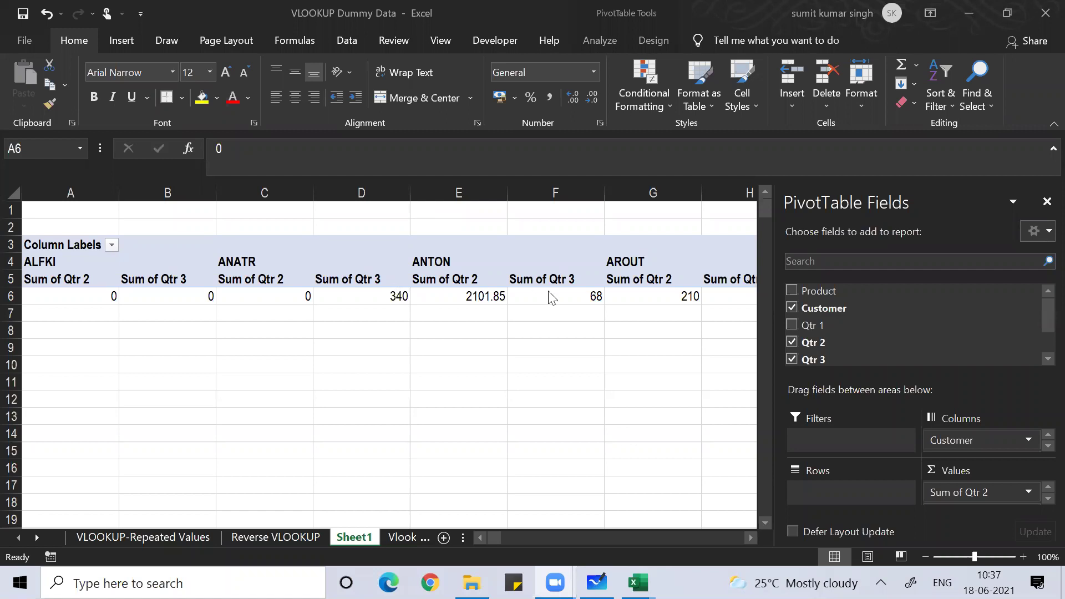
Remove Customer from PivotTable2, leaving only Qtr 2 (43435.04) and Qtr 3 (41640.74) totals
{"action": "key", "text": "alt+Tab"}
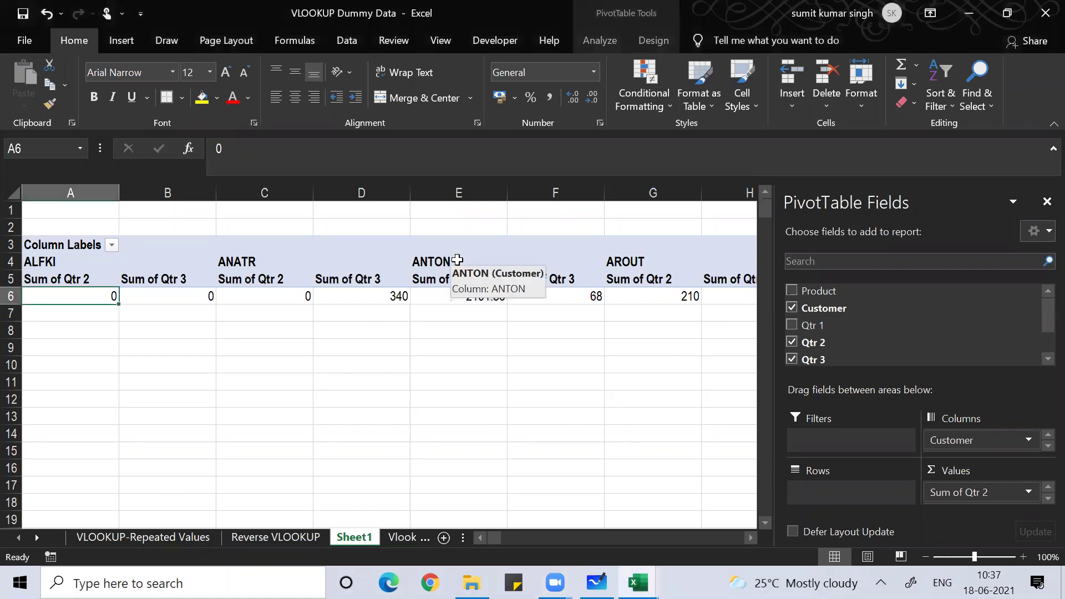
{"action": "key", "text": "Up"}
{"action": "key", "text": "Up"}
{"action": "key", "text": "Up"}
{"action": "key", "text": "Down"}
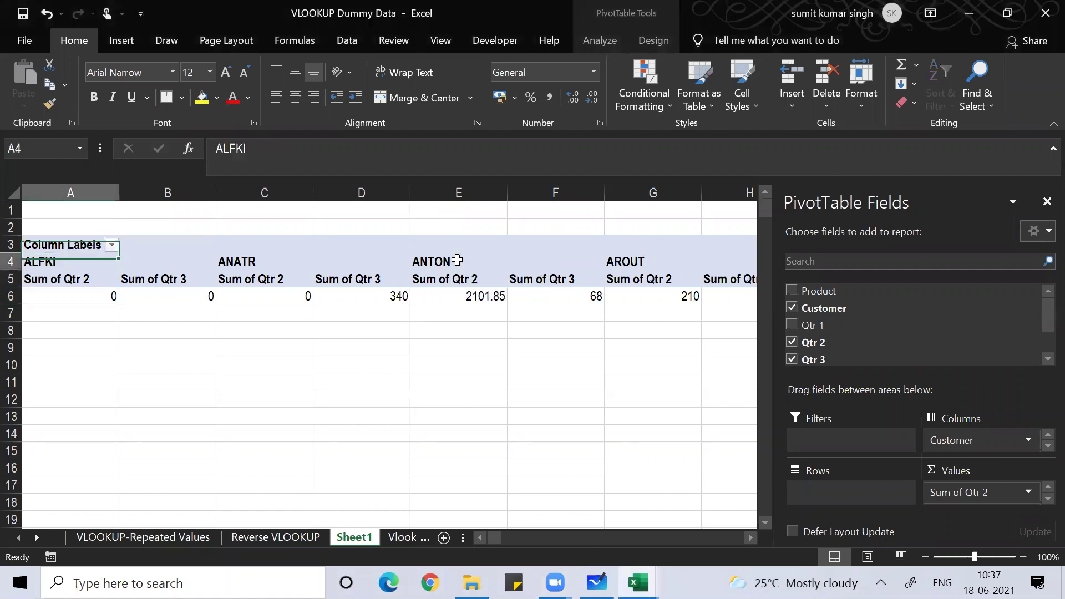
{"action": "key", "text": "Right"}
{"action": "key", "text": "Right"}
{"action": "key", "text": "Right"}
{"action": "key", "text": "Right"}
{"action": "key", "text": "Right"}
{"action": "key", "text": "Right"}
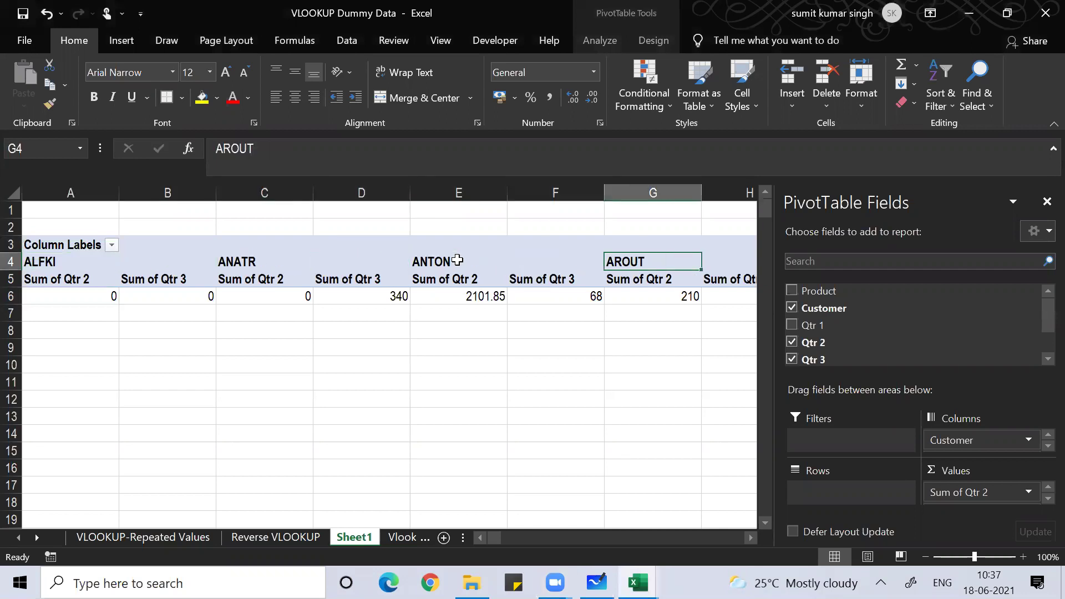
{"action": "left_click", "coordinate": [798, 307]}
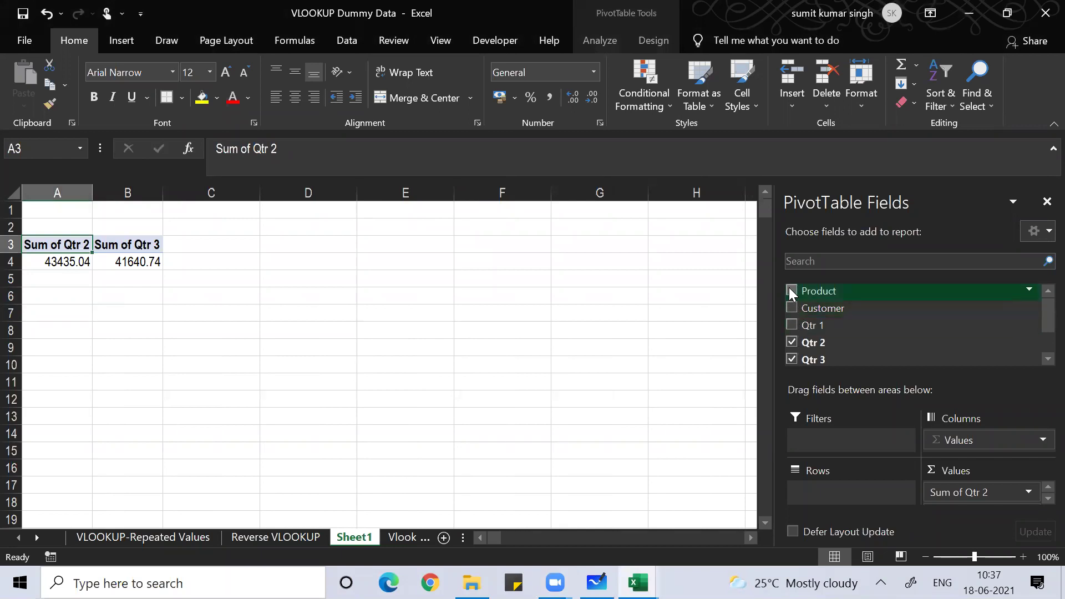
Add Product as rows plus Qtr 1 and Qtr 4 sums, then review the product list
{"action": "left_click", "coordinate": [791, 291]}
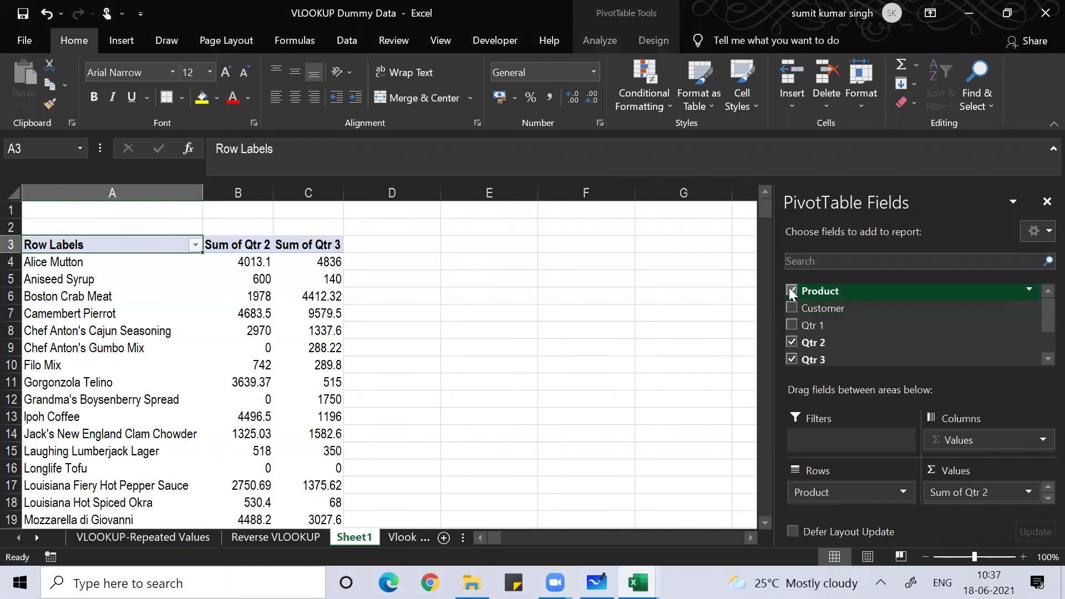
{"action": "left_click", "coordinate": [791, 326]}
{"action": "left_click", "coordinate": [1040, 361]}
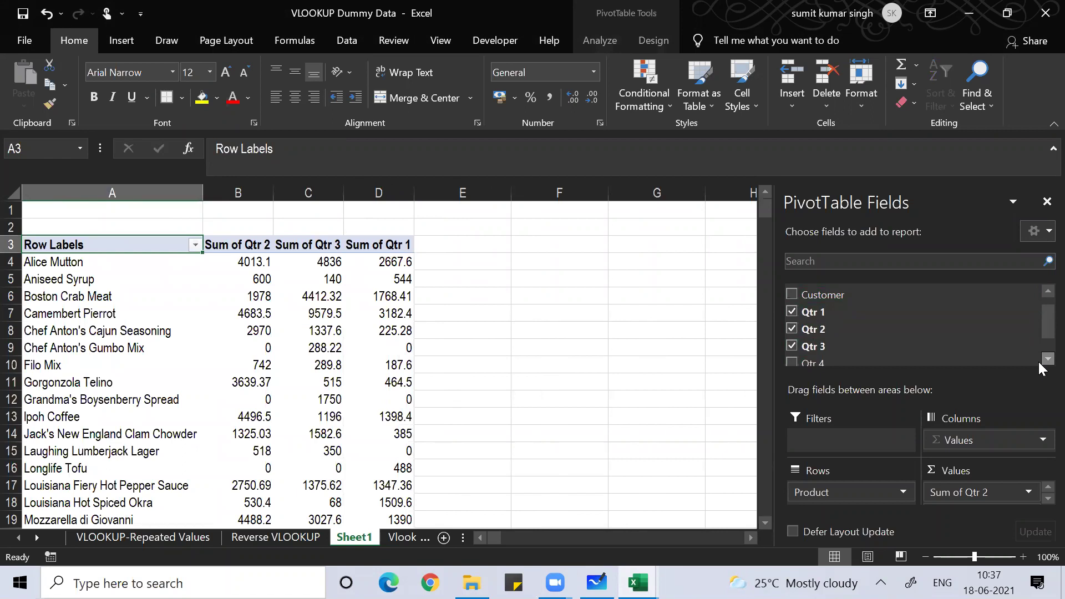
{"action": "left_click", "coordinate": [790, 361]}
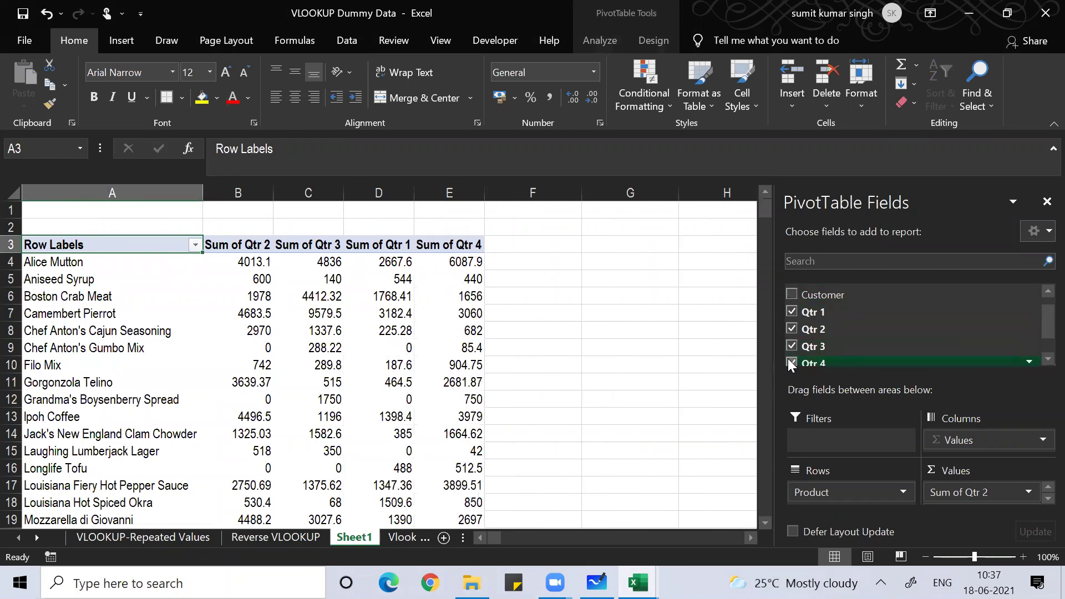
{"action": "left_click", "coordinate": [103, 317]}
{"action": "key", "text": "Down"}
{"action": "key", "text": "Down"}
{"action": "key", "text": "Down"}
{"action": "key", "text": "Down"}
{"action": "key", "text": "Down"}
{"action": "key", "text": "Down"}
{"action": "key", "text": "Down"}
{"action": "key", "text": "Up"}
{"action": "key", "text": "Up"}
{"action": "key", "text": "Up"}
{"action": "key", "text": "Up"}
{"action": "key", "text": "Up"}
{"action": "key", "text": "Up"}
{"action": "key", "text": "Up"}
{"action": "key", "text": "Up"}
{"action": "key", "text": "Up"}
{"action": "key", "text": "Up"}
{"action": "key", "text": "Up"}
{"action": "key", "text": "Up"}
{"action": "key", "text": "Up"}
{"action": "key", "text": "Up"}
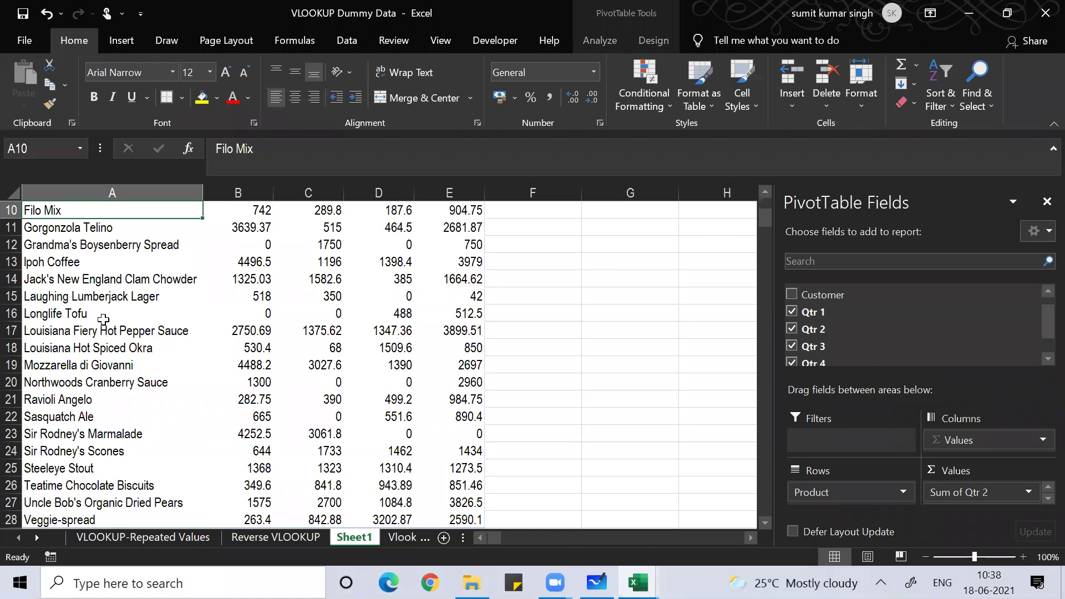
{"action": "key", "text": "Up"}
{"action": "key", "text": "Up"}
{"action": "key", "text": "Up"}
{"action": "key", "text": "Up"}
{"action": "key", "text": "Up"}
{"action": "key", "text": "Up"}
{"action": "key", "text": "Up"}
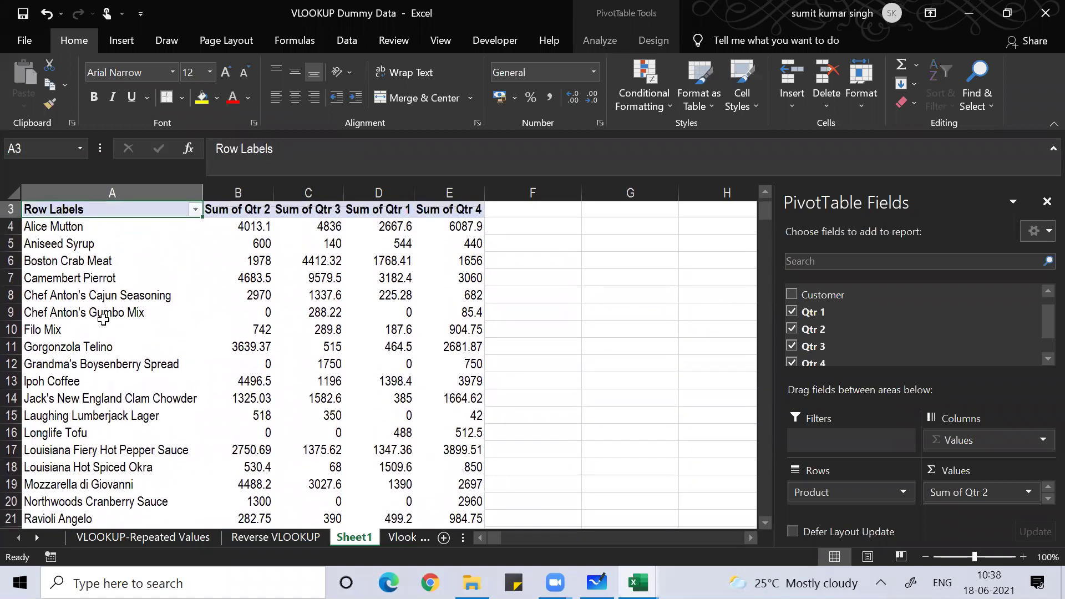
{"action": "key", "text": "Up"}
{"action": "key", "text": "Up"}
{"action": "key", "text": "Down"}
{"action": "key", "text": "Down"}
{"action": "key", "text": "Down"}
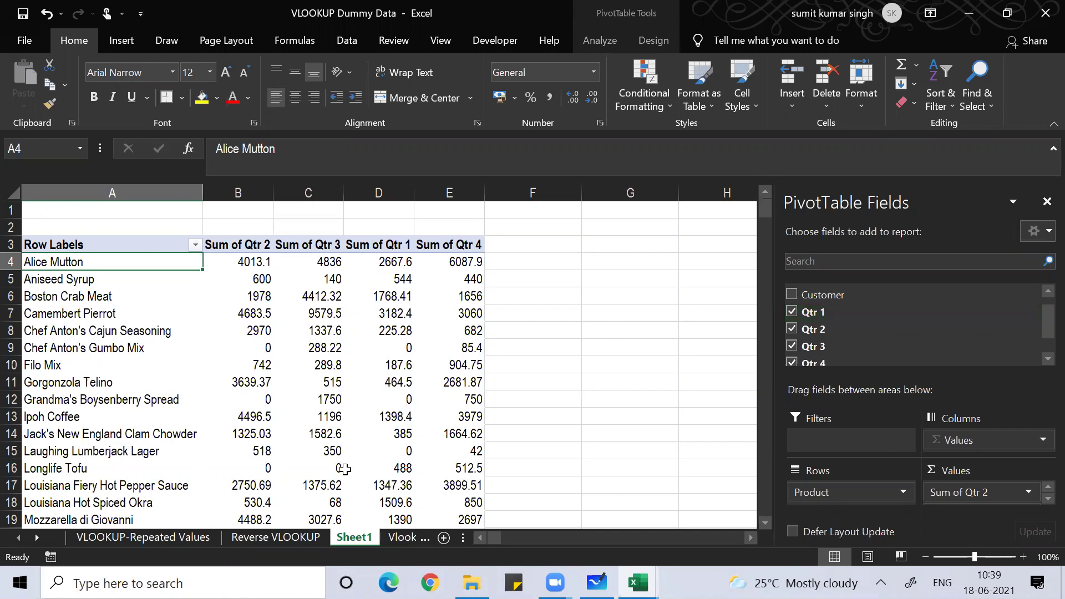
{"action": "mouse_move", "coordinate": [638, 584]}
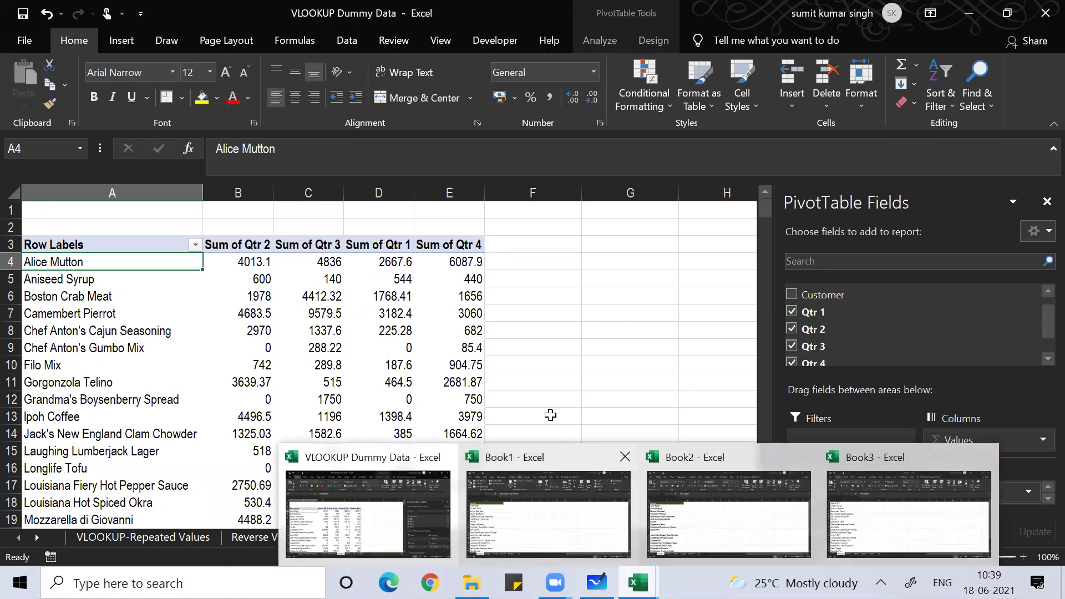
Reopen the Excel Worksheet workbook from the recent workbooks list
{"action": "left_click", "coordinate": [538, 398]}
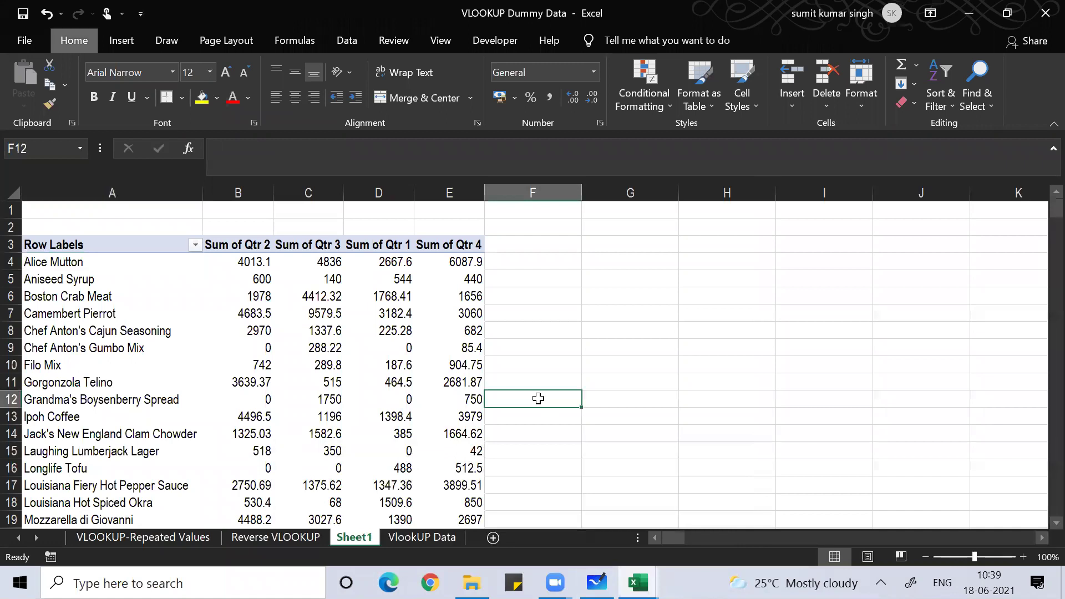
{"action": "key", "text": "ctrl+o"}
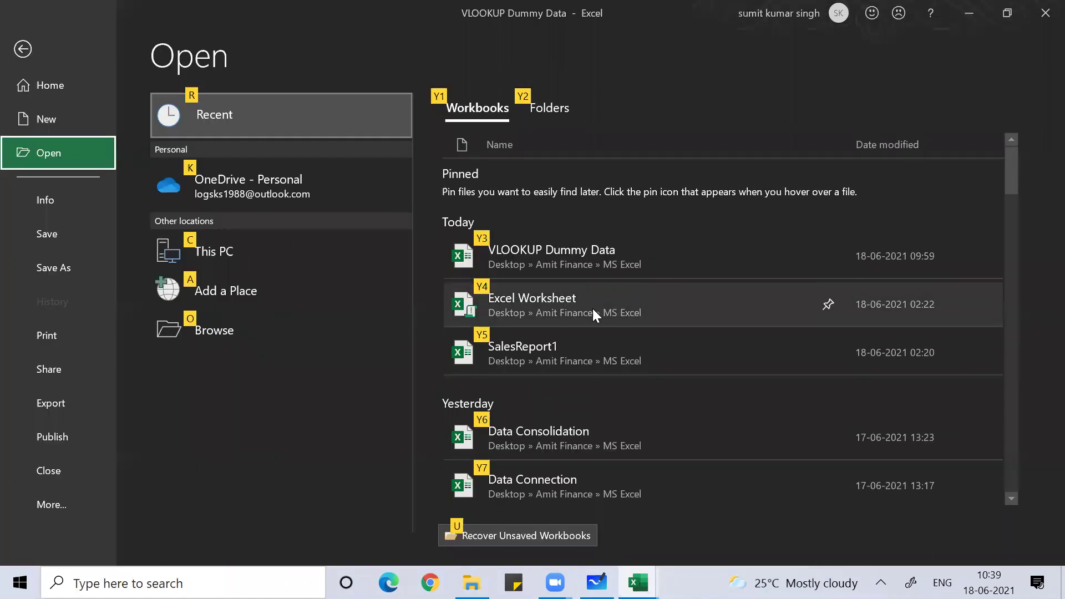
{"action": "left_click", "coordinate": [592, 308]}
Enter the workbook password and dismiss the welcome message
{"action": "key", "text": "Return"}
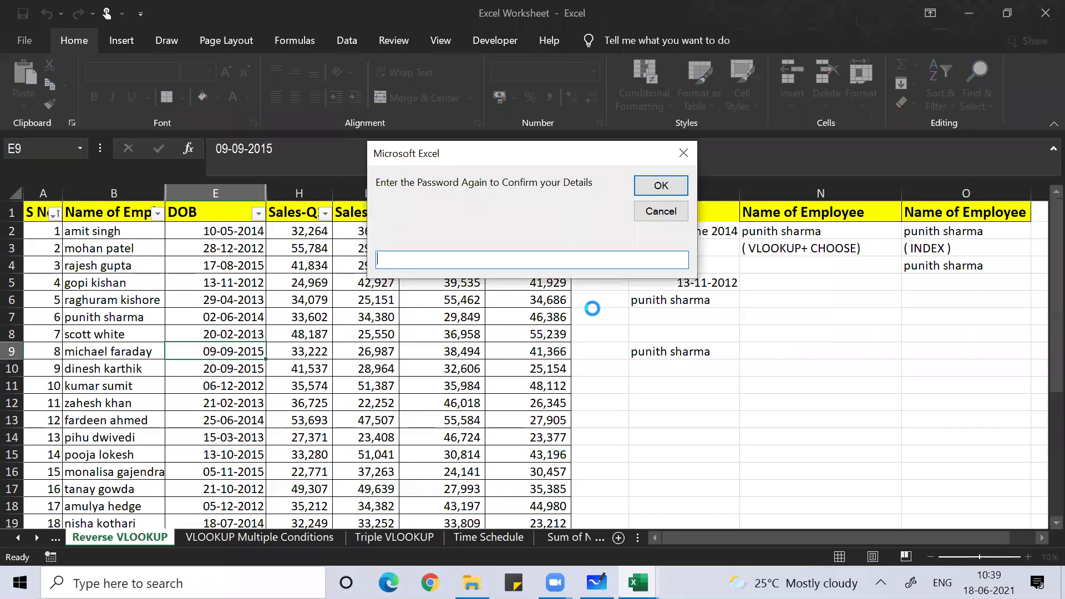
{"action": "key", "text": "Return"}
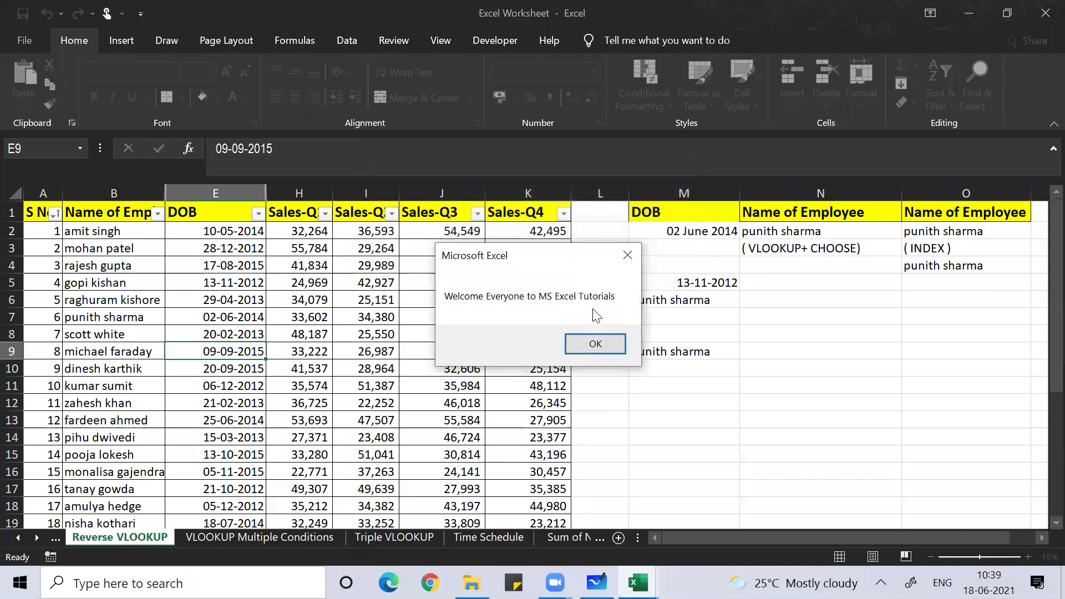
{"action": "key", "text": "Return"}
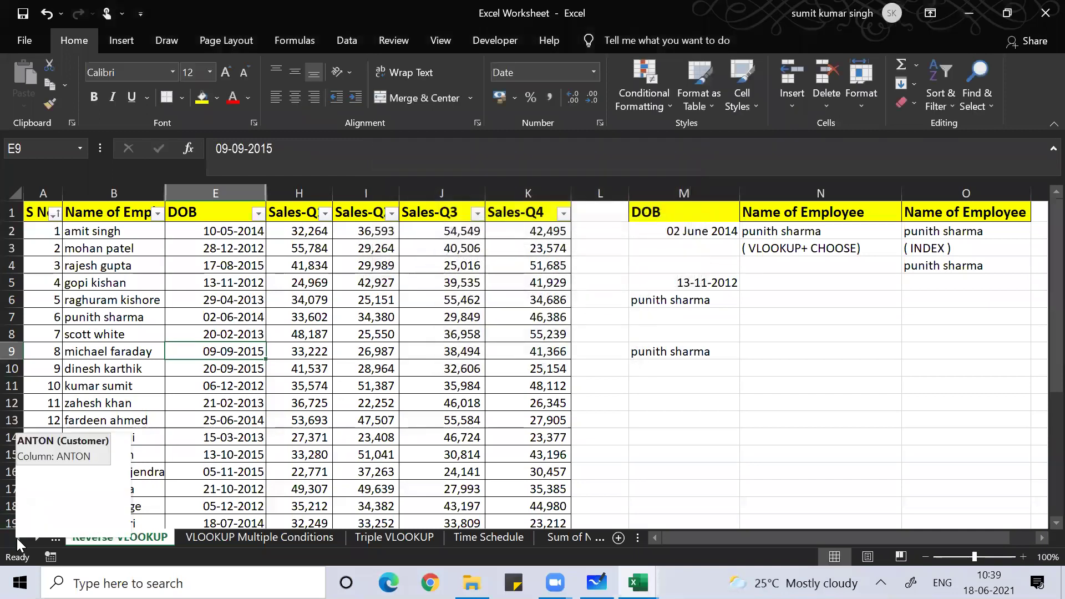
Scroll the sheet tabs back and switch to the Company Data sheet
{"action": "left_click", "coordinate": [17, 538]}
{"action": "left_click", "coordinate": [16, 538]}
{"action": "left_click", "coordinate": [17, 538]}
{"action": "left_click", "coordinate": [17, 538]}
{"action": "left_click", "coordinate": [17, 538]}
{"action": "left_click", "coordinate": [17, 538]}
{"action": "left_click", "coordinate": [16, 538]}
{"action": "left_click", "coordinate": [17, 538]}
{"action": "left_click", "coordinate": [16, 539]}
{"action": "left_click", "coordinate": [17, 538]}
{"action": "left_click", "coordinate": [16, 538]}
{"action": "left_click", "coordinate": [16, 539]}
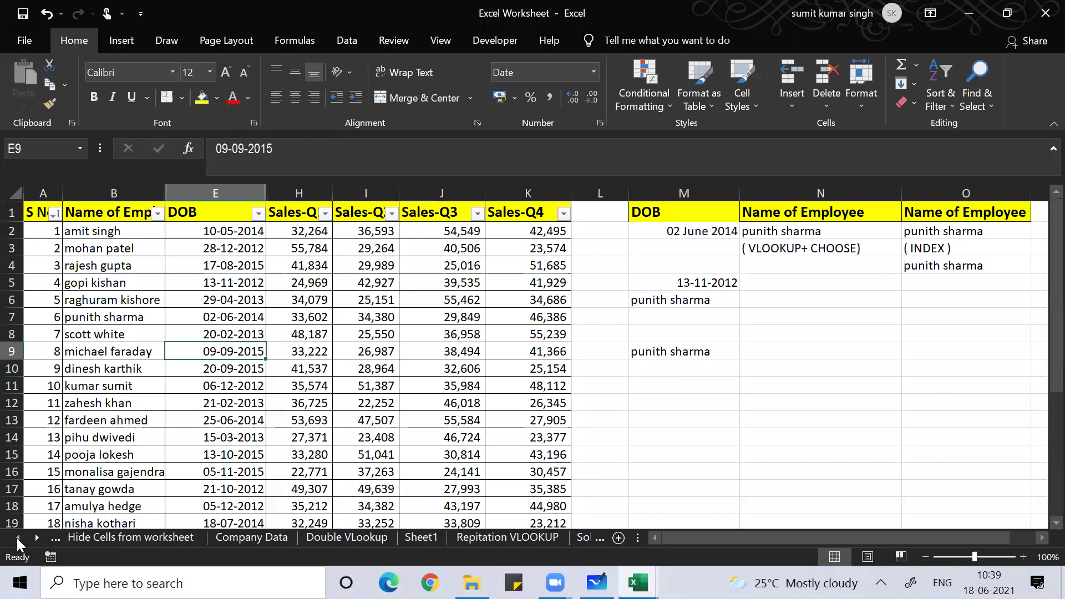
{"action": "left_click", "coordinate": [255, 537]}
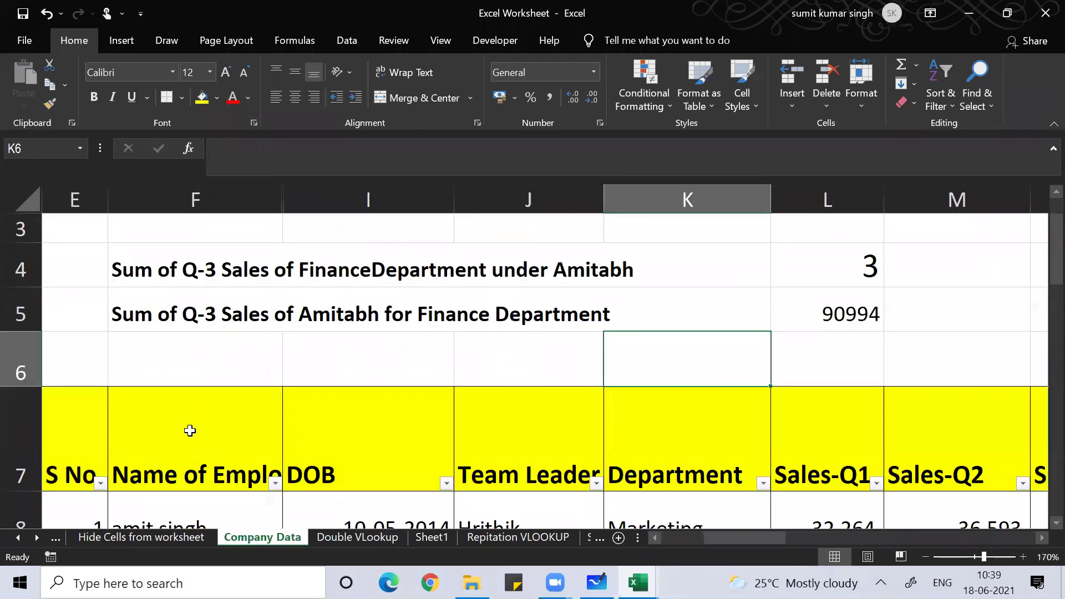
Select the whole Company Data table, E7:P37, starting from the S No header
{"action": "left_click", "coordinate": [181, 435]}
{"action": "key", "text": "Left"}
{"action": "key", "text": "Left"}
{"action": "key", "text": "Left"}
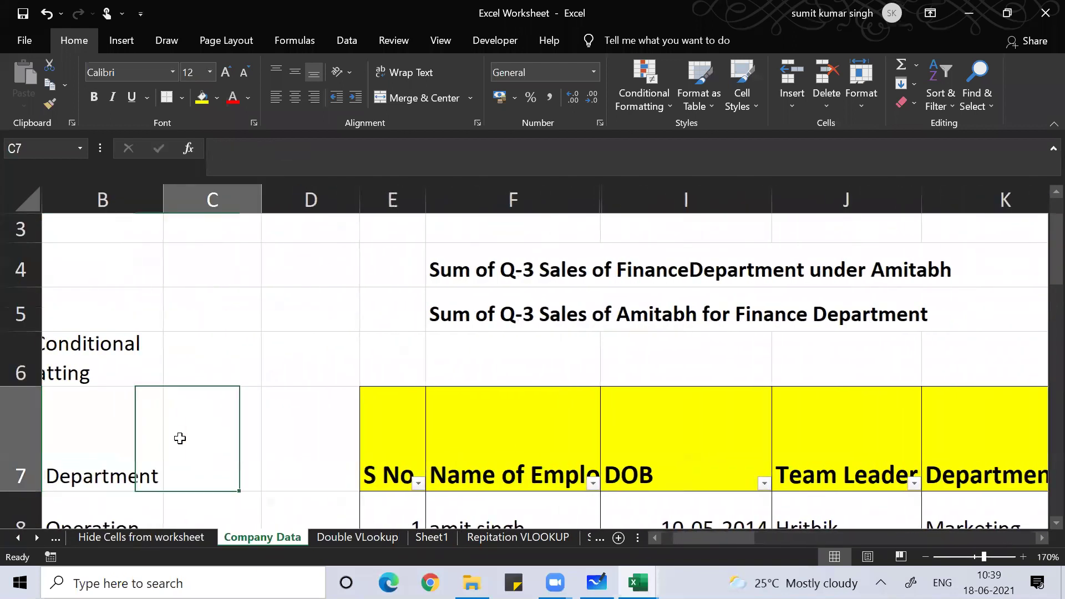
{"action": "key", "text": "Right"}
{"action": "key", "text": "Right"}
{"action": "key", "text": "shift+Right"}
{"action": "key", "text": "shift+Right"}
{"action": "key", "text": "shift+Right"}
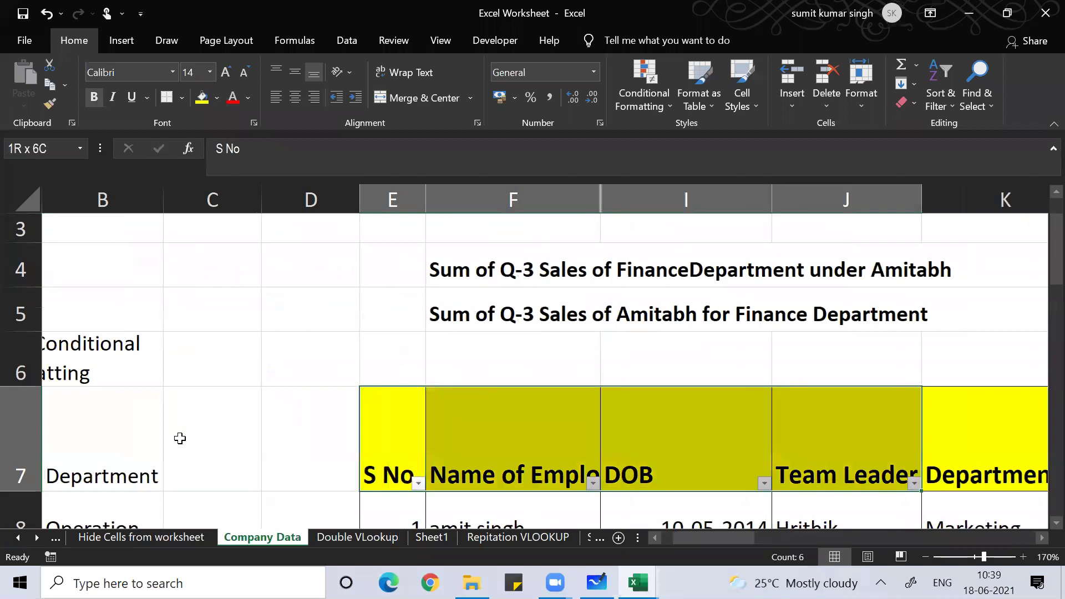
{"action": "key", "text": "shift+Right"}
{"action": "key", "text": "shift+Right"}
{"action": "key", "text": "shift+Right"}
{"action": "key", "text": "shift+Right"}
{"action": "key", "text": "shift+Right"}
{"action": "key", "text": "shift+Right"}
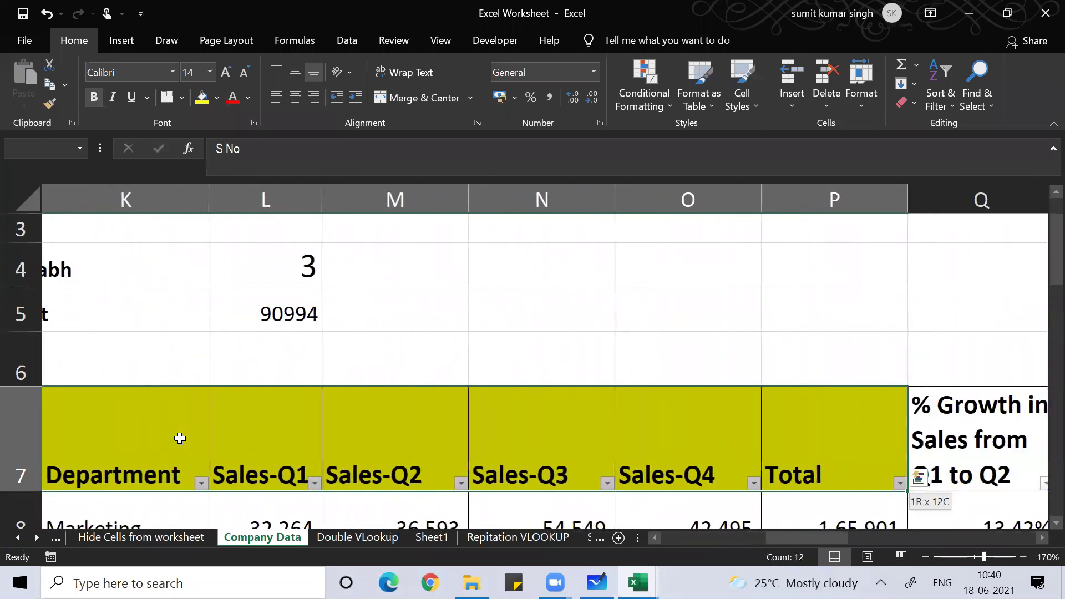
{"action": "key", "text": "shift+Down"}
{"action": "key", "text": "shift+Down"}
{"action": "key", "text": "shift+Down"}
{"action": "key", "text": "ctrl+shift+Down"}
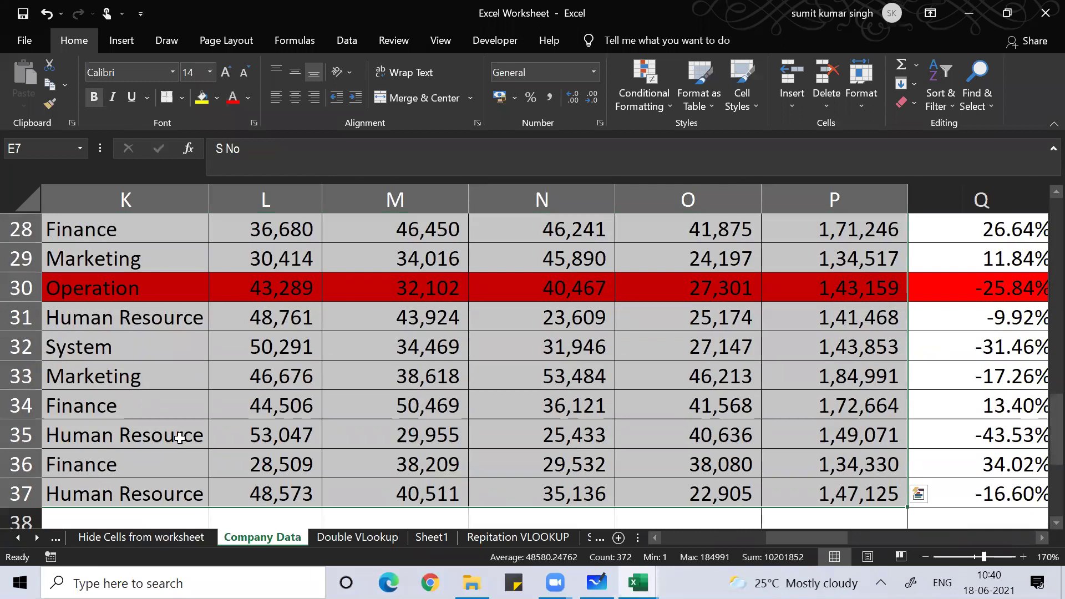
Copy only the visible cells via Go To Special and start a new blank workbook
{"action": "key", "text": "ctrl+g"}
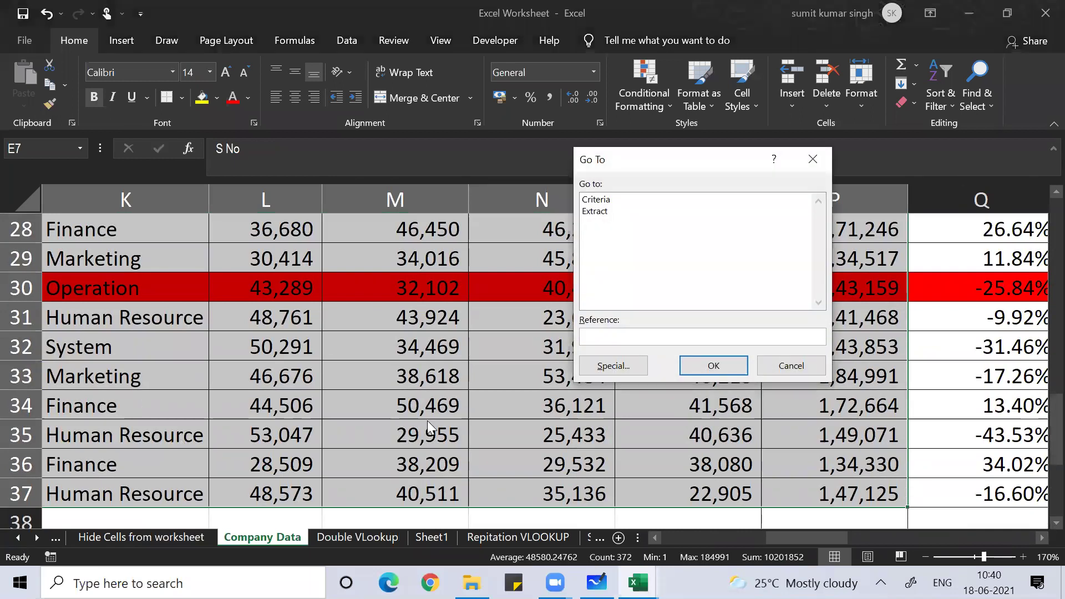
{"action": "left_click", "coordinate": [614, 367]}
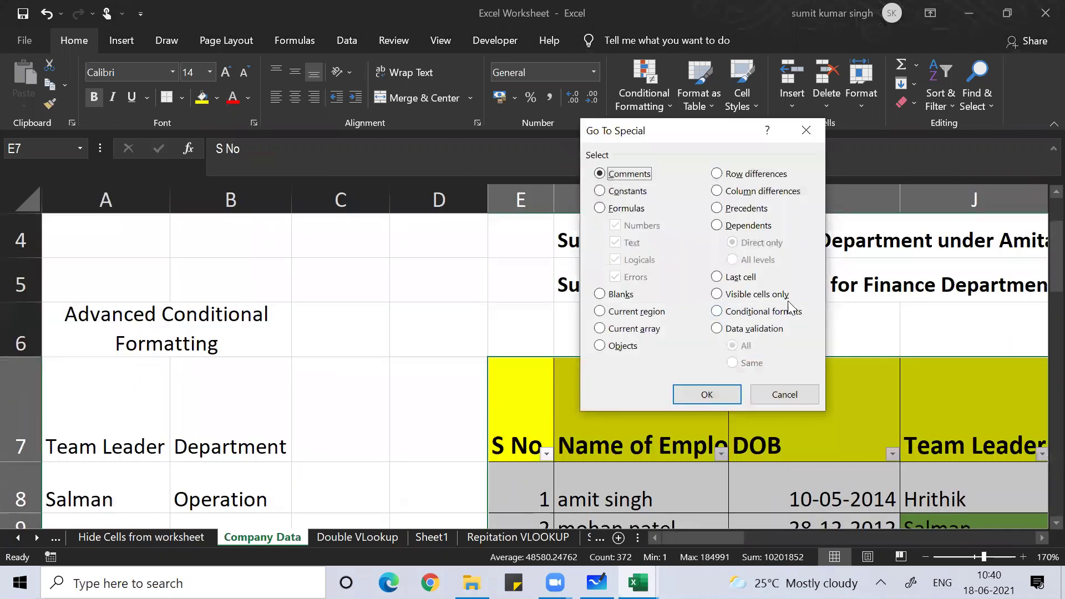
{"action": "left_click", "coordinate": [783, 296]}
{"action": "left_click", "coordinate": [708, 392]}
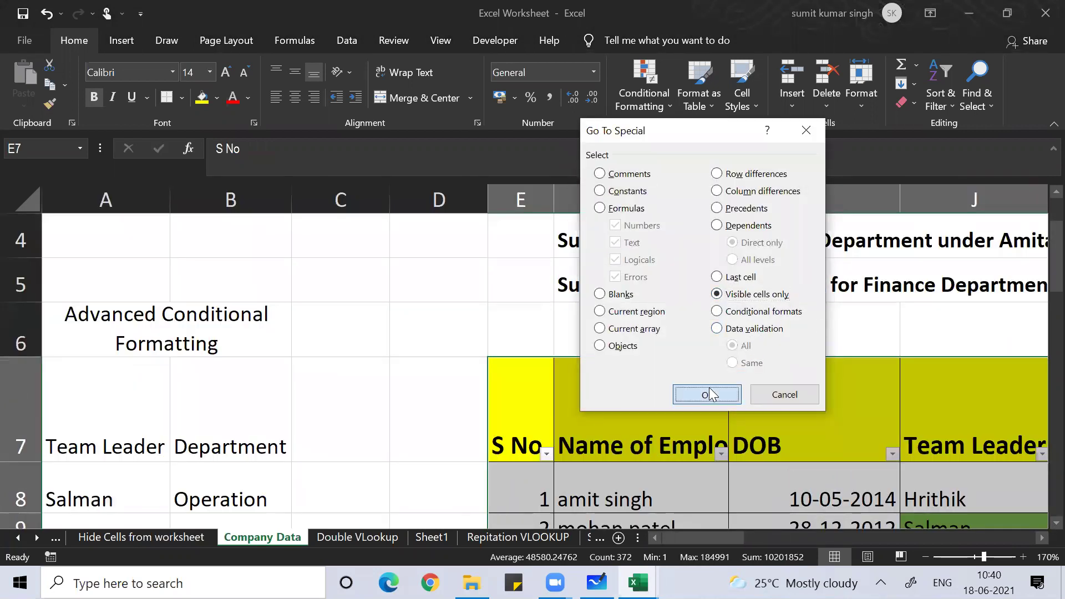
{"action": "key", "text": "ctrl+c"}
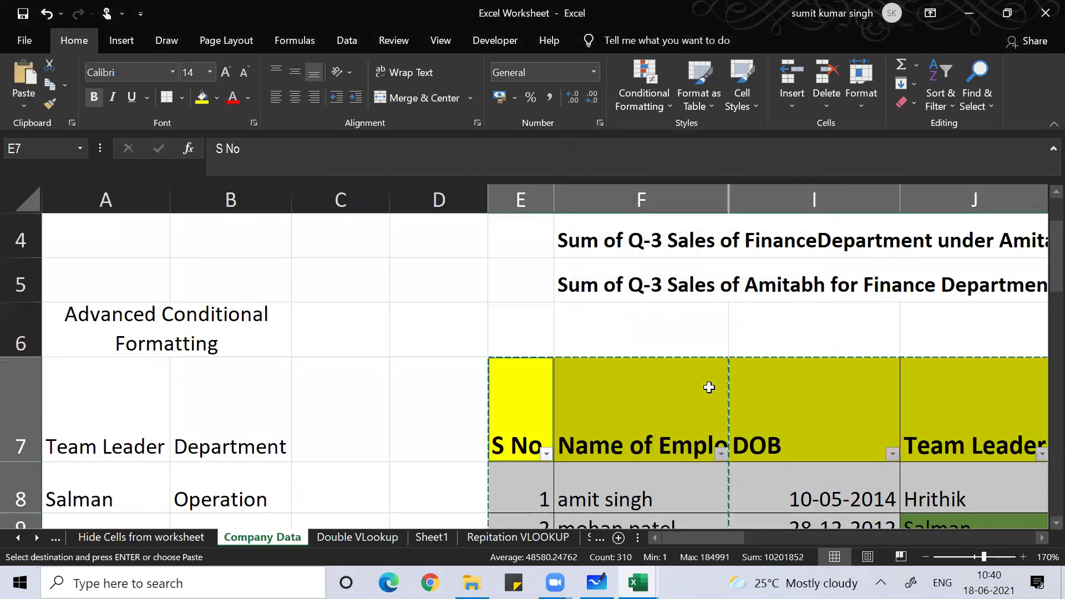
{"action": "key", "text": "ctrl+n"}
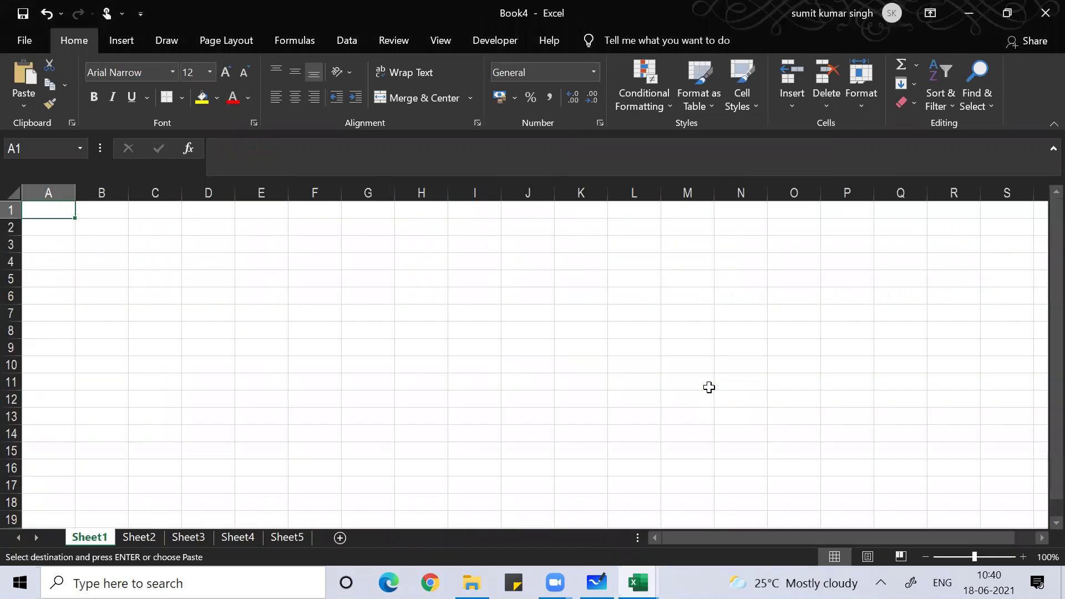
Paste the table into Book4 with its column widths and hide the DOB column
{"action": "key", "text": "ctrl+alt+v"}
{"action": "key", "text": "w"}
{"action": "key", "text": "Return"}
{"action": "key", "text": "ctrl+v"}
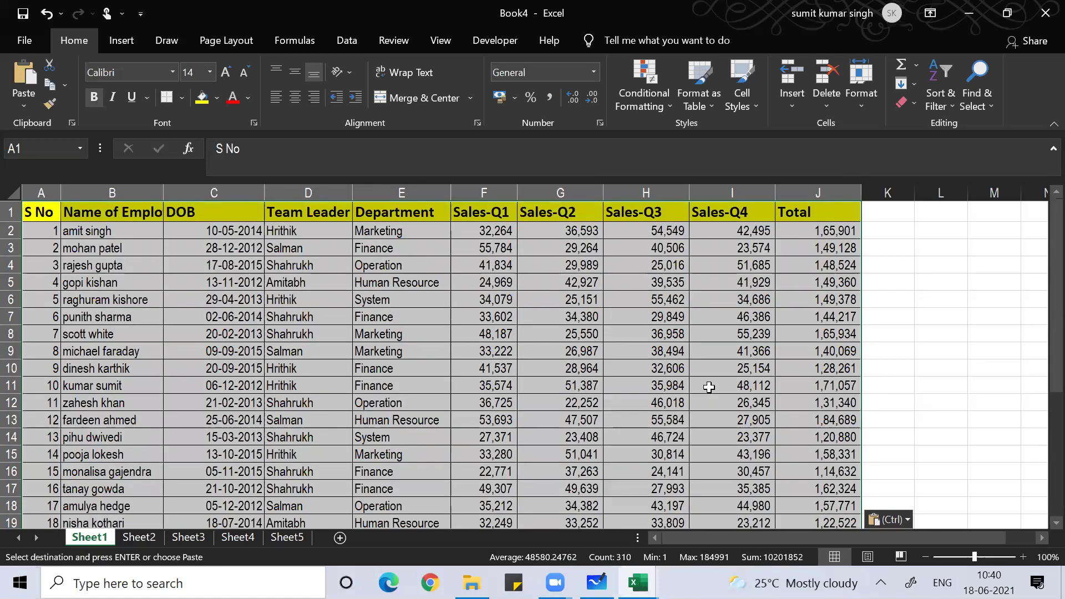
{"action": "left_click", "coordinate": [271, 332]}
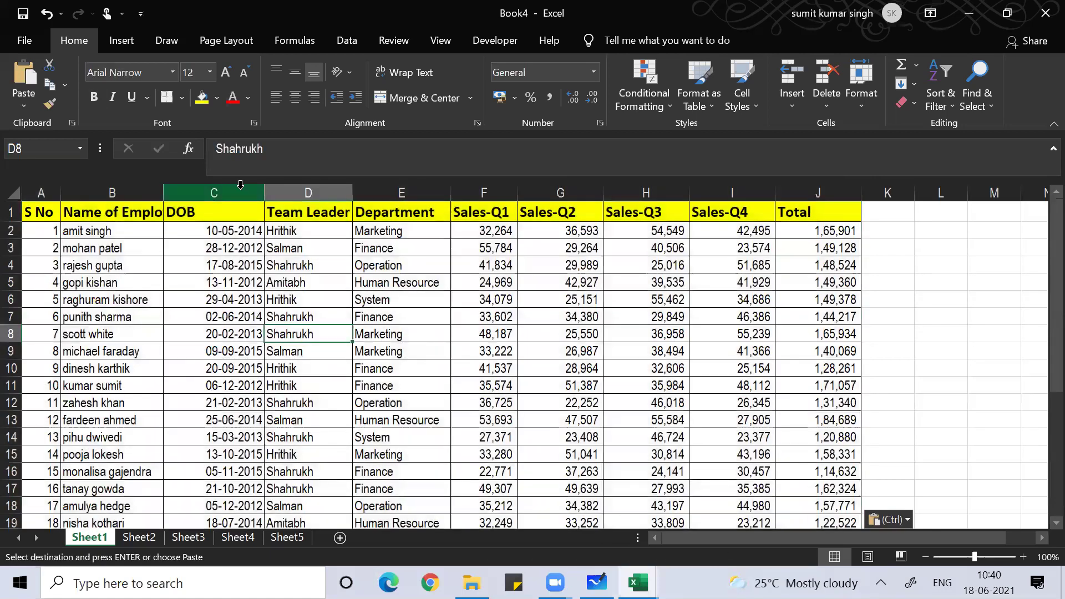
{"action": "left_click", "coordinate": [228, 191]}
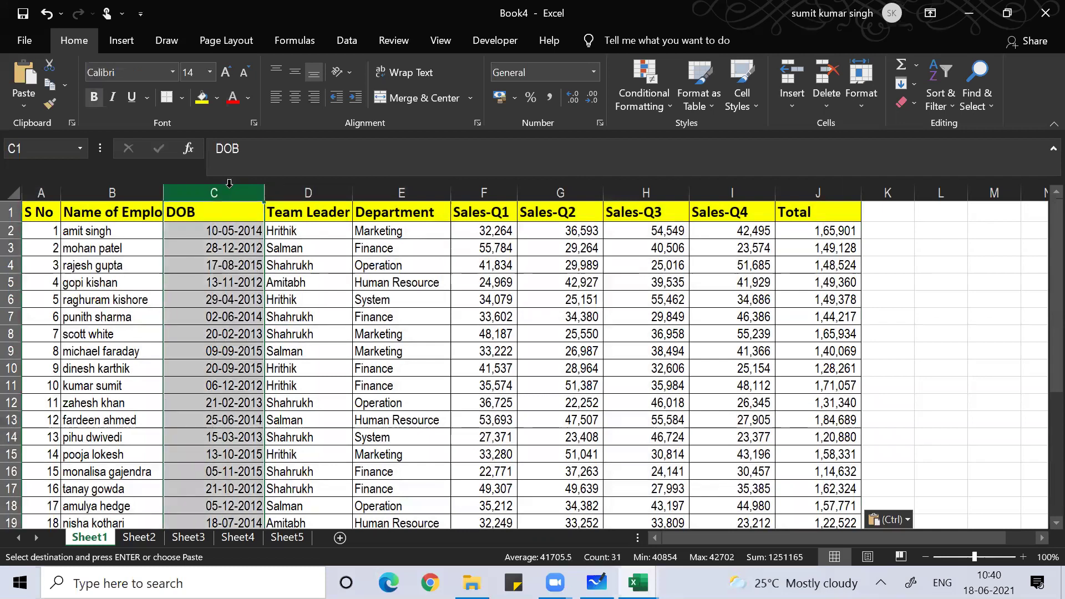
{"action": "key", "text": "ctrl+0"}
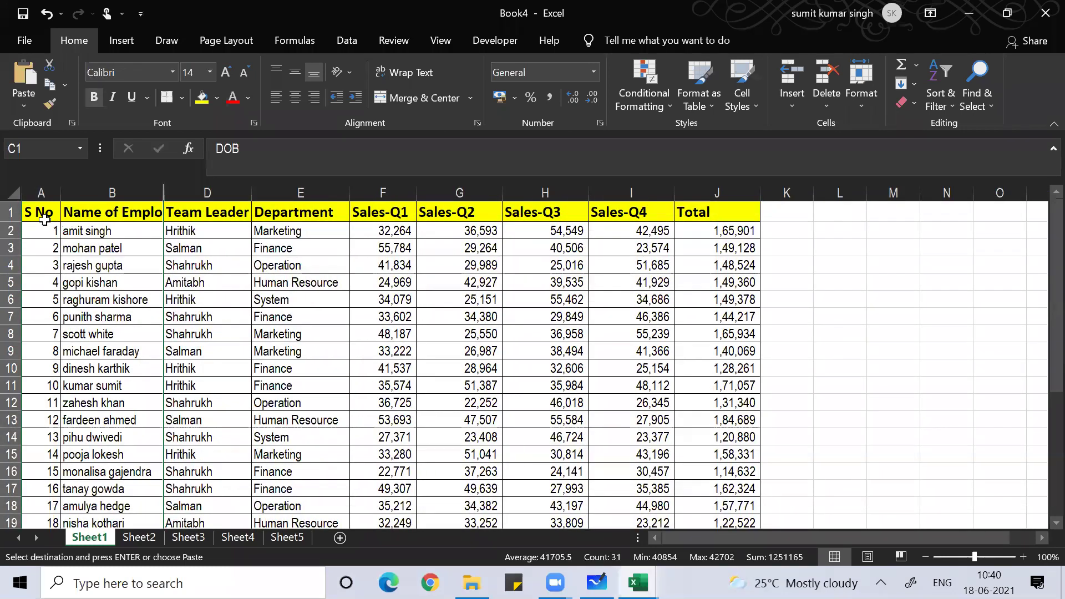
Select A1:J31's visible cells only, copy them, and open blank Book5
{"action": "left_click", "coordinate": [39, 210]}
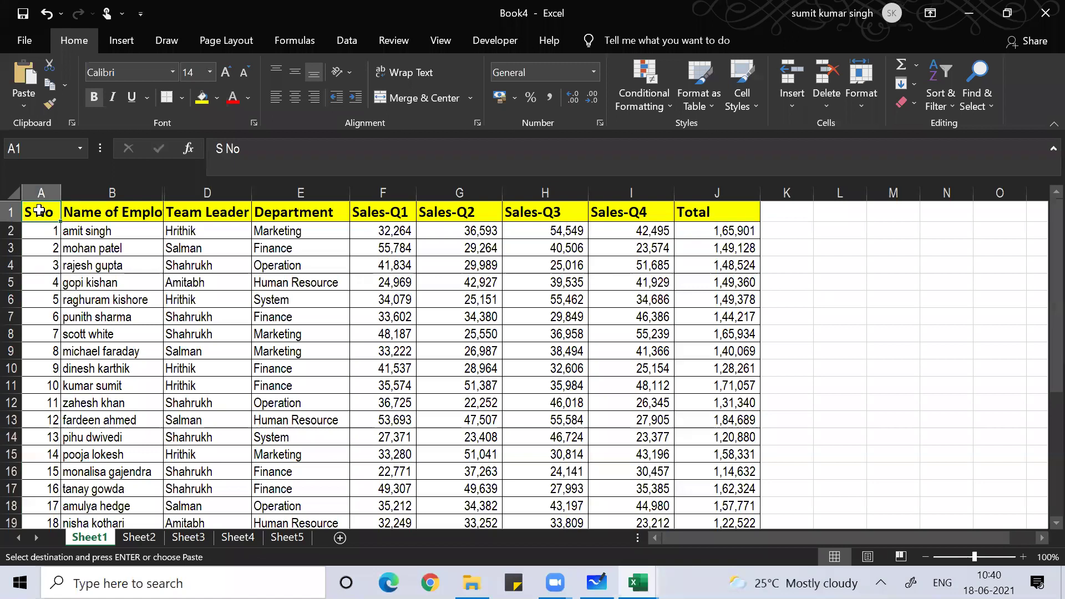
{"action": "key", "text": "ctrl+shift+Right"}
{"action": "key", "text": "ctrl+shift+Down"}
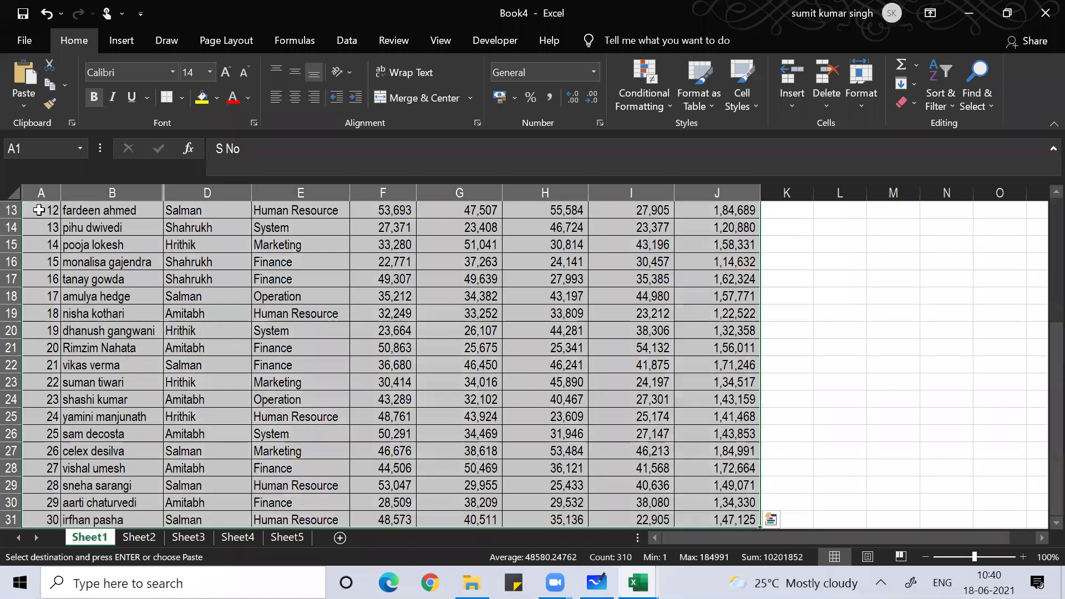
{"action": "key", "text": "ctrl+g"}
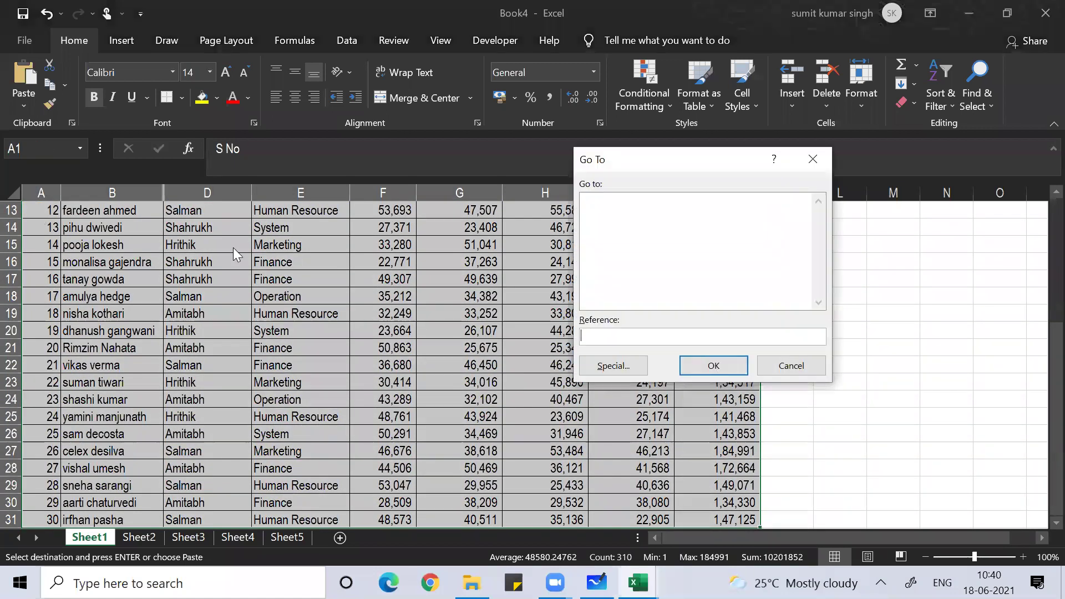
{"action": "left_click", "coordinate": [600, 365]}
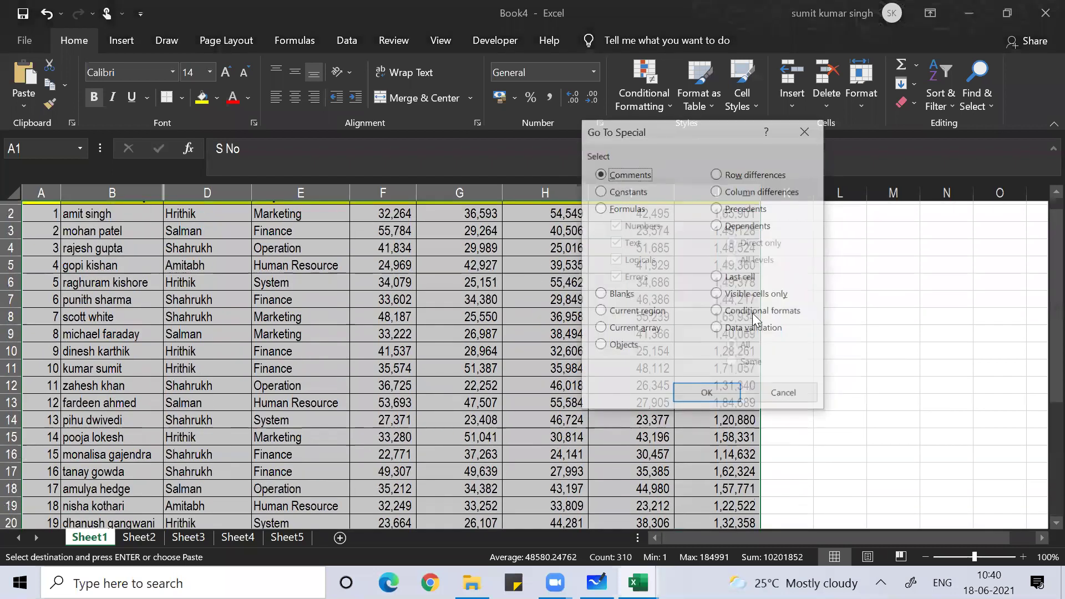
{"action": "left_click", "coordinate": [752, 295]}
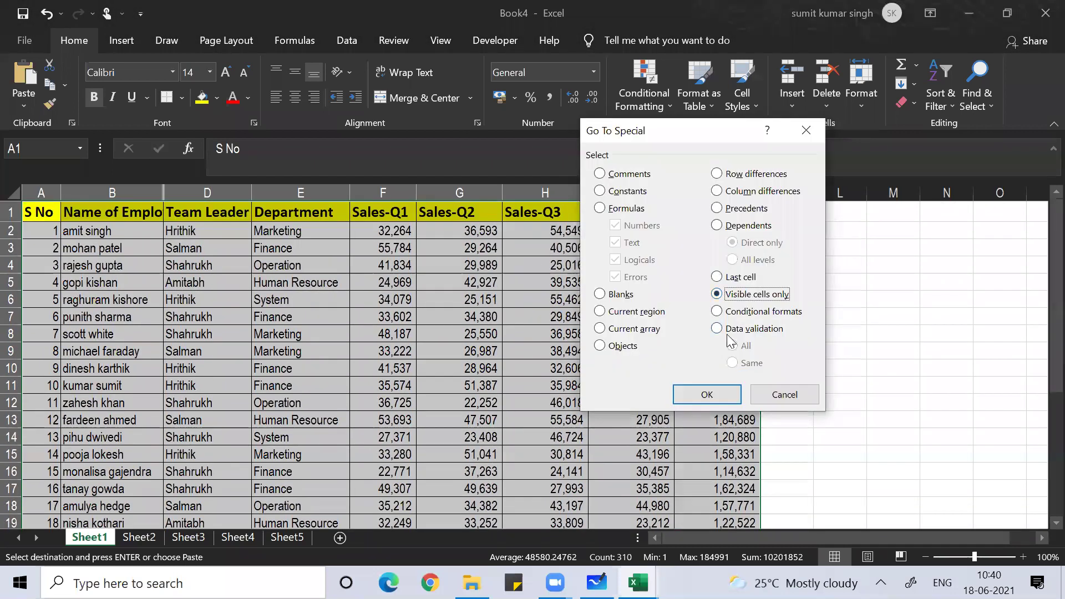
{"action": "left_click", "coordinate": [710, 394]}
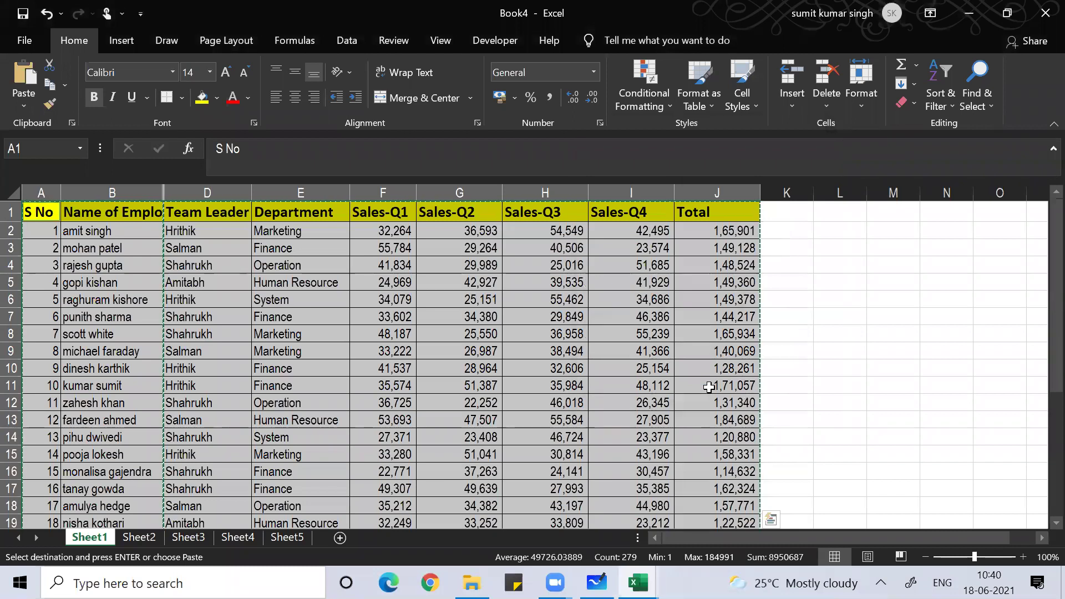
{"action": "key", "text": "ctrl+n"}
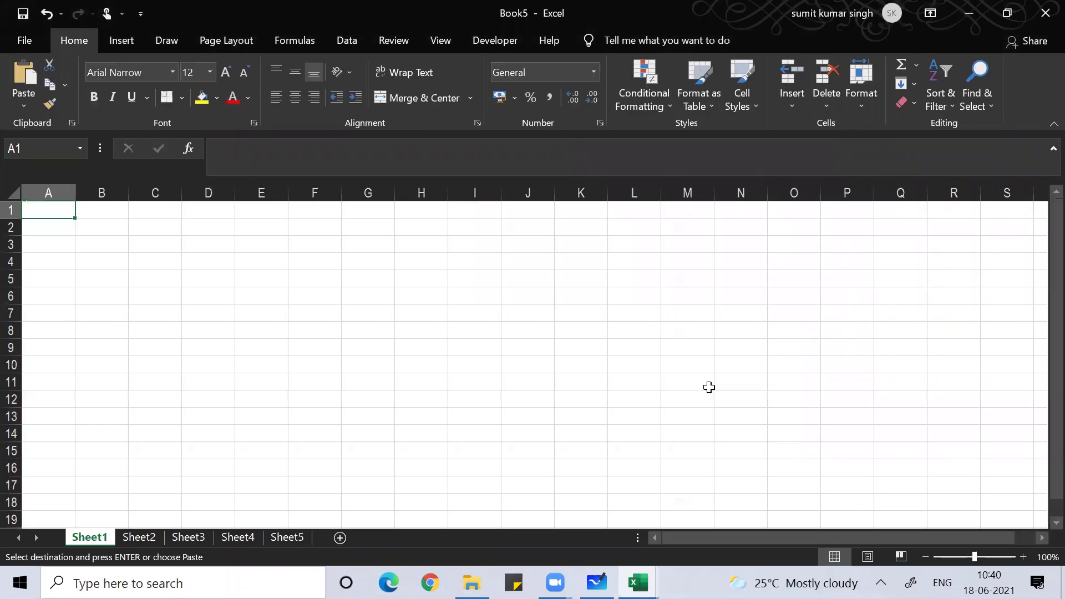
Paste column widths, then the sales data without DOB, into Book5 at A1
{"action": "key", "text": "ctrl+alt+v"}
{"action": "key", "text": "w"}
{"action": "left_click", "coordinate": [710, 390]}
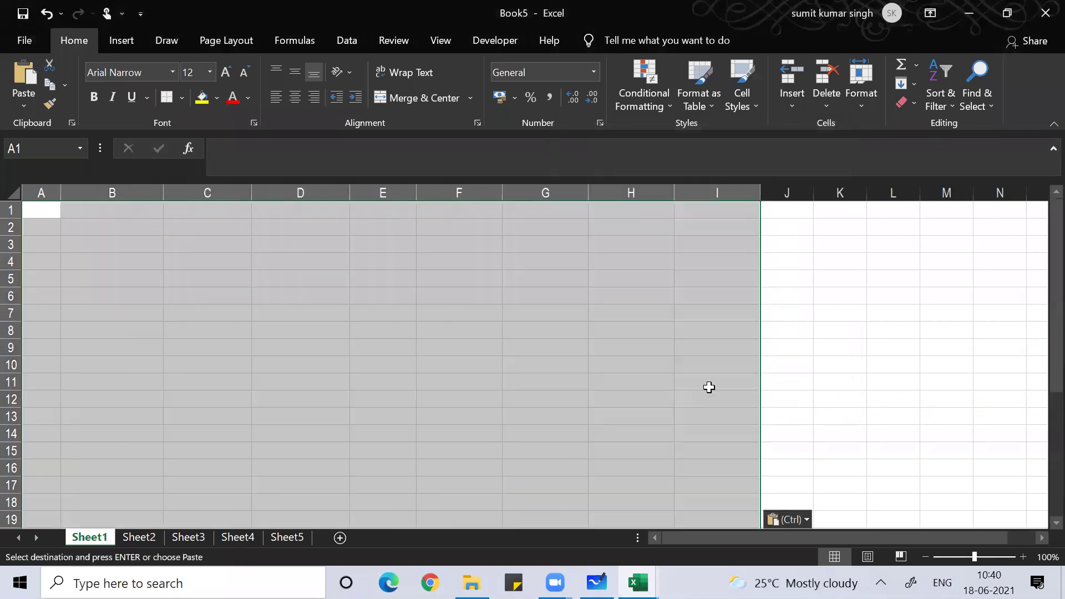
{"action": "key", "text": "ctrl+v"}
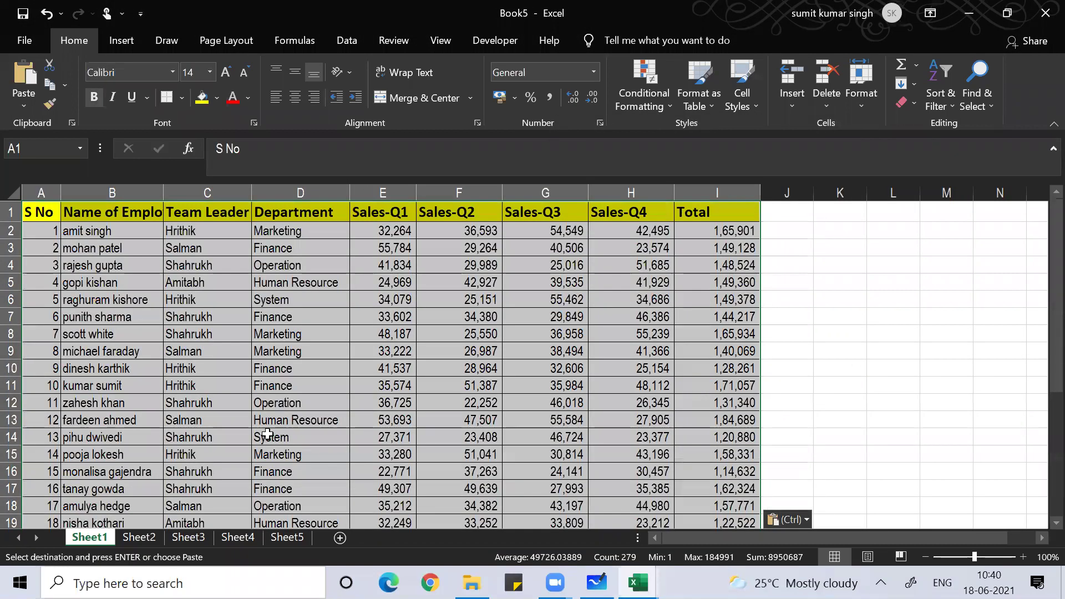
{"action": "left_click", "coordinate": [267, 434]}
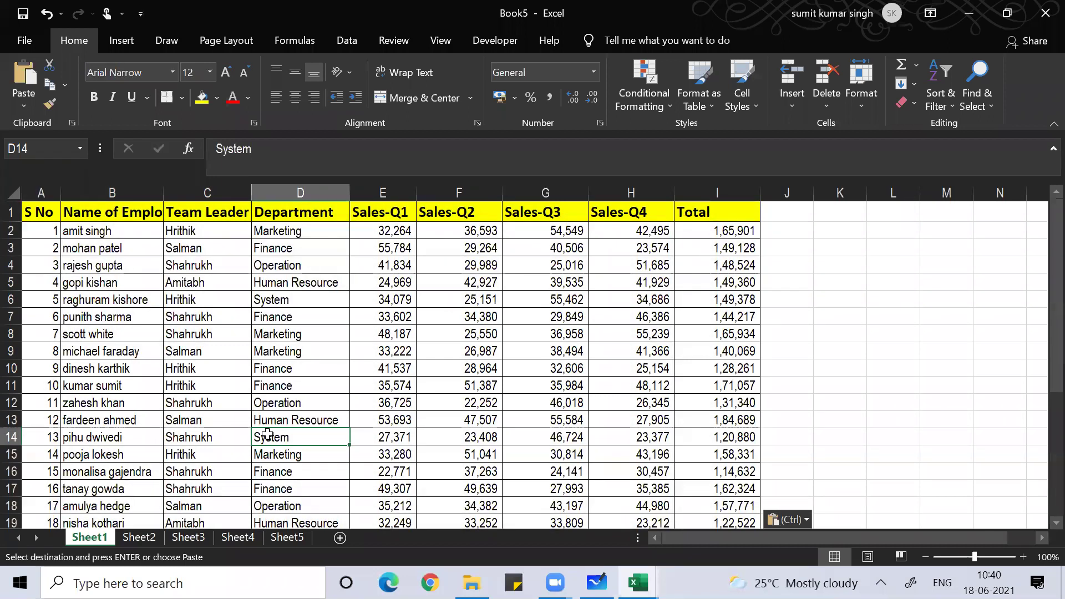
Format the Book5 data as Table1 and create an empty PivotTable on a new worksheet
{"action": "key", "text": "ctrl+t"}
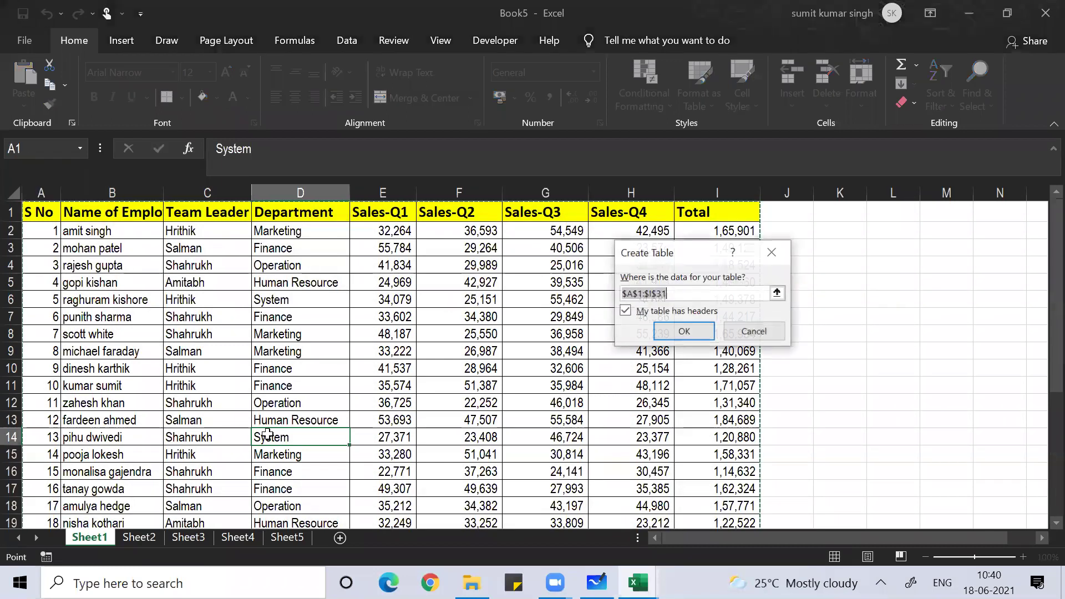
{"action": "key", "text": "Return"}
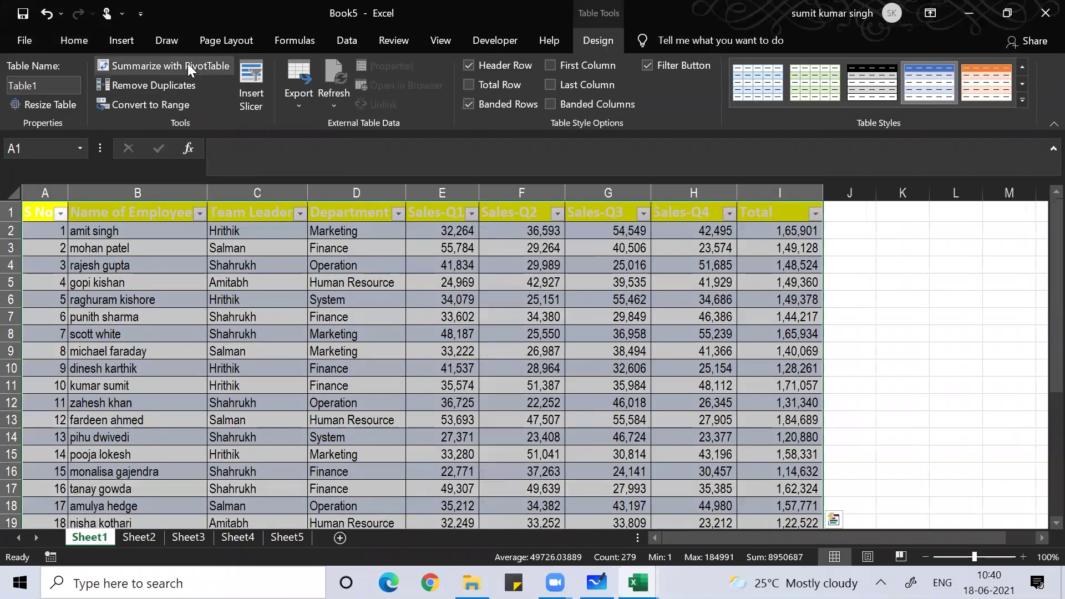
{"action": "left_click", "coordinate": [187, 64]}
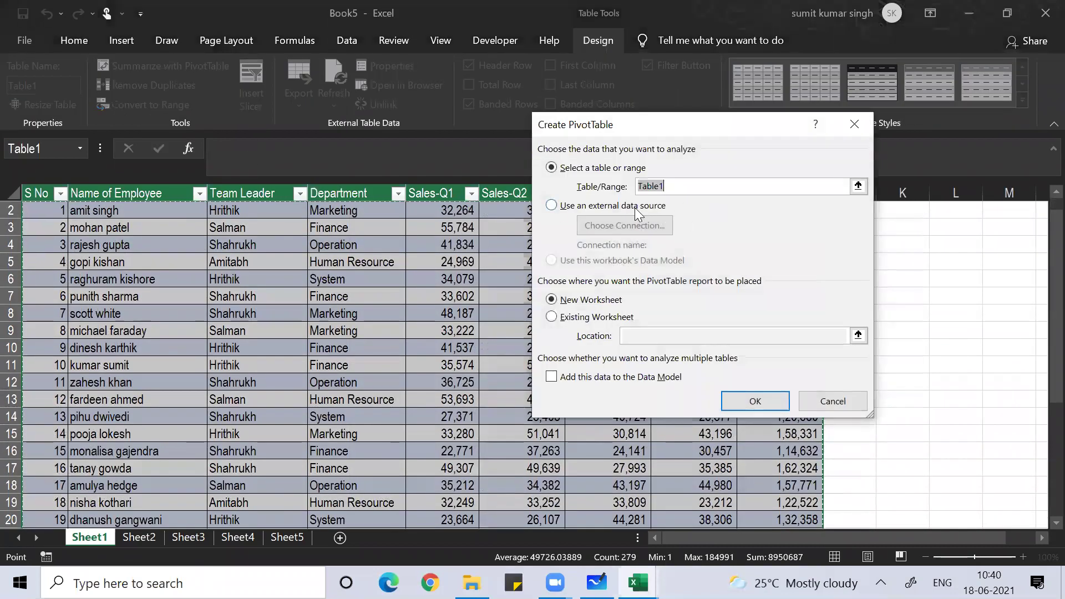
{"action": "left_click", "coordinate": [756, 404]}
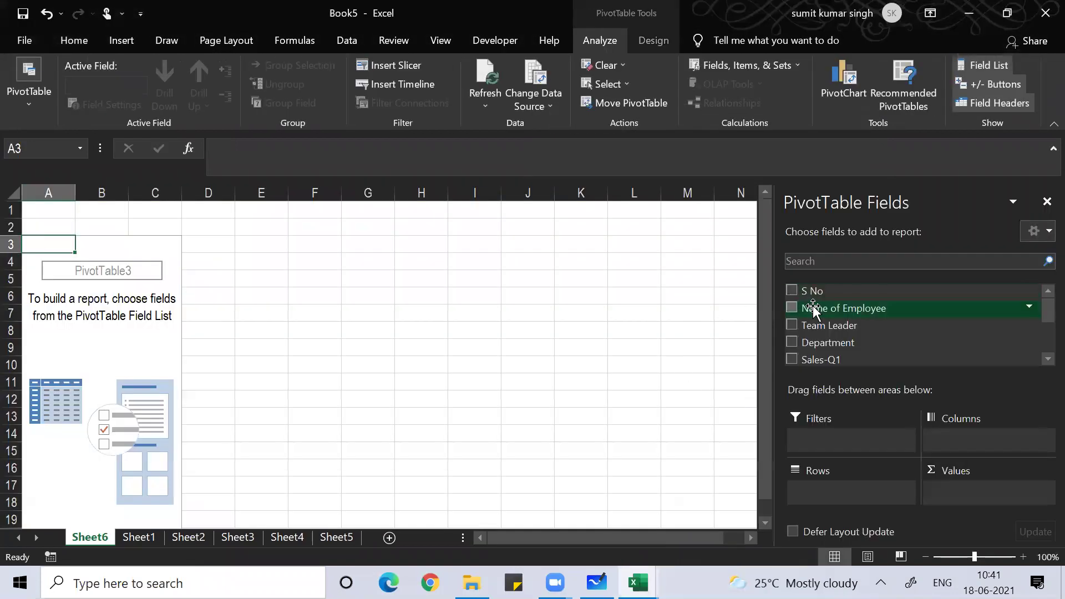
Add Team Leader rows with Sales-Q1, Sales-Q2 and Sales-Q3 sums, then open the Row Labels filter
{"action": "left_click", "coordinate": [818, 318]}
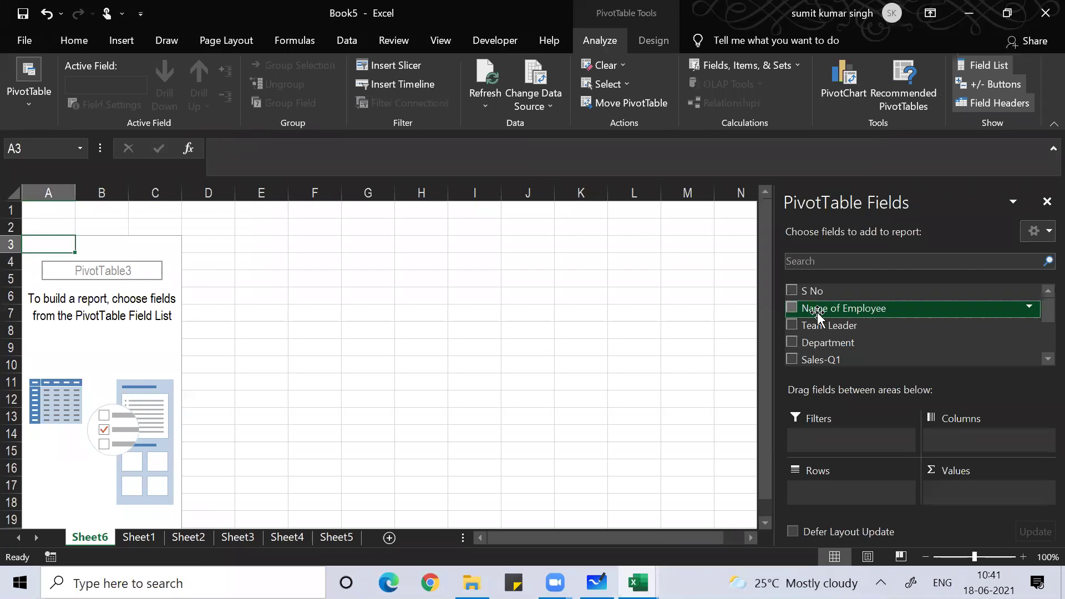
{"action": "left_click", "coordinate": [792, 325]}
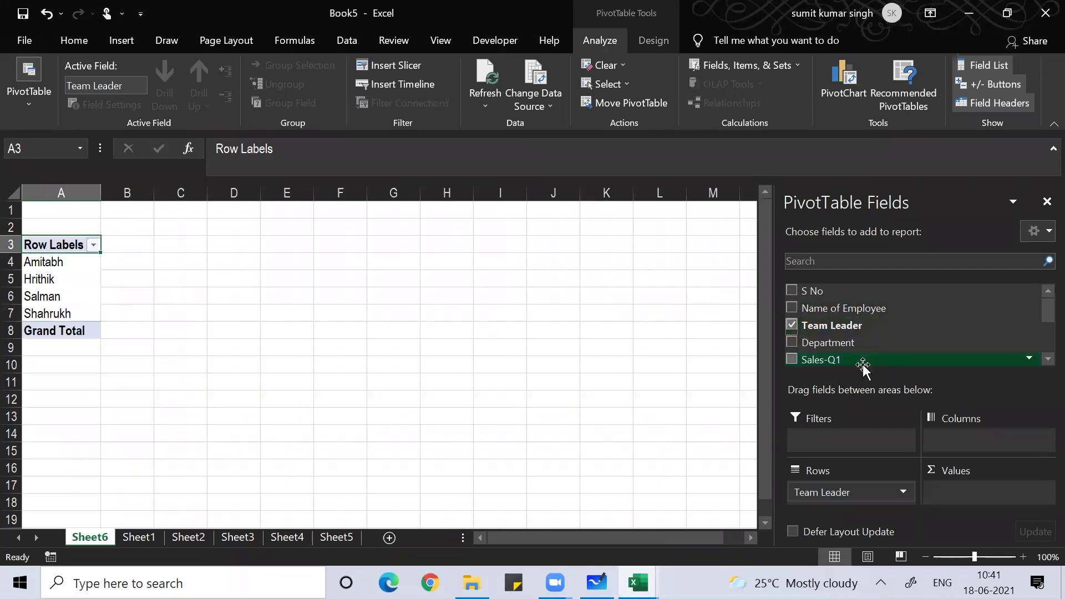
{"action": "left_click", "coordinate": [797, 364]}
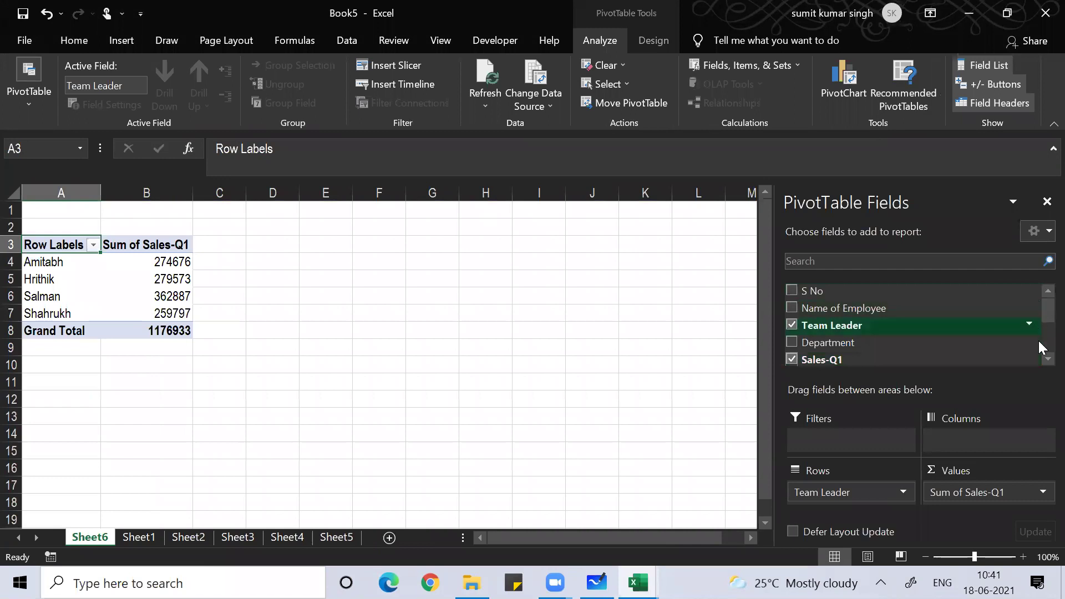
{"action": "left_click", "coordinate": [1040, 360]}
{"action": "left_click", "coordinate": [1041, 361]}
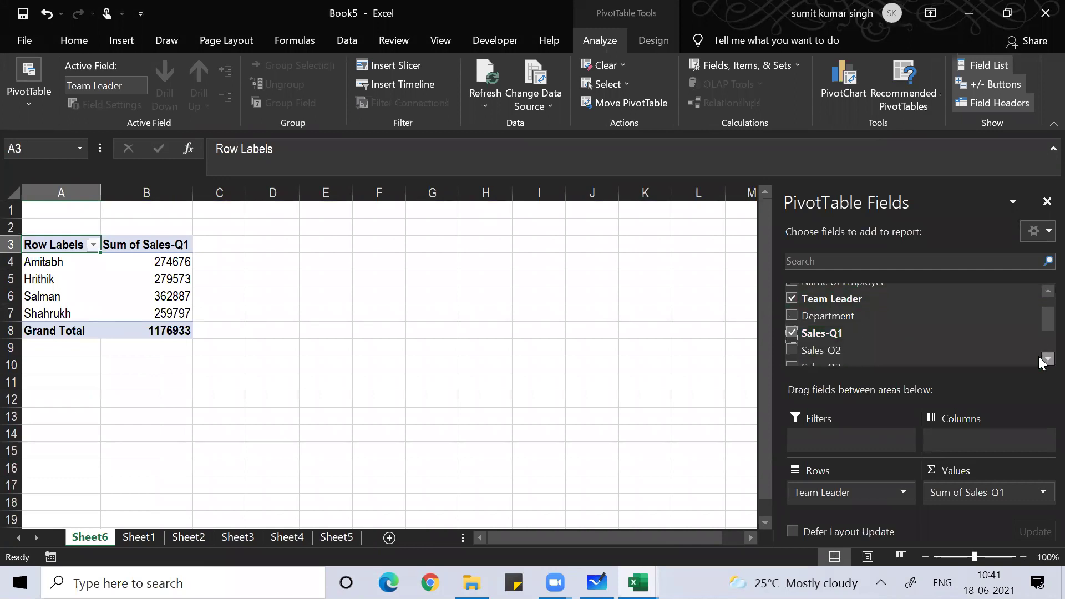
{"action": "left_click", "coordinate": [791, 350]}
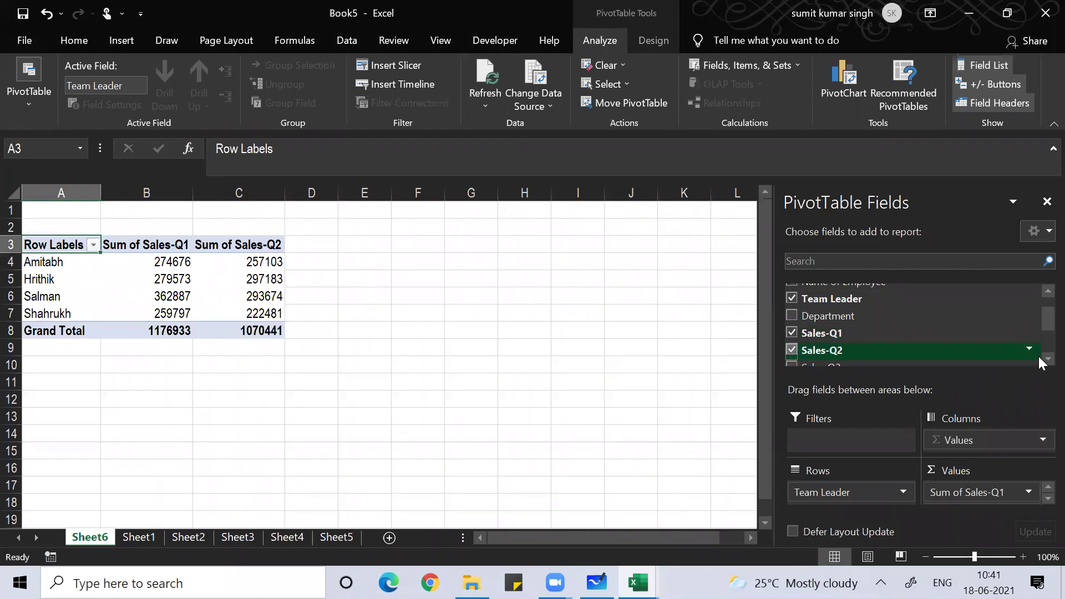
{"action": "left_click", "coordinate": [1048, 359]}
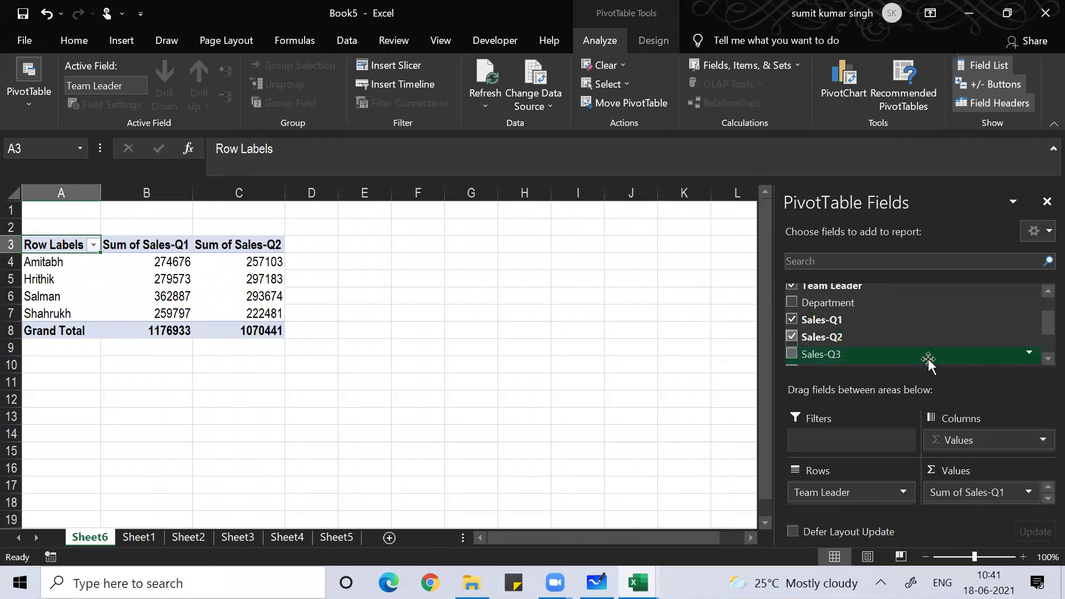
{"action": "left_click", "coordinate": [791, 354]}
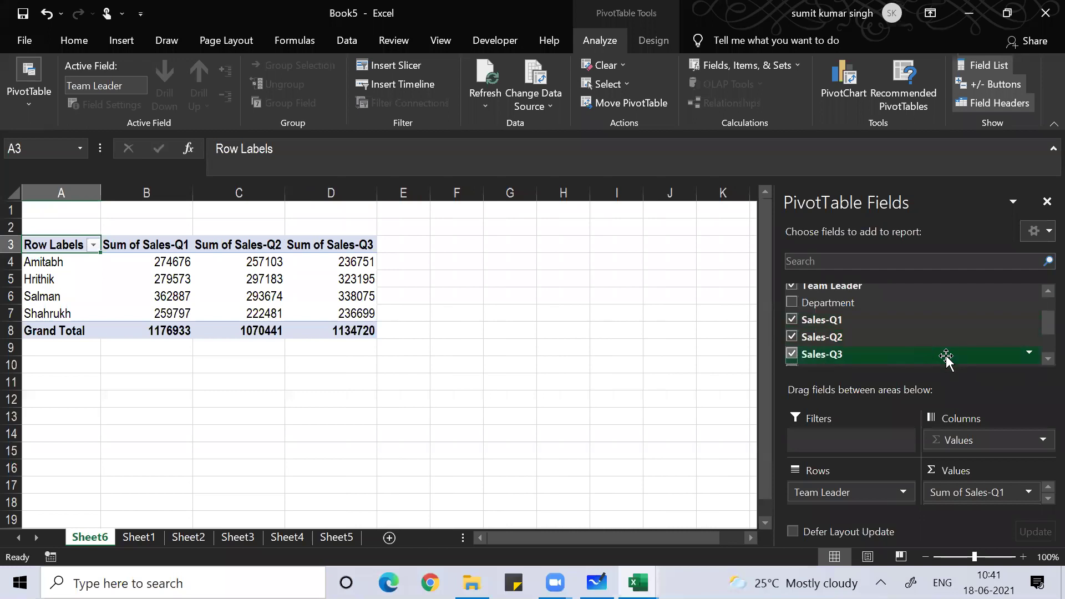
{"action": "left_click", "coordinate": [92, 245]}
{"action": "mouse_move", "coordinate": [153, 343]}
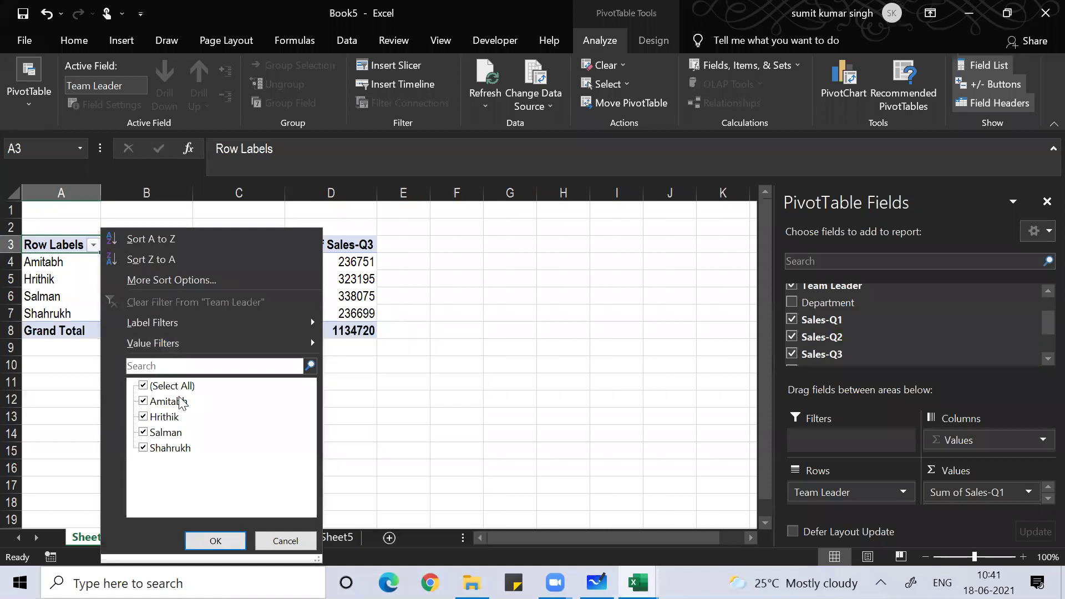
Filter Row Labels to the first team leader only, showing 274676, 257103 and 236751
{"action": "left_click", "coordinate": [194, 389]}
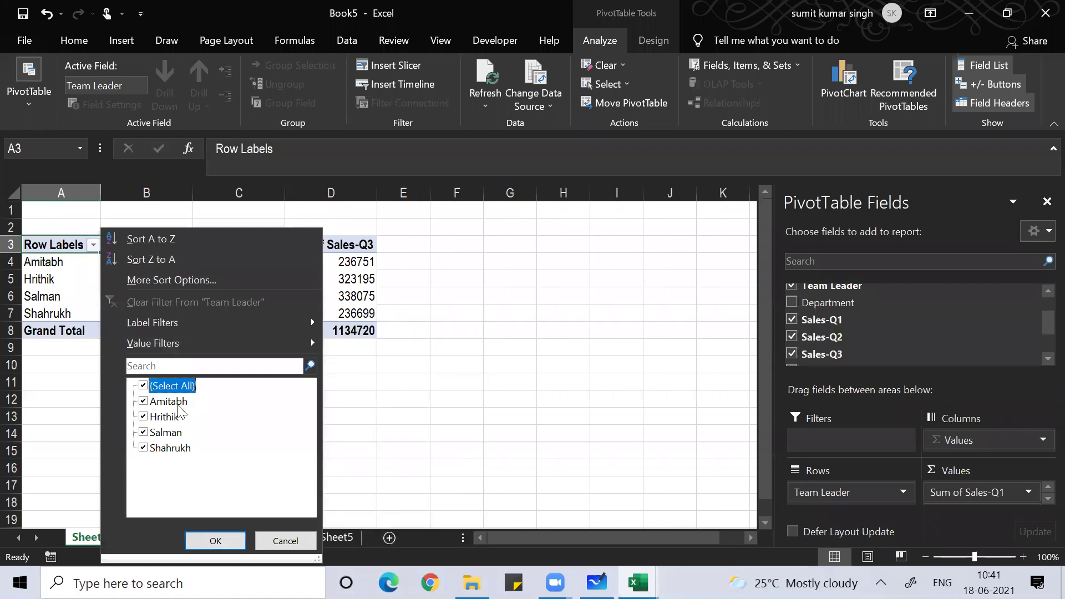
{"action": "left_click", "coordinate": [142, 385]}
{"action": "left_click", "coordinate": [144, 402]}
{"action": "left_click", "coordinate": [229, 543]}
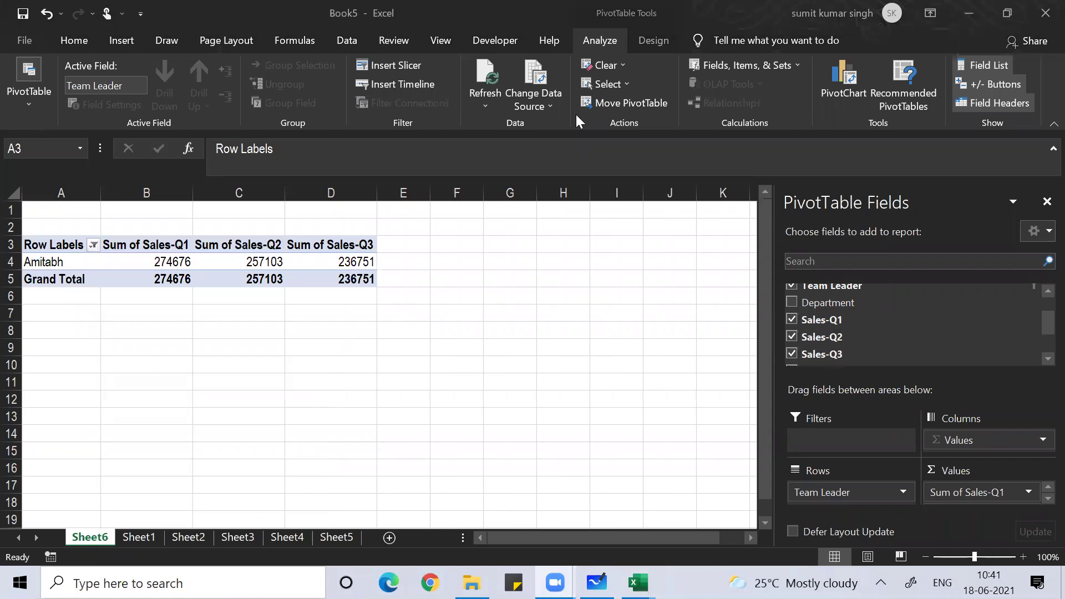
{"action": "left_click", "coordinate": [788, 303]}
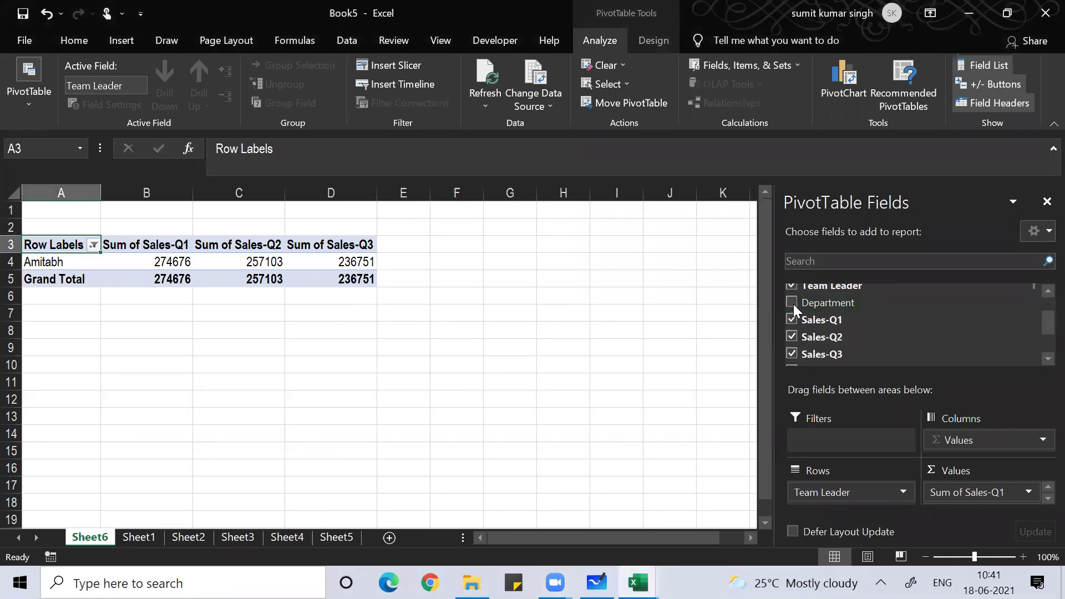
Add Department under each team leader, restore all team leaders in the filter, and review the sheet
{"action": "left_click", "coordinate": [798, 303]}
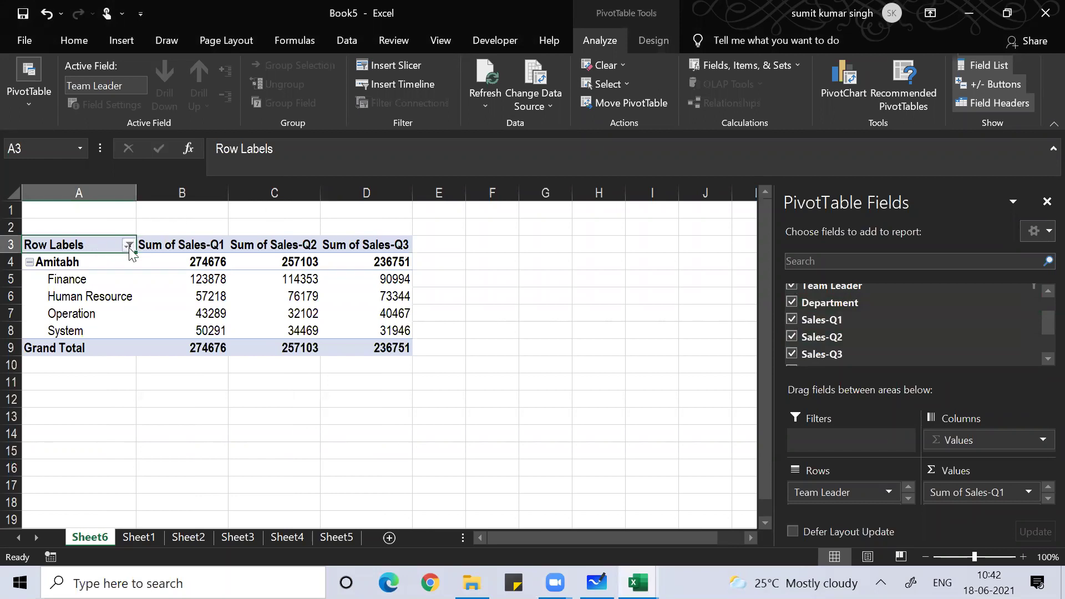
{"action": "left_click", "coordinate": [128, 245]}
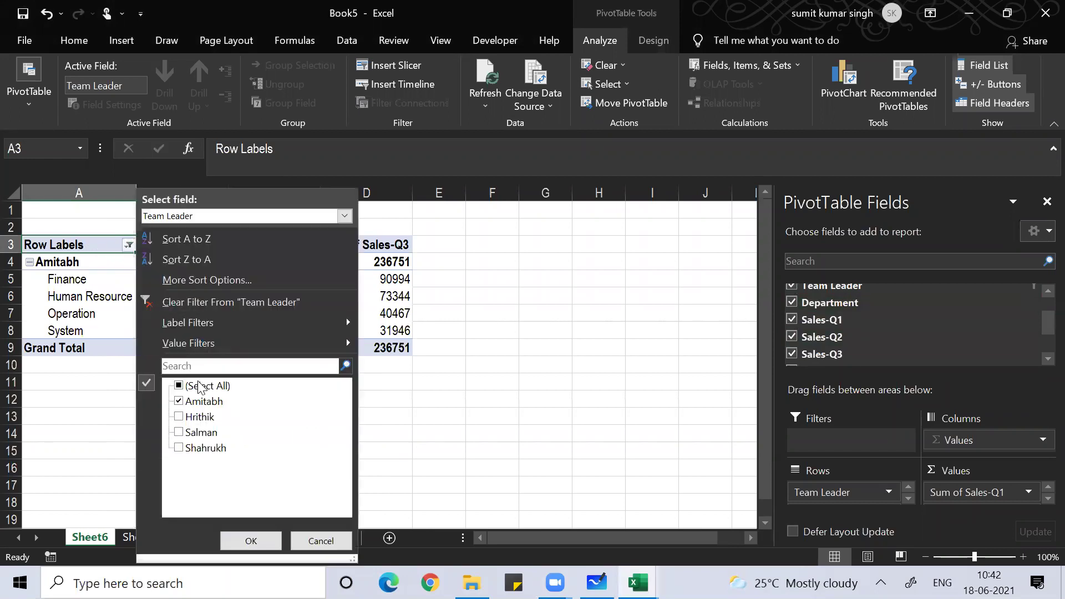
{"action": "left_click", "coordinate": [179, 387]}
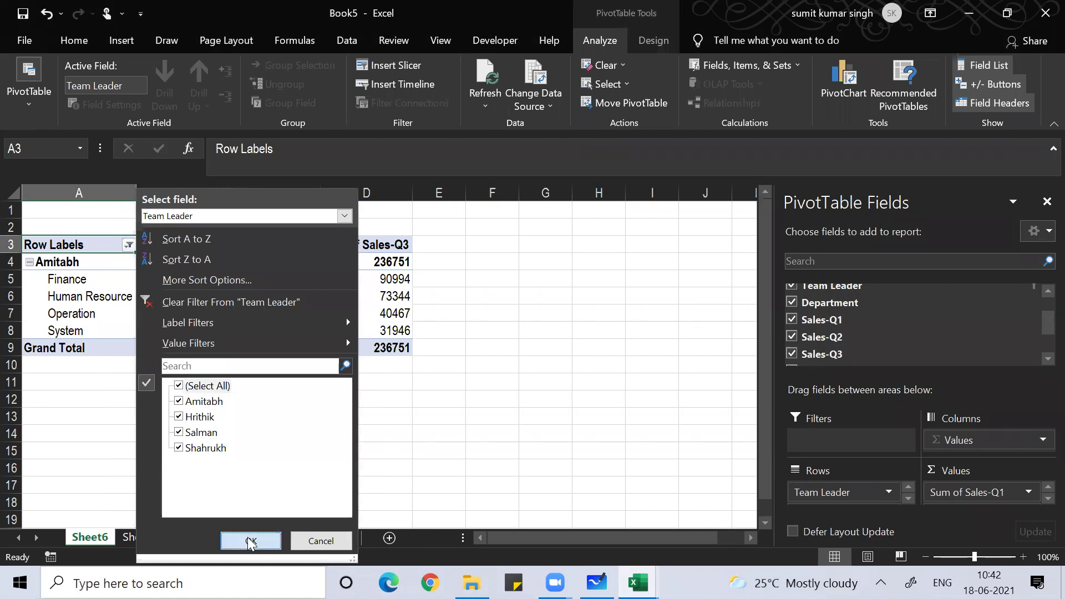
{"action": "left_click", "coordinate": [251, 541]}
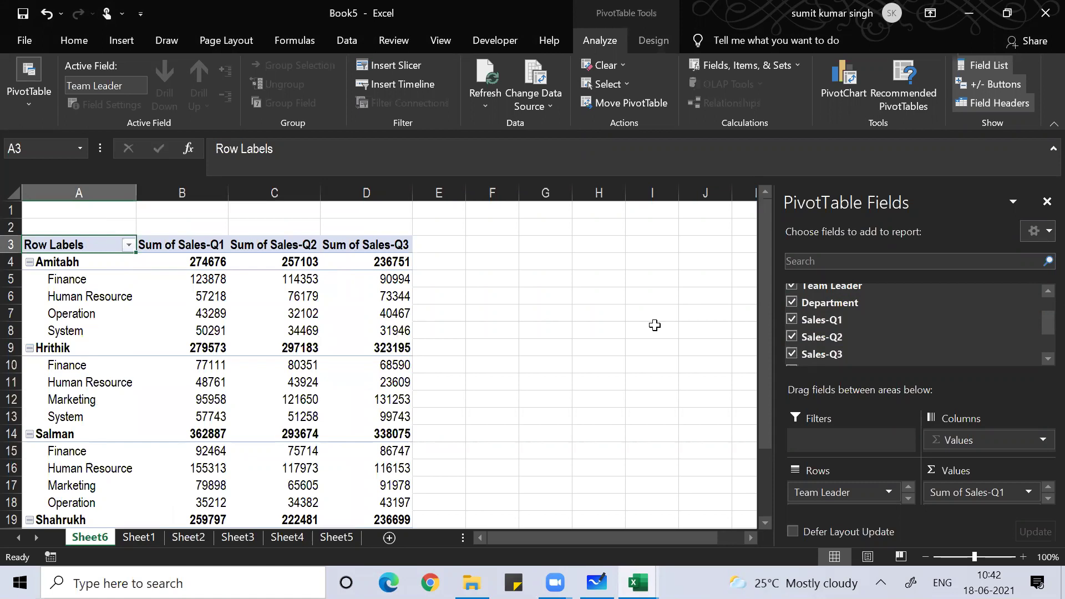
{"action": "left_click", "coordinate": [522, 339]}
{"action": "key", "text": "Down"}
{"action": "key", "text": "Down"}
{"action": "key", "text": "Down"}
{"action": "key", "text": "Down"}
{"action": "key", "text": "Down"}
{"action": "key", "text": "Down"}
{"action": "key", "text": "Down"}
{"action": "key", "text": "Down"}
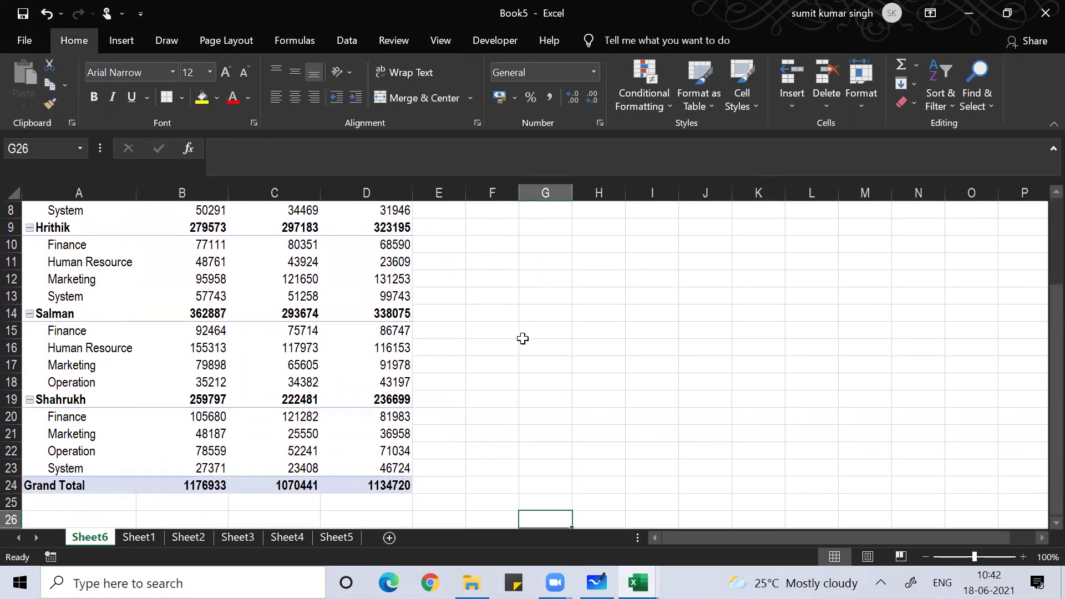
{"action": "key", "text": "Down"}
{"action": "key", "text": "Up"}
{"action": "key", "text": "Up"}
{"action": "key", "text": "Up"}
{"action": "key", "text": "Up"}
{"action": "key", "text": "Up"}
{"action": "key", "text": "Up"}
{"action": "key", "text": "Up"}
{"action": "key", "text": "Up"}
{"action": "key", "text": "Up"}
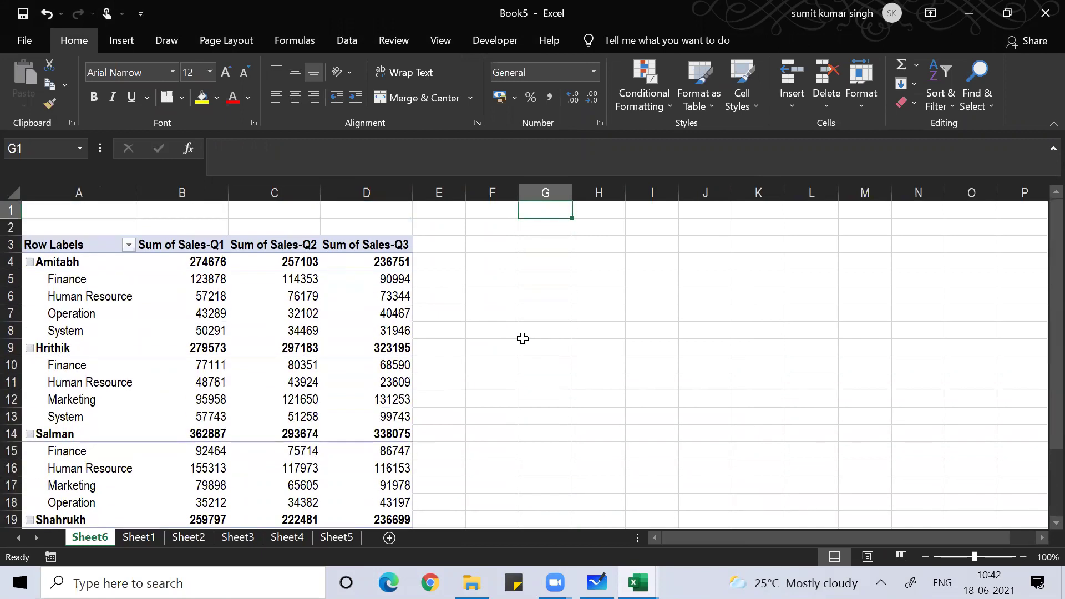
Replace the Department field with Name of Employee in the pivot's rows
{"action": "left_click", "coordinate": [241, 393]}
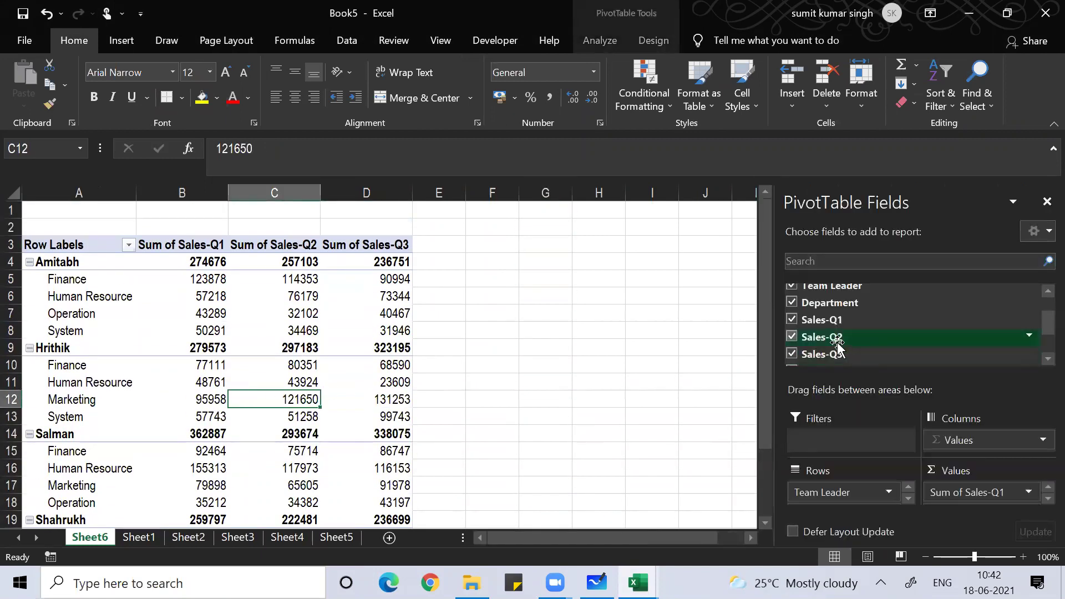
{"action": "left_click", "coordinate": [791, 303]}
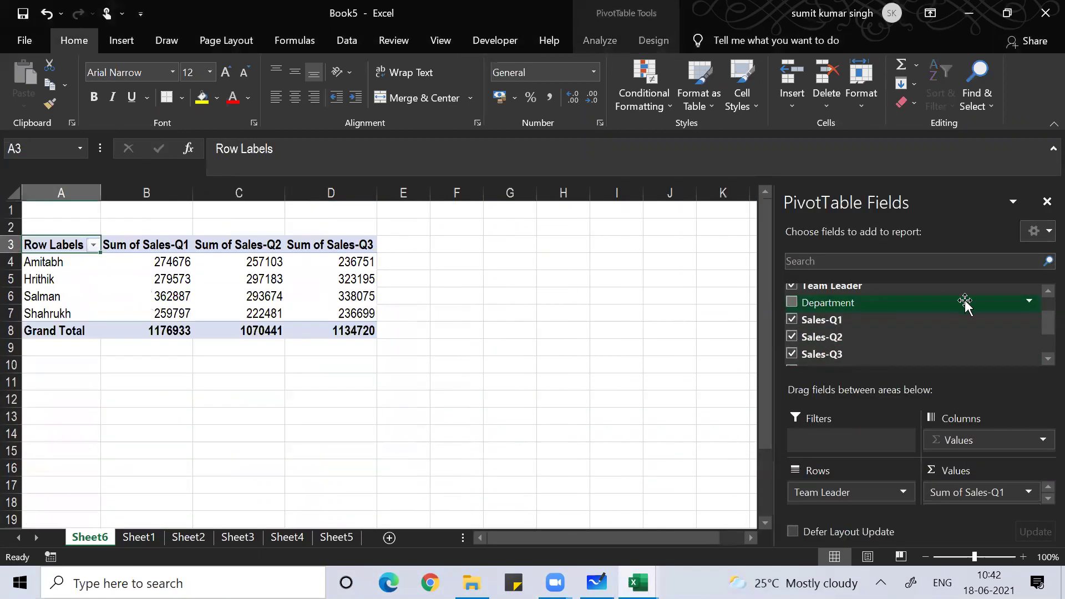
{"action": "scroll", "coordinate": [1039, 292], "scroll_direction": "up", "scroll_amount": 1}
{"action": "scroll", "coordinate": [1039, 291], "scroll_direction": "up", "scroll_amount": 1}
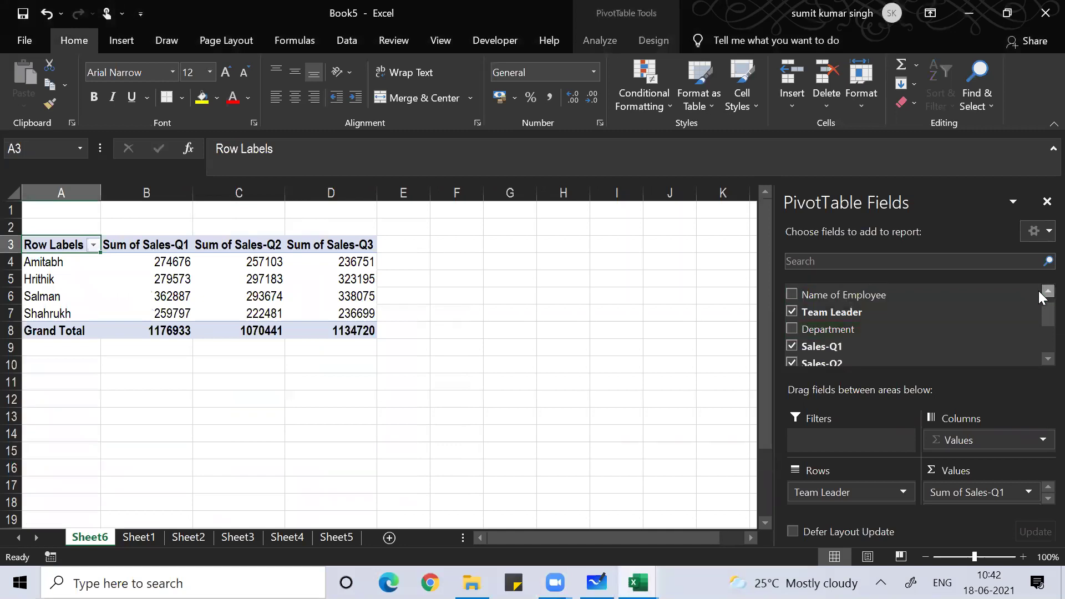
{"action": "left_click", "coordinate": [791, 294]}
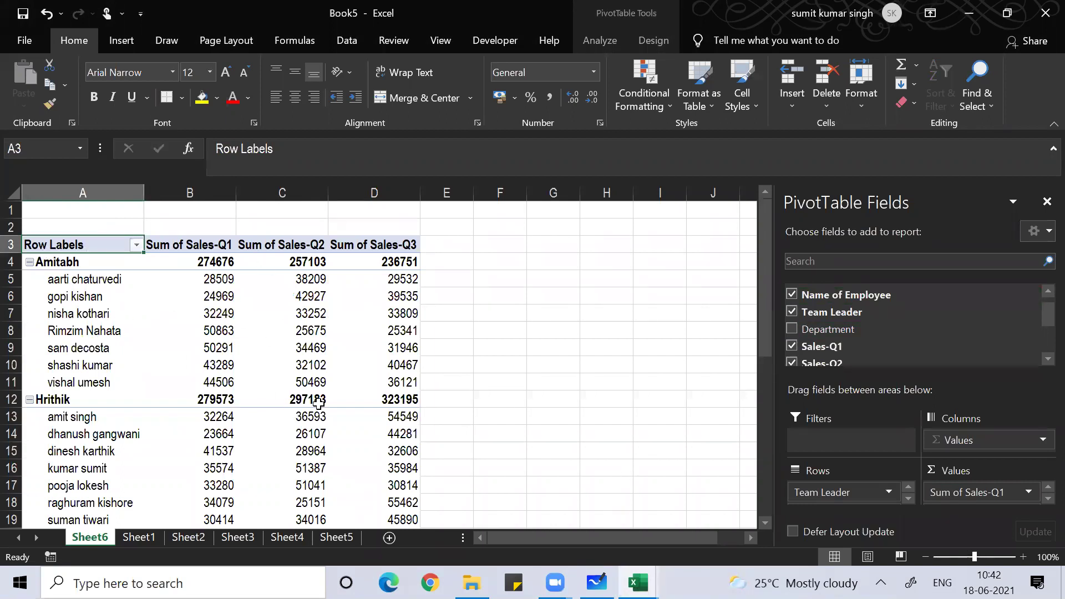
Step through the employee rows to check the Sales-Q1 to Q3 sums under each team leader
{"action": "left_click", "coordinate": [482, 342]}
{"action": "key", "text": "Down"}
{"action": "key", "text": "Down"}
{"action": "key", "text": "Down"}
{"action": "key", "text": "Down"}
{"action": "key", "text": "Down"}
{"action": "key", "text": "Down"}
{"action": "key", "text": "Down"}
{"action": "key", "text": "Down"}
{"action": "key", "text": "Down"}
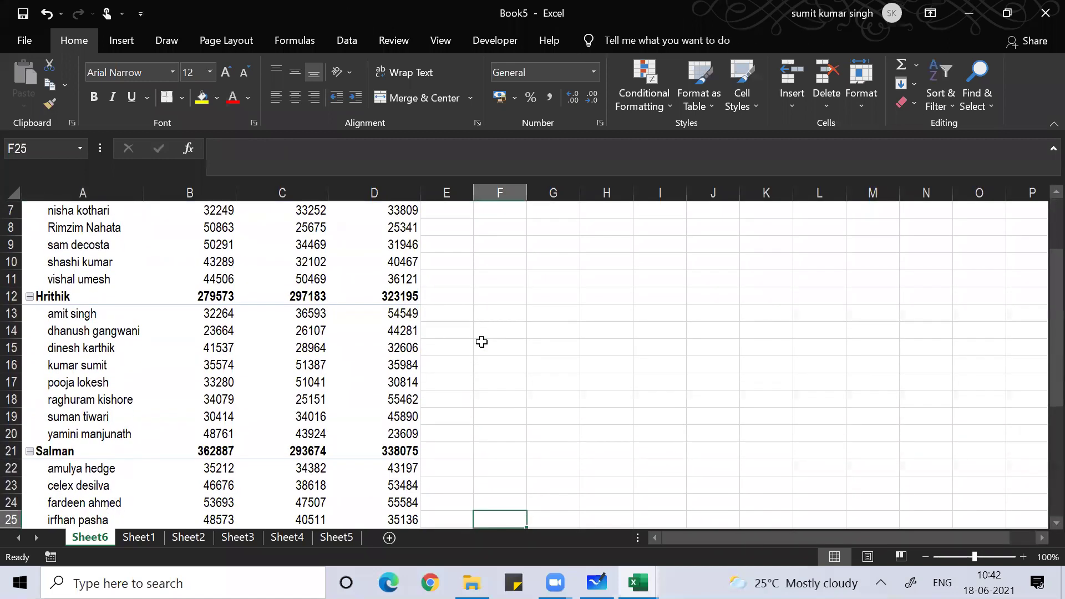
{"action": "key", "text": "Down"}
{"action": "key", "text": "Down"}
{"action": "key", "text": "Down"}
{"action": "key", "text": "Down"}
{"action": "key", "text": "Down"}
{"action": "key", "text": "Down"}
{"action": "key", "text": "Down"}
{"action": "key", "text": "Down"}
{"action": "key", "text": "Down"}
{"action": "key", "text": "Up"}
{"action": "key", "text": "Up"}
{"action": "key", "text": "Up"}
{"action": "key", "text": "Up"}
{"action": "key", "text": "Up"}
{"action": "key", "text": "Up"}
{"action": "key", "text": "Up"}
{"action": "key", "text": "Up"}
{"action": "key", "text": "Up"}
{"action": "key", "text": "Up"}
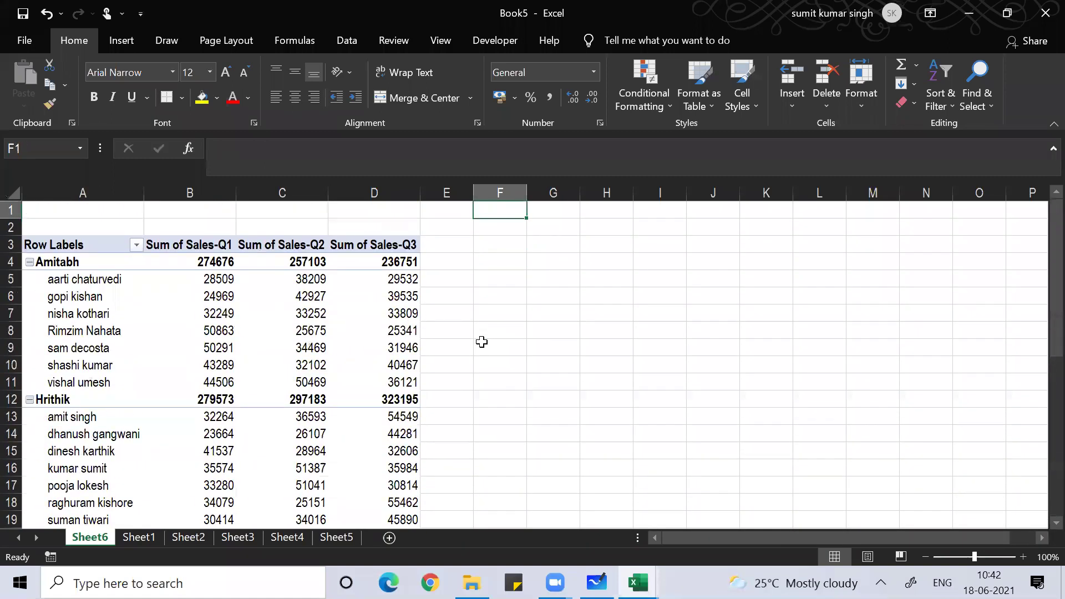
{"action": "key", "text": "Left"}
{"action": "key", "text": "Left"}
{"action": "key", "text": "Left"}
{"action": "key", "text": "Left"}
{"action": "key", "text": "Left"}
{"action": "key", "text": "Down"}
{"action": "key", "text": "Down"}
{"action": "key", "text": "Down"}
{"action": "key", "text": "Down"}
{"action": "key", "text": "Down"}
{"action": "key", "text": "Down"}
{"action": "key", "text": "Down"}
{"action": "key", "text": "Down"}
{"action": "key", "text": "Down"}
{"action": "key", "text": "Down"}
{"action": "key", "text": "Down"}
{"action": "key", "text": "Down"}
{"action": "key", "text": "Down"}
{"action": "key", "text": "Down"}
{"action": "key", "text": "Down"}
{"action": "key", "text": "Down"}
{"action": "key", "text": "Down"}
{"action": "key", "text": "Down"}
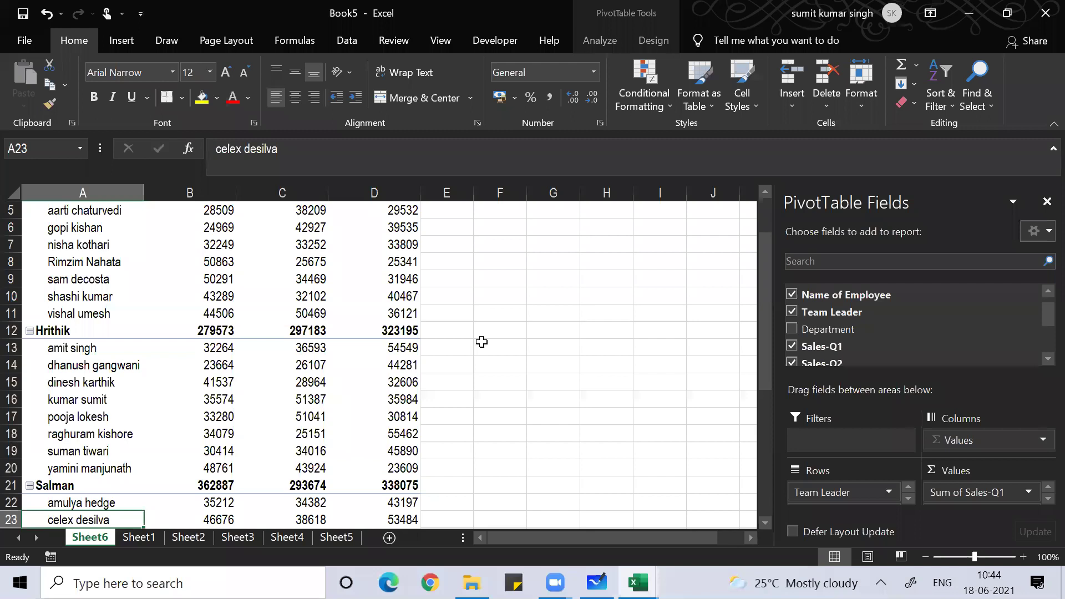
{"action": "left_click", "coordinate": [287, 377]}
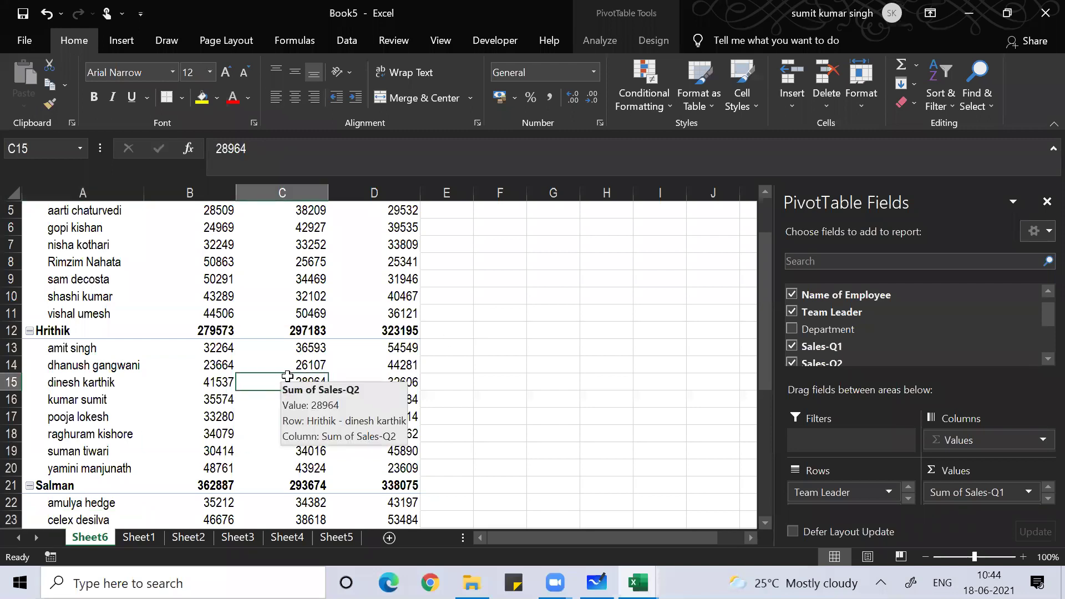
{"action": "key", "text": "ctrl+Up"}
{"action": "key", "text": "Up"}
{"action": "key", "text": "Down"}
{"action": "key", "text": "Down"}
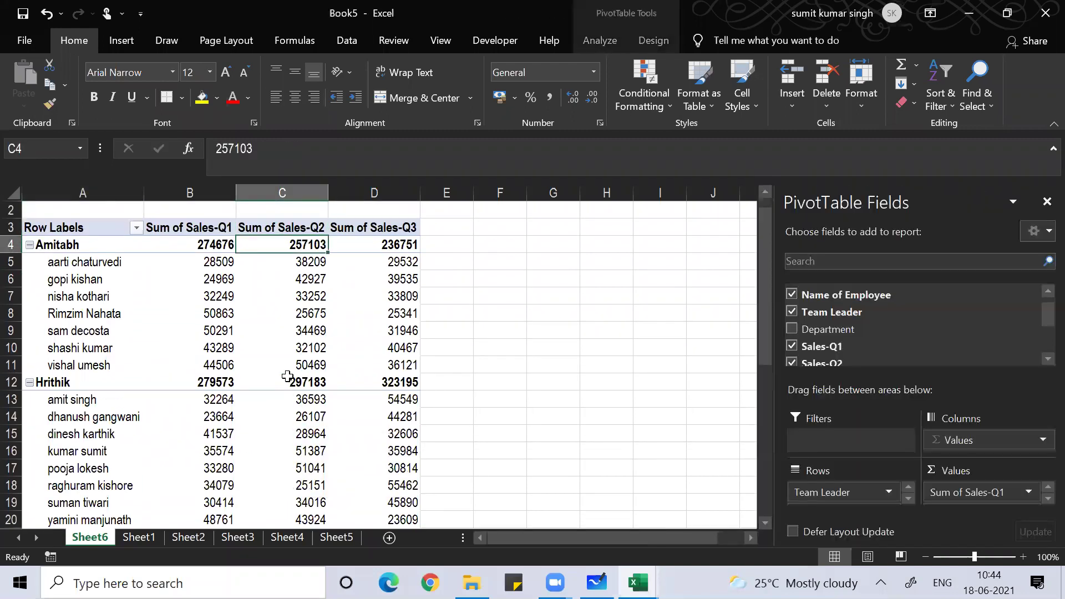
{"action": "key", "text": "Left"}
{"action": "key", "text": "Left"}
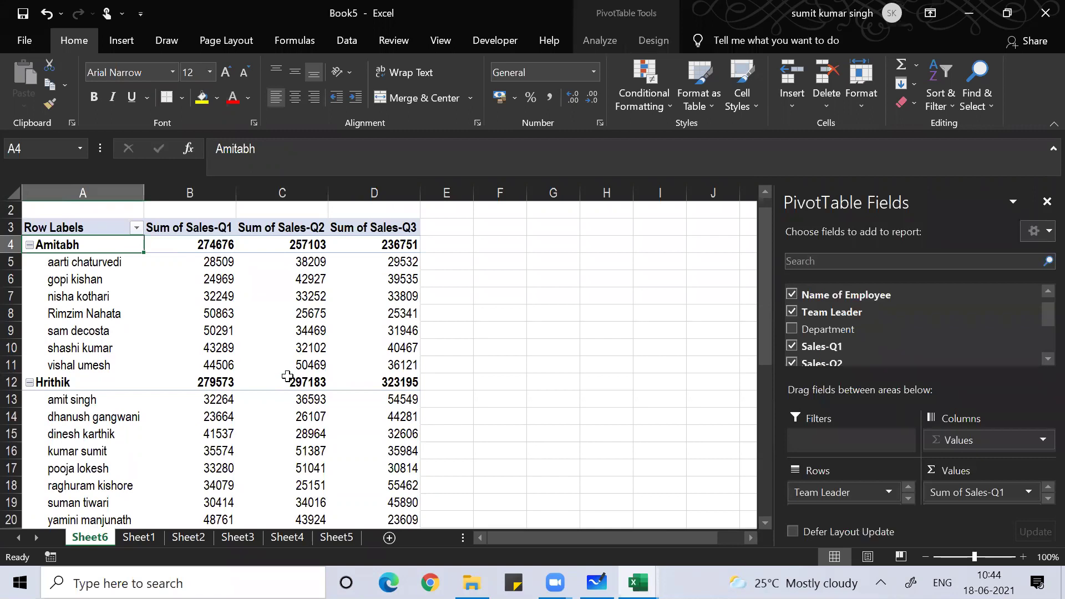
{"action": "key", "text": "Right"}
{"action": "key", "text": "Right"}
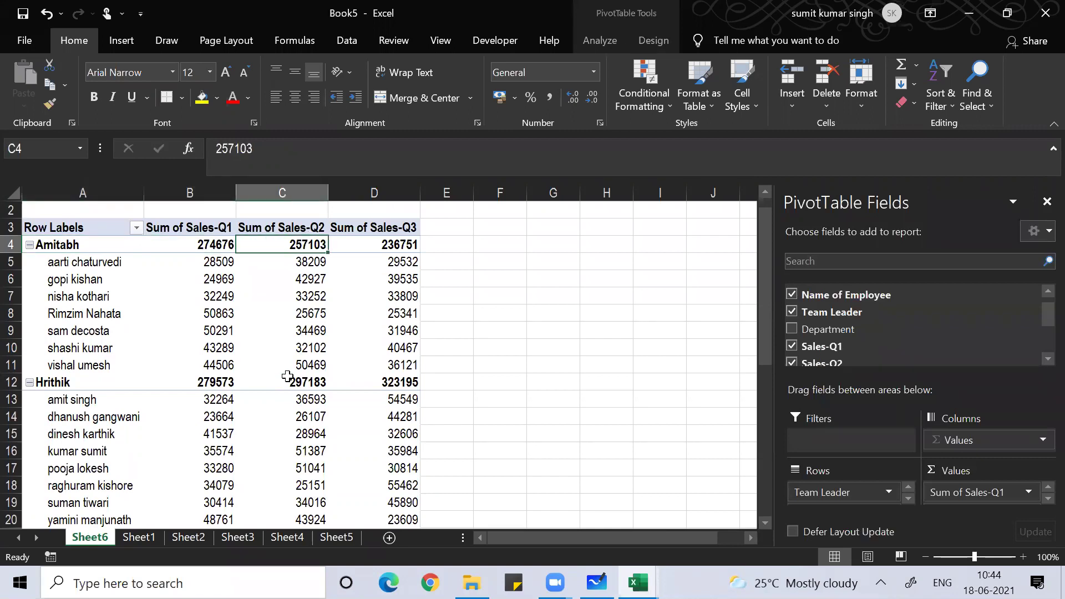
{"action": "key", "text": "Right"}
{"action": "key", "text": "Right"}
{"action": "key", "text": "Left"}
{"action": "key", "text": "Left"}
{"action": "key", "text": "Left"}
{"action": "key", "text": "Left"}
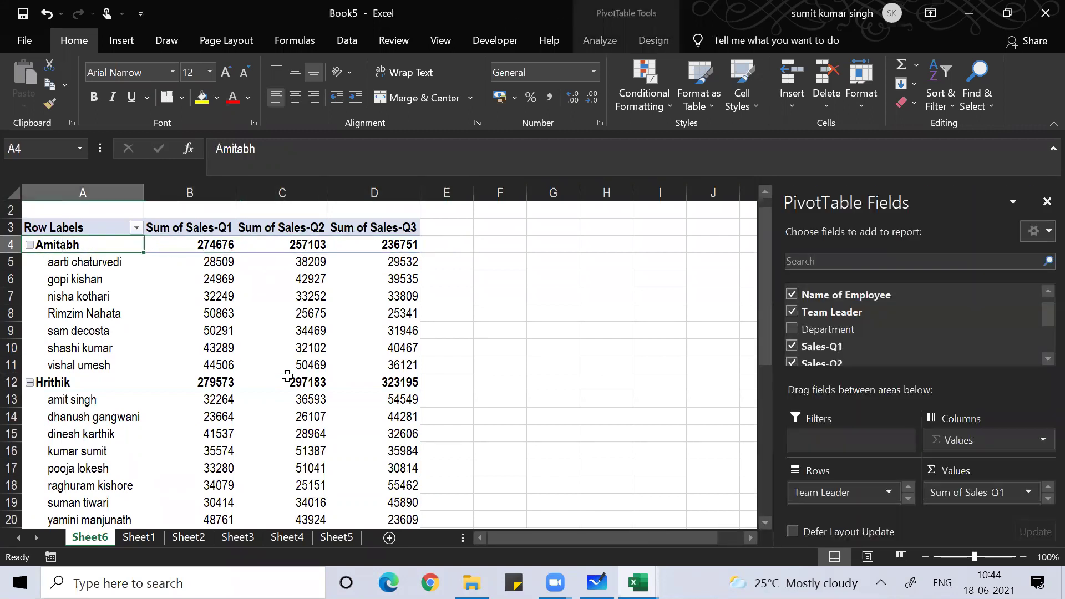
{"action": "key", "text": "Down"}
{"action": "key", "text": "Down"}
{"action": "key", "text": "Down"}
{"action": "key", "text": "Down"}
{"action": "key", "text": "Down"}
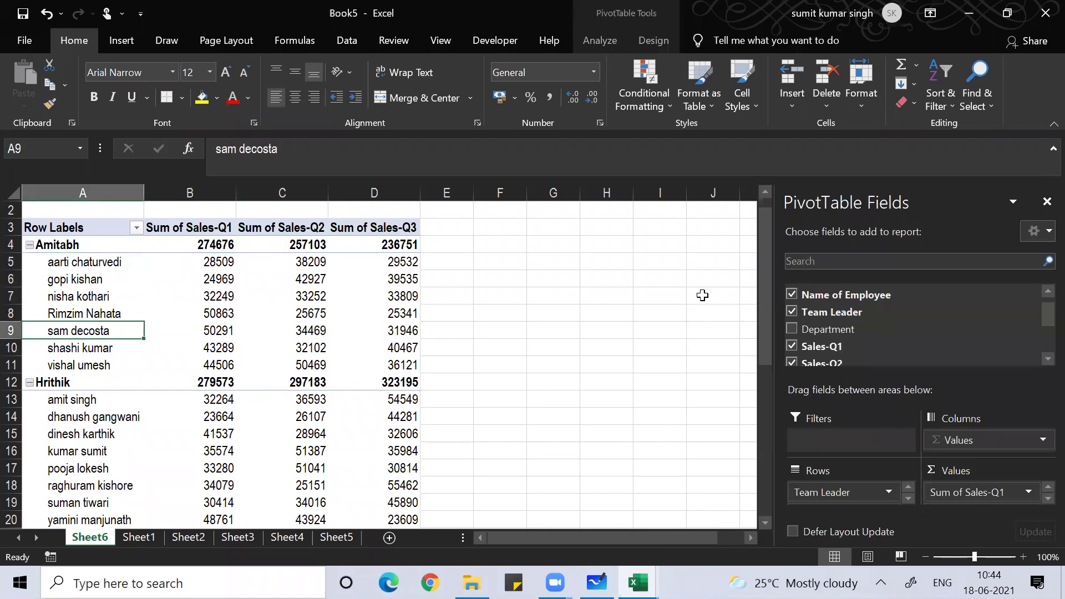
Close the Book5 workbook without saving changes
{"action": "left_click", "coordinate": [1045, 12]}
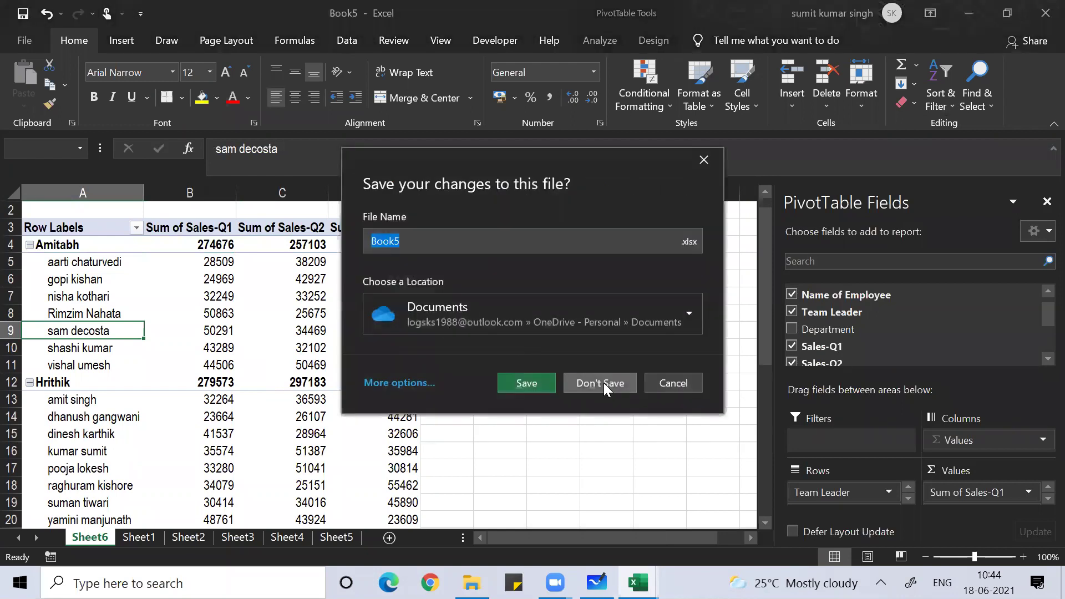
{"action": "left_click", "coordinate": [602, 383]}
{"action": "left_click", "coordinate": [394, 408]}
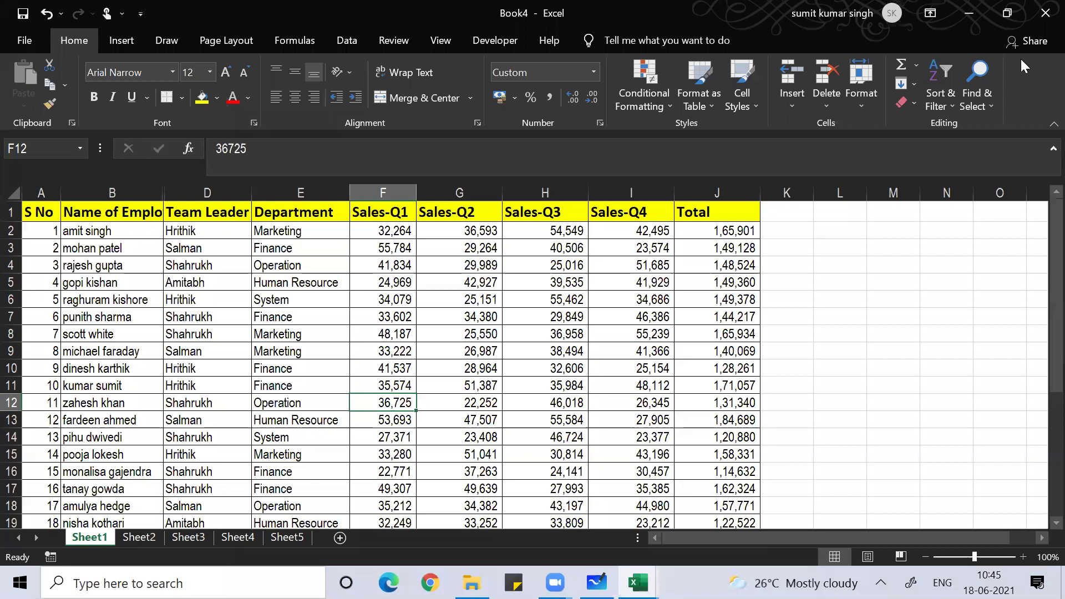
Close Book4 and Excel Worksheet without saving, then select a product row in the pivot
{"action": "left_click", "coordinate": [1045, 13]}
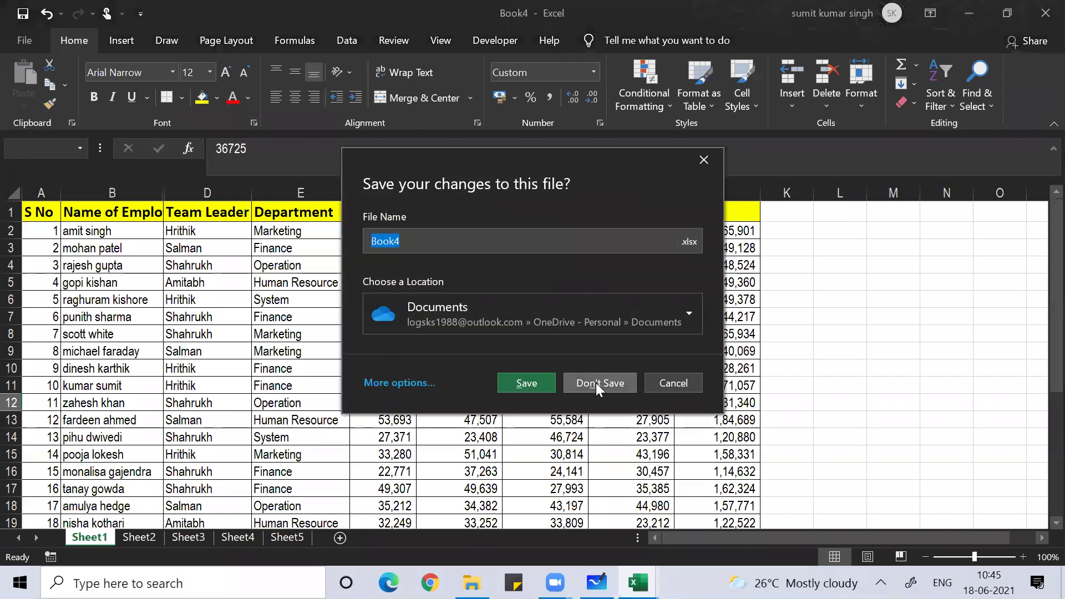
{"action": "left_click", "coordinate": [598, 385]}
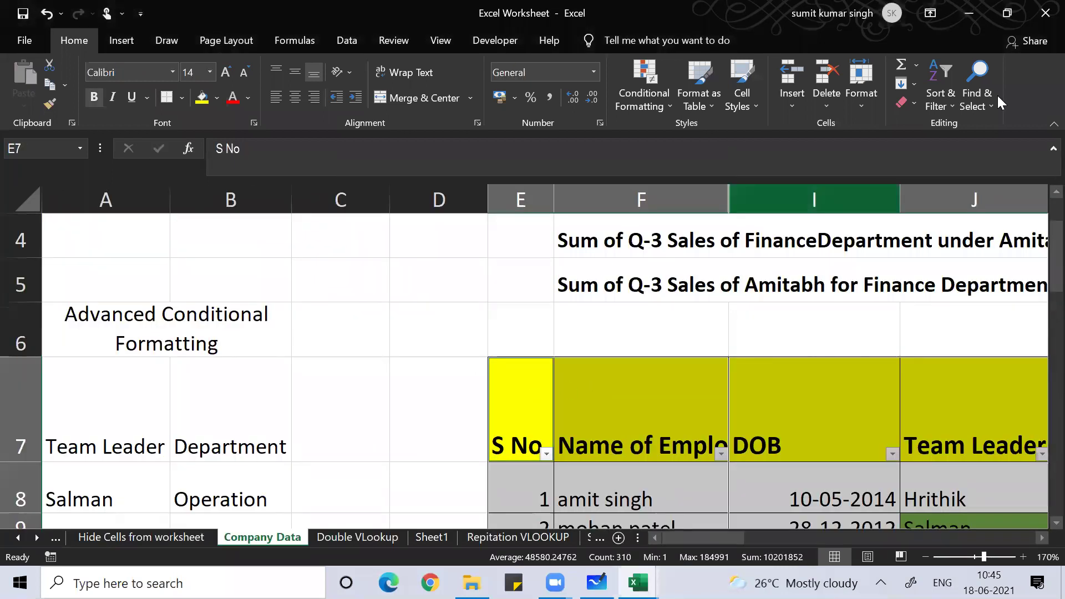
{"action": "left_click", "coordinate": [1046, 13]}
{"action": "left_click", "coordinate": [530, 313]}
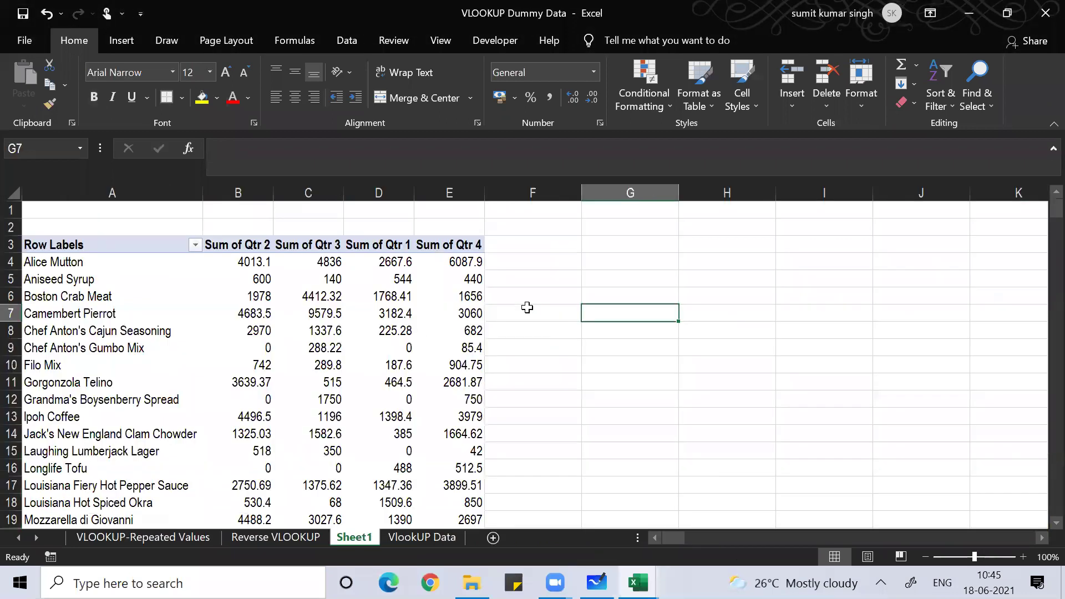
{"action": "left_click", "coordinate": [53, 385]}
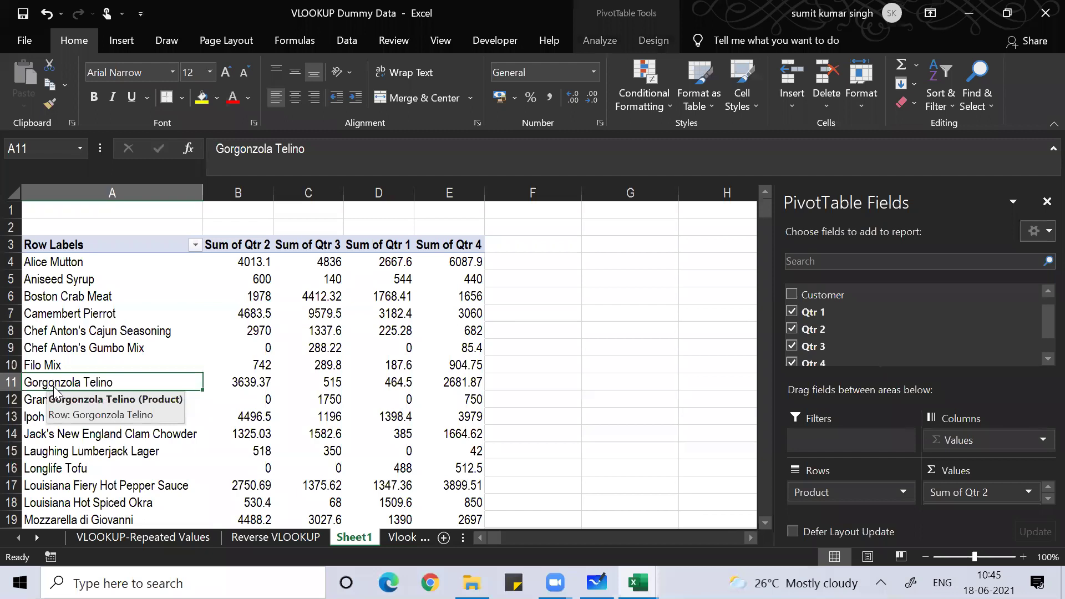
{"action": "key", "text": "ctrl+Tab"}
{"action": "left_click", "coordinate": [114, 314]}
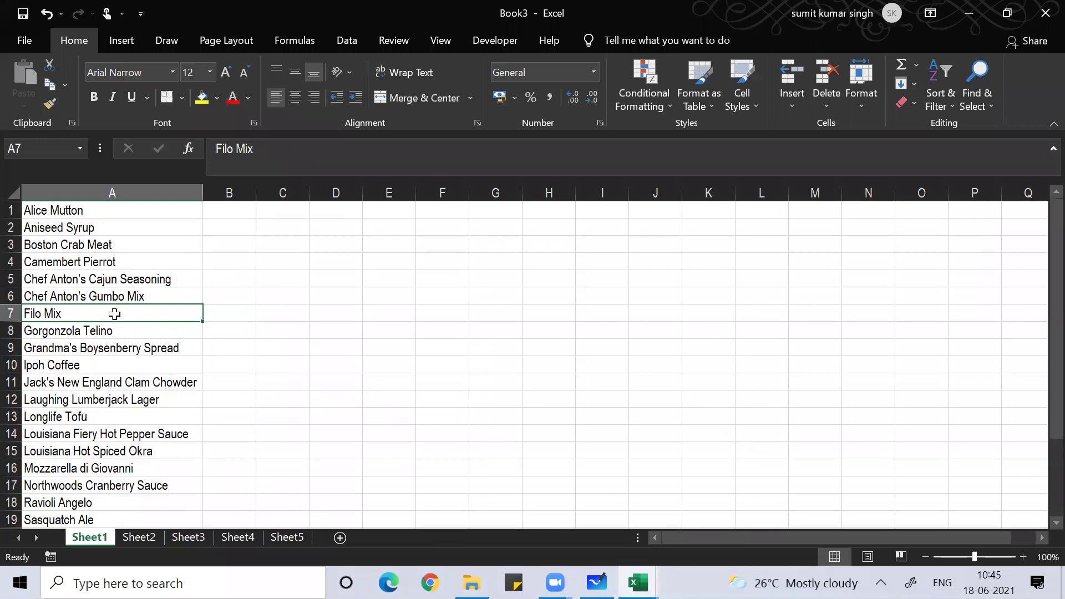
{"action": "key", "text": "alt+Tab"}
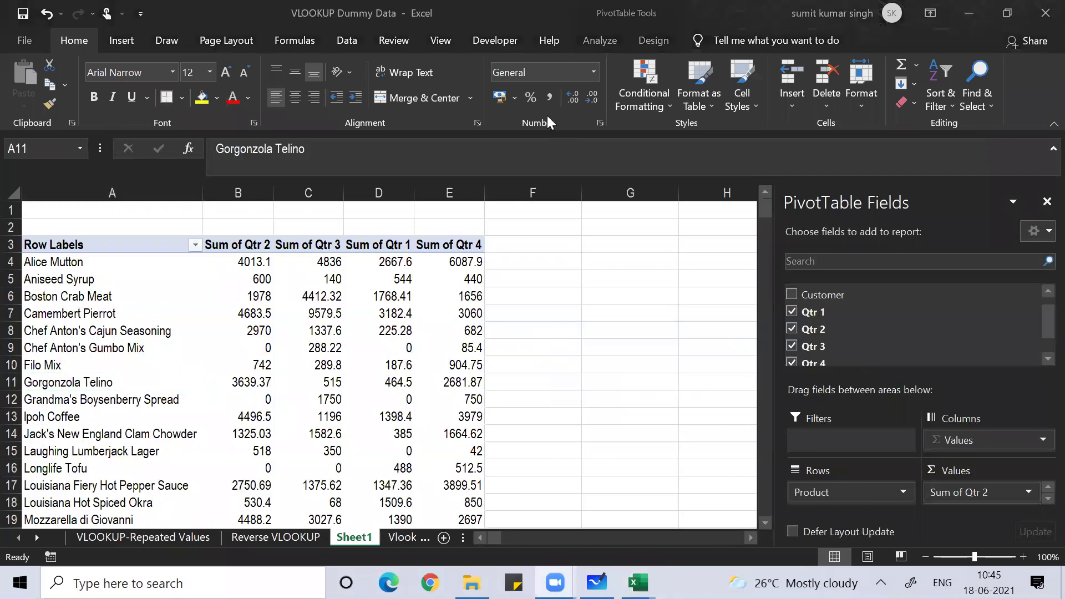
{"action": "mouse_move", "coordinate": [400, 414]}
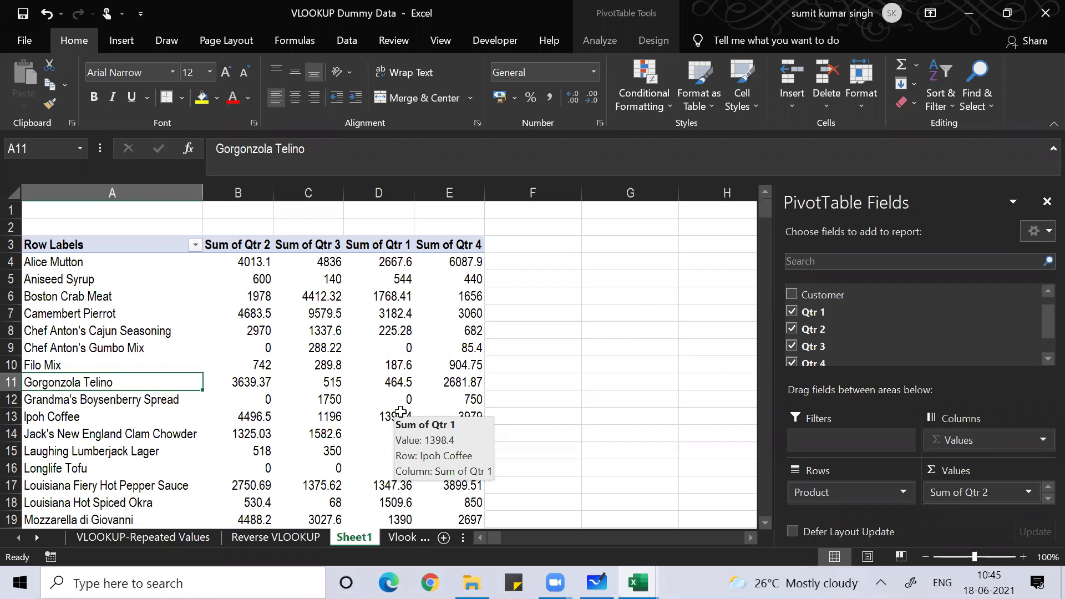
{"action": "key", "text": "ctrl+Down"}
{"action": "key", "text": "Down"}
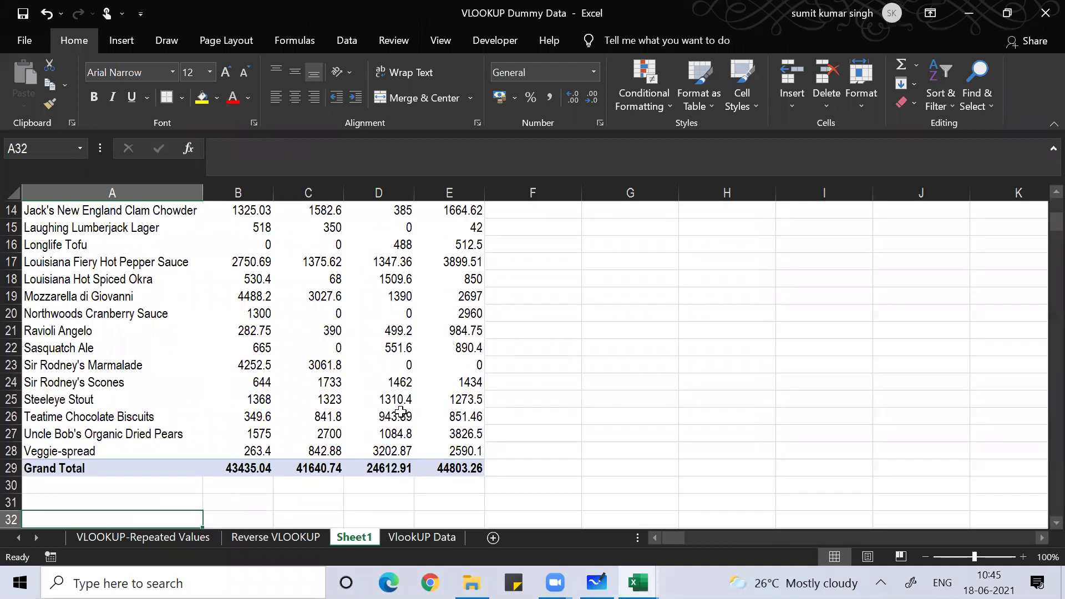
{"action": "key", "text": "Up"}
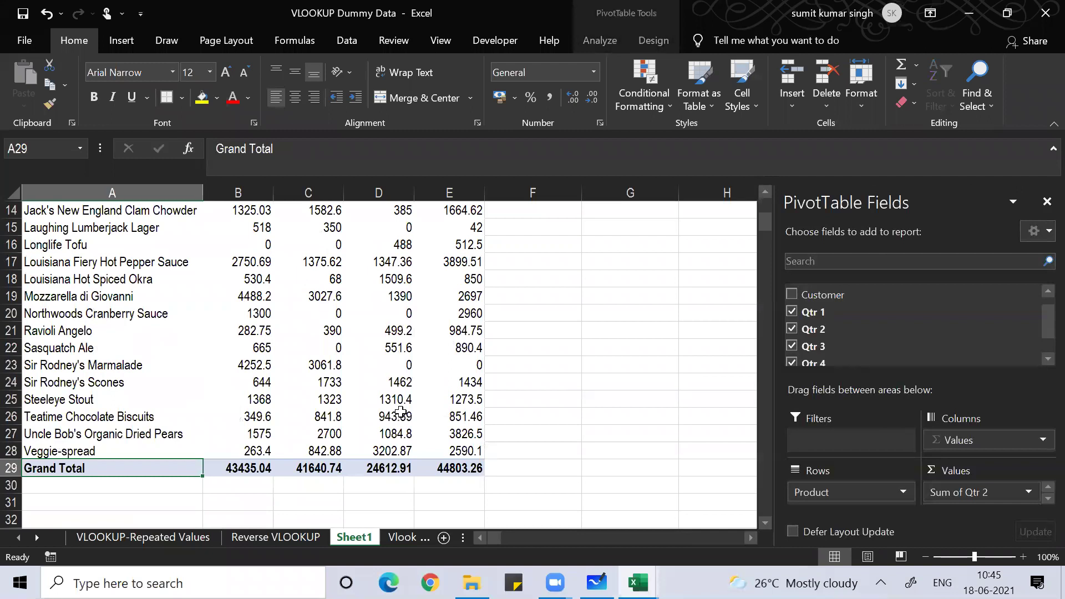
{"action": "key", "text": "ctrl+Up"}
{"action": "key", "text": "Right"}
{"action": "key", "text": "Right"}
{"action": "key", "text": "Right"}
{"action": "key", "text": "Right"}
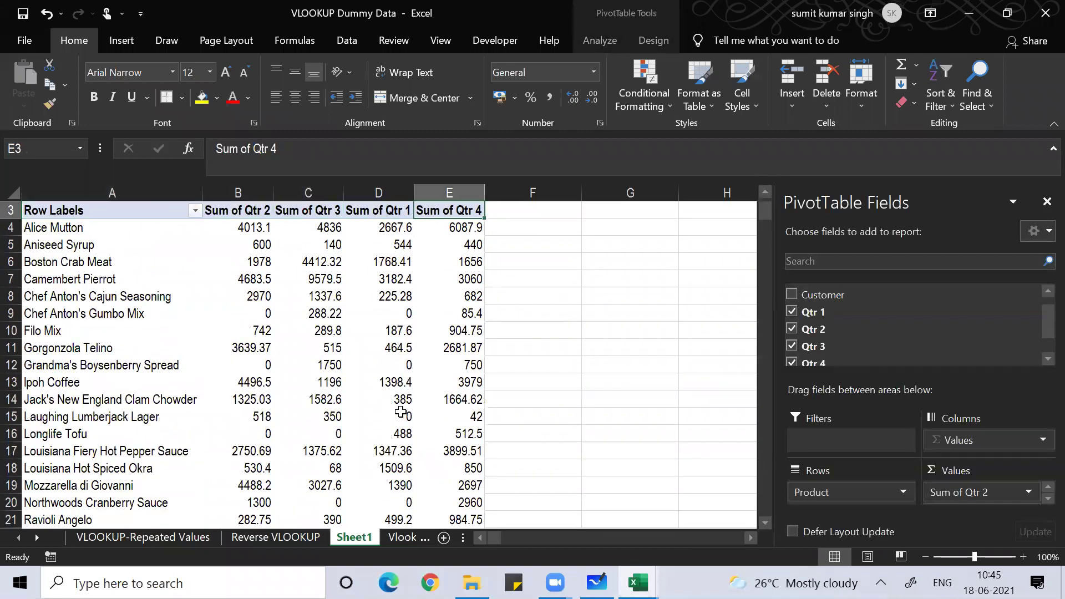
{"action": "key", "text": "Right"}
{"action": "key", "text": "Right"}
{"action": "key", "text": "Right"}
{"action": "key", "text": "Right"}
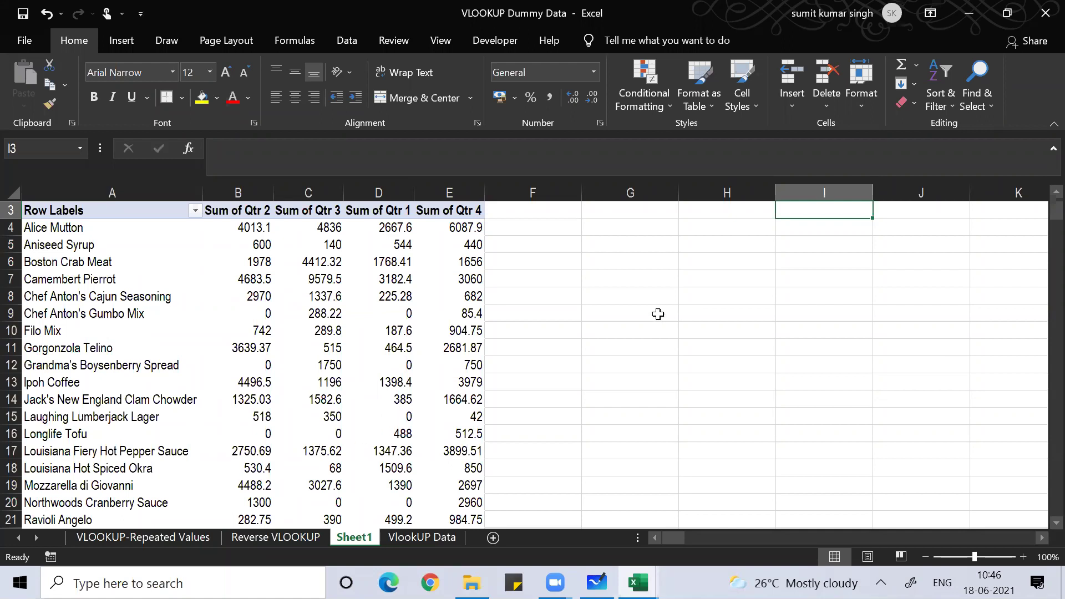
Add headers Product Name in H6, Sum of Quarter in I6 and Sales Value in G8
{"action": "left_click", "coordinate": [693, 261]}
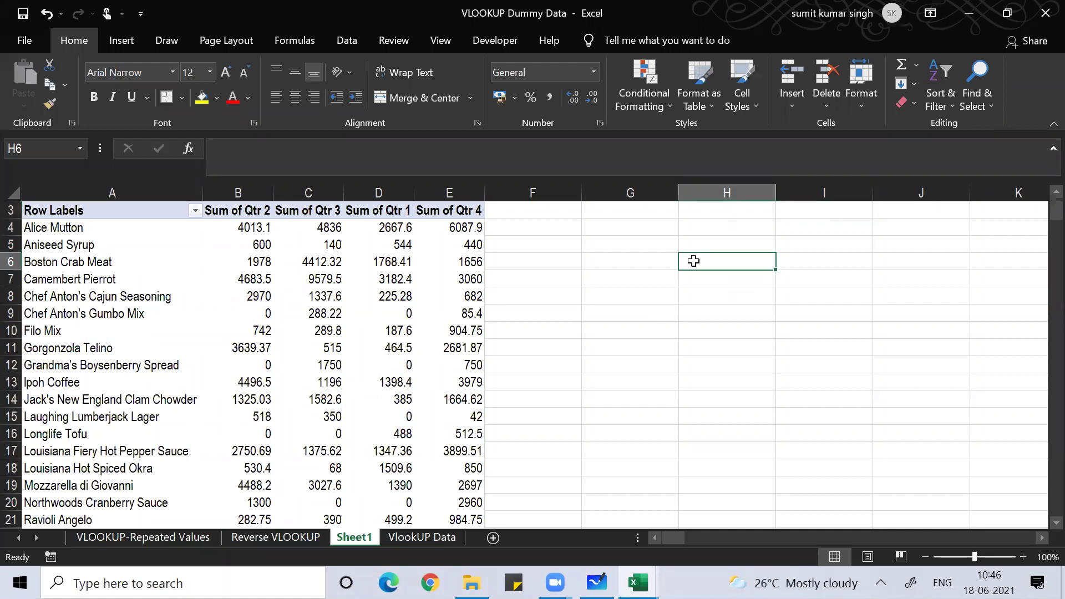
{"action": "type", "text": "Product Name"}
{"action": "key", "text": "Tab"}
{"action": "type", "text": "Sum of Quarter"}
{"action": "key", "text": "Return"}
{"action": "key", "text": "Up"}
{"action": "key", "text": "Down"}
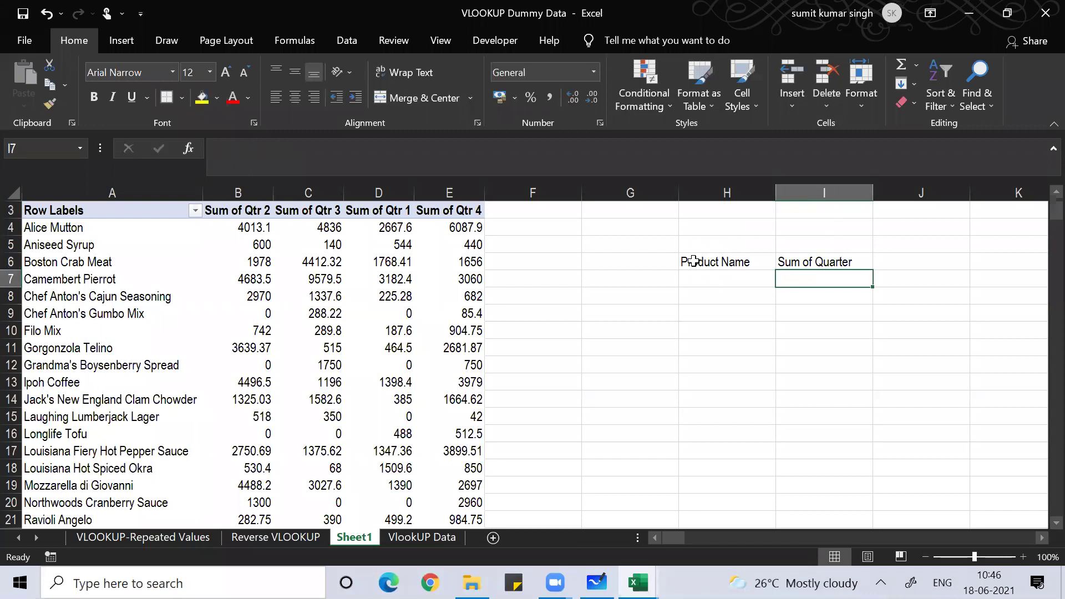
{"action": "key", "text": "Down"}
{"action": "key", "text": "Left"}
{"action": "key", "text": "Left"}
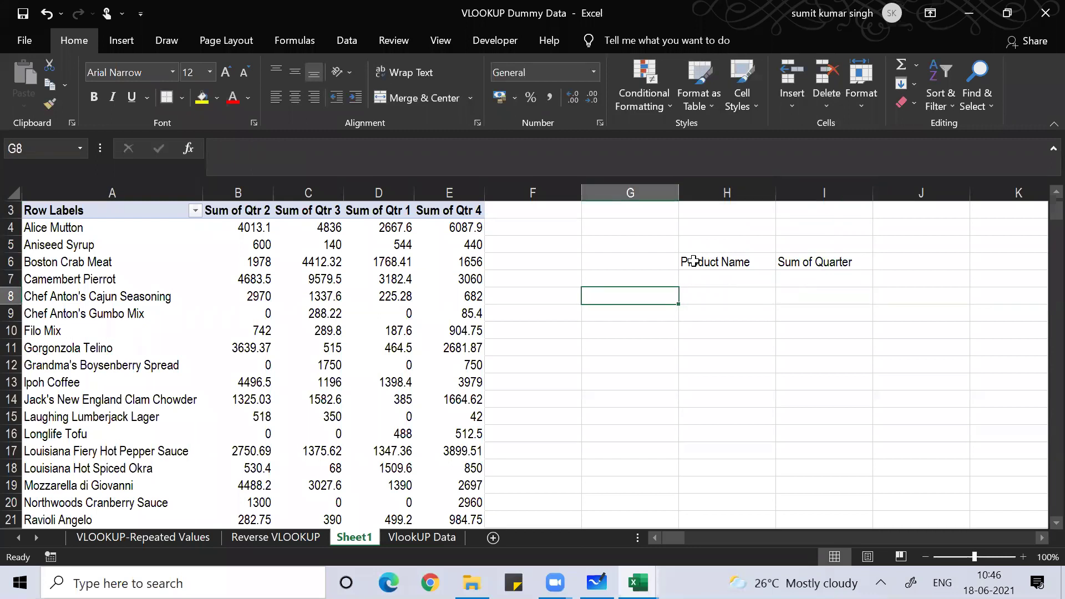
{"action": "type", "text": "Sales Value"}
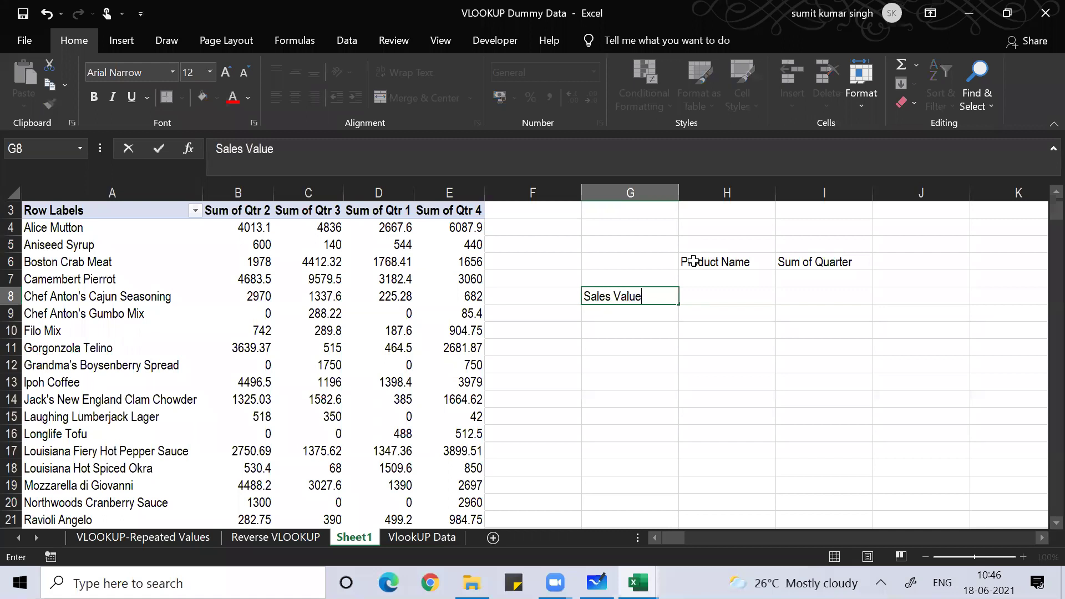
{"action": "key", "text": "Tab"}
Enter Boston Crab Meat in H7, Sum of Quarter 4 in I7 and 1656 in H8
{"action": "key", "text": "Up"}
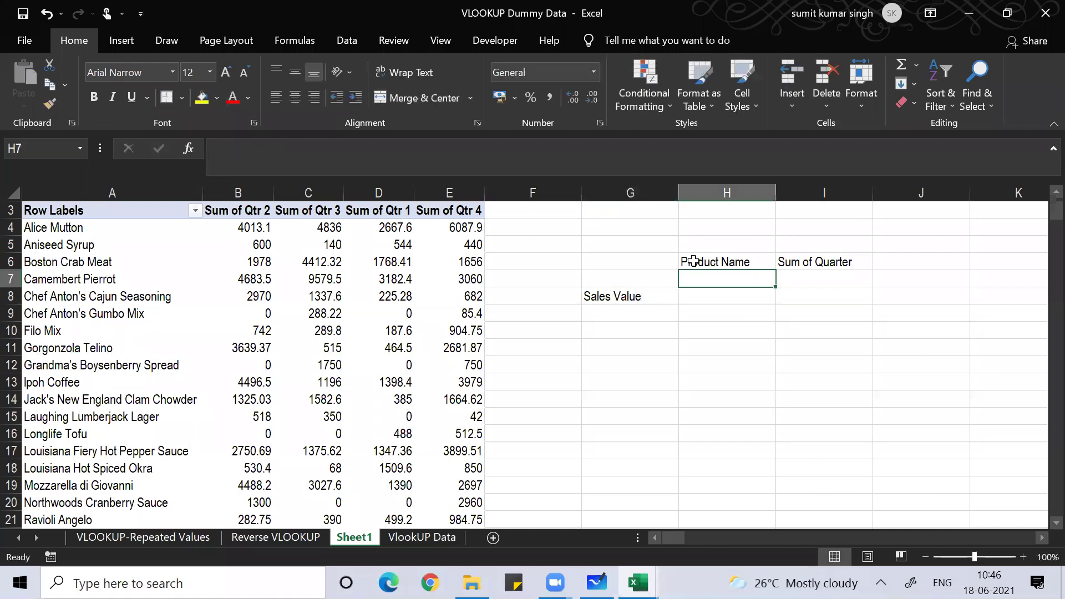
{"action": "type", "text": "Boston Crab M"}
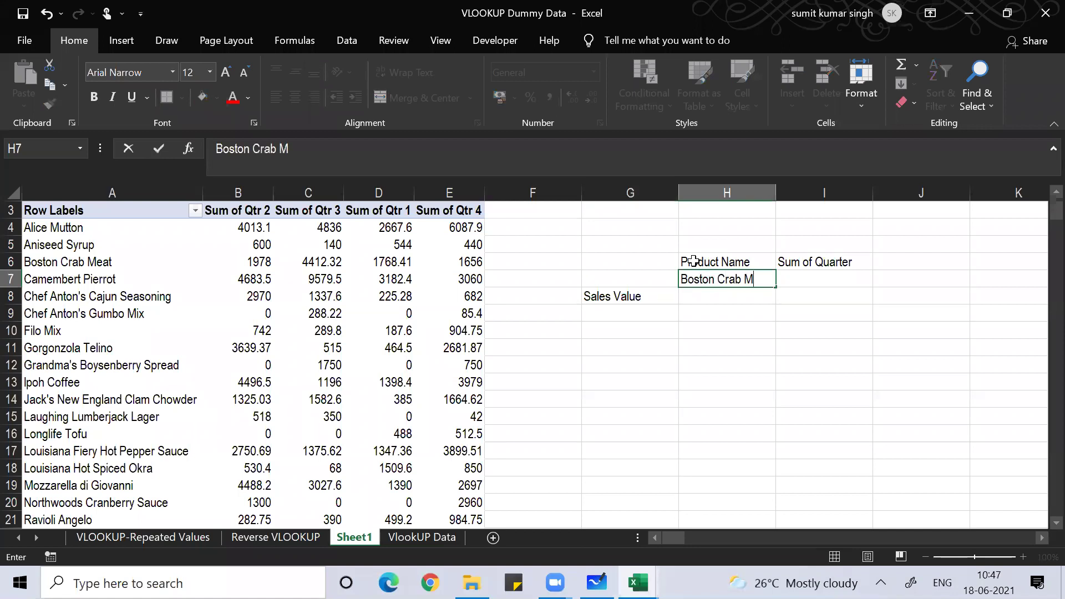
{"action": "type", "text": "eat"}
{"action": "key", "text": "Tab"}
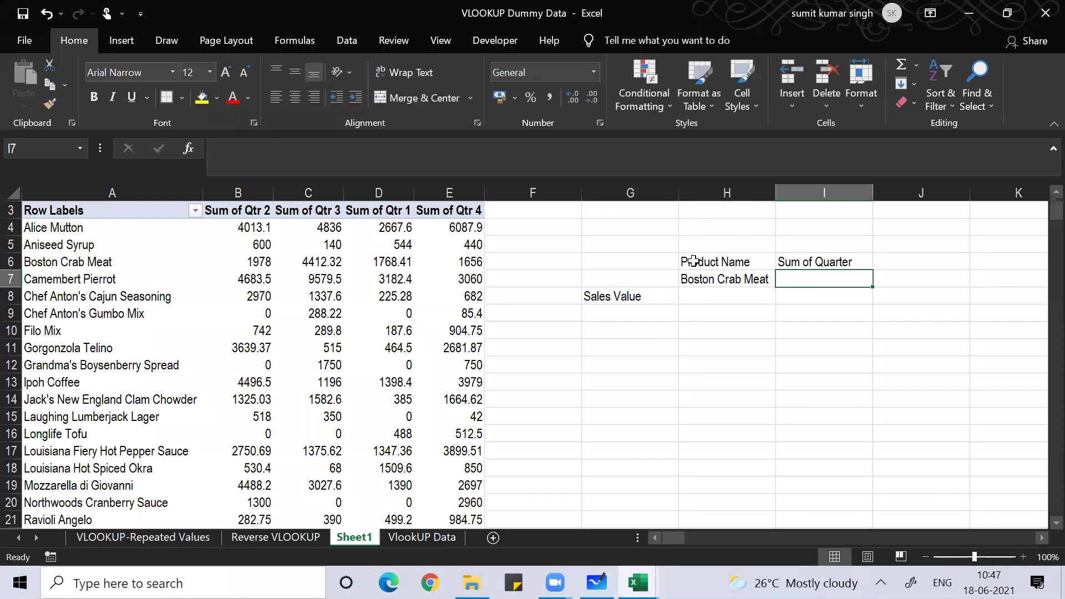
{"action": "type", "text": "A\\"}
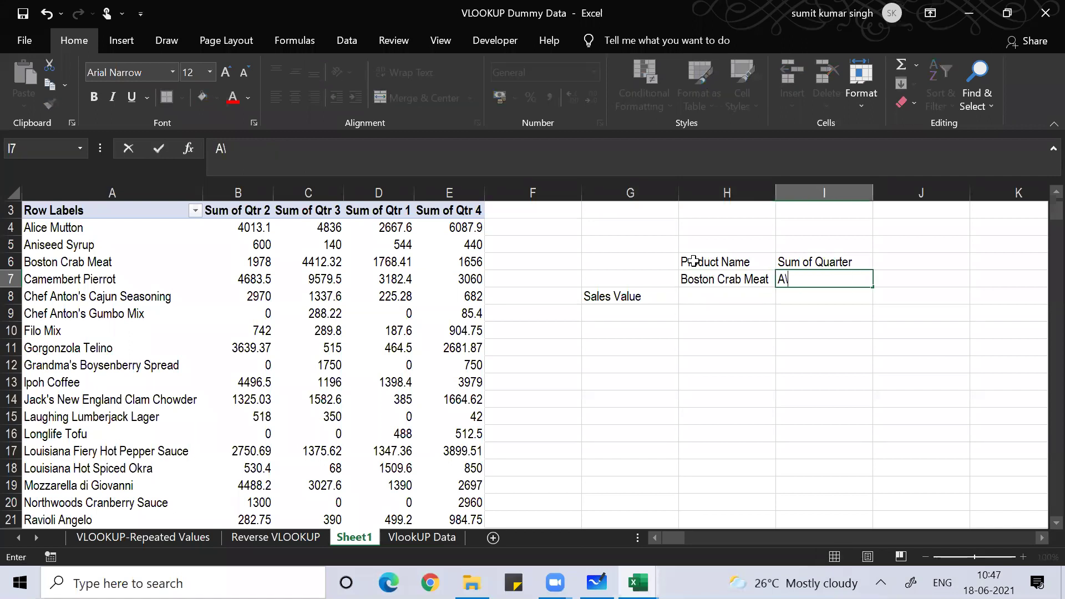
{"action": "key", "text": "BackSpace"}
{"action": "type", "text": "Sum of Quarter 1"}
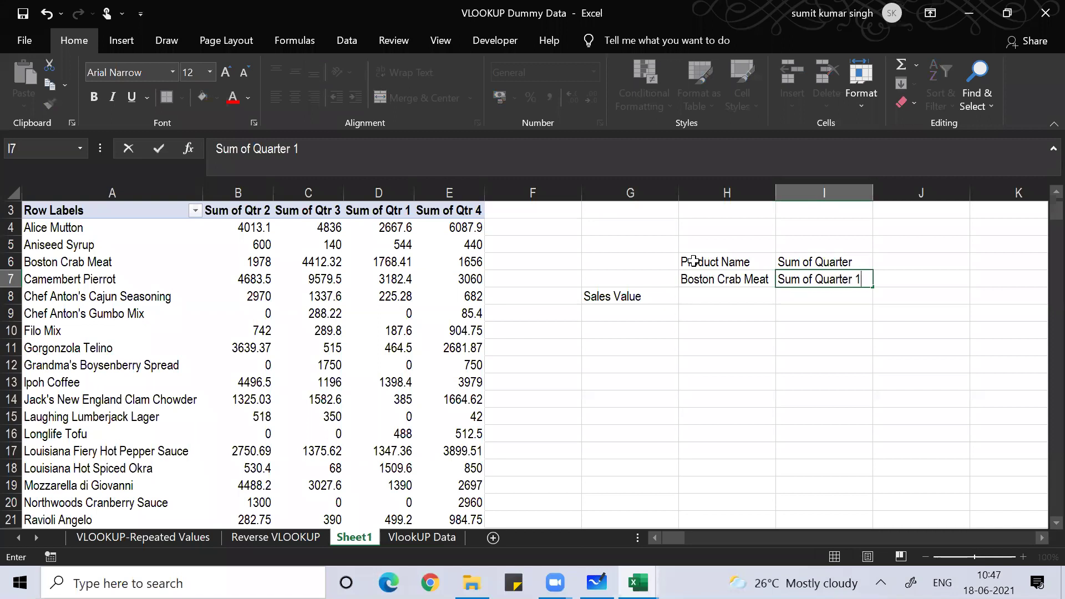
{"action": "key", "text": "BackSpace"}
{"action": "type", "text": "4"}
{"action": "key", "text": "Return"}
{"action": "key", "text": "Left"}
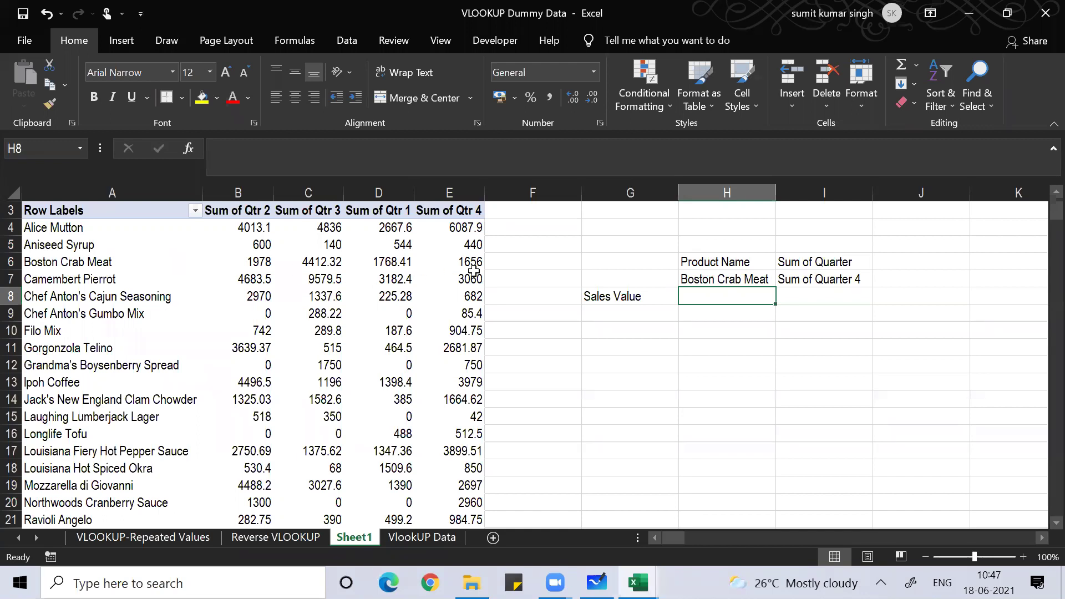
{"action": "type", "text": "1656"}
{"action": "key", "text": "Return"}
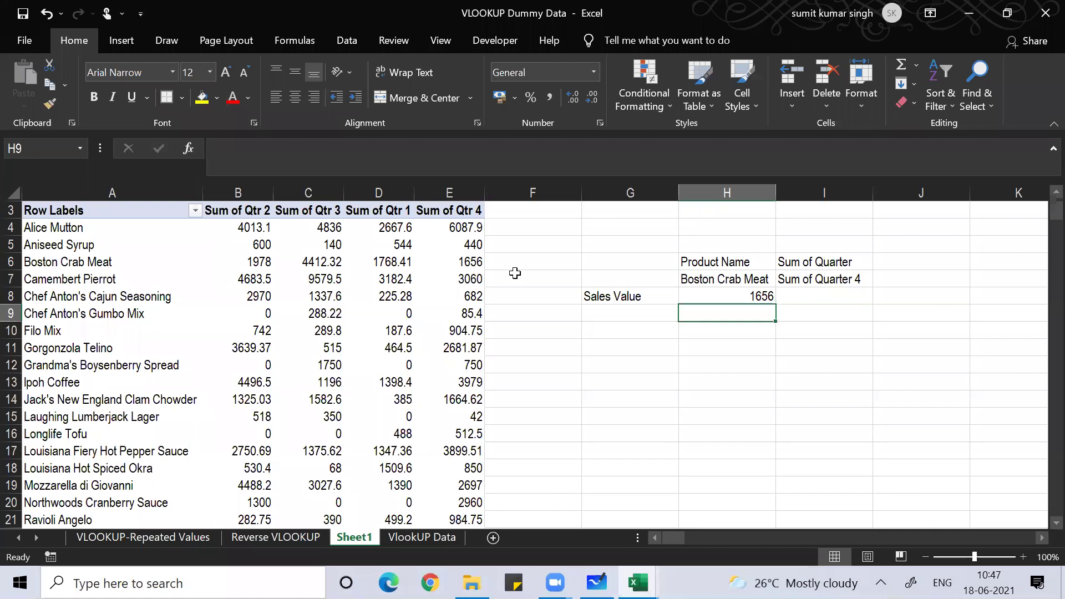
Begin the H9 formula with =vlookup(, after briefly trying xlookup instead
{"action": "type", "text": "="}
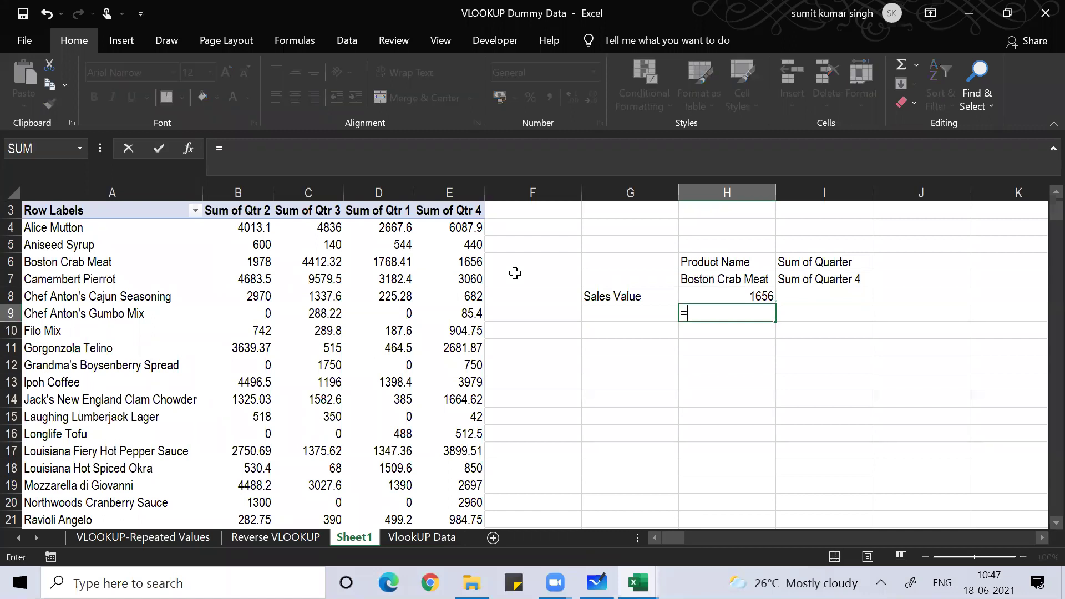
{"action": "type", "text": "vlook"}
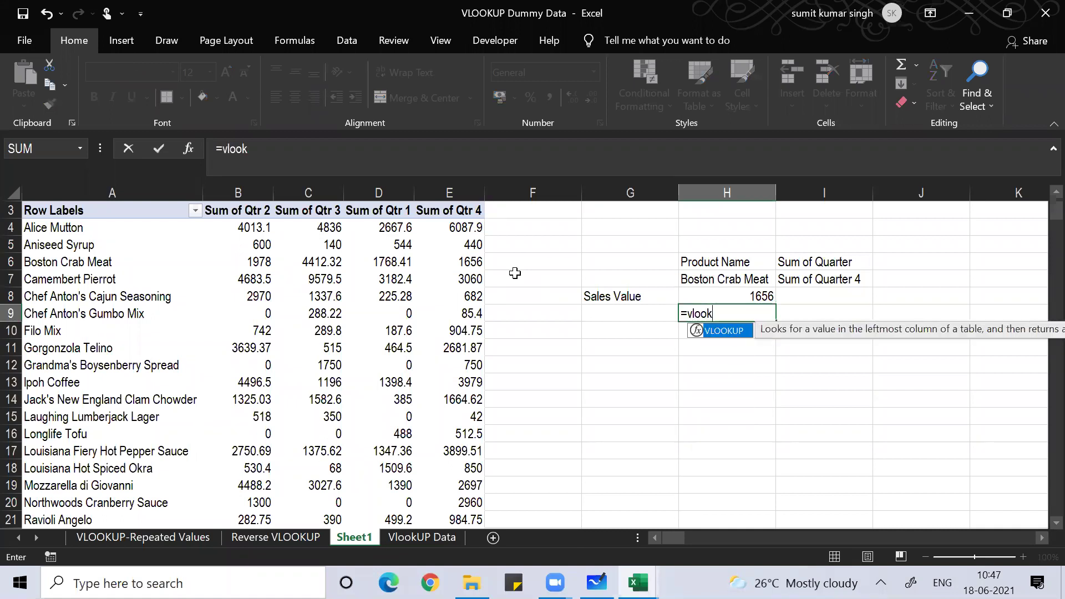
{"action": "type", "text": "up("}
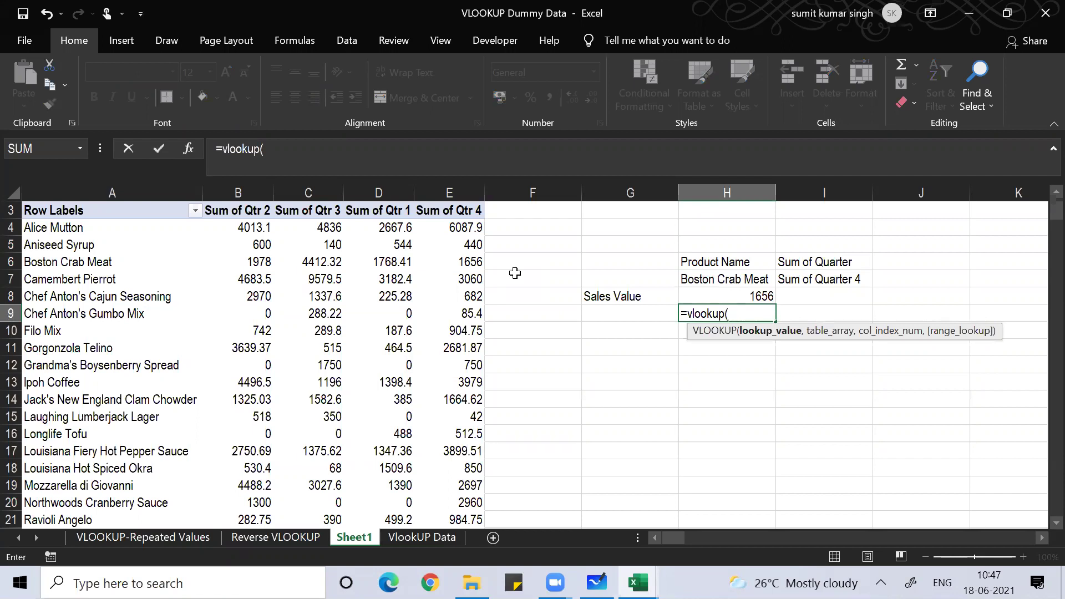
{"action": "key", "text": "BackSpace"}
{"action": "key", "text": "BackSpace"}
{"action": "key", "text": "BackSpace"}
{"action": "key", "text": "BackSpace"}
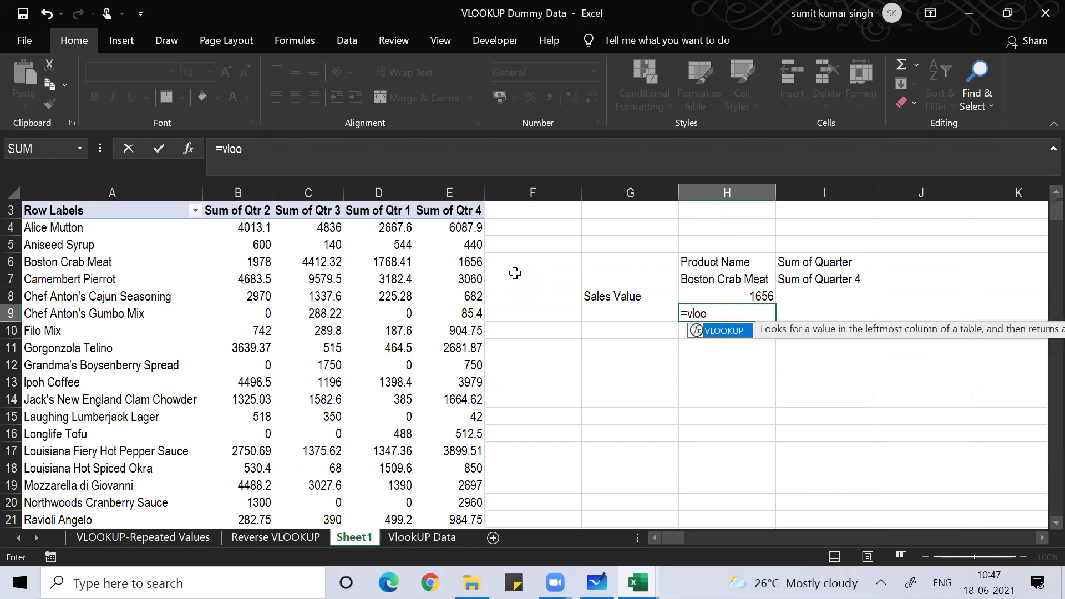
{"action": "key", "text": "BackSpace"}
{"action": "key", "text": "BackSpace"}
{"action": "key", "text": "BackSpace"}
{"action": "key", "text": "BackSpace"}
{"action": "type", "text": "x"}
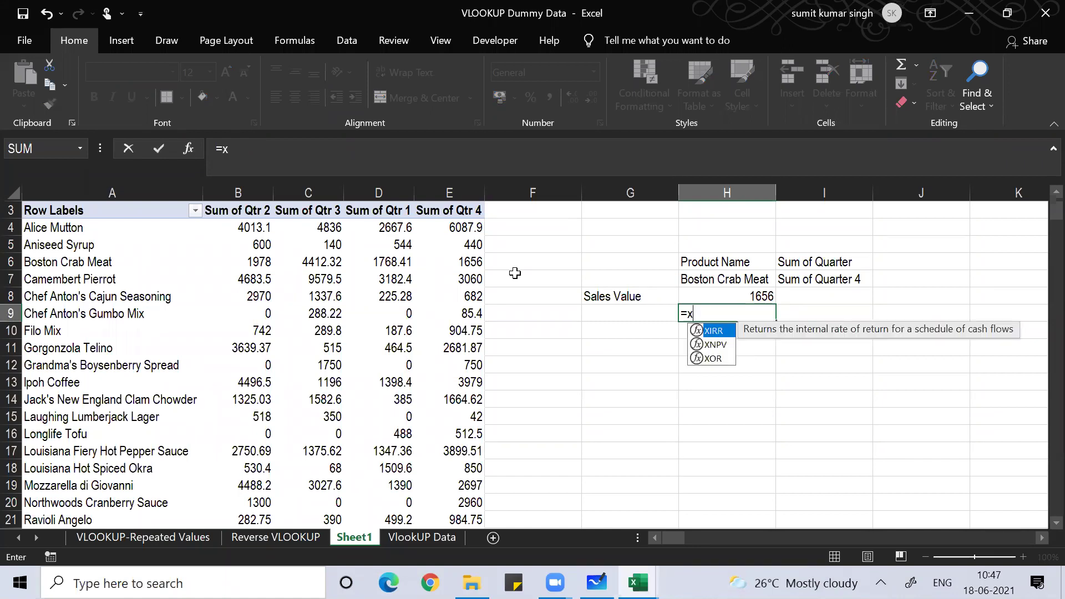
{"action": "type", "text": "lookup"}
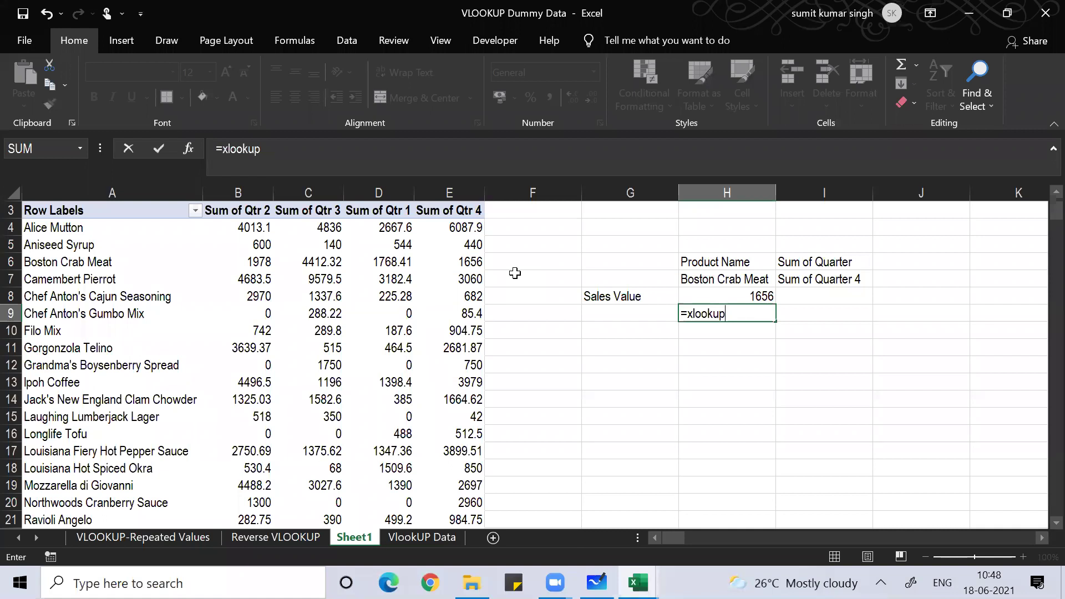
{"action": "key", "text": "BackSpace"}
{"action": "key", "text": "BackSpace"}
{"action": "key", "text": "BackSpace"}
{"action": "key", "text": "BackSpace"}
{"action": "key", "text": "BackSpace"}
{"action": "key", "text": "BackSpace"}
{"action": "key", "text": "BackSpace"}
{"action": "type", "text": "v"}
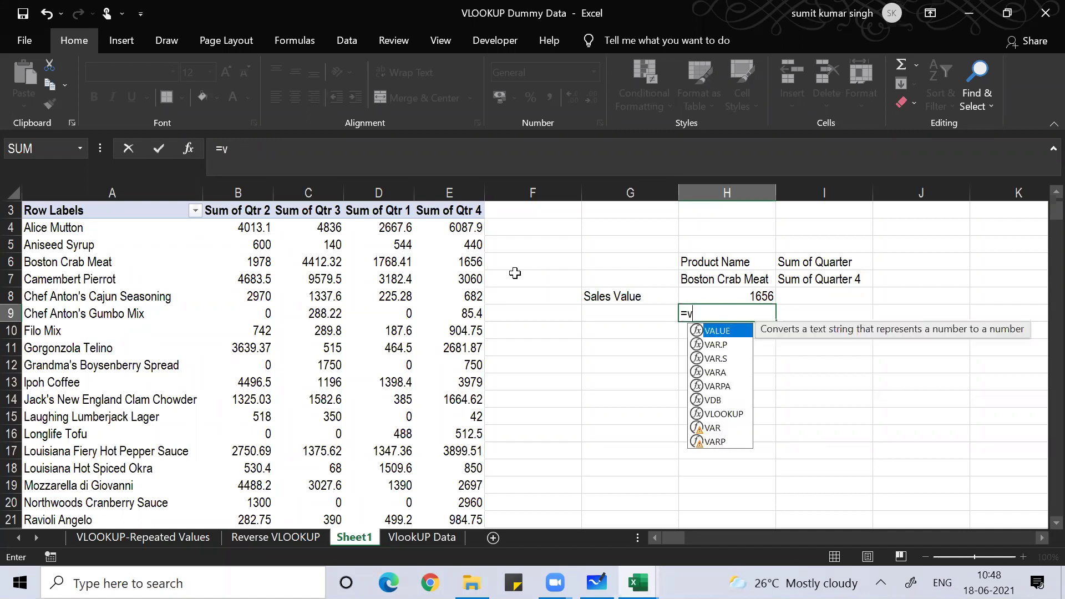
{"action": "type", "text": "lookup"}
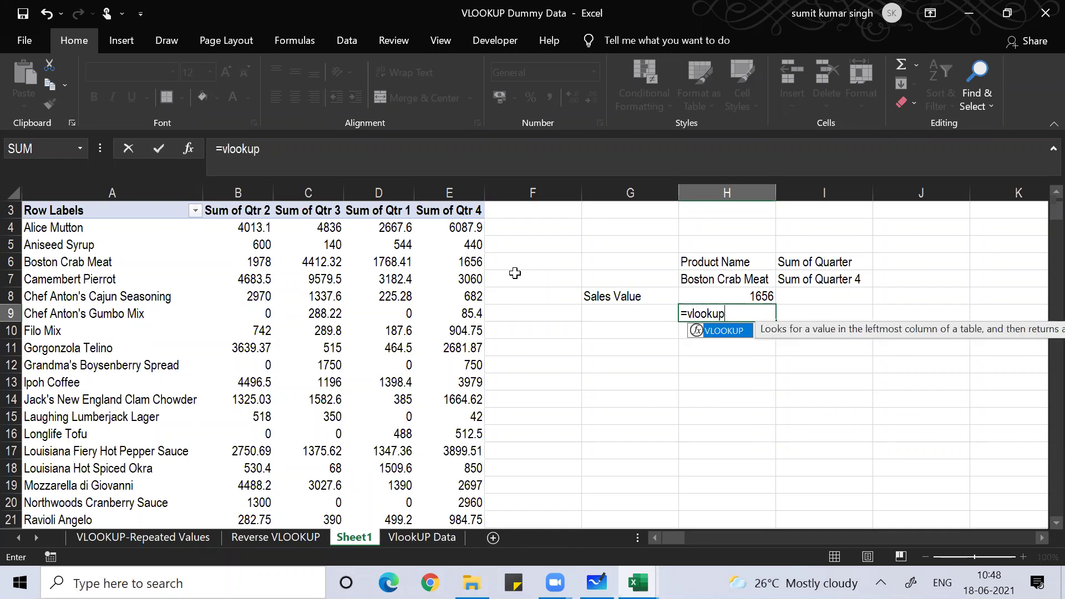
{"action": "type", "text": "("}
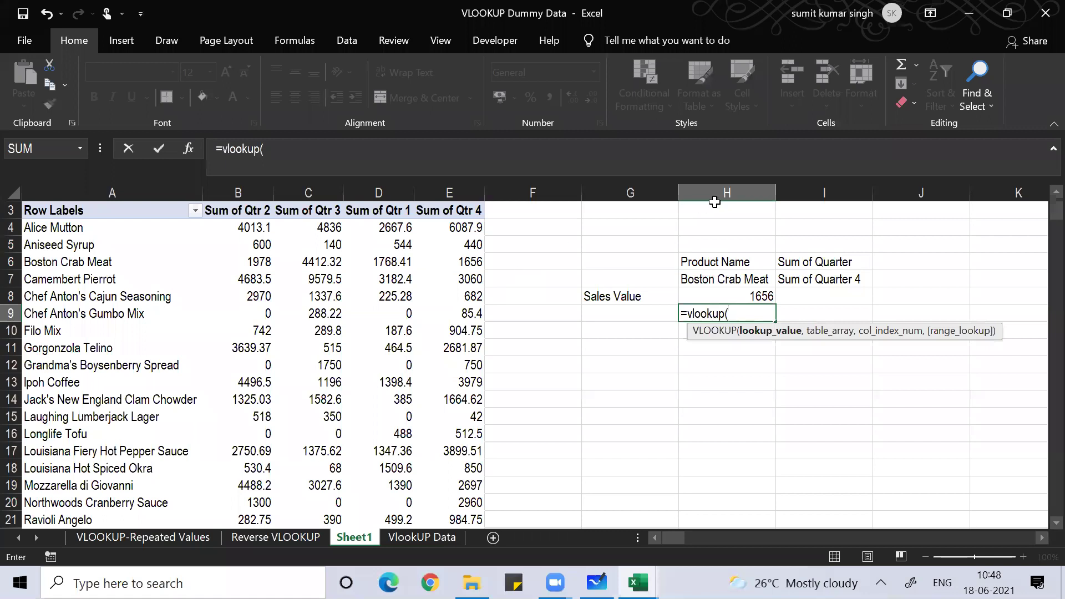
Use H7 (Boston Crab Meat) as the VLOOKUP's lookup value in H9
{"action": "left_click", "coordinate": [721, 280]}
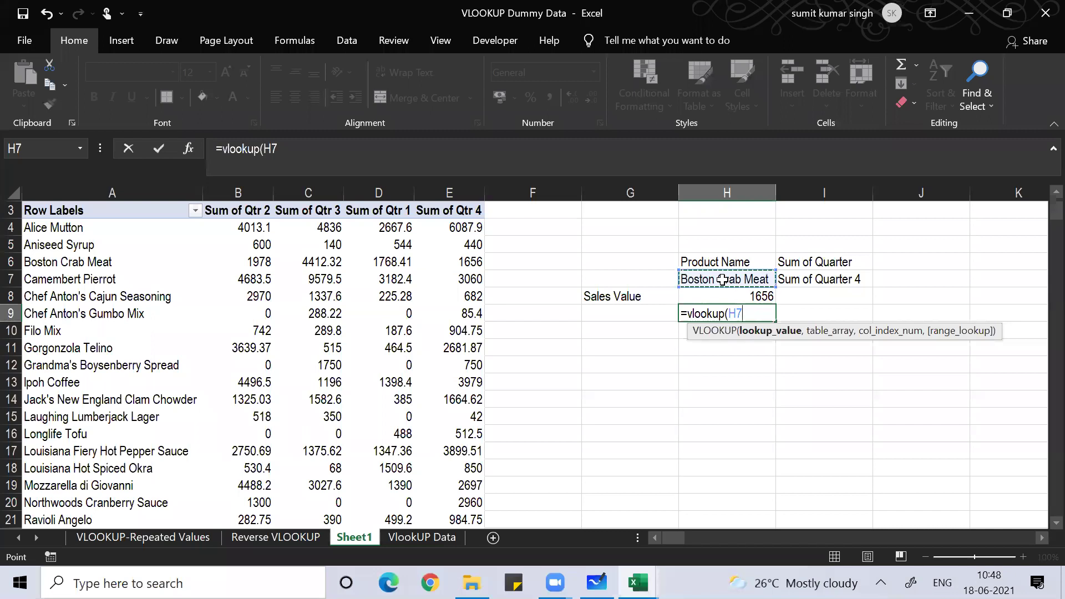
{"action": "type", "text": ","}
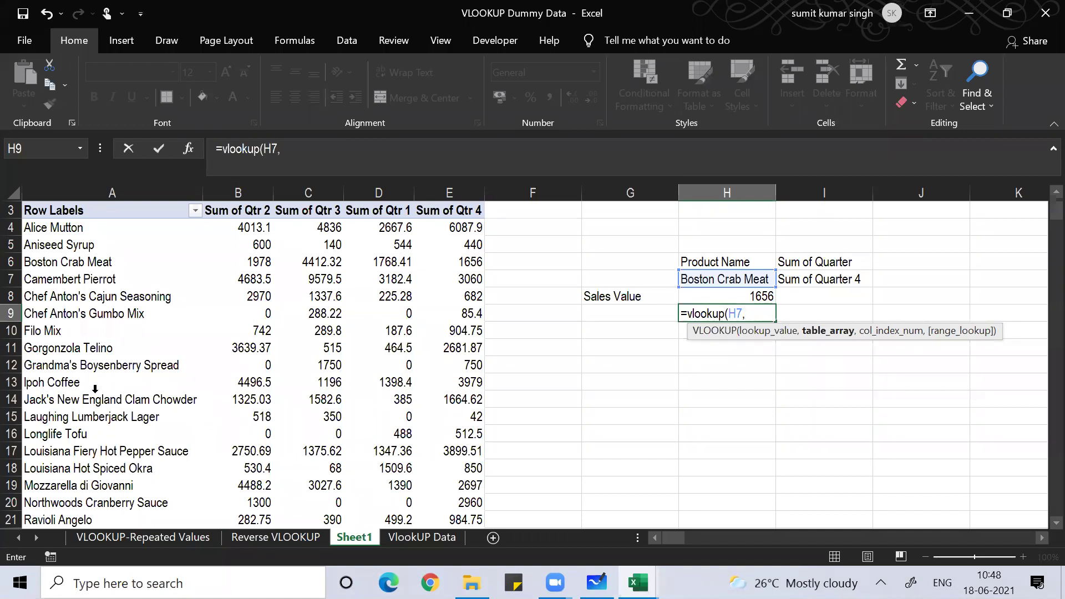
{"action": "left_click", "coordinate": [101, 210]}
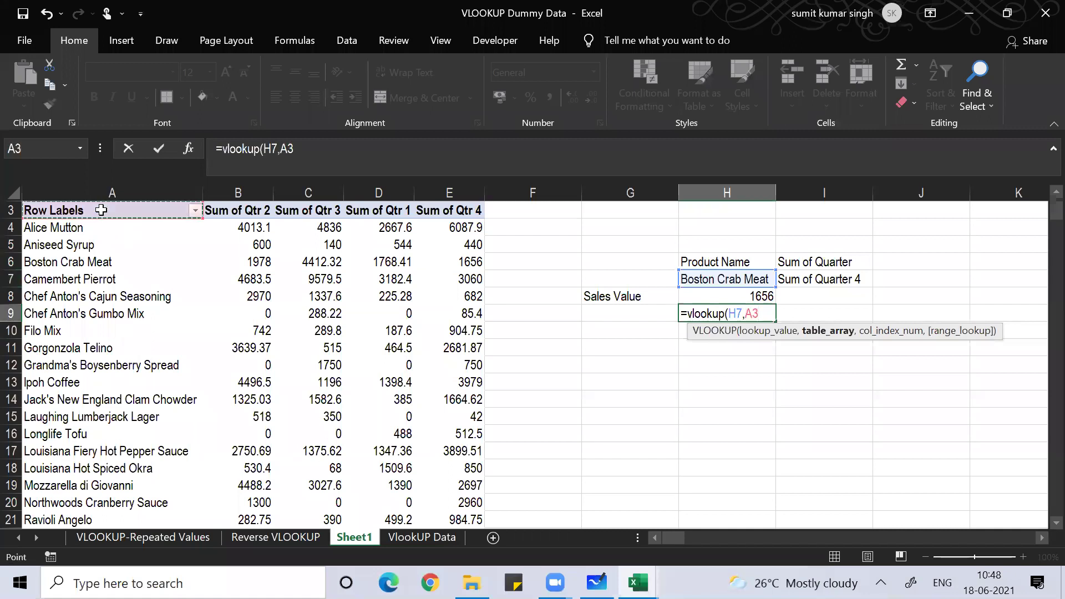
{"action": "key", "text": "shift+Home"}
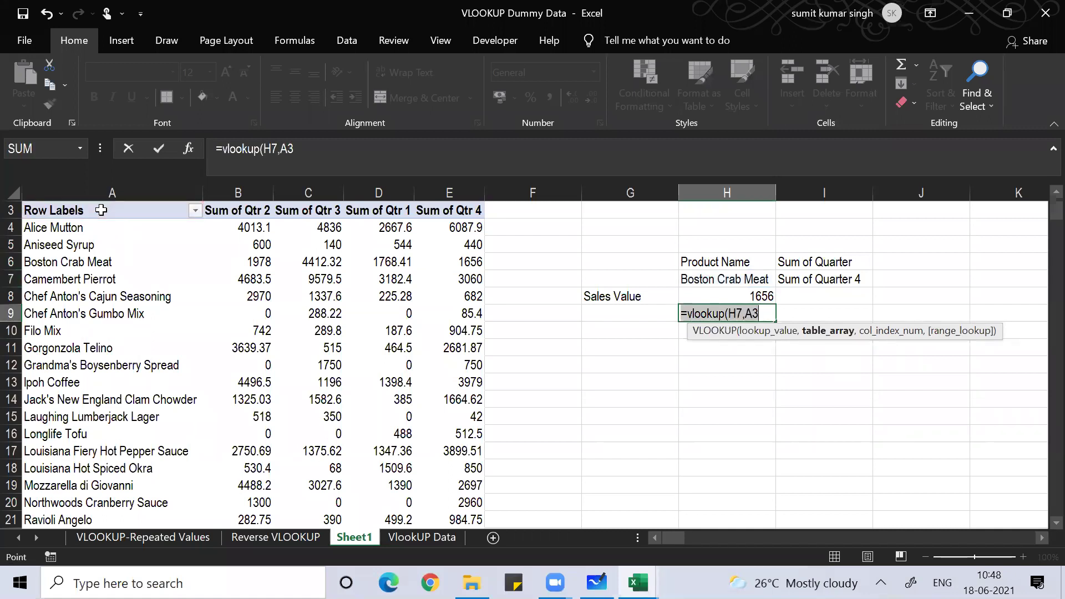
{"action": "left_click", "coordinate": [759, 314]}
{"action": "key", "text": "BackSpace"}
{"action": "key", "text": "BackSpace"}
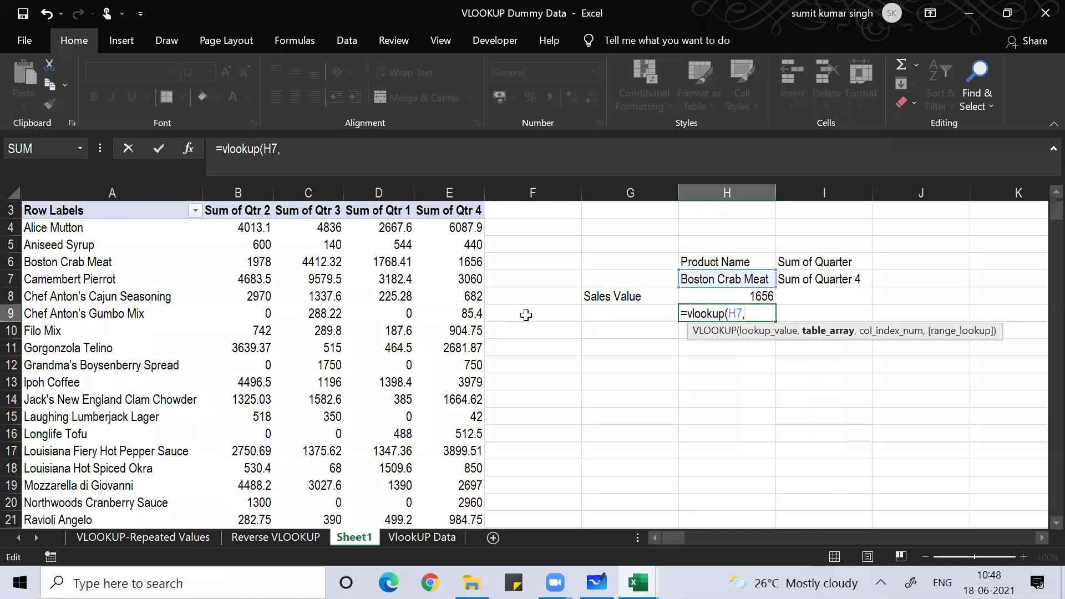
Select the pivot range A3:E29 as the formula's table array
{"action": "left_click", "coordinate": [160, 211]}
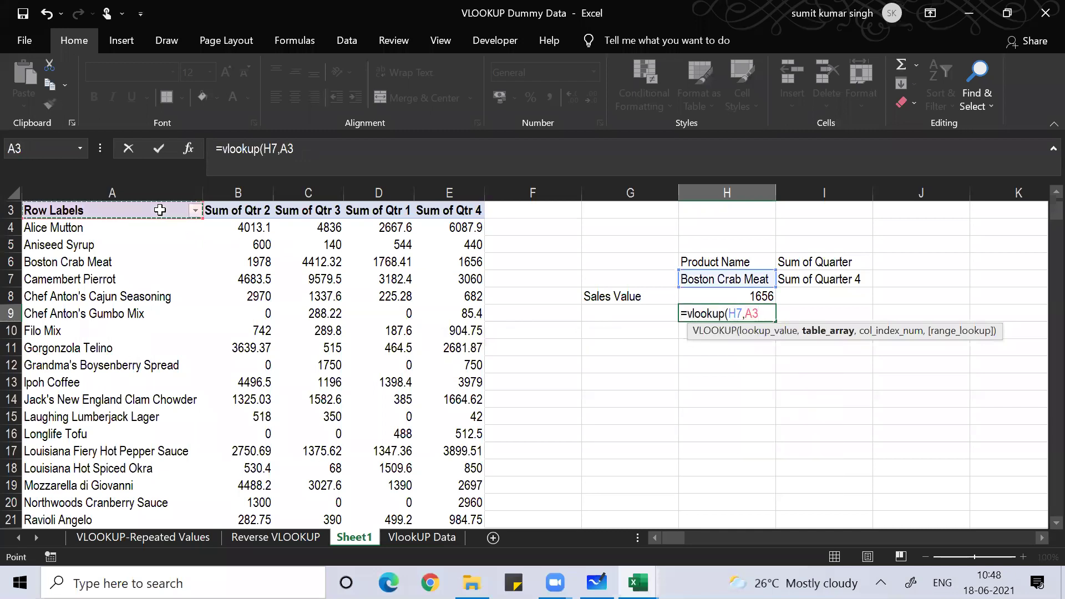
{"action": "key", "text": "ctrl+shift+Right"}
{"action": "key", "text": "ctrl+shift+Down"}
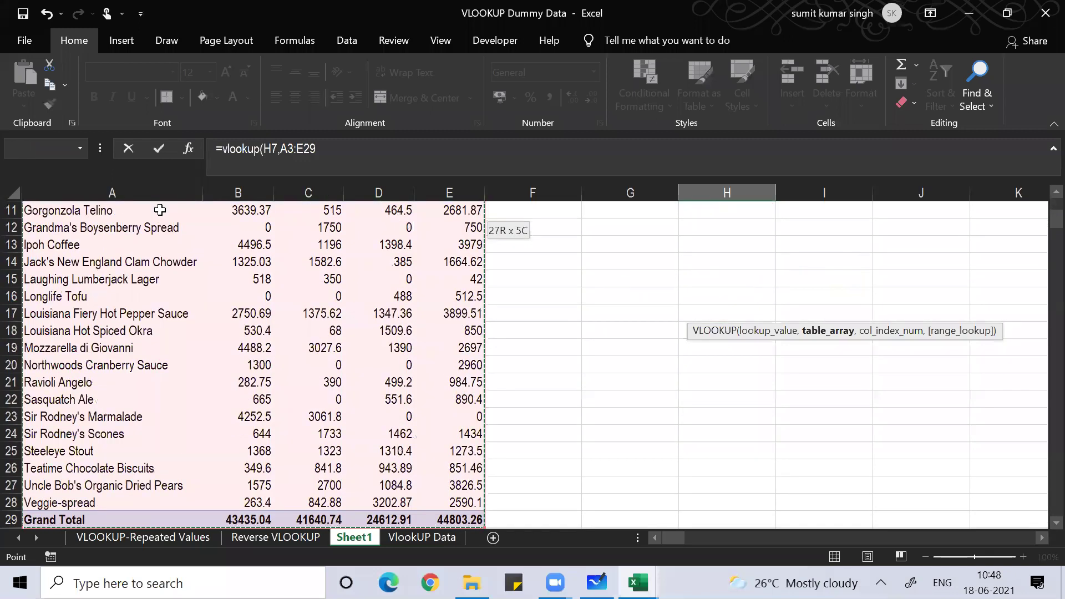
{"action": "type", "text": ","}
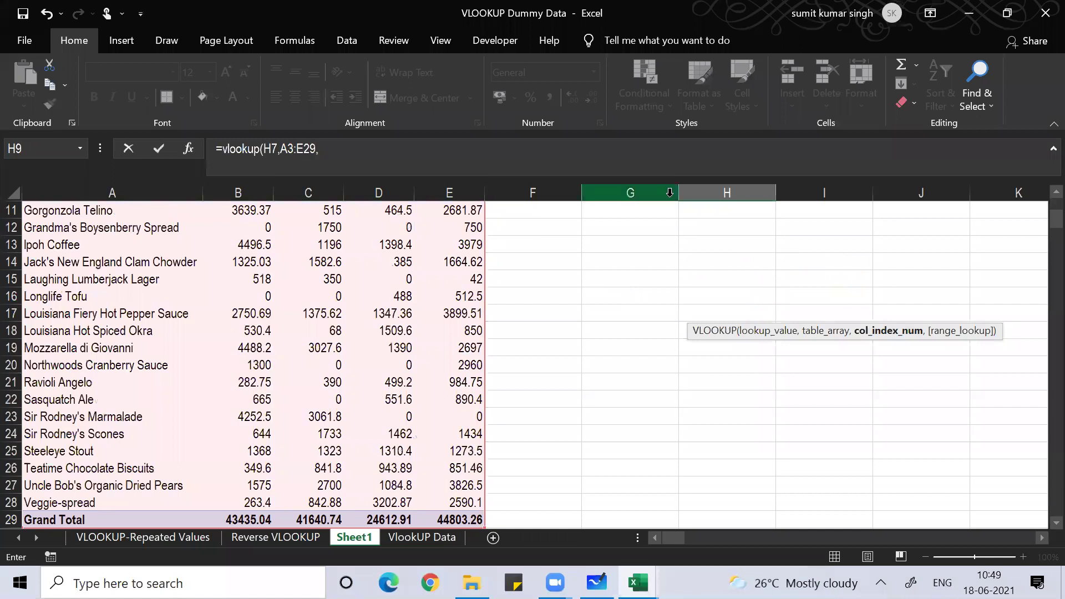
{"action": "scroll", "coordinate": [1041, 192], "scroll_direction": "up", "scroll_amount": 1}
{"action": "scroll", "coordinate": [1039, 192], "scroll_direction": "up", "scroll_amount": 3}
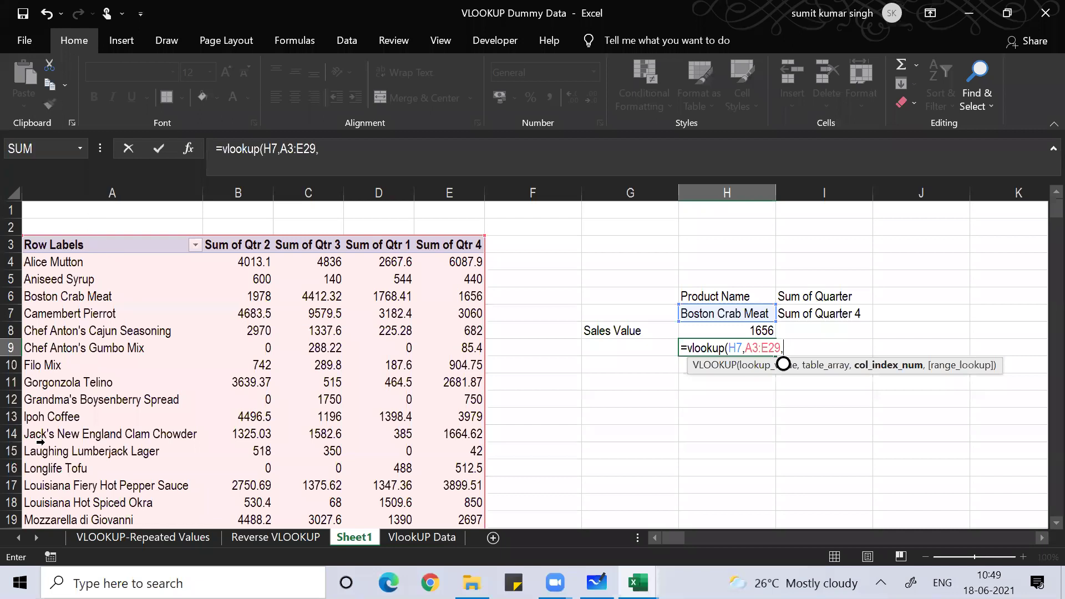
Ink circled numbers 1 to 5 above pivot columns A to E
{"action": "left_click_drag", "start_coordinate": [118, 216], "coordinate": [123, 229]}
{"action": "mouse_move", "coordinate": [132, 203]}
{"action": "left_mouse_down"}
{"action": "mouse_move", "coordinate": [145, 230]}
{"action": "mouse_move", "coordinate": [133, 202]}
{"action": "left_mouse_up"}
{"action": "mouse_move", "coordinate": [230, 215]}
{"action": "left_mouse_down"}
{"action": "mouse_move", "coordinate": [261, 232]}
{"action": "mouse_move", "coordinate": [244, 203]}
{"action": "left_mouse_up"}
{"action": "mouse_move", "coordinate": [311, 211]}
{"action": "left_mouse_down"}
{"action": "mouse_move", "coordinate": [304, 227]}
{"action": "mouse_move", "coordinate": [328, 204]}
{"action": "mouse_move", "coordinate": [379, 233]}
{"action": "mouse_move", "coordinate": [383, 205]}
{"action": "left_mouse_up"}
{"action": "left_click_drag", "start_coordinate": [459, 210], "coordinate": [444, 227]}
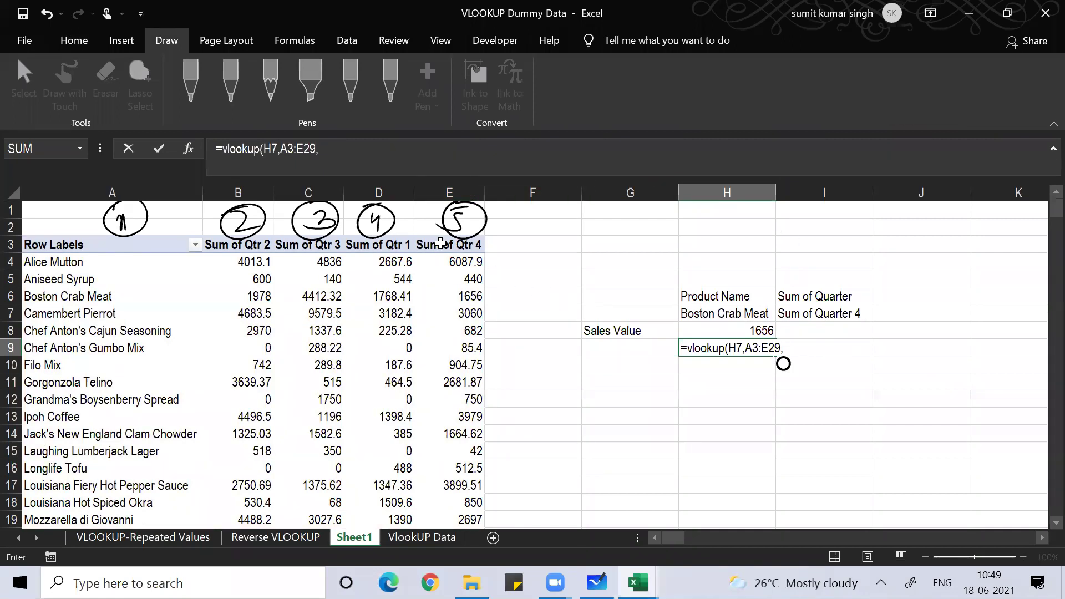
Finish H9 as =VLOOKUP(H7,A3:E29,5,0), returning 1656 for Boston Crab Meat
{"action": "left_click", "coordinate": [824, 354]}
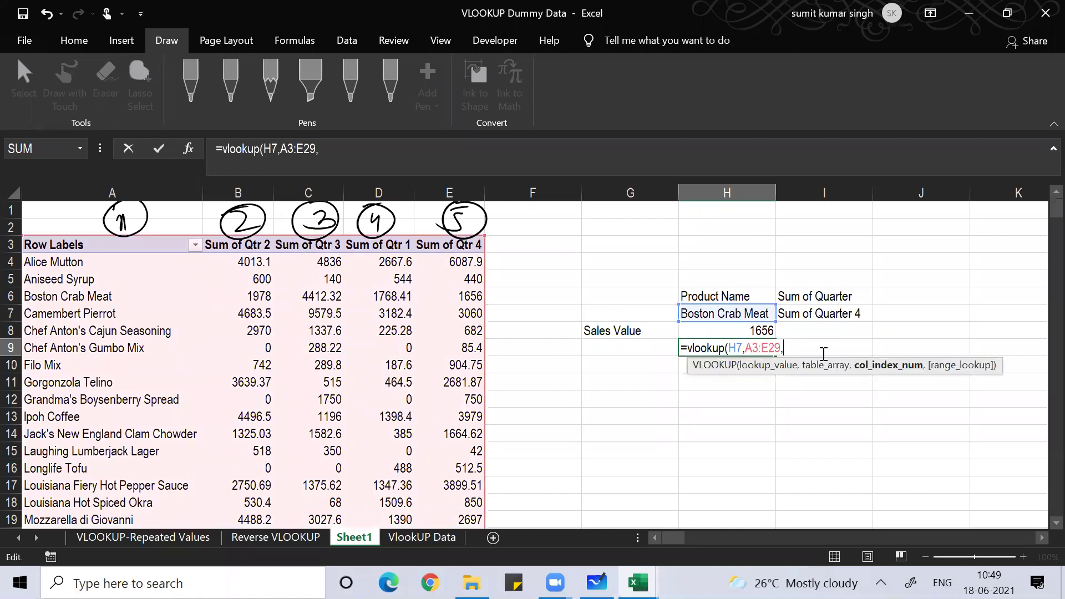
{"action": "type", "text": "5"}
{"action": "type", "text": ","}
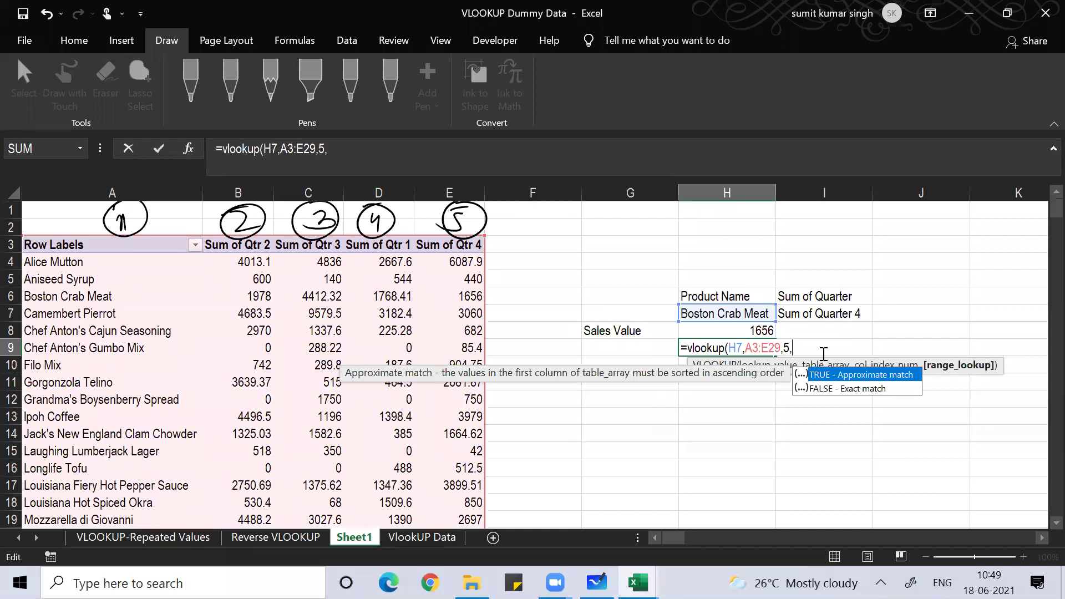
{"action": "key", "text": "BackSpace"}
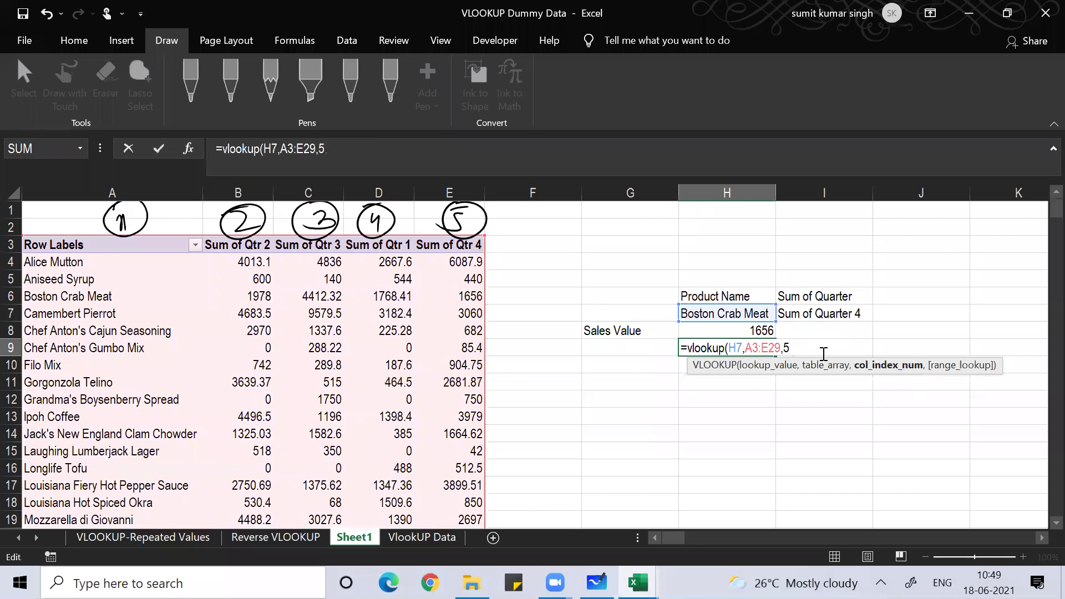
{"action": "type", "text": ")"}
{"action": "key", "text": "BackSpace"}
{"action": "type", "text": ",0)"}
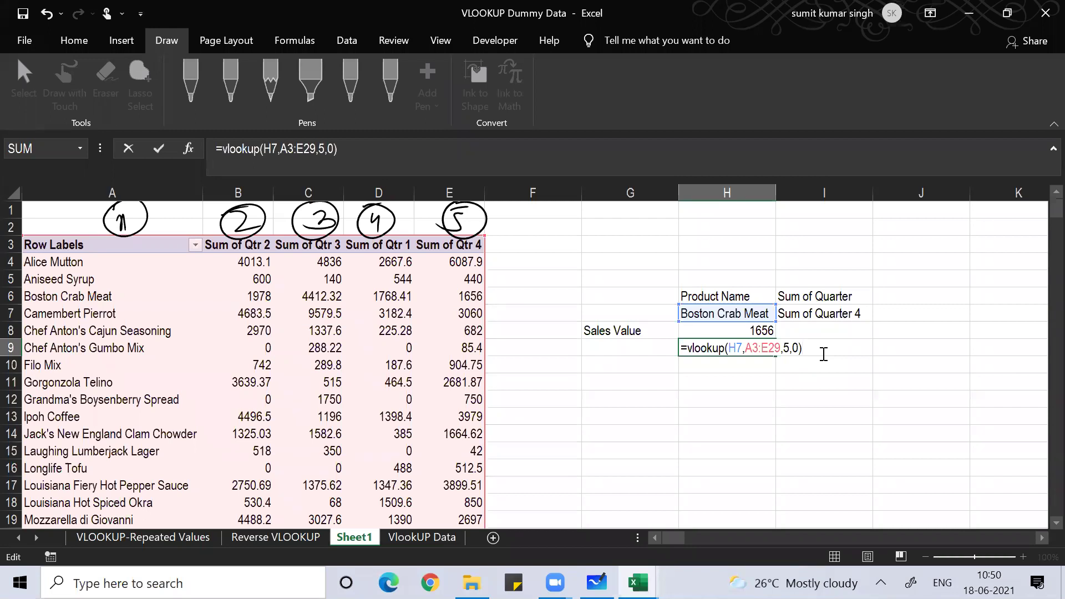
{"action": "key", "text": "Return"}
{"action": "key", "text": "Up"}
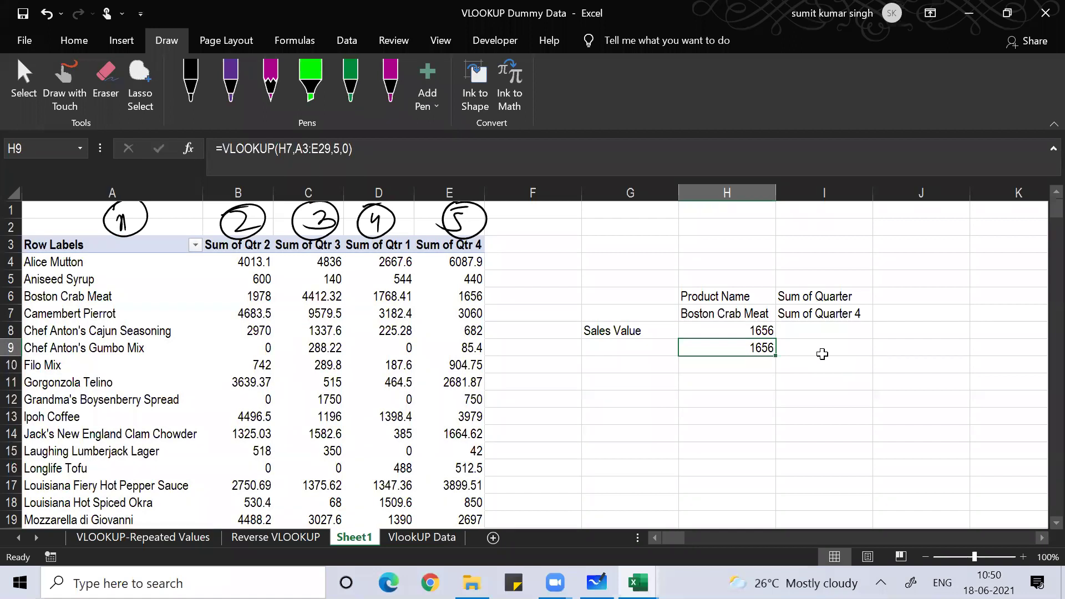
{"action": "key", "text": "F2"}
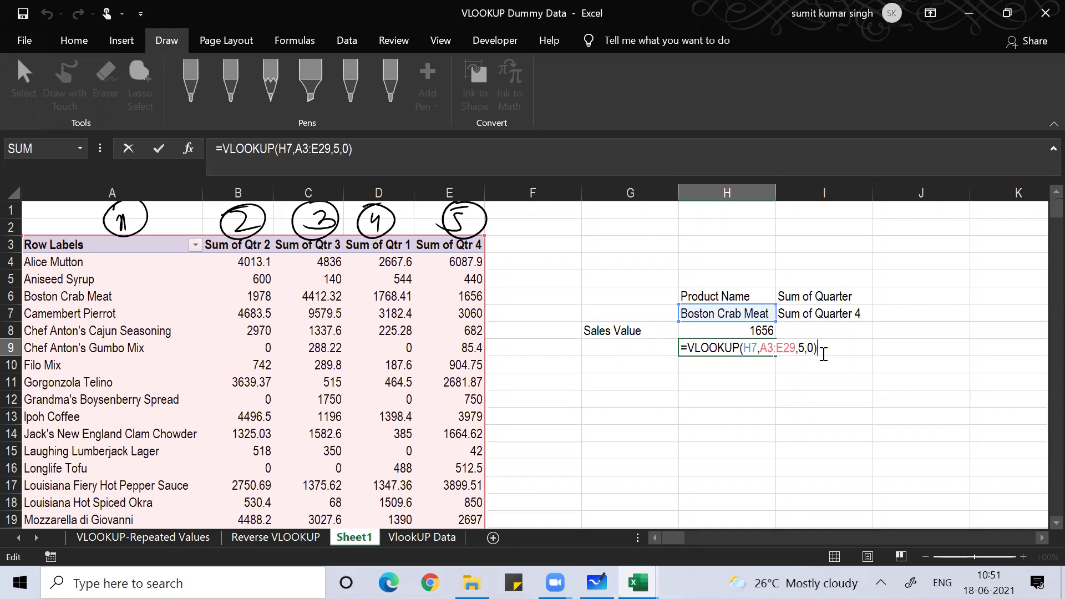
{"action": "key", "text": "Return"}
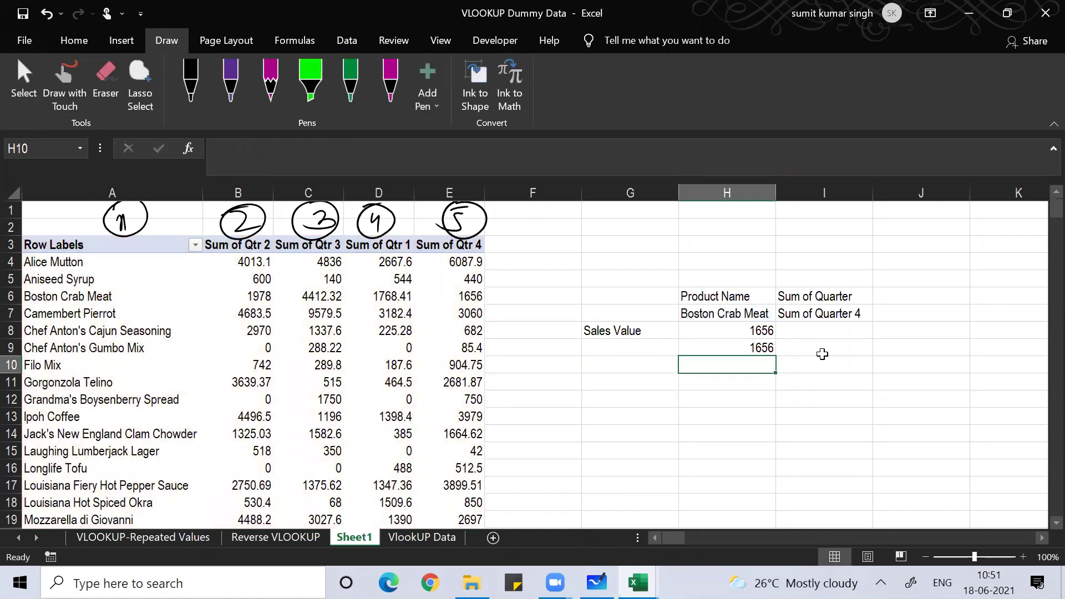
Switch the lookup to Filo Mix with Sum of Quarter 3 and clear H8's 1656
{"action": "left_click", "coordinate": [730, 313]}
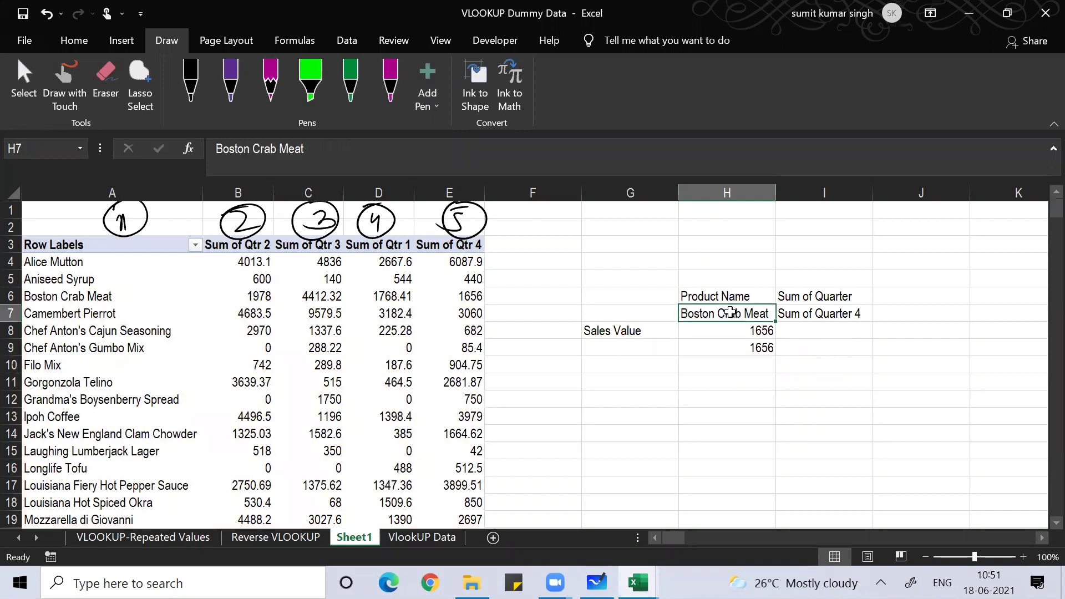
{"action": "type", "text": "Filo Mix"}
{"action": "key", "text": "Return"}
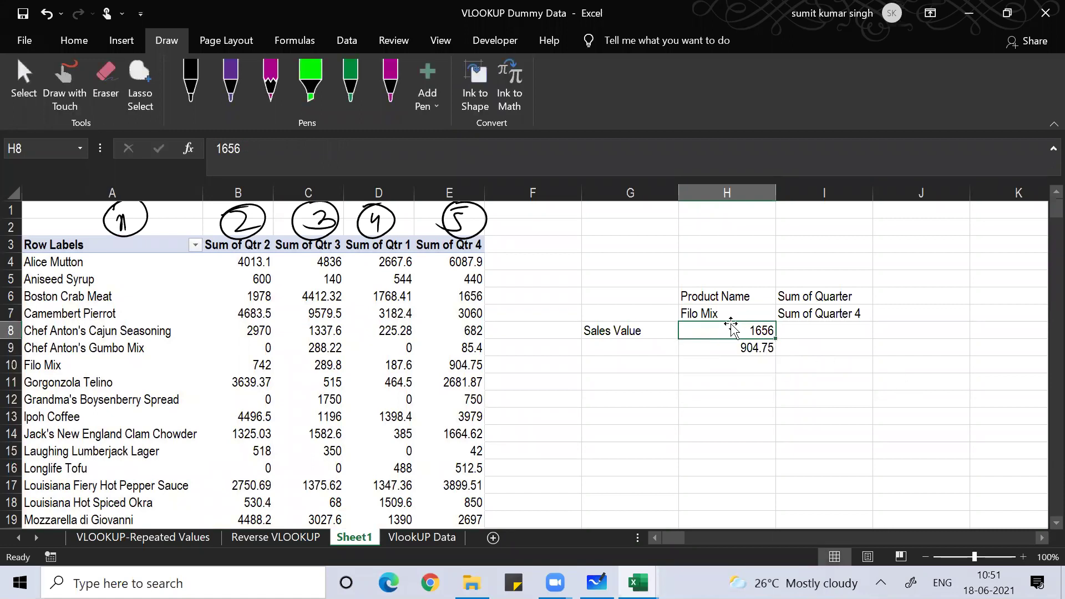
{"action": "key", "text": "Delete"}
{"action": "left_click", "coordinate": [827, 314]}
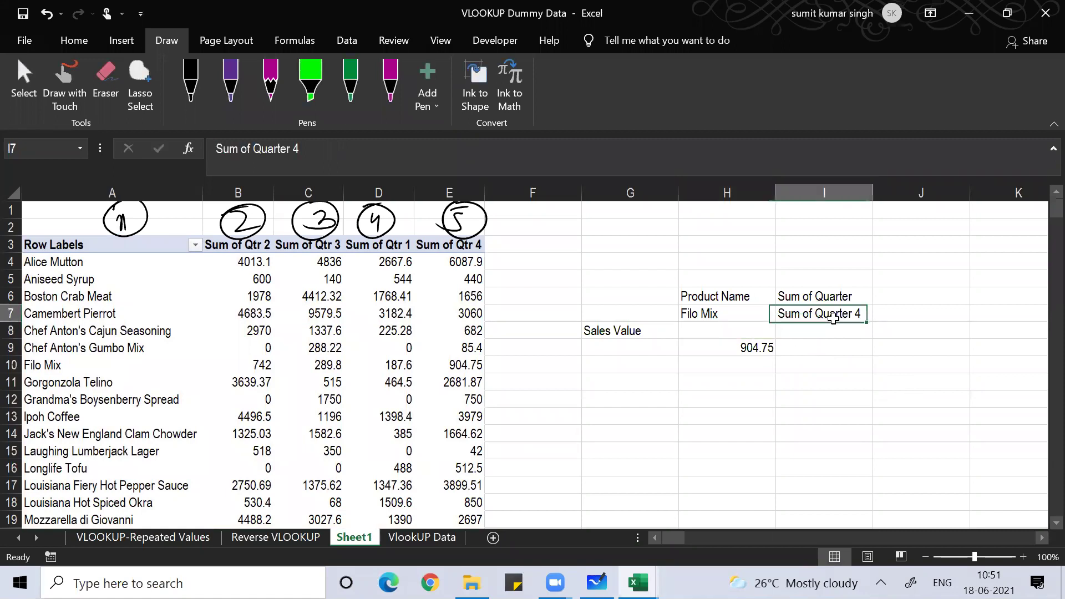
{"action": "left_click", "coordinate": [328, 157]}
{"action": "key", "text": "BackSpace"}
{"action": "type", "text": "3"}
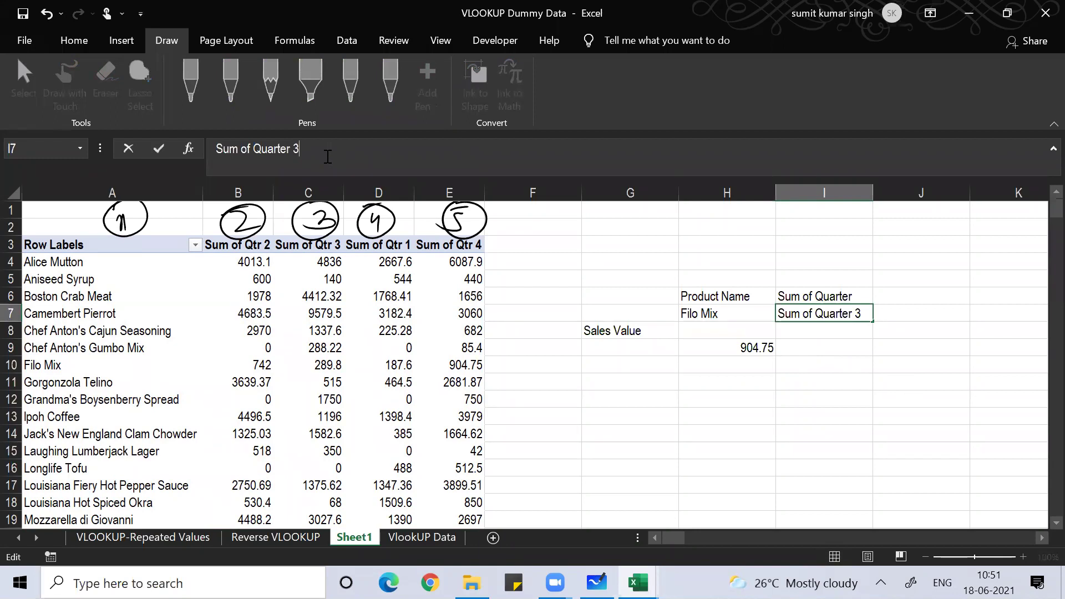
{"action": "key", "text": "Return"}
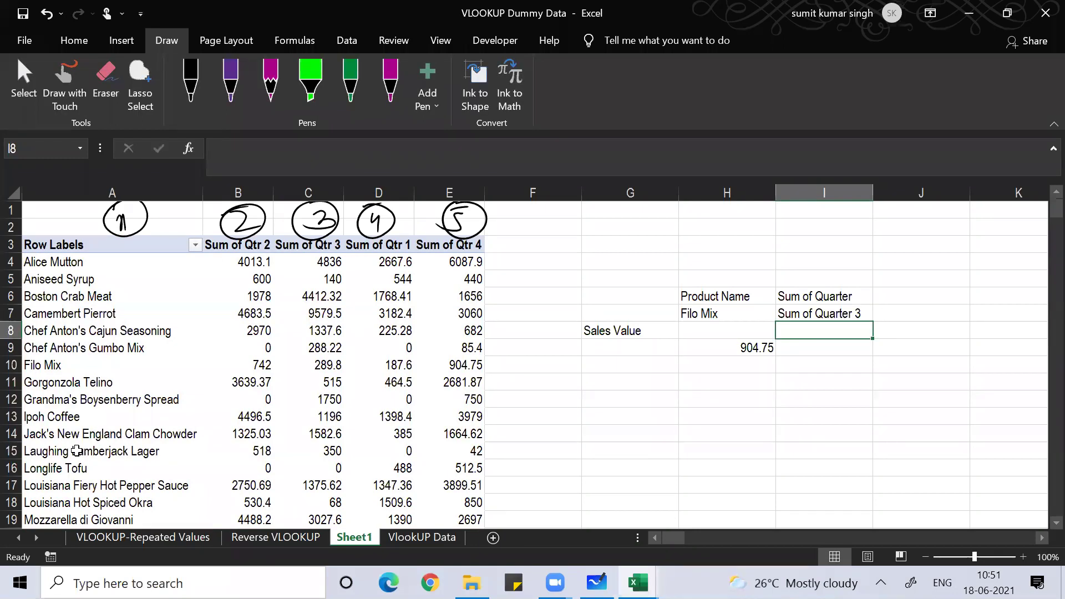
Change the H9 VLOOKUP column index to 4, so it returns 187.6 for Filo Mix
{"action": "left_click", "coordinate": [81, 366]}
{"action": "key", "text": "Right"}
{"action": "key", "text": "Right"}
{"action": "key", "text": "Right"}
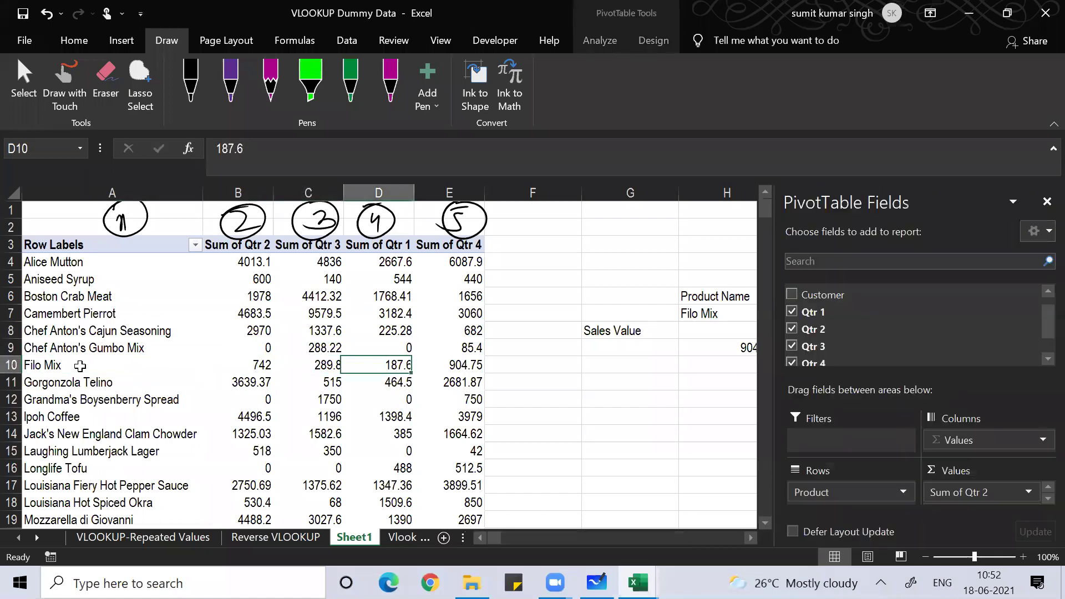
{"action": "key", "text": "Right"}
{"action": "key", "text": "Right"}
{"action": "key", "text": "Right"}
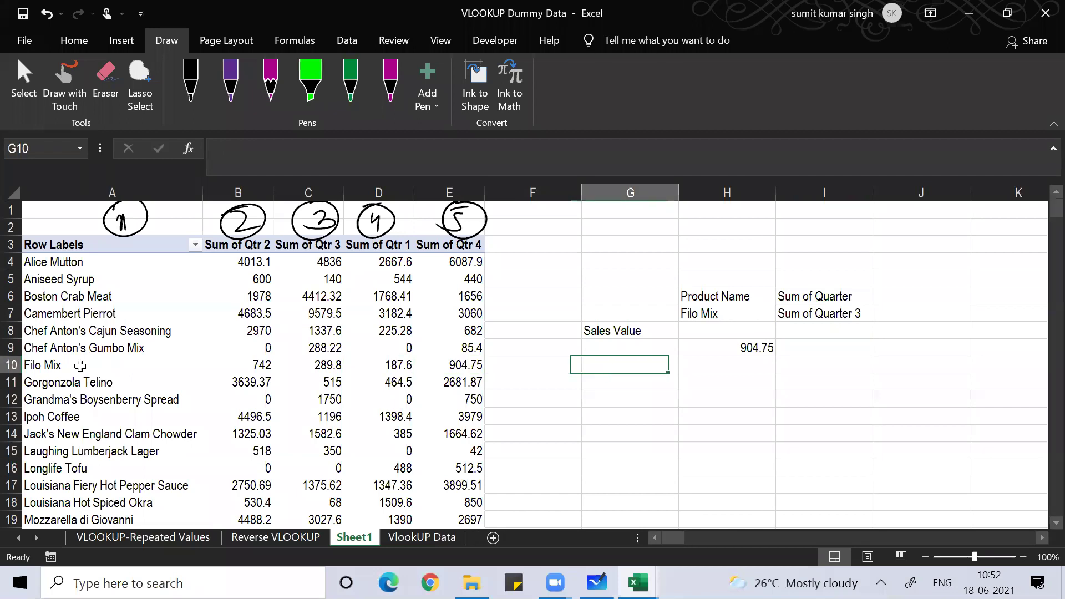
{"action": "key", "text": "Right"}
{"action": "key", "text": "Up"}
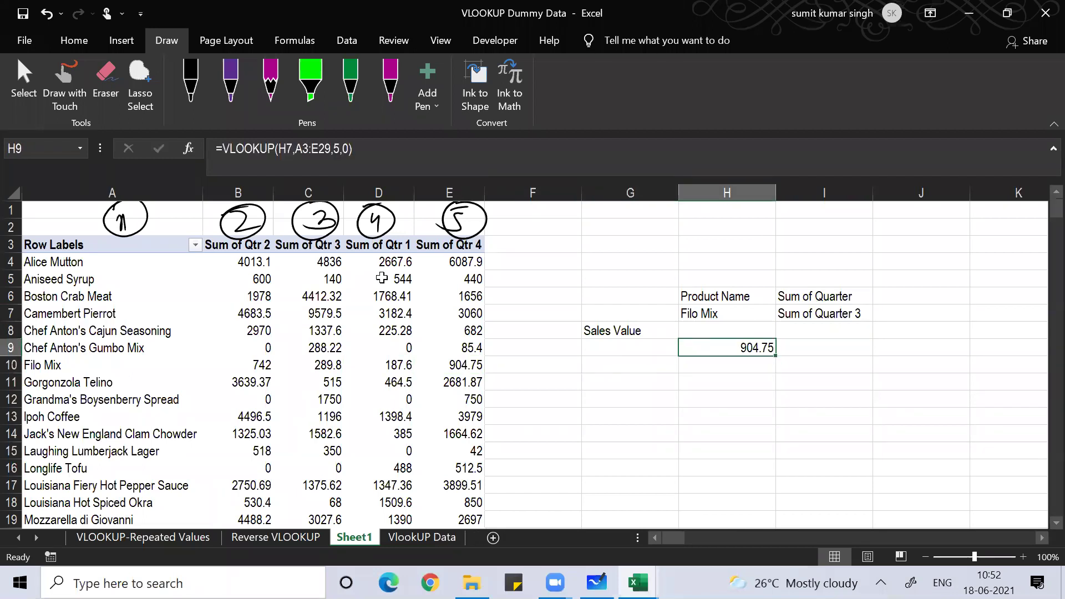
{"action": "left_click", "coordinate": [369, 152]}
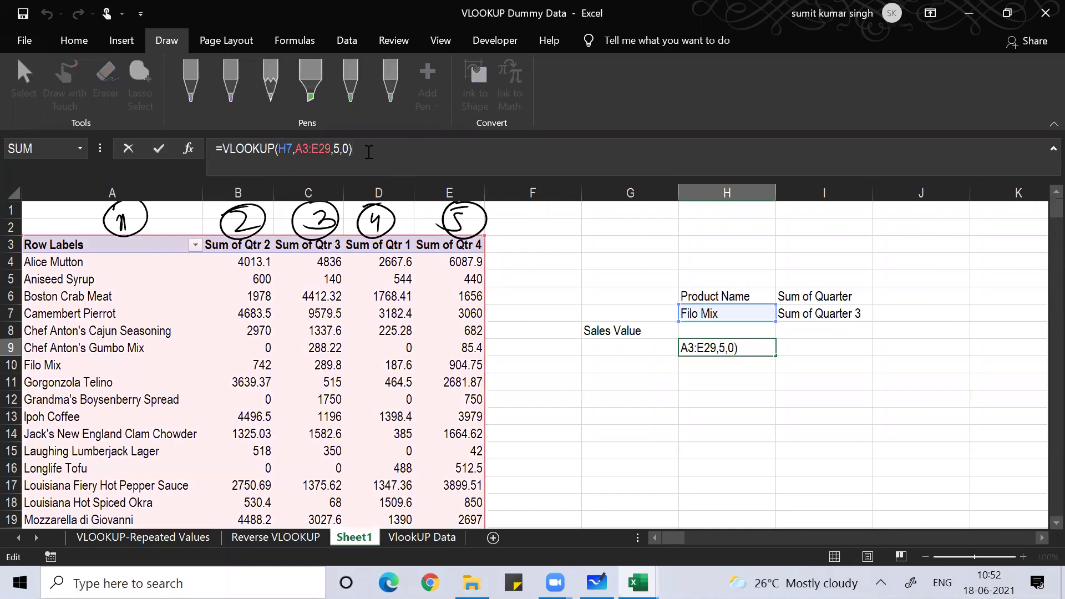
{"action": "key", "text": "BackSpace"}
{"action": "key", "text": "BackSpace"}
{"action": "key", "text": "BackSpace"}
{"action": "key", "text": "BackSpace"}
{"action": "type", "text": "4"}
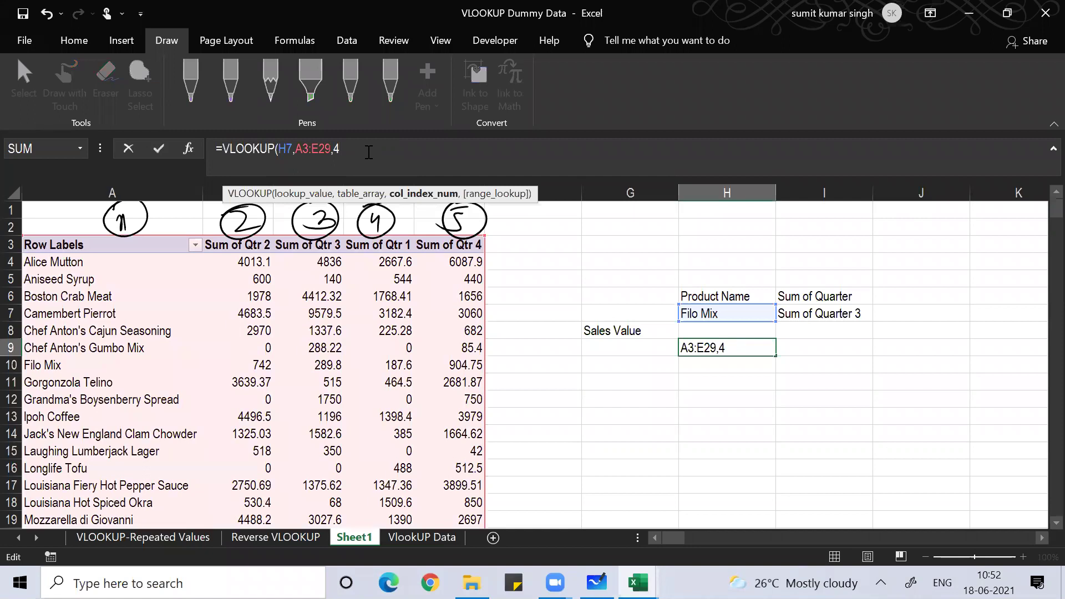
{"action": "type", "text": ",0"}
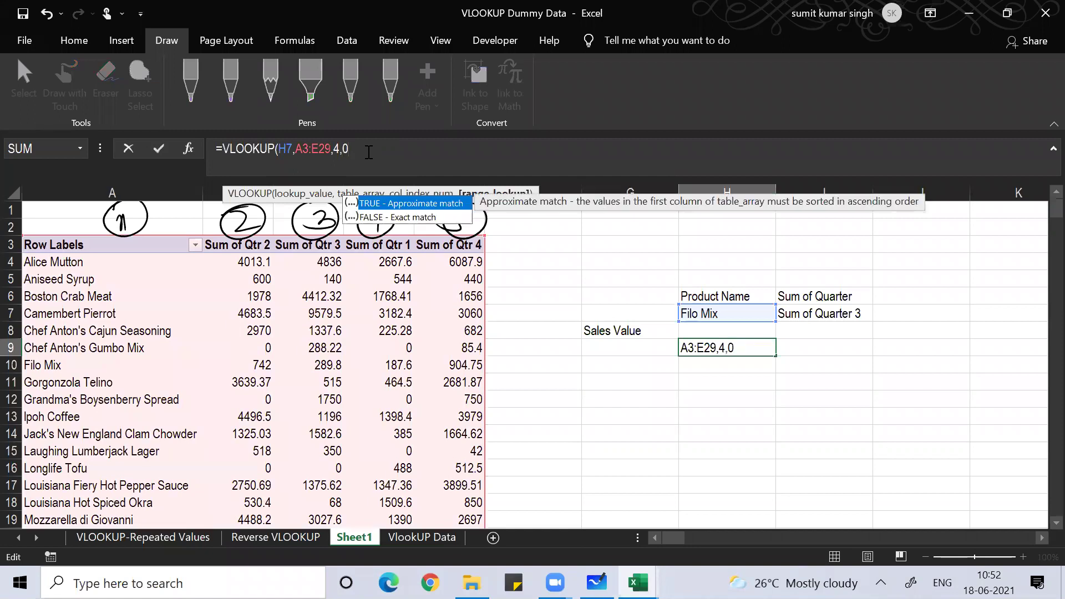
{"action": "type", "text": ")"}
{"action": "key", "text": "Return"}
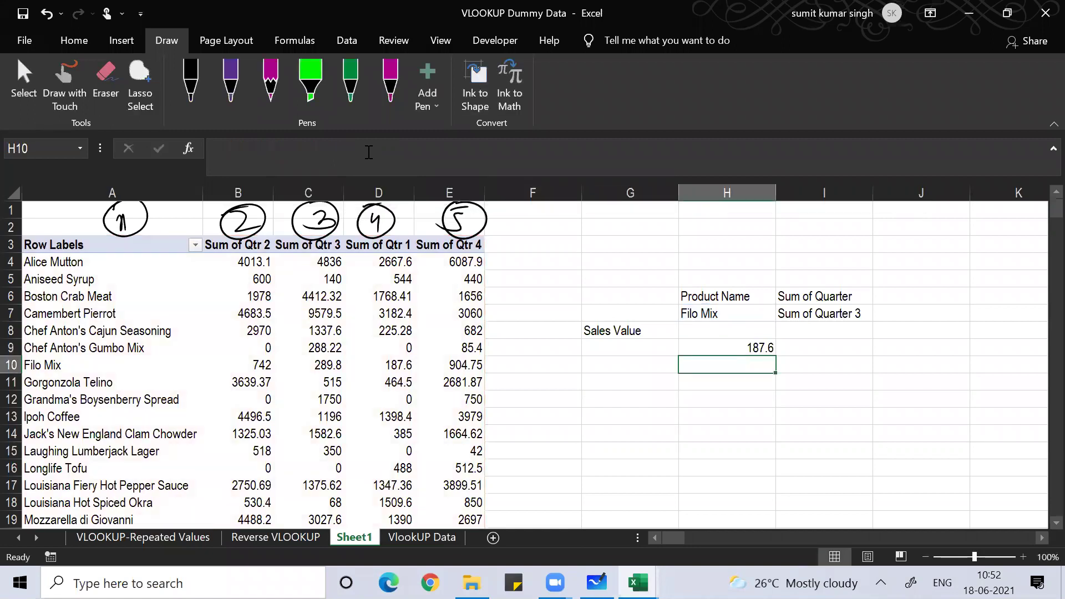
{"action": "key", "text": "Up"}
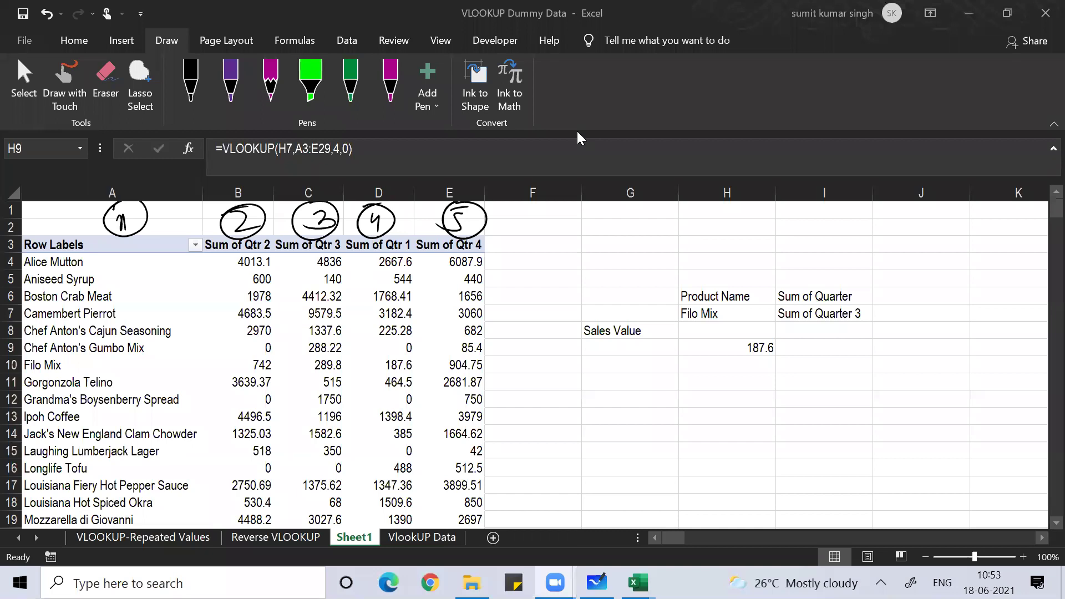
Undo the handwritten circled column numbers 1–5 with Ctrl+Z
{"action": "left_click", "coordinate": [730, 345]}
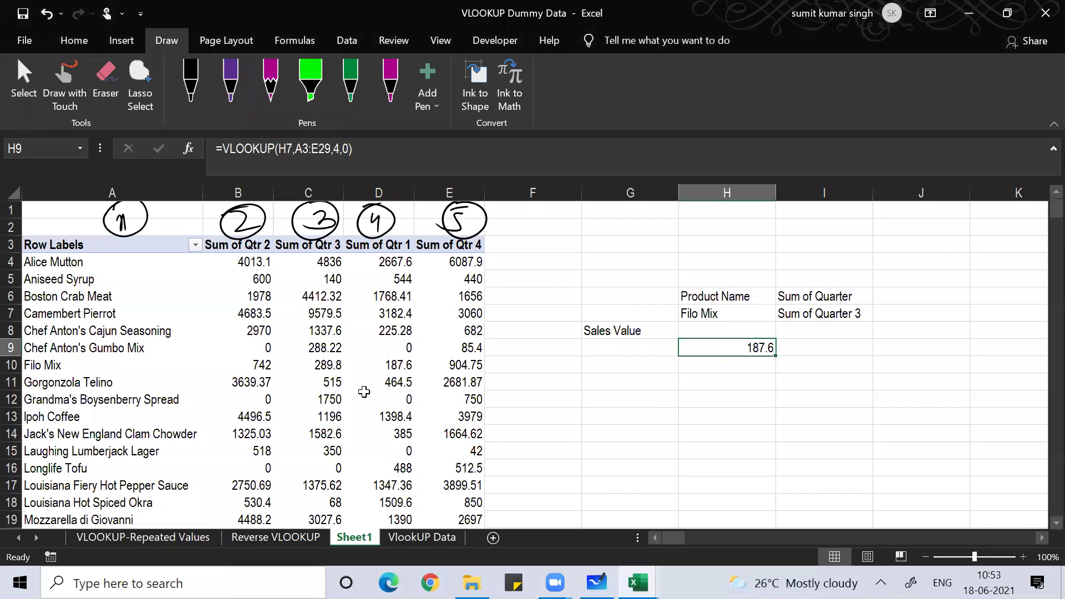
{"action": "mouse_move", "coordinate": [308, 382]}
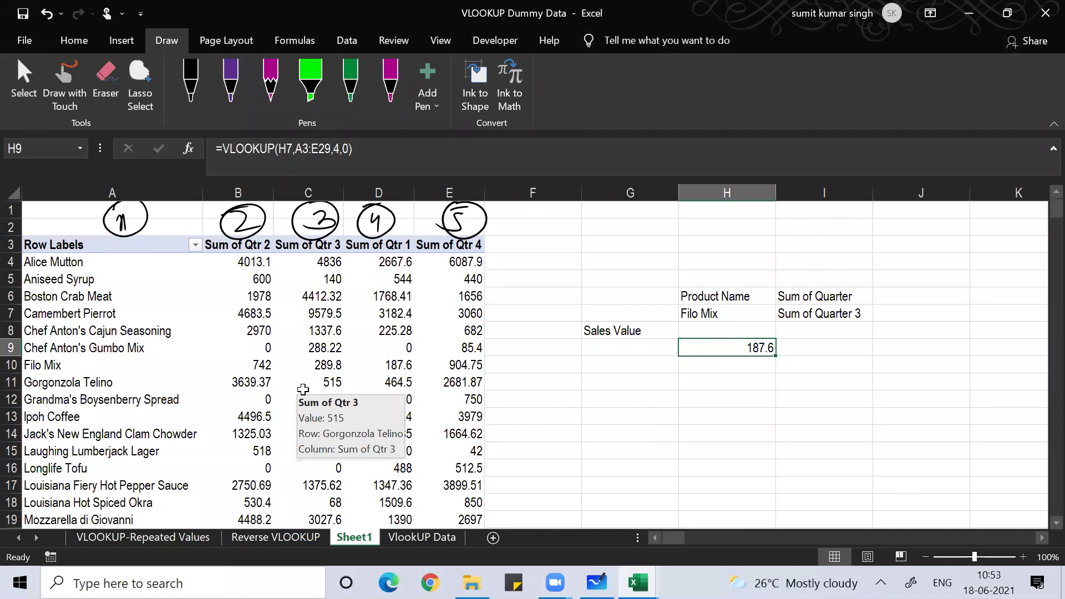
{"action": "key", "text": "ctrl+z"}
{"action": "key", "text": "ctrl+z"}
{"action": "key", "text": "ctrl+z"}
{"action": "key", "text": "ctrl+z"}
{"action": "key", "text": "ctrl+z"}
{"action": "key", "text": "ctrl+z"}
{"action": "key", "text": "ctrl+z"}
{"action": "key", "text": "ctrl+z"}
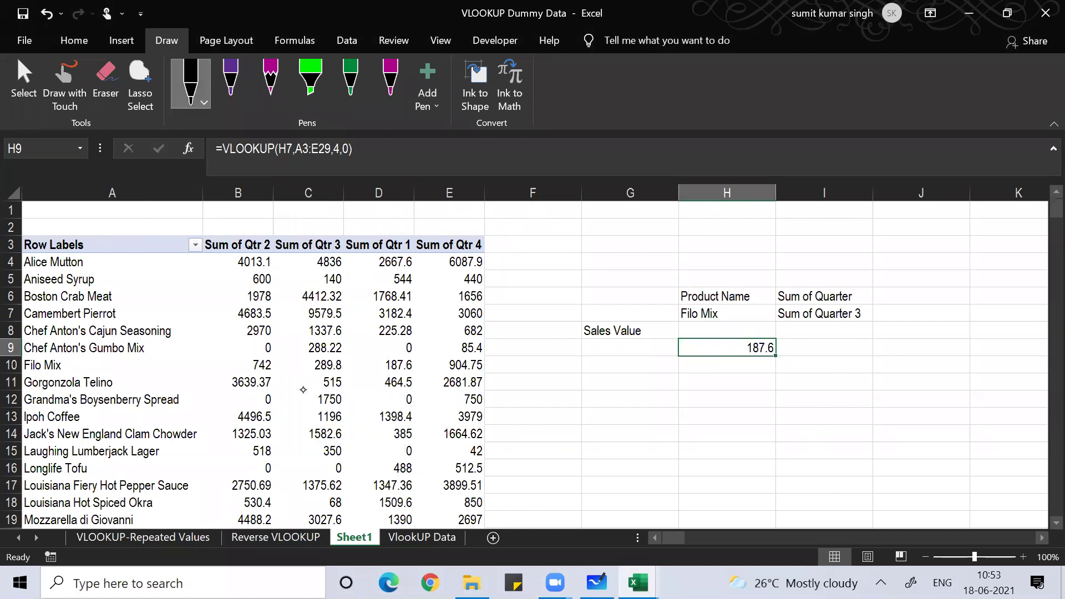
Handwrite '=vlookup(' and the lookup value argument in ink beside column G
{"action": "left_click", "coordinate": [75, 380]}
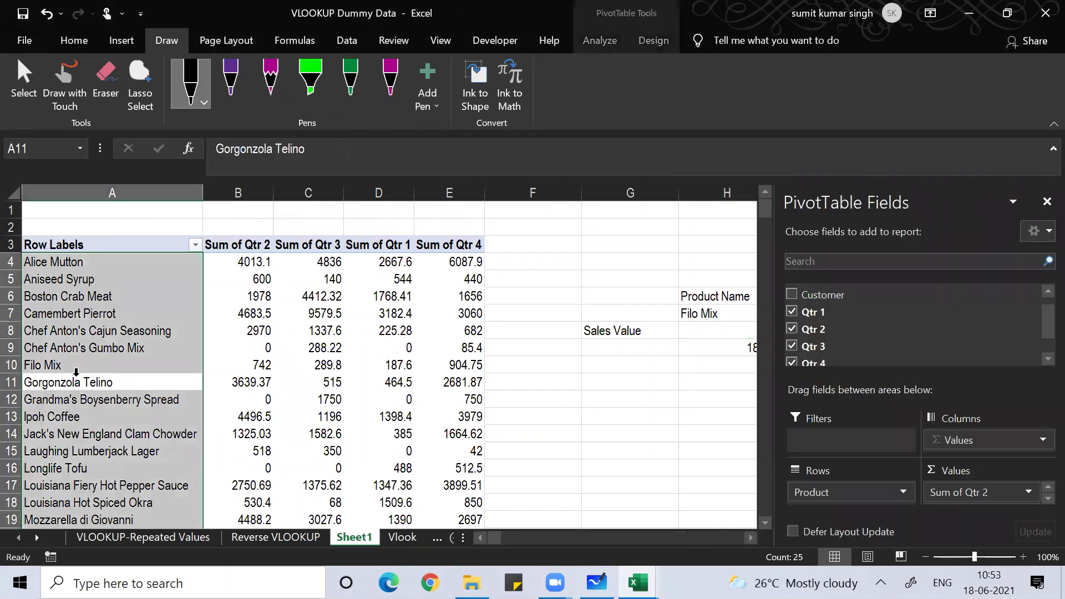
{"action": "left_click", "coordinate": [655, 375]}
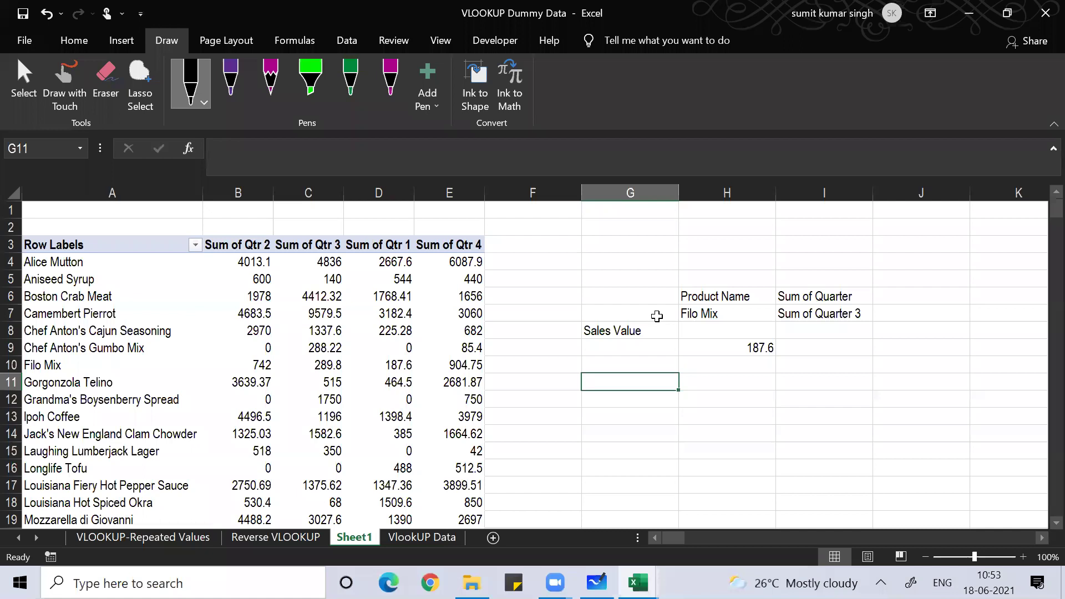
{"action": "left_click_drag", "start_coordinate": [589, 233], "coordinate": [605, 232]}
{"action": "left_click_drag", "start_coordinate": [592, 241], "coordinate": [627, 229]}
{"action": "mouse_move", "coordinate": [633, 218]}
{"action": "left_mouse_down"}
{"action": "mouse_move", "coordinate": [636, 238]}
{"action": "mouse_move", "coordinate": [683, 236]}
{"action": "left_mouse_up"}
{"action": "left_click_drag", "start_coordinate": [686, 229], "coordinate": [705, 235]}
{"action": "mouse_move", "coordinate": [708, 227]}
{"action": "left_mouse_down"}
{"action": "mouse_move", "coordinate": [738, 251]}
{"action": "mouse_move", "coordinate": [754, 225]}
{"action": "left_mouse_up"}
{"action": "mouse_move", "coordinate": [761, 226]}
{"action": "left_mouse_down"}
{"action": "mouse_move", "coordinate": [771, 233]}
{"action": "mouse_move", "coordinate": [742, 241]}
{"action": "mouse_move", "coordinate": [774, 217]}
{"action": "mouse_move", "coordinate": [800, 237]}
{"action": "mouse_move", "coordinate": [923, 239]}
{"action": "left_mouse_up"}
{"action": "key", "text": "ctrl+z"}
Add 'table array' to the ink note, circle Filo Mix and draw an arrow down column A
{"action": "left_click", "coordinate": [782, 227]}
{"action": "mouse_move", "coordinate": [933, 229]}
{"action": "left_mouse_down"}
{"action": "mouse_move", "coordinate": [921, 241]}
{"action": "mouse_move", "coordinate": [1024, 238]}
{"action": "mouse_move", "coordinate": [1034, 262]}
{"action": "left_mouse_up"}
{"action": "left_click_drag", "start_coordinate": [788, 250], "coordinate": [835, 256]}
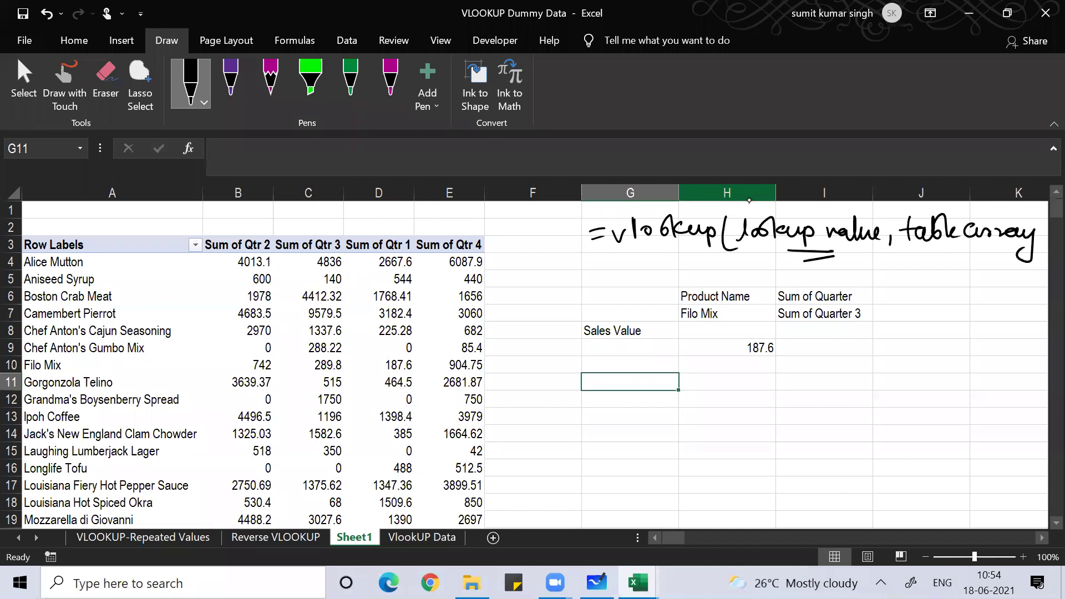
{"action": "left_click_drag", "start_coordinate": [693, 304], "coordinate": [680, 315]}
{"action": "mouse_move", "coordinate": [123, 216]}
{"action": "left_mouse_down"}
{"action": "mouse_move", "coordinate": [115, 439]}
{"action": "mouse_move", "coordinate": [129, 422]}
{"action": "left_mouse_up"}
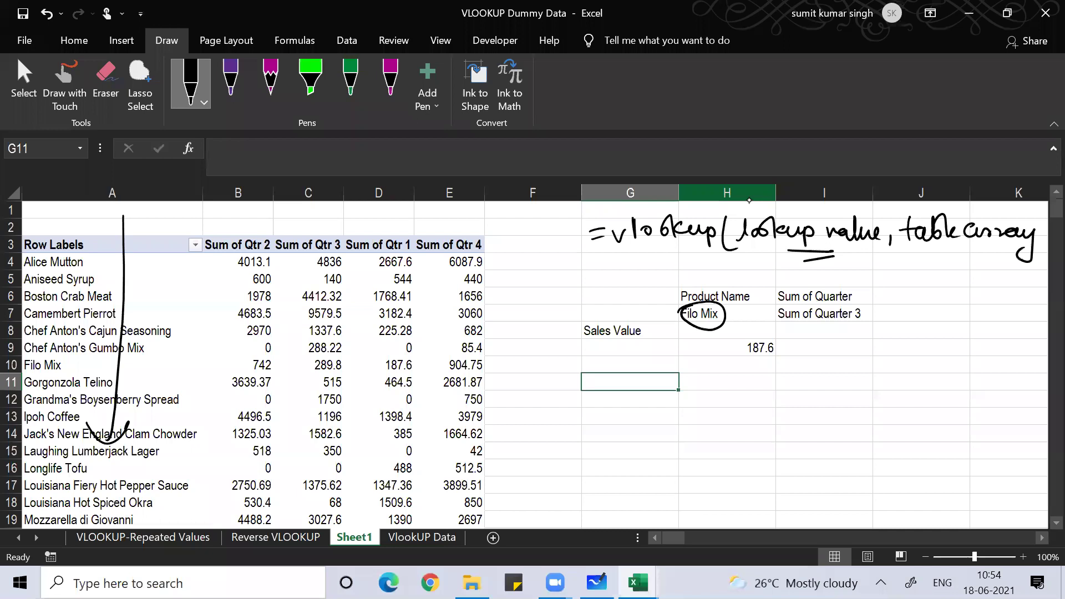
{"action": "left_click_drag", "start_coordinate": [928, 257], "coordinate": [977, 261]}
Erase all ink: the formula note, underlines, Filo Mix circle and column arrow
{"action": "mouse_move", "coordinate": [633, 228]}
{"action": "left_mouse_down"}
{"action": "mouse_move", "coordinate": [882, 229]}
{"action": "mouse_move", "coordinate": [977, 264]}
{"action": "left_mouse_up"}
{"action": "left_click_drag", "start_coordinate": [786, 250], "coordinate": [835, 259]}
{"action": "left_click_drag", "start_coordinate": [680, 310], "coordinate": [726, 318]}
{"action": "left_click_drag", "start_coordinate": [591, 231], "coordinate": [604, 237]}
{"action": "left_click_drag", "start_coordinate": [111, 278], "coordinate": [127, 278]}
{"action": "left_click_drag", "start_coordinate": [88, 433], "coordinate": [127, 439]}
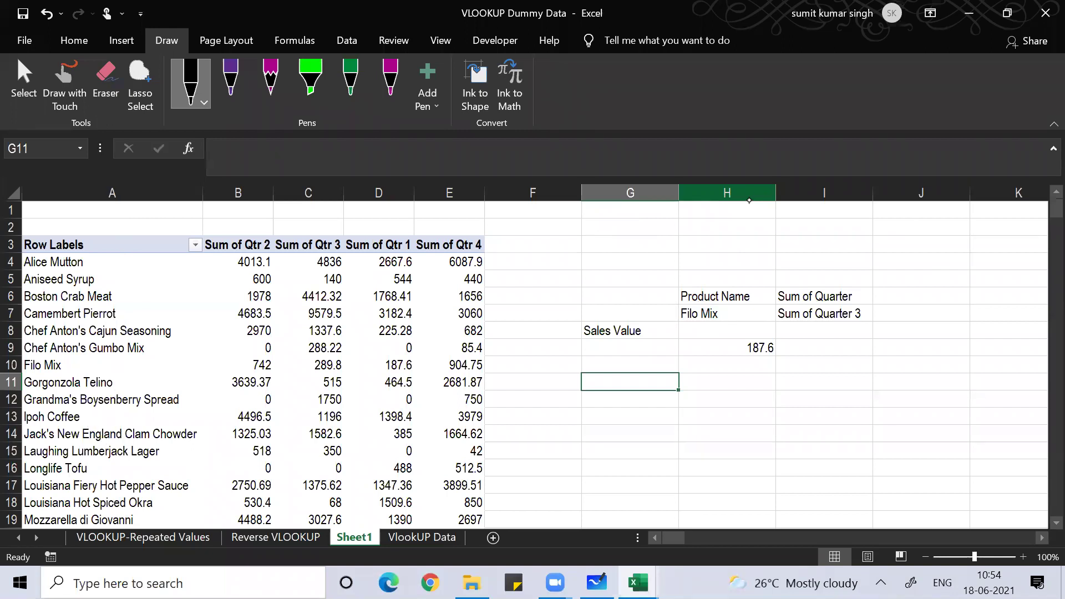
Insert an empty column A before the pivot table
{"action": "left_click", "coordinate": [77, 282]}
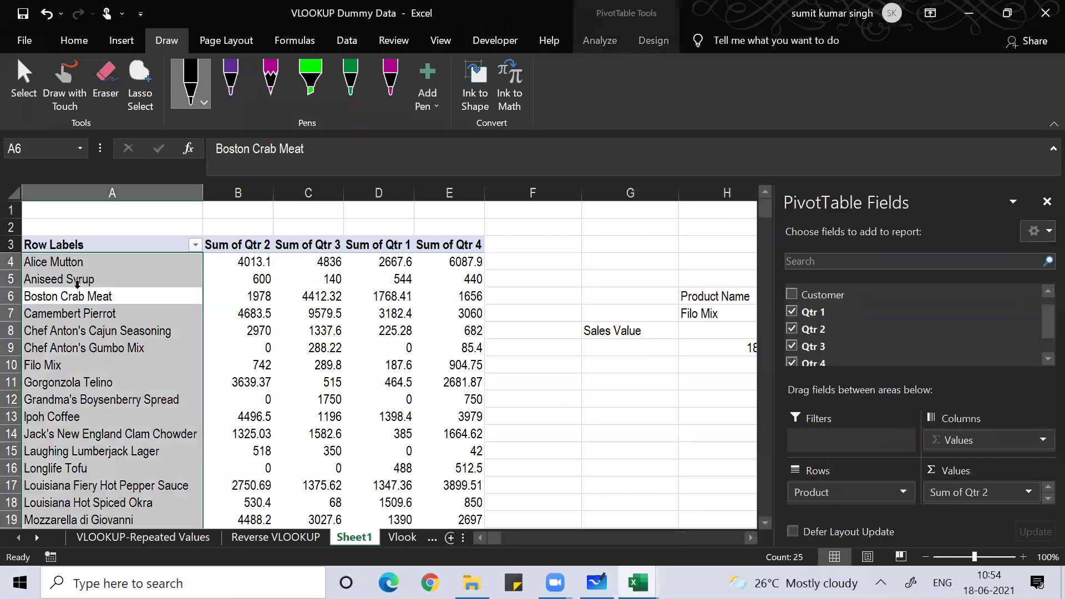
{"action": "left_click", "coordinate": [65, 214]}
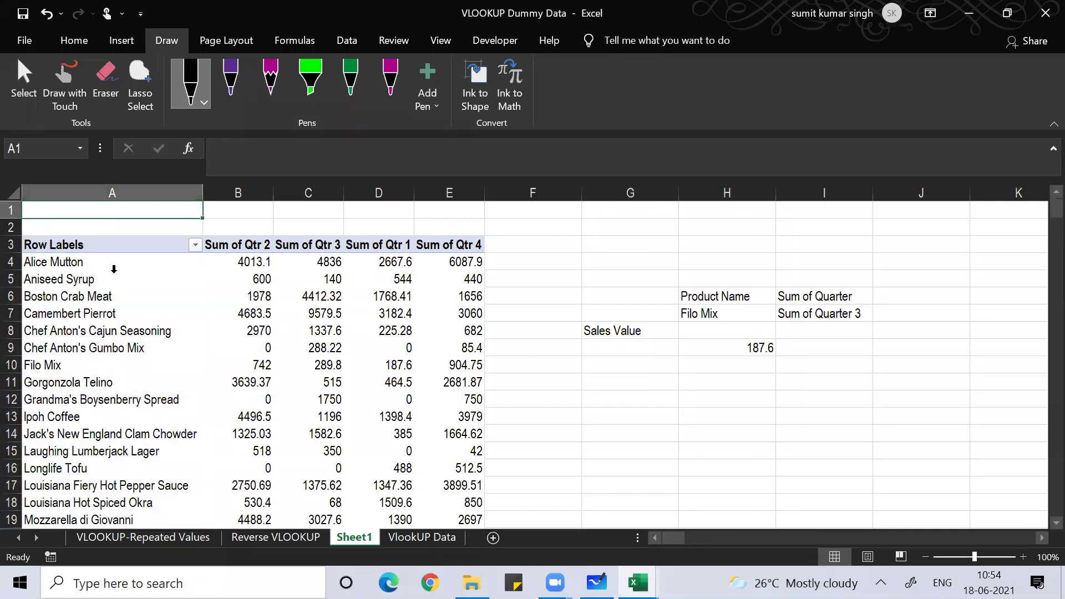
{"action": "key", "text": "ctrl+space"}
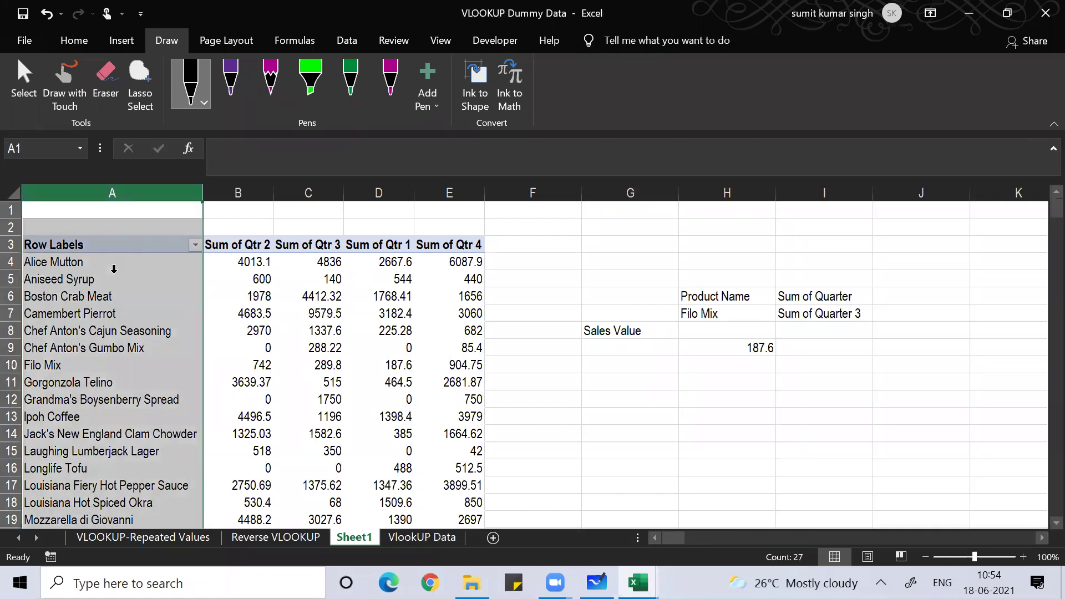
{"action": "key", "text": "ctrl+shift+plus"}
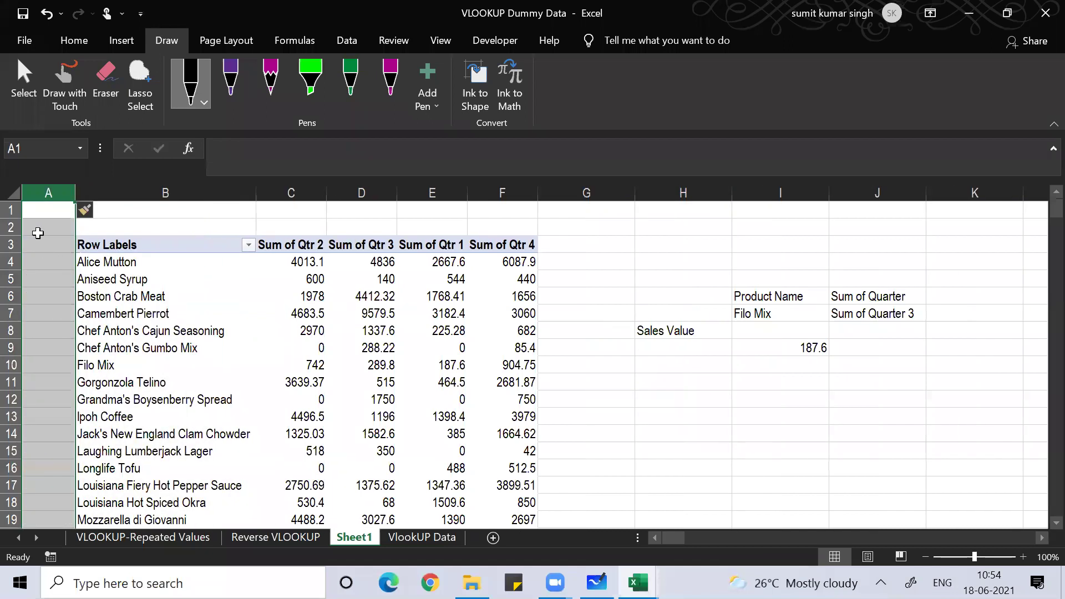
Head the new column Sno in A3 and fill serial numbers 1, 2, 3 down beside the products
{"action": "left_click", "coordinate": [37, 239]}
{"action": "type", "text": "S"}
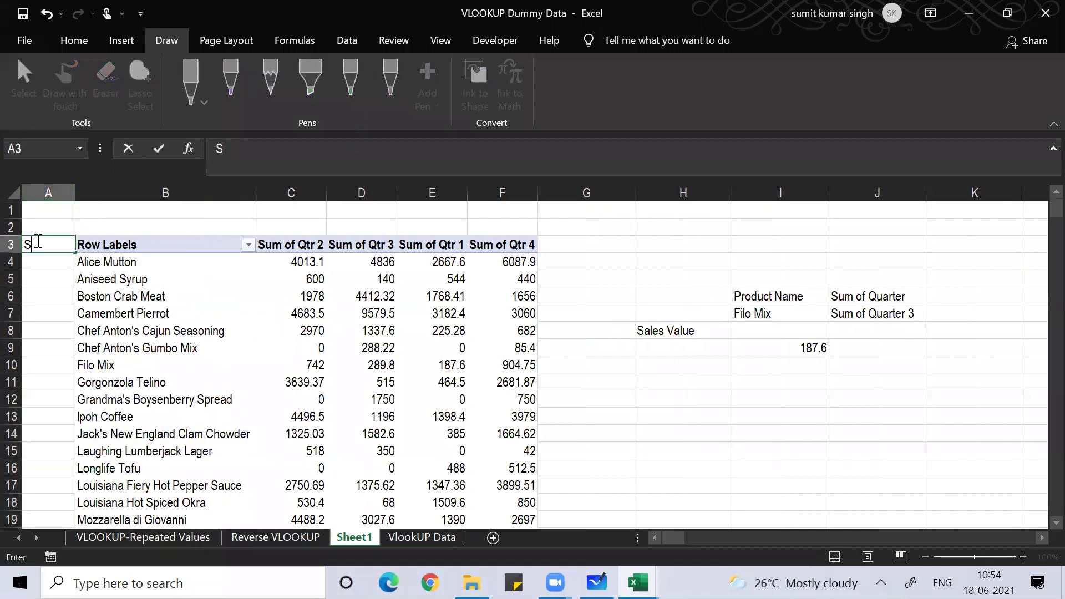
{"action": "type", "text": "no"}
{"action": "key", "text": "Return"}
{"action": "type", "text": "1"}
{"action": "key", "text": "Return"}
{"action": "type", "text": "2"}
{"action": "key", "text": "Return"}
{"action": "key", "text": "Up"}
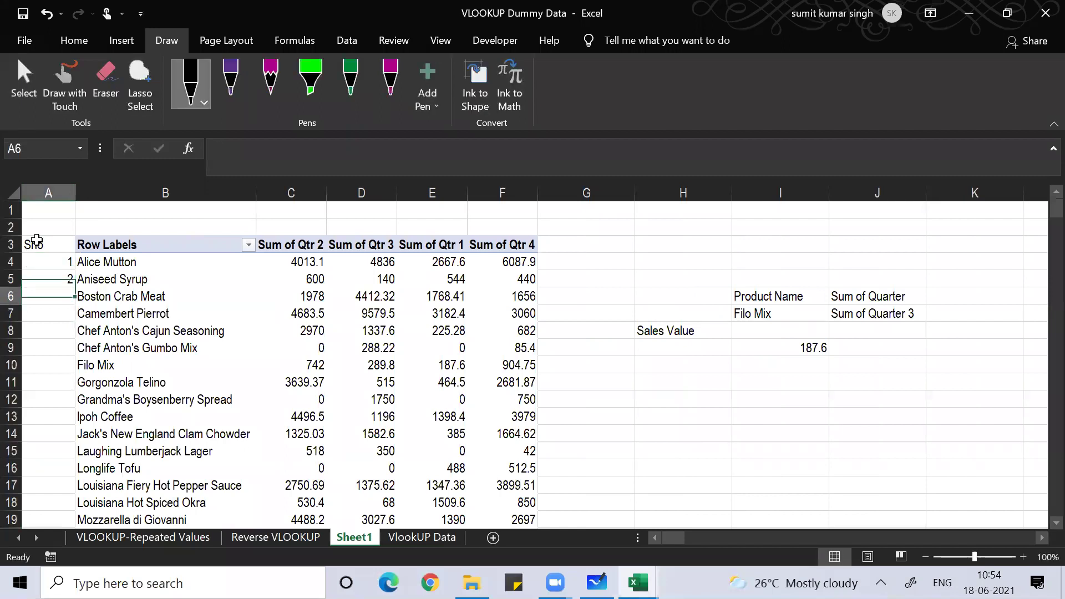
{"action": "key", "text": "Up"}
{"action": "key", "text": "shift+Down"}
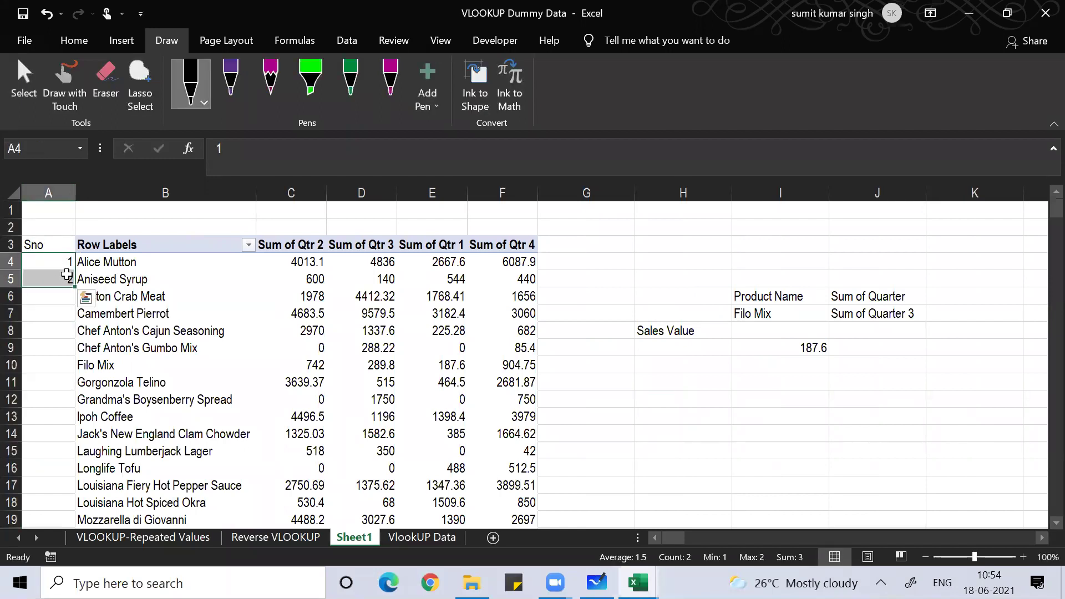
{"action": "double_click", "coordinate": [76, 287]}
Check the end of the serial series, then move over to the lookup result cell I9
{"action": "left_click", "coordinate": [52, 333]}
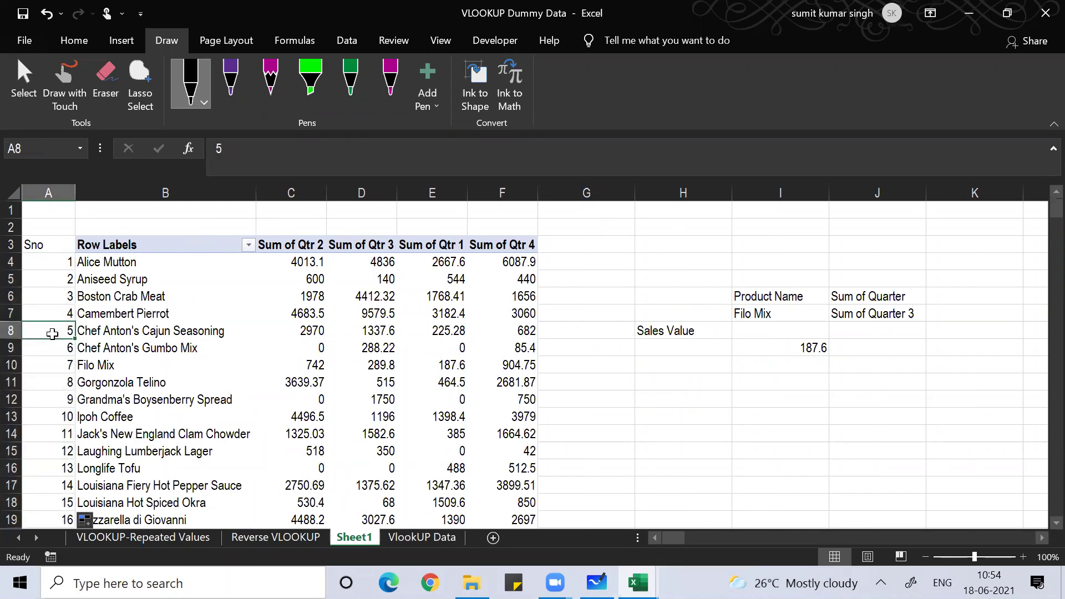
{"action": "key", "text": "ctrl+Down"}
{"action": "key", "text": "ctrl+Up"}
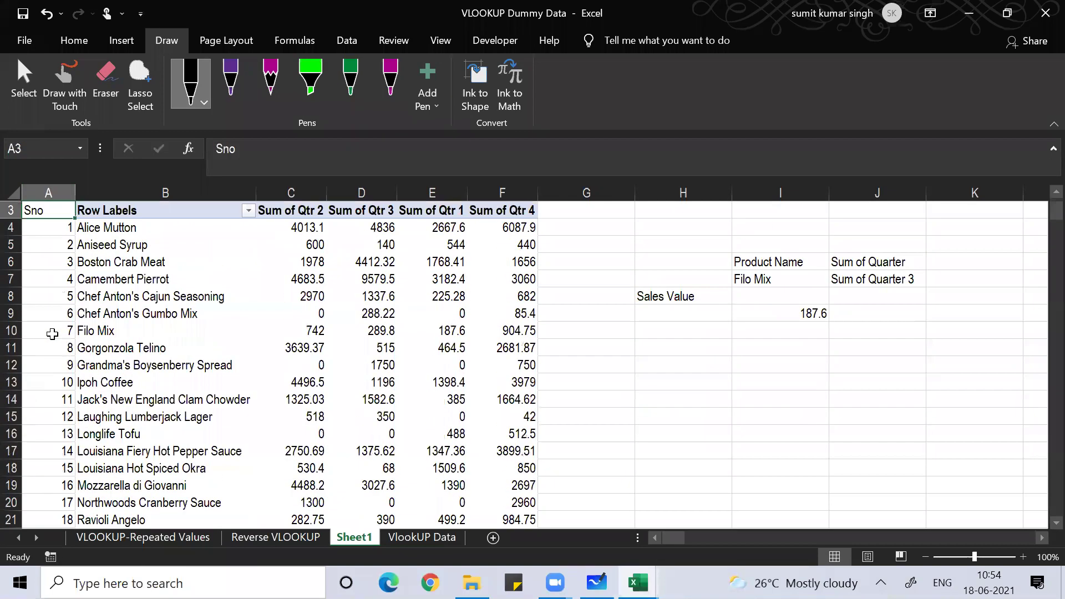
{"action": "key", "text": "Right"}
{"action": "key", "text": "Right"}
{"action": "key", "text": "Right"}
{"action": "key", "text": "Right"}
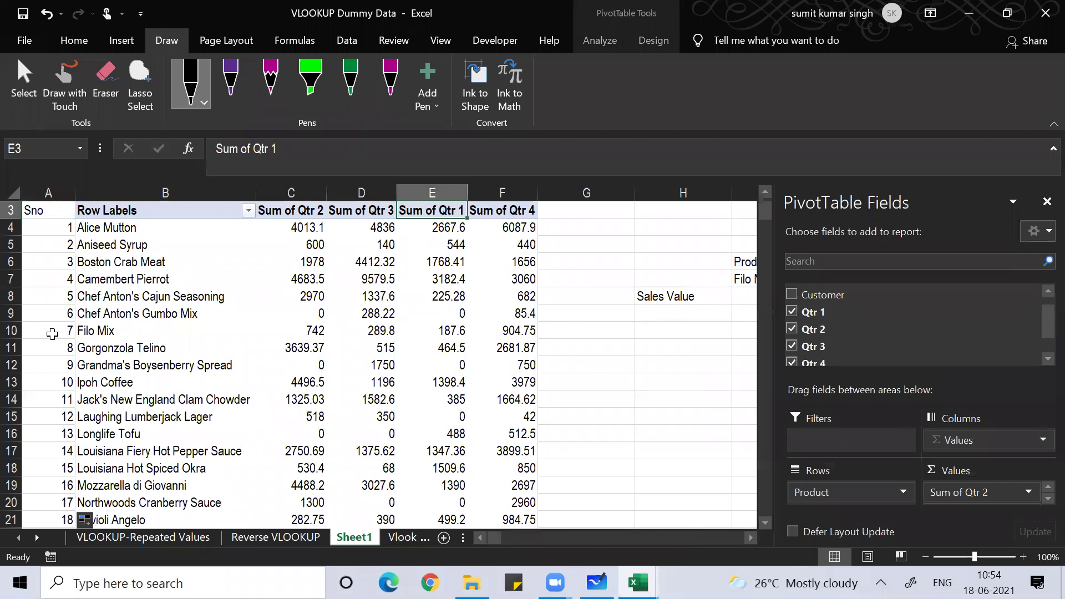
{"action": "key", "text": "Right"}
{"action": "key", "text": "Right"}
{"action": "key", "text": "Right"}
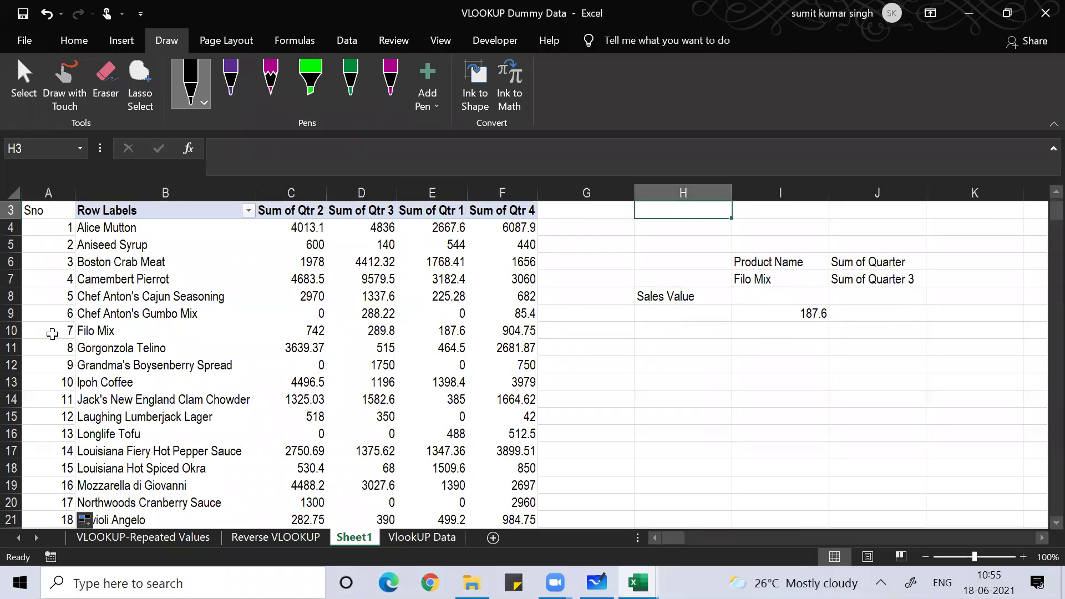
{"action": "key", "text": "Right"}
{"action": "key", "text": "Down"}
{"action": "key", "text": "Down"}
{"action": "key", "text": "Down"}
{"action": "key", "text": "Down"}
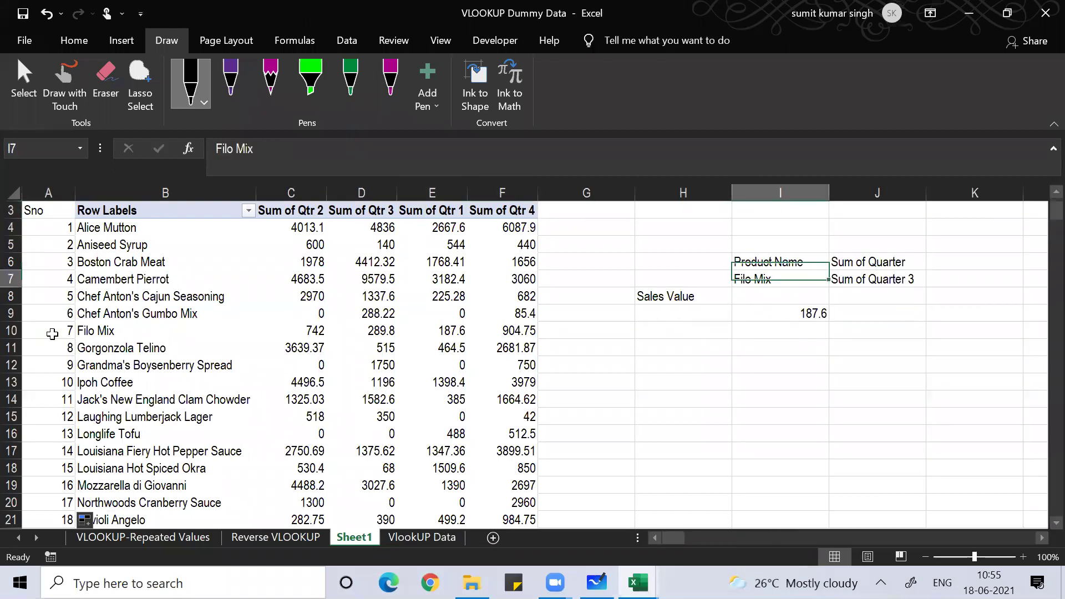
{"action": "key", "text": "Down"}
{"action": "key", "text": "Down"}
Start a VLOOKUP in I9 with lookup value I7 and table range A3:F29
{"action": "type", "text": "="}
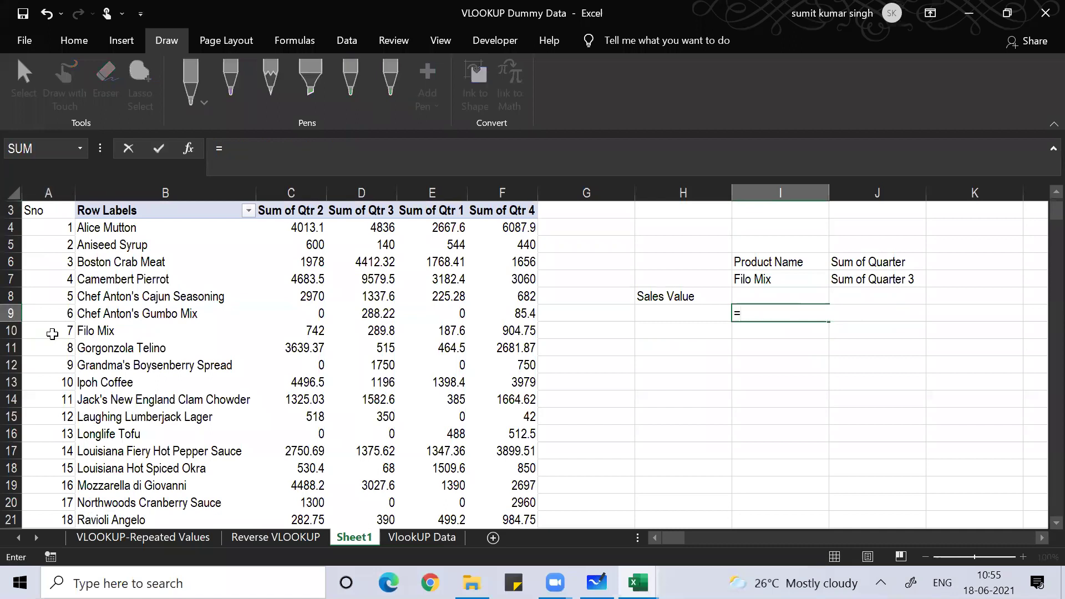
{"action": "type", "text": "vlookup("}
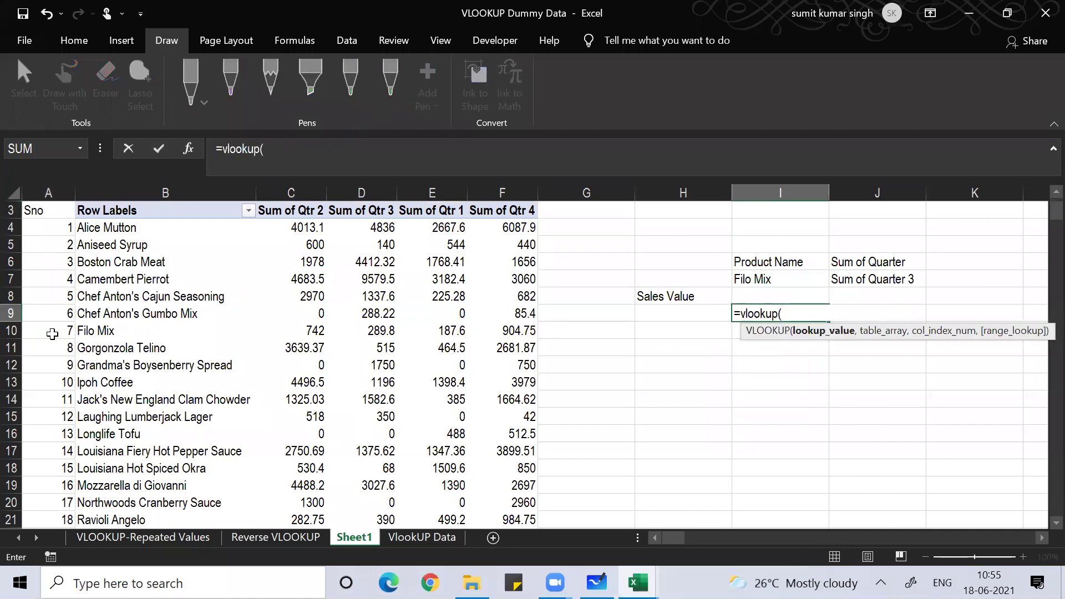
{"action": "left_click", "coordinate": [777, 280]}
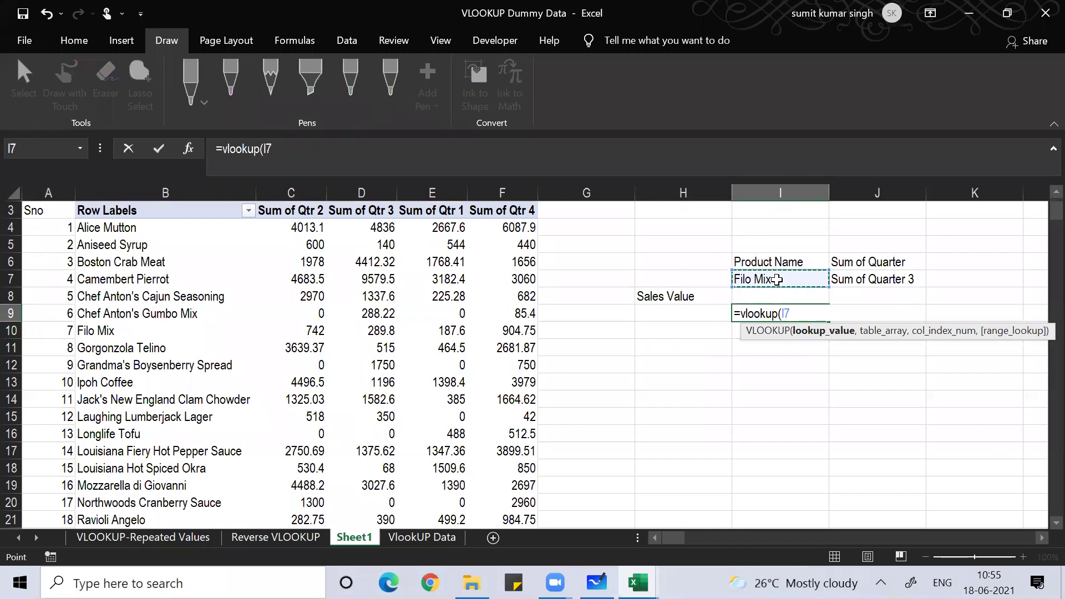
{"action": "type", "text": ","}
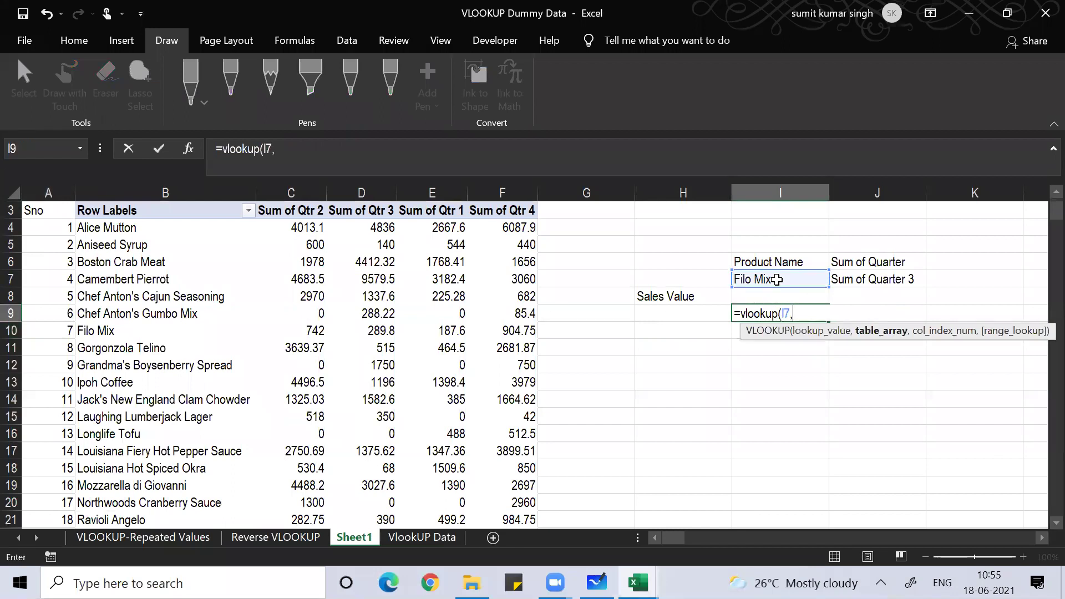
{"action": "left_click", "coordinate": [34, 215]}
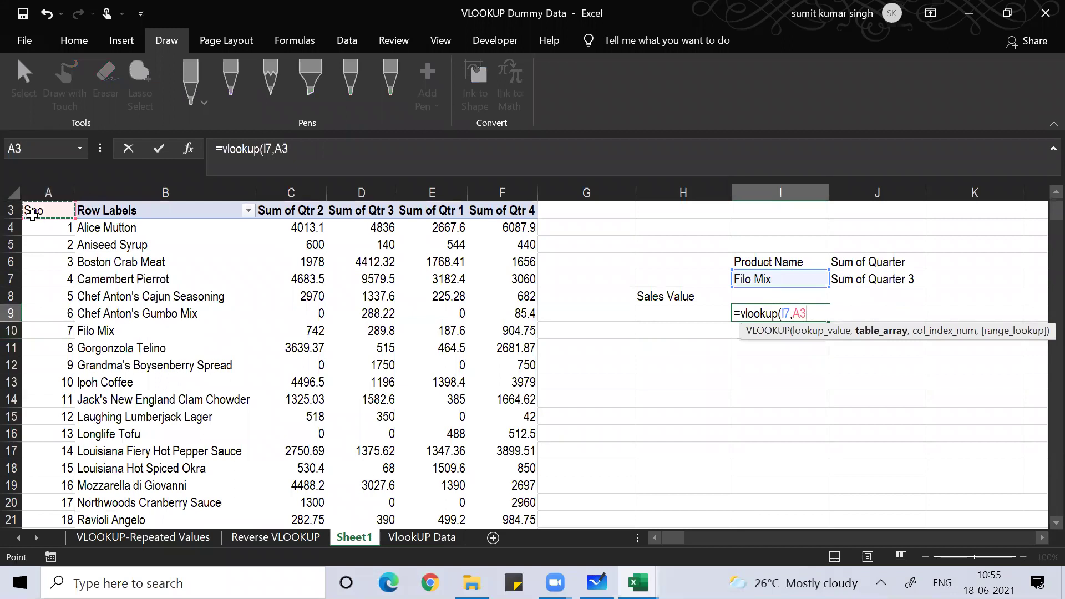
{"action": "key", "text": "ctrl+shift+Right"}
{"action": "key", "text": "ctrl+shift+Down"}
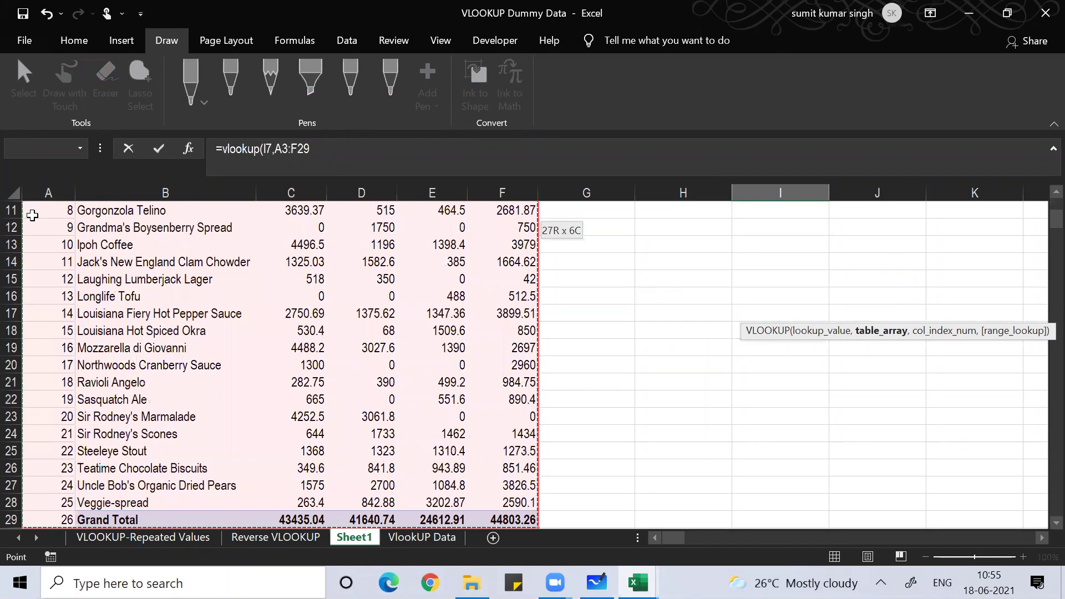
{"action": "type", "text": ","}
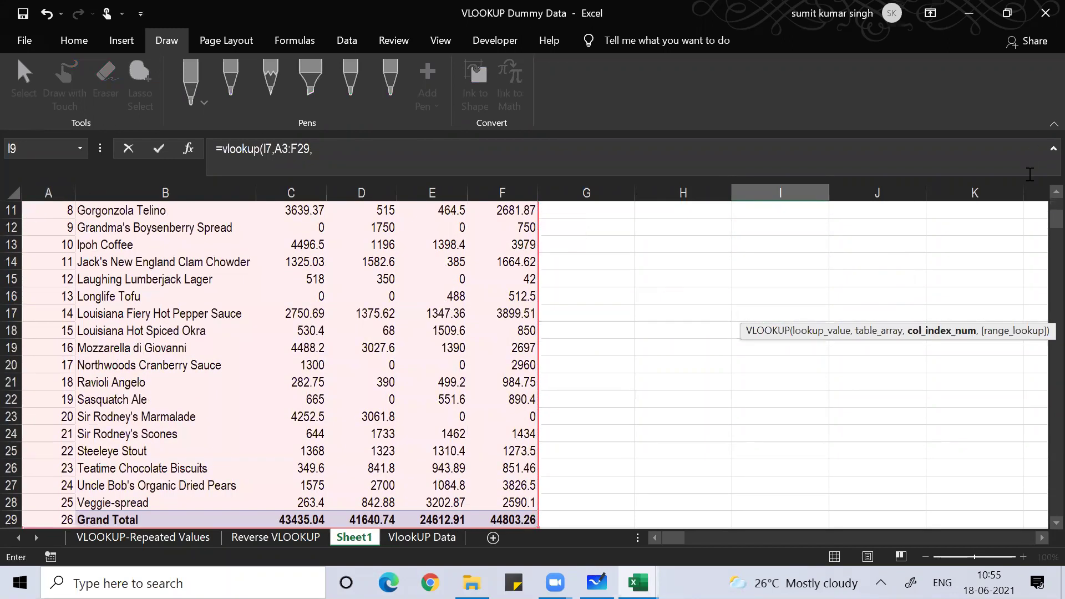
Number the first two table columns 1 and 2 in ink
{"action": "left_click", "coordinate": [1056, 192]}
{"action": "scroll", "coordinate": [1039, 194], "scroll_direction": "up", "scroll_amount": 2}
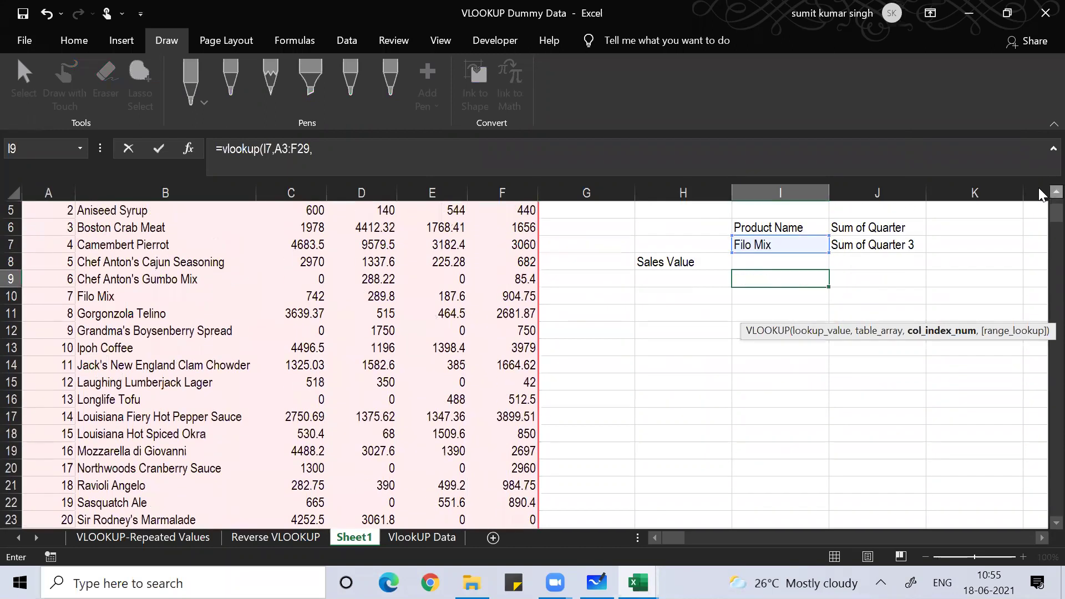
{"action": "scroll", "coordinate": [1040, 194], "scroll_direction": "up", "scroll_amount": 1}
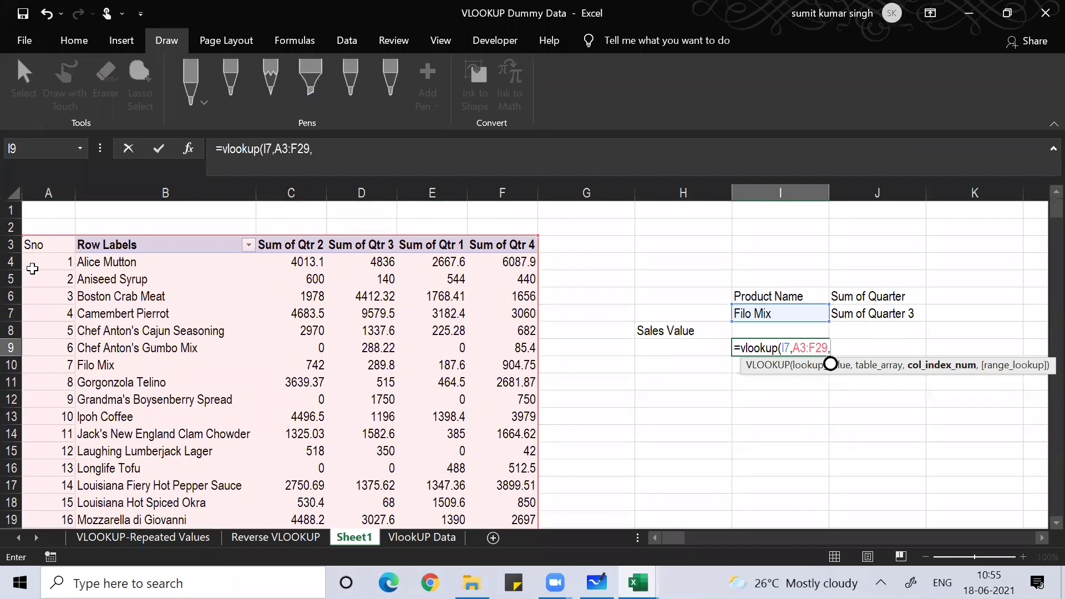
{"action": "left_click_drag", "start_coordinate": [45, 216], "coordinate": [45, 237]}
{"action": "left_click_drag", "start_coordinate": [142, 215], "coordinate": [186, 224]}
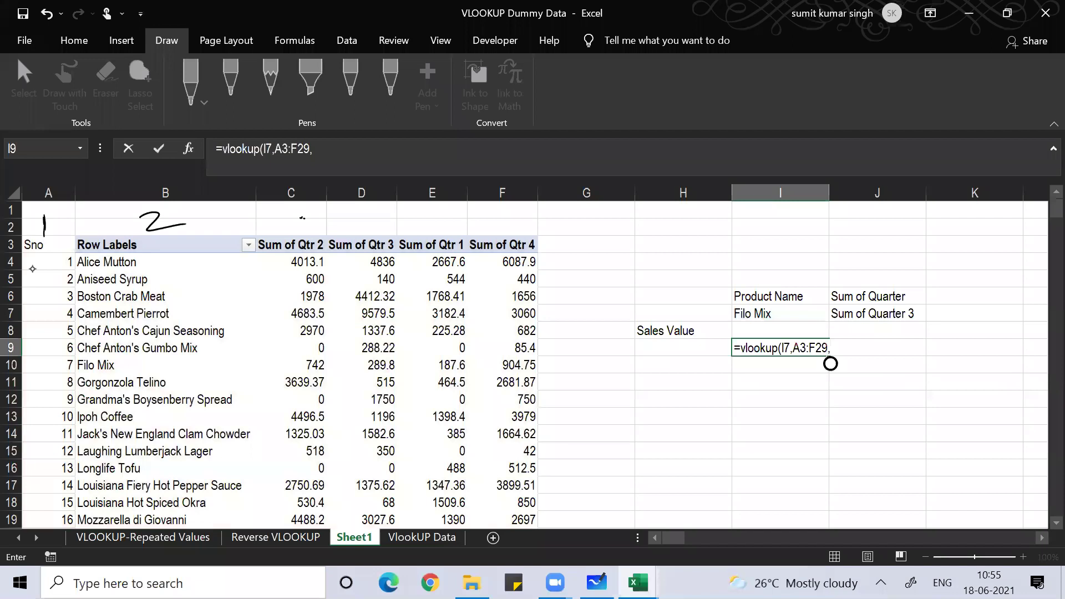
Finish the formula with column index 4 and exact match (0), then commit it
{"action": "left_click", "coordinate": [342, 161]}
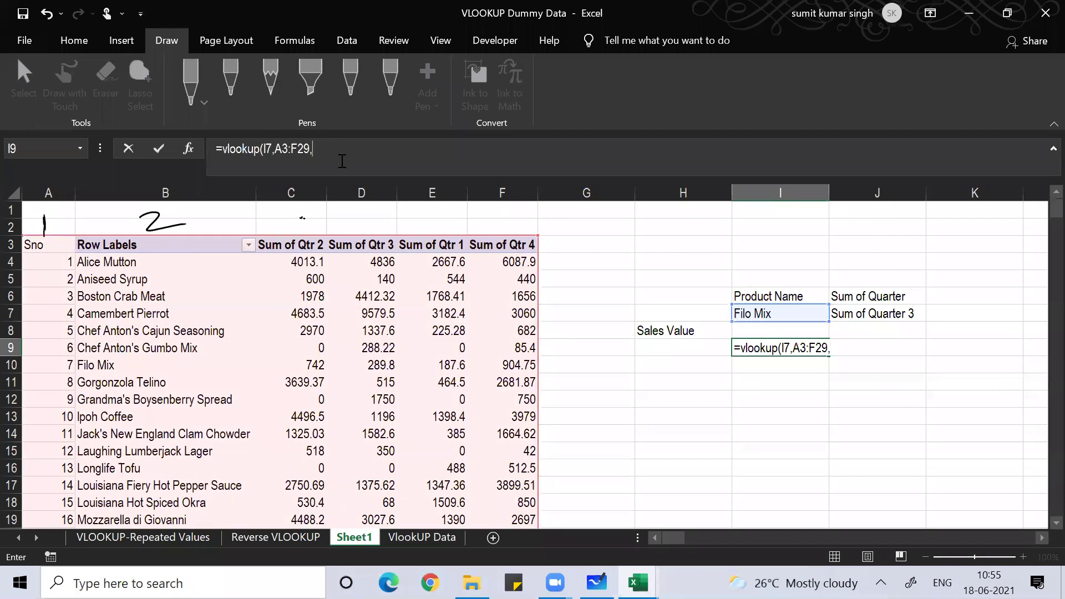
{"action": "type", "text": "4"}
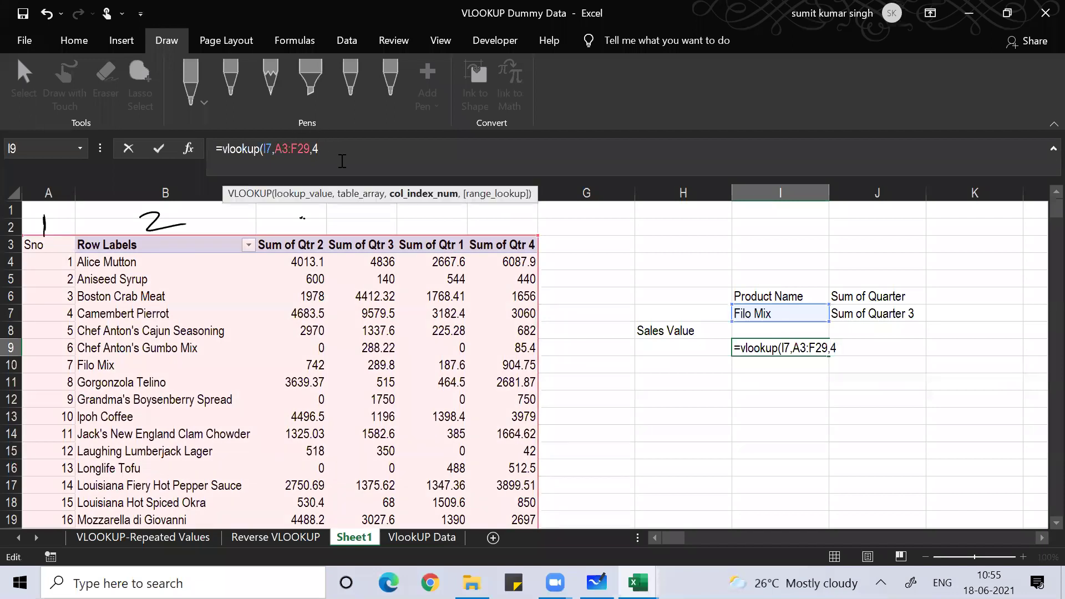
{"action": "type", "text": ",0)"}
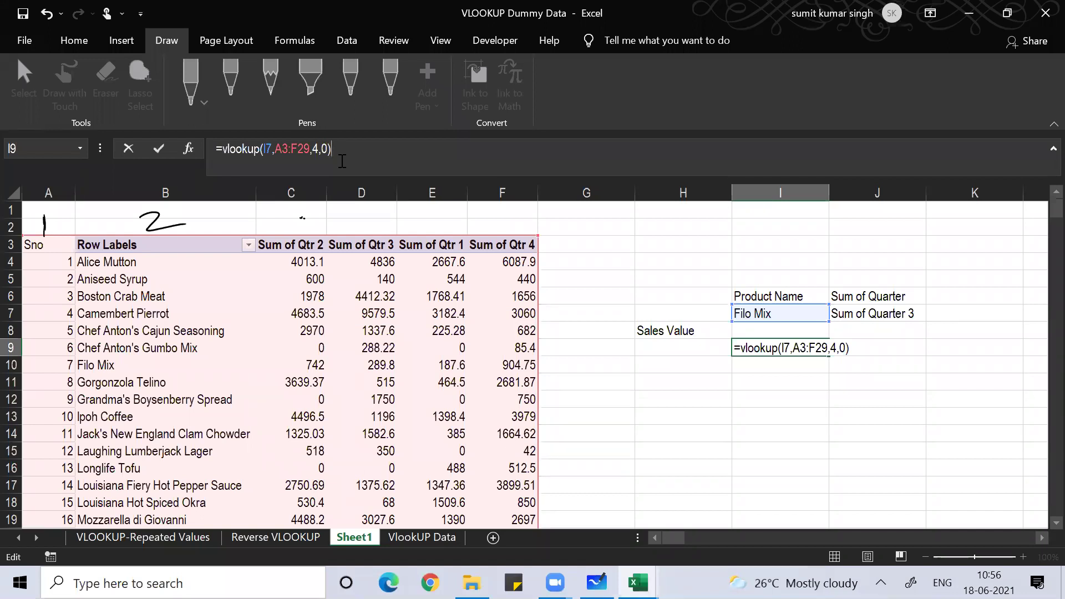
{"action": "key", "text": "Return"}
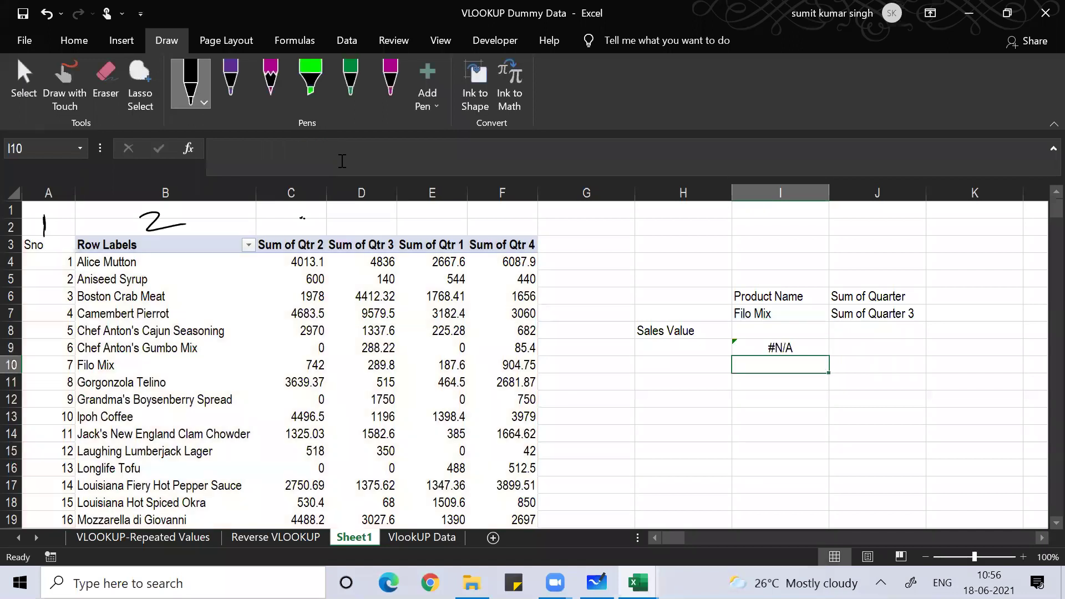
Give the Filo Mix lookup value in I7 a yellow fill
{"action": "key", "text": "Up"}
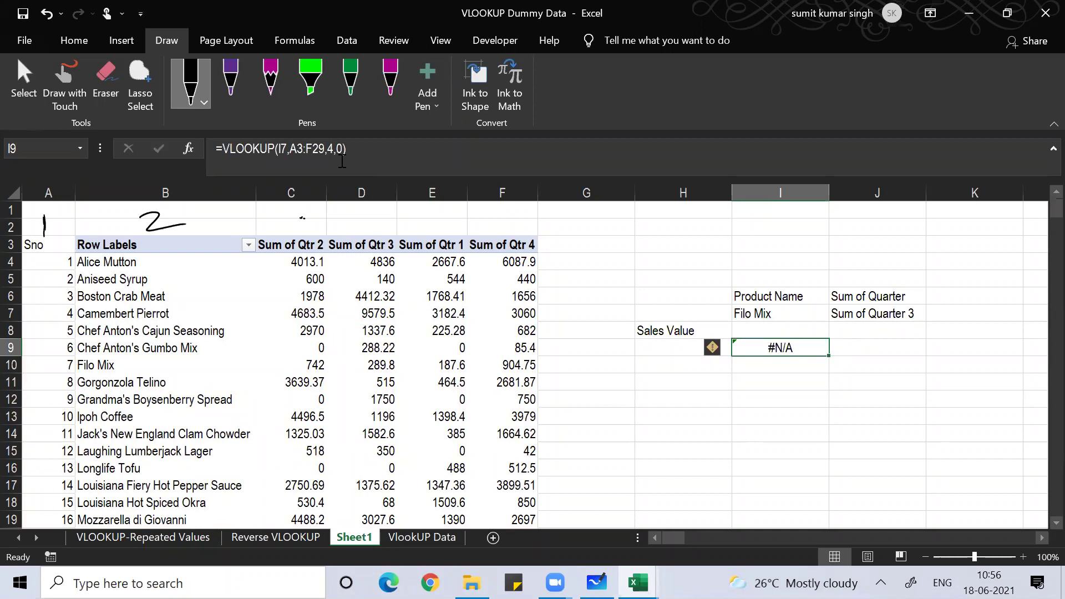
{"action": "left_click", "coordinate": [767, 314]}
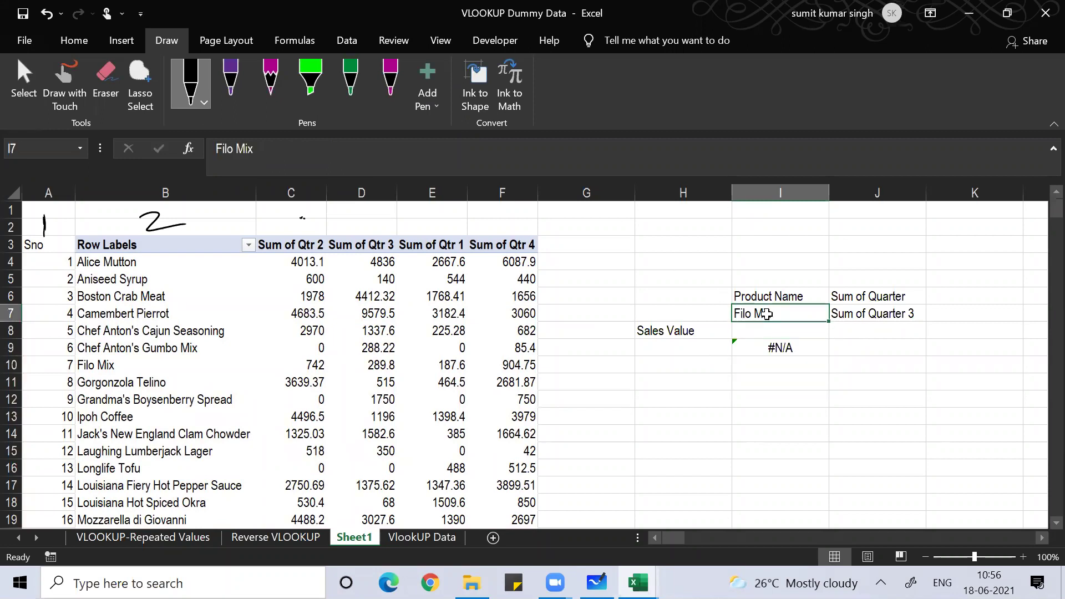
{"action": "left_click", "coordinate": [741, 386]}
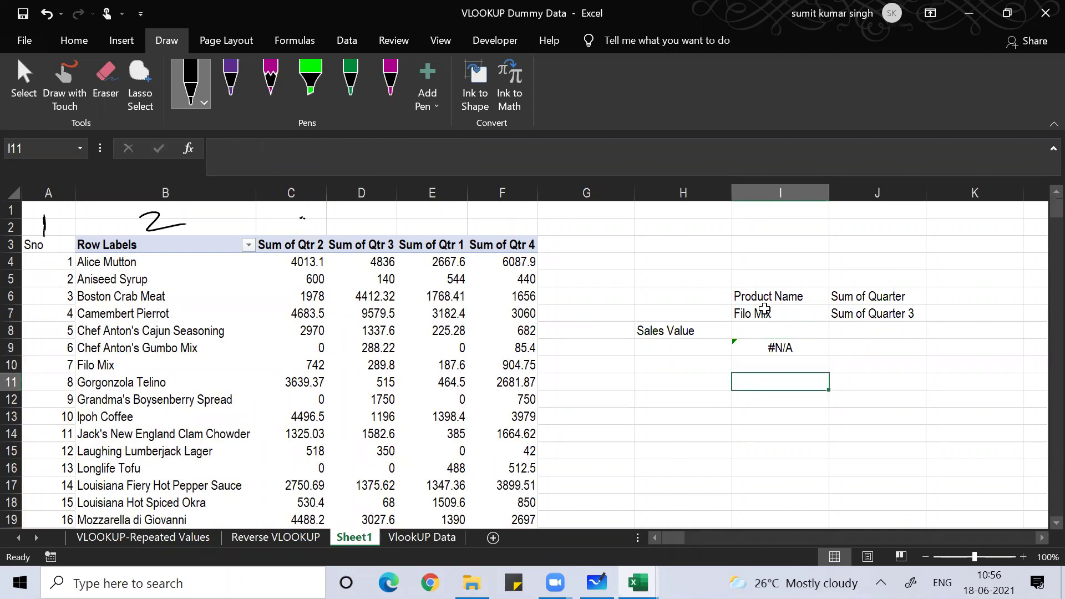
{"action": "left_click", "coordinate": [765, 309]}
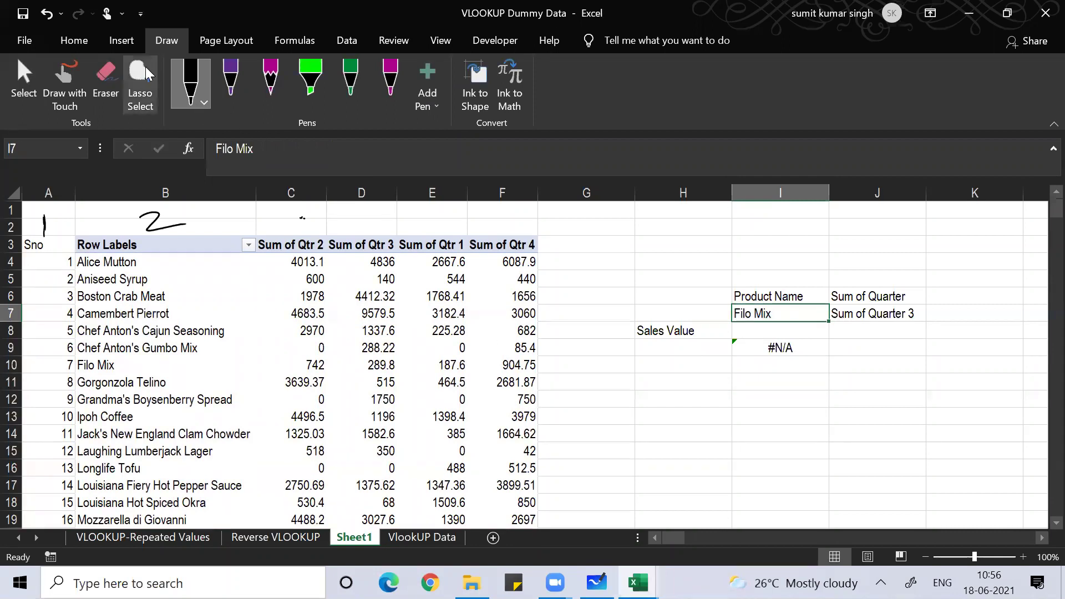
{"action": "left_click", "coordinate": [72, 42]}
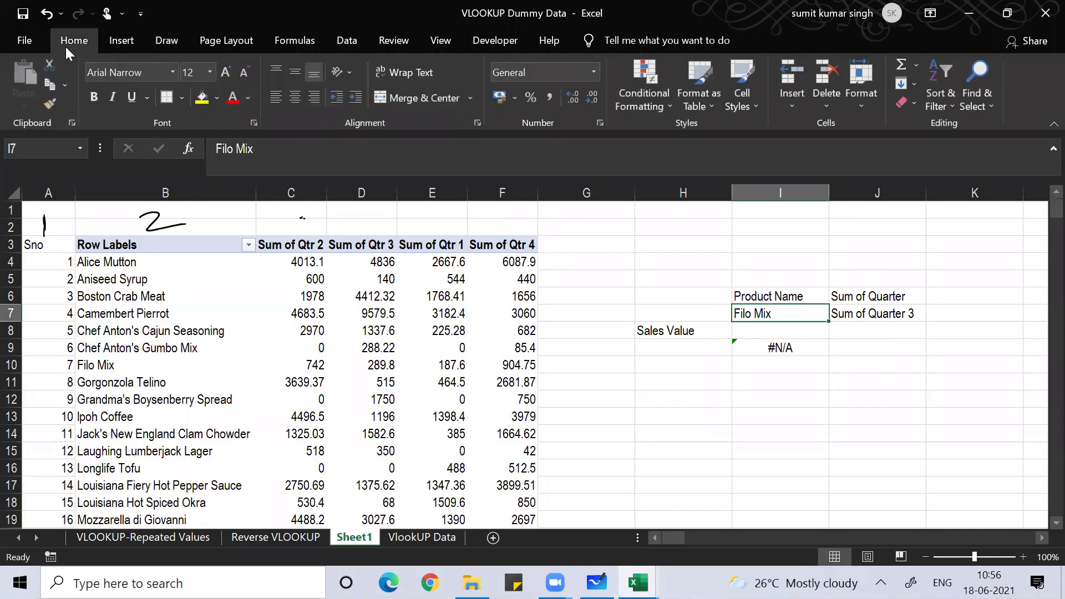
{"action": "left_click", "coordinate": [201, 99]}
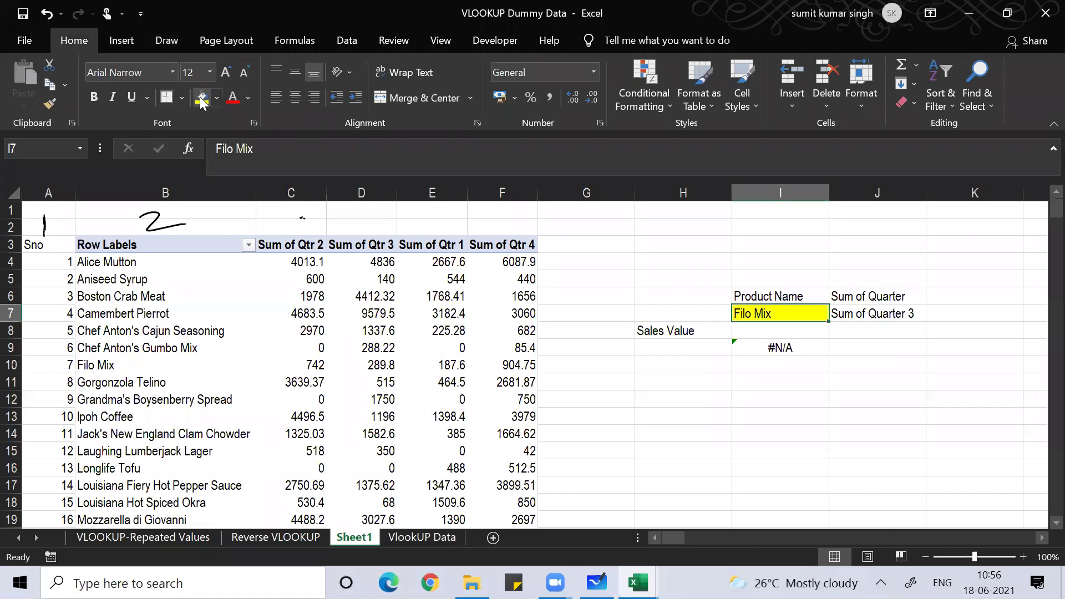
Select the pivot product names, the Sales Value label, then an empty cell
{"action": "left_click", "coordinate": [119, 250]}
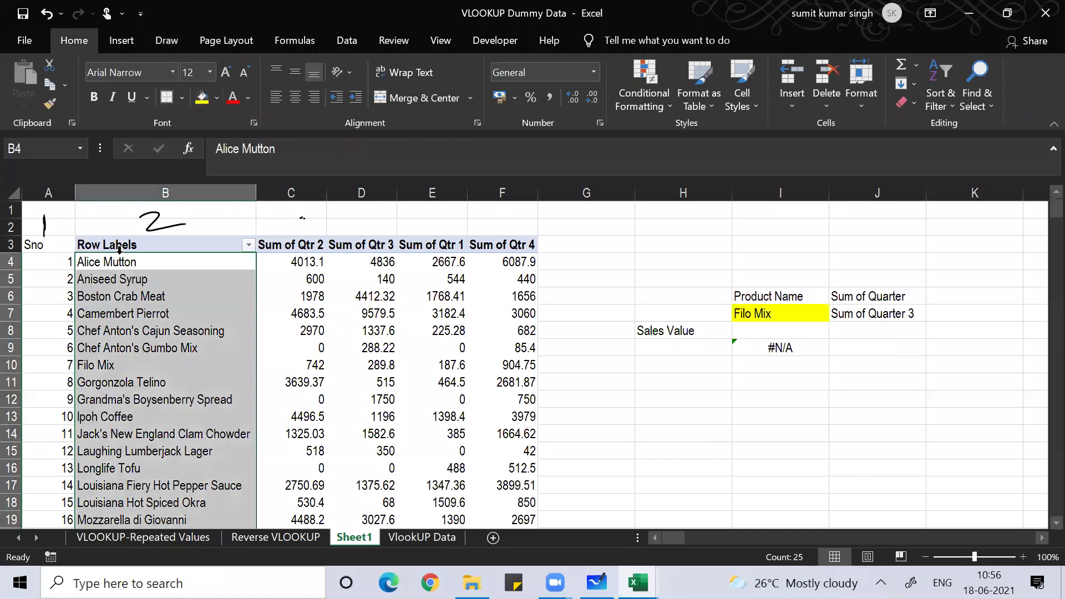
{"action": "left_click", "coordinate": [666, 333]}
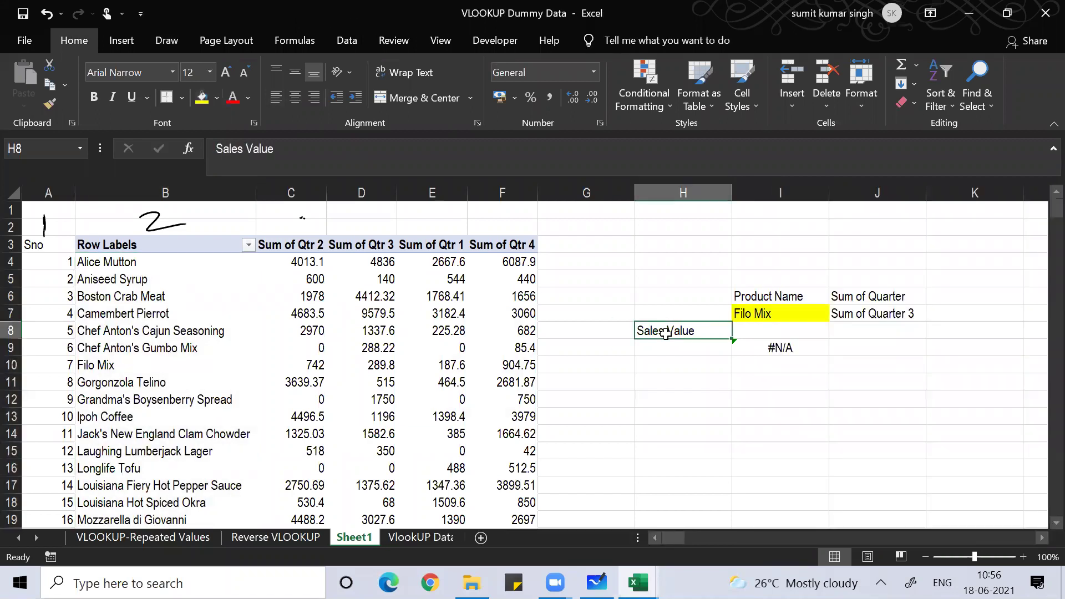
{"action": "left_click", "coordinate": [668, 395]}
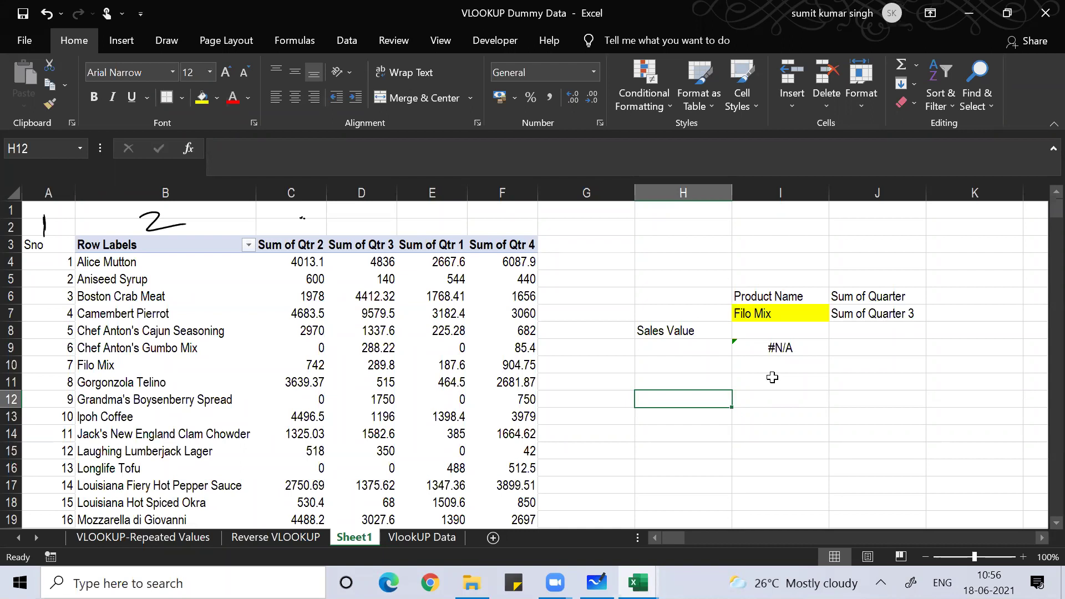
Scribble an ink note over the product names, then undo it and the ink 2
{"action": "left_click_drag", "start_coordinate": [253, 295], "coordinate": [108, 391]}
{"action": "left_click_drag", "start_coordinate": [128, 383], "coordinate": [145, 370]}
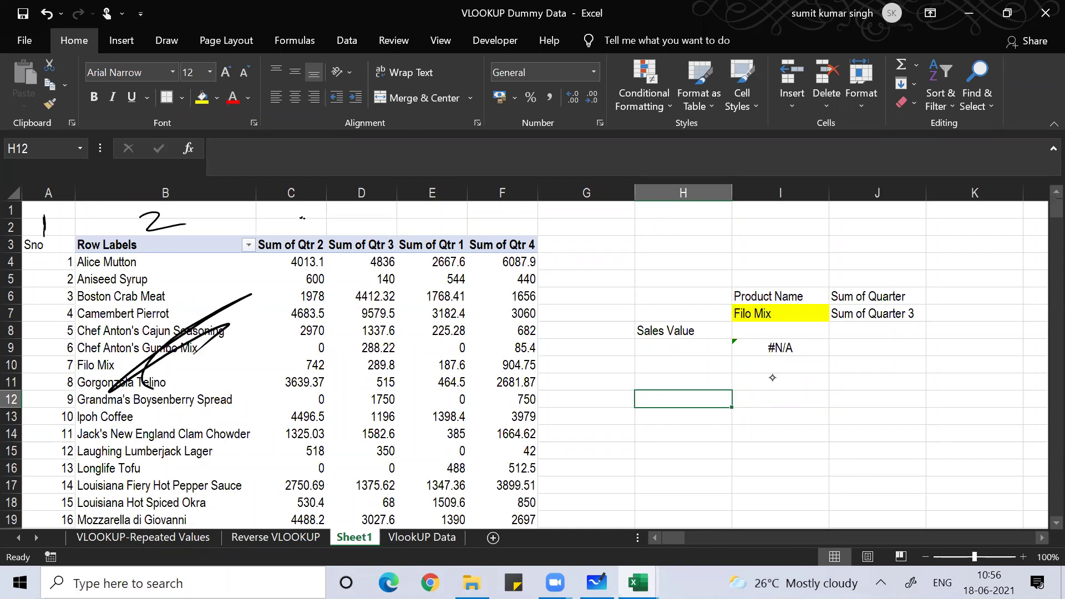
{"action": "key", "text": "ctrl+z"}
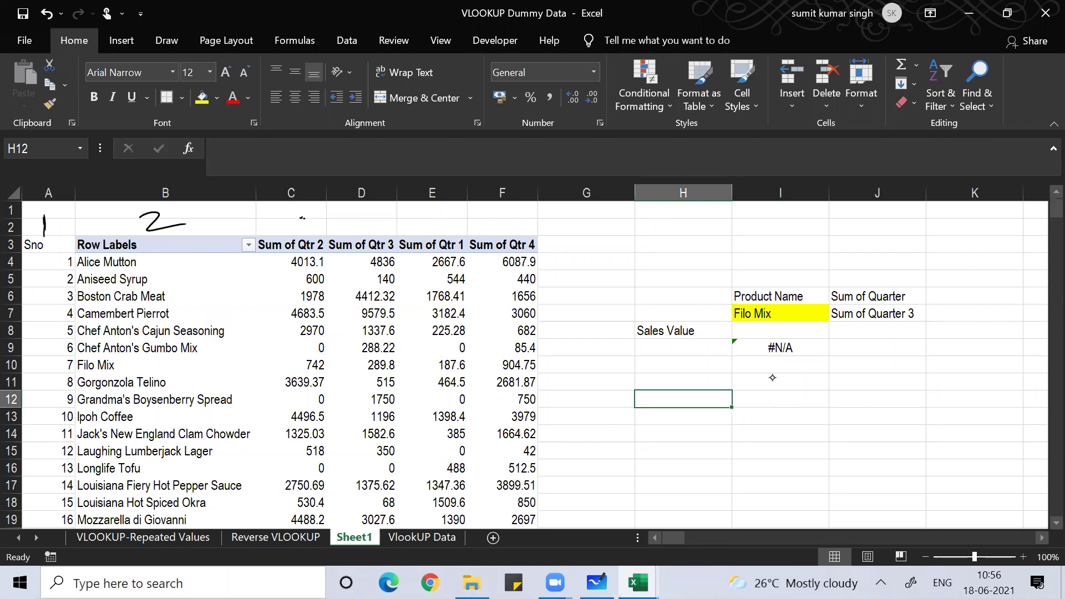
{"action": "key", "text": "ctrl+z"}
{"action": "key", "text": "ctrl+z"}
Handwrite 'Product' and box the table body in ink, then undo all remaining strokes
{"action": "mouse_move", "coordinate": [135, 222]}
{"action": "left_mouse_down"}
{"action": "mouse_move", "coordinate": [175, 220]}
{"action": "mouse_move", "coordinate": [188, 232]}
{"action": "mouse_move", "coordinate": [221, 220]}
{"action": "mouse_move", "coordinate": [140, 236]}
{"action": "mouse_move", "coordinate": [195, 347]}
{"action": "mouse_move", "coordinate": [211, 340]}
{"action": "left_mouse_up"}
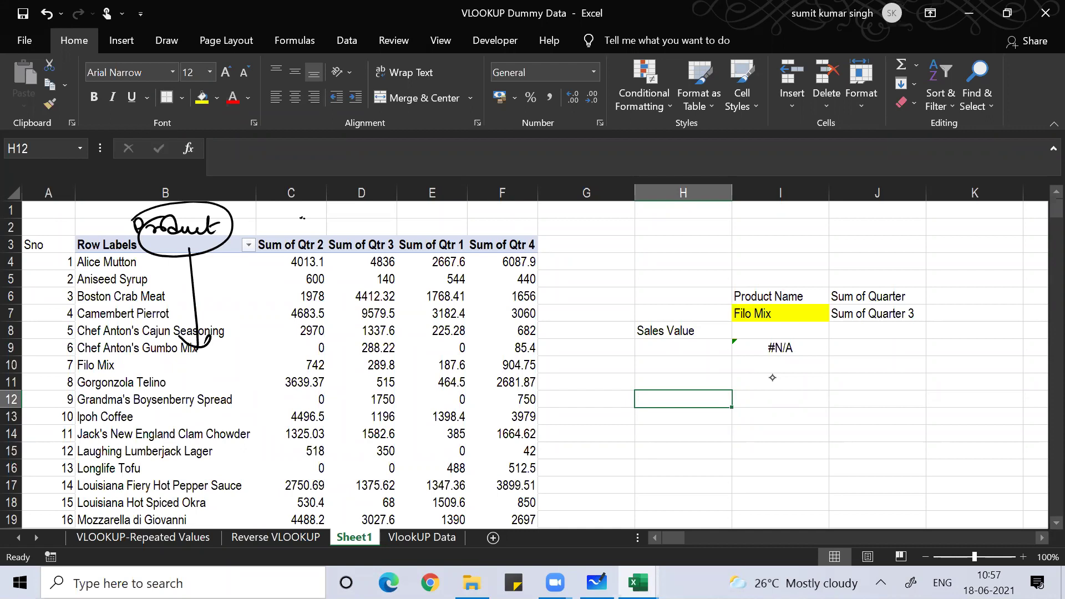
{"action": "left_click_drag", "start_coordinate": [80, 226], "coordinate": [88, 527]}
{"action": "left_click_drag", "start_coordinate": [86, 253], "coordinate": [69, 489]}
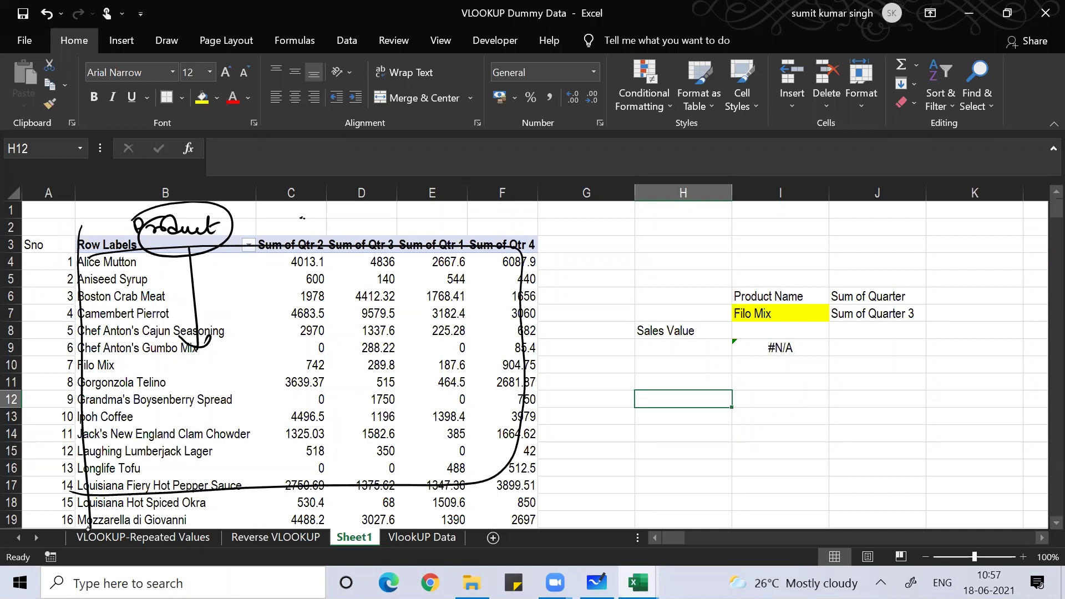
{"action": "key", "text": "ctrl+z"}
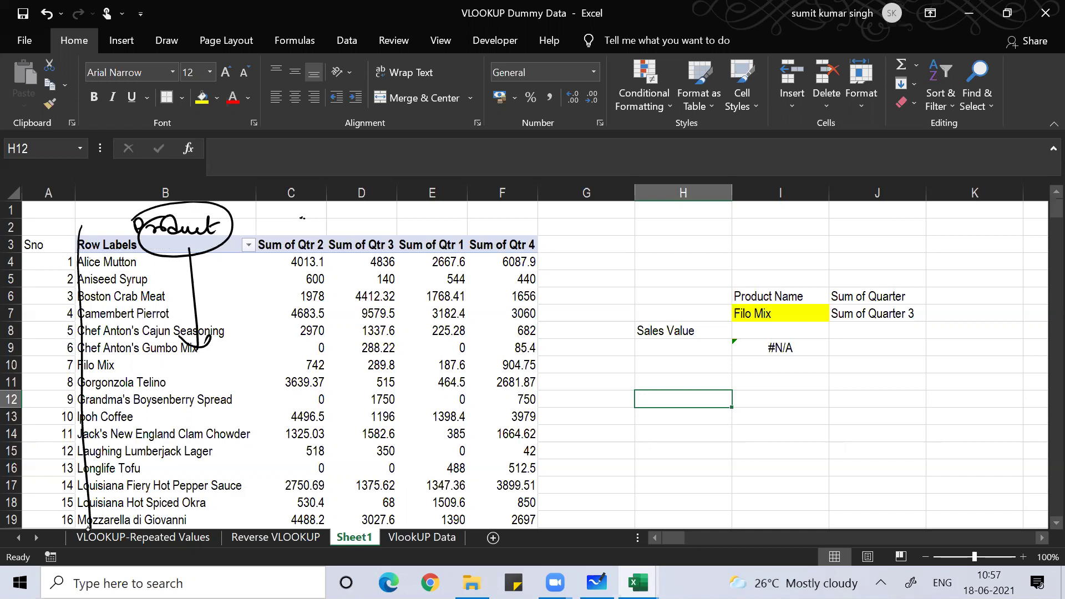
{"action": "key", "text": "ctrl+z"}
{"action": "key", "text": "ctrl+z"}
{"action": "key", "text": "ctrl+z"}
{"action": "key", "text": "ctrl+z"}
{"action": "key", "text": "ctrl+z"}
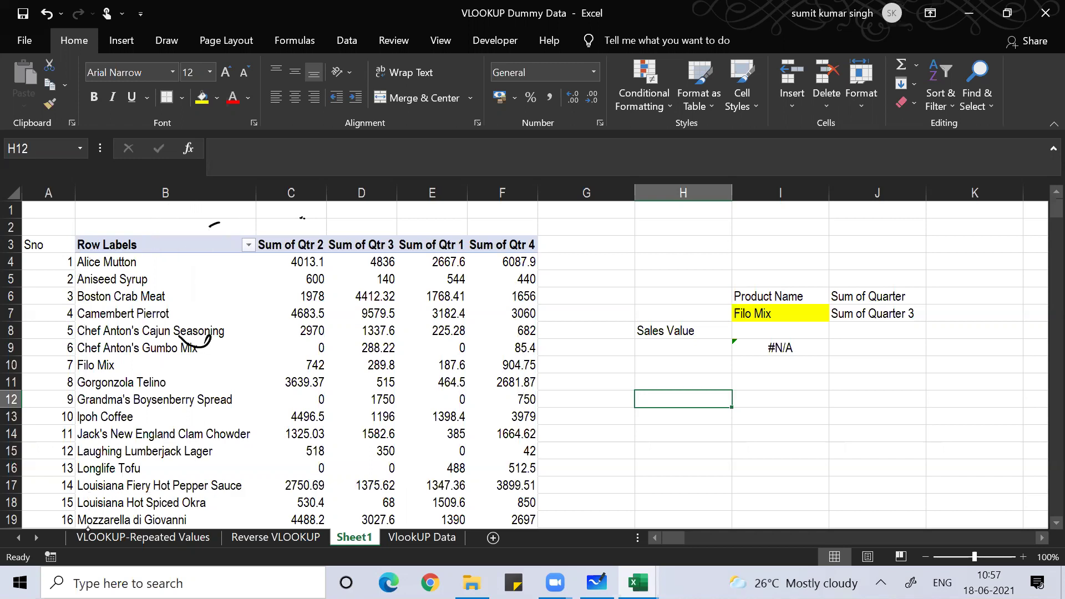
{"action": "key", "text": "ctrl+z"}
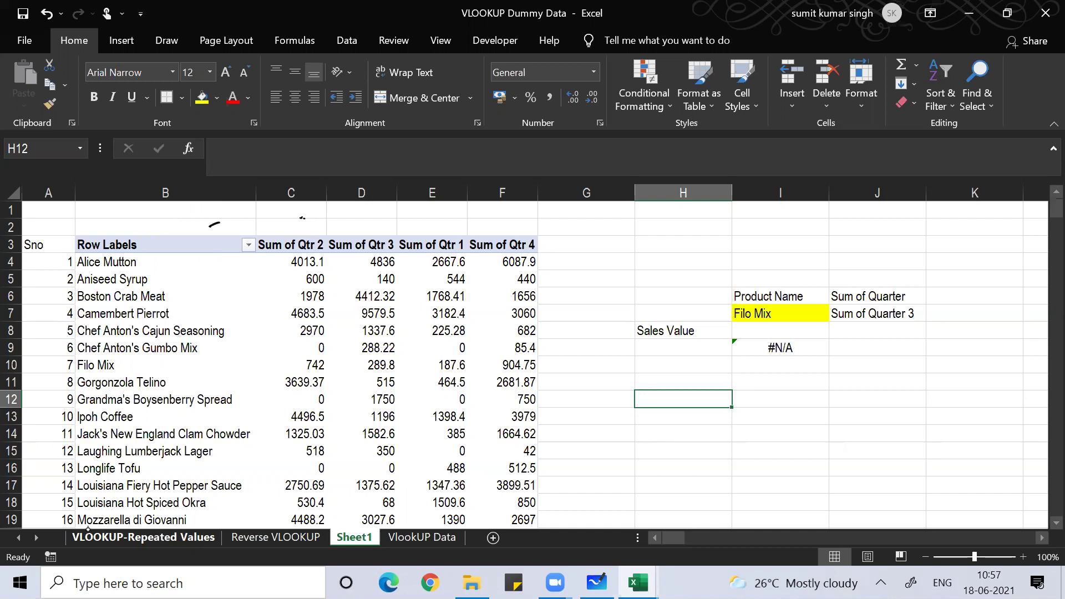
{"action": "key", "text": "ctrl+z"}
{"action": "key", "text": "ctrl+z"}
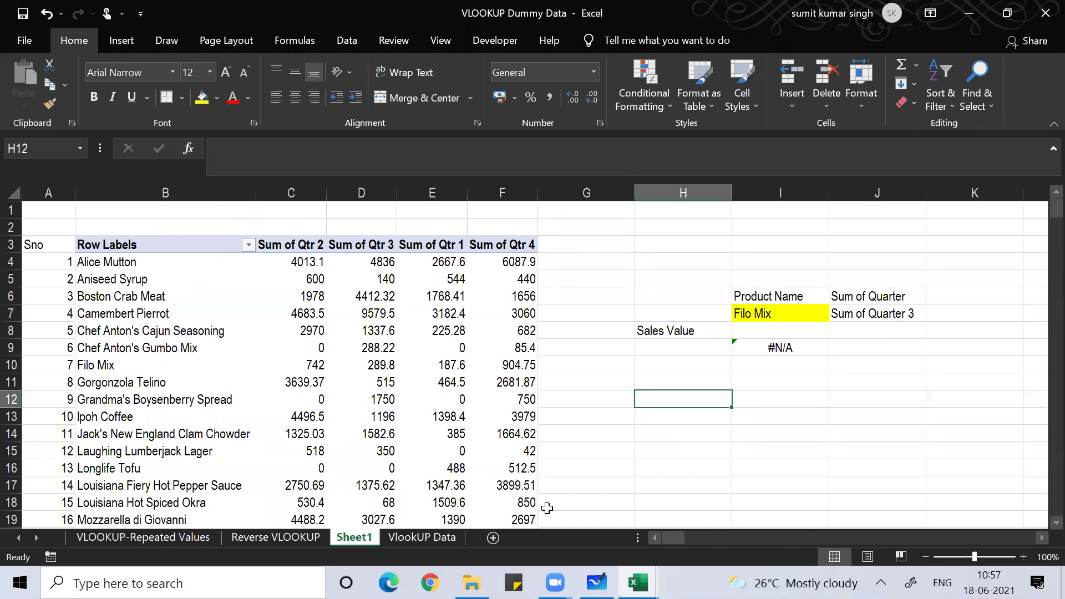
Begin re-entering I9 as a VLOOKUP of I7 over the range B3:F29
{"action": "left_click", "coordinate": [775, 347]}
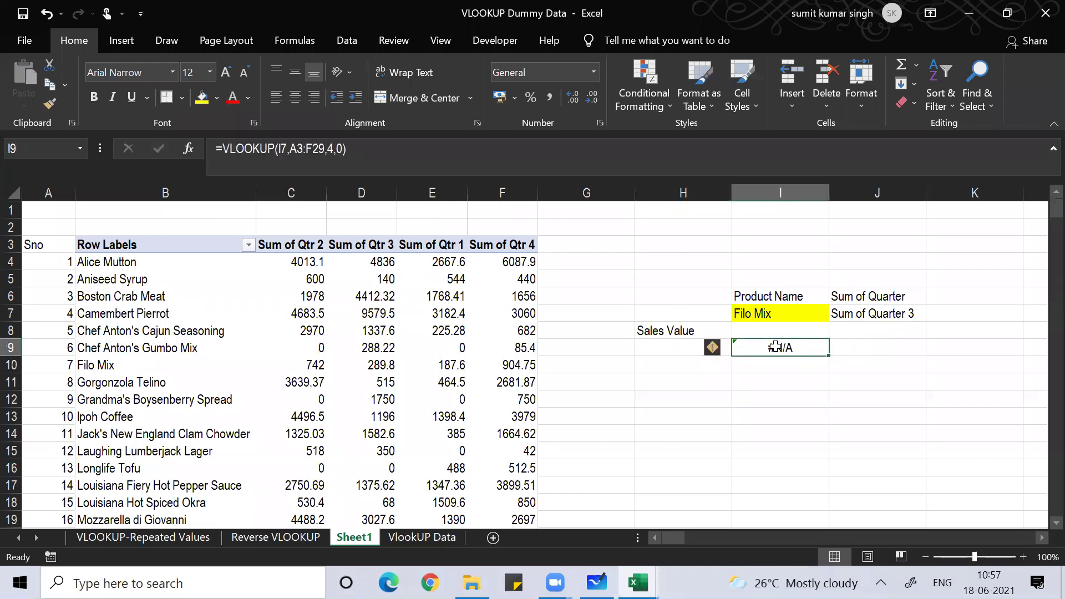
{"action": "type", "text": "=vllo"}
{"action": "key", "text": "BackSpace"}
{"action": "key", "text": "BackSpace"}
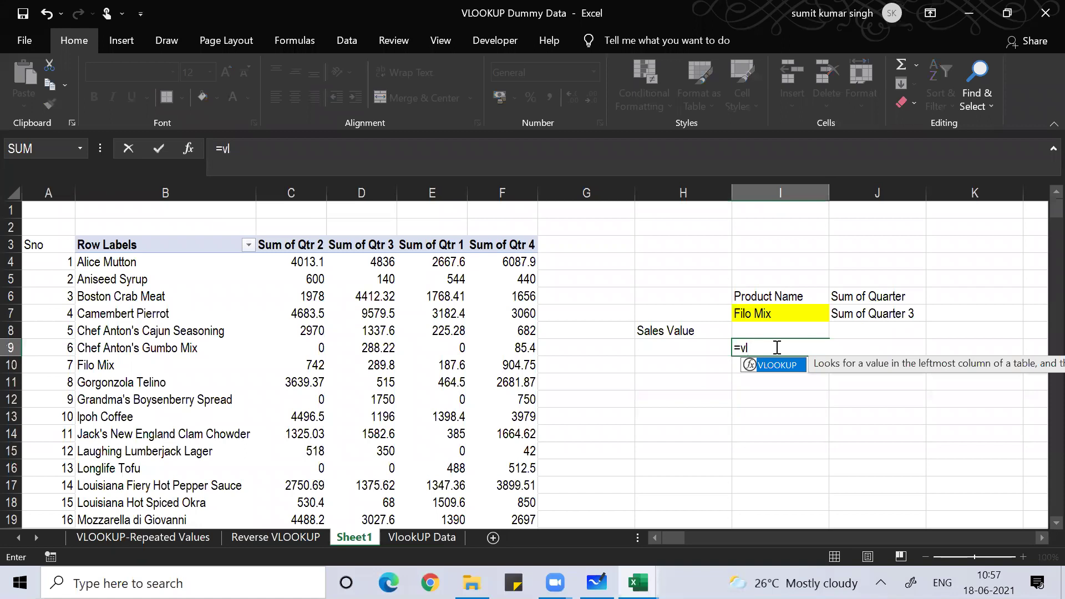
{"action": "type", "text": "ookup"}
{"action": "type", "text": "("}
{"action": "left_click", "coordinate": [777, 314]}
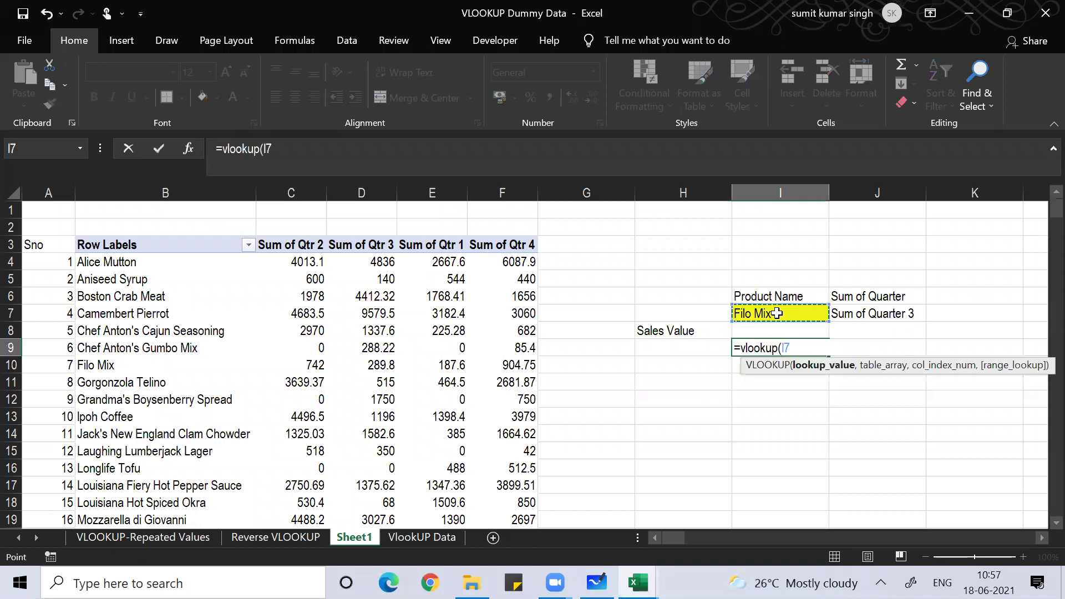
{"action": "type", "text": ","}
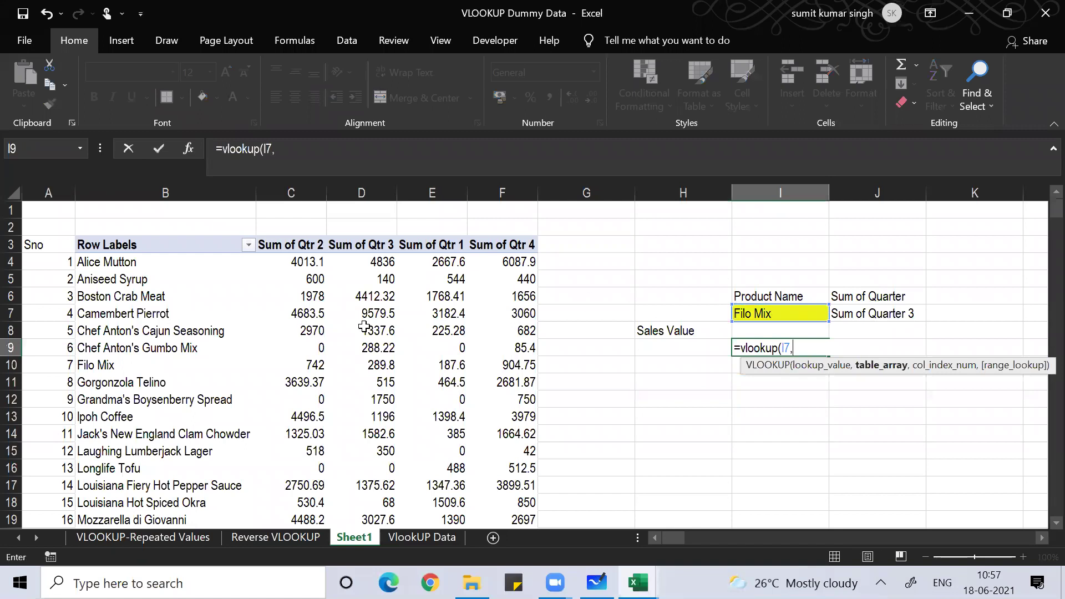
{"action": "left_click", "coordinate": [153, 240]}
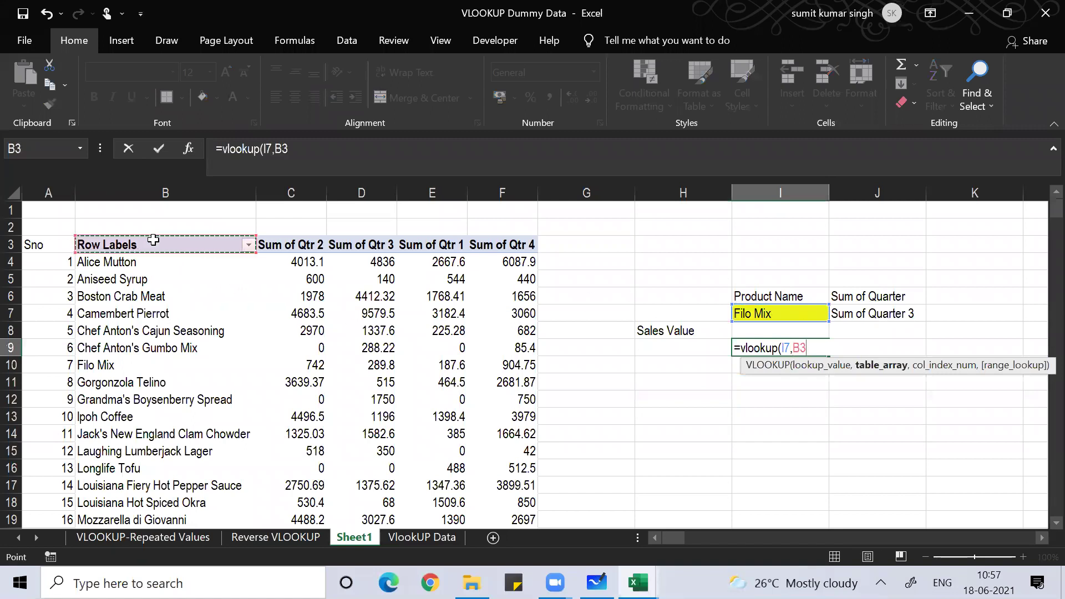
{"action": "key", "text": "ctrl+shift+Right"}
{"action": "key", "text": "ctrl+shift+Down"}
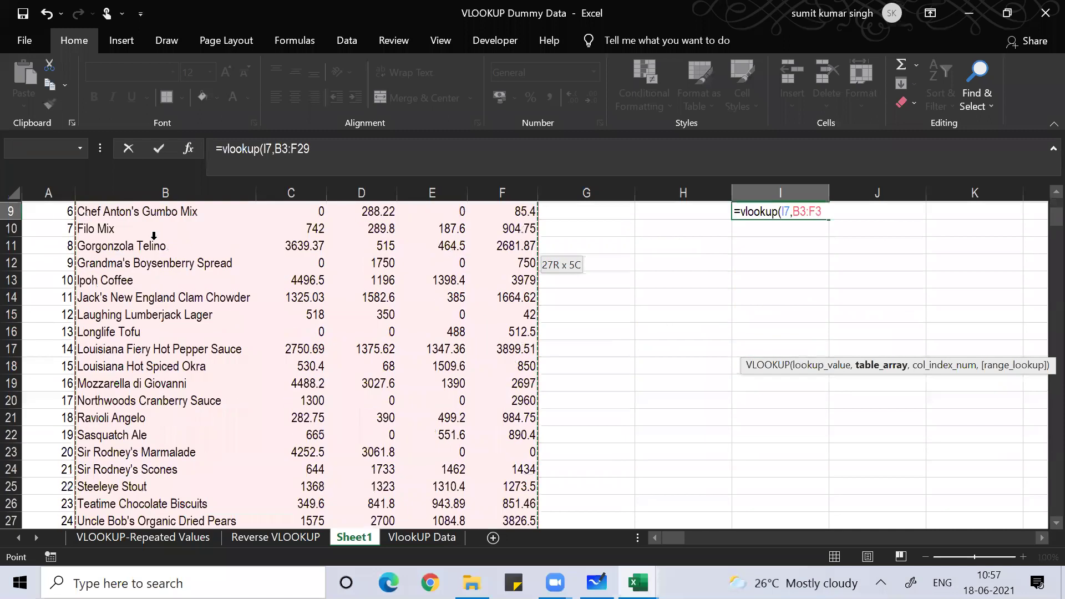
Complete it with column index 3 and exact match, so it returns 289.8
{"action": "type", "text": ","}
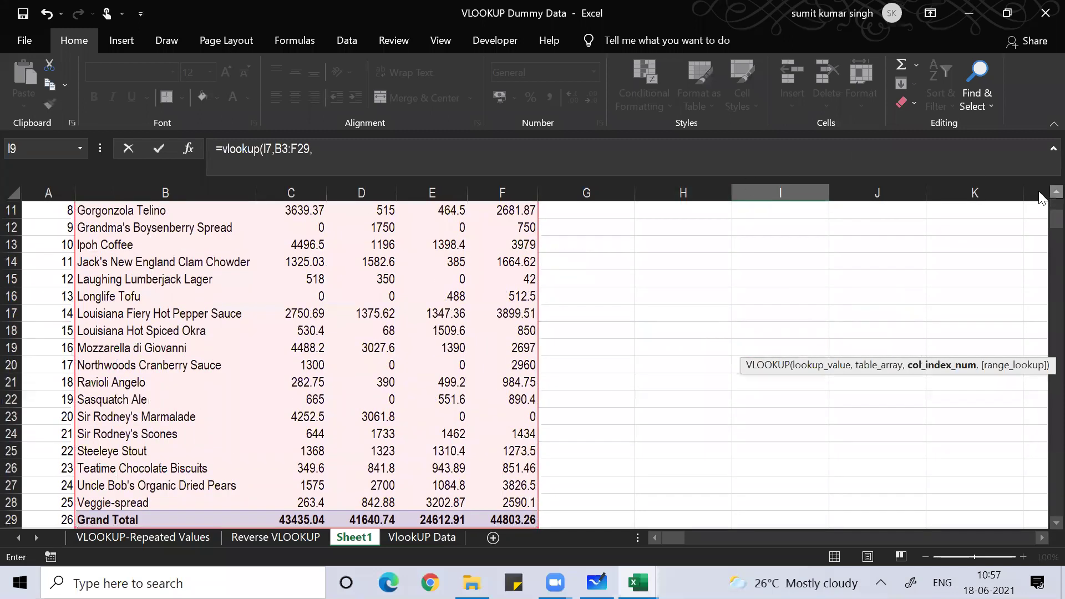
{"action": "scroll", "coordinate": [1041, 201], "scroll_direction": "up", "scroll_amount": 1}
{"action": "scroll", "coordinate": [1041, 200], "scroll_direction": "up", "scroll_amount": 3}
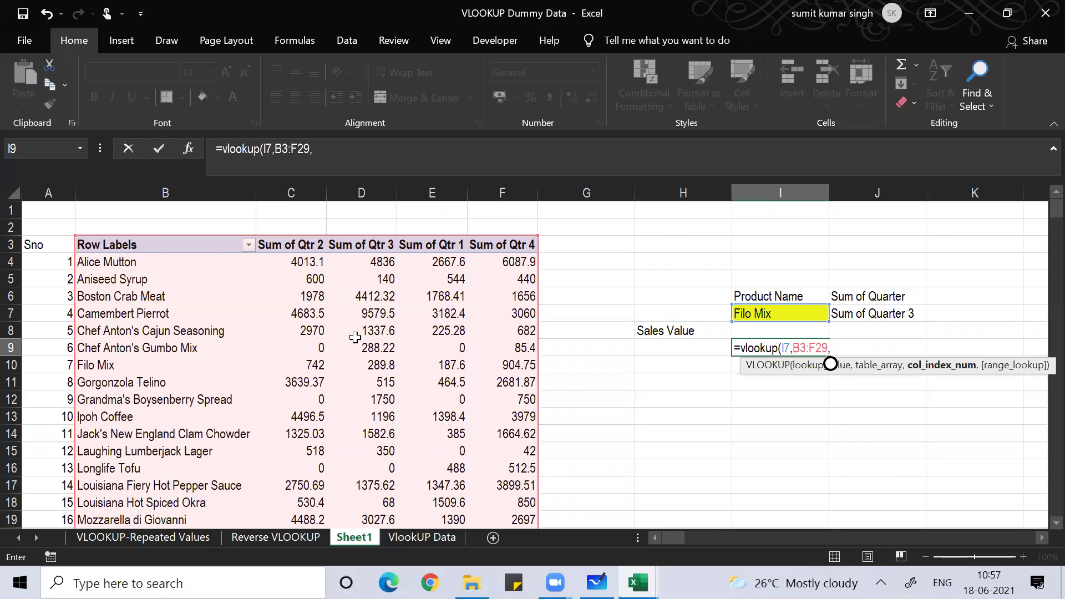
{"action": "type", "text": "3"}
{"action": "type", "text": ",0)"}
{"action": "key", "text": "Return"}
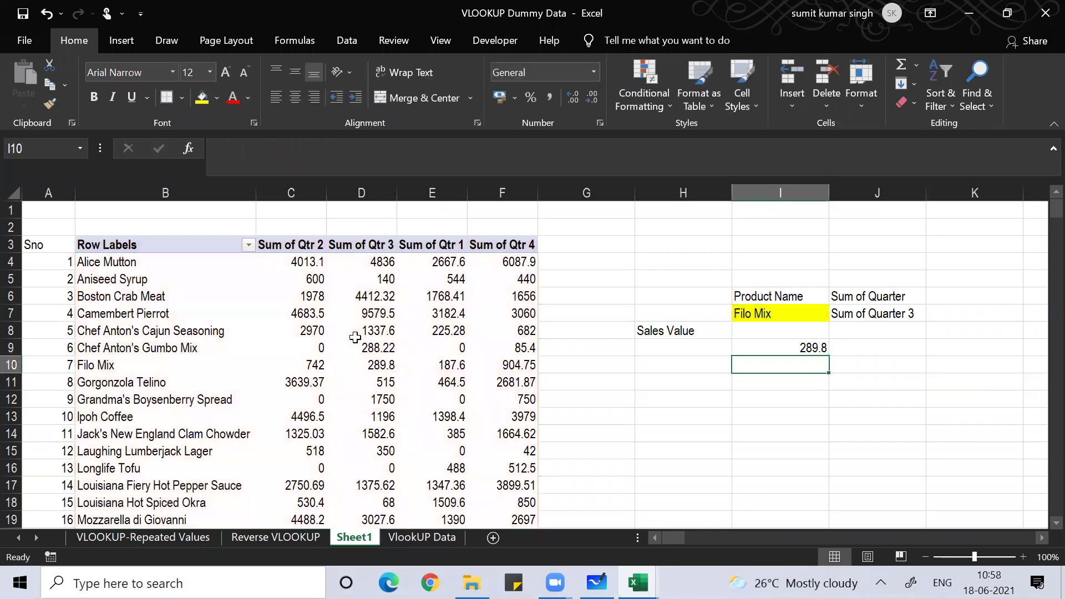
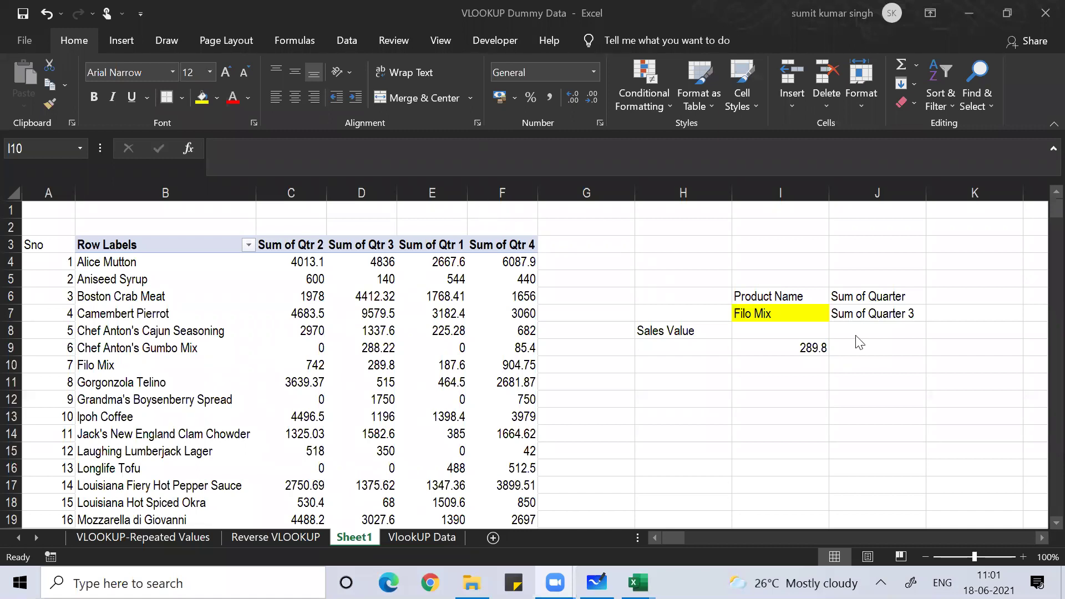
Start a formula-based highlight rule on the product names, then abandon the unfinished rule
{"action": "left_click", "coordinate": [747, 311]}
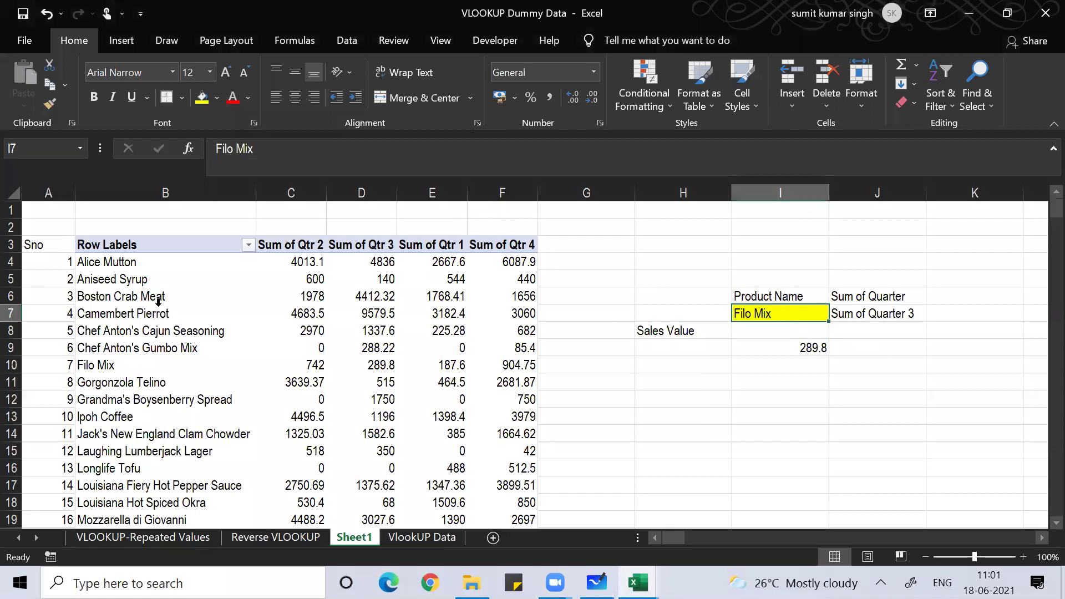
{"action": "left_click", "coordinate": [146, 265]}
{"action": "key", "text": "ctrl+shift+Down"}
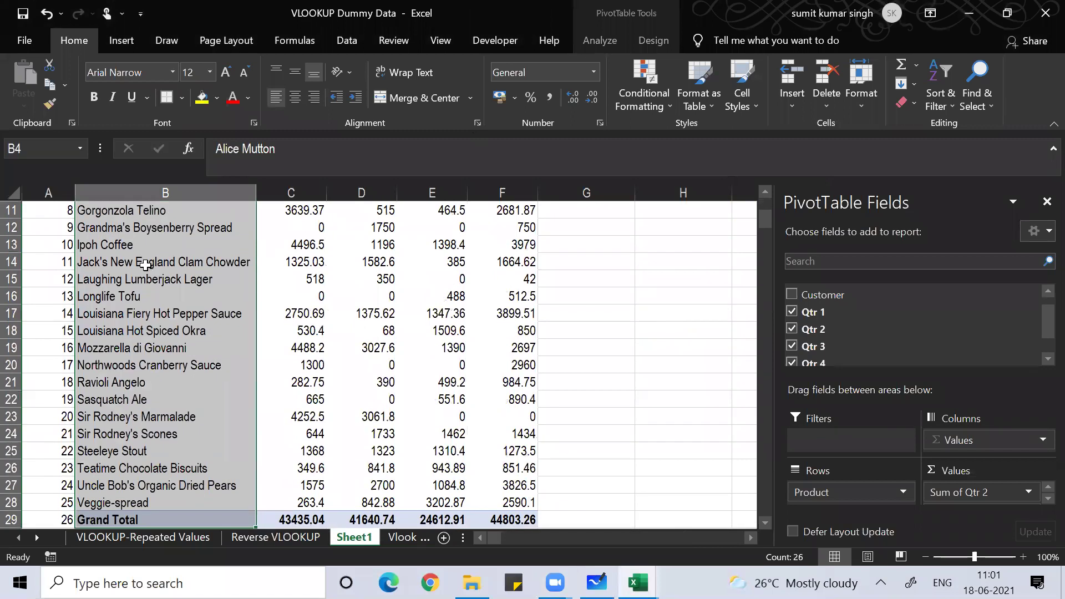
{"action": "key", "text": "alt"}
{"action": "key", "text": "h"}
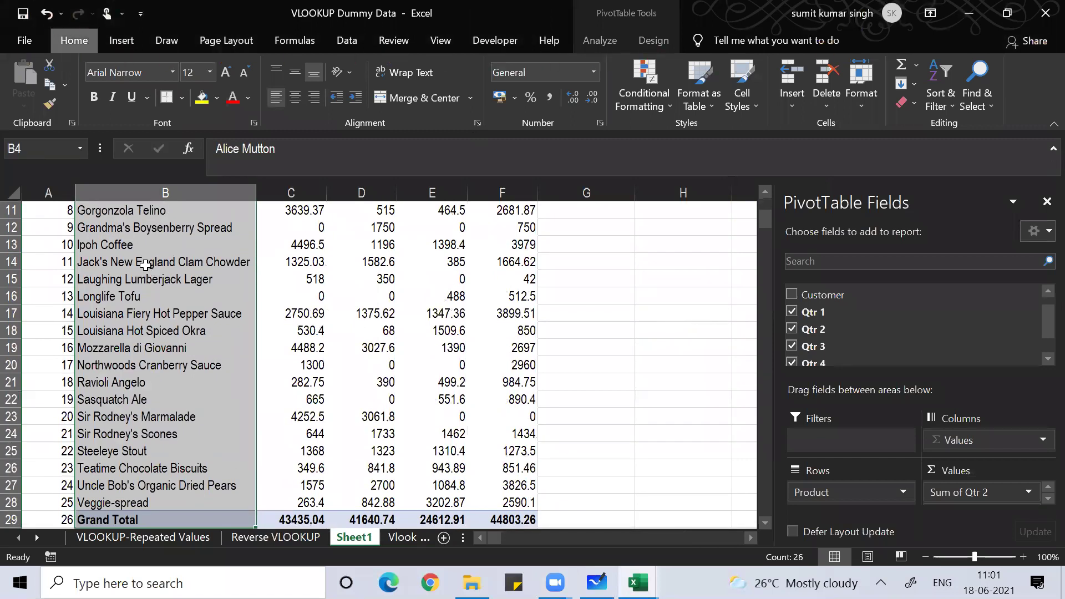
{"action": "key", "text": "l"}
{"action": "key", "text": "n"}
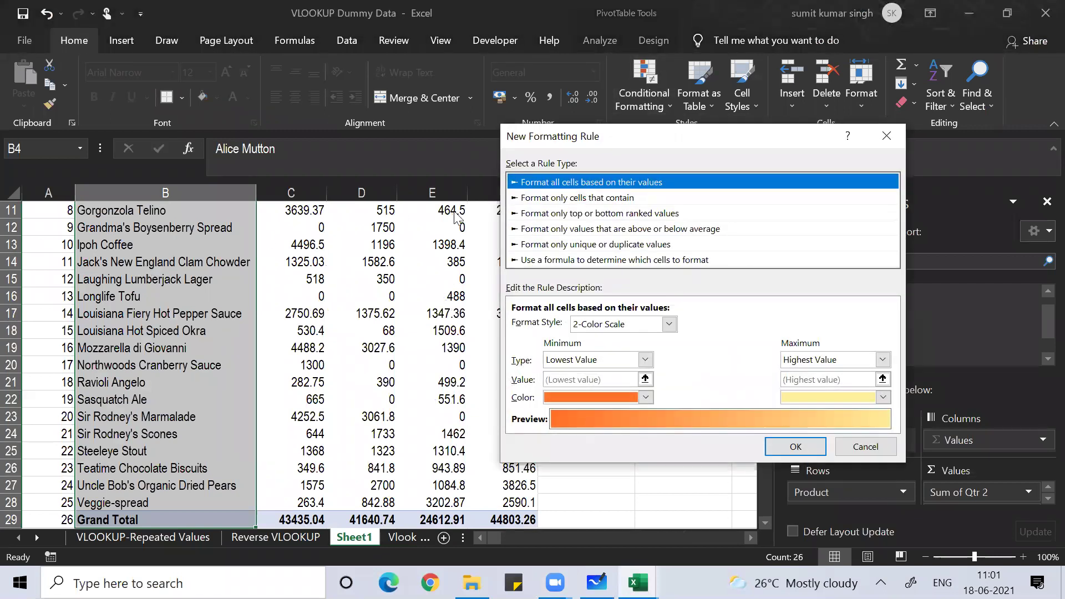
{"action": "left_click", "coordinate": [567, 261]}
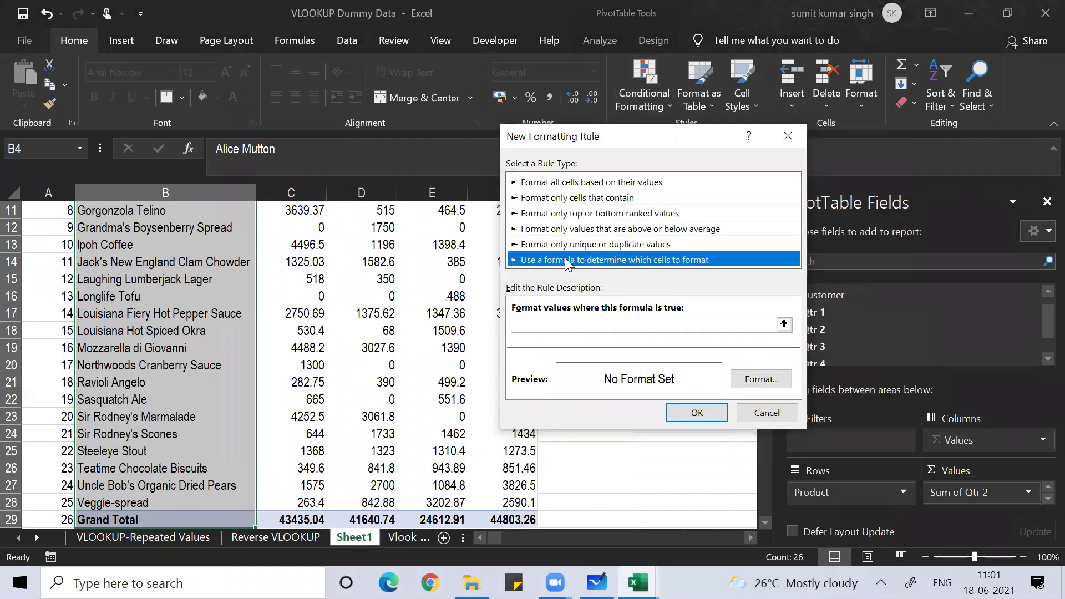
{"action": "left_click", "coordinate": [557, 323]}
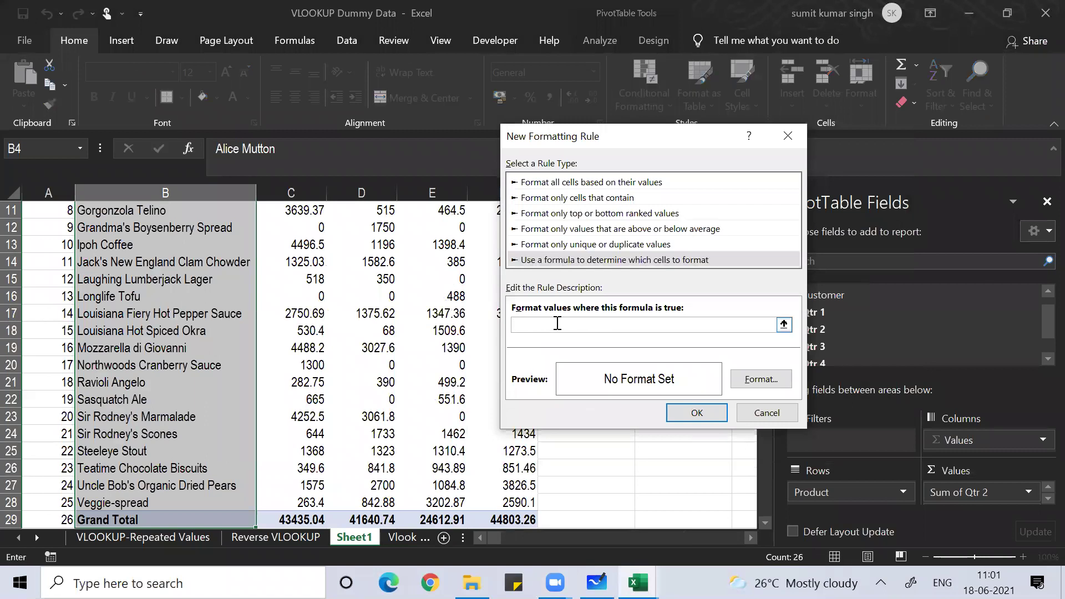
{"action": "type", "text": "="}
{"action": "left_click", "coordinate": [157, 256]}
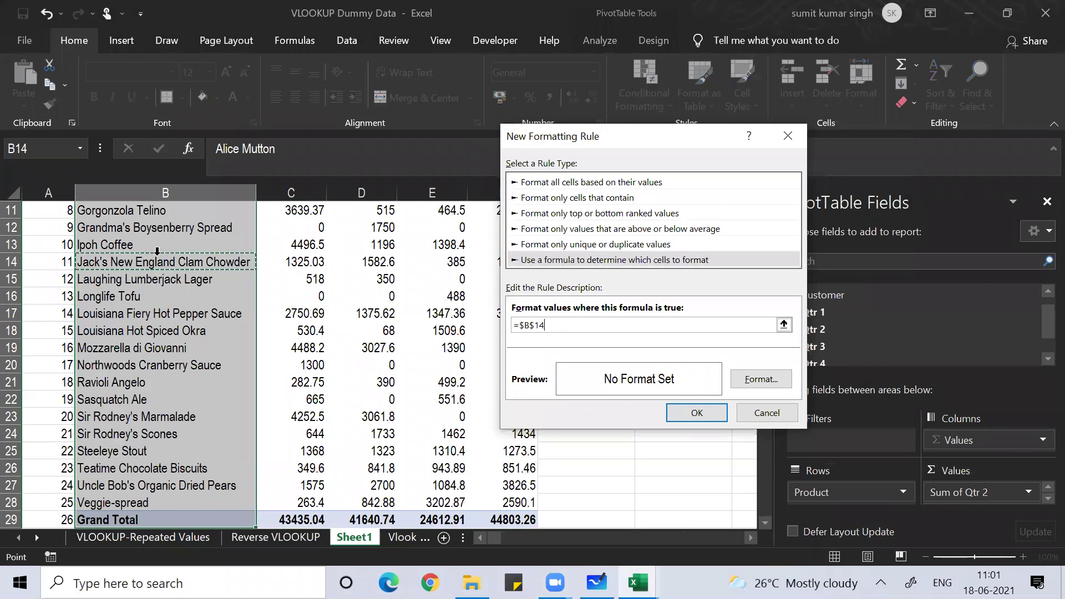
{"action": "scroll", "coordinate": [157, 251], "scroll_direction": "up", "scroll_amount": 3}
{"action": "left_click", "coordinate": [157, 227]}
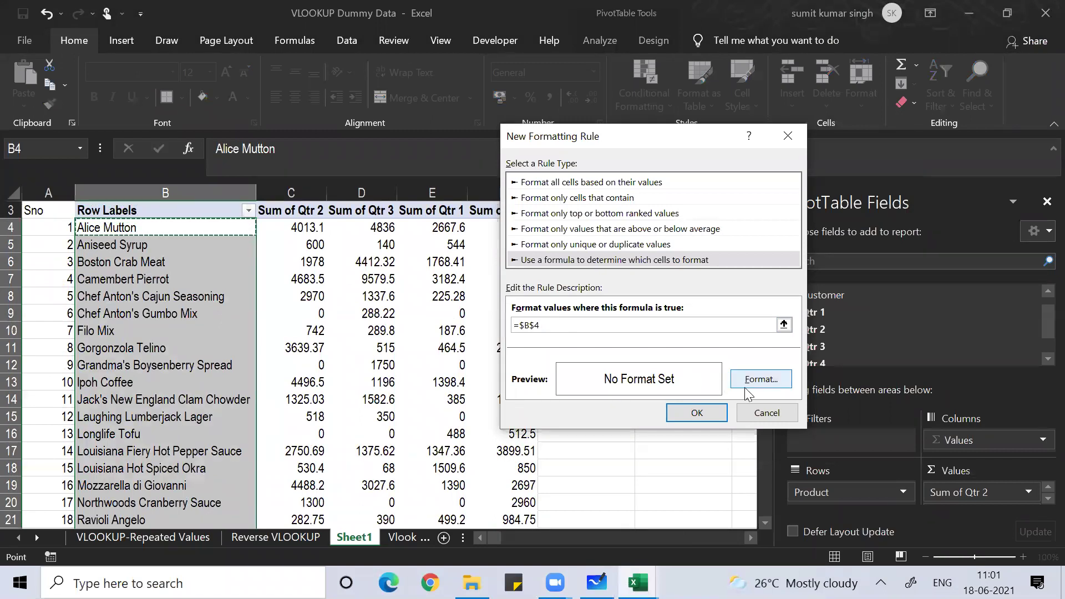
{"action": "left_click", "coordinate": [766, 413]}
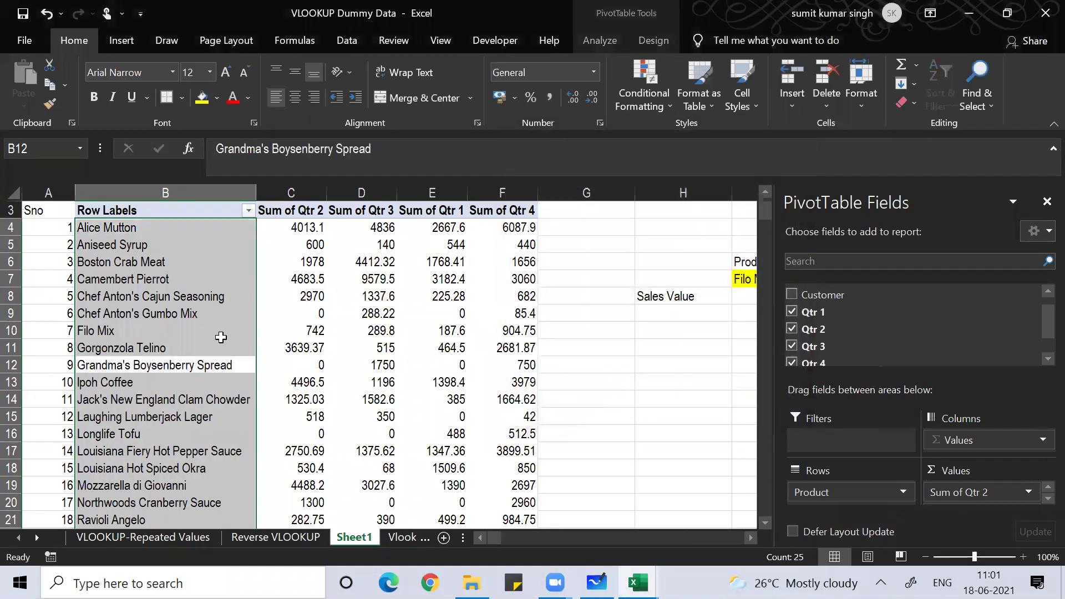
Reselect the product names and begin a new formula rule reading =$B4=
{"action": "left_click_drag", "start_coordinate": [127, 228], "coordinate": [127, 245]}
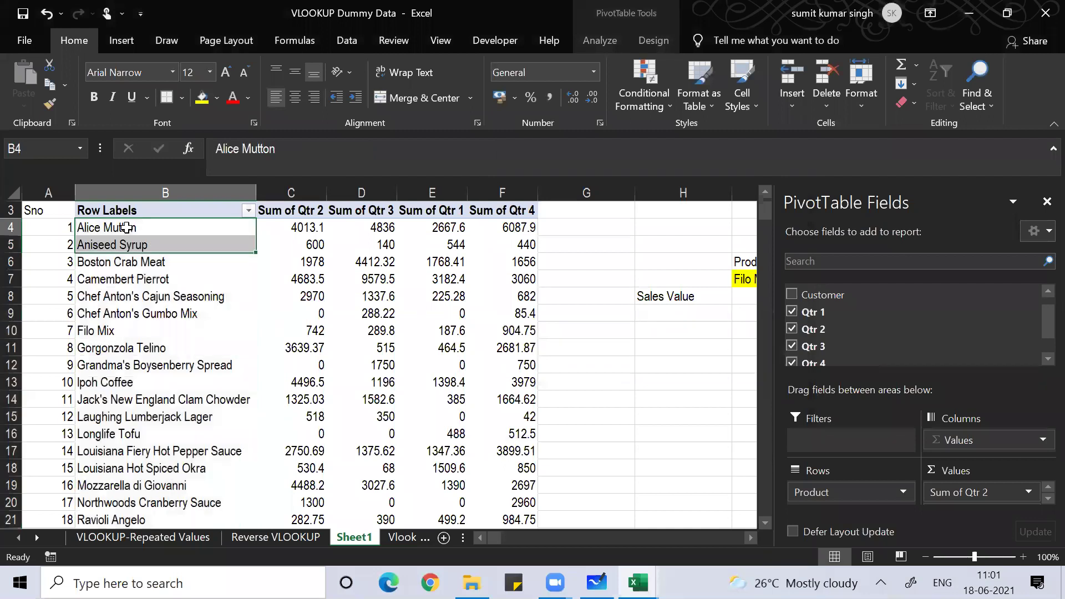
{"action": "left_click", "coordinate": [128, 227]}
{"action": "key", "text": "ctrl+shift+Down"}
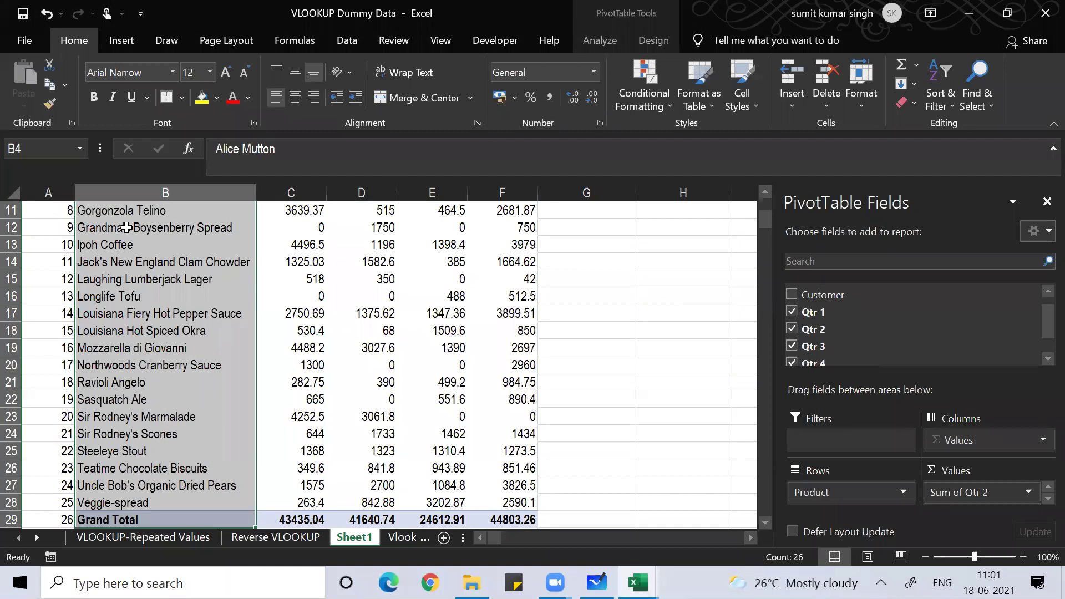
{"action": "key", "text": "alt"}
{"action": "key", "text": "h"}
{"action": "key", "text": "l"}
{"action": "key", "text": "n"}
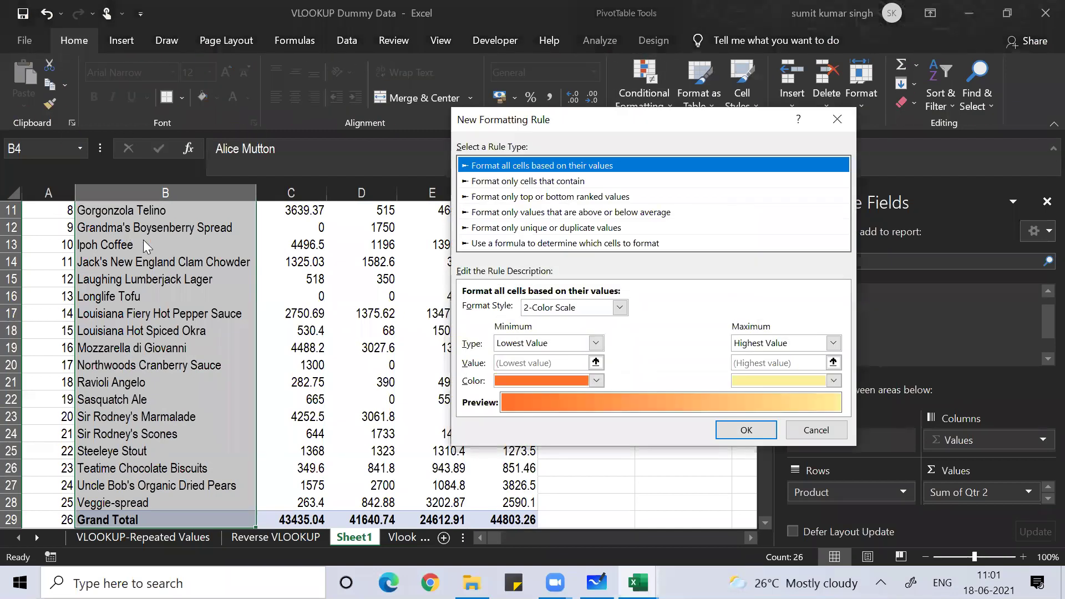
{"action": "left_click", "coordinate": [488, 243]}
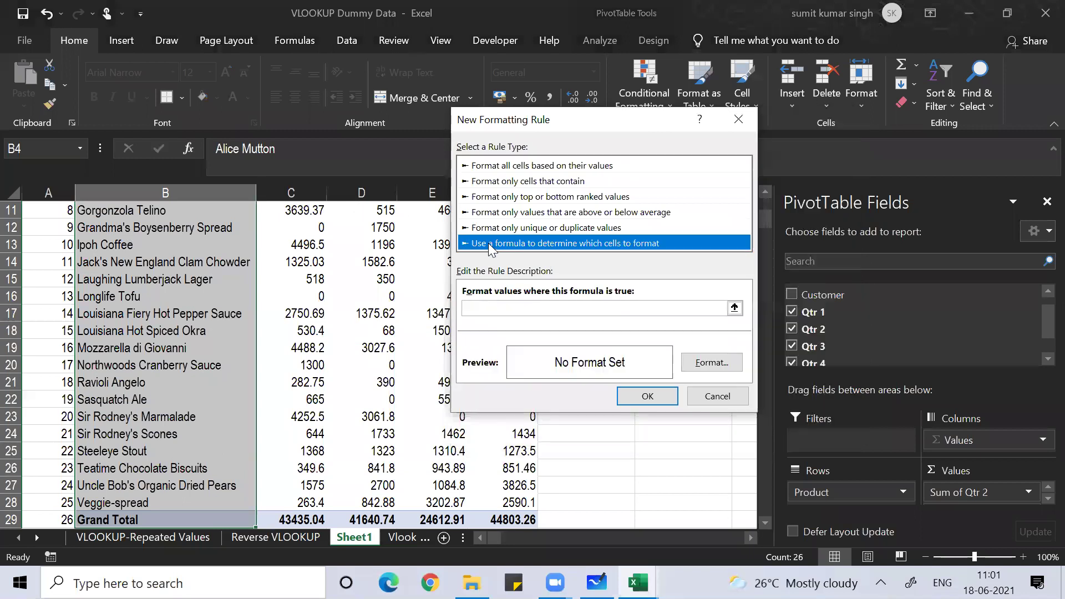
{"action": "left_click", "coordinate": [484, 310]}
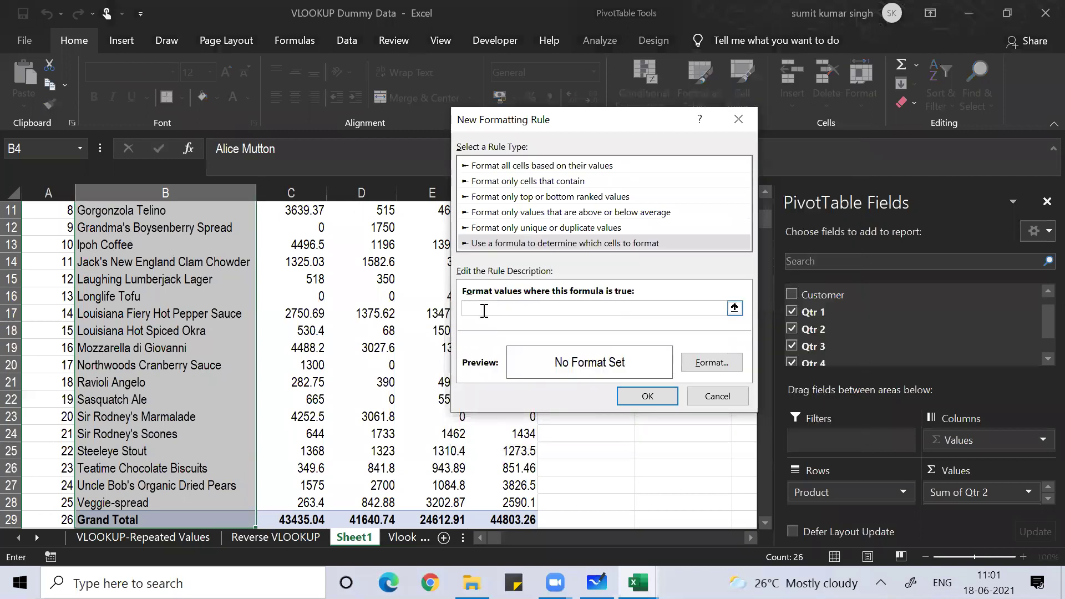
{"action": "type", "text": "="}
{"action": "left_click", "coordinate": [186, 297]}
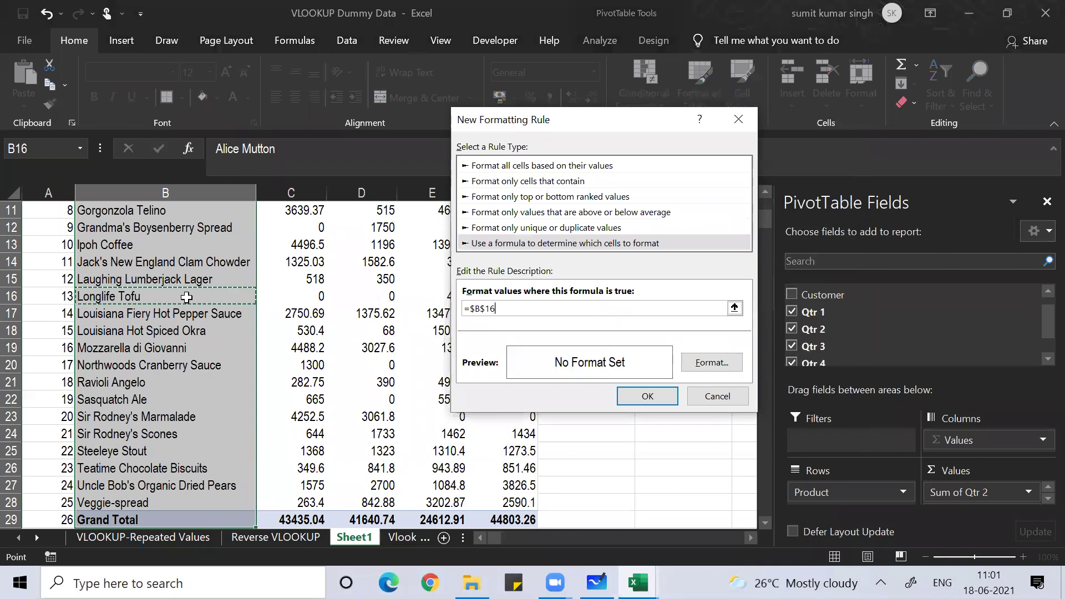
{"action": "key", "text": "Up"}
{"action": "key", "text": "Up"}
{"action": "key", "text": "Up"}
{"action": "key", "text": "Up"}
{"action": "key", "text": "Up"}
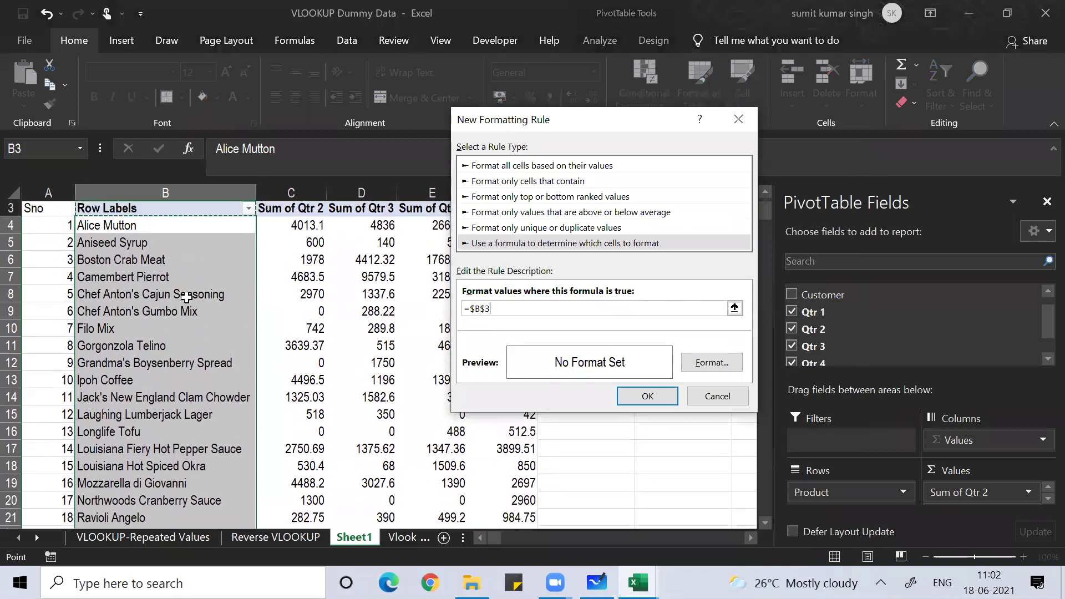
{"action": "key", "text": "Up"}
{"action": "key", "text": "Down"}
{"action": "key", "text": "Down"}
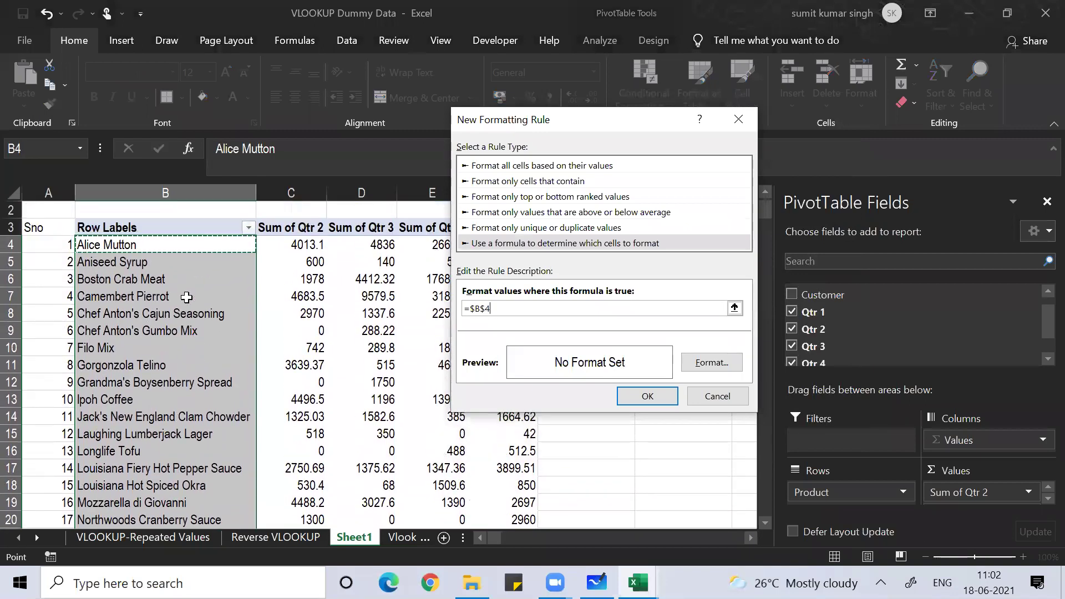
{"action": "key", "text": "BackSpace"}
{"action": "key", "text": "BackSpace"}
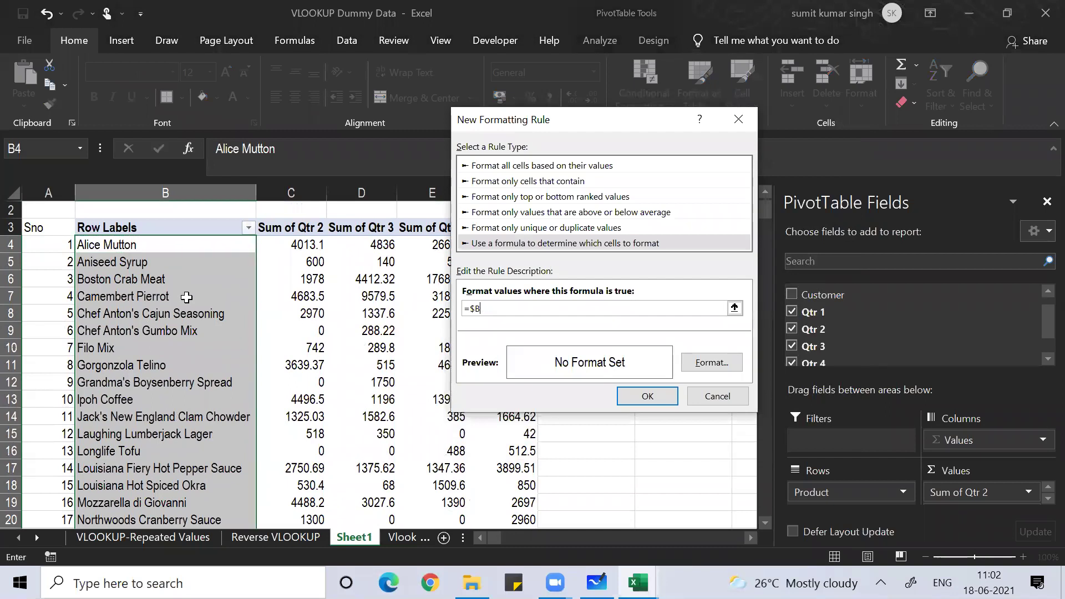
{"action": "type", "text": "4="}
Complete the rule as =$B4=$I$7 with a light green fill and apply it
{"action": "left_click_drag", "start_coordinate": [609, 125], "coordinate": [296, 131]}
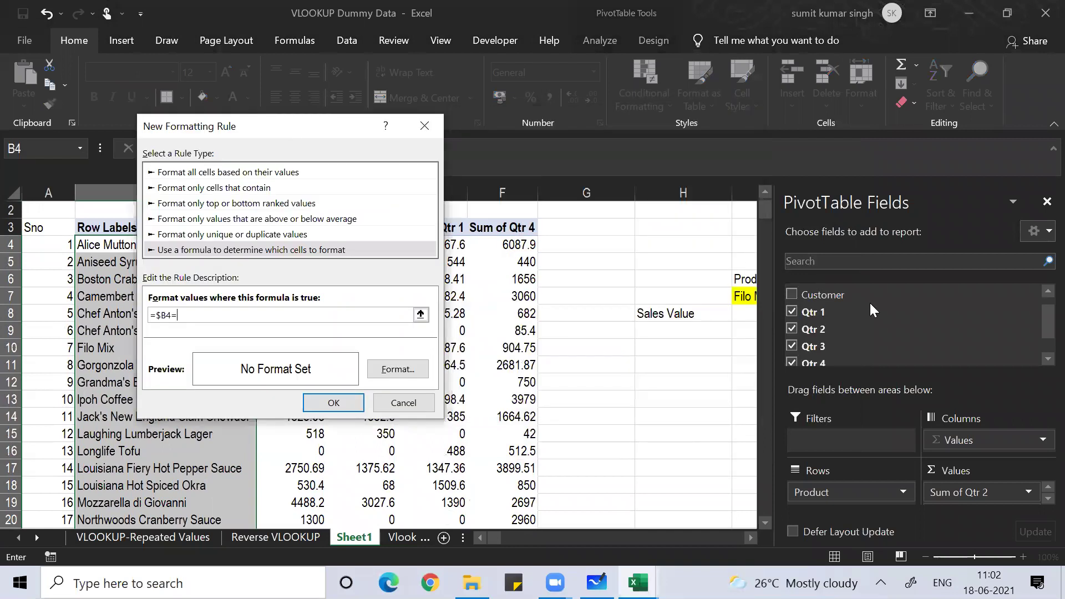
{"action": "left_click", "coordinate": [743, 296]}
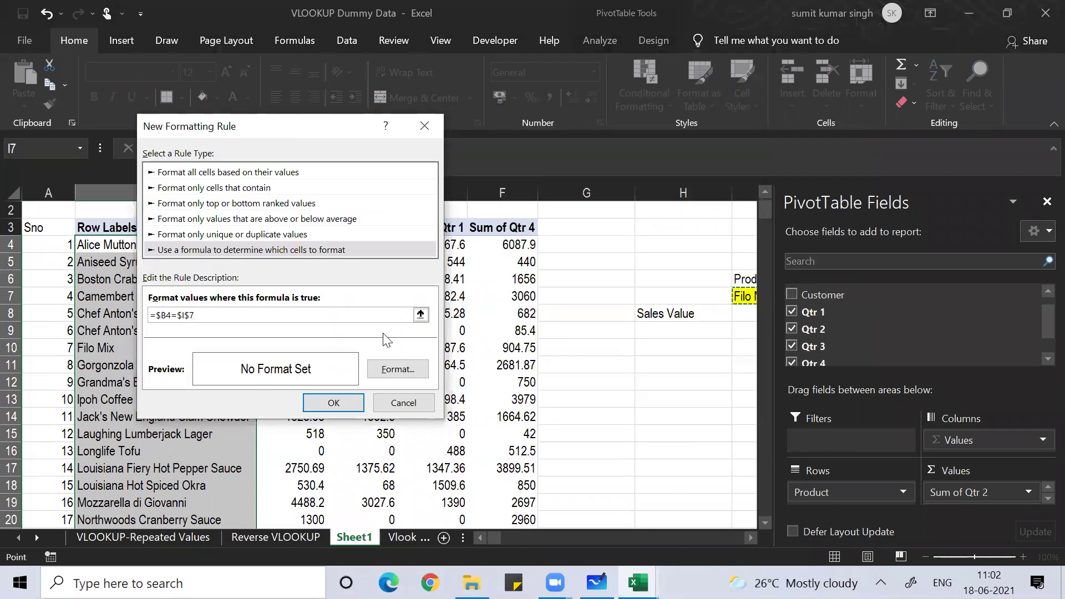
{"action": "left_click", "coordinate": [410, 373]}
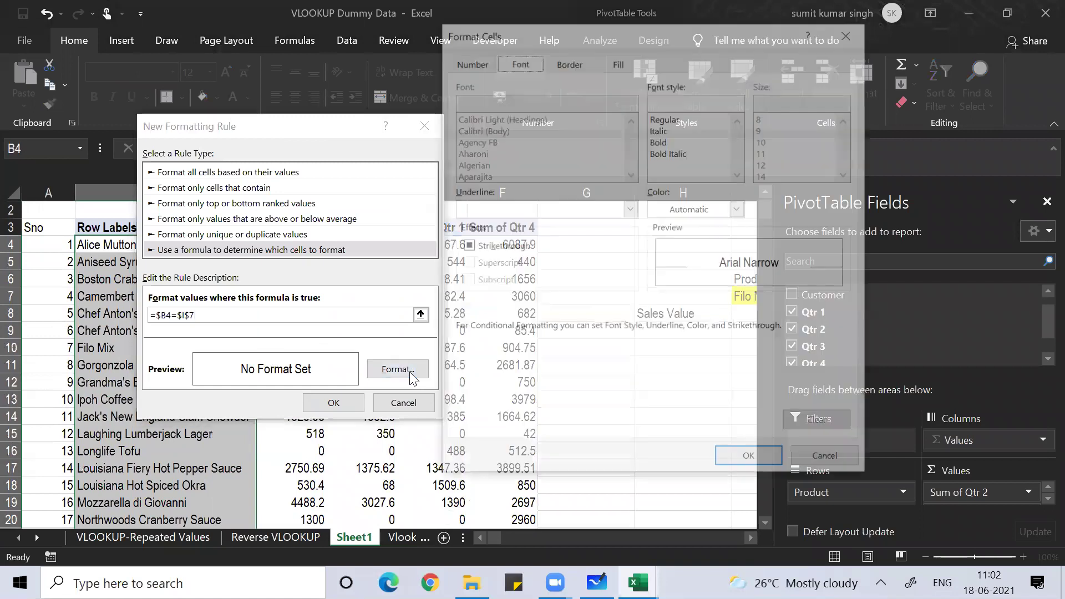
{"action": "left_click", "coordinate": [618, 61]}
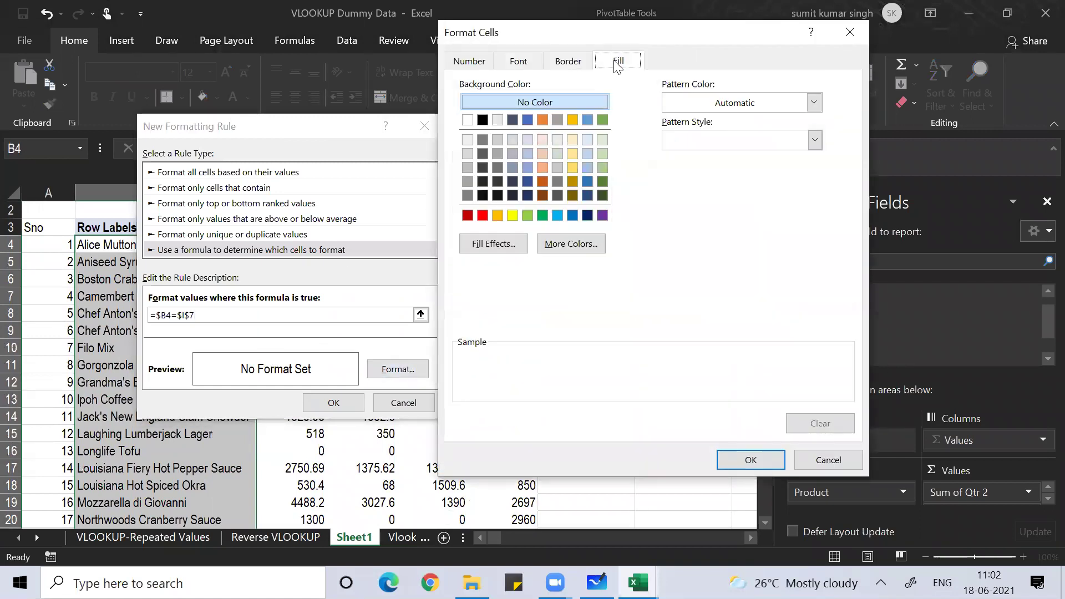
{"action": "left_click", "coordinate": [527, 215]}
{"action": "left_click", "coordinate": [750, 459]}
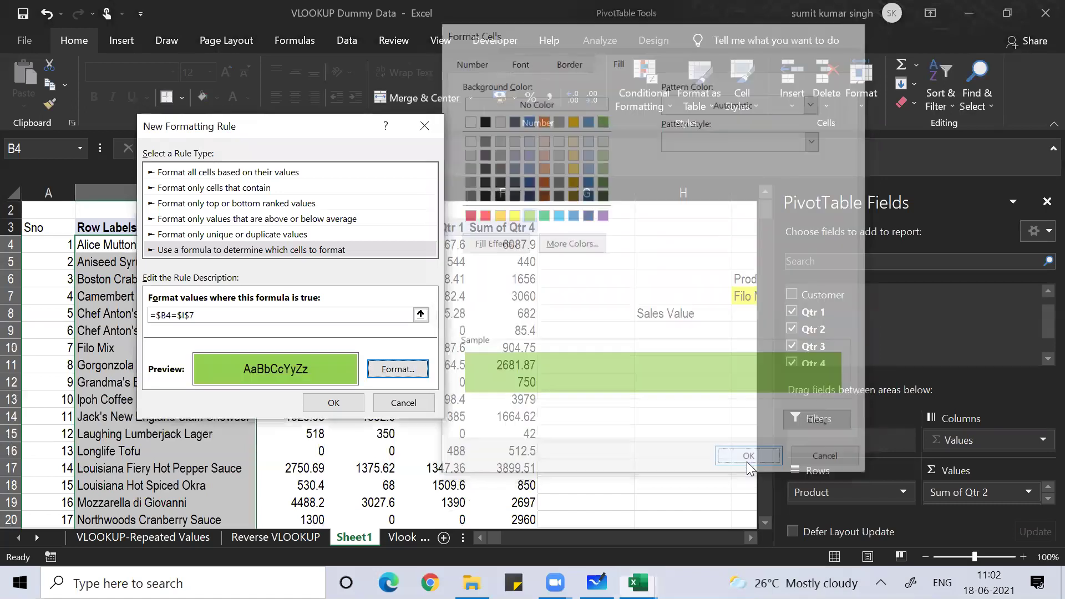
{"action": "left_click", "coordinate": [334, 402]}
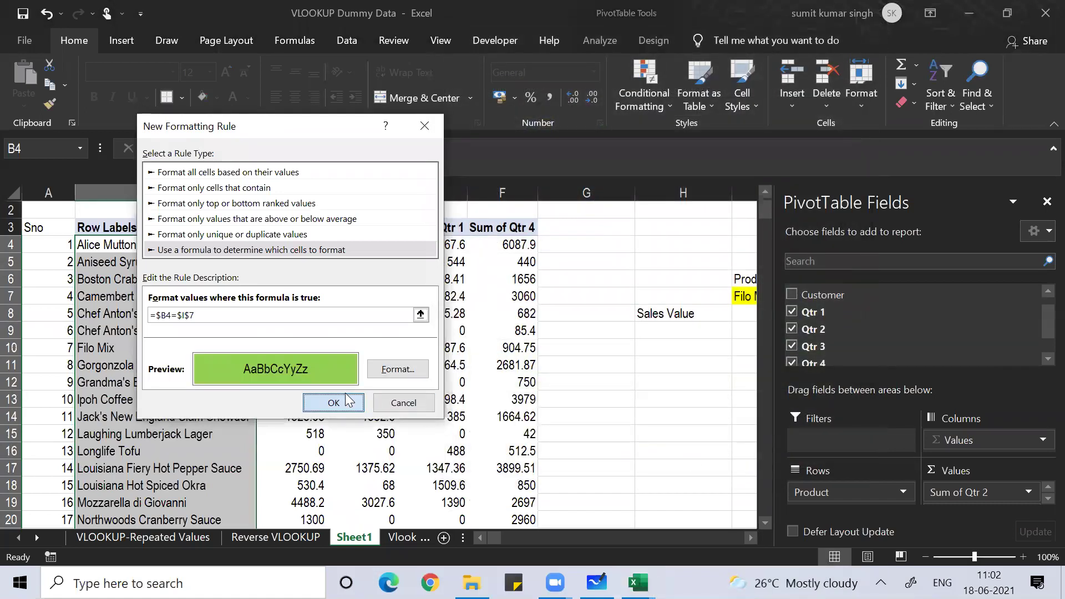
{"action": "left_click", "coordinate": [717, 367]}
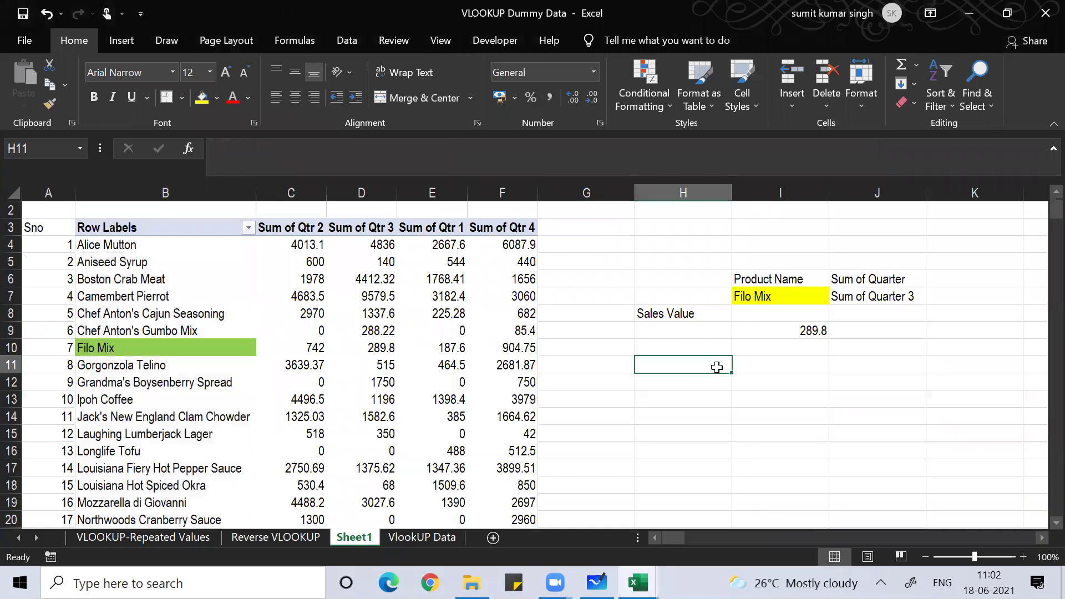
{"action": "key", "text": "Right"}
{"action": "key", "text": "Up"}
{"action": "key", "text": "Up"}
{"action": "key", "text": "Up"}
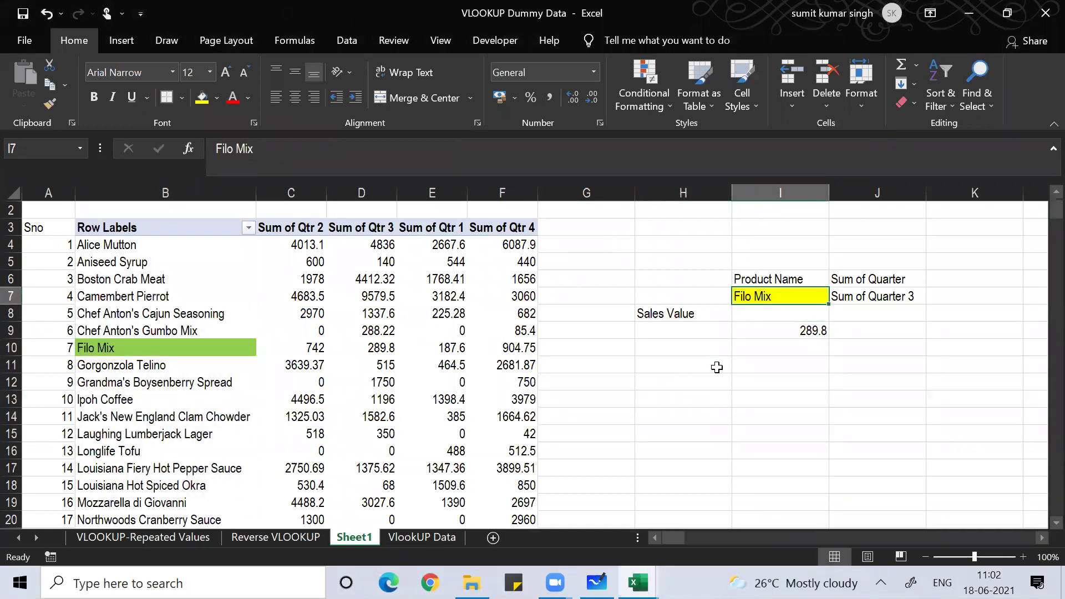
{"action": "type", "text": "Camembert Pierrot"}
{"action": "key", "text": "Return"}
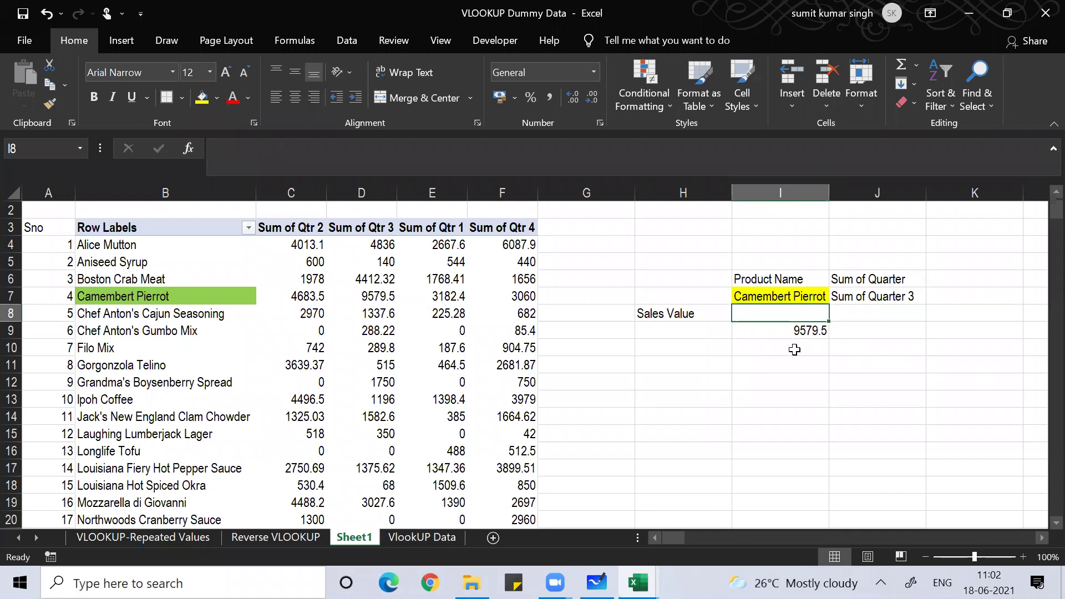
{"action": "key", "text": "Right"}
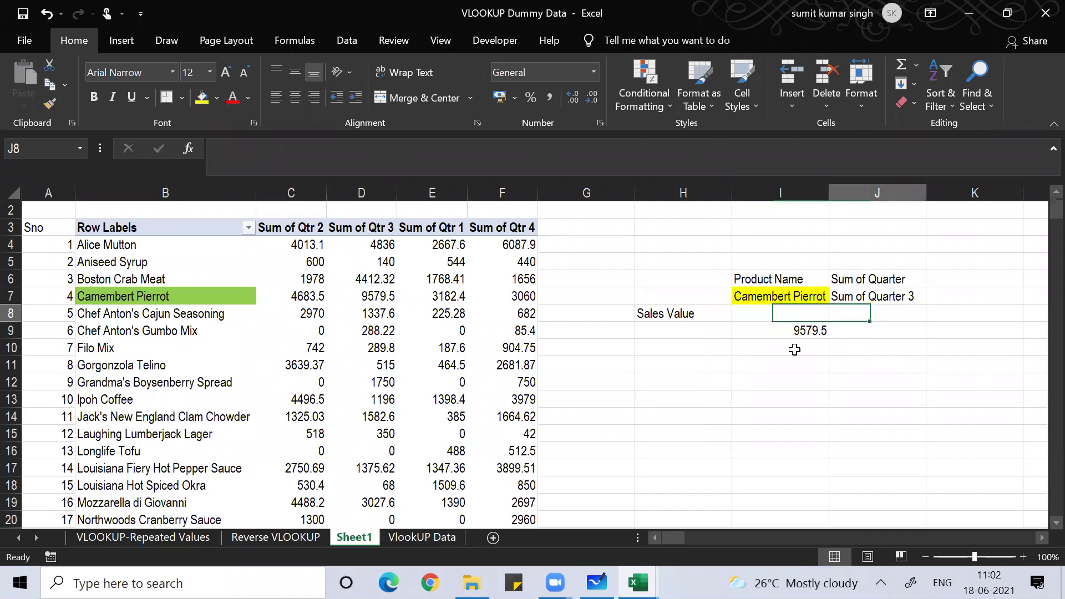
{"action": "key", "text": "Left"}
{"action": "key", "text": "Up"}
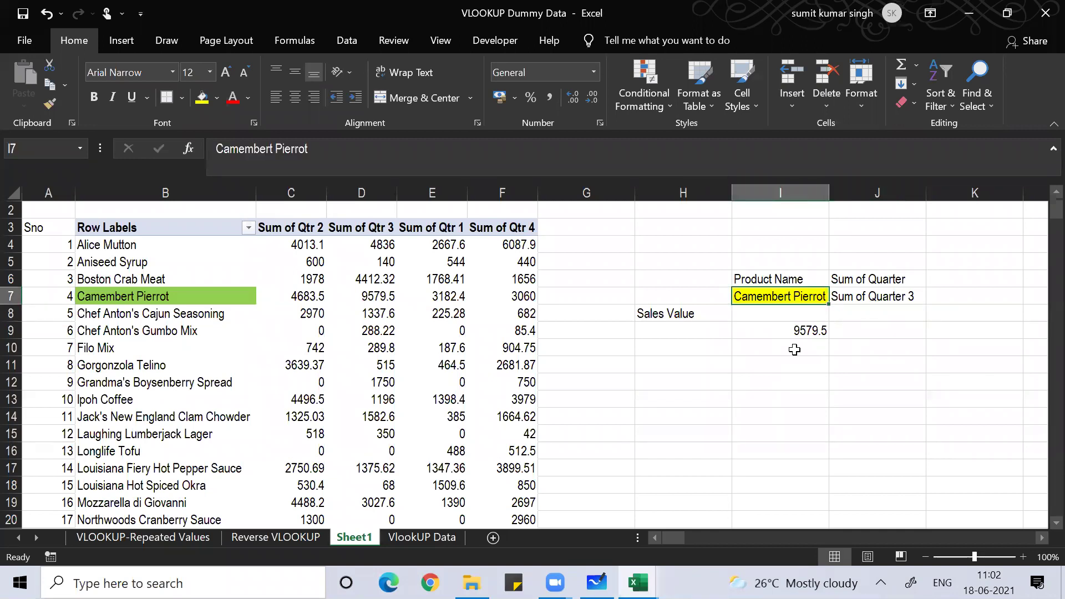
{"action": "key", "text": "Right"}
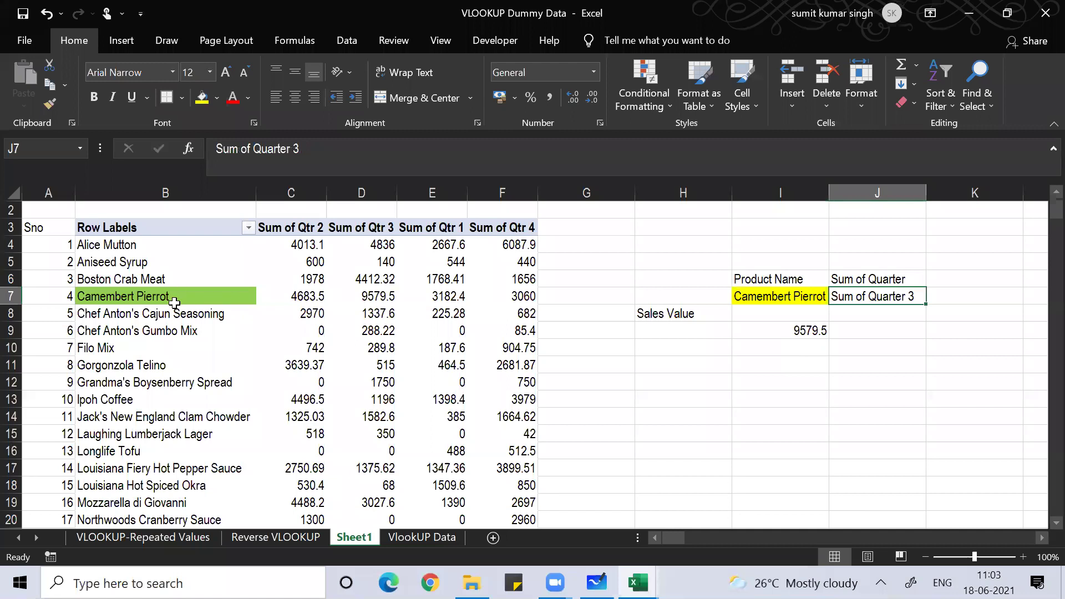
{"action": "left_click", "coordinate": [175, 302]}
{"action": "key", "text": "Right"}
{"action": "key", "text": "Right"}
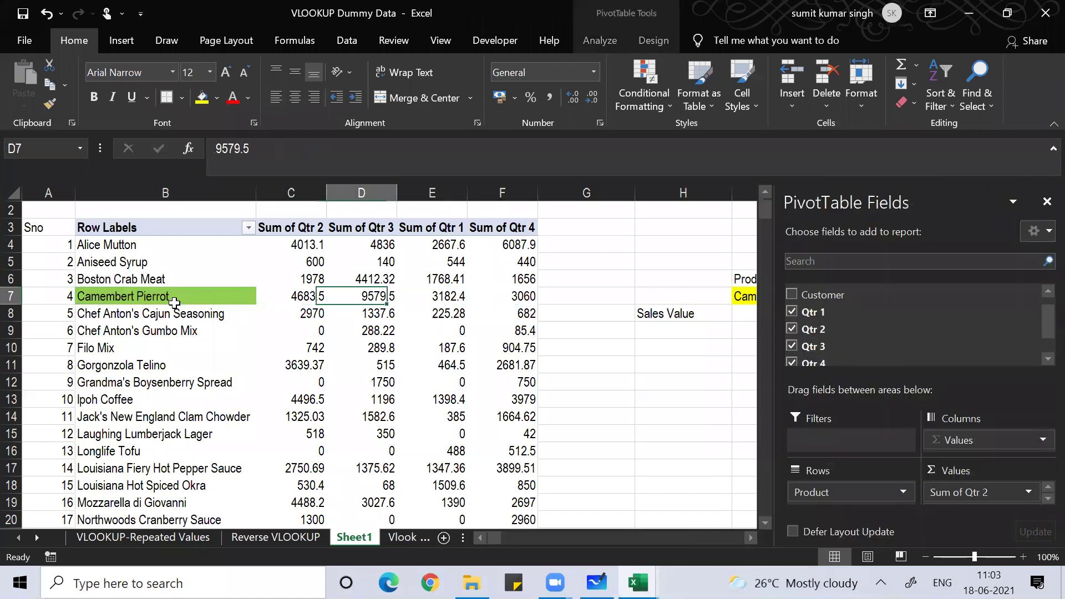
{"action": "key", "text": "Right"}
{"action": "key", "text": "Left"}
{"action": "key", "text": "Right"}
{"action": "key", "text": "Right"}
{"action": "key", "text": "Right"}
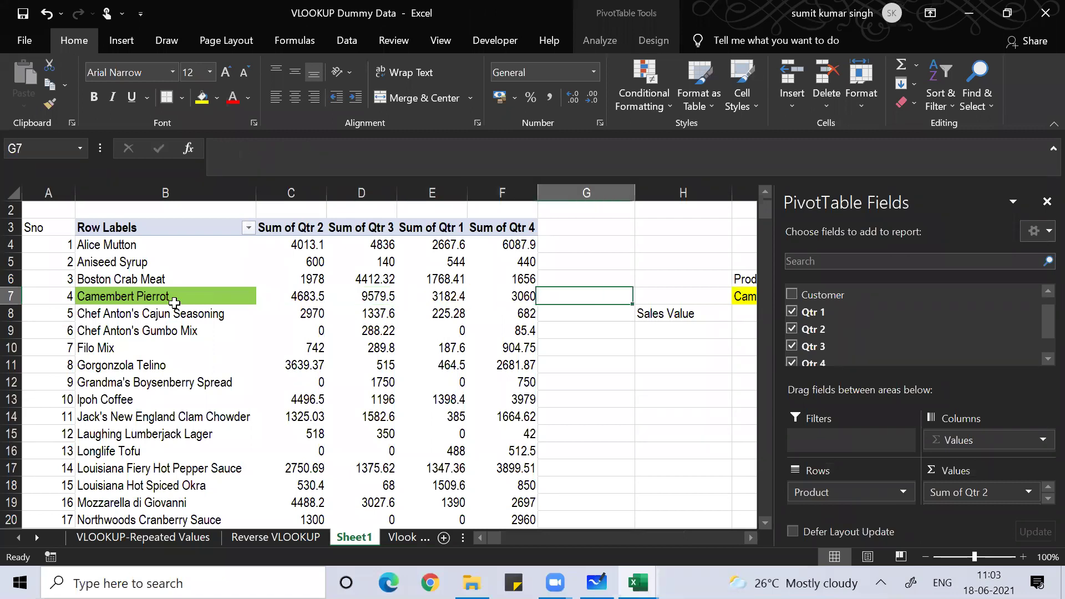
{"action": "key", "text": "Right"}
{"action": "key", "text": "Right"}
{"action": "key", "text": "Right"}
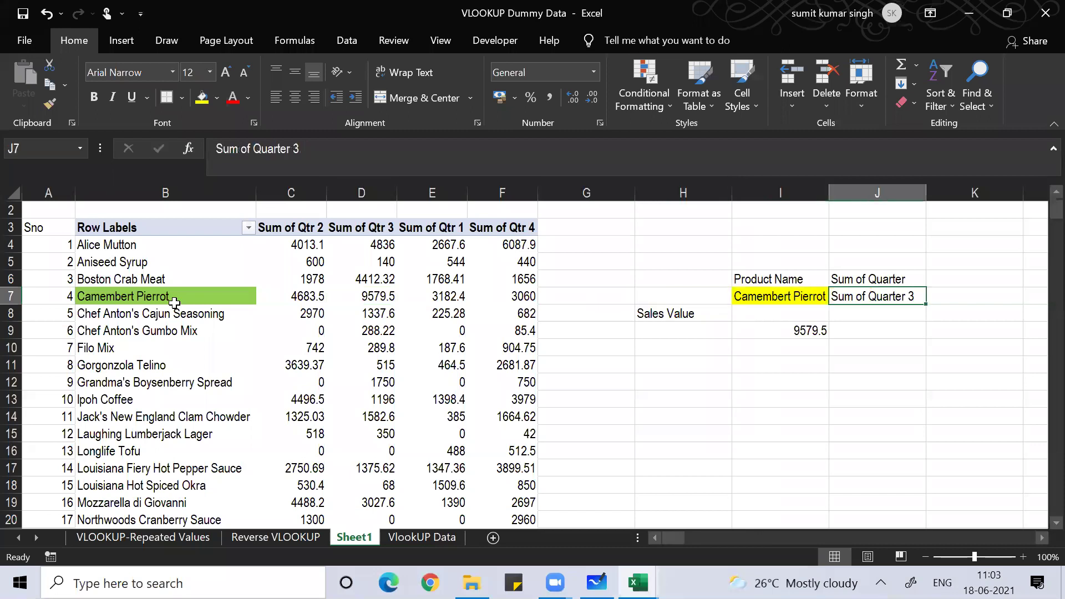
Change the J7 label from Sum of Quarter 3 to Sum of Quarter 1
{"action": "left_click", "coordinate": [319, 148]}
{"action": "key", "text": "BackSpace"}
{"action": "type", "text": "1"}
{"action": "key", "text": "Return"}
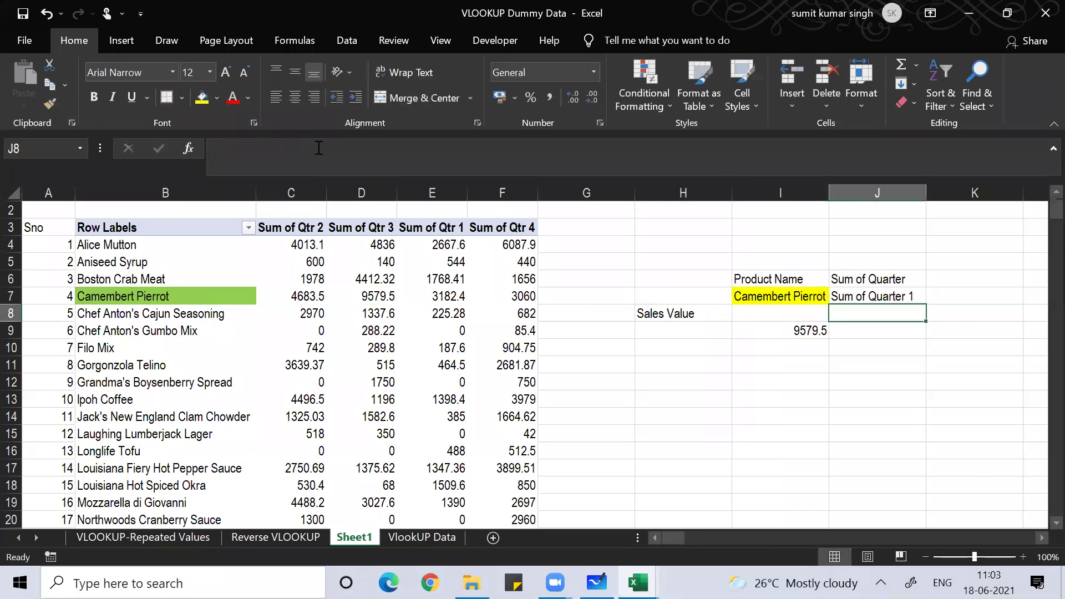
Edit I9 to =VLOOKUP(I7,B3:F29,4,0), returning 3182.4
{"action": "left_click", "coordinate": [797, 331]}
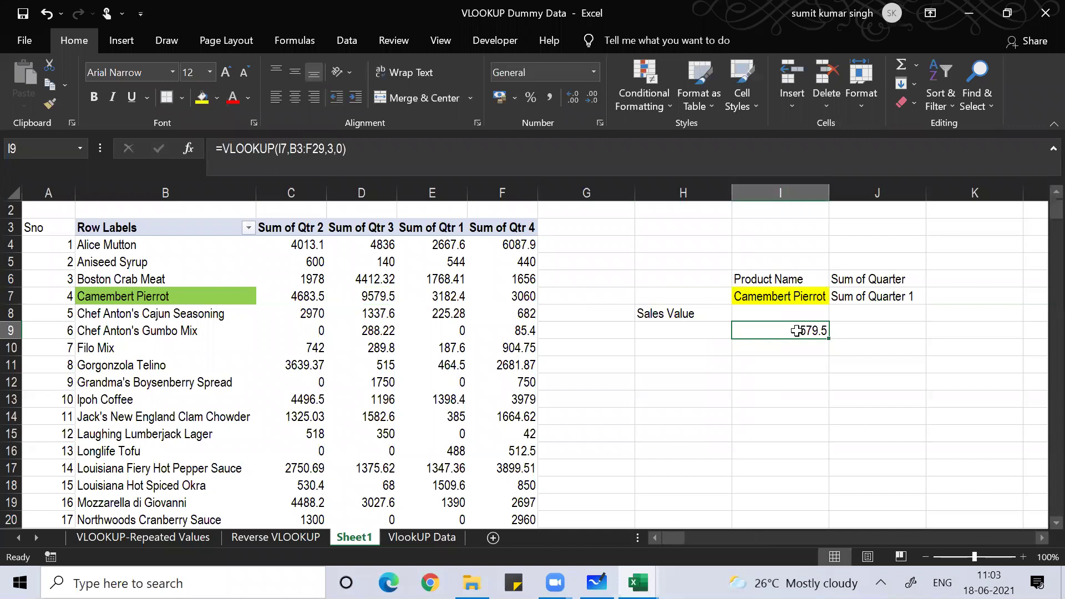
{"action": "key", "text": "F2"}
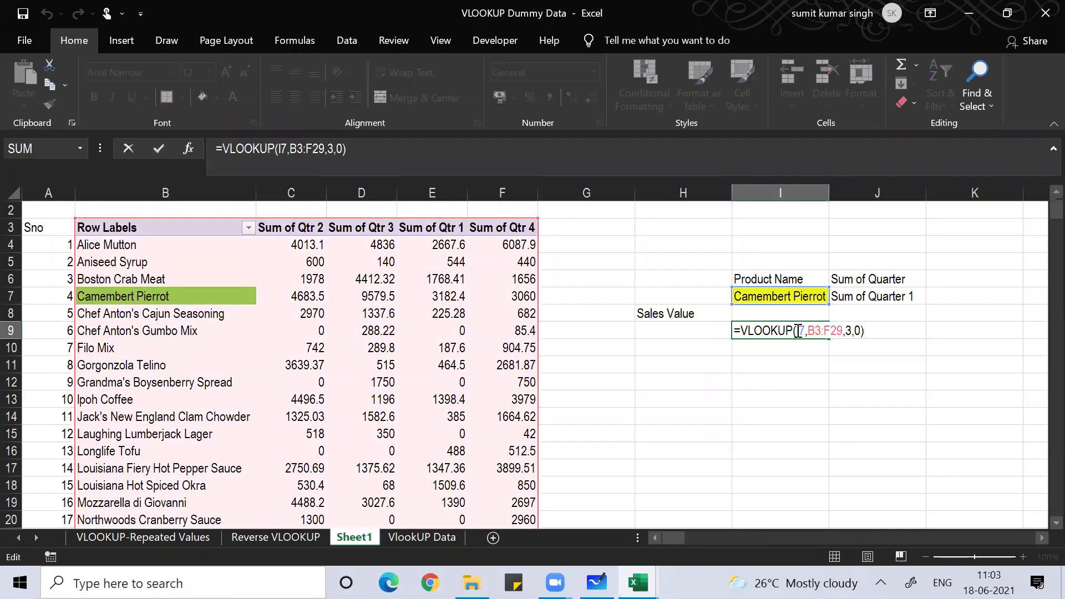
{"action": "type", "text": "\\"}
{"action": "key", "text": "BackSpace"}
{"action": "key", "text": "BackSpace"}
{"action": "key", "text": "BackSpace"}
{"action": "key", "text": "BackSpace"}
{"action": "key", "text": "BackSpace"}
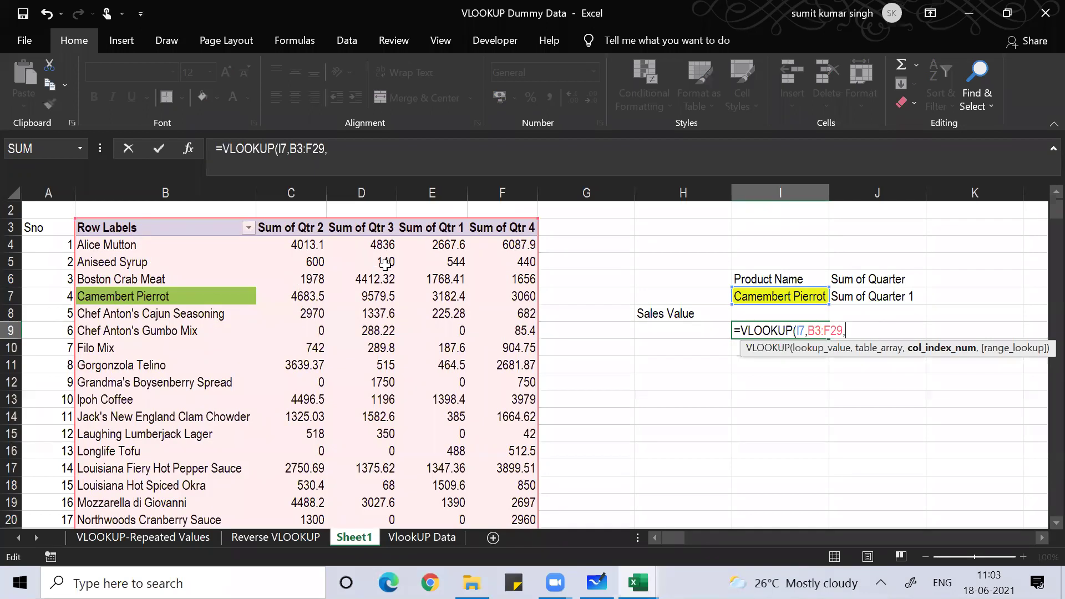
{"action": "type", "text": "4,0)"}
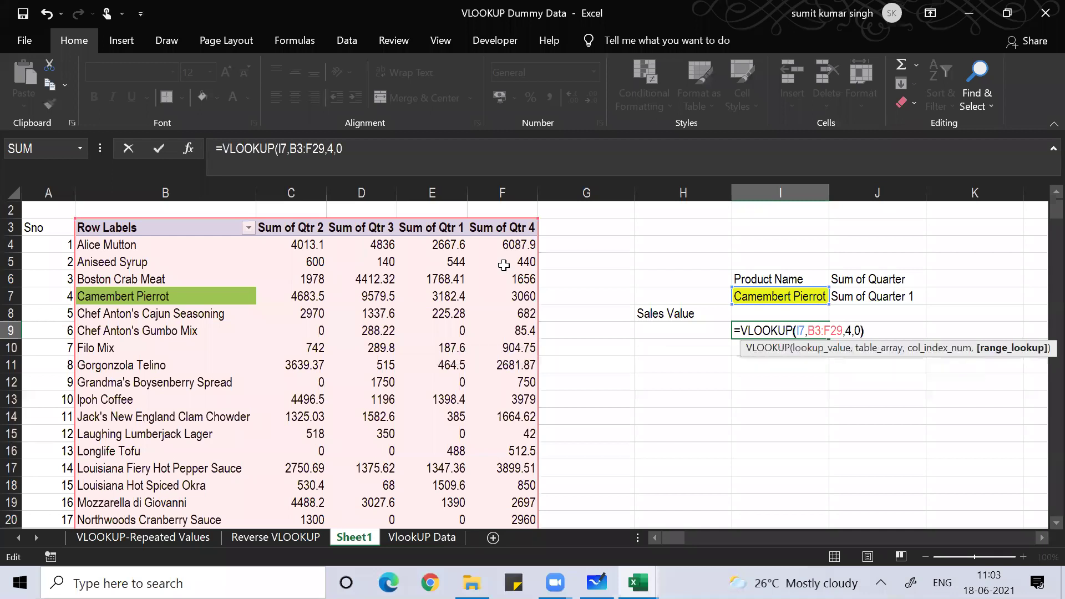
{"action": "key", "text": "Return"}
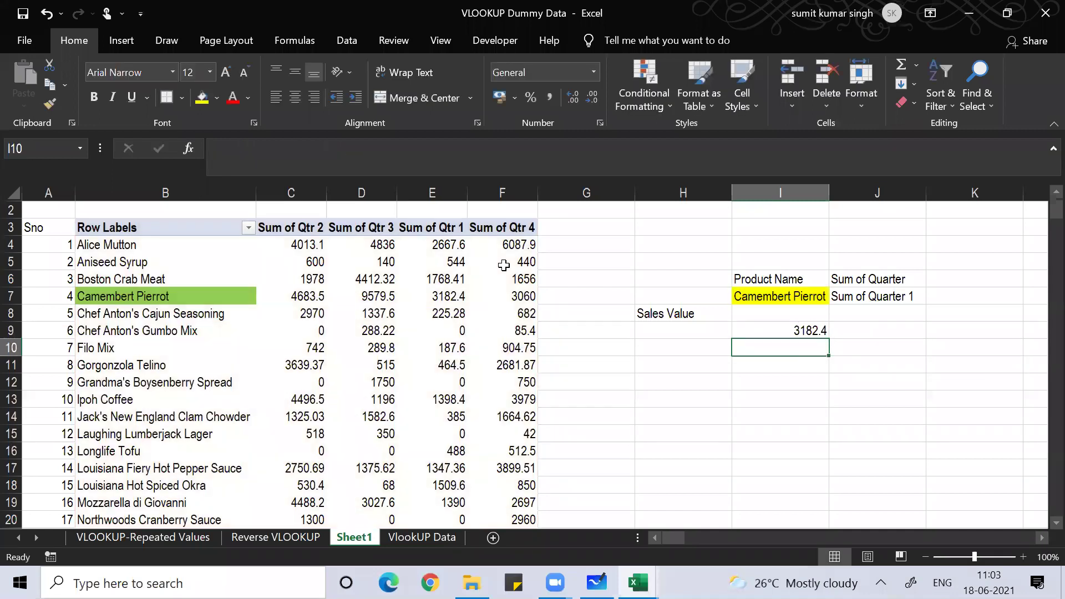
{"action": "key", "text": "Up"}
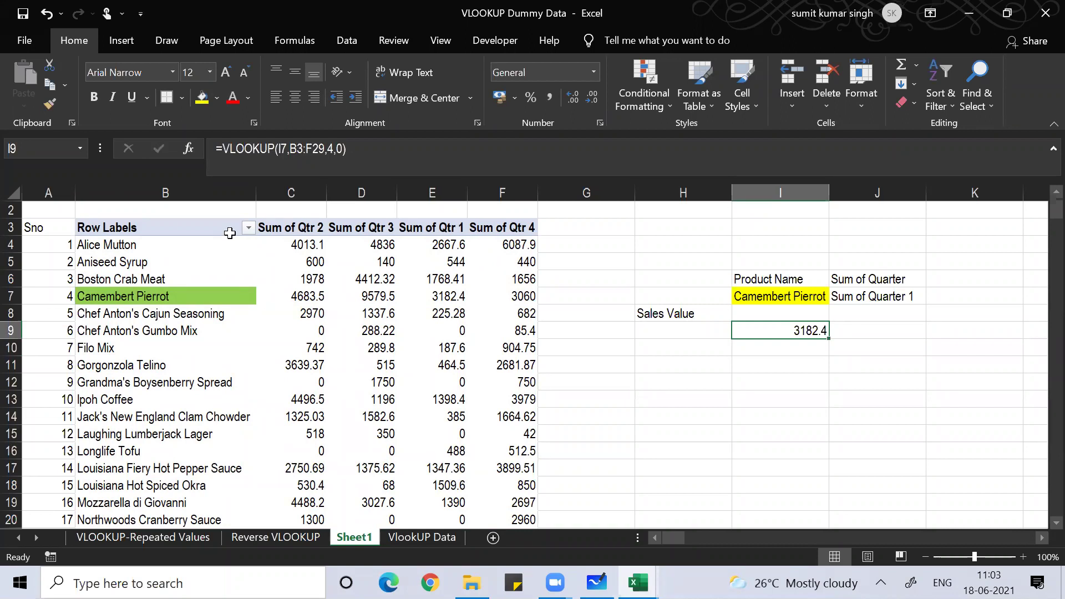
Check Camembert Pierrot's Qtr 1 value of 3182.4 along row 7 of the pivot
{"action": "left_click", "coordinate": [109, 299]}
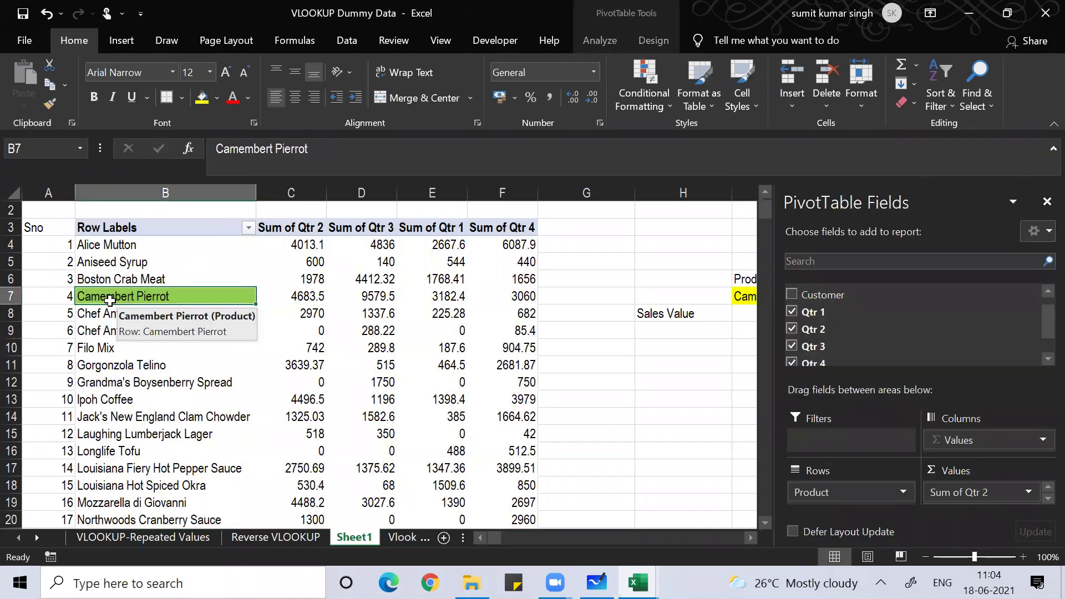
{"action": "key", "text": "Right"}
{"action": "key", "text": "Right"}
{"action": "key", "text": "Right"}
{"action": "key", "text": "Right"}
{"action": "key", "text": "Right"}
{"action": "key", "text": "Right"}
{"action": "key", "text": "Right"}
{"action": "key", "text": "Right"}
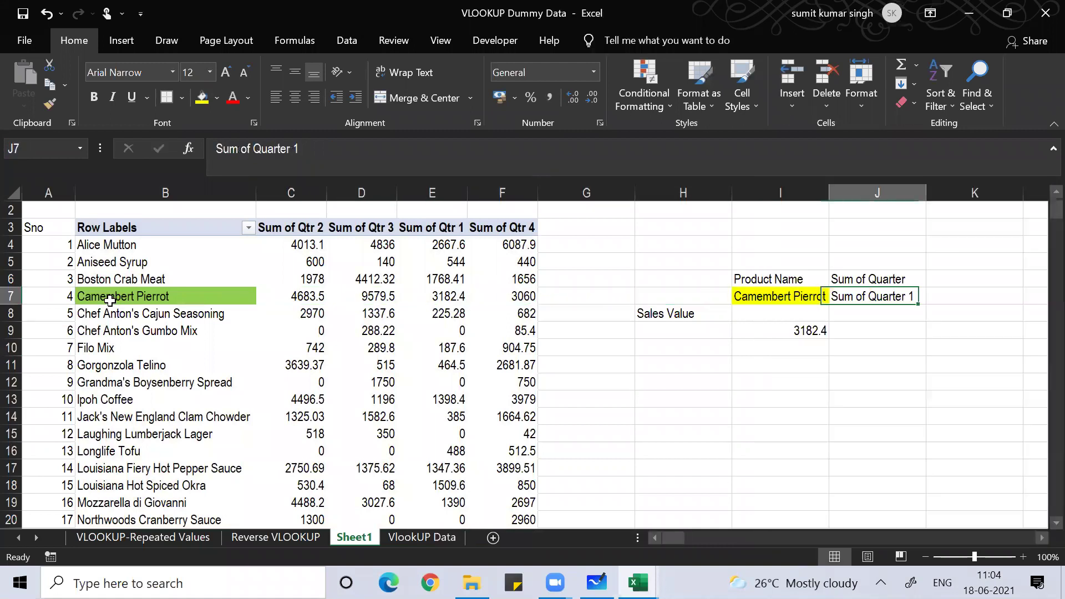
{"action": "key", "text": "Left"}
{"action": "key", "text": "Left"}
{"action": "key", "text": "Left"}
{"action": "key", "text": "Left"}
{"action": "key", "text": "Left"}
{"action": "key", "text": "Left"}
{"action": "key", "text": "Left"}
{"action": "key", "text": "Left"}
{"action": "key", "text": "Right"}
{"action": "key", "text": "Right"}
{"action": "key", "text": "Right"}
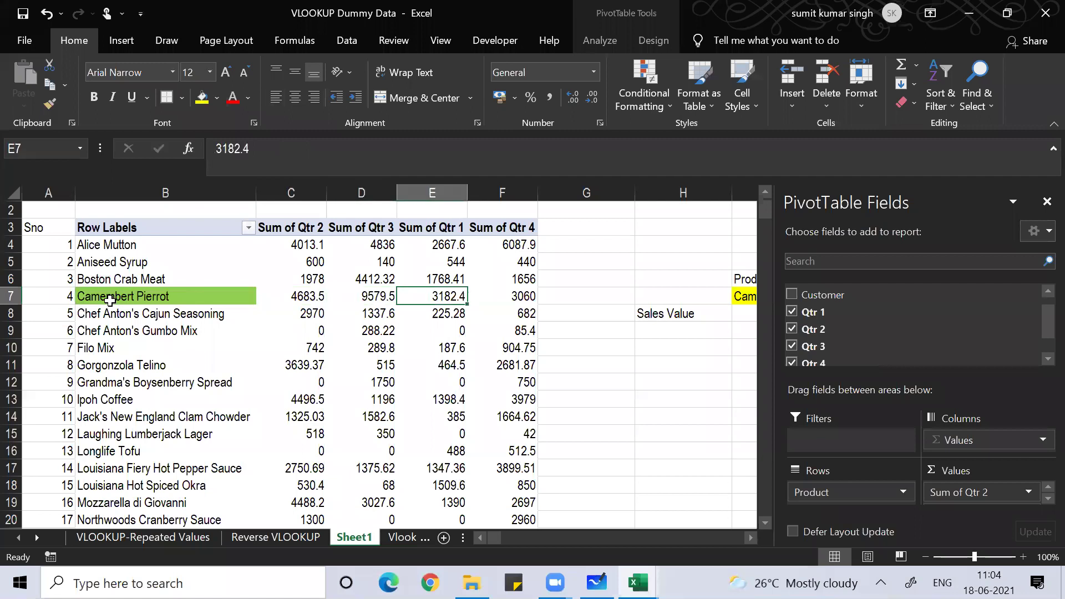
{"action": "key", "text": "Right"}
{"action": "key", "text": "Right"}
{"action": "key", "text": "Right"}
{"action": "key", "text": "Right"}
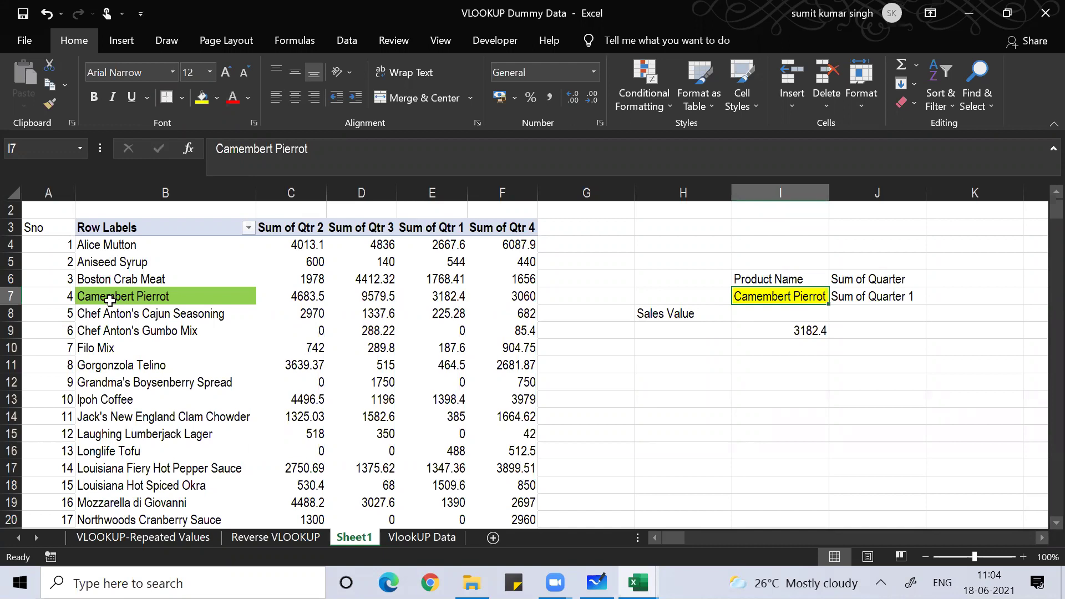
Type the label 'column Number' into cell H5
{"action": "key", "text": "Down"}
{"action": "key", "text": "Left"}
{"action": "key", "text": "Down"}
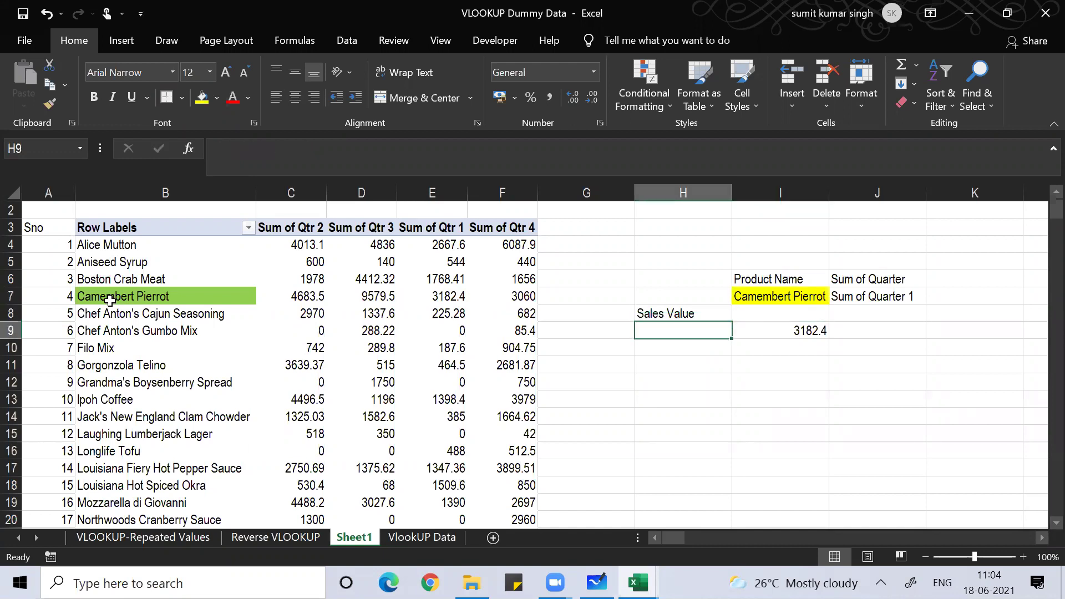
{"action": "key", "text": "Up"}
{"action": "key", "text": "Up"}
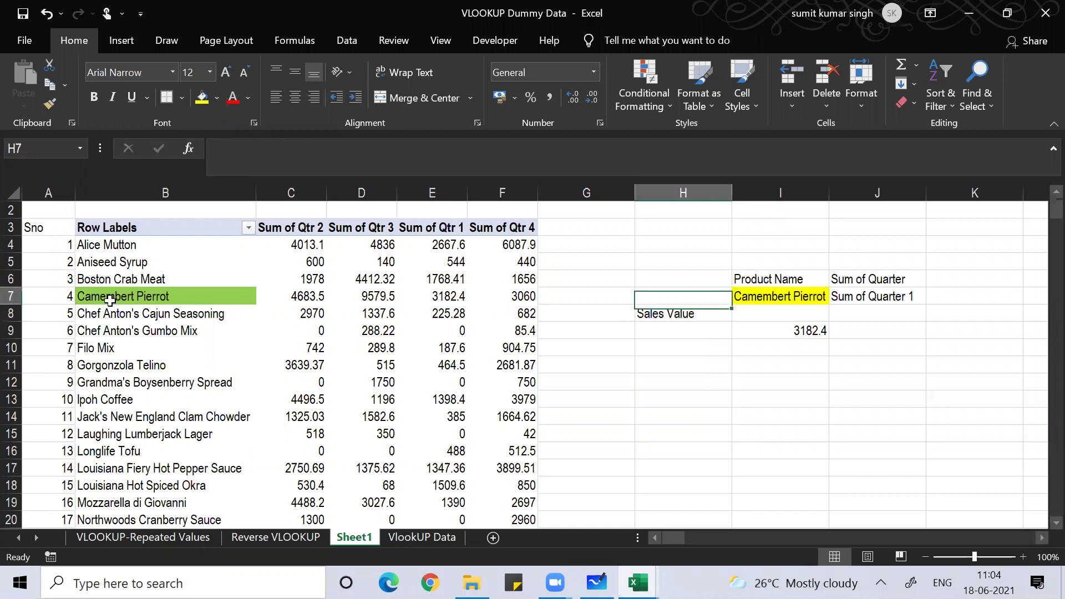
{"action": "key", "text": "Up"}
{"action": "key", "text": "Up"}
{"action": "type", "text": "column Number"}
Enter =MATCH(J7,B3:F3,0) in I5 beside column Number; it returns #N/A
{"action": "key", "text": "Tab"}
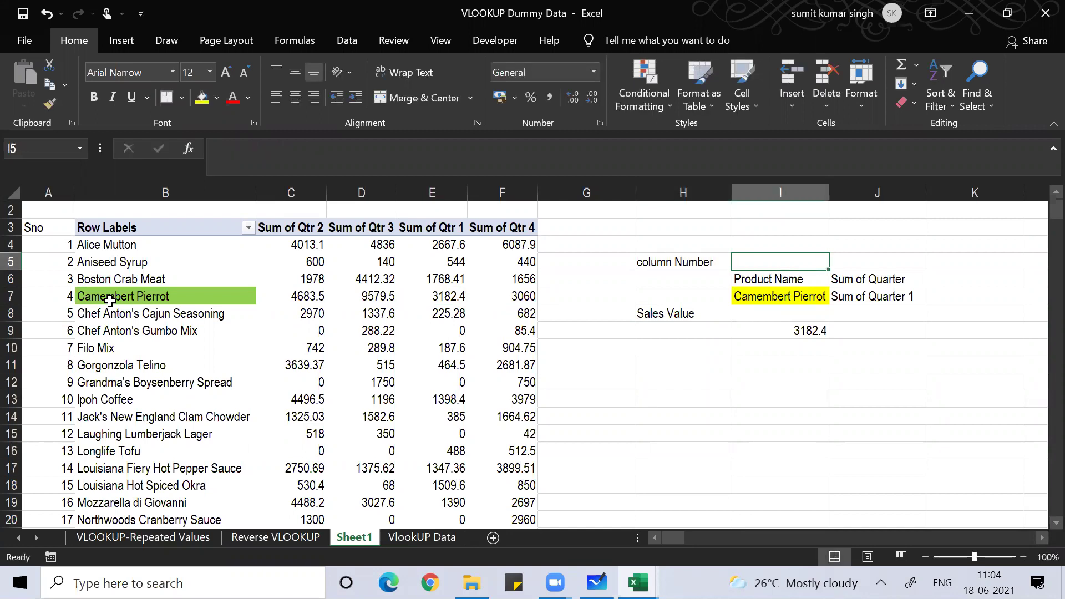
{"action": "type", "text": "="}
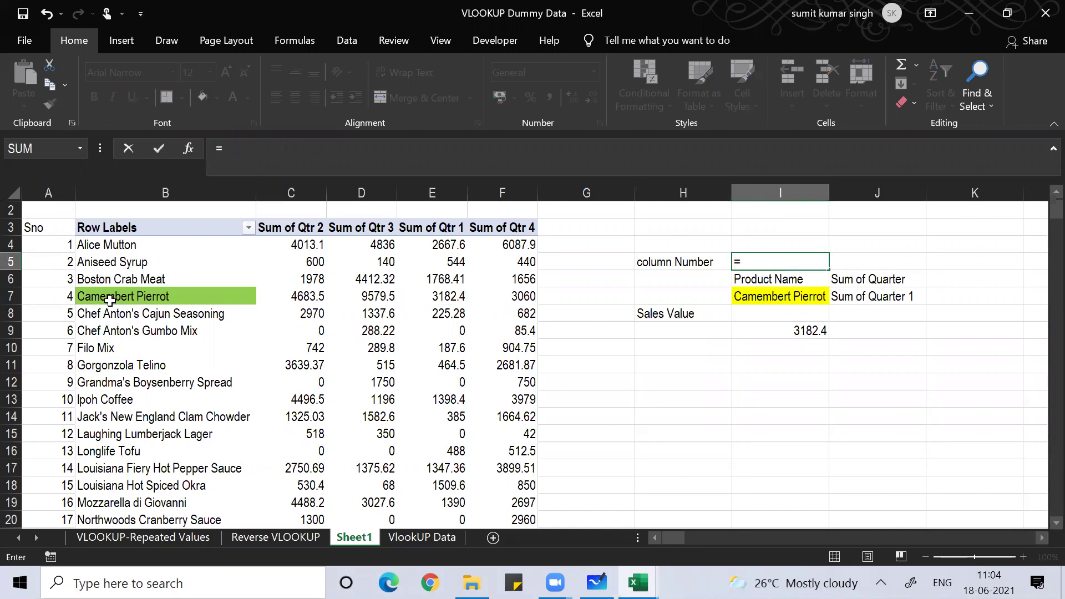
{"action": "type", "text": "matcg"}
{"action": "key", "text": "BackSpace"}
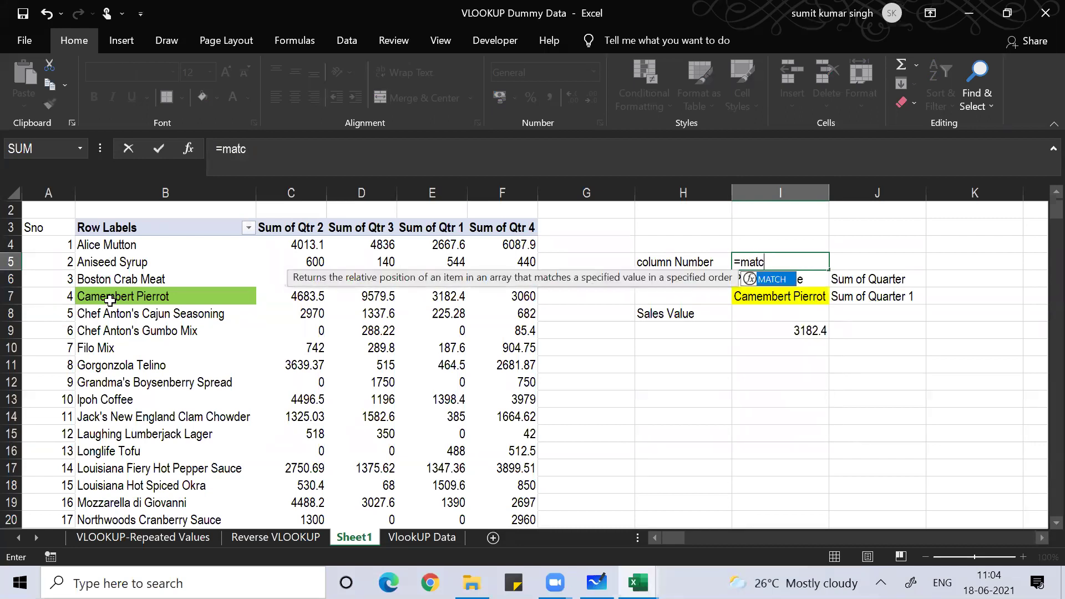
{"action": "type", "text": "h("}
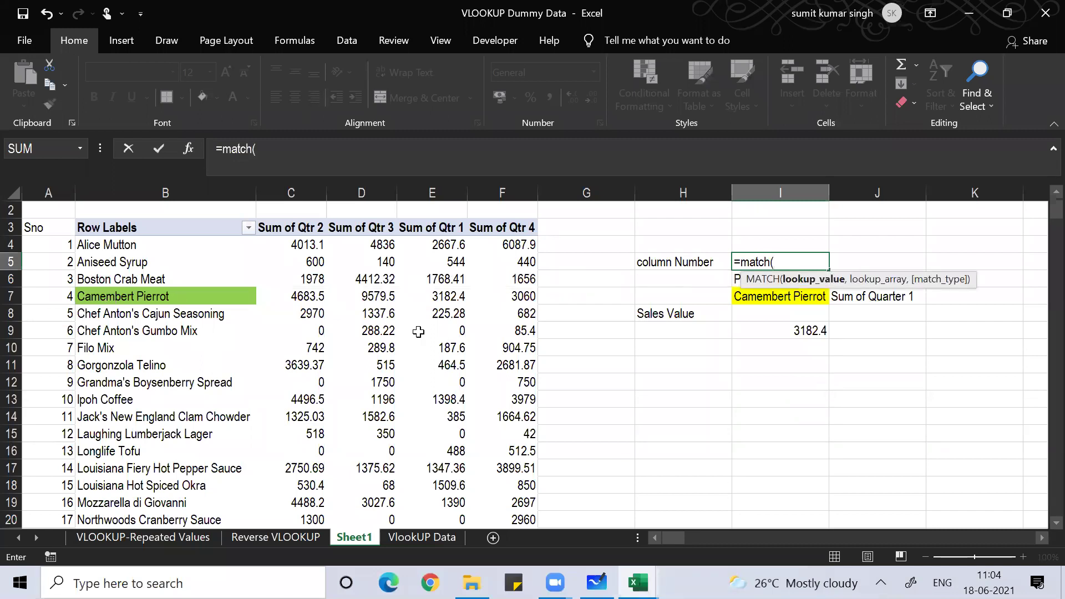
{"action": "left_click", "coordinate": [876, 300]}
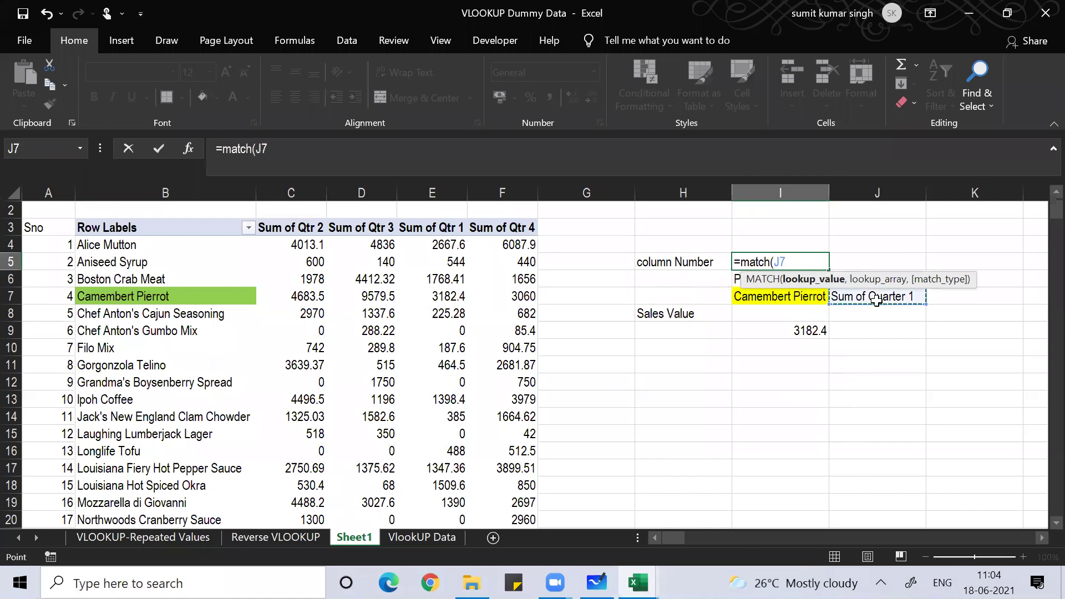
{"action": "type", "text": ","}
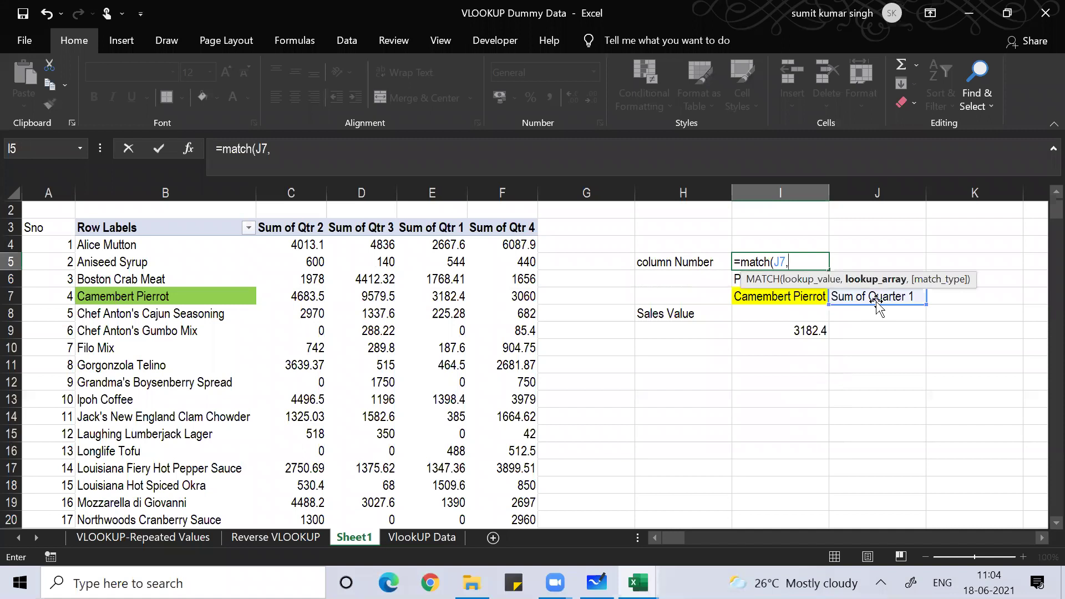
{"action": "left_click", "coordinate": [129, 227]}
{"action": "key", "text": "shift+Right"}
{"action": "key", "text": "shift+Right"}
{"action": "key", "text": "shift+Right"}
{"action": "key", "text": "shift+Right"}
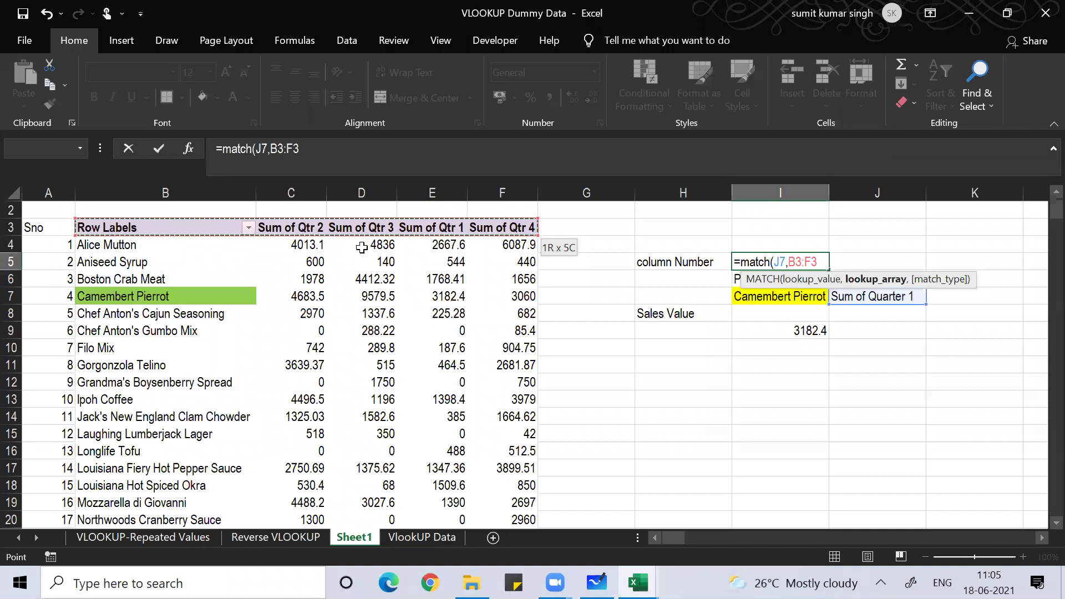
{"action": "type", "text": ","}
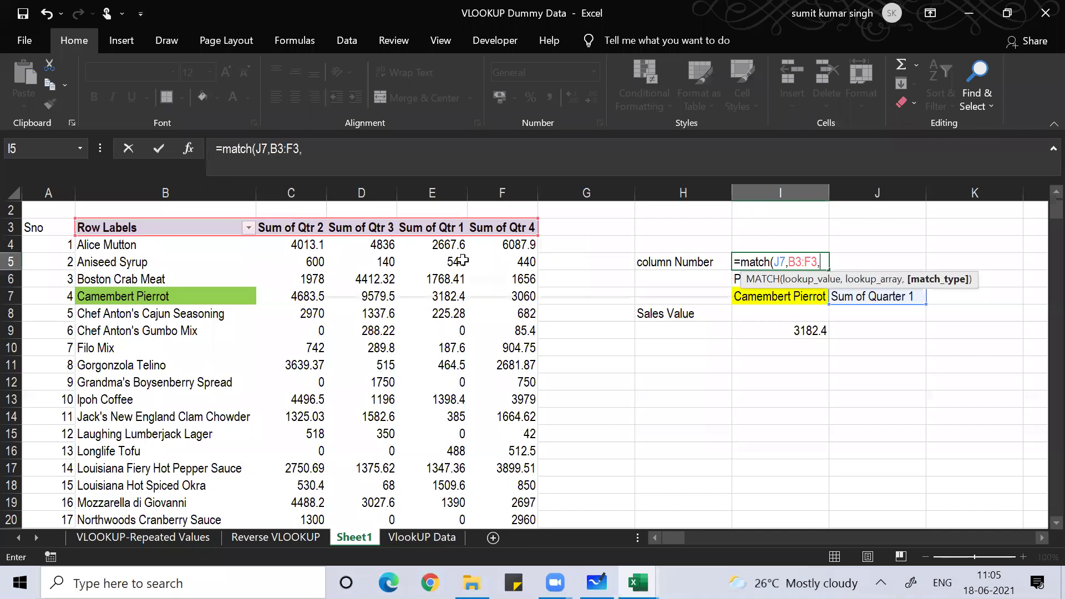
{"action": "type", "text": "0)"}
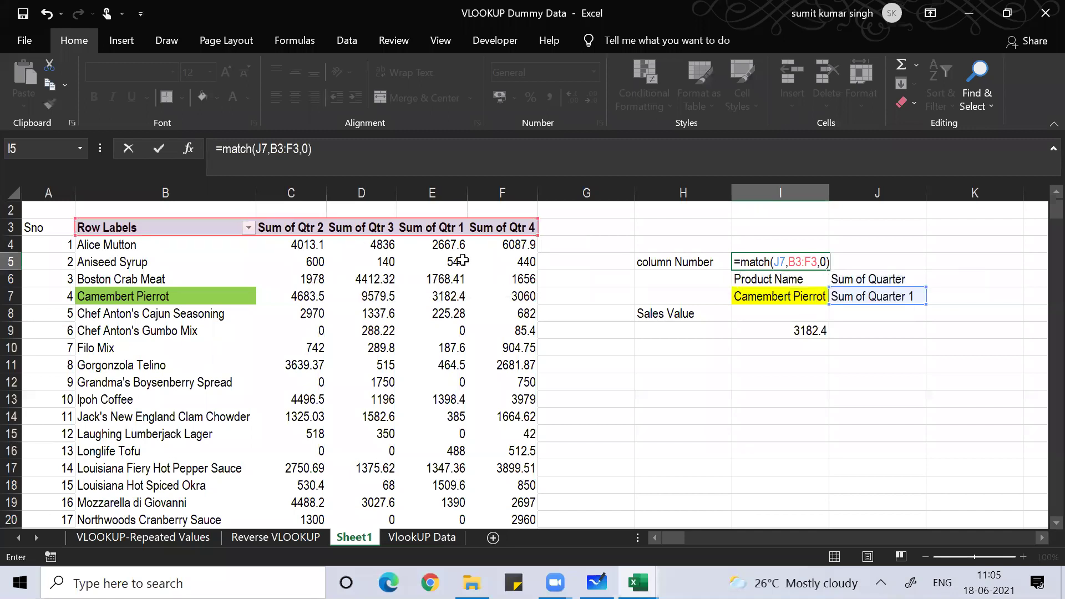
{"action": "key", "text": "Return"}
{"action": "key", "text": "Up"}
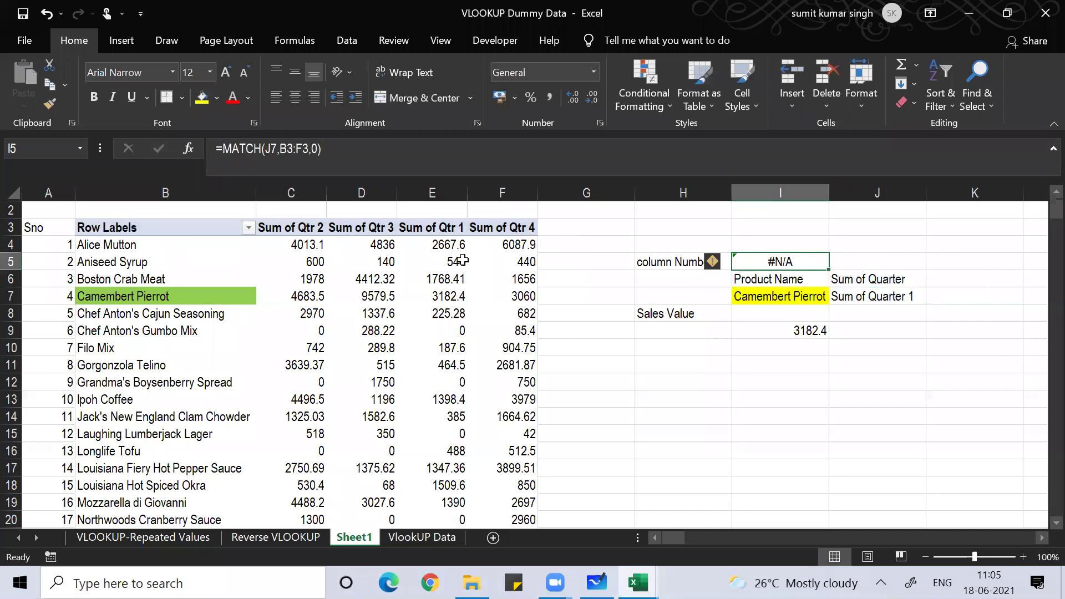
{"action": "type", "text": "-"}
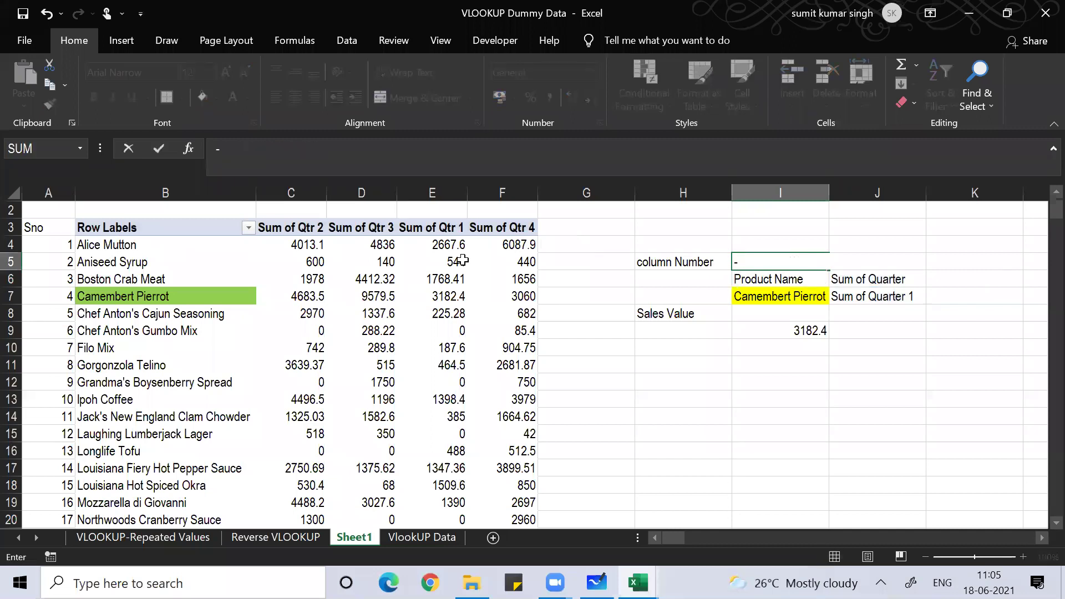
{"action": "type", "text": "match("}
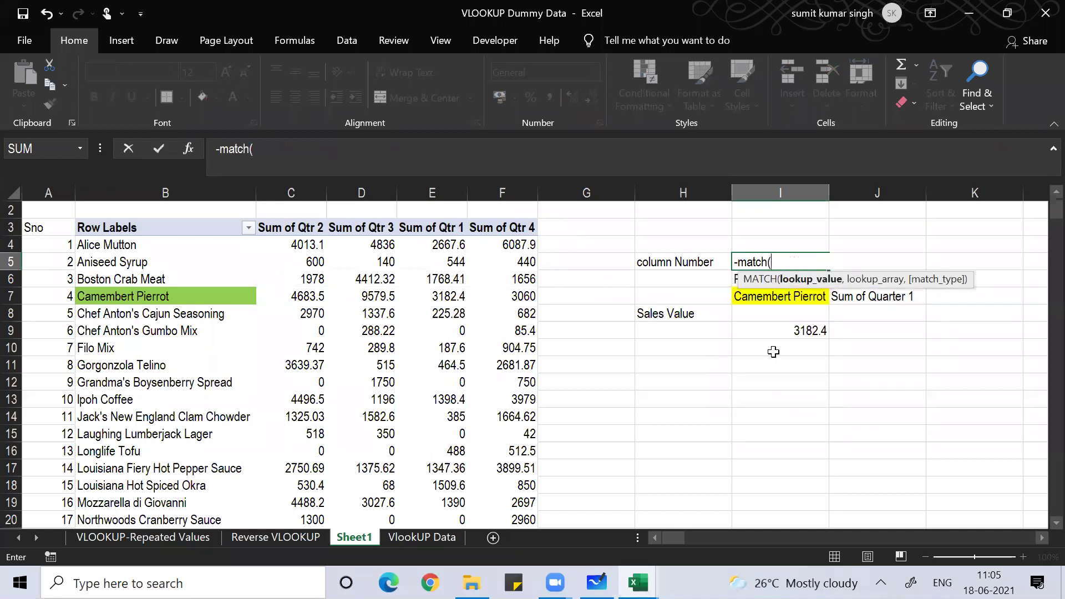
Clear the partial I5 entry and rename the J7 label to Sum of Qtr 1
{"action": "key", "text": "BackSpace"}
{"action": "key", "text": "BackSpace"}
{"action": "key", "text": "BackSpace"}
{"action": "key", "text": "BackSpace"}
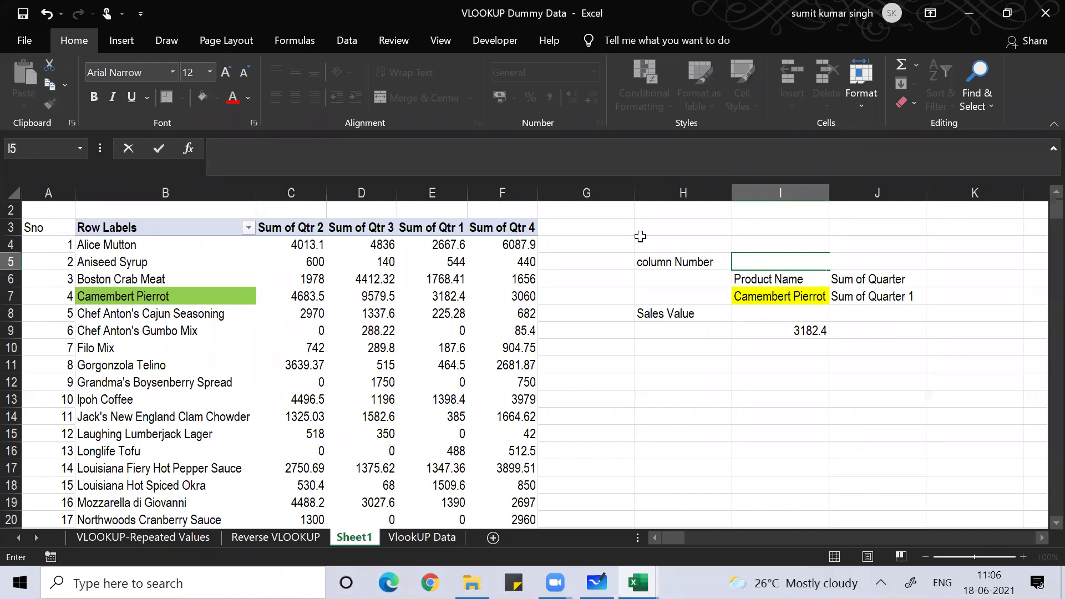
{"action": "left_click", "coordinate": [852, 298]}
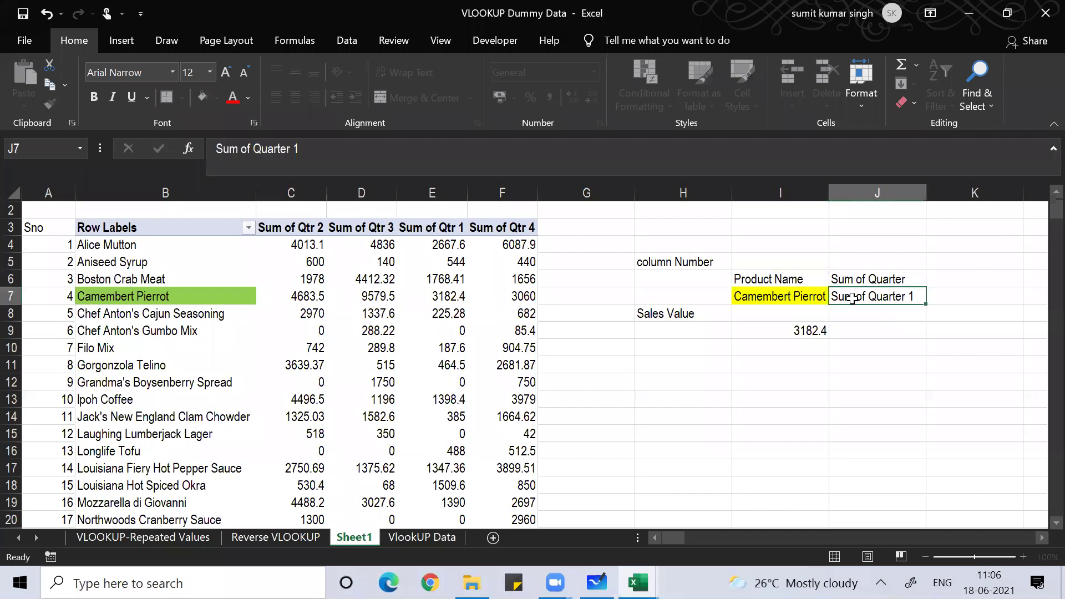
{"action": "left_click", "coordinate": [291, 148]}
{"action": "key", "text": "BackSpace"}
{"action": "key", "text": "BackSpace"}
{"action": "key", "text": "BackSpace"}
{"action": "key", "text": "BackSpace"}
{"action": "key", "text": "BackSpace"}
{"action": "key", "text": "BackSpace"}
{"action": "type", "text": "tr"}
{"action": "key", "text": "Return"}
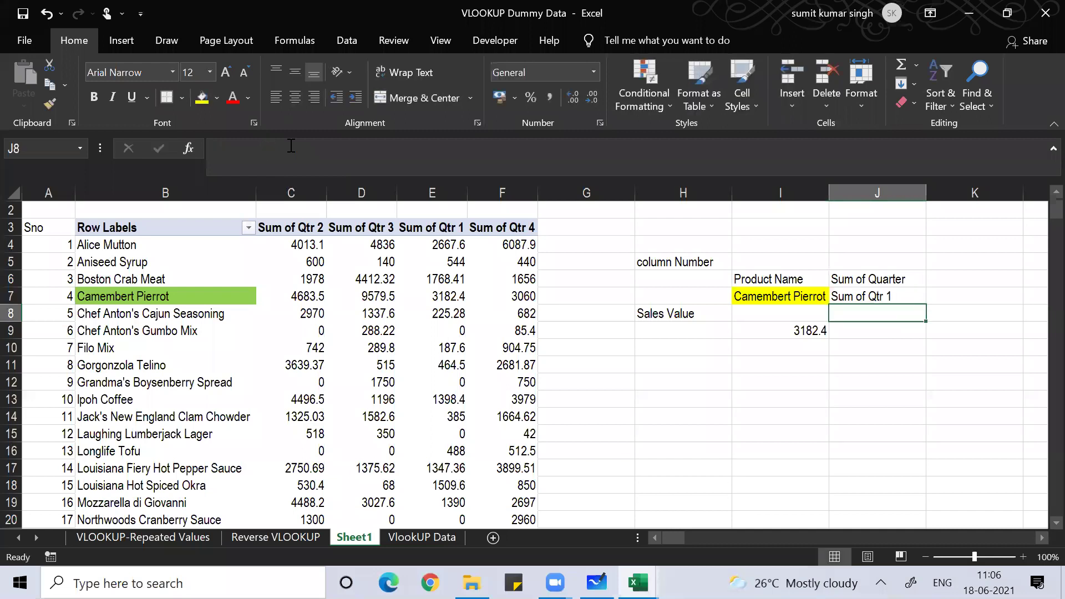
Re-enter =MATCH(J7,B3:F3,0) in I5, which now returns 4
{"action": "key", "text": "Up"}
{"action": "key", "text": "Up"}
{"action": "key", "text": "Up"}
{"action": "key", "text": "Left"}
{"action": "key", "text": "Left"}
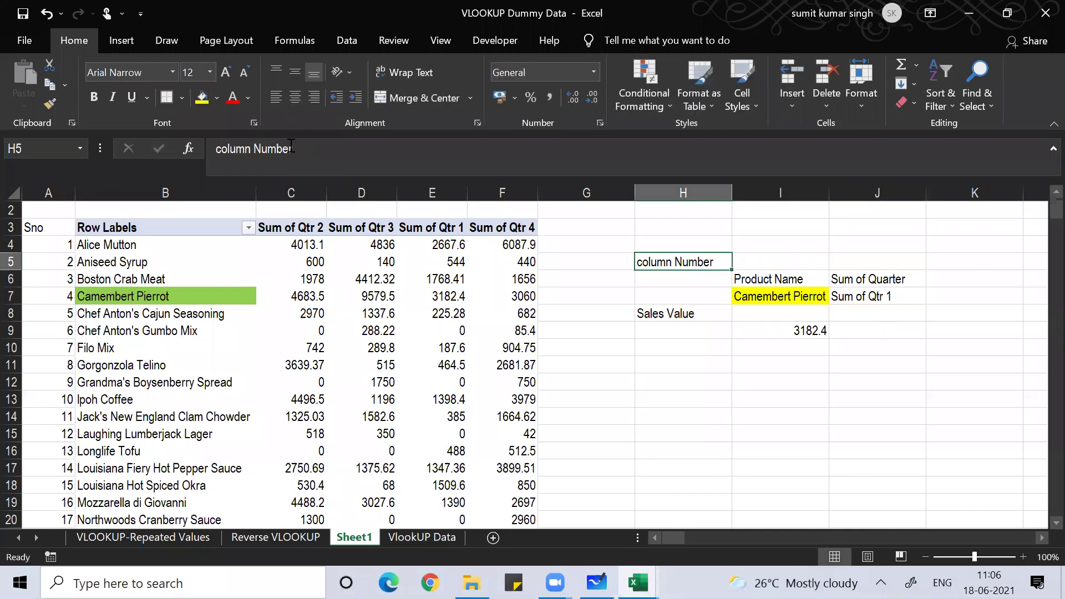
{"action": "key", "text": "Right"}
{"action": "type", "text": "=match("}
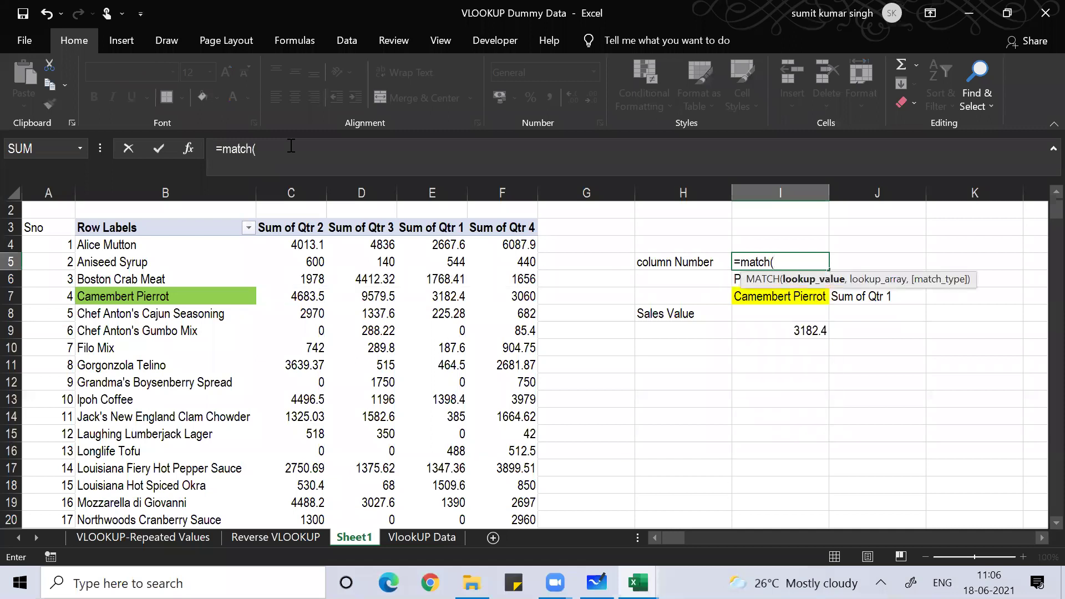
{"action": "left_click", "coordinate": [872, 301]}
{"action": "type", "text": ","}
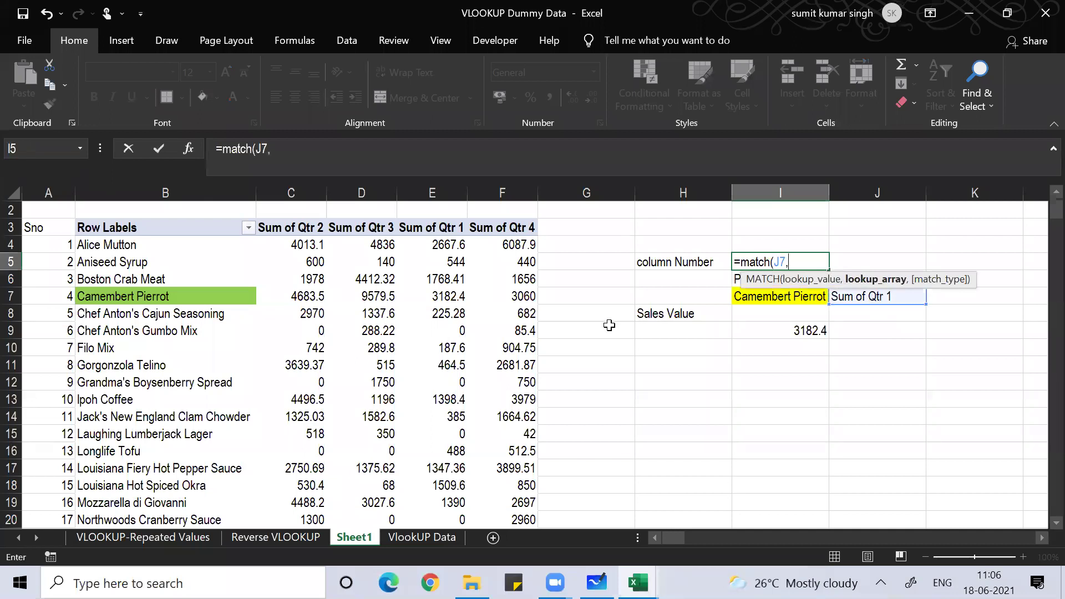
{"action": "left_click", "coordinate": [147, 227]}
{"action": "left_click_drag", "start_coordinate": [148, 227], "coordinate": [528, 227]}
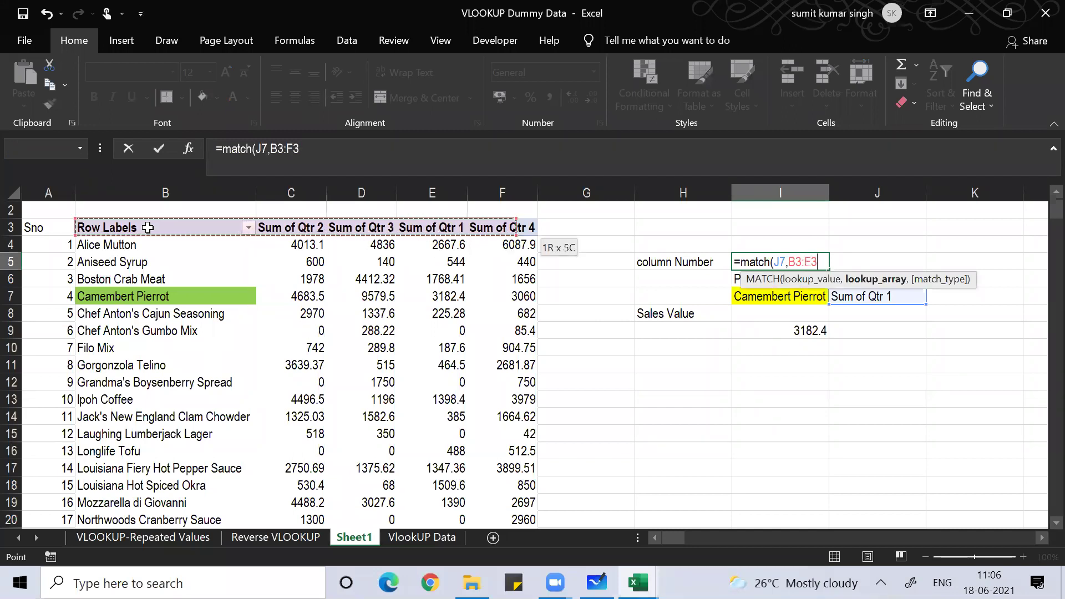
{"action": "type", "text": ",0"}
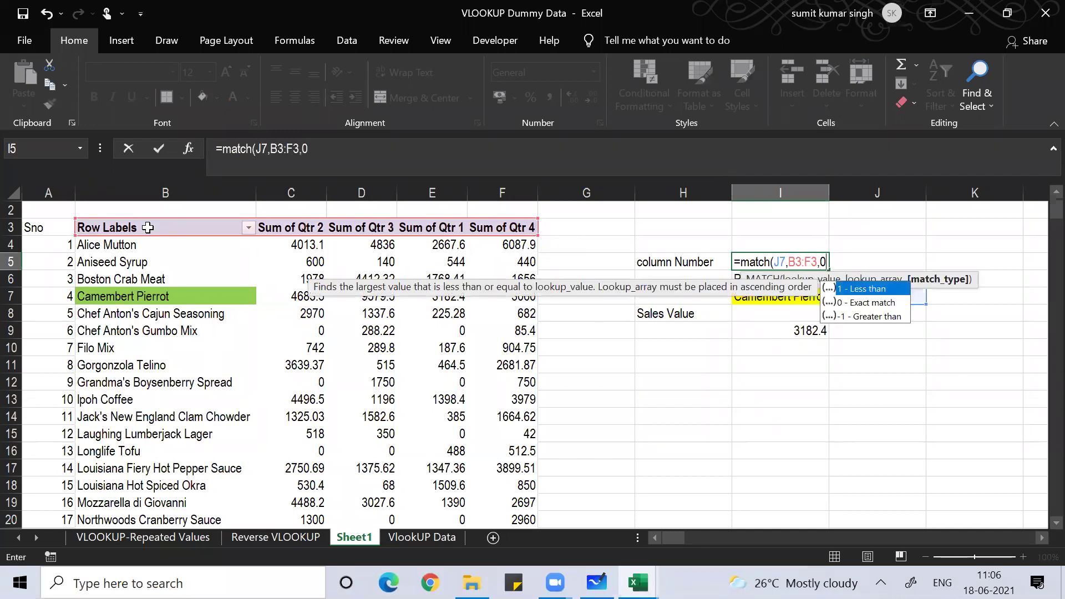
{"action": "key", "text": "Return"}
{"action": "key", "text": "Up"}
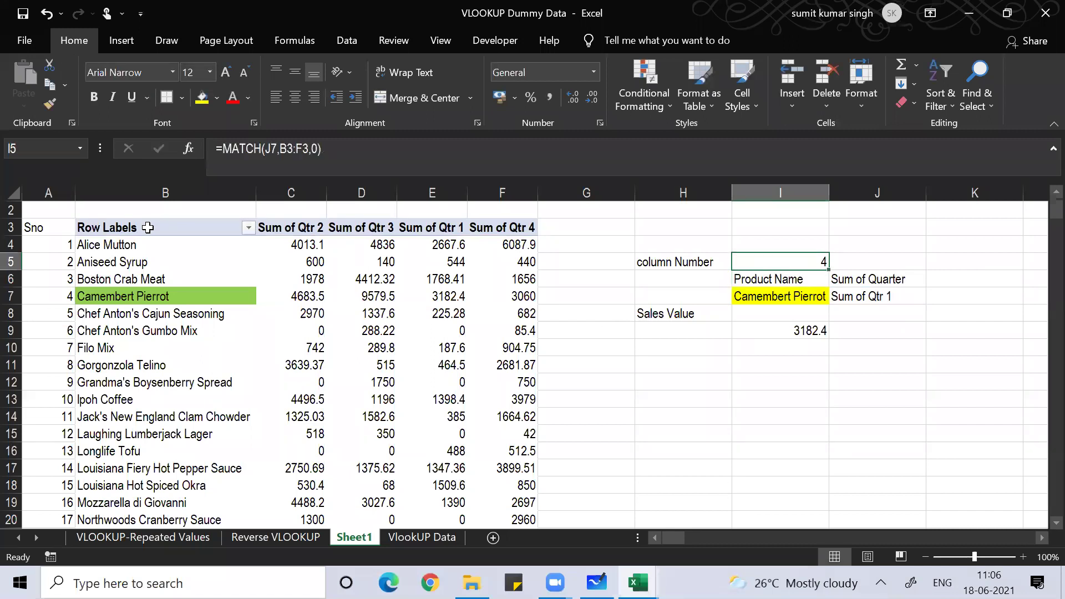
Replace I9 with =VLOOKUP(I7,B3:F29,I5,0) so the column index comes from I5
{"action": "left_click", "coordinate": [777, 330]}
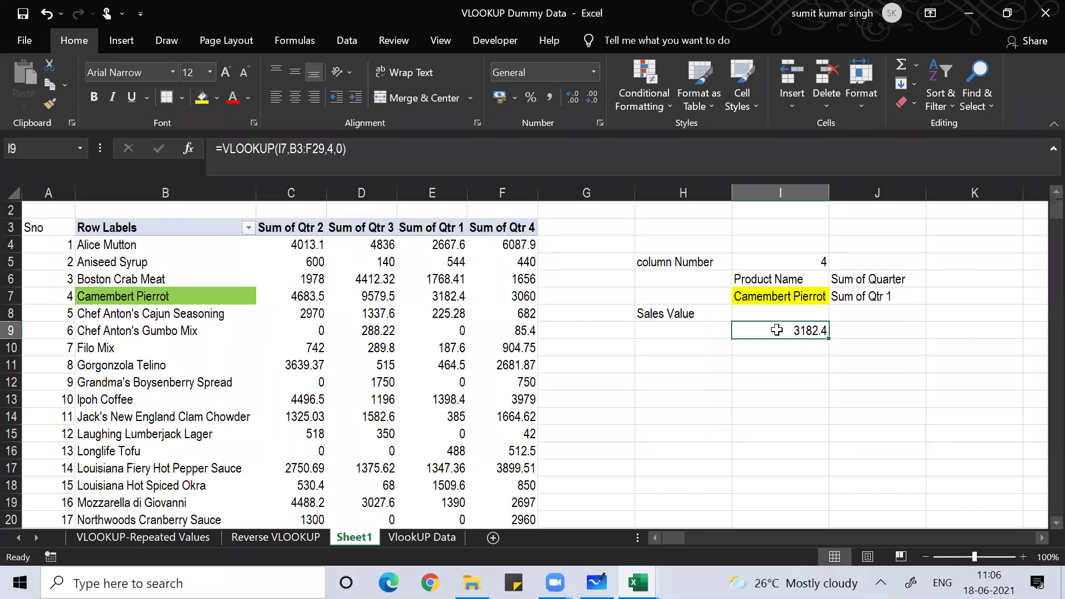
{"action": "type", "text": "="}
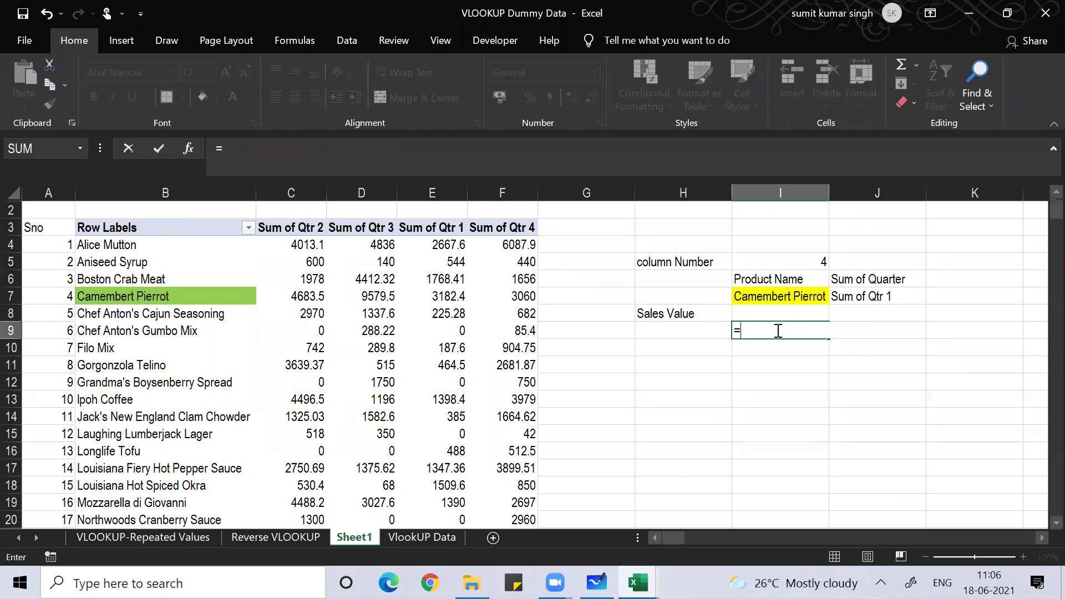
{"action": "type", "text": "vl"}
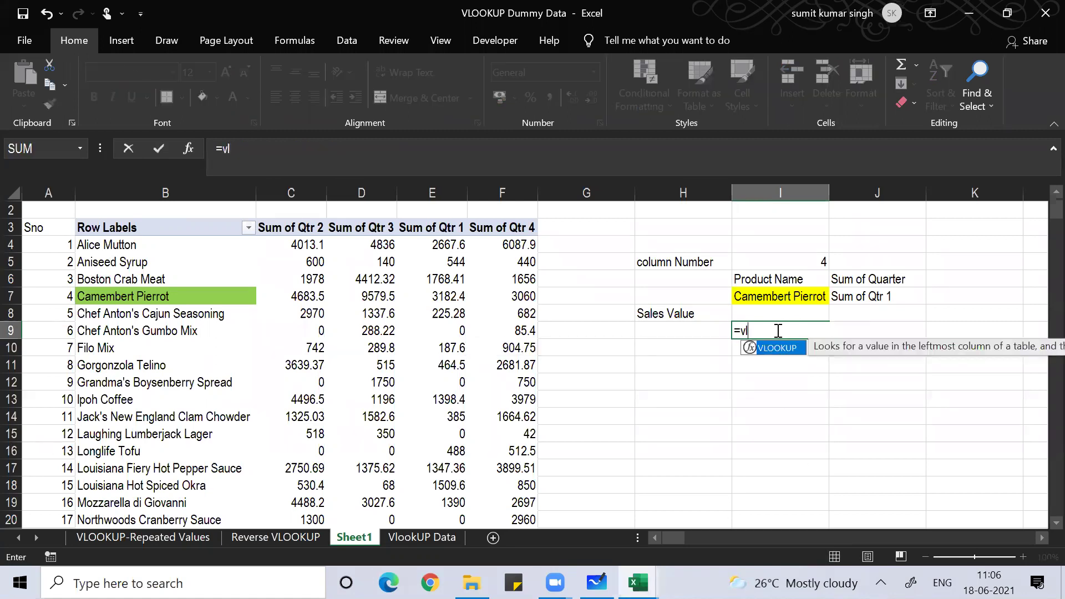
{"action": "type", "text": "ookup"}
{"action": "type", "text": "("}
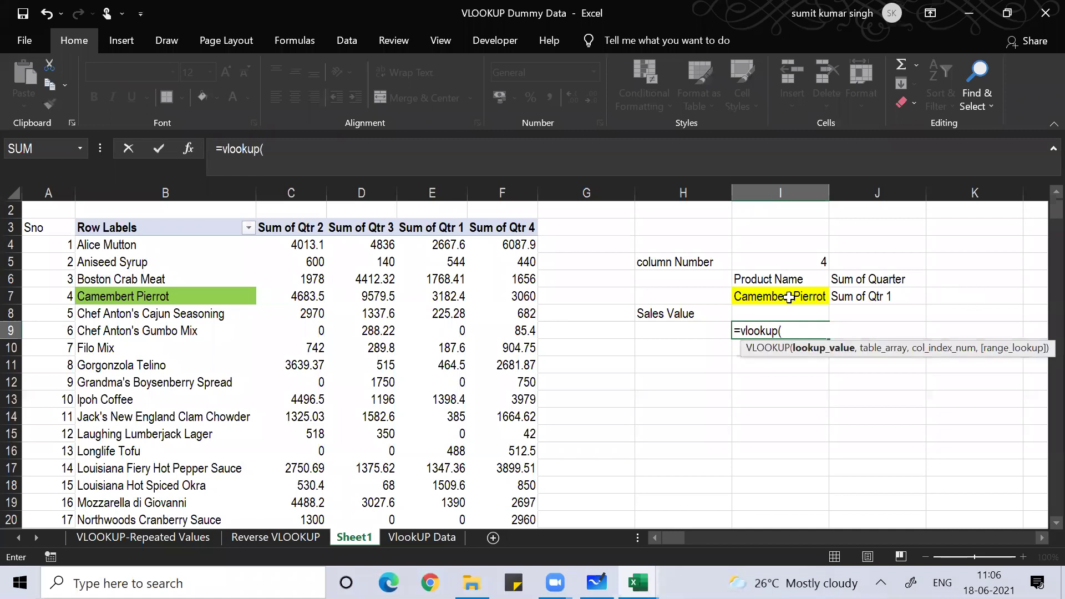
{"action": "left_click", "coordinate": [789, 298]}
{"action": "type", "text": ","}
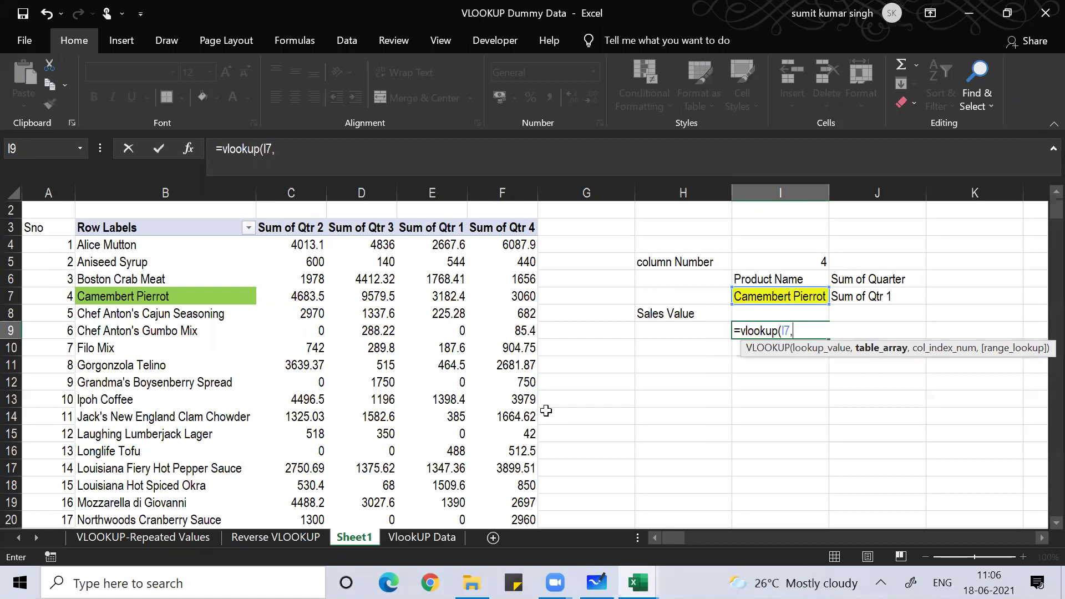
{"action": "left_click", "coordinate": [149, 224]}
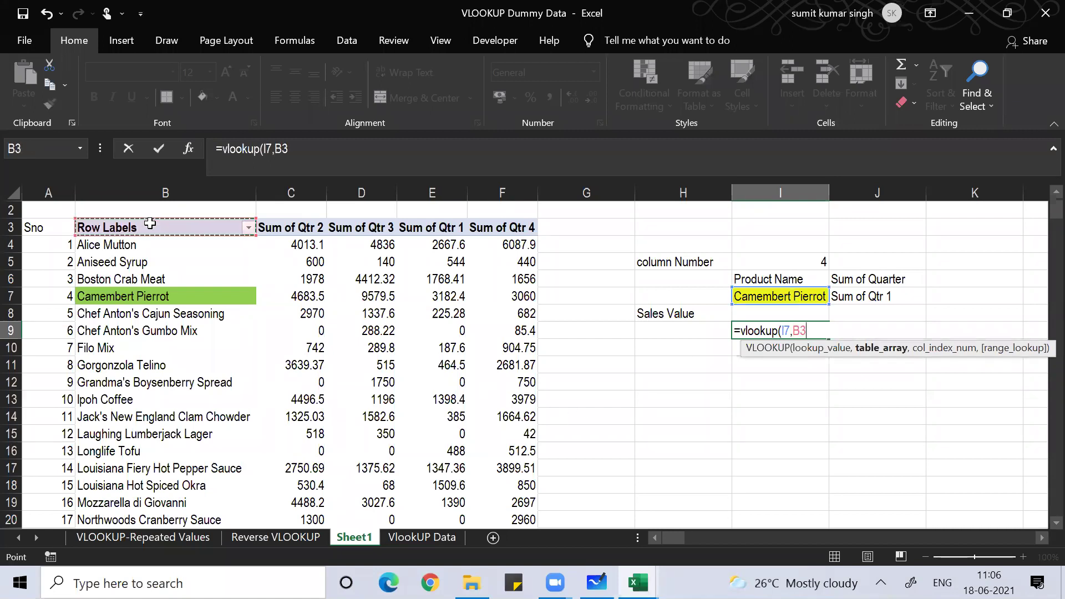
{"action": "left_click_drag", "start_coordinate": [150, 223], "coordinate": [148, 219]}
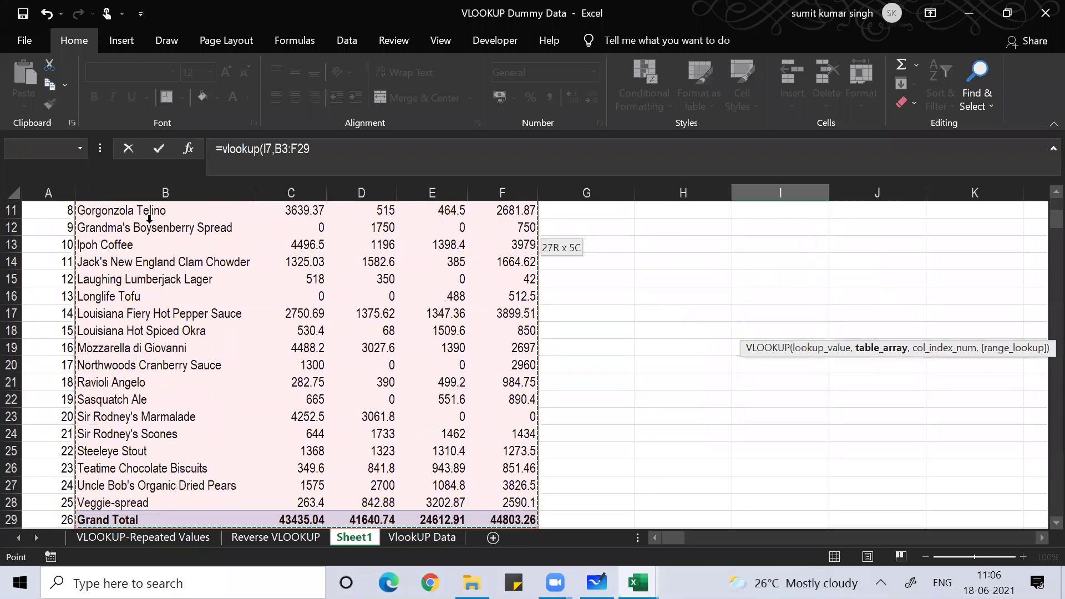
{"action": "type", "text": ","}
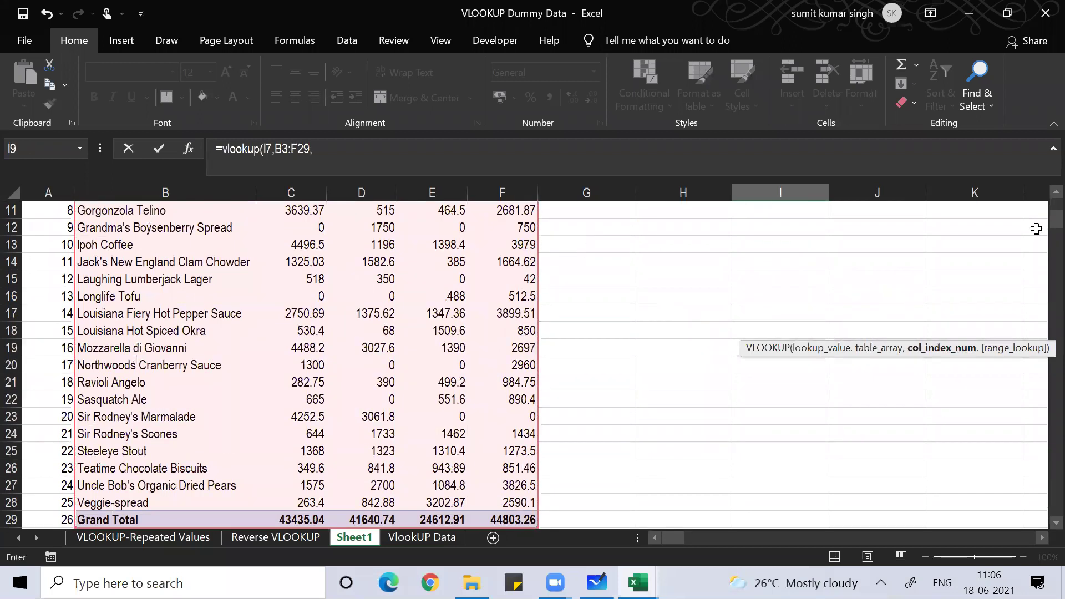
{"action": "scroll", "coordinate": [1039, 195], "scroll_direction": "up", "scroll_amount": 1}
{"action": "scroll", "coordinate": [943, 222], "scroll_direction": "up", "scroll_amount": 2}
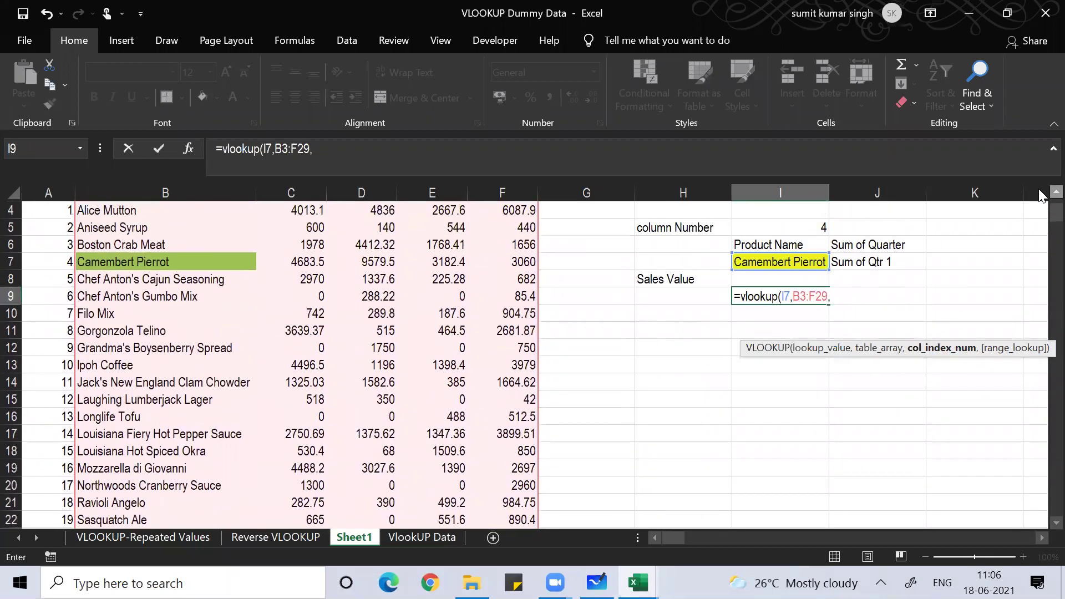
{"action": "scroll", "coordinate": [877, 245], "scroll_direction": "up", "scroll_amount": 1}
{"action": "left_click", "coordinate": [773, 276]}
{"action": "type", "text": ",0"}
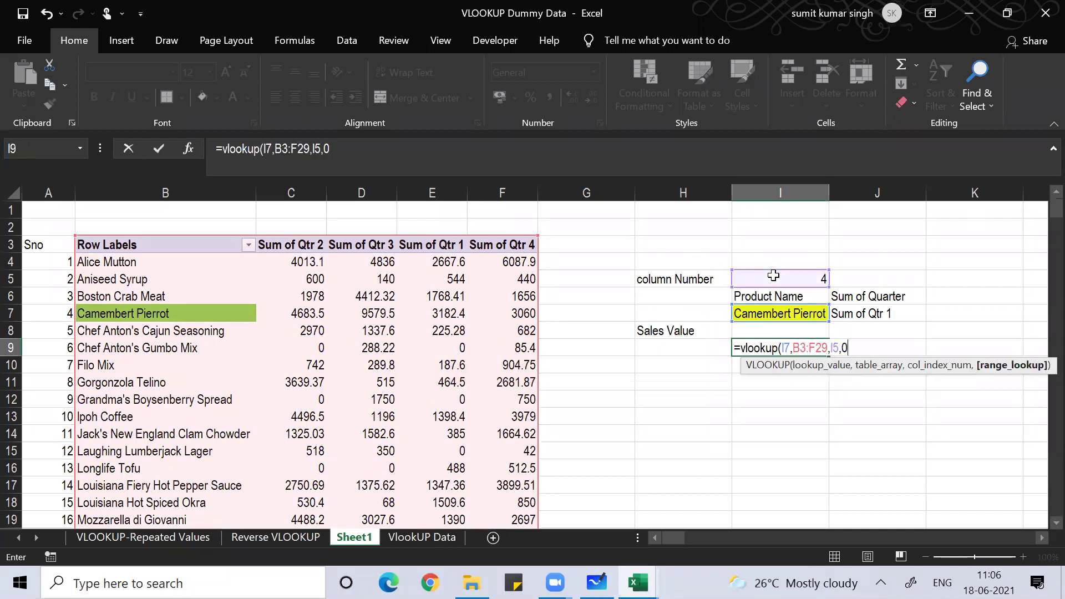
{"action": "type", "text": ")"}
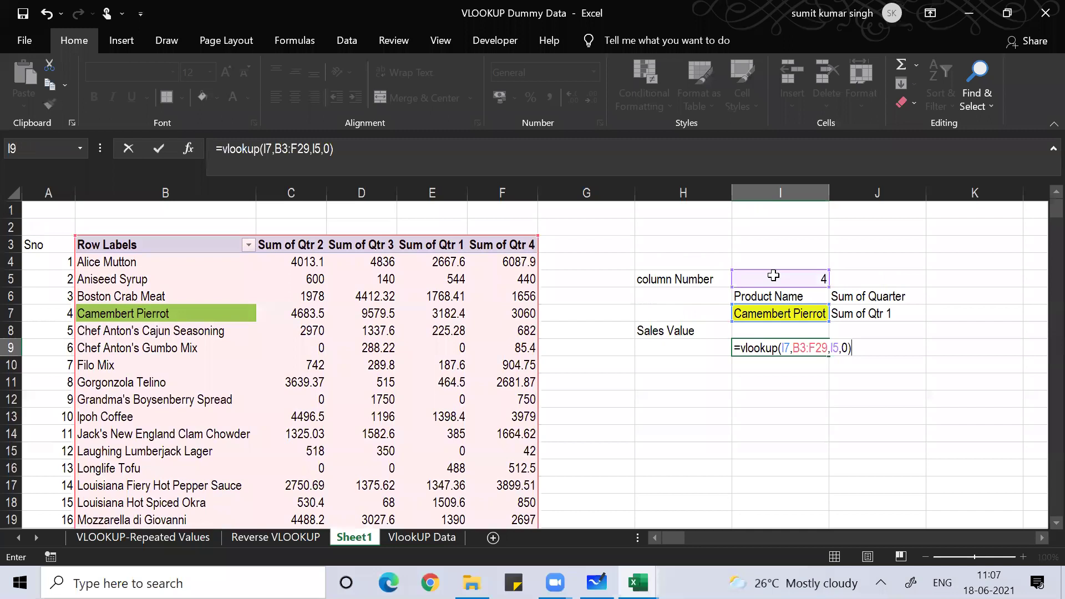
{"action": "key", "text": "Return"}
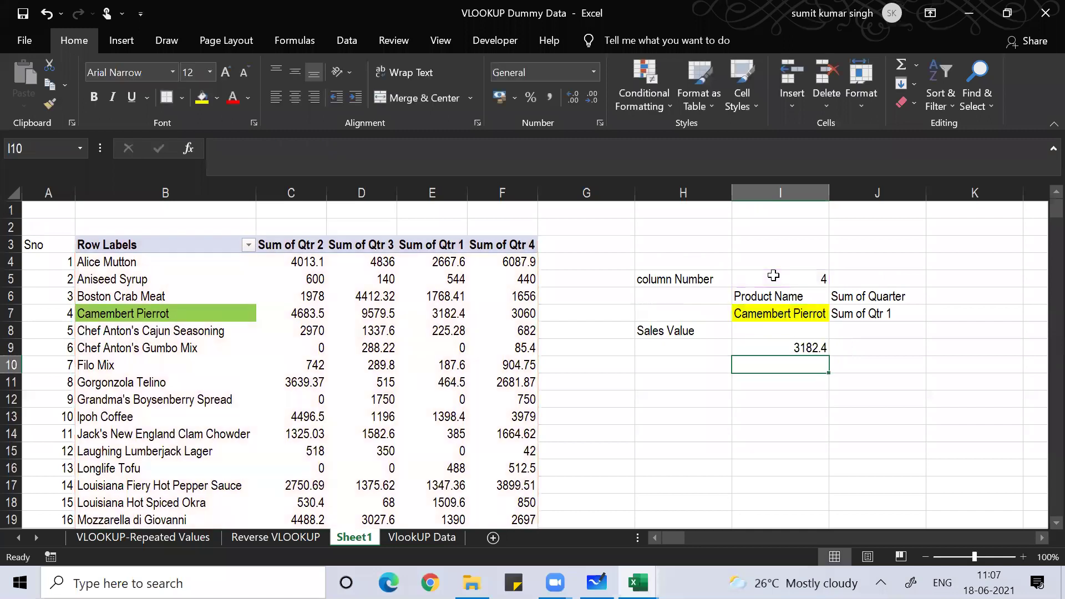
Change the J7 quarter label to Sum of Qtr 2, then to Sum of Qtr 4
{"action": "key", "text": "Up"}
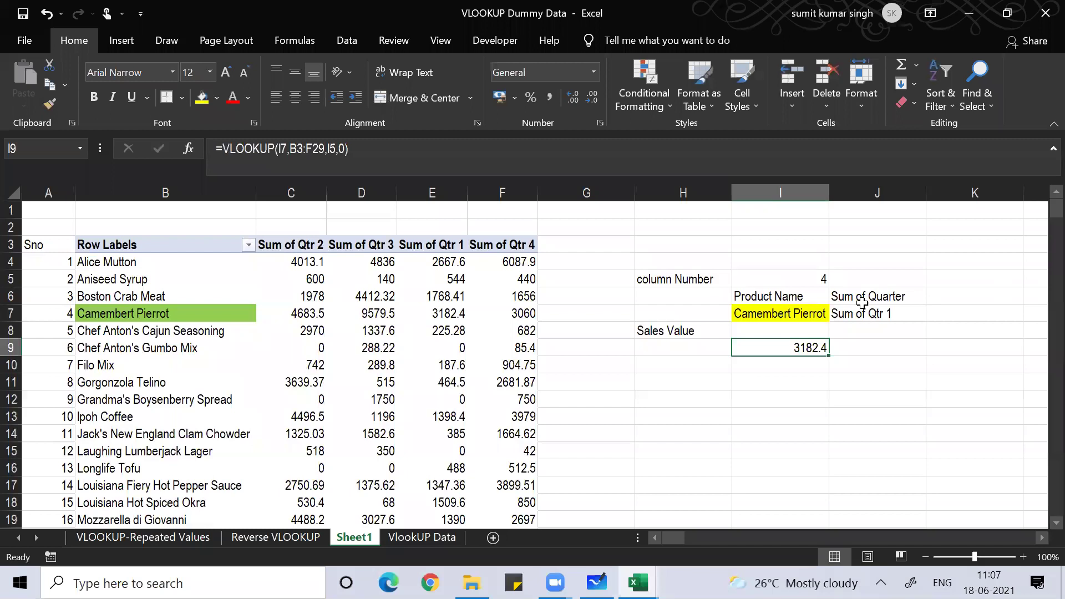
{"action": "left_click", "coordinate": [860, 312]}
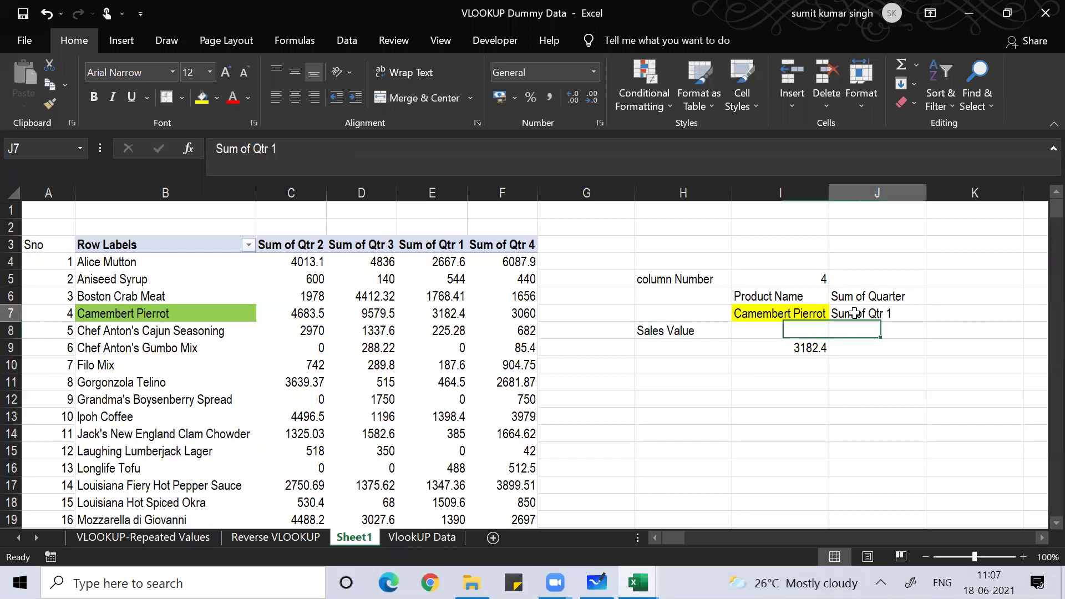
{"action": "left_click", "coordinate": [282, 147]}
{"action": "key", "text": "BackSpace"}
{"action": "type", "text": "2"}
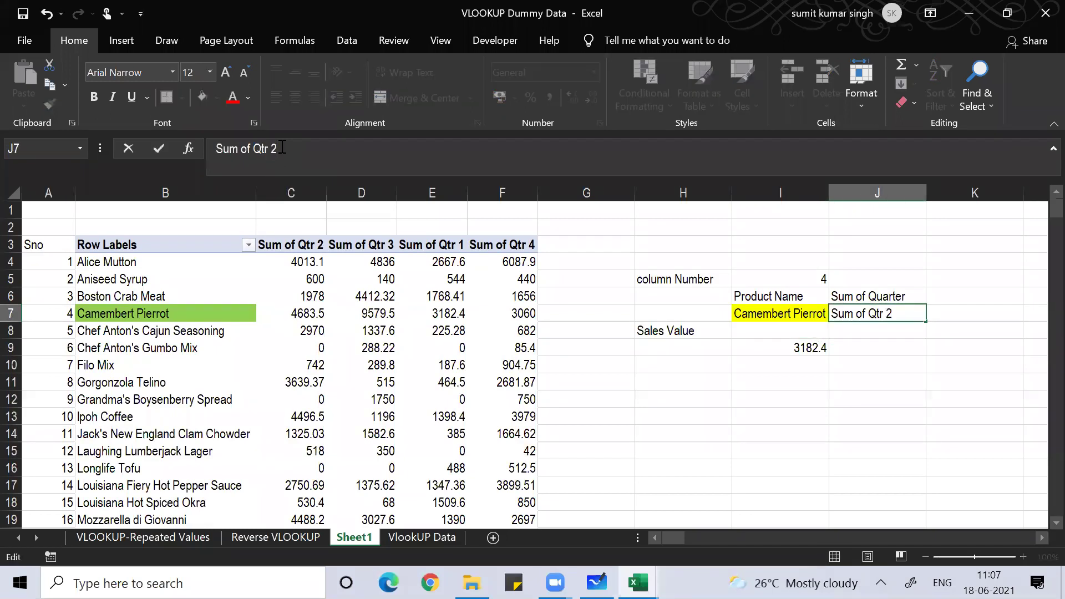
{"action": "key", "text": "Return"}
{"action": "key", "text": "Up"}
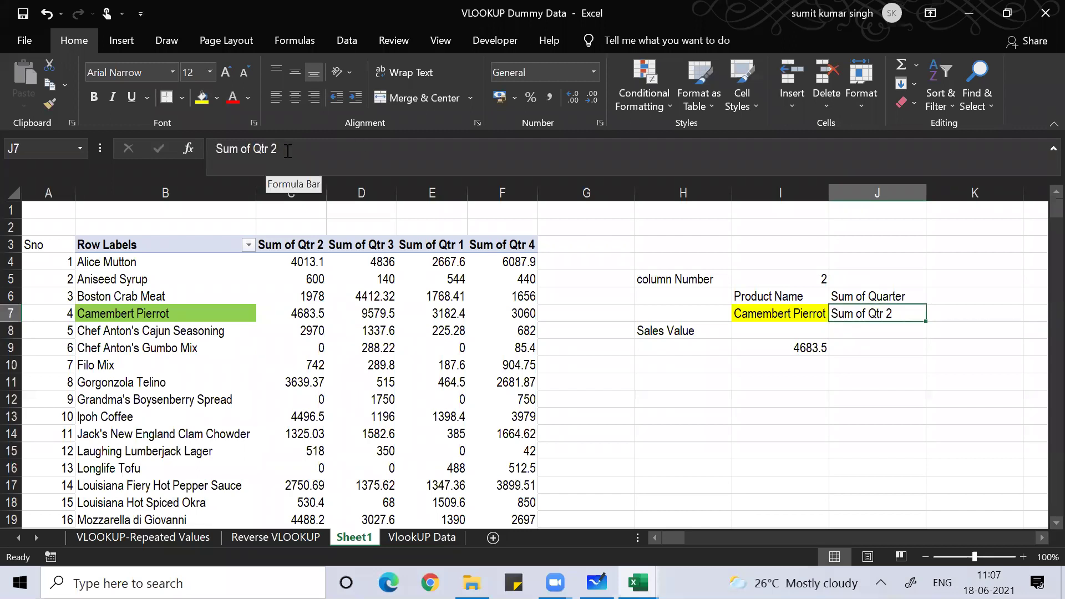
{"action": "left_click", "coordinate": [287, 151]}
{"action": "key", "text": "BackSpace"}
{"action": "type", "text": "4"}
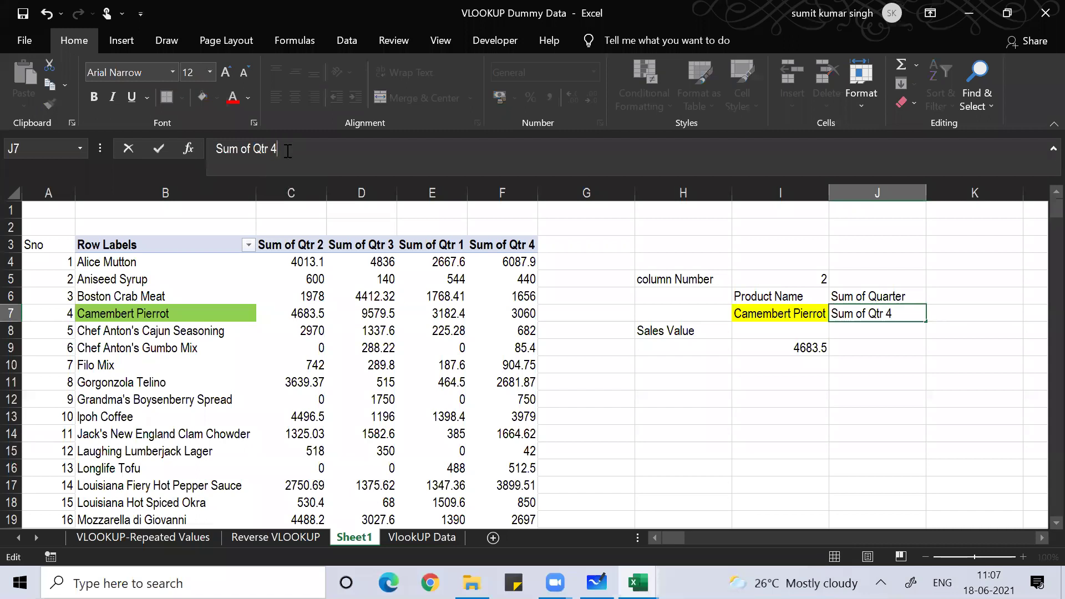
{"action": "key", "text": "Return"}
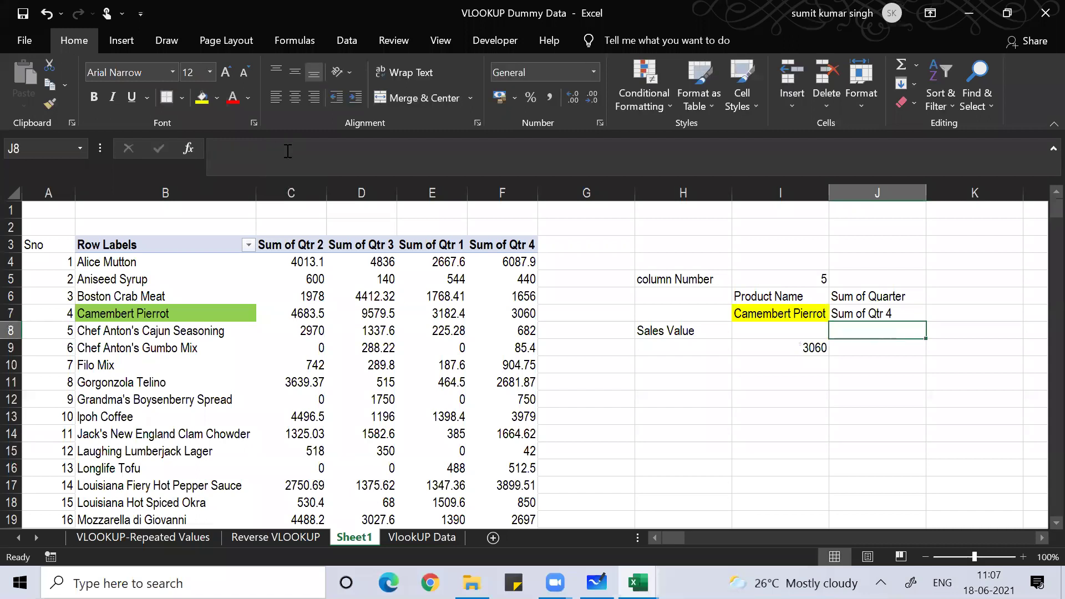
Enter Filo Mix as the product in I7, giving a sales value of 904.75
{"action": "left_click", "coordinate": [777, 317]}
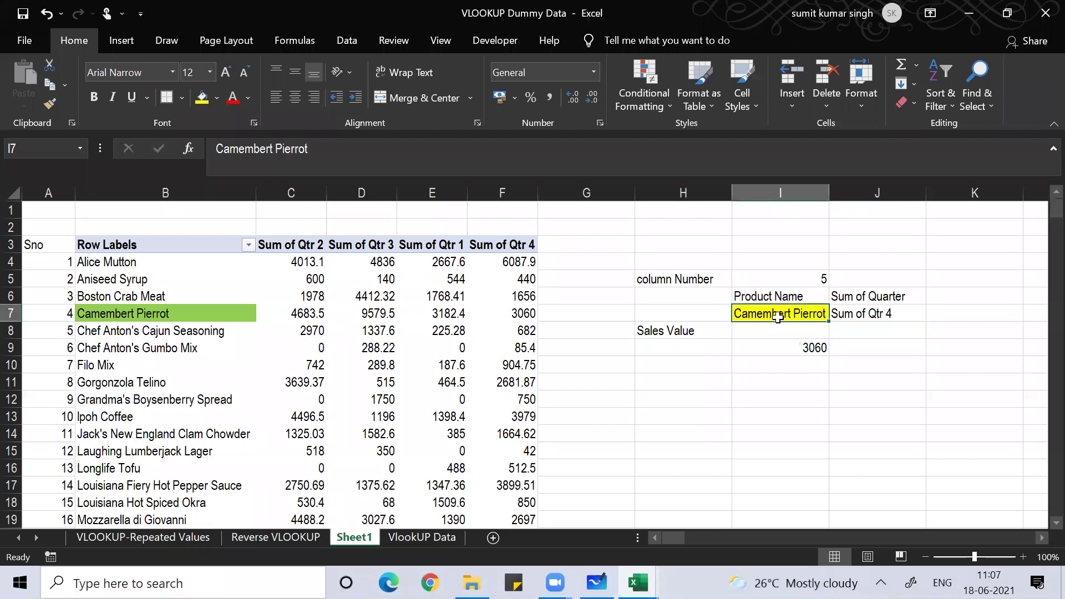
{"action": "type", "text": "Filo Mix"}
{"action": "key", "text": "Return"}
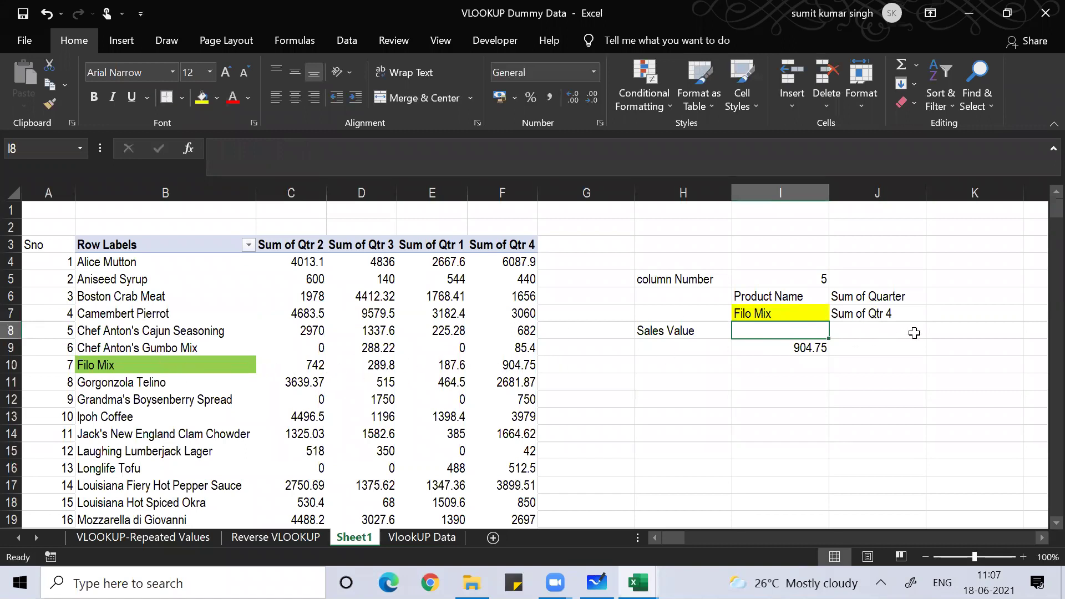
{"action": "left_click", "coordinate": [872, 314]}
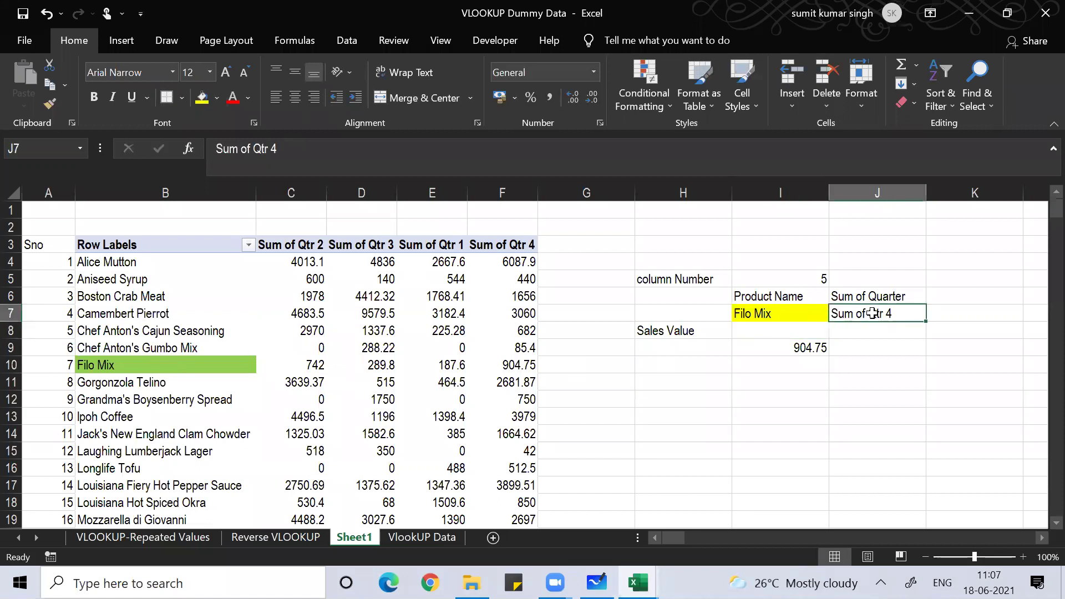
{"action": "left_click", "coordinate": [750, 316]}
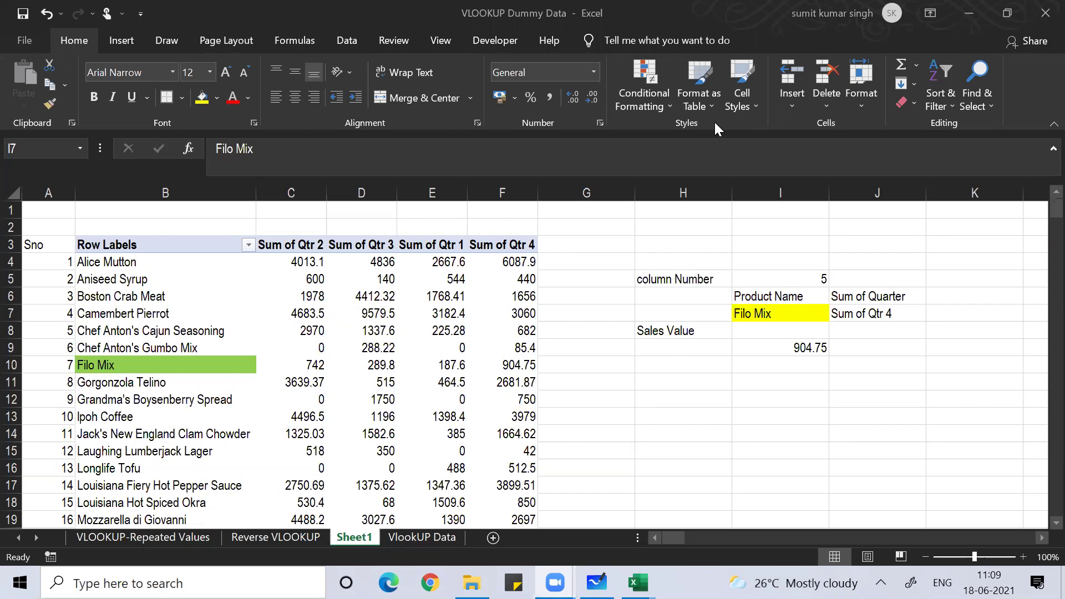
Start a new VLOOKUP in I9 with lookup value I7 and table B3:F29
{"action": "left_click", "coordinate": [774, 355]}
{"action": "type", "text": "="}
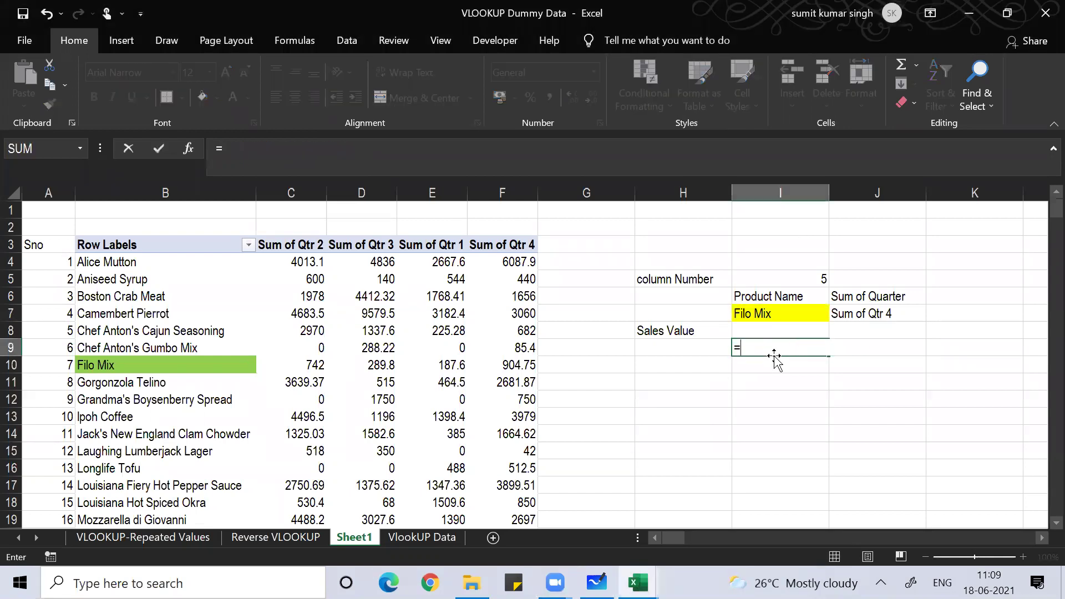
{"action": "type", "text": "vlookup("}
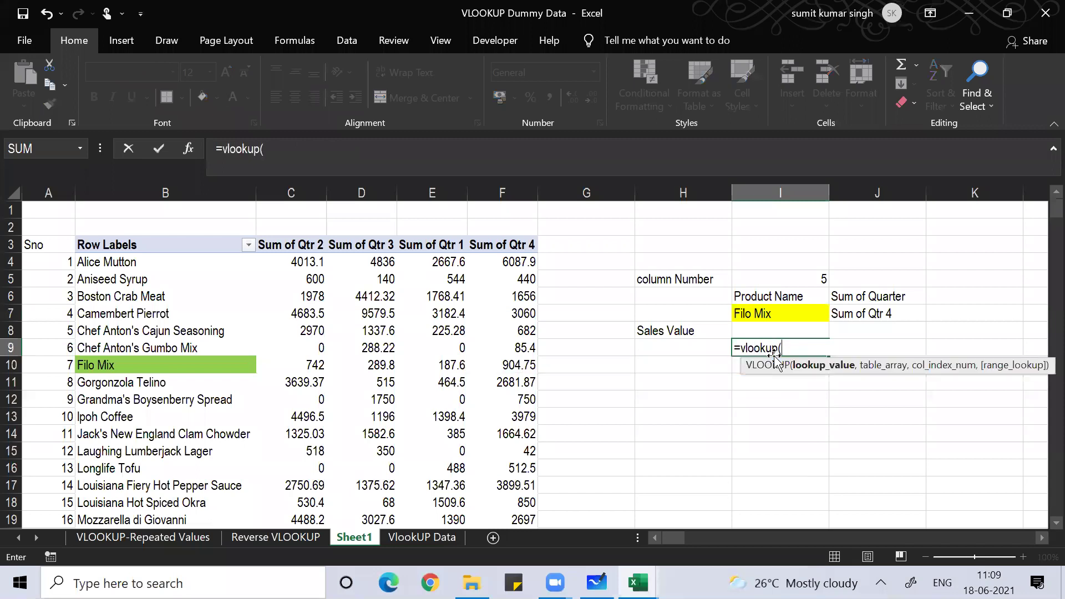
{"action": "left_click", "coordinate": [759, 312]}
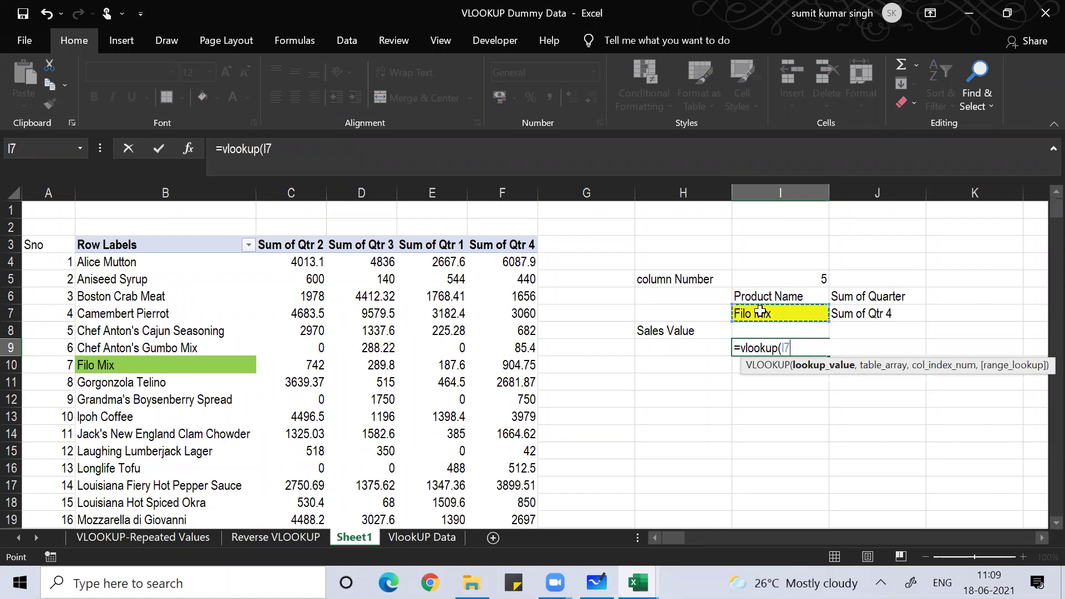
{"action": "type", "text": ","}
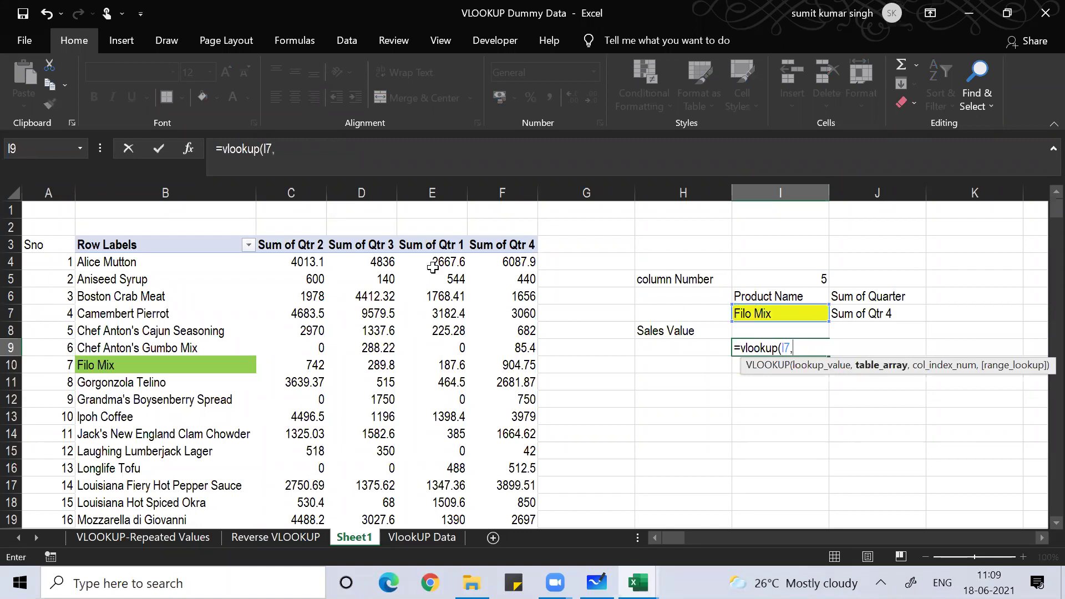
{"action": "left_click", "coordinate": [158, 241]}
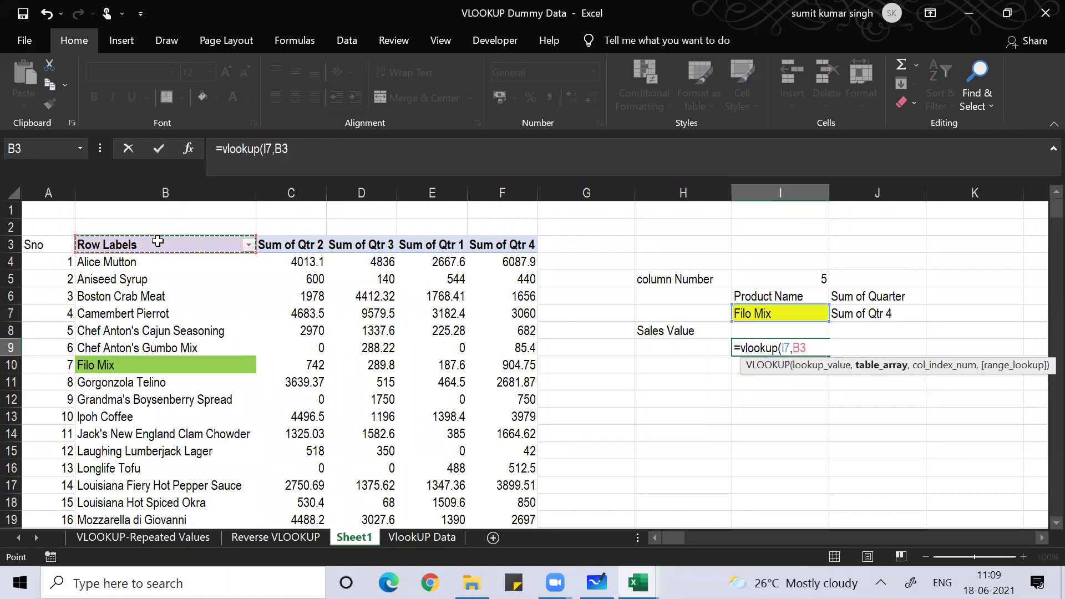
{"action": "key", "text": "ctrl+shift+Right"}
{"action": "key", "text": "ctrl+shift+Down"}
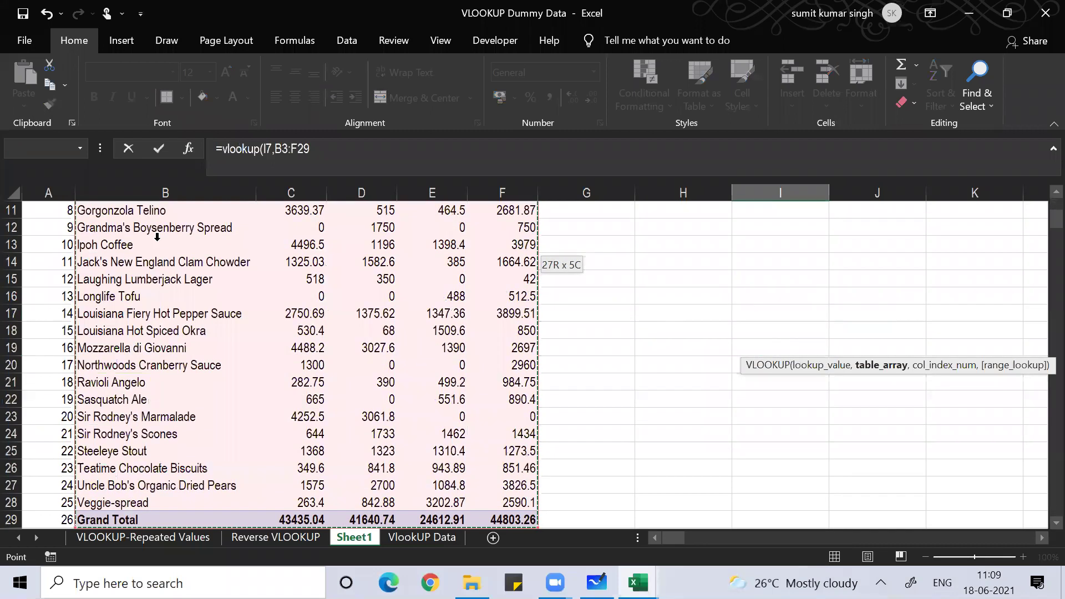
Use MATCH(J7,B3:F3,0) as the VLOOKUP column index, with exact match
{"action": "type", "text": ","}
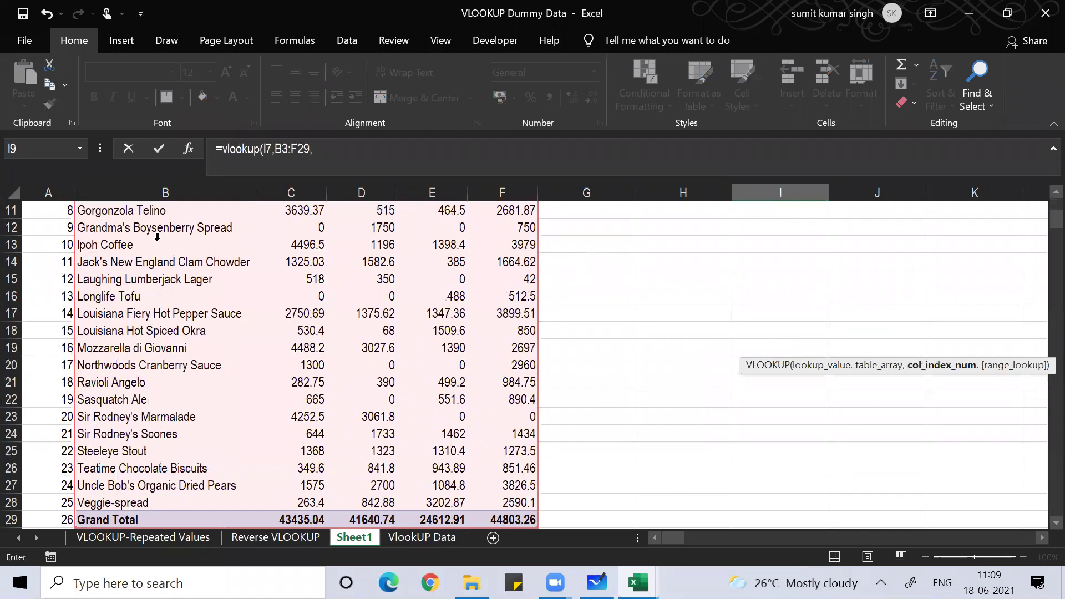
{"action": "type", "text": "matc"}
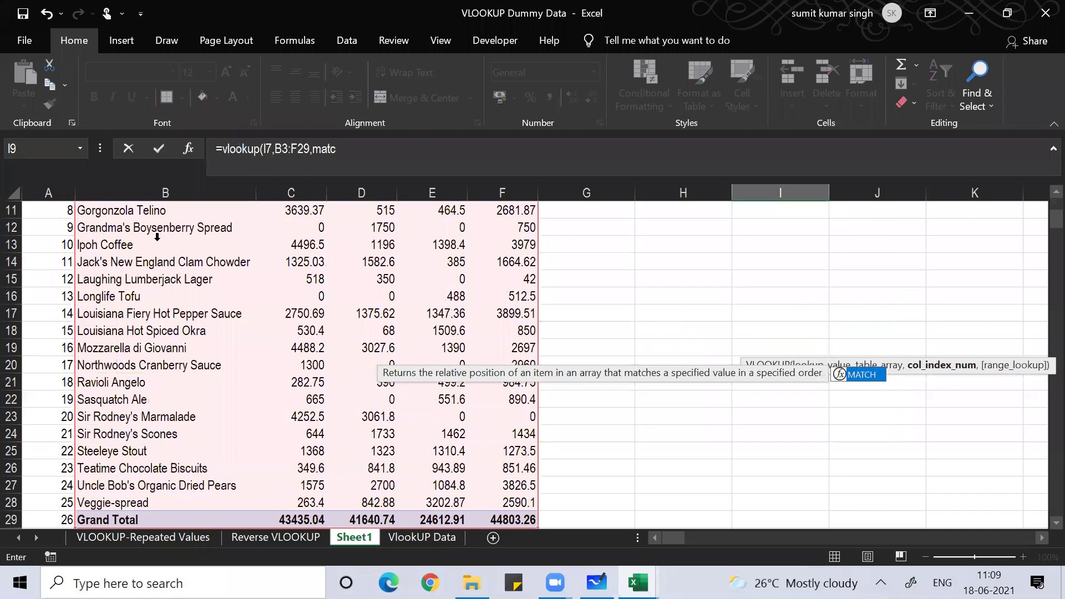
{"action": "type", "text": "h("}
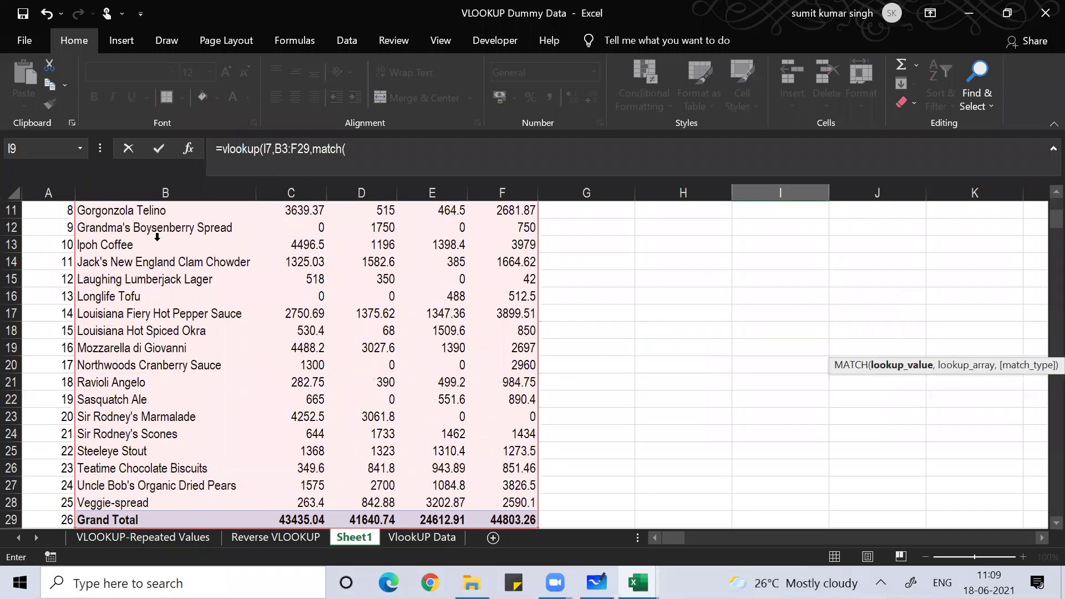
{"action": "scroll", "coordinate": [157, 237], "scroll_direction": "up", "scroll_amount": 2}
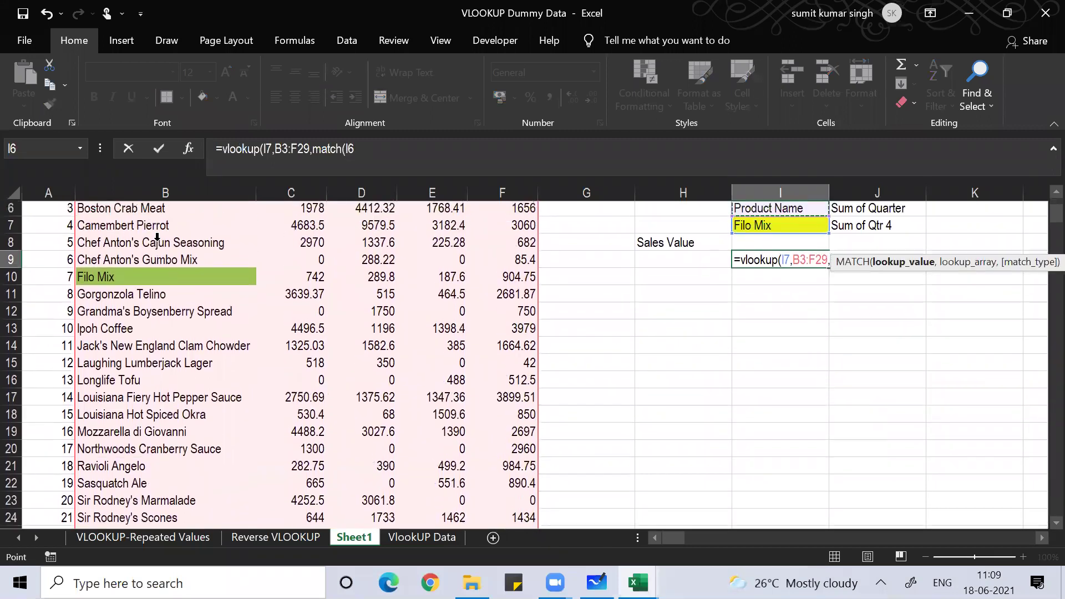
{"action": "key", "text": "Up"}
{"action": "key", "text": "Up"}
{"action": "key", "text": "Right"}
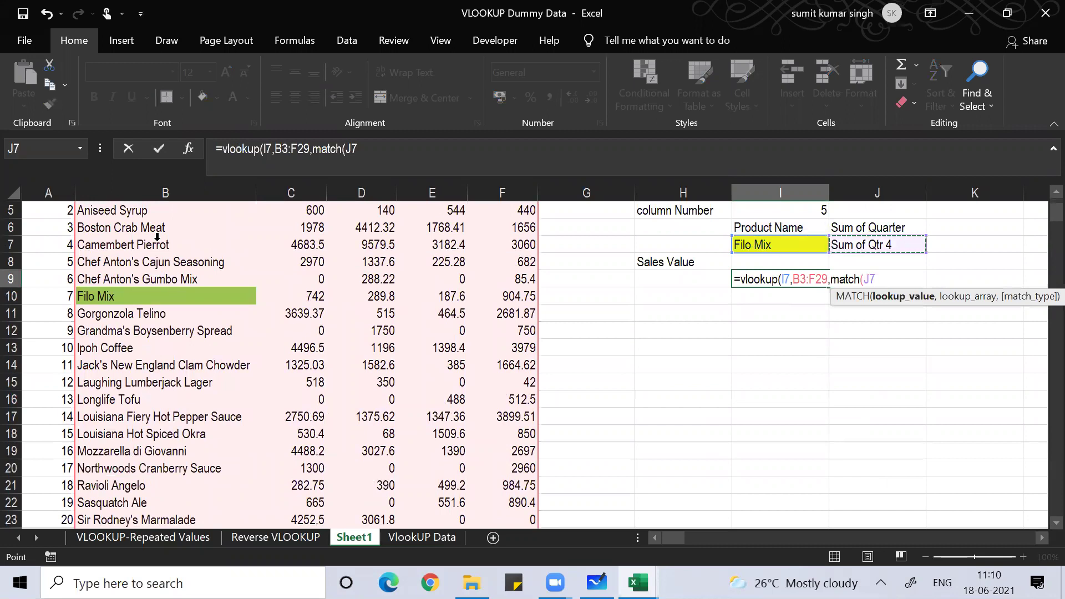
{"action": "type", "text": ","}
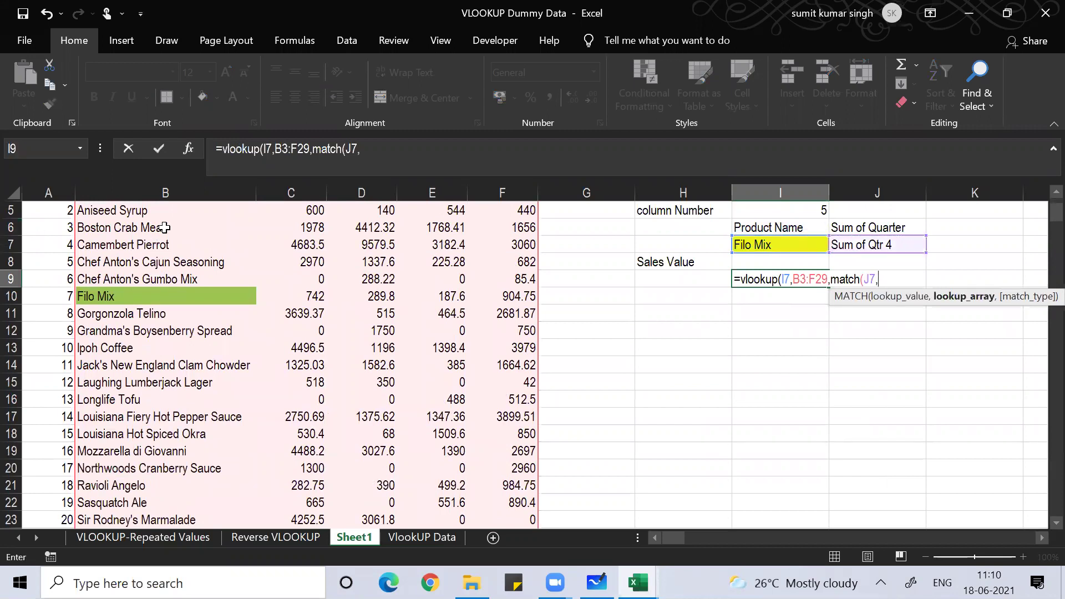
{"action": "left_click", "coordinate": [165, 228]}
{"action": "key", "text": "Up"}
{"action": "key", "text": "Up"}
{"action": "key", "text": "Up"}
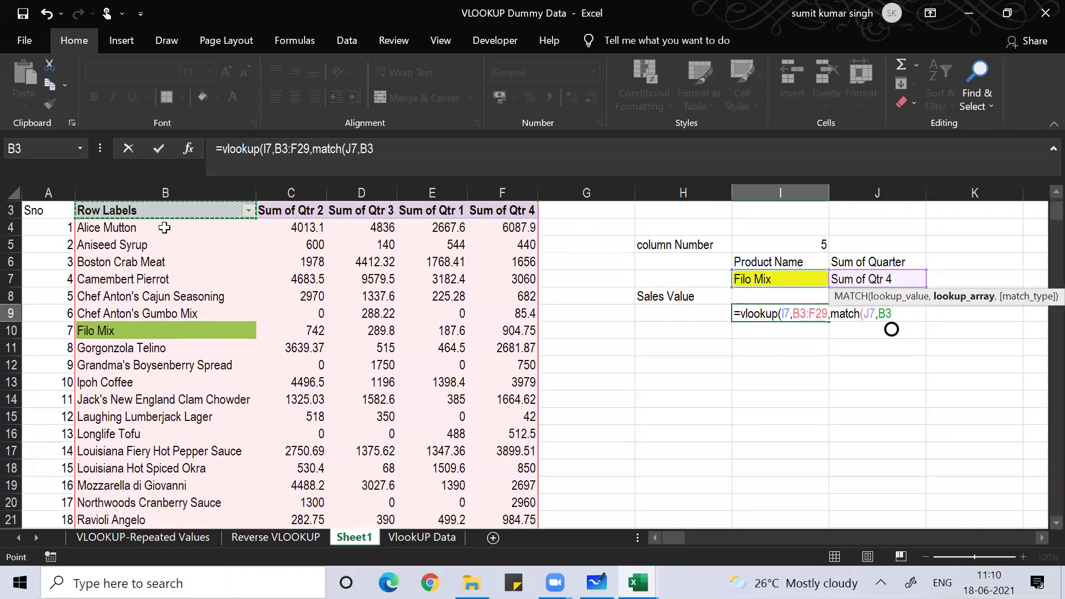
{"action": "key", "text": "shift+Right"}
{"action": "key", "text": "shift+Right"}
{"action": "key", "text": "shift+Right"}
{"action": "key", "text": "shift+Right"}
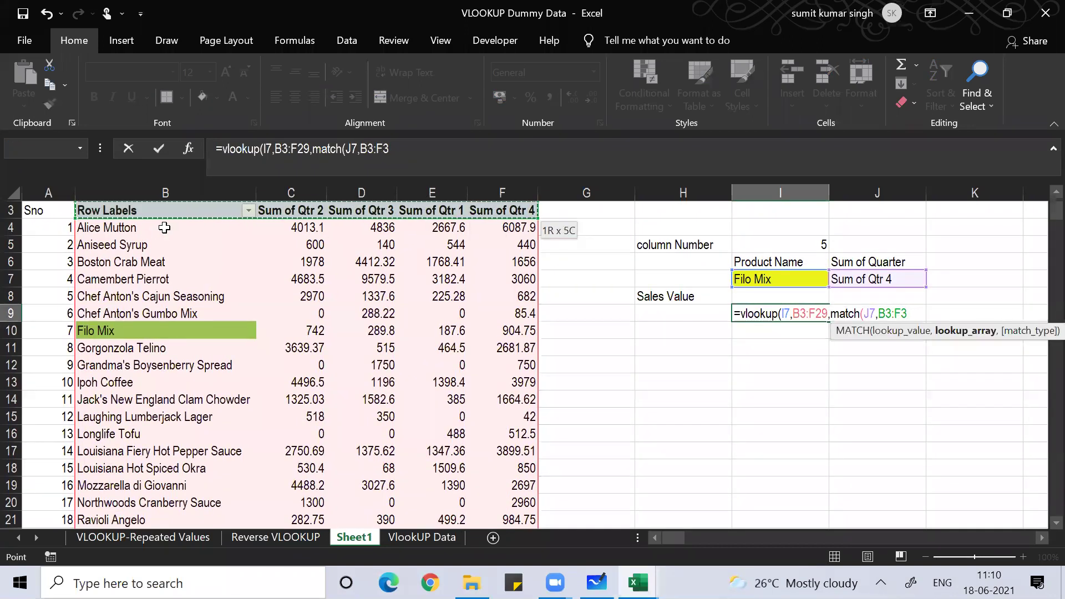
{"action": "type", "text": ",0"}
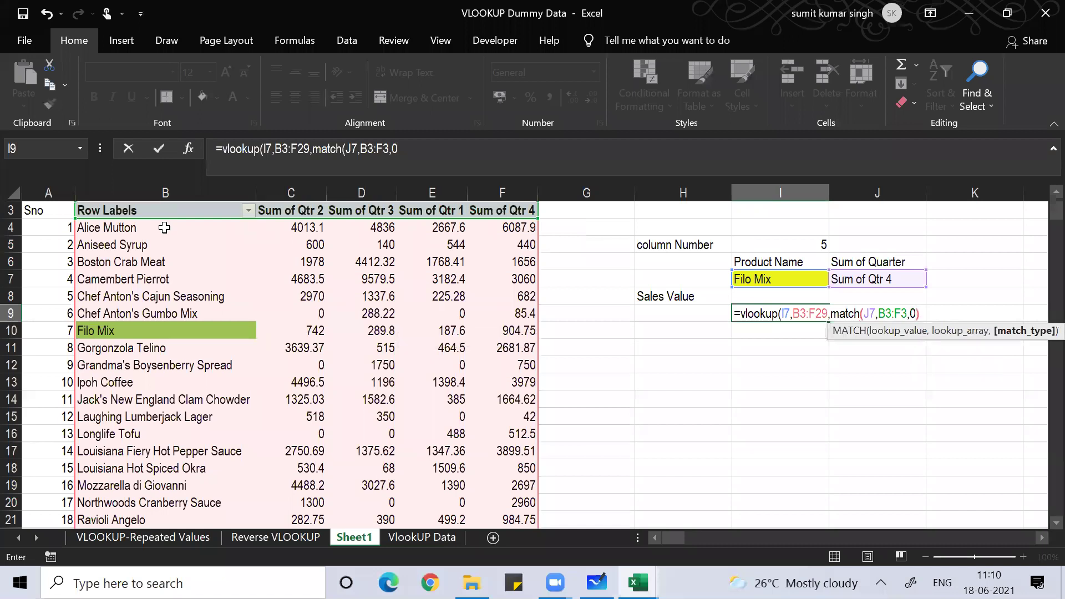
{"action": "type", "text": "),0"}
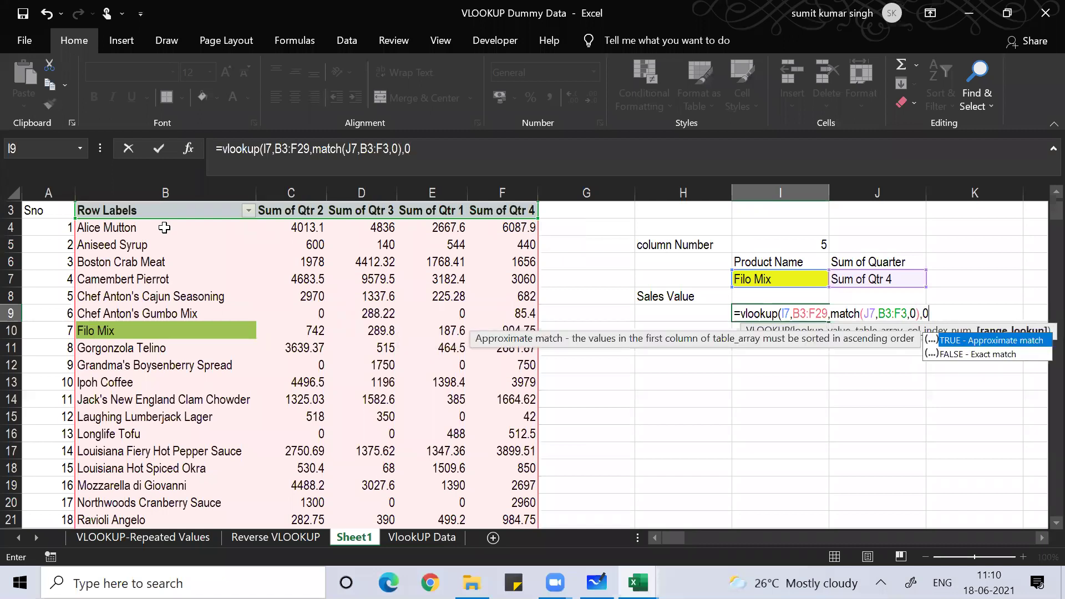
{"action": "type", "text": ")"}
Commit the VLOOKUP formula in I9 and reopen it to review it
{"action": "key", "text": "Return"}
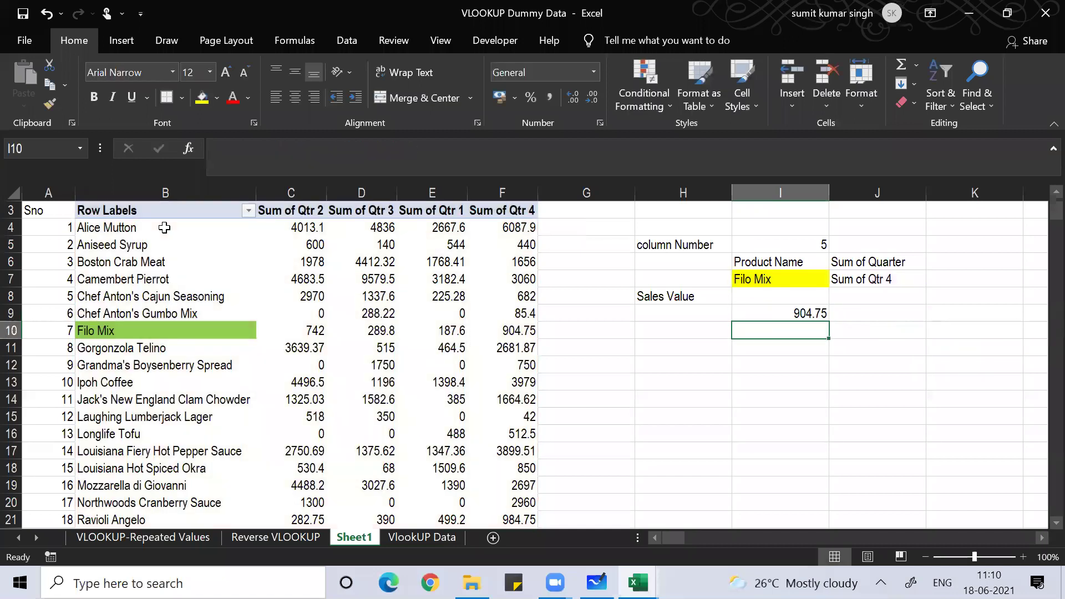
{"action": "key", "text": "Up"}
{"action": "key", "text": "F2"}
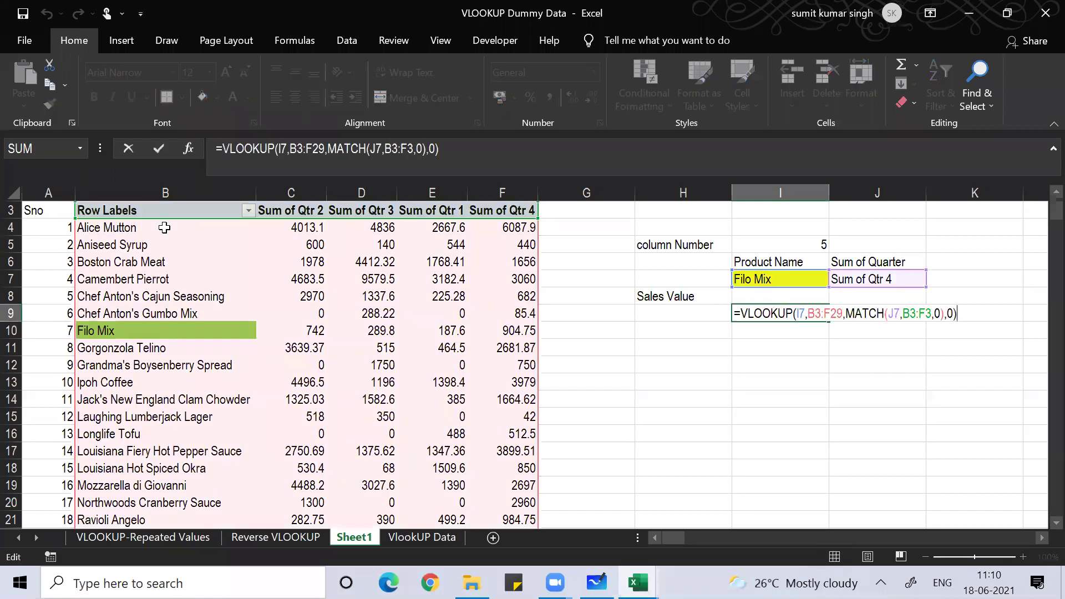
{"action": "key", "text": "Return"}
{"action": "key", "text": "Up"}
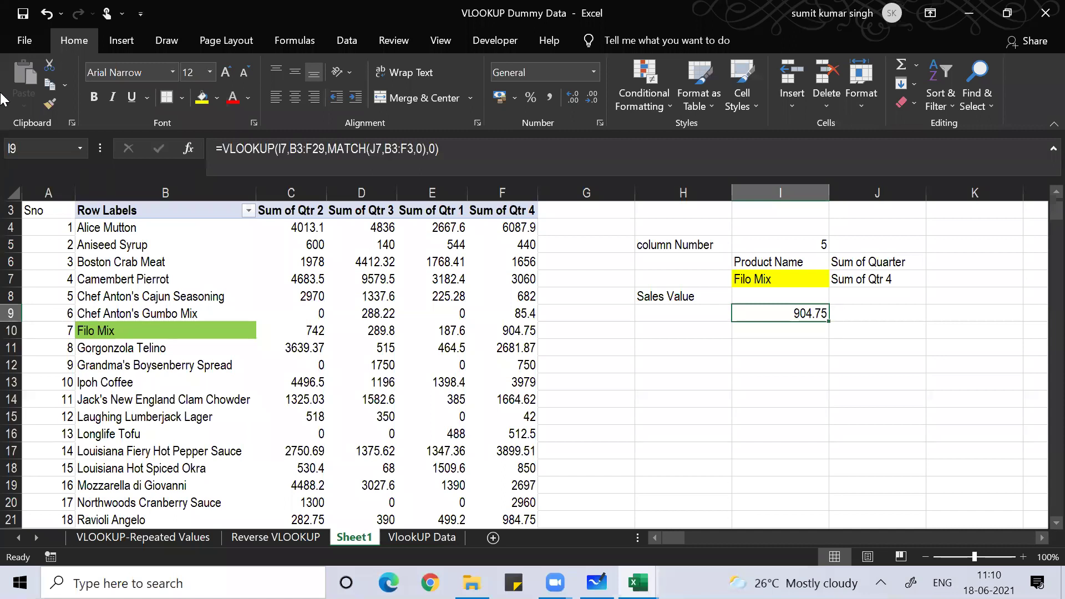
Raise the I9 Sales Value font from 12 to 22 and review its formula
{"action": "left_click", "coordinate": [227, 72]}
{"action": "left_click", "coordinate": [227, 72]}
{"action": "left_click", "coordinate": [228, 73]}
{"action": "left_click", "coordinate": [228, 72]}
{"action": "left_click", "coordinate": [228, 73]}
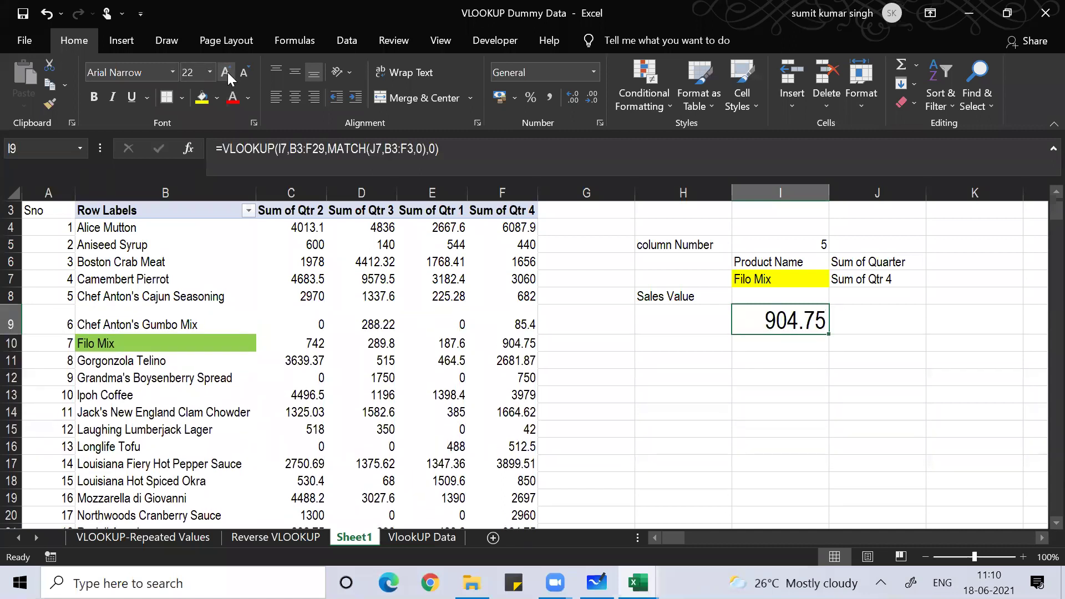
{"action": "key", "text": "F2"}
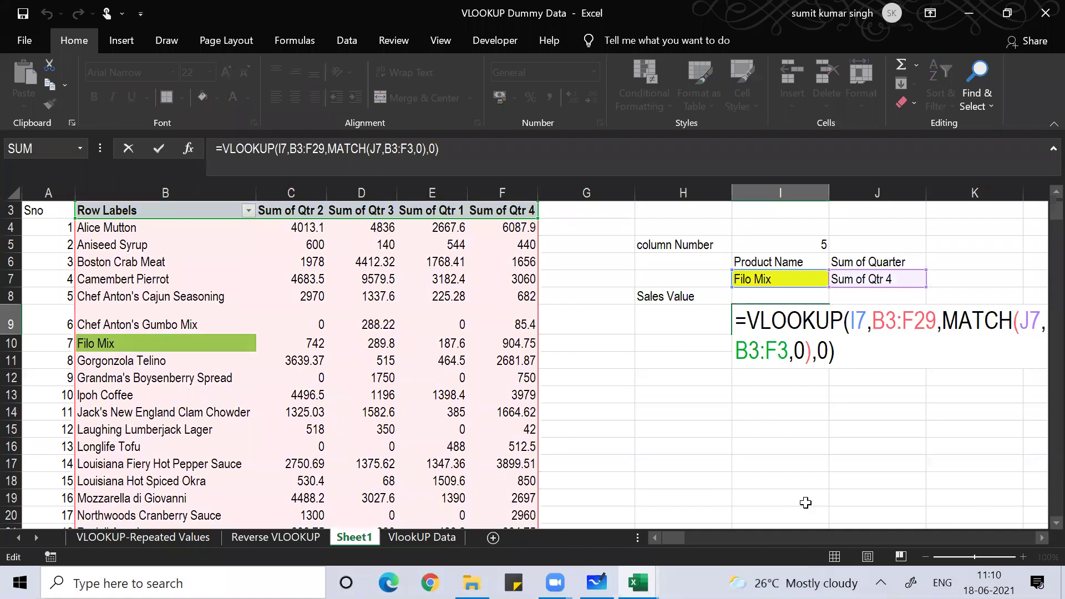
{"action": "left_click", "coordinate": [1040, 540]}
{"action": "left_click", "coordinate": [1039, 541]}
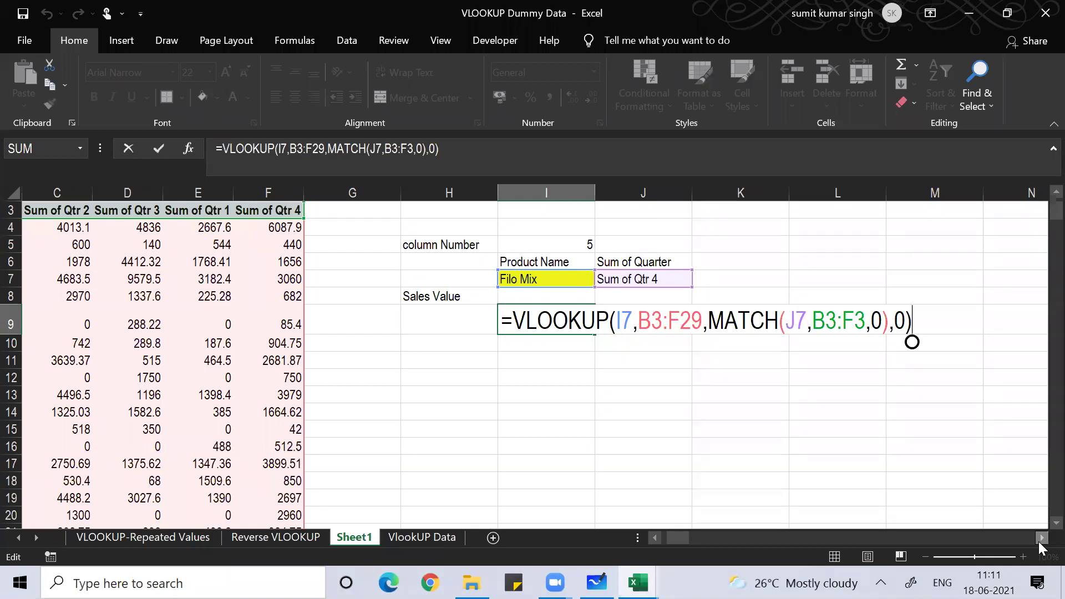
Enter Jack's New England Clam Chowder in I7 so Sales Value shows 1664.62
{"action": "key", "text": "Return"}
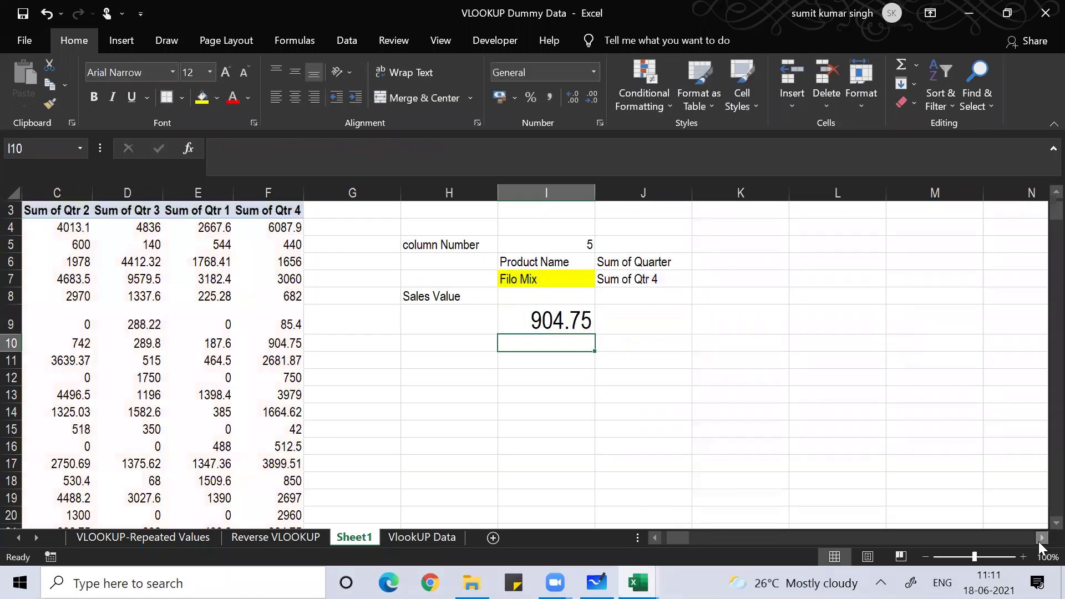
{"action": "key", "text": "Up"}
{"action": "key", "text": "Left"}
{"action": "key", "text": "Left"}
{"action": "key", "text": "Left"}
{"action": "key", "text": "Home"}
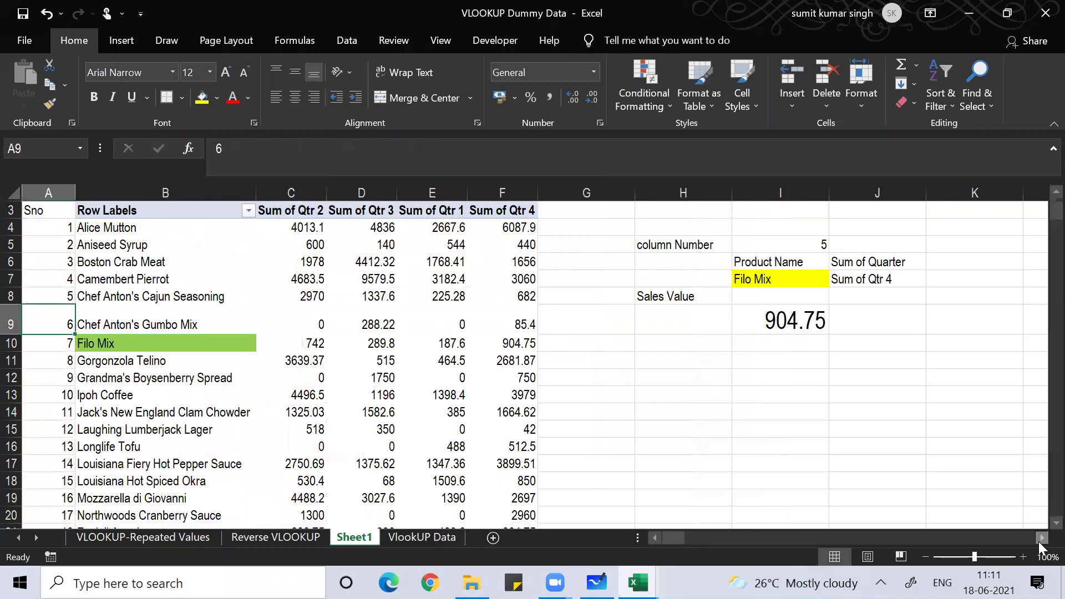
{"action": "key", "text": "Right"}
{"action": "key", "text": "Right"}
{"action": "key", "text": "Right"}
{"action": "key", "text": "Right"}
{"action": "key", "text": "Right"}
{"action": "key", "text": "Right"}
{"action": "key", "text": "Right"}
{"action": "key", "text": "Right"}
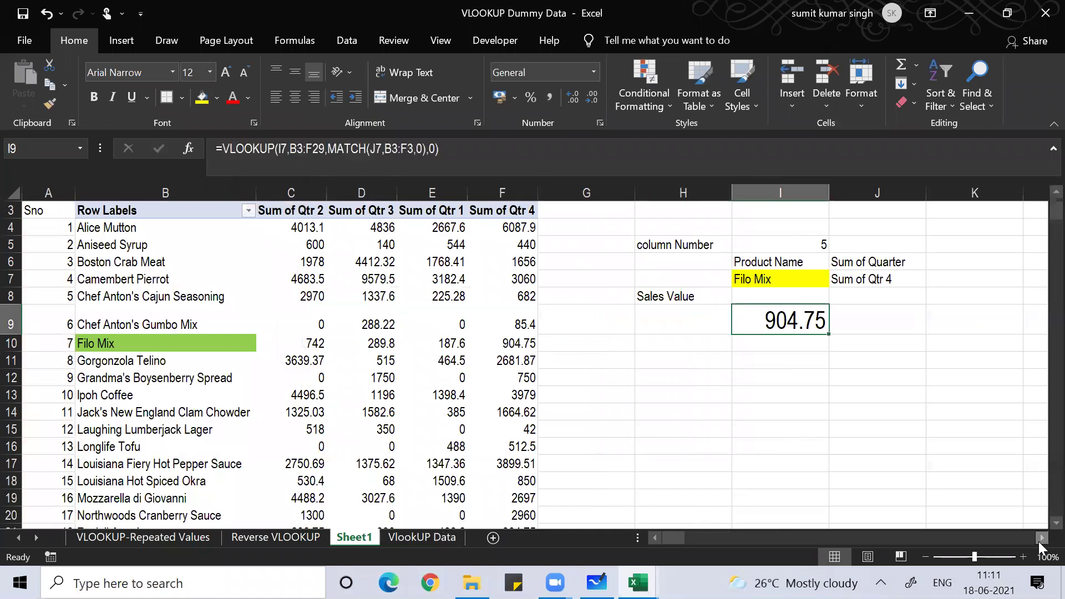
{"action": "key", "text": "Up"}
{"action": "key", "text": "Up"}
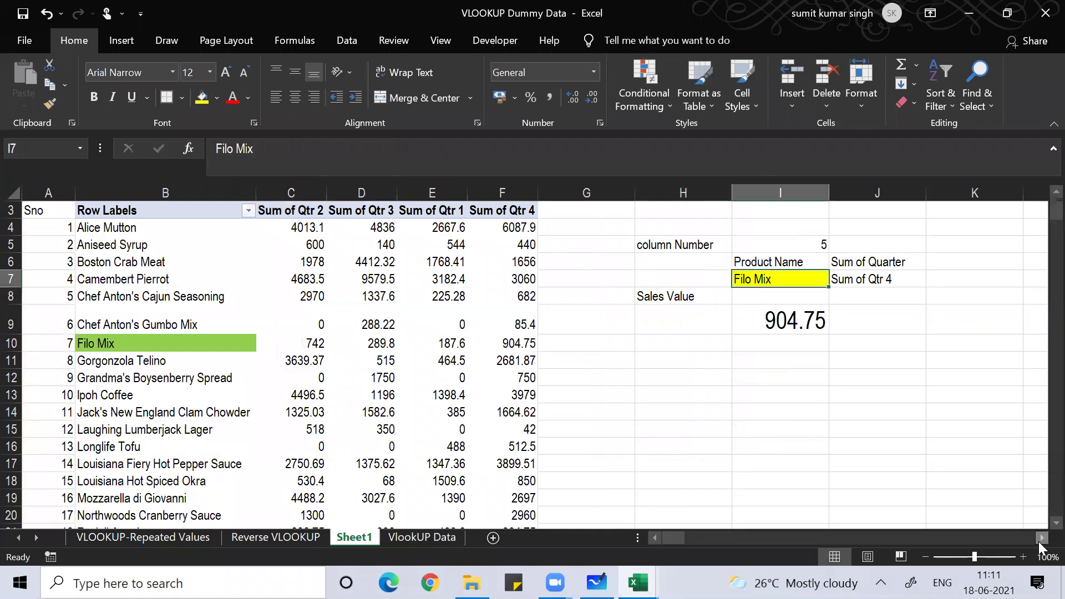
{"action": "type", "text": "Jack's New England "}
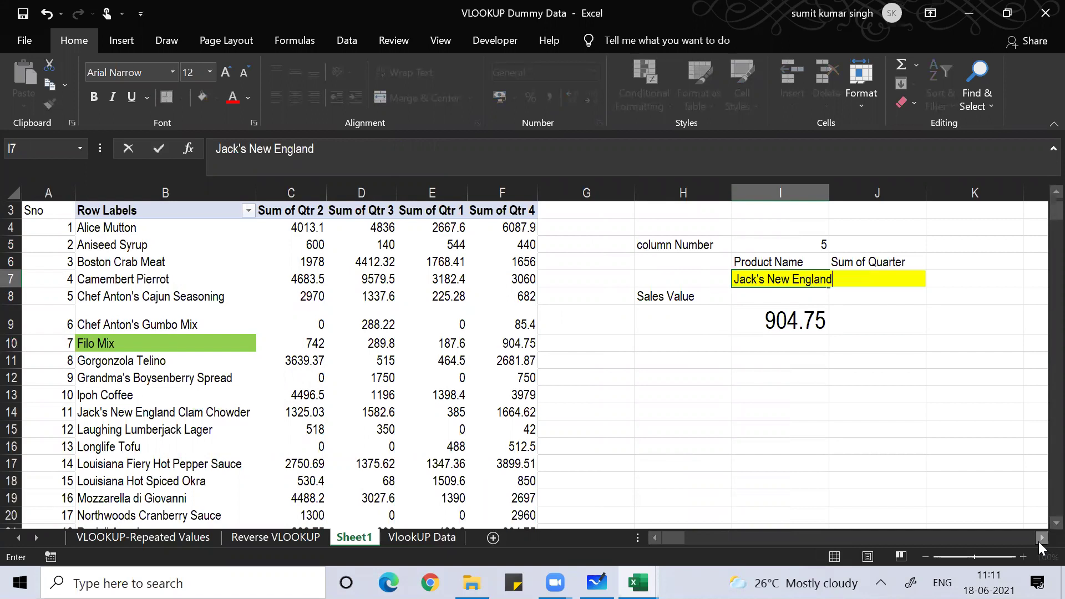
{"action": "type", "text": "Clam Chowder"}
{"action": "key", "text": "ctrl+Return"}
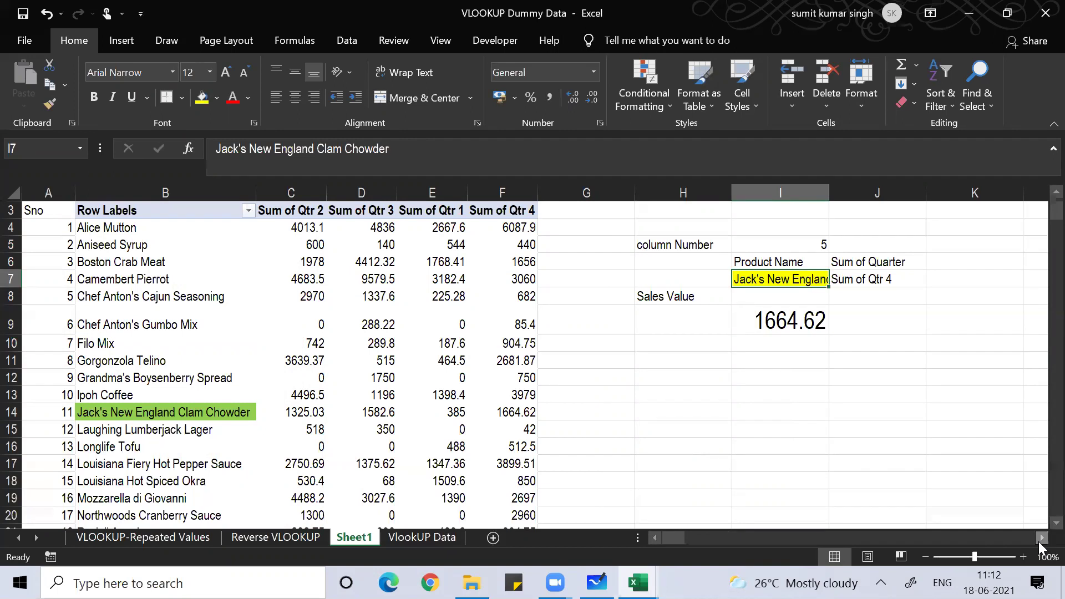
{"action": "key", "text": "alt+d"}
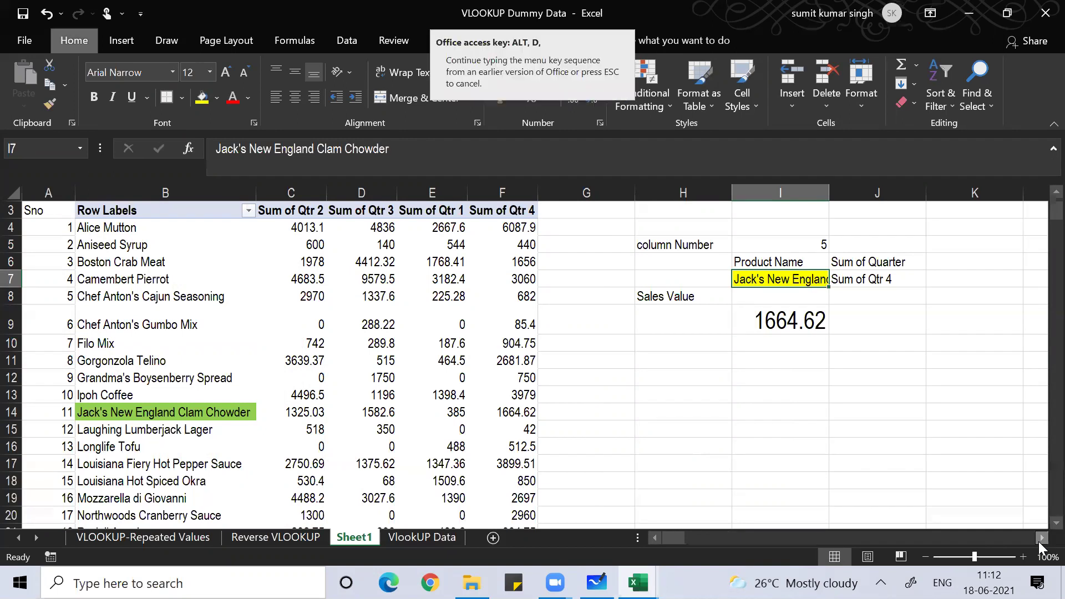
Set I7's data validation to a List sourced from Book3's A1:A25
{"action": "key", "text": "l"}
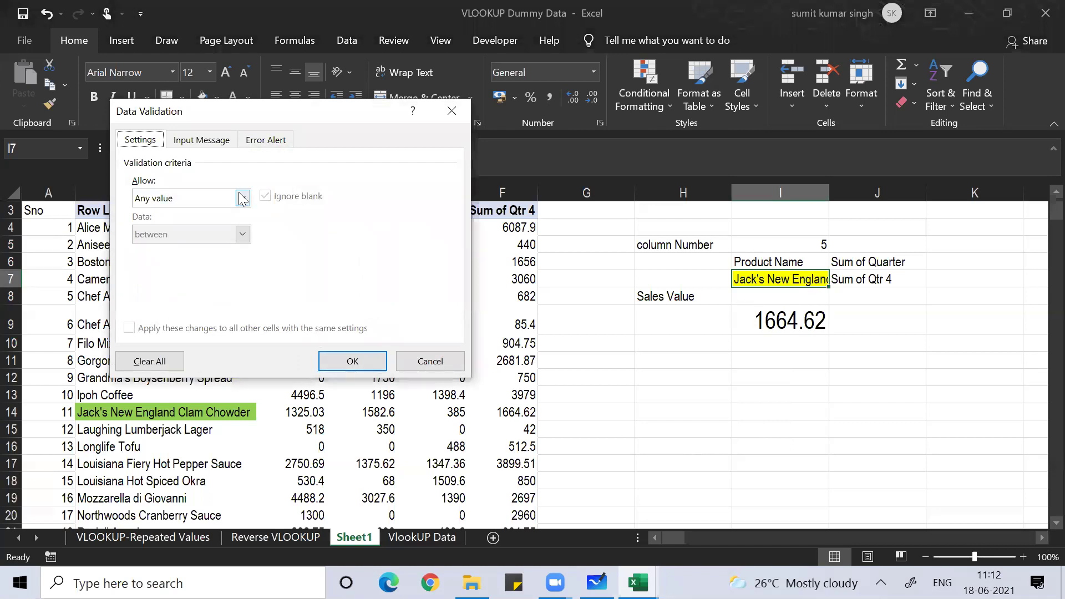
{"action": "left_click", "coordinate": [242, 198]}
{"action": "left_click", "coordinate": [176, 249]}
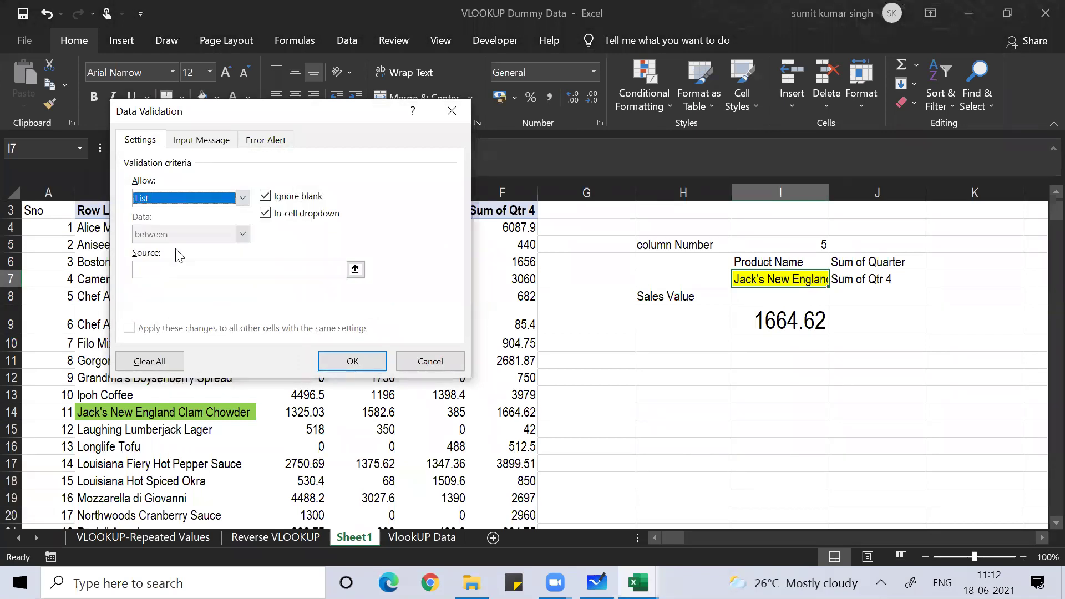
{"action": "left_click", "coordinate": [355, 270]}
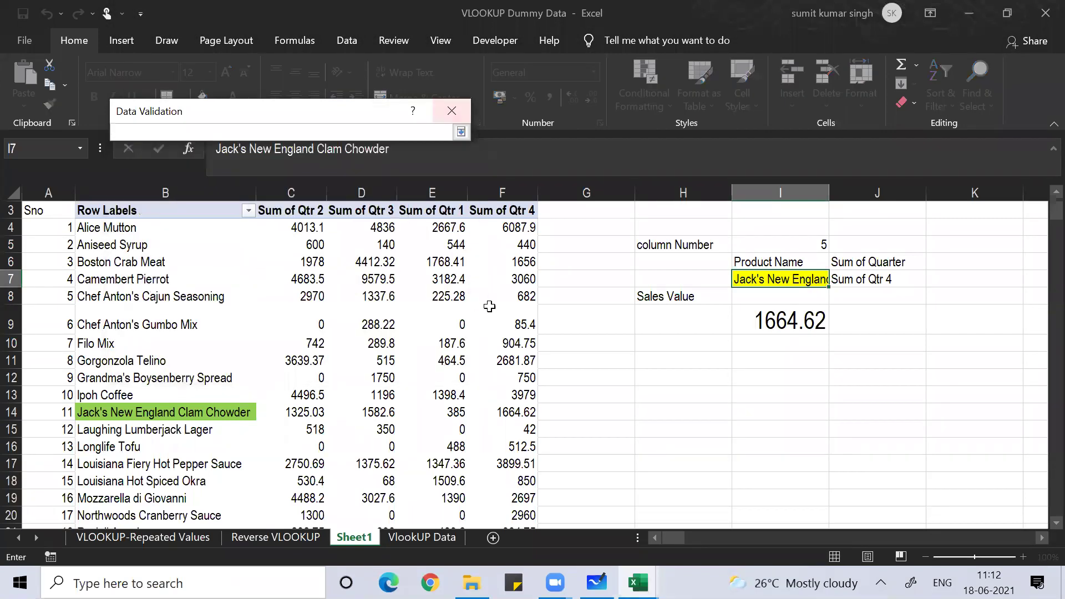
{"action": "key", "text": "alt+Tab"}
{"action": "key", "text": "Tab"}
{"action": "key", "text": "Tab"}
{"action": "left_click", "coordinate": [109, 208]}
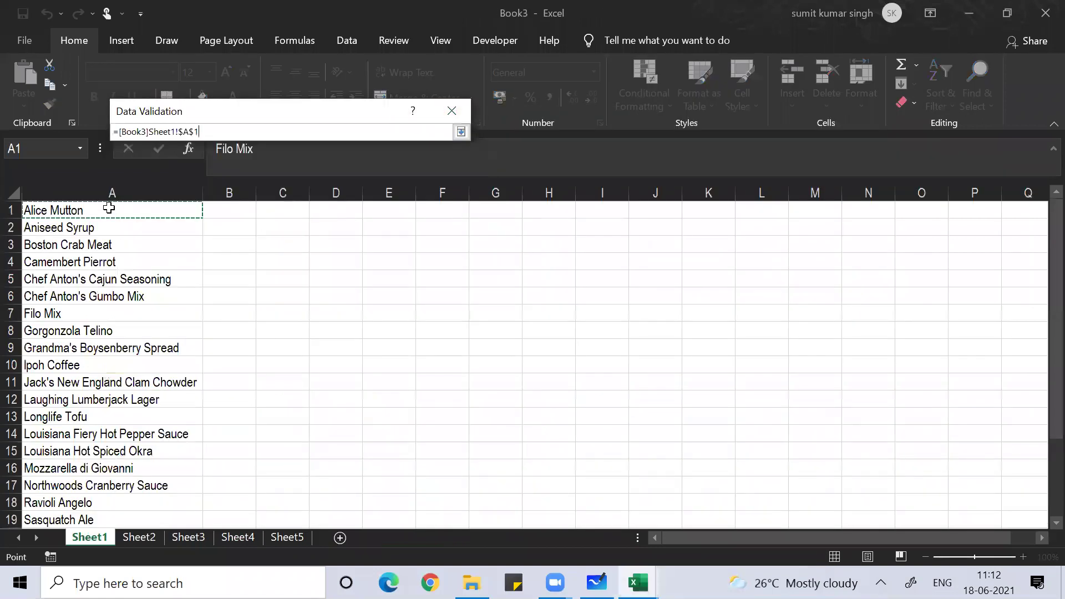
{"action": "key", "text": "ctrl+shift+Down"}
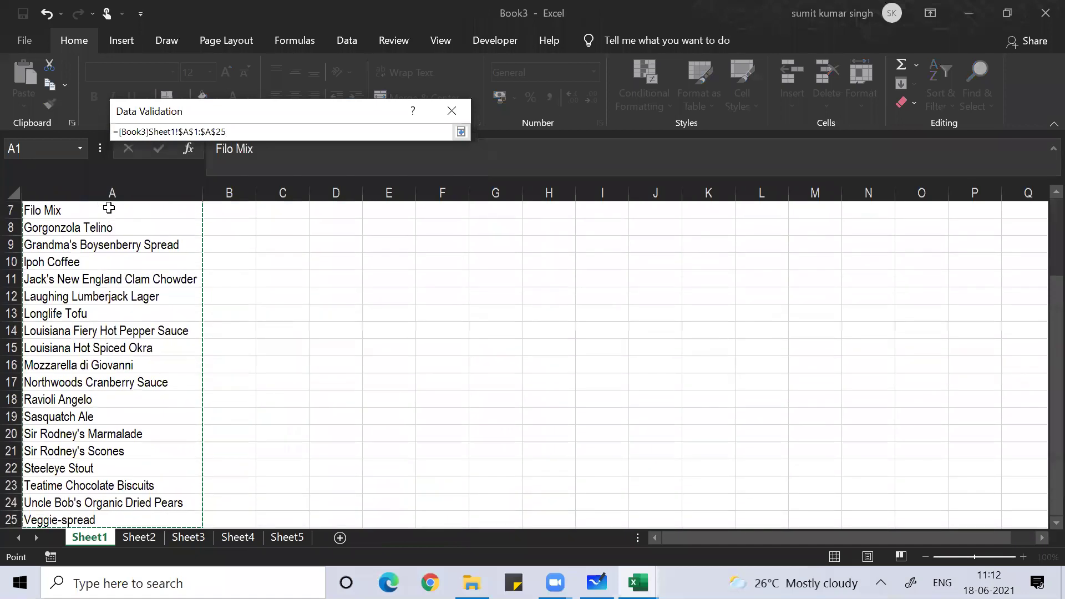
{"action": "left_click", "coordinate": [461, 132]}
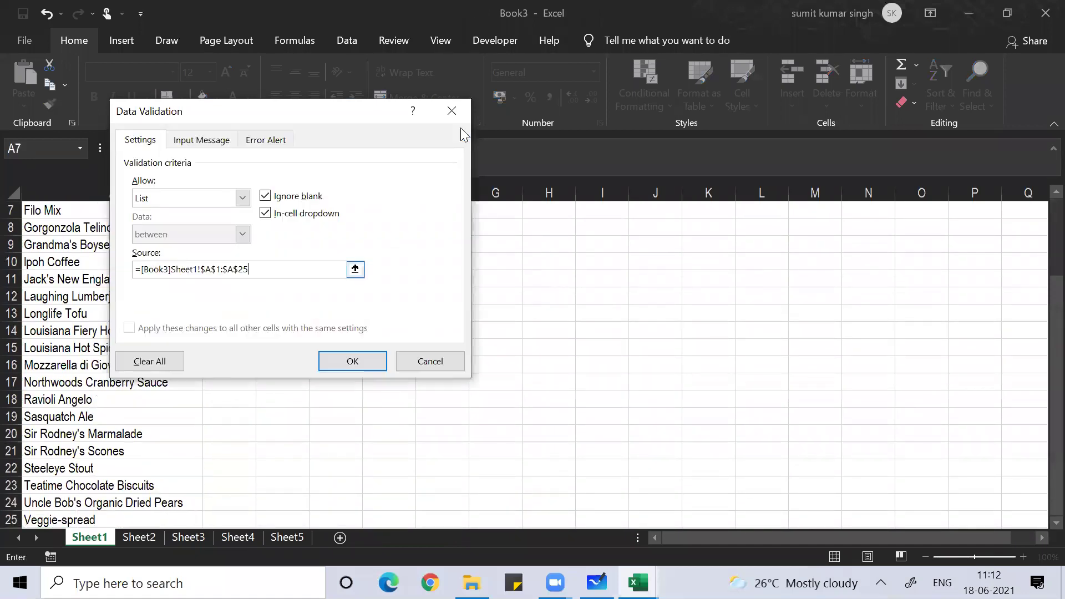
{"action": "left_click", "coordinate": [356, 362]}
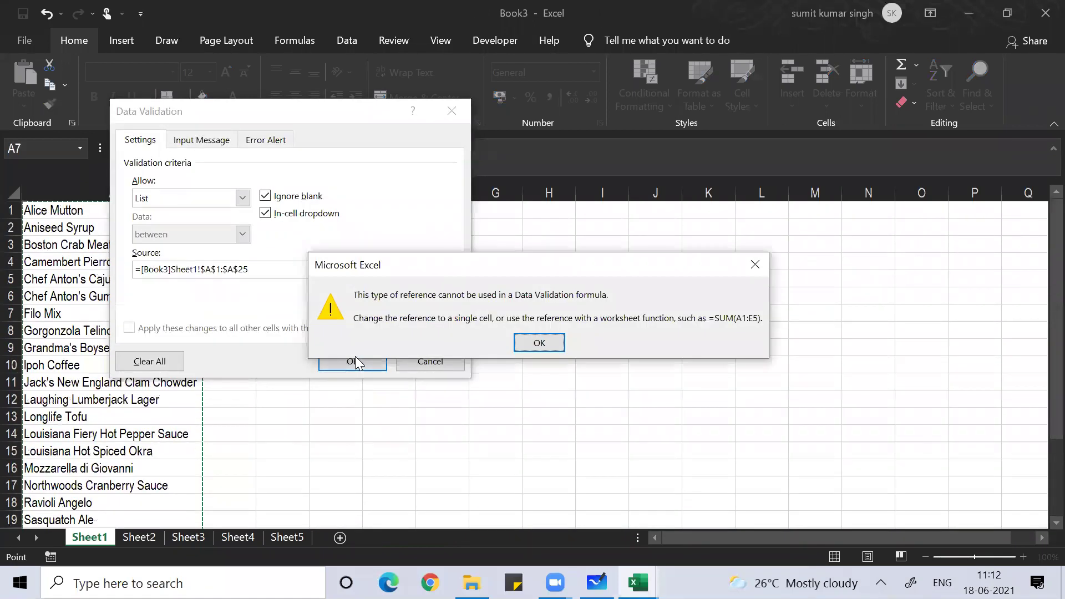
Dismiss the invalid cross-workbook reference errors and cancel the validation
{"action": "left_click", "coordinate": [540, 342]}
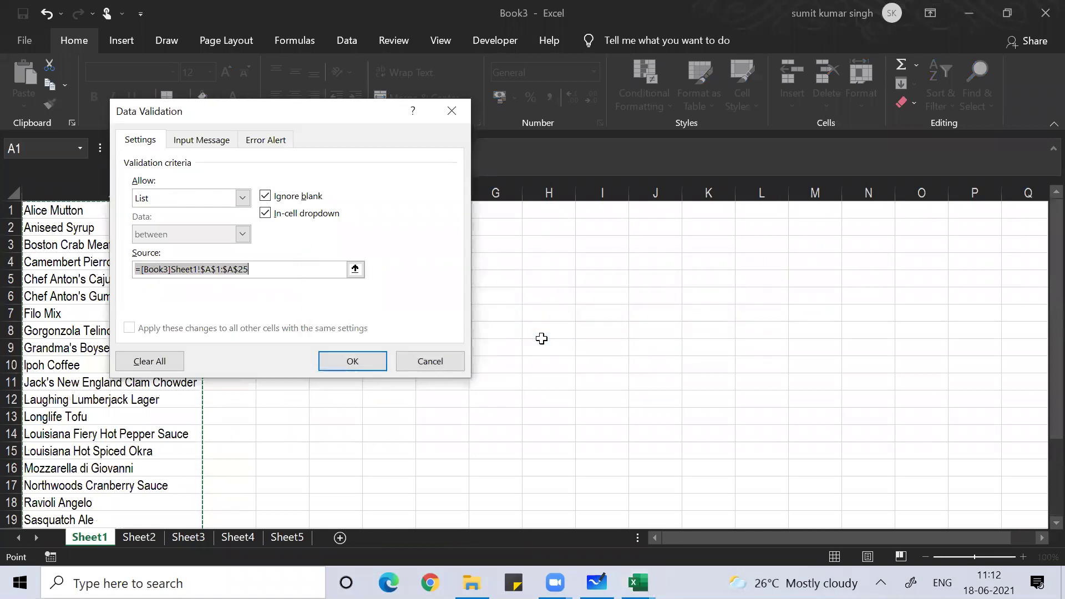
{"action": "left_click", "coordinate": [353, 362]}
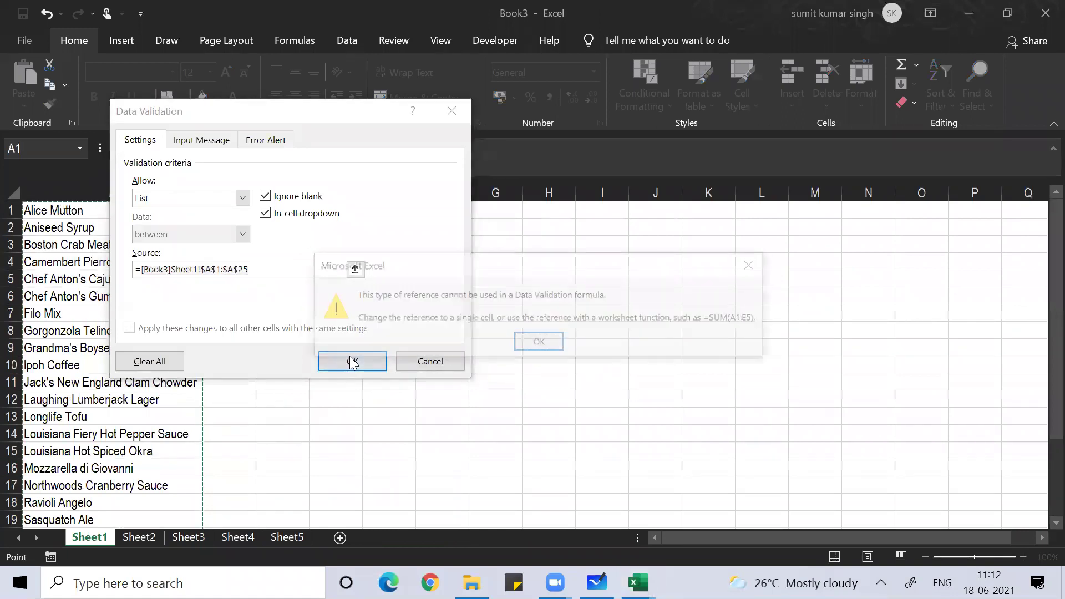
{"action": "left_click", "coordinate": [540, 343]}
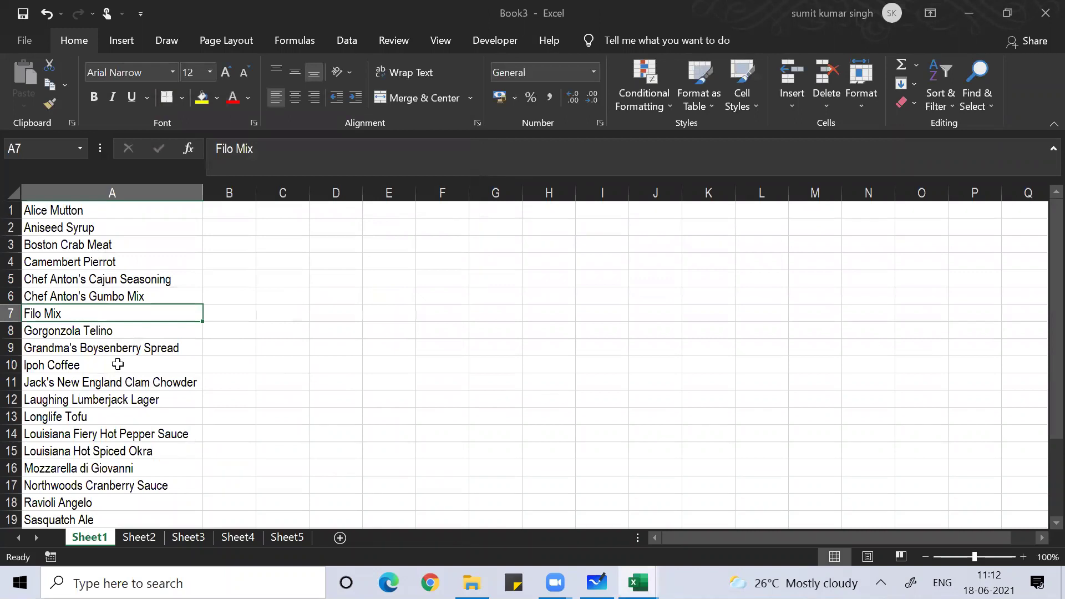
{"action": "left_click", "coordinate": [117, 365]}
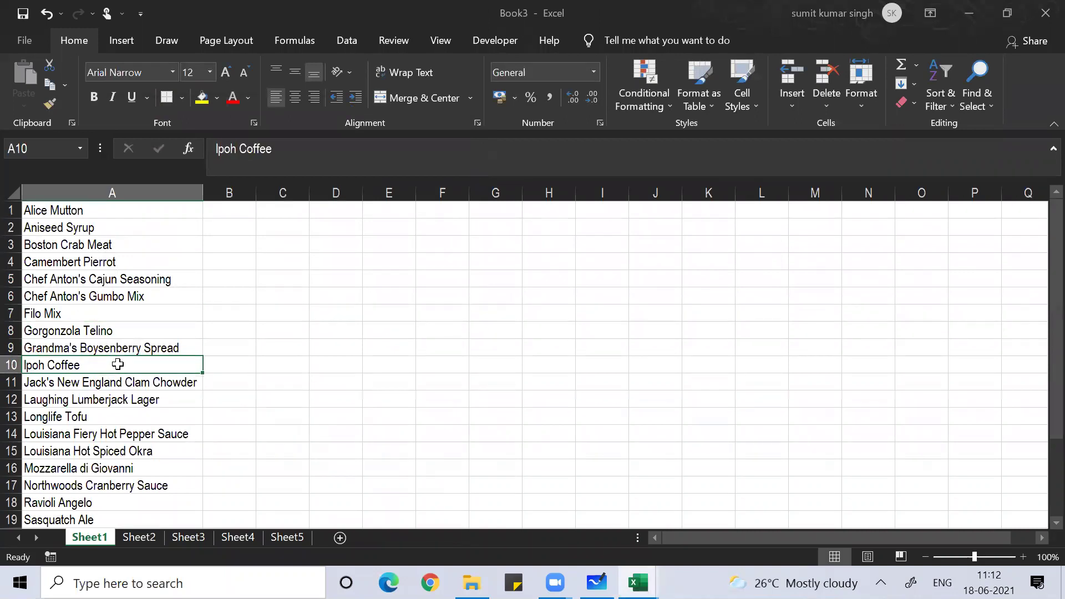
Close the Book3 workbook, answering its save prompt
{"action": "left_click", "coordinate": [68, 399]}
{"action": "key", "text": "Up"}
{"action": "key", "text": "Up"}
{"action": "left_click", "coordinate": [1046, 13]}
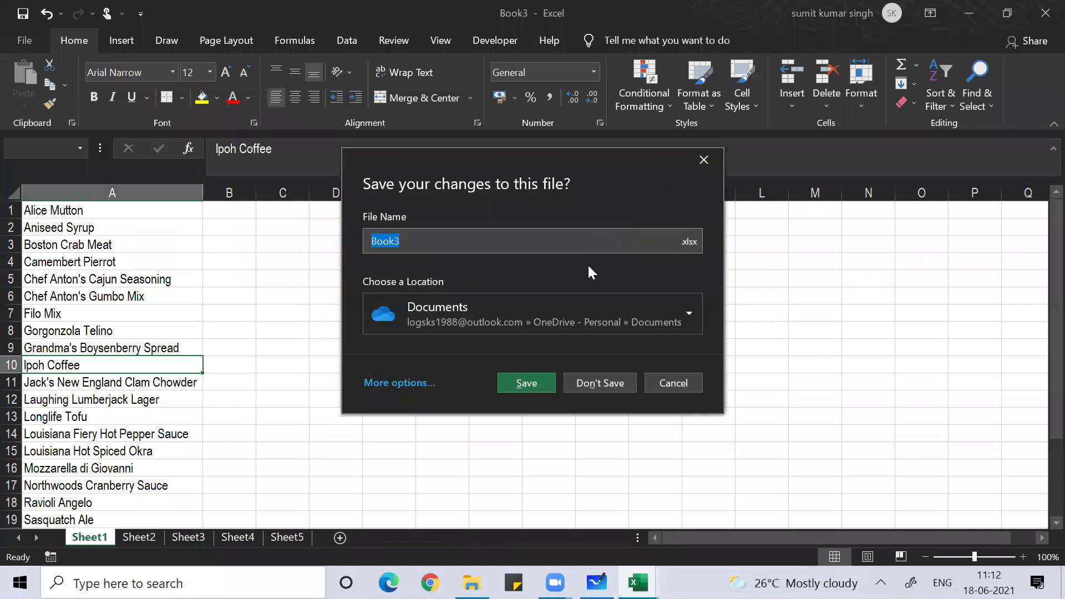
{"action": "left_click", "coordinate": [602, 380]}
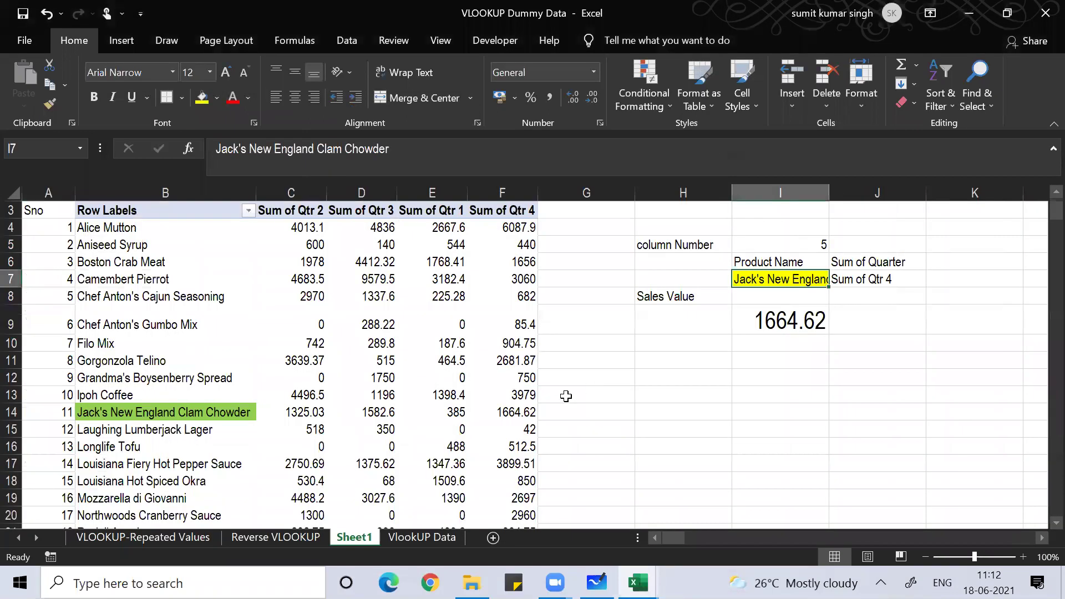
Check the Ipoh Coffee entry in Book2's product list, then return to VLOOKUP Dummy Data
{"action": "key", "text": "alt+Tab"}
{"action": "key", "text": "alt+Tab"}
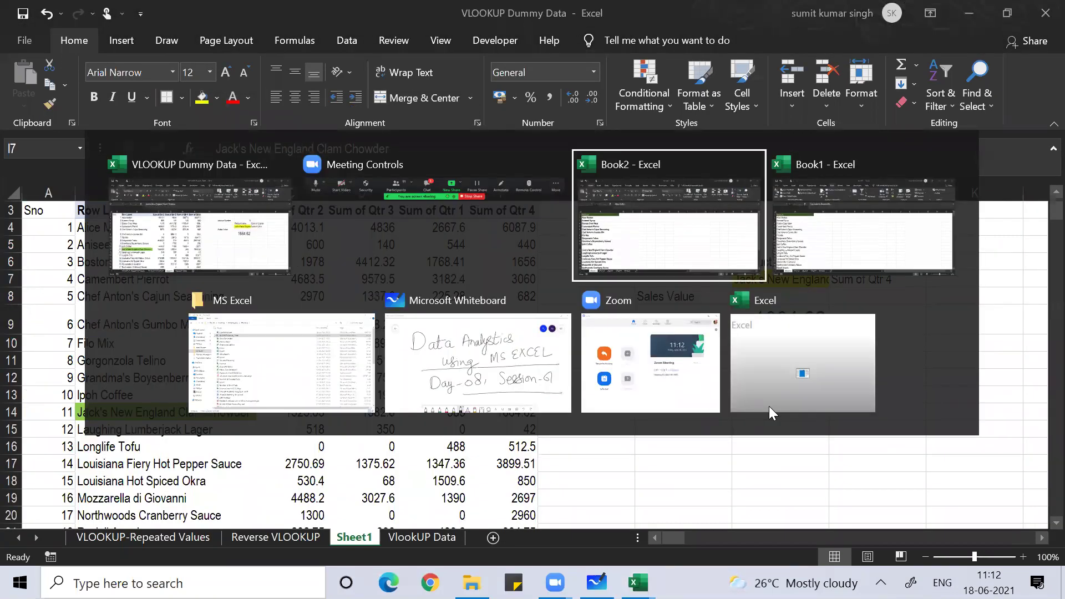
{"action": "left_click", "coordinate": [178, 379]}
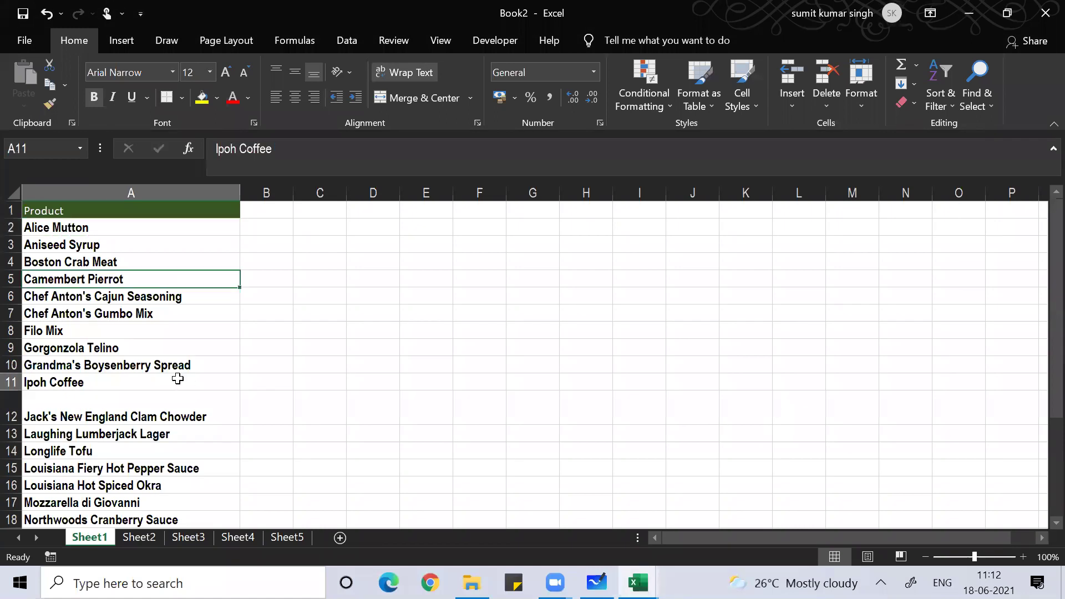
{"action": "key", "text": "alt+Tab"}
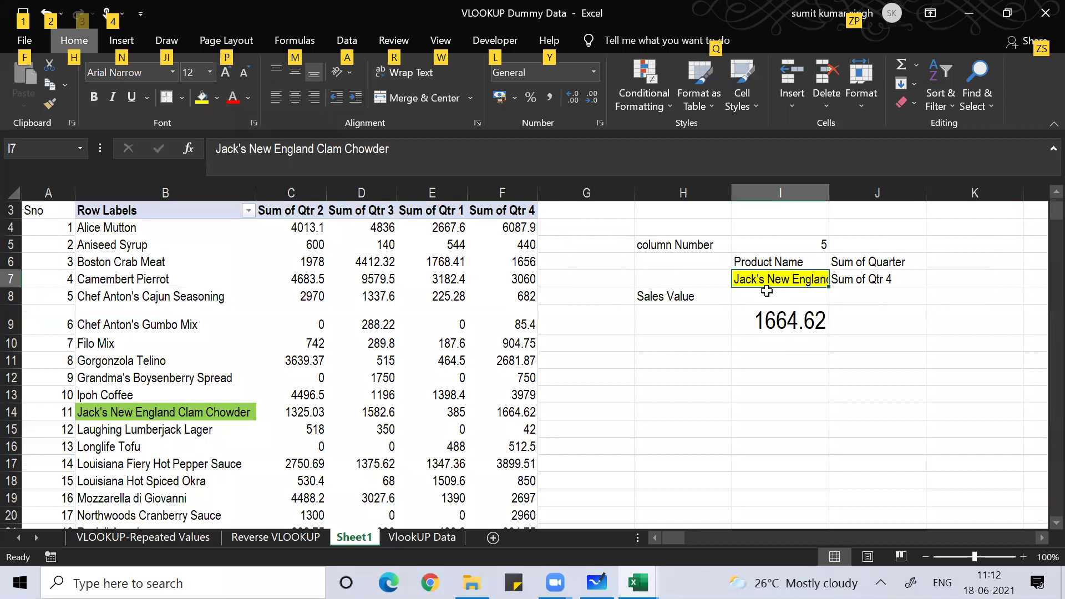
Try a List validation for I7 sourced from Book2's A2:A26; dismiss the rejection and cancel
{"action": "key", "text": "alt+d+l"}
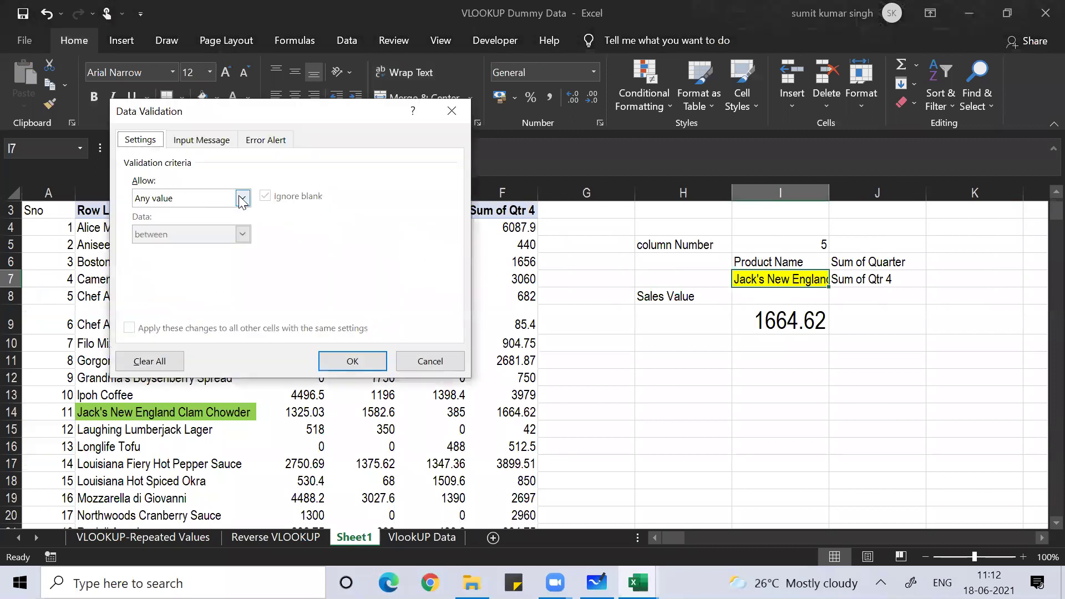
{"action": "left_click", "coordinate": [243, 198]}
{"action": "left_click", "coordinate": [183, 240]}
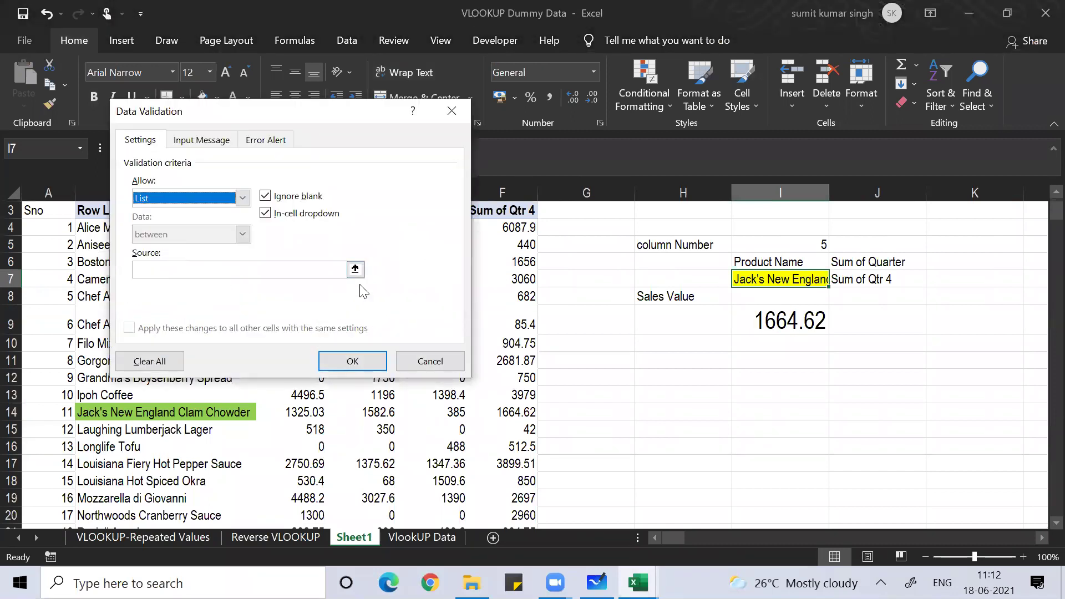
{"action": "left_click", "coordinate": [355, 270]}
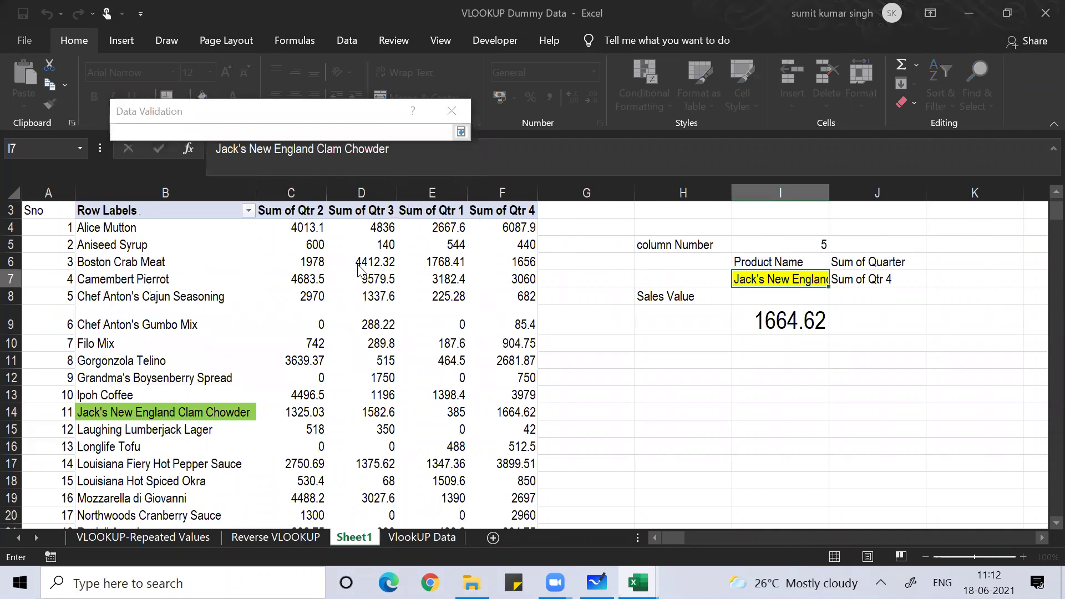
{"action": "key", "text": "alt+Tab"}
{"action": "key", "text": "alt+Tab"}
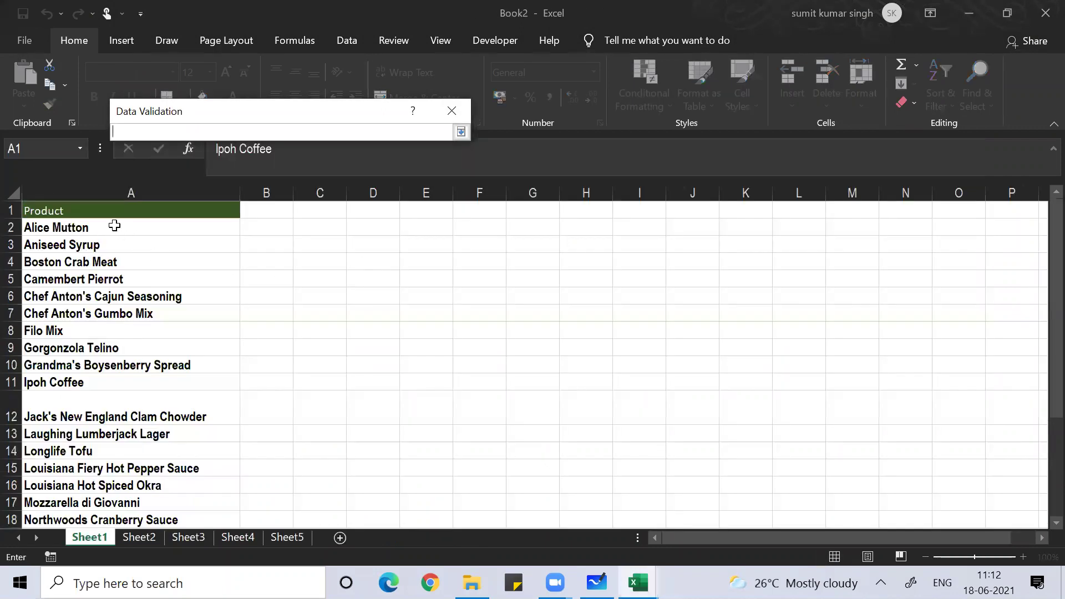
{"action": "left_click", "coordinate": [114, 226]}
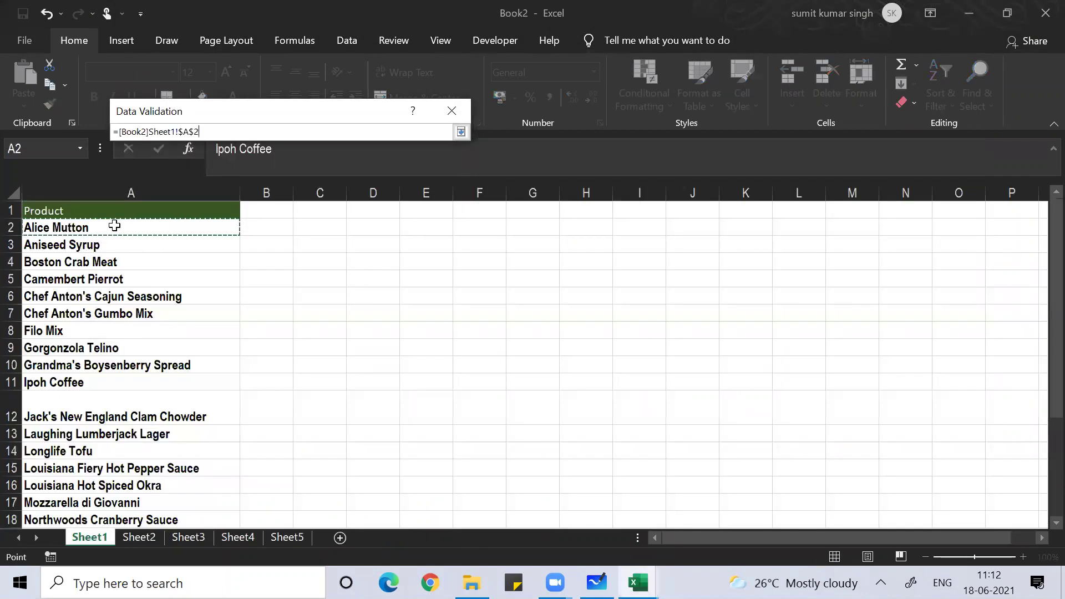
{"action": "key", "text": "ctrl+shift+Down"}
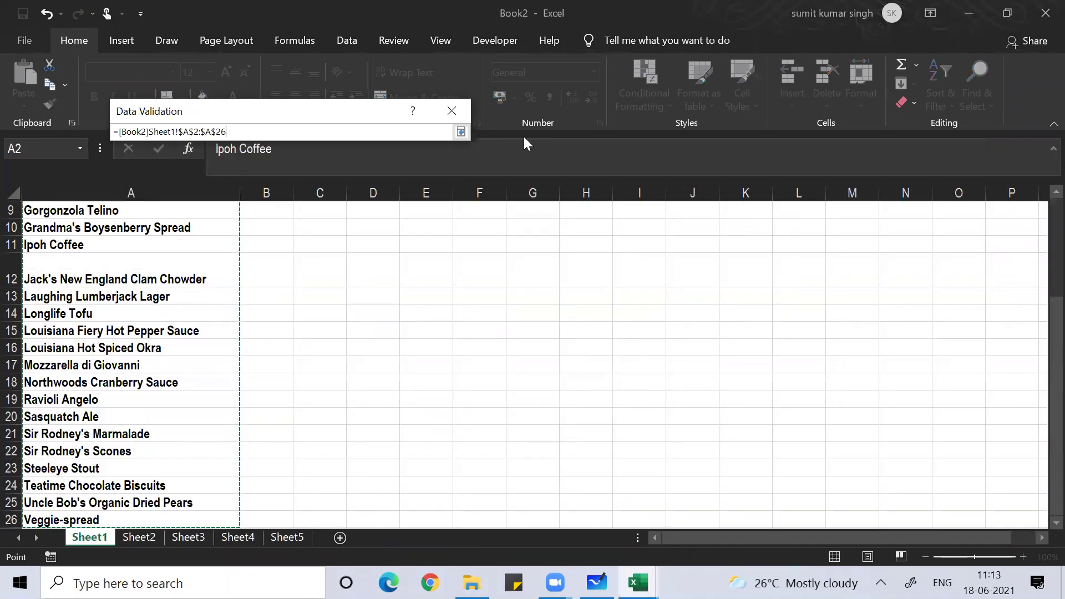
{"action": "left_click", "coordinate": [462, 131]}
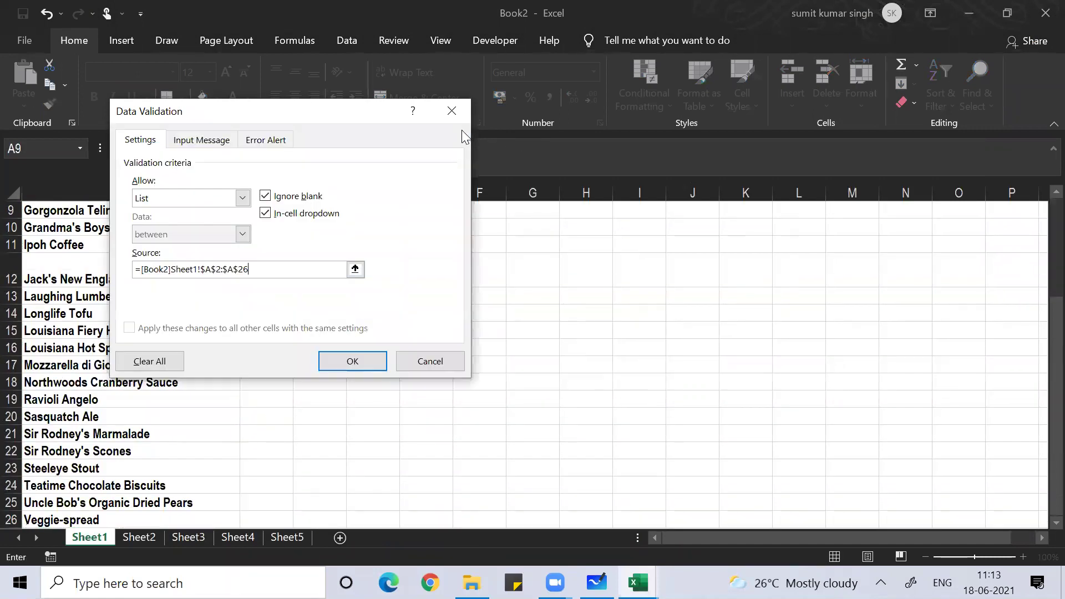
{"action": "left_click", "coordinate": [355, 360]}
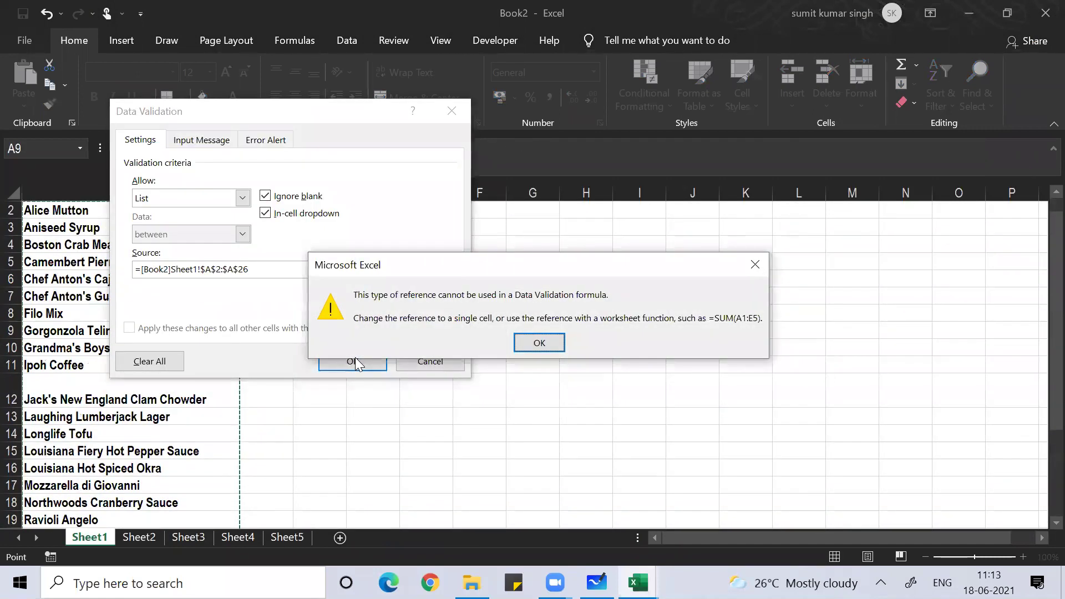
{"action": "left_click", "coordinate": [537, 334]}
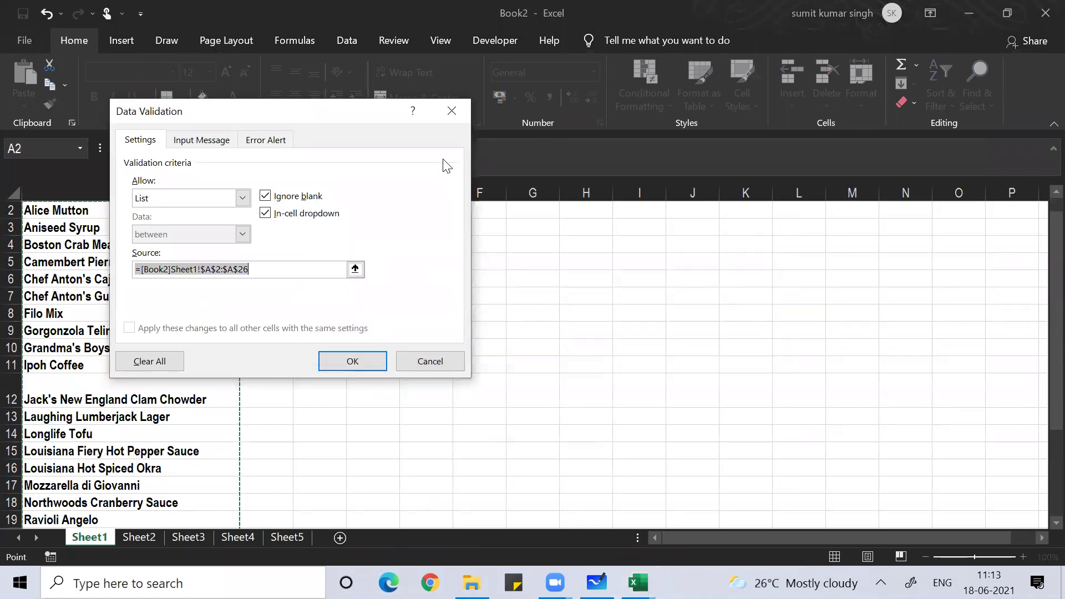
{"action": "left_click", "coordinate": [453, 108]}
Copy Book2's 25 product names in A2:A26
{"action": "left_click", "coordinate": [142, 277]}
{"action": "key", "text": "Up"}
{"action": "key", "text": "Up"}
{"action": "key", "text": "Up"}
{"action": "key", "text": "Up"}
{"action": "key", "text": "Up"}
{"action": "key", "text": "Down"}
{"action": "key", "text": "Down"}
{"action": "key", "text": "Up"}
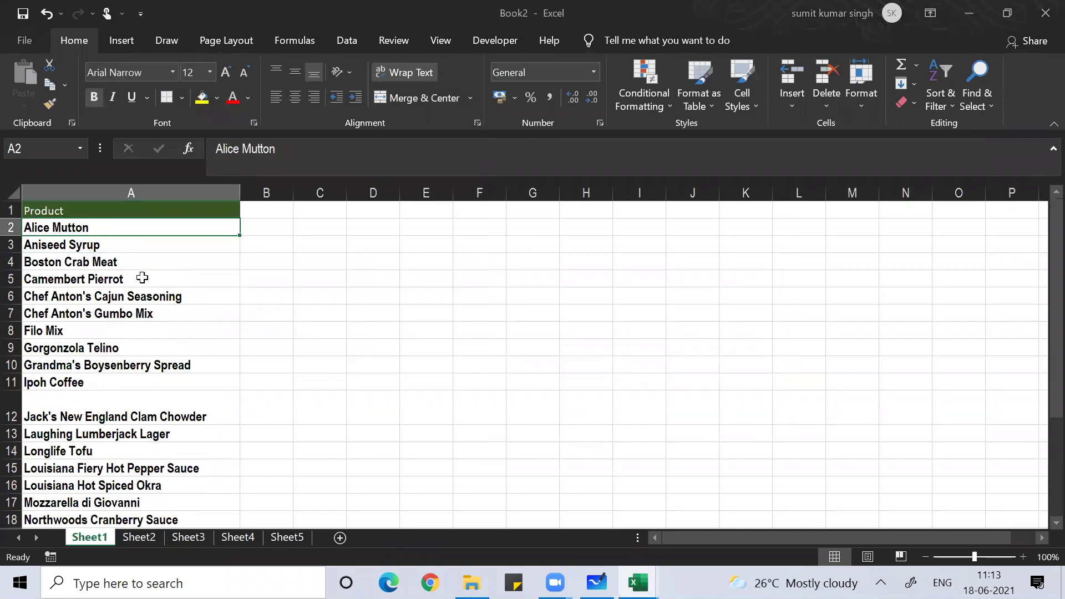
{"action": "key", "text": "ctrl+shift+Down"}
{"action": "key", "text": "ctrl+c"}
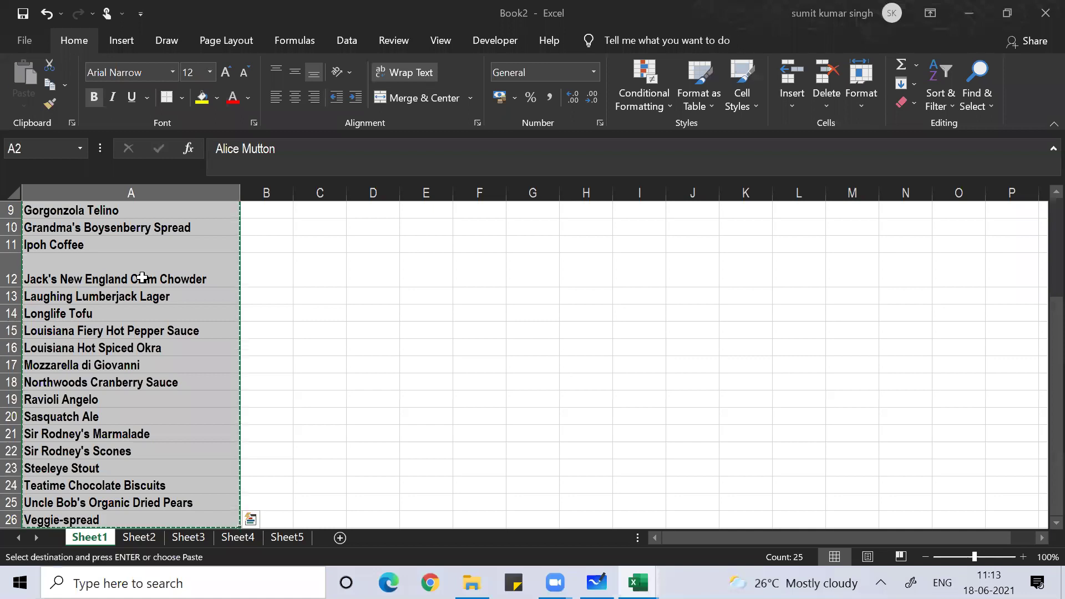
Paste the product names into the VLOOKUP Dummy Data sheet starting at K4
{"action": "key", "text": "alt+Tab"}
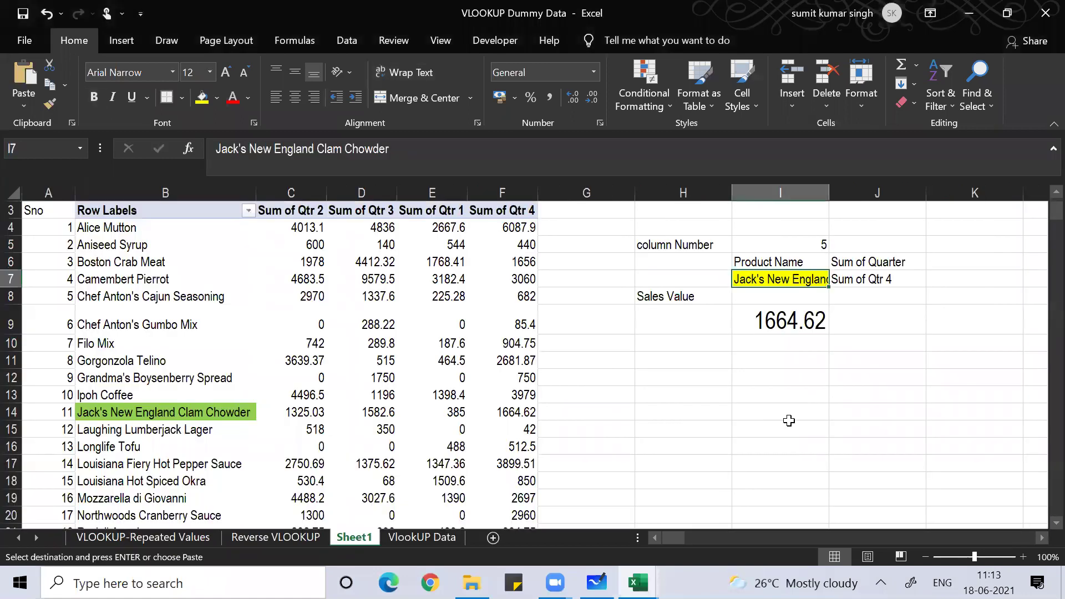
{"action": "left_click", "coordinate": [1000, 225]}
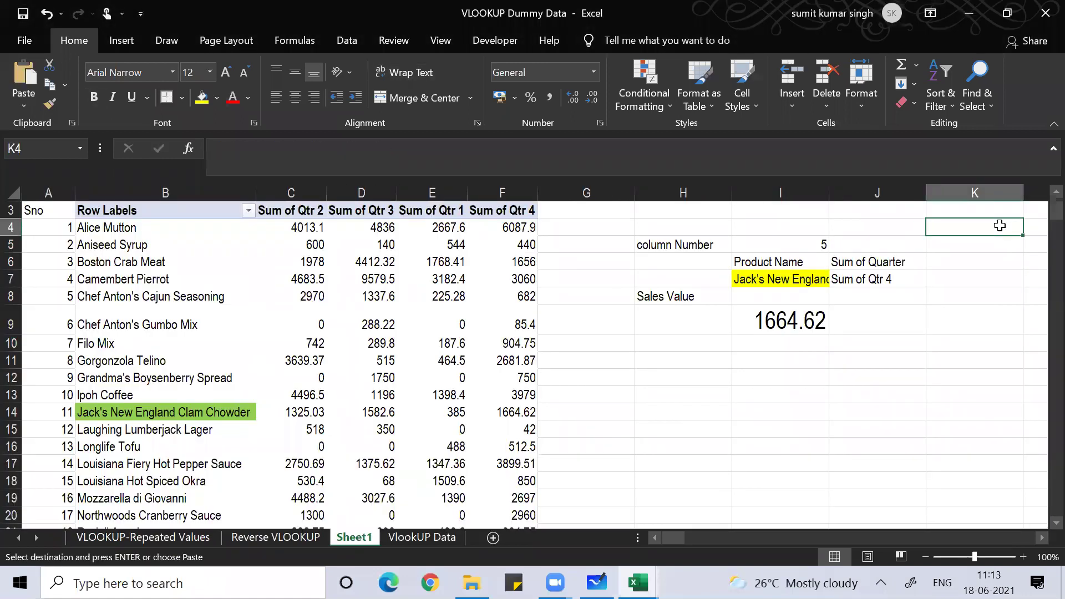
{"action": "key", "text": "ctrl+v"}
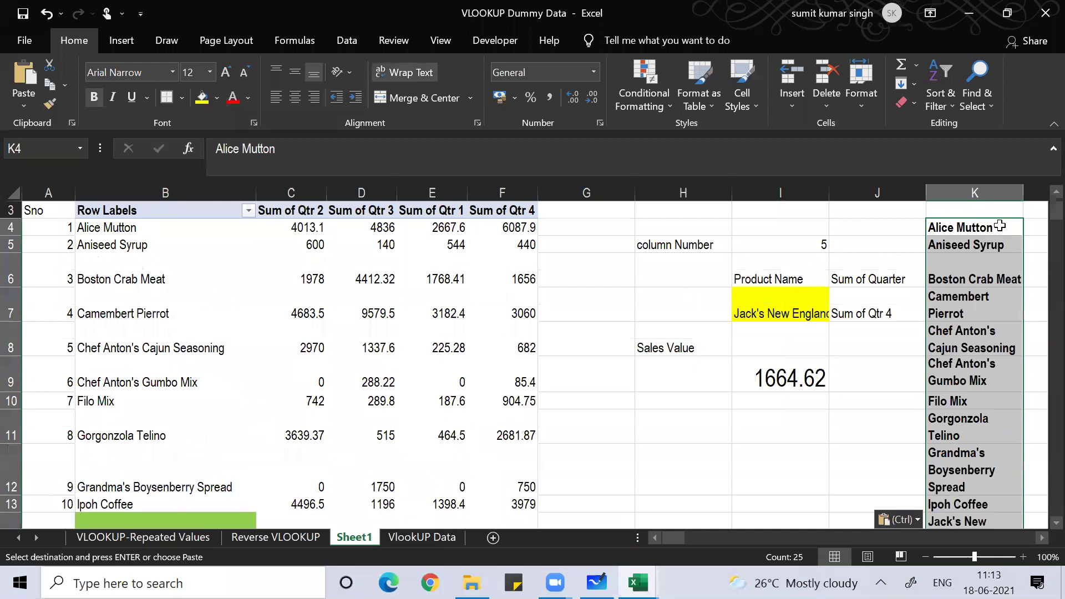
{"action": "key", "text": "alt"}
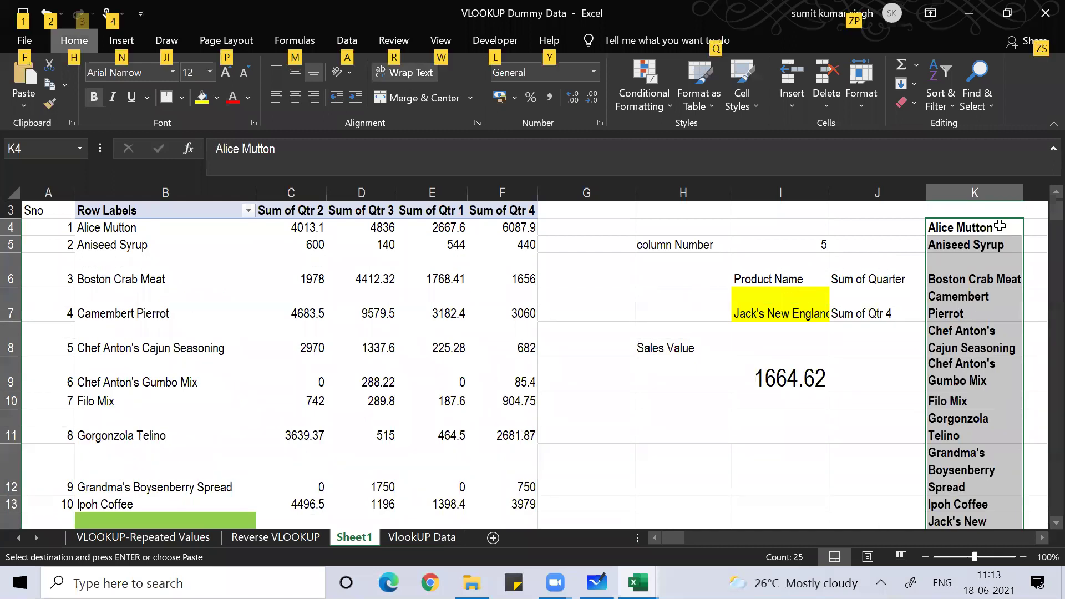
{"action": "key", "text": "alt"}
Convert the column K product names to plain values with Paste Special Values
{"action": "key", "text": "ctrl+c"}
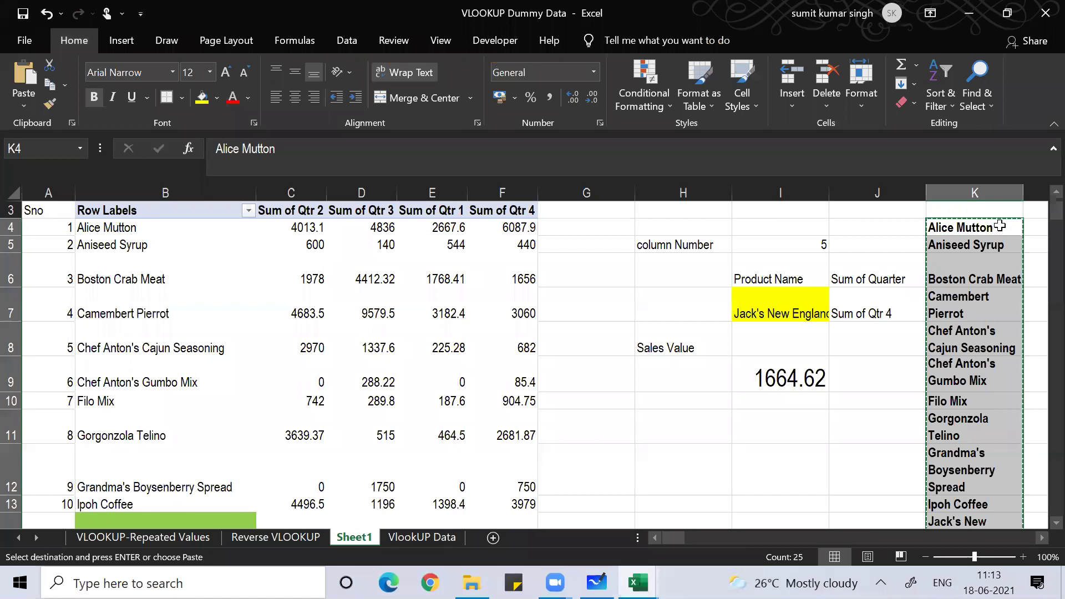
{"action": "key", "text": "ctrl+alt+v"}
{"action": "key", "text": "v"}
{"action": "key", "text": "Return"}
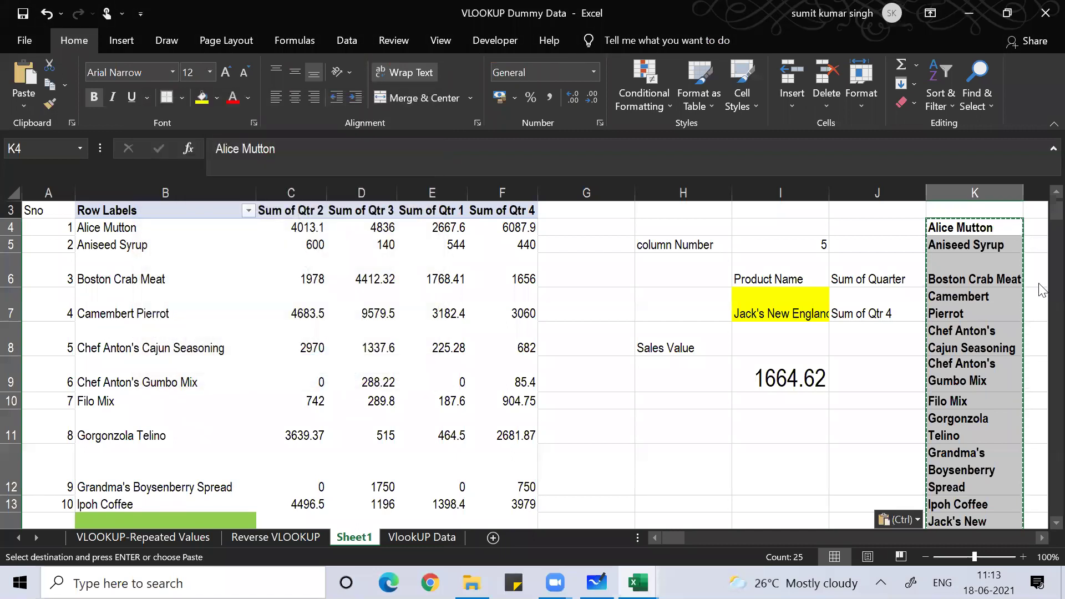
{"action": "left_click", "coordinate": [990, 354]}
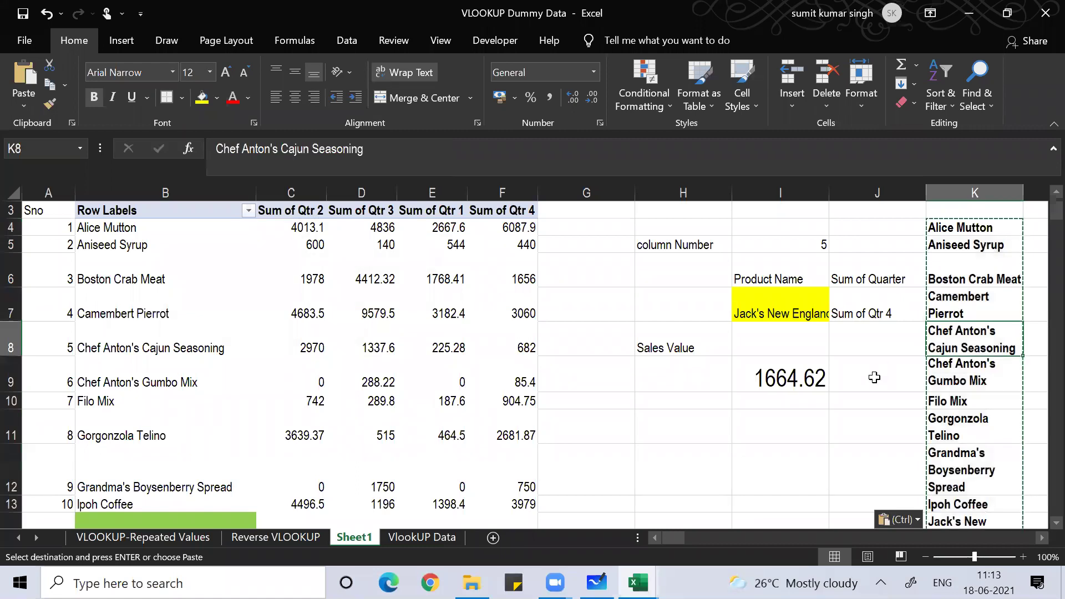
Select the empty cell H12 and bring up its data validation settings
{"action": "left_click", "coordinate": [783, 312]}
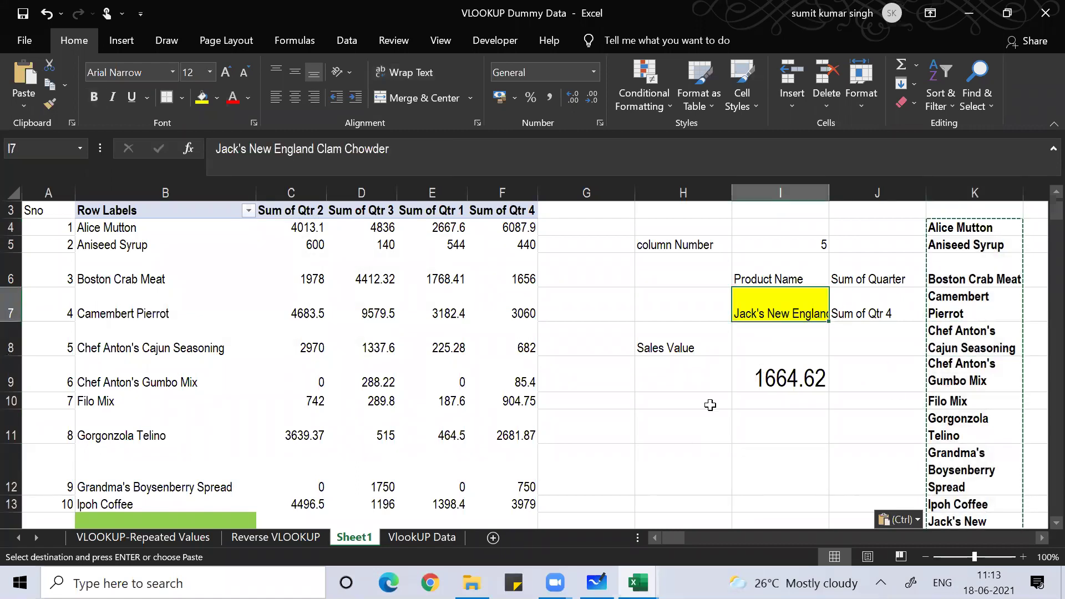
{"action": "left_click", "coordinate": [644, 460]}
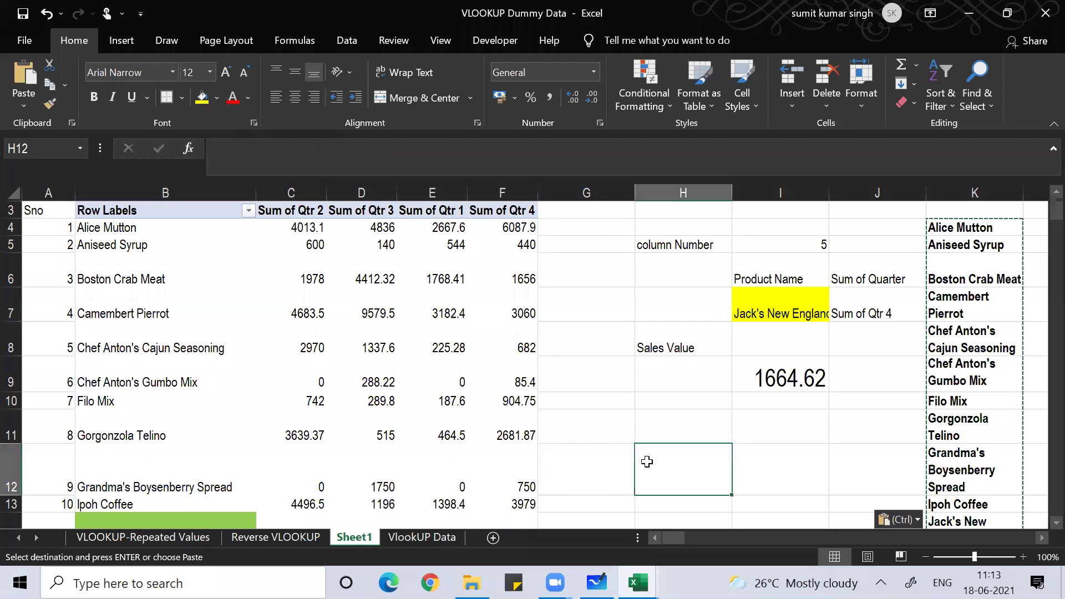
{"action": "type", "text": "="}
{"action": "key", "text": "BackSpace"}
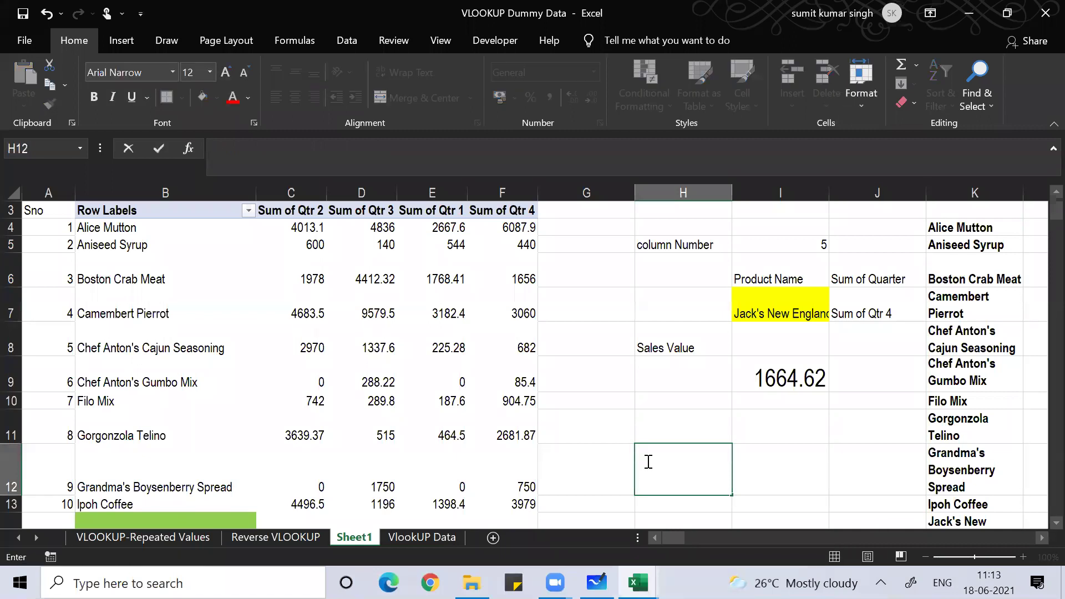
{"action": "key", "text": "alt"}
{"action": "key", "text": "F2"}
{"action": "key", "text": "Return"}
{"action": "left_click", "coordinate": [668, 466]}
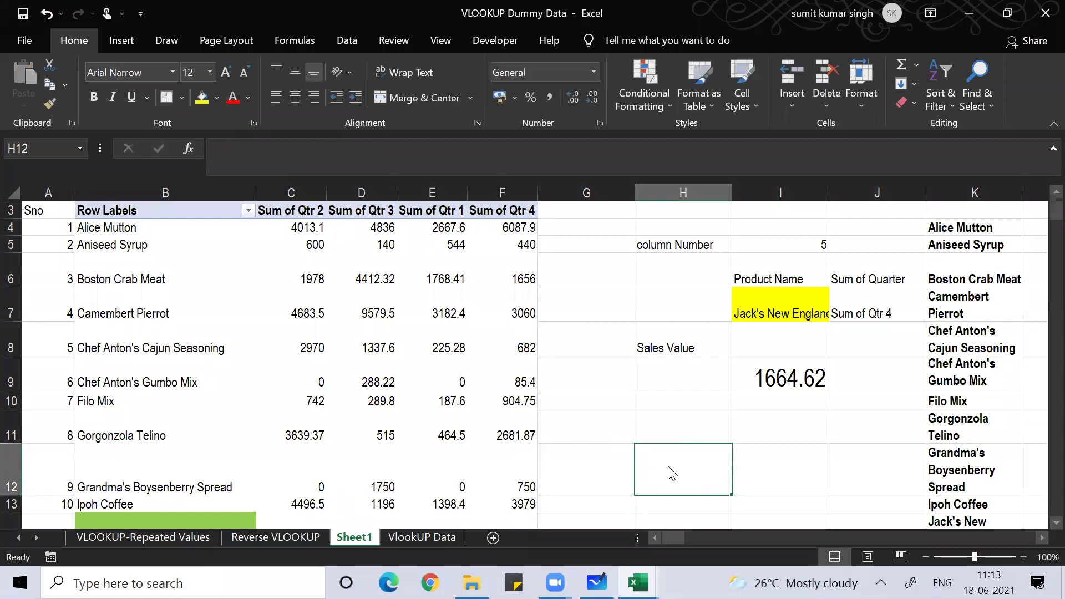
{"action": "key", "text": "alt+d"}
Give H12 a List validation sourced from K4:K28
{"action": "key", "text": "l"}
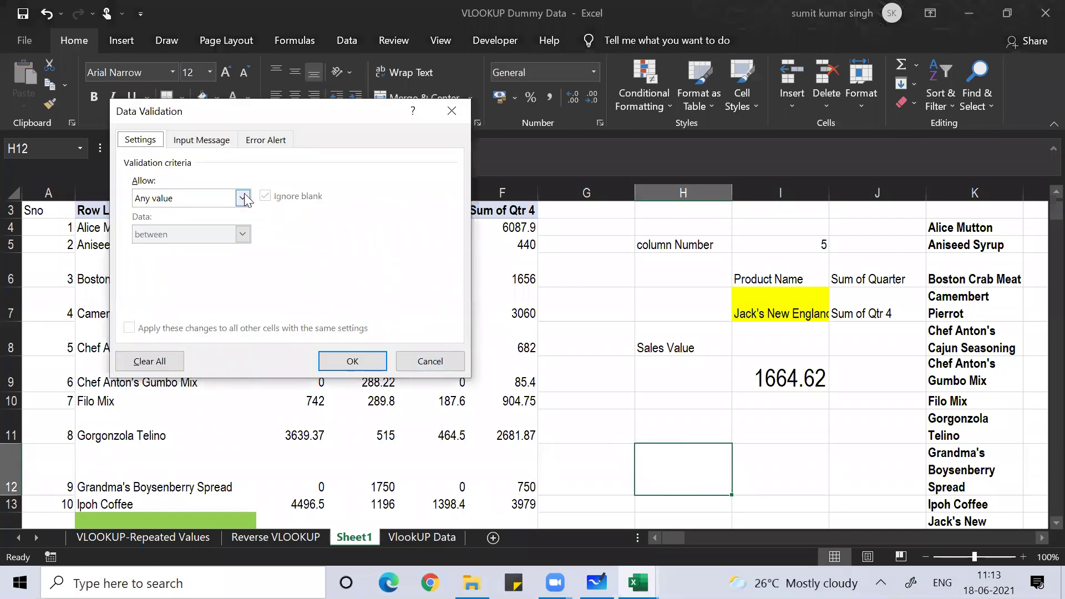
{"action": "left_click", "coordinate": [242, 199]}
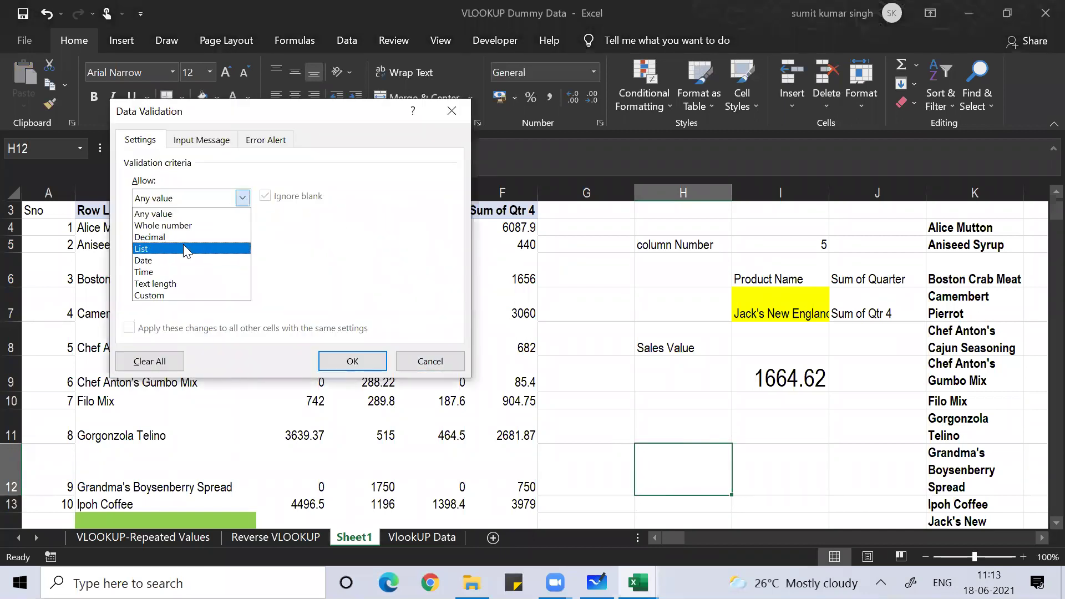
{"action": "left_click", "coordinate": [184, 245]}
{"action": "left_click", "coordinate": [356, 268]}
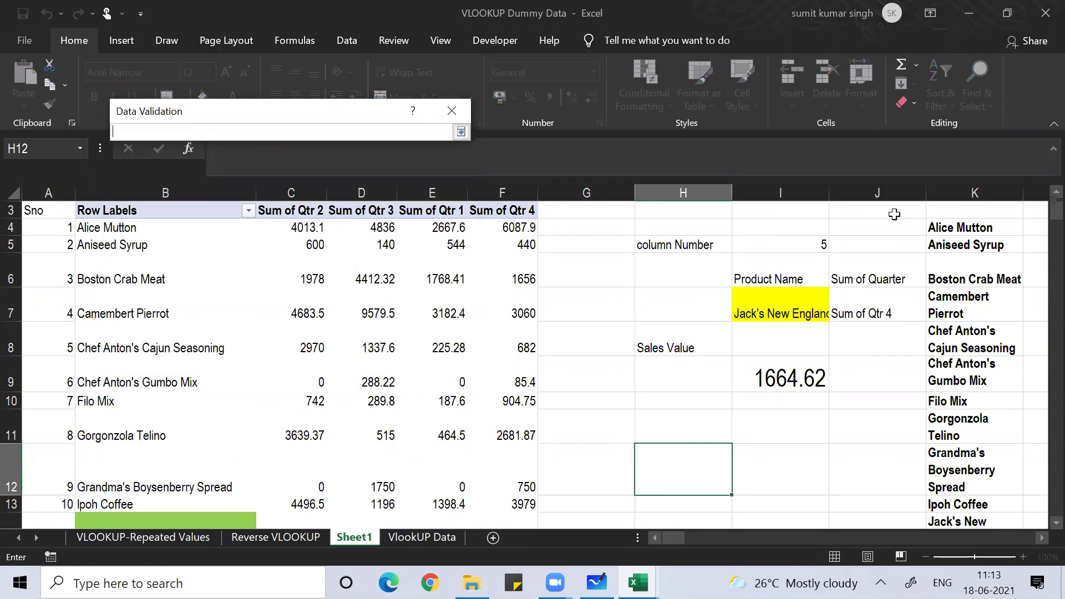
{"action": "left_click", "coordinate": [959, 228]}
{"action": "key", "text": "ctrl+shift+Down"}
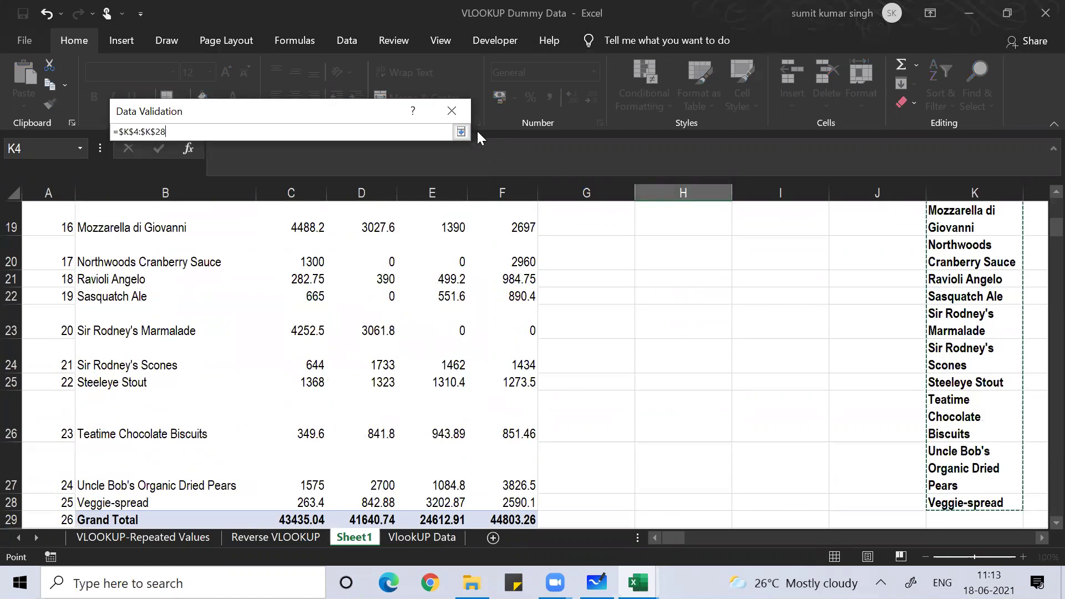
{"action": "left_click", "coordinate": [461, 131]}
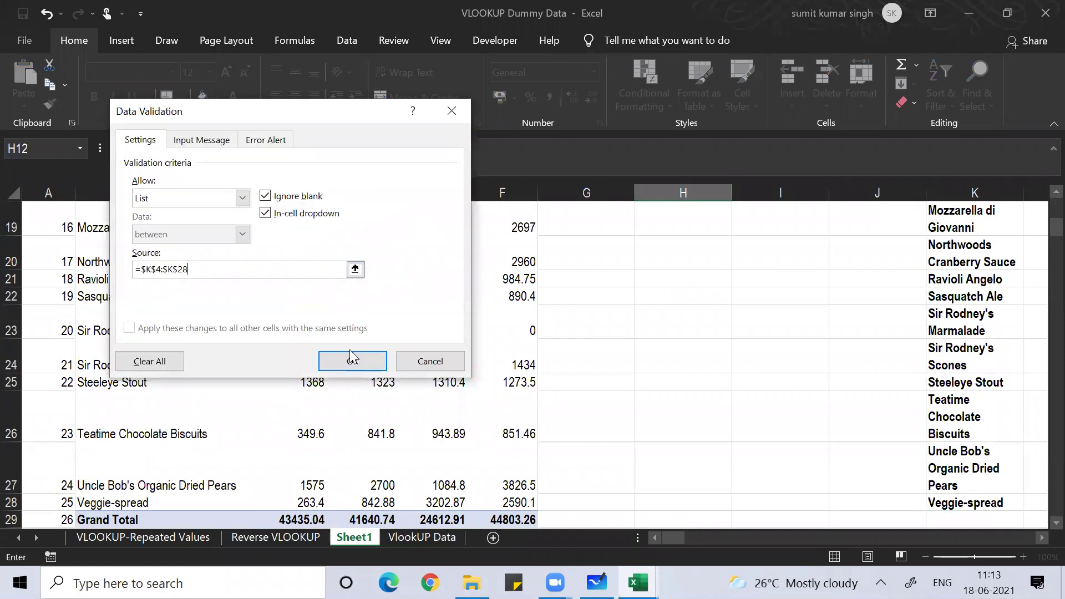
{"action": "left_click", "coordinate": [350, 357]}
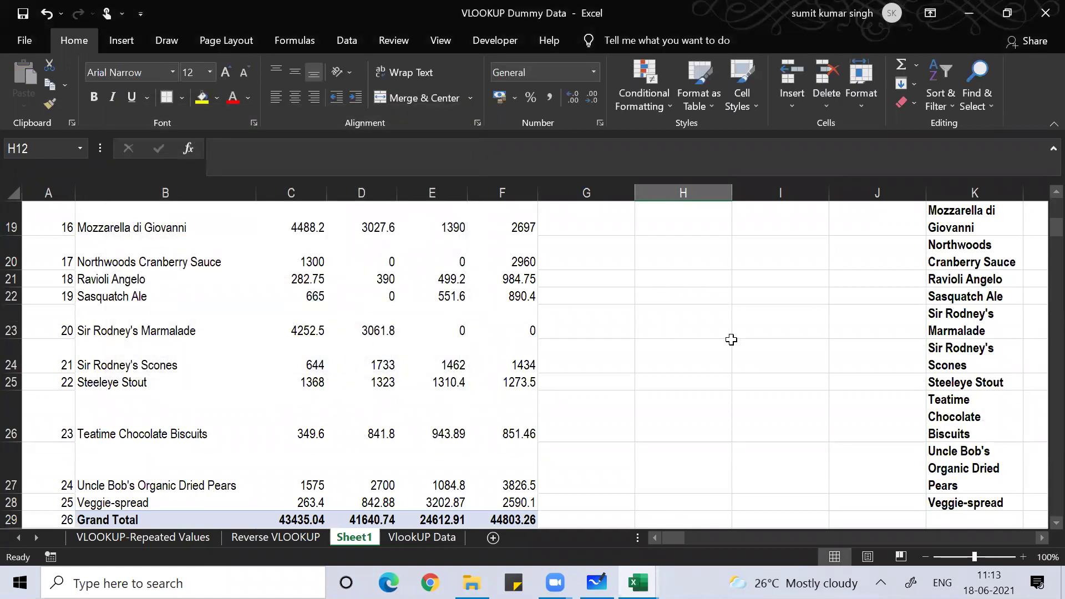
Apply the same List validation from $K$4:$K$28 to the product cell I7
{"action": "key", "text": "Up"}
{"action": "key", "text": "Down"}
{"action": "key", "text": "Up"}
{"action": "key", "text": "Up"}
{"action": "key", "text": "Up"}
{"action": "key", "text": "Up"}
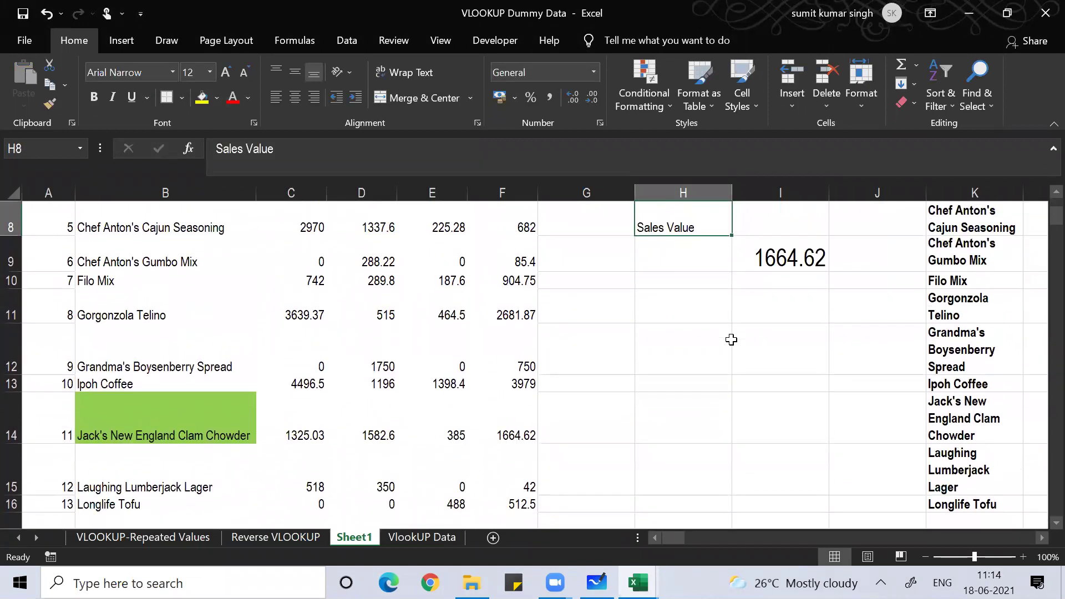
{"action": "key", "text": "Up"}
{"action": "key", "text": "Up"}
{"action": "key", "text": "Right"}
{"action": "key", "text": "Down"}
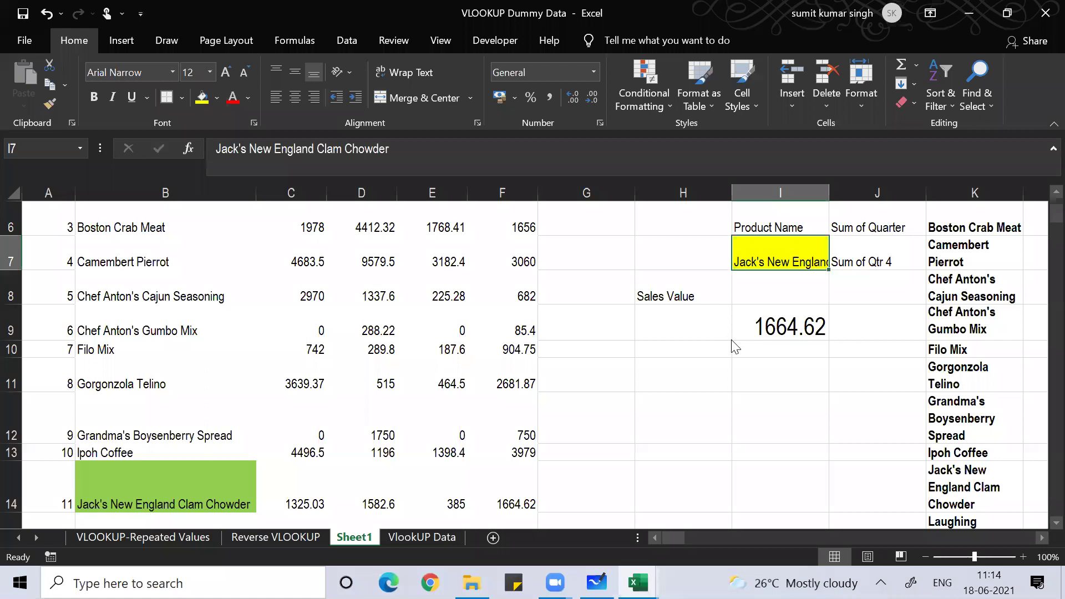
{"action": "key", "text": "alt+d+l"}
{"action": "left_click", "coordinate": [243, 198]}
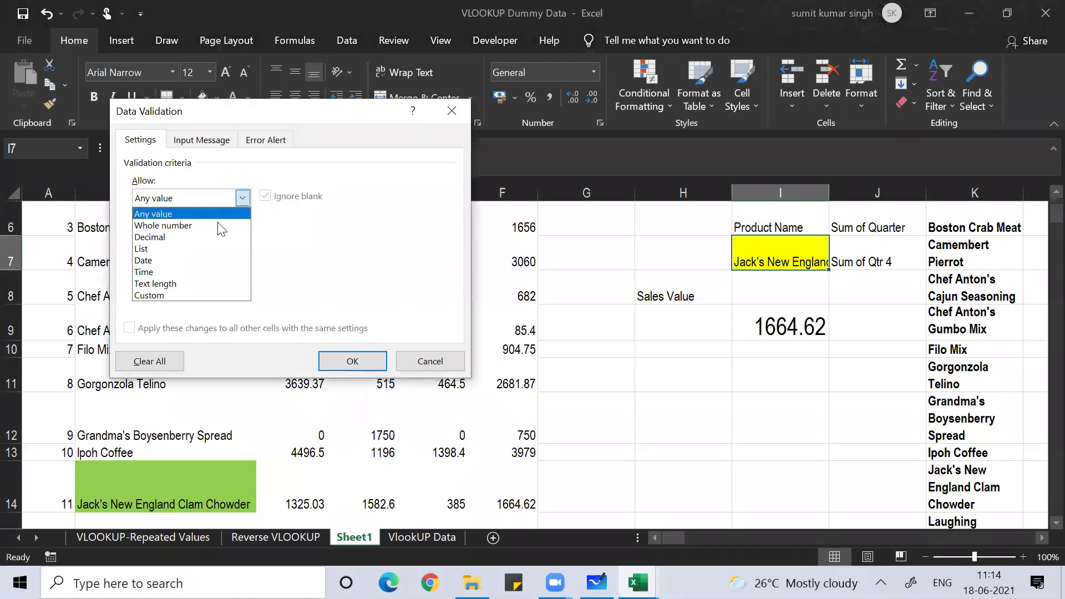
{"action": "left_click", "coordinate": [199, 249]}
{"action": "left_click", "coordinate": [345, 270]}
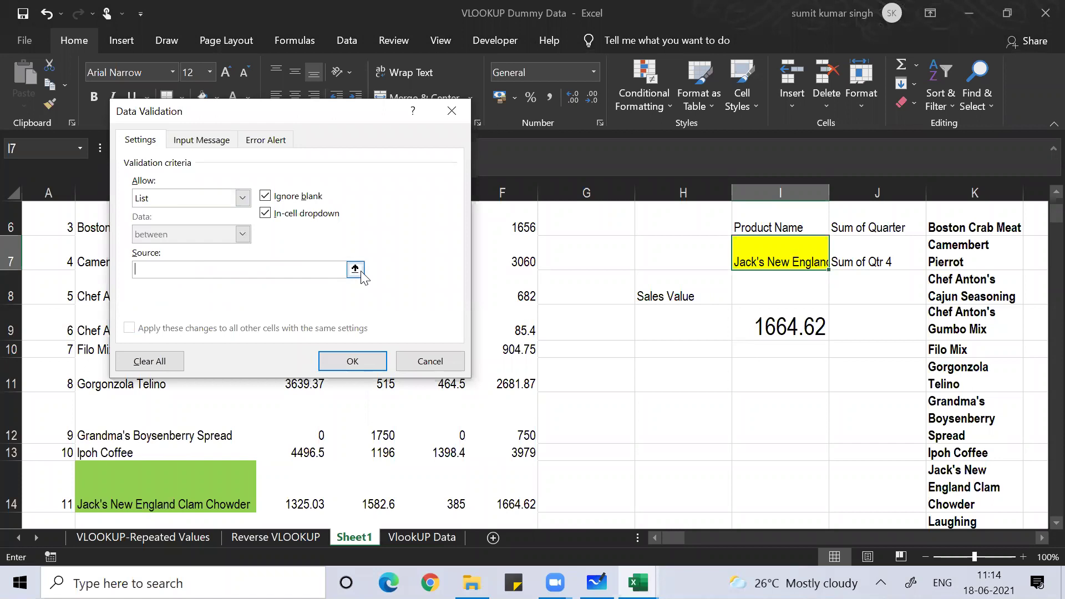
{"action": "left_click", "coordinate": [356, 270]}
{"action": "left_click", "coordinate": [965, 220]}
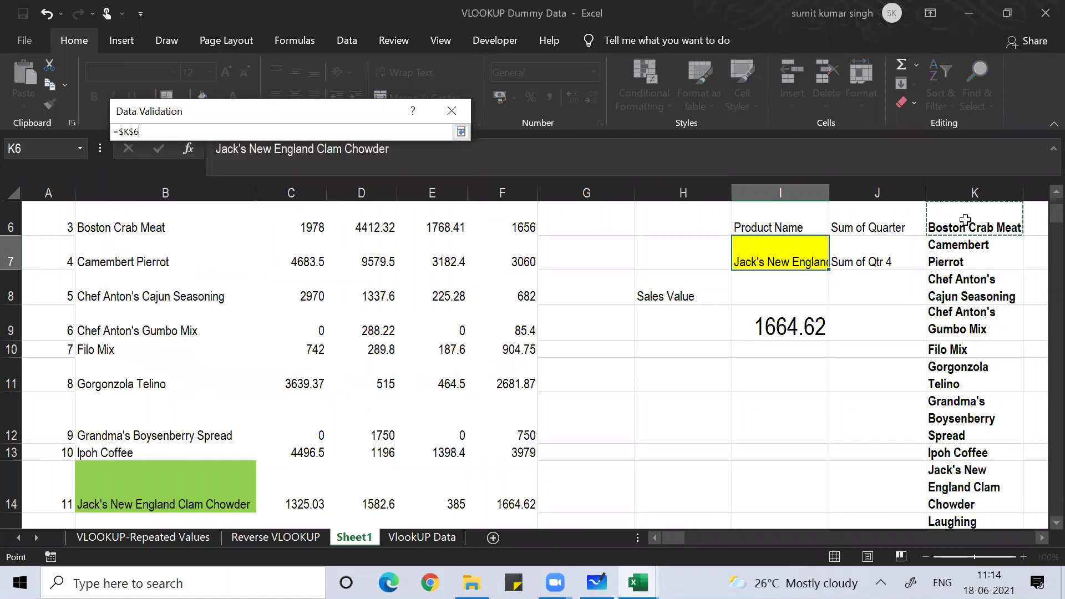
{"action": "scroll", "coordinate": [965, 220], "scroll_direction": "up", "scroll_amount": 3}
{"action": "key", "text": "ctrl+shift+Down"}
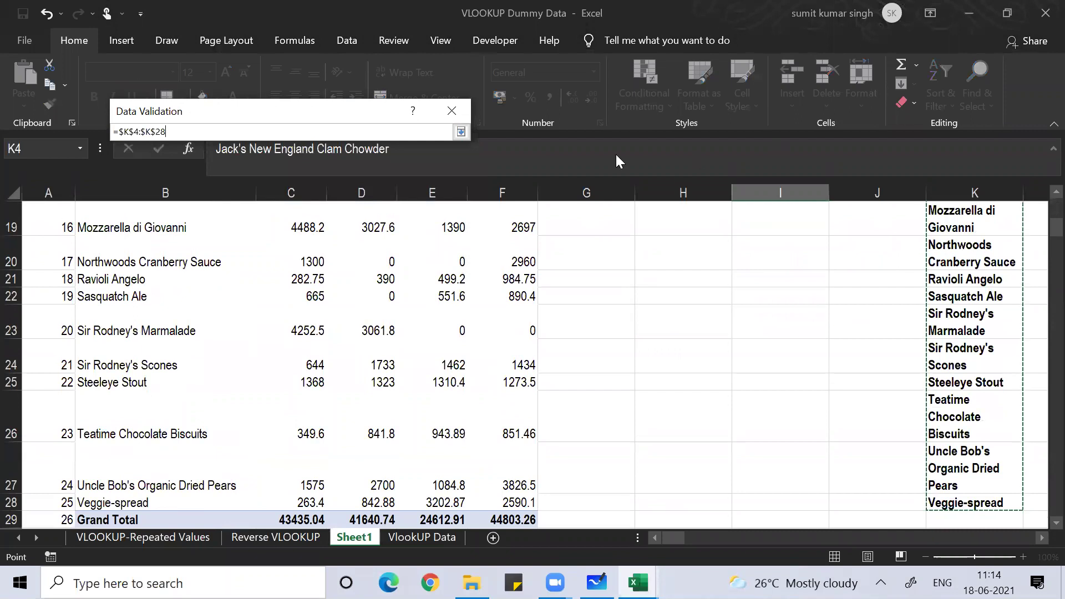
{"action": "left_click", "coordinate": [461, 133]}
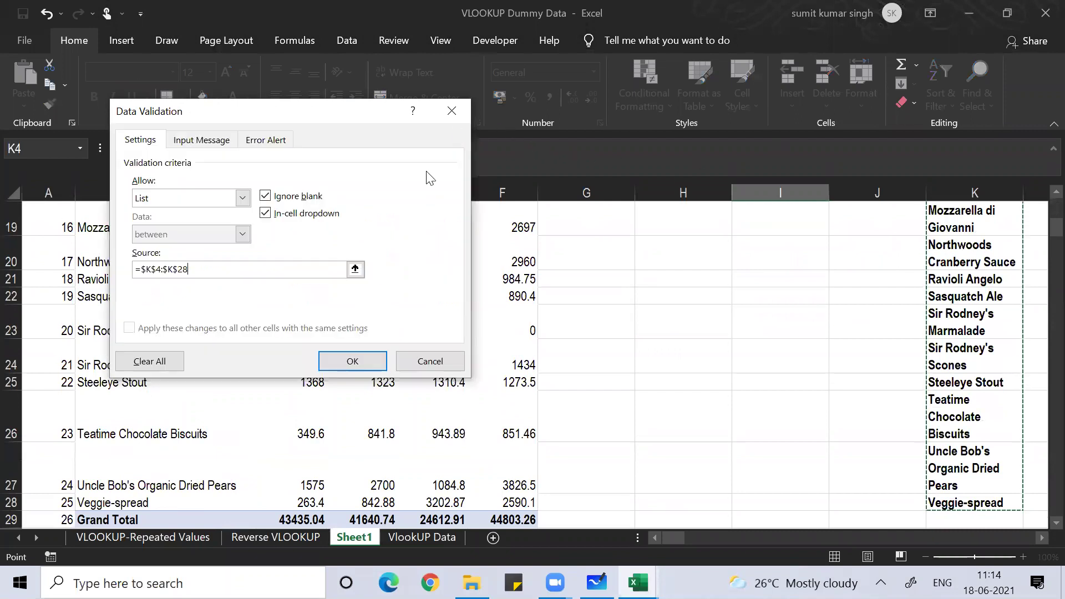
{"action": "left_click", "coordinate": [336, 354]}
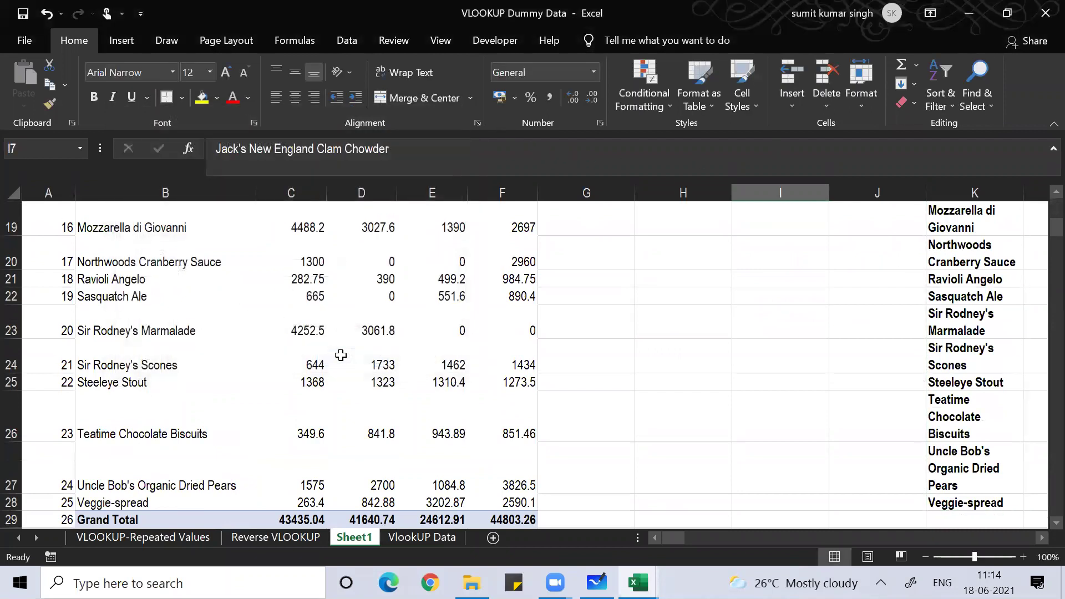
Move the selection back to the product cell I7
{"action": "left_click", "coordinate": [690, 307]}
{"action": "key", "text": "Up"}
{"action": "key", "text": "Up"}
{"action": "key", "text": "Up"}
{"action": "key", "text": "Up"}
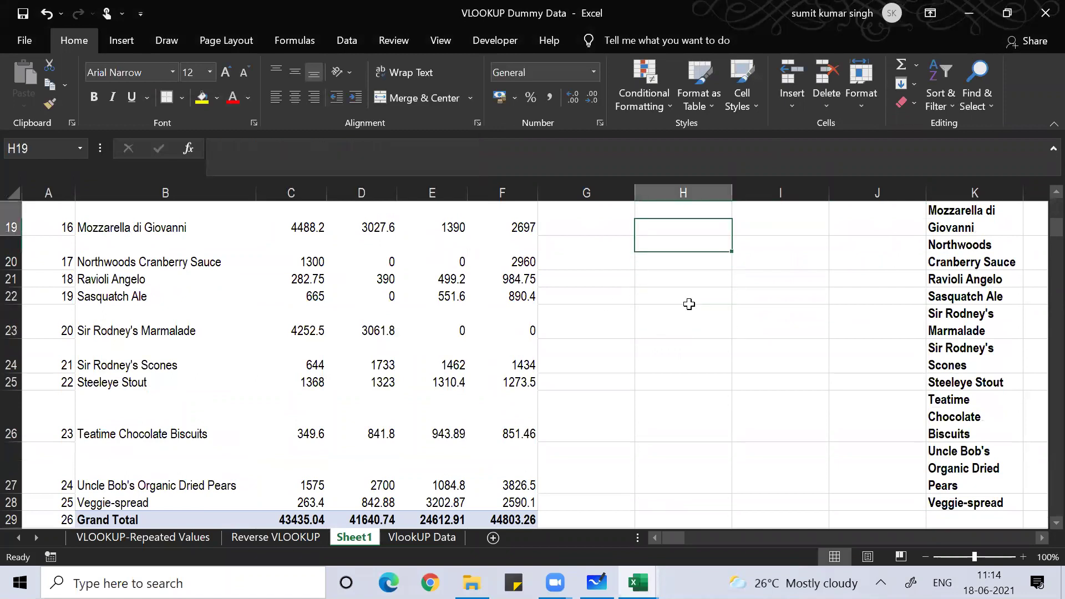
{"action": "key", "text": "Up"}
{"action": "key", "text": "Up"}
{"action": "key", "text": "Up"}
{"action": "key", "text": "Up"}
{"action": "key", "text": "Up"}
{"action": "key", "text": "Up"}
{"action": "key", "text": "Up"}
{"action": "key", "text": "Up"}
{"action": "key", "text": "Up"}
{"action": "key", "text": "Up"}
{"action": "key", "text": "Right"}
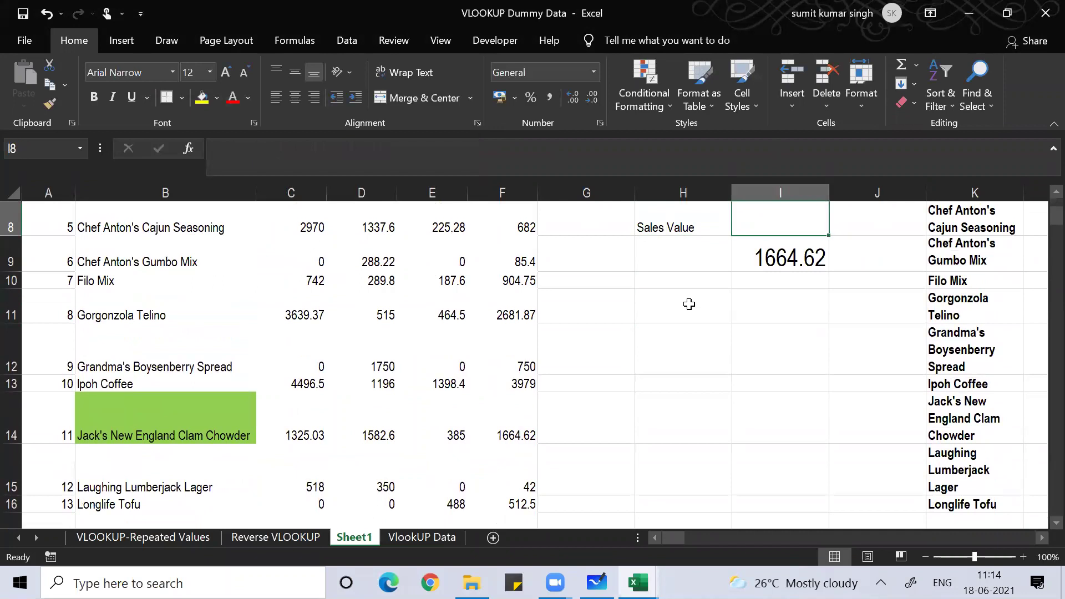
{"action": "key", "text": "Up"}
{"action": "key", "text": "Up"}
{"action": "key", "text": "Down"}
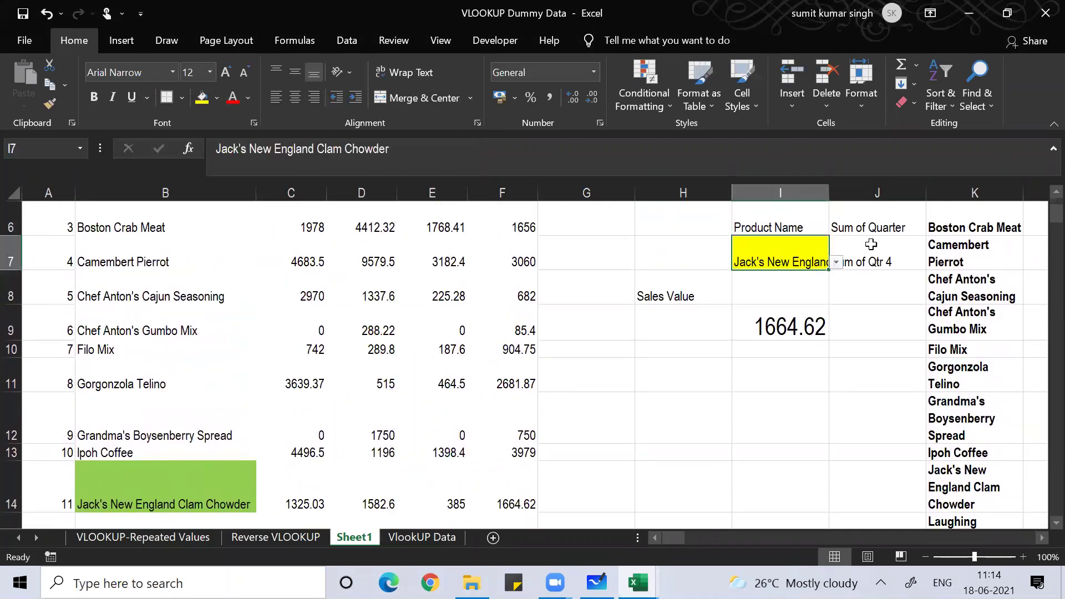
Choose Chef Anton's Cajun Seasoning from I7's dropdown and recheck I9's #N/A lookup formula
{"action": "left_click", "coordinate": [836, 262]}
{"action": "left_click", "coordinate": [751, 322]}
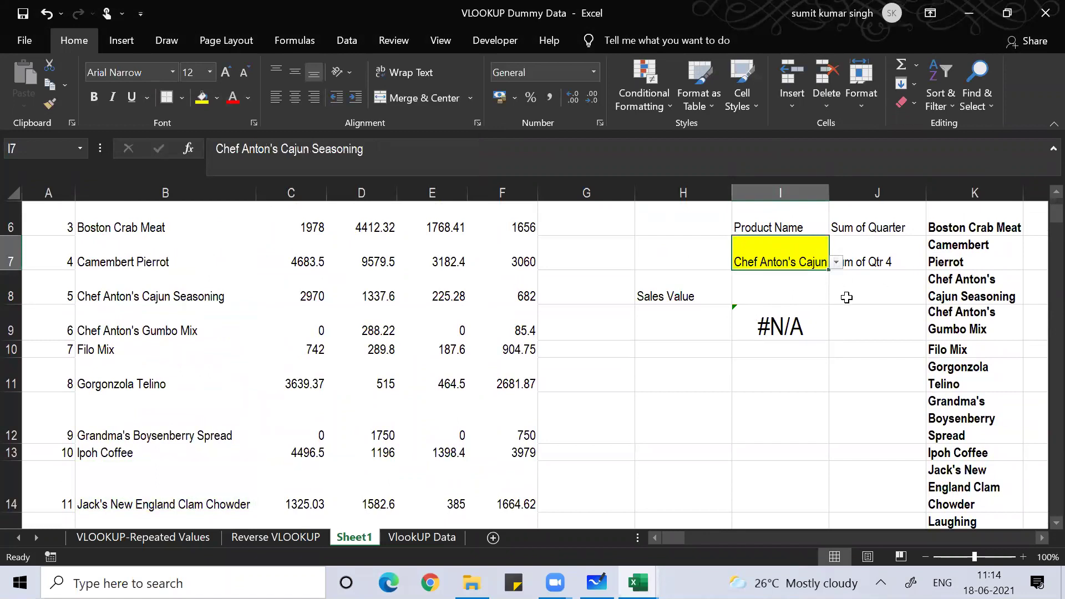
{"action": "left_click", "coordinate": [757, 316]}
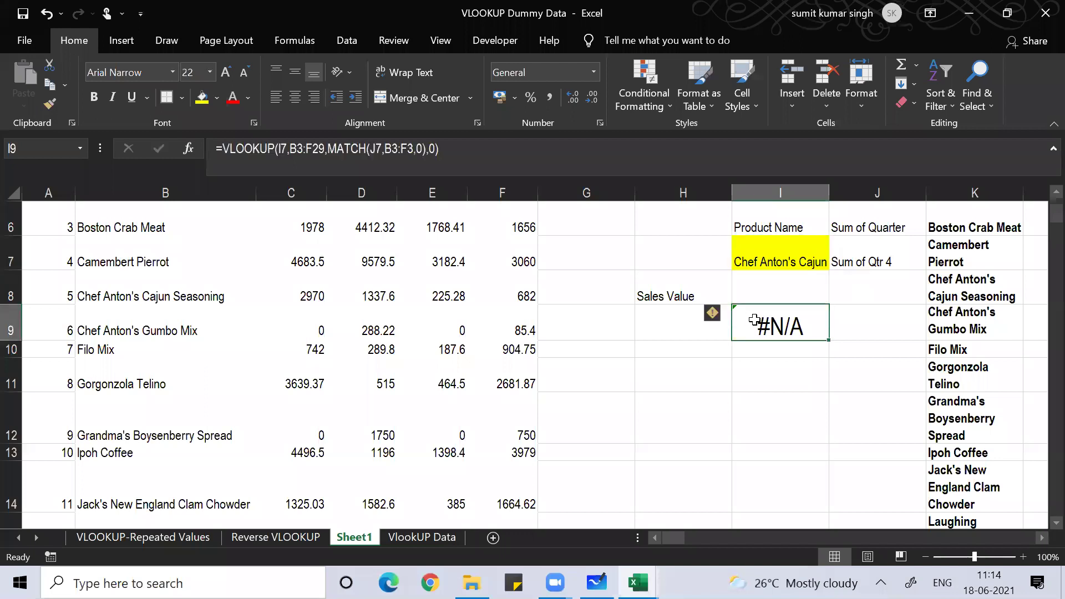
{"action": "double_click", "coordinate": [754, 320]}
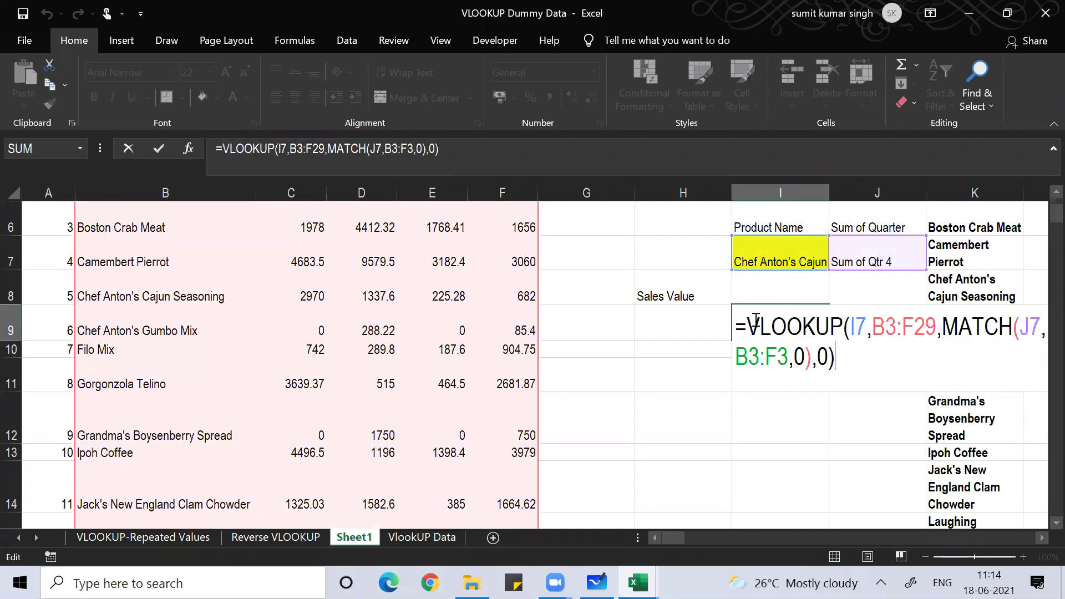
{"action": "key", "text": "Return"}
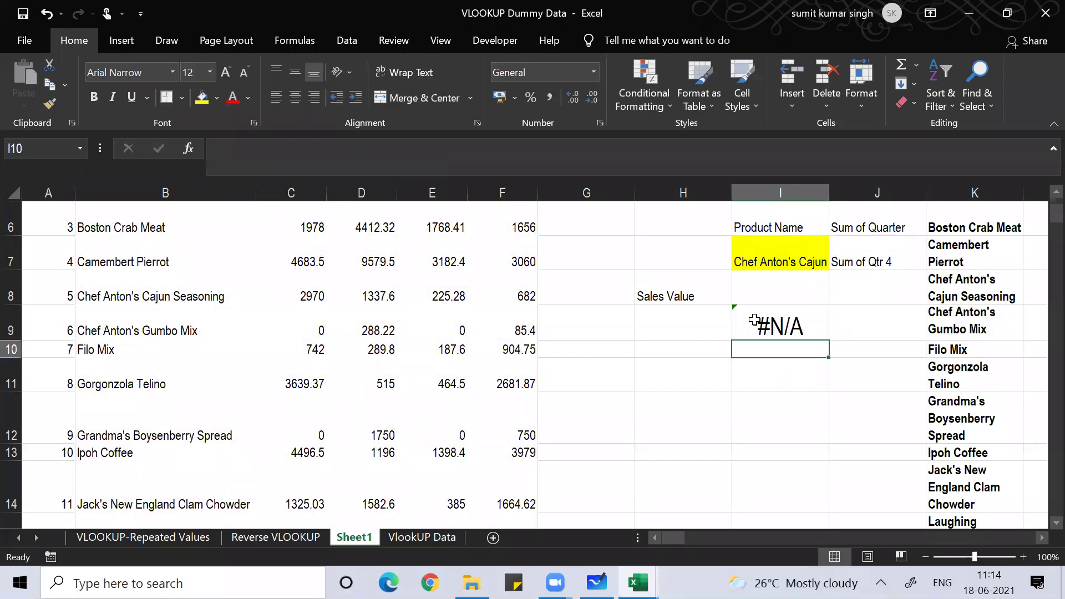
{"action": "left_click", "coordinate": [755, 321]}
{"action": "key", "text": "Up"}
{"action": "key", "text": "Up"}
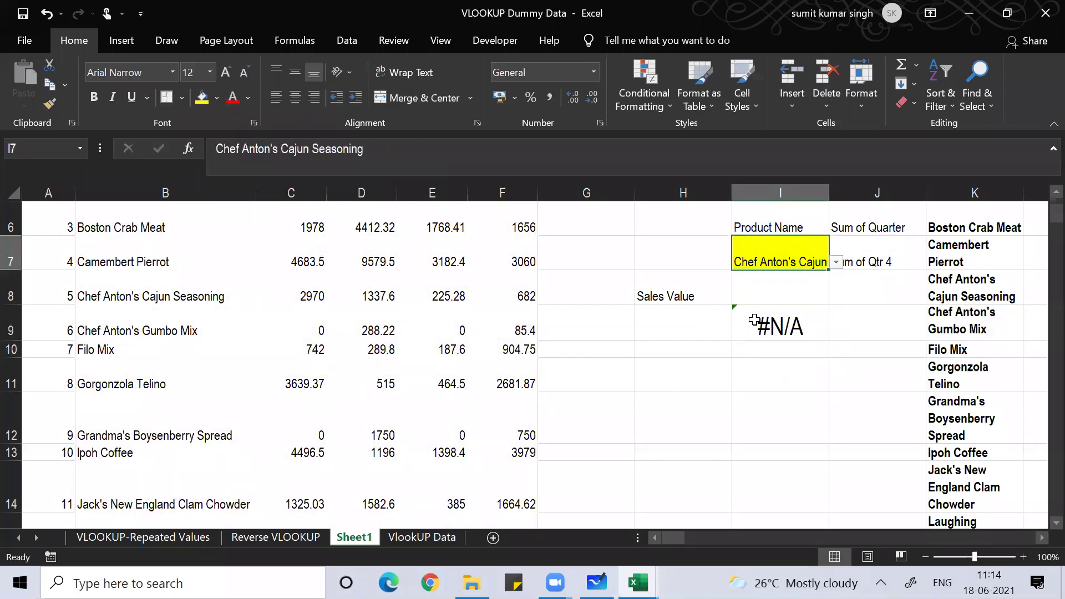
{"action": "key", "text": "Up"}
{"action": "key", "text": "Up"}
{"action": "key", "text": "Up"}
{"action": "key", "text": "Up"}
{"action": "key", "text": "Up"}
{"action": "key", "text": "Up"}
{"action": "key", "text": "Down"}
{"action": "key", "text": "Down"}
{"action": "key", "text": "Down"}
{"action": "key", "text": "Down"}
{"action": "key", "text": "Down"}
{"action": "key", "text": "Down"}
{"action": "key", "text": "Down"}
{"action": "key", "text": "Down"}
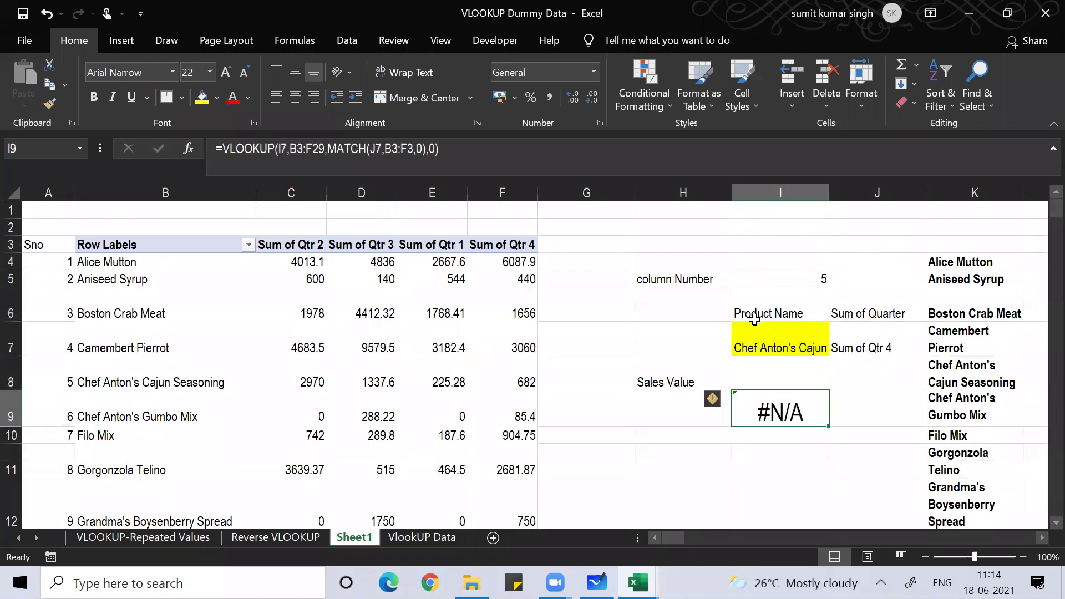
Start =VLOOKUP in I9 with lookup value I7 and table range B3:F29
{"action": "type", "text": "=vlookup("}
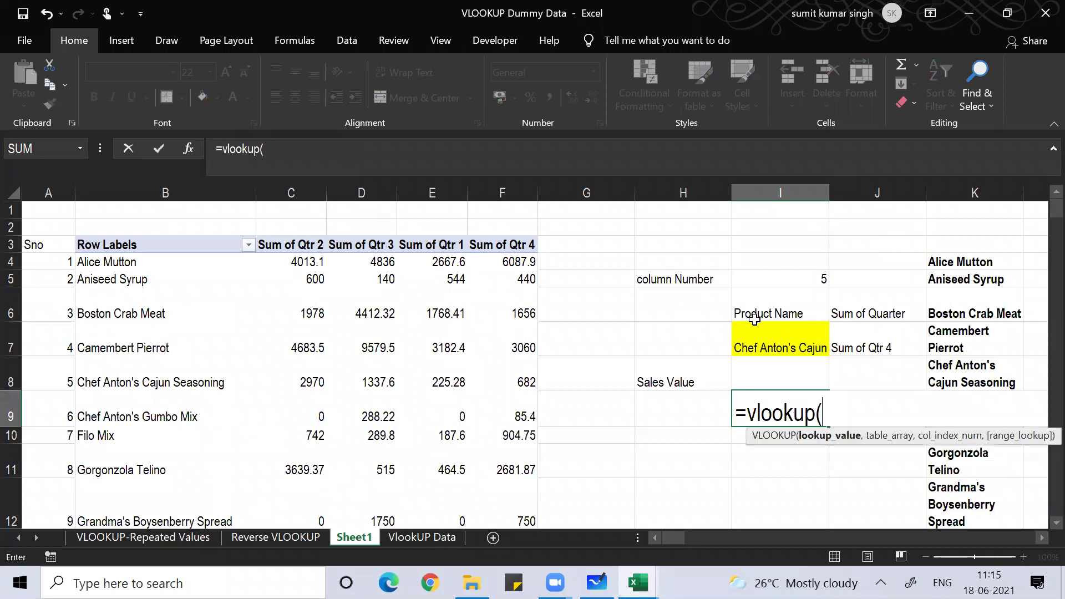
{"action": "left_click", "coordinate": [790, 333]}
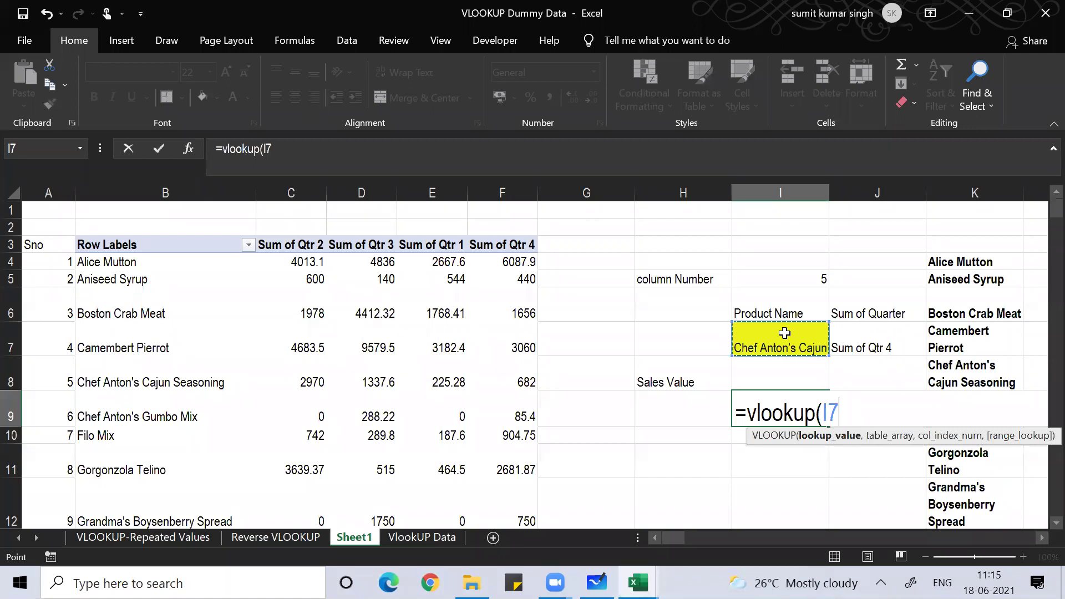
{"action": "type", "text": ","}
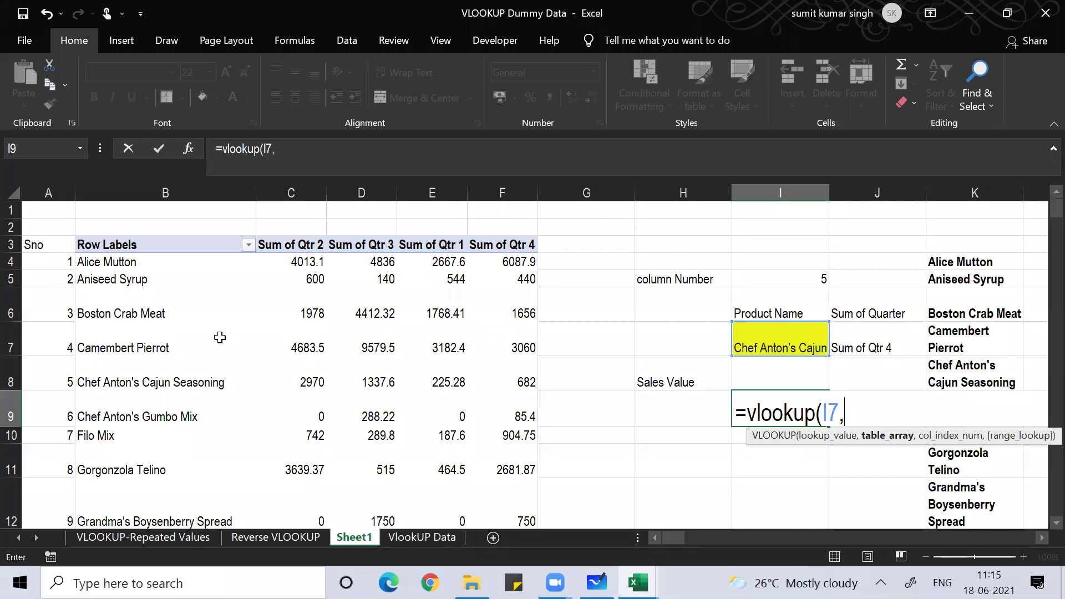
{"action": "left_click", "coordinate": [119, 247]}
{"action": "key", "text": "shift+Right"}
{"action": "key", "text": "shift+Right"}
{"action": "key", "text": "shift+Right"}
{"action": "key", "text": "shift+Right"}
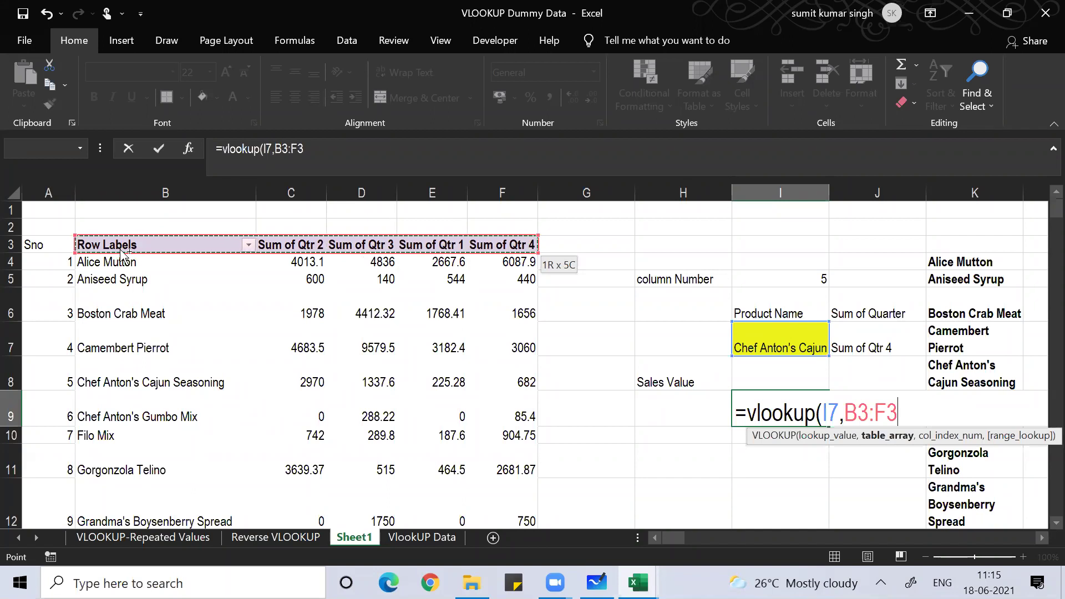
{"action": "key", "text": "ctrl+shift+Down"}
Nest MATCH(J7,B3:F3,0) as the column index, add exact match 0, and commit
{"action": "type", "text": ","}
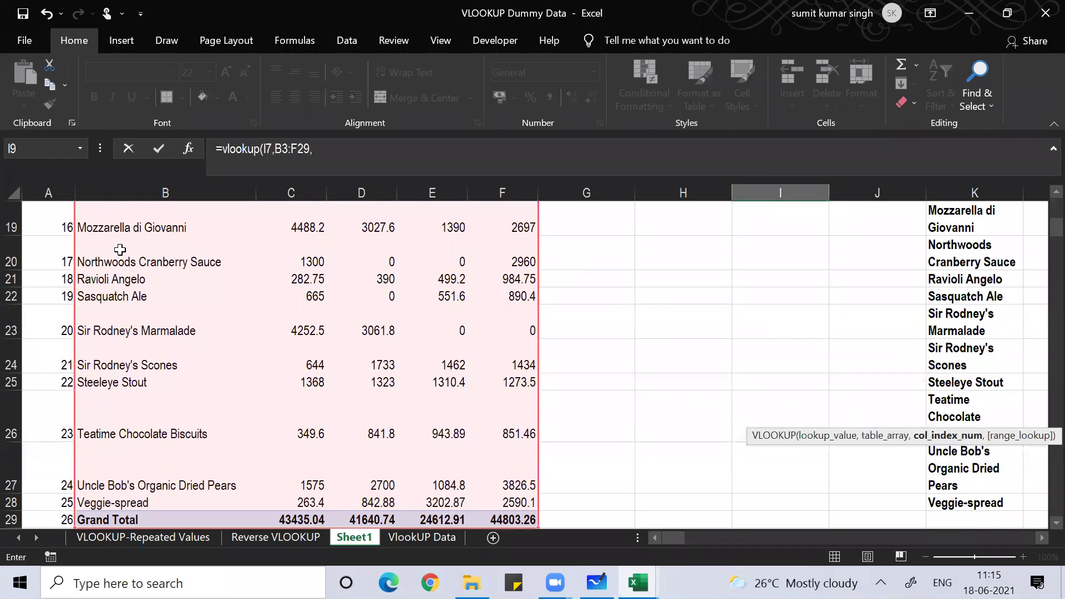
{"action": "type", "text": "m"}
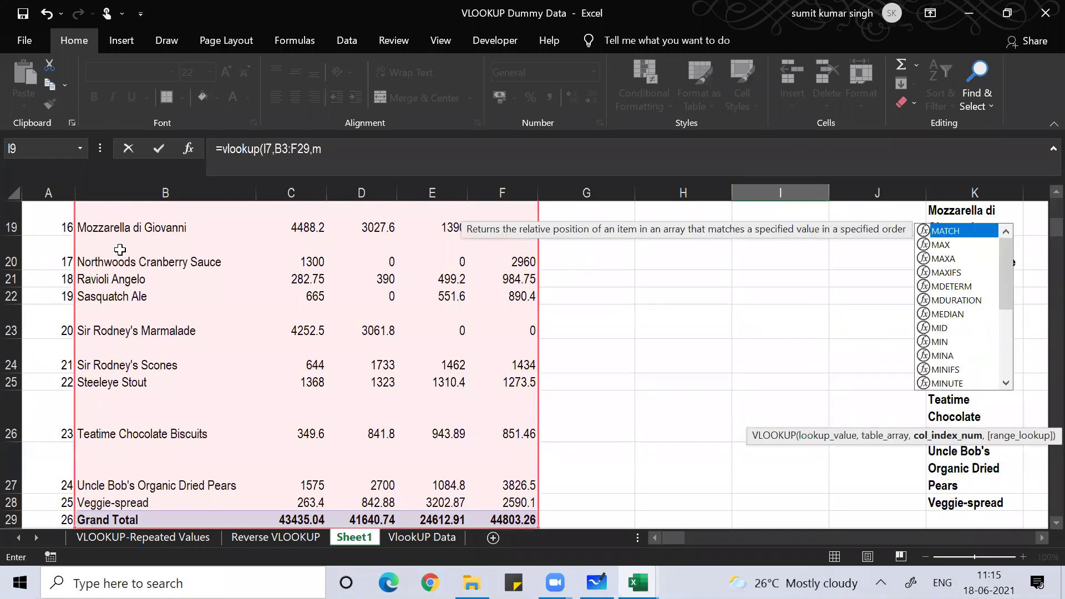
{"action": "type", "text": "atch"}
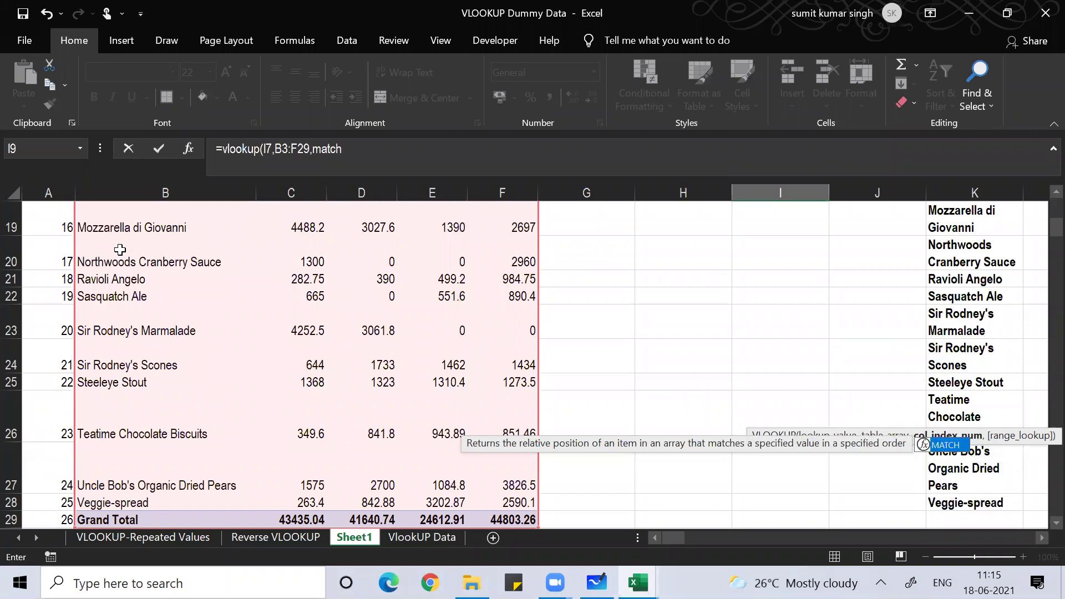
{"action": "type", "text": "("}
{"action": "key", "text": "Up"}
{"action": "key", "text": "Up"}
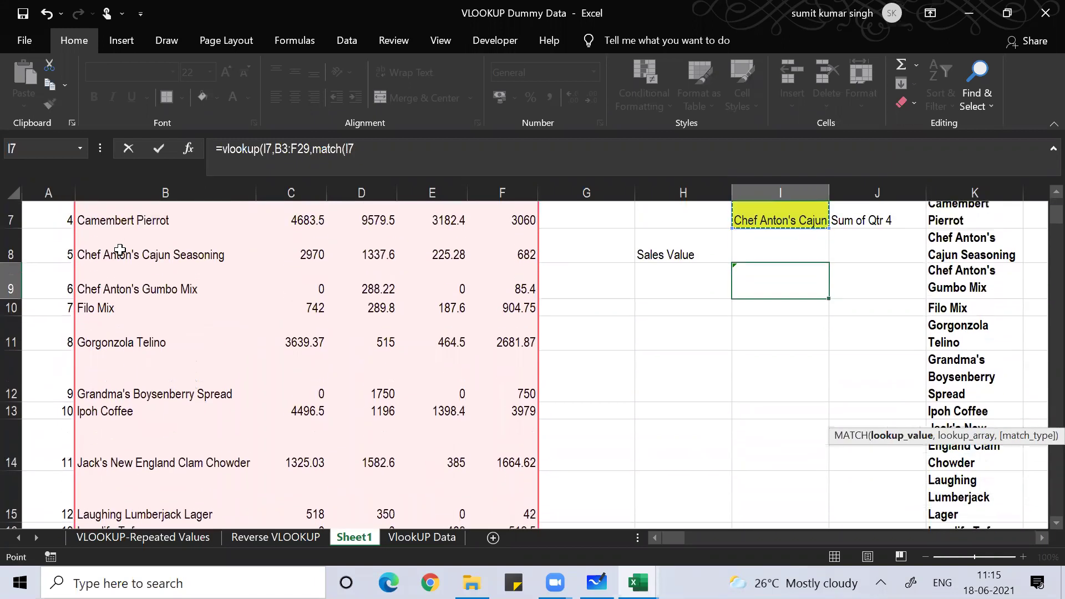
{"action": "key", "text": "Up"}
{"action": "key", "text": "Down"}
{"action": "key", "text": "Right"}
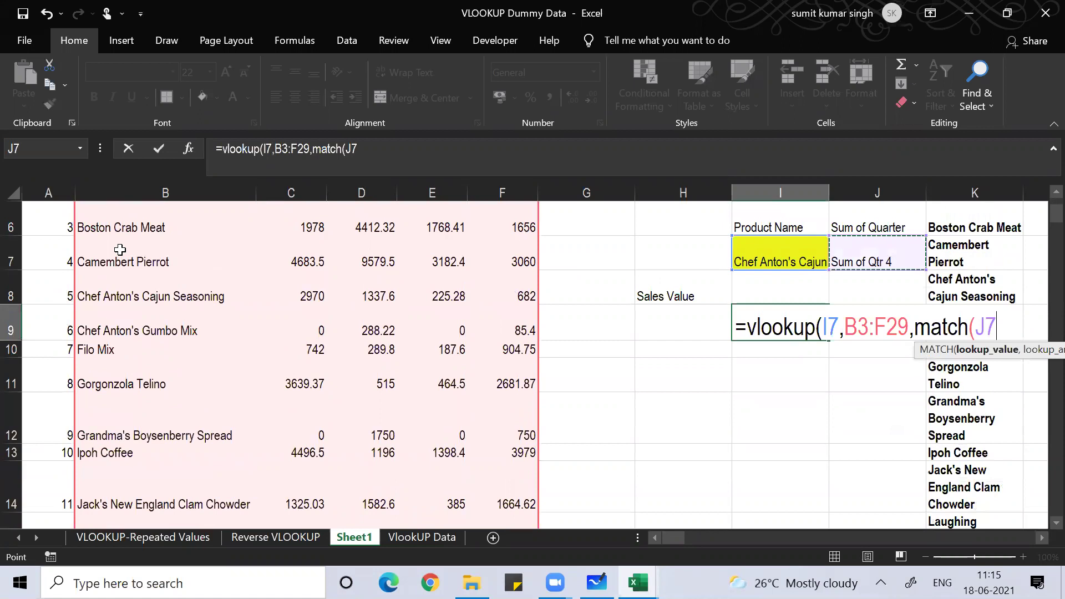
{"action": "type", "text": ","}
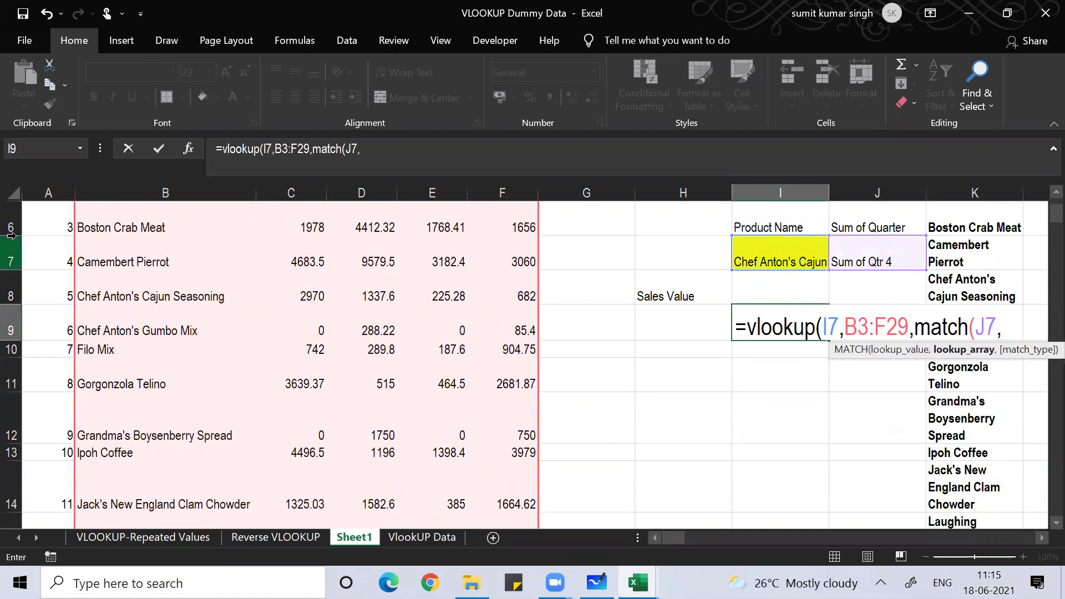
{"action": "left_click", "coordinate": [177, 231]}
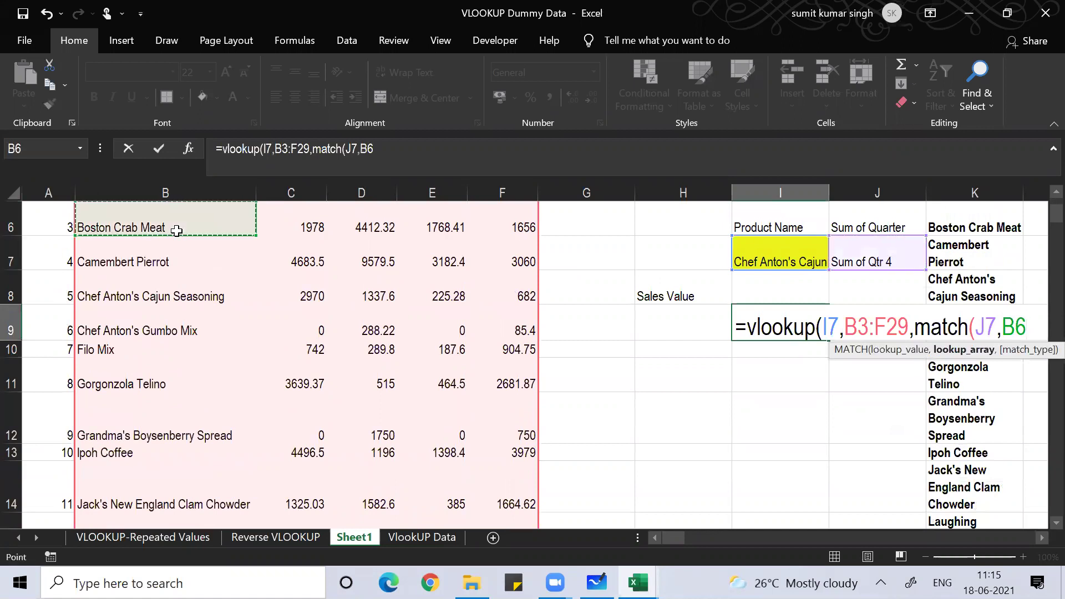
{"action": "key", "text": "Up"}
{"action": "key", "text": "Up"}
{"action": "key", "text": "Up"}
{"action": "key", "text": "shift+Right"}
{"action": "key", "text": "shift+Right"}
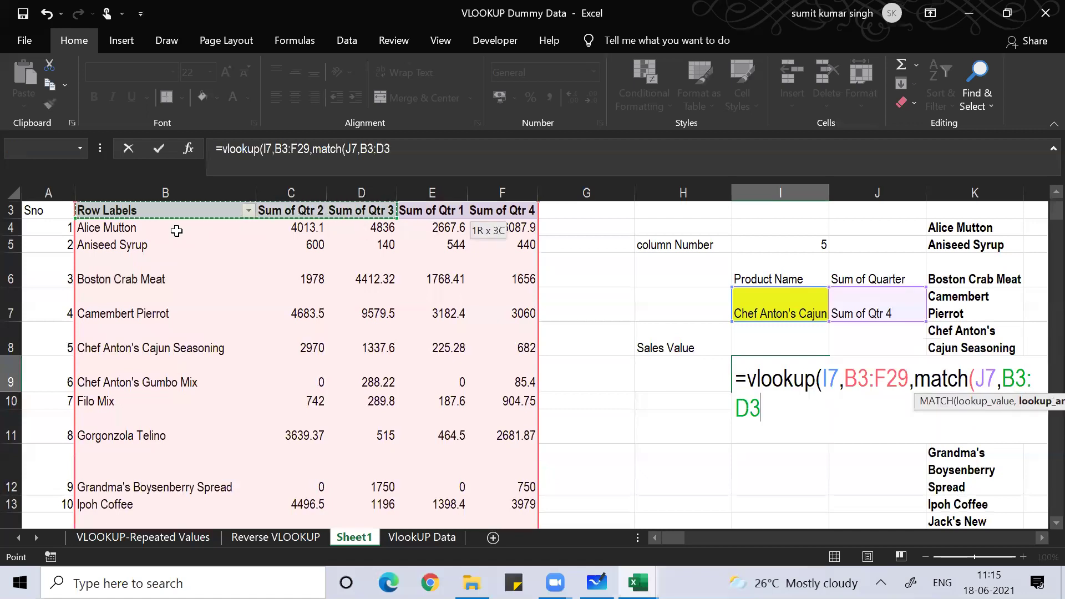
{"action": "key", "text": "shift+Right"}
{"action": "key", "text": "shift+Right"}
{"action": "type", "text": ",0"}
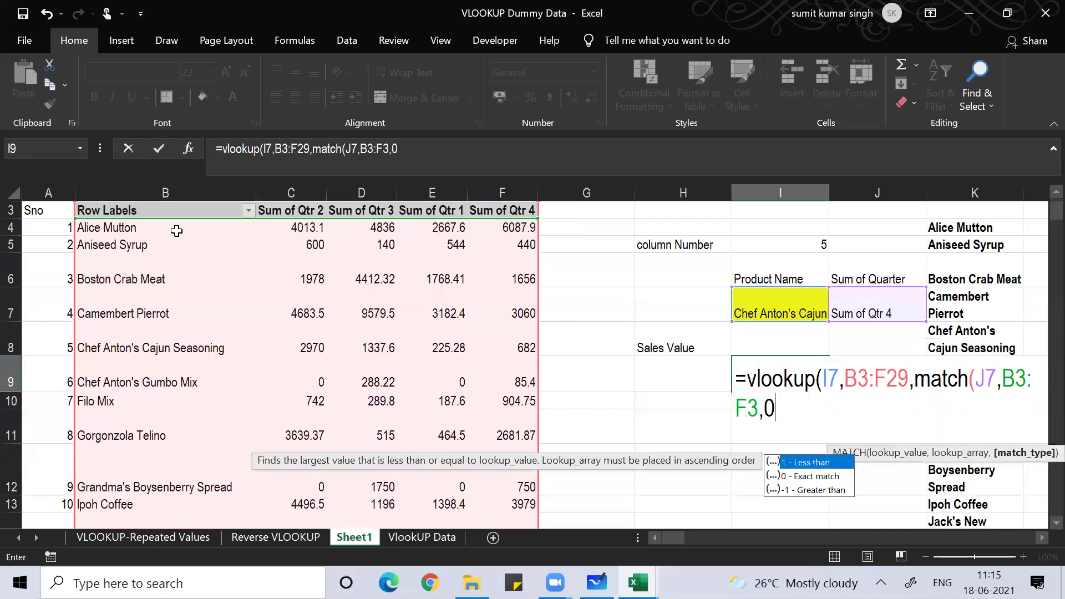
{"action": "type", "text": "),0)"}
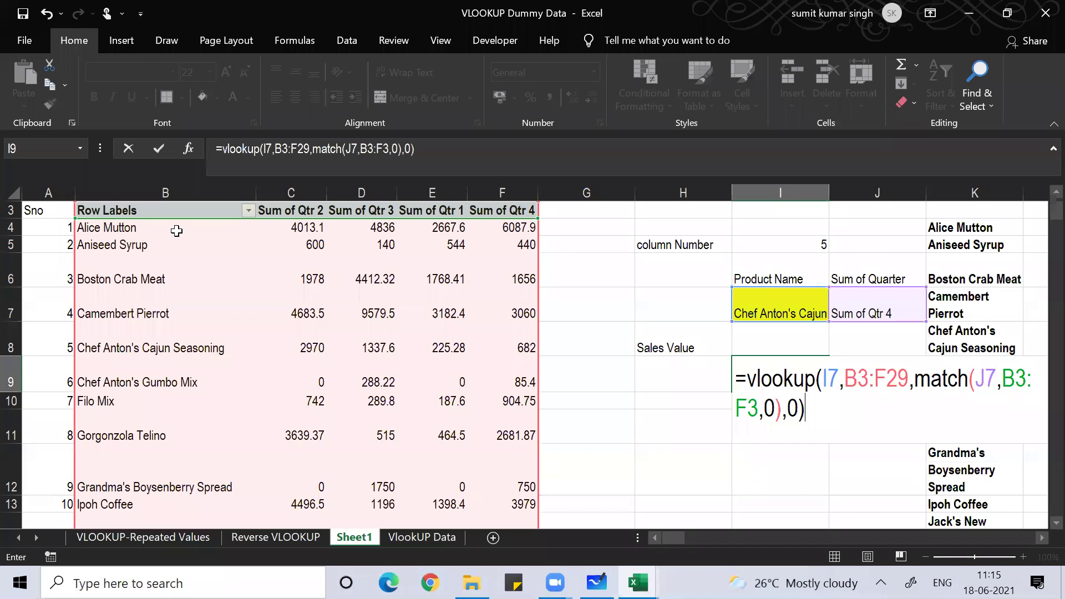
{"action": "key", "text": "Return"}
{"action": "key", "text": "Up"}
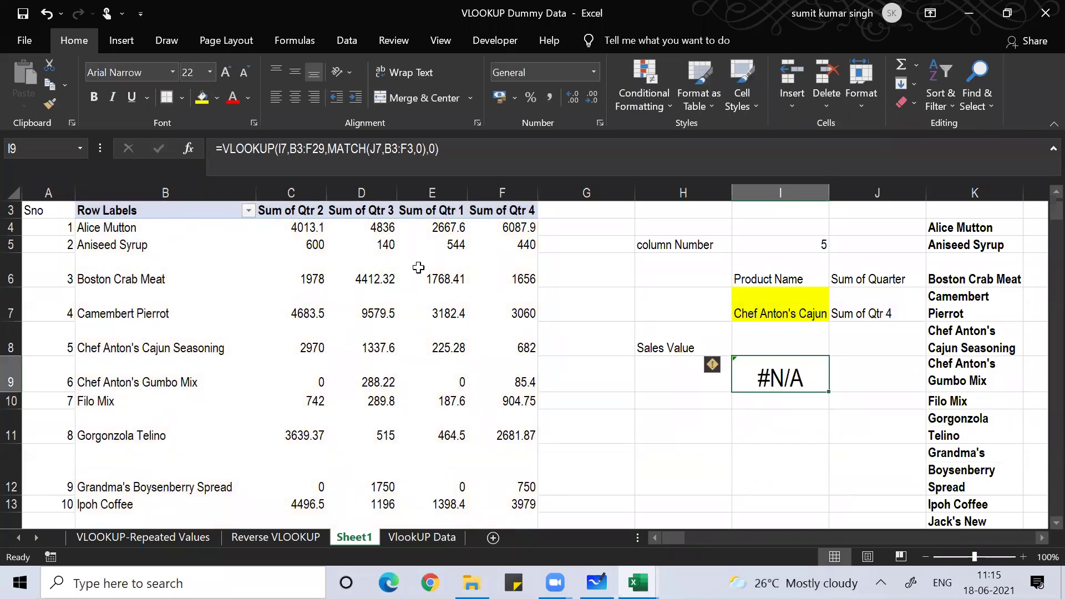
Pick Gorgonzola Telino and then Laughing Lumberjack Lager as the product in I7
{"action": "left_click", "coordinate": [784, 298]}
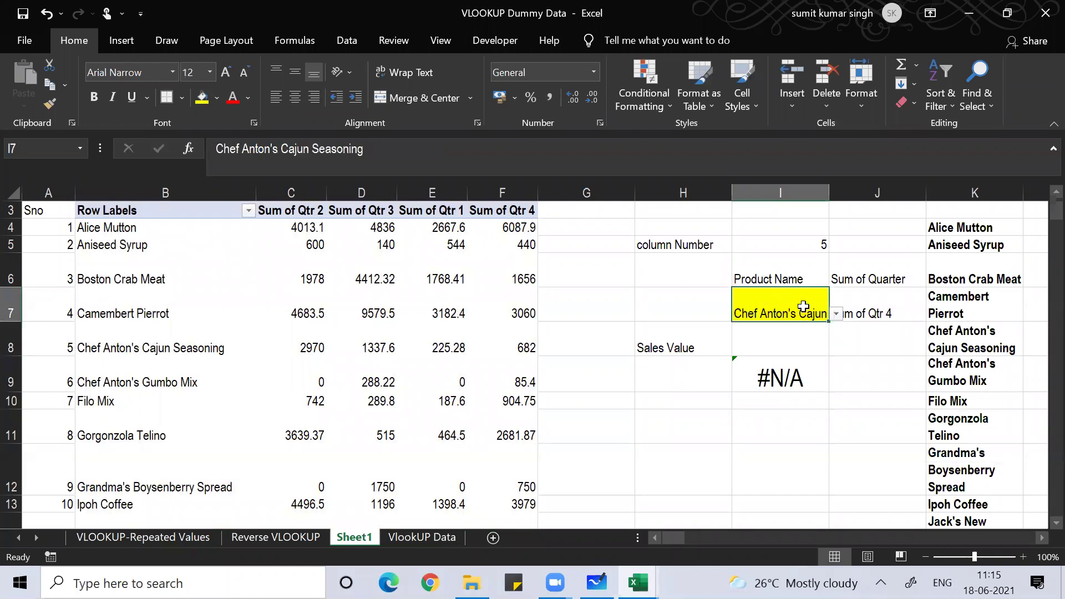
{"action": "left_click", "coordinate": [844, 313]}
{"action": "left_click", "coordinate": [820, 313]}
{"action": "left_click", "coordinate": [836, 314]}
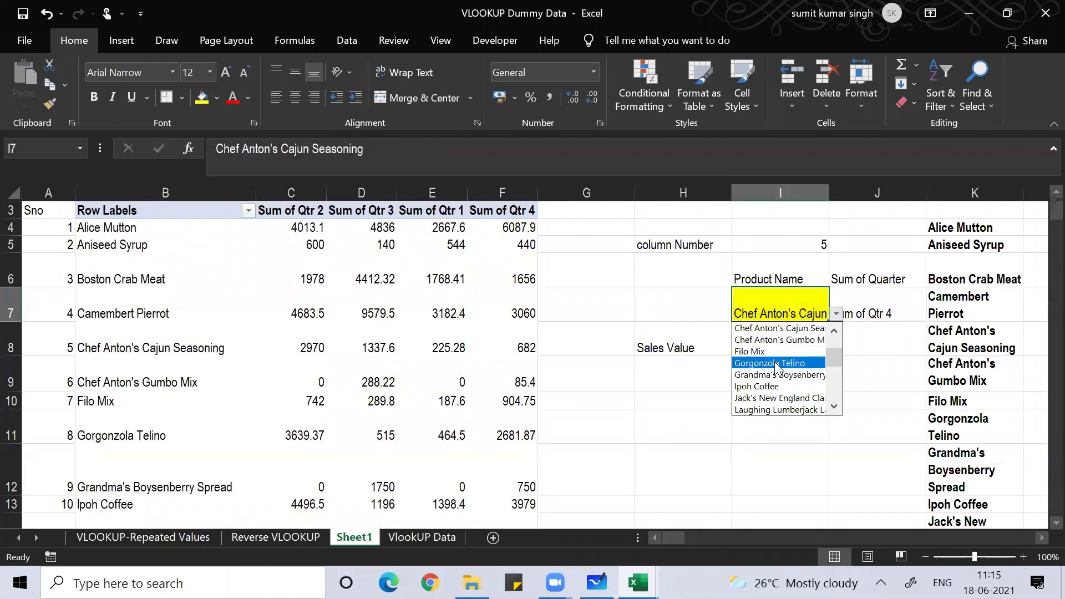
{"action": "left_click", "coordinate": [776, 364]}
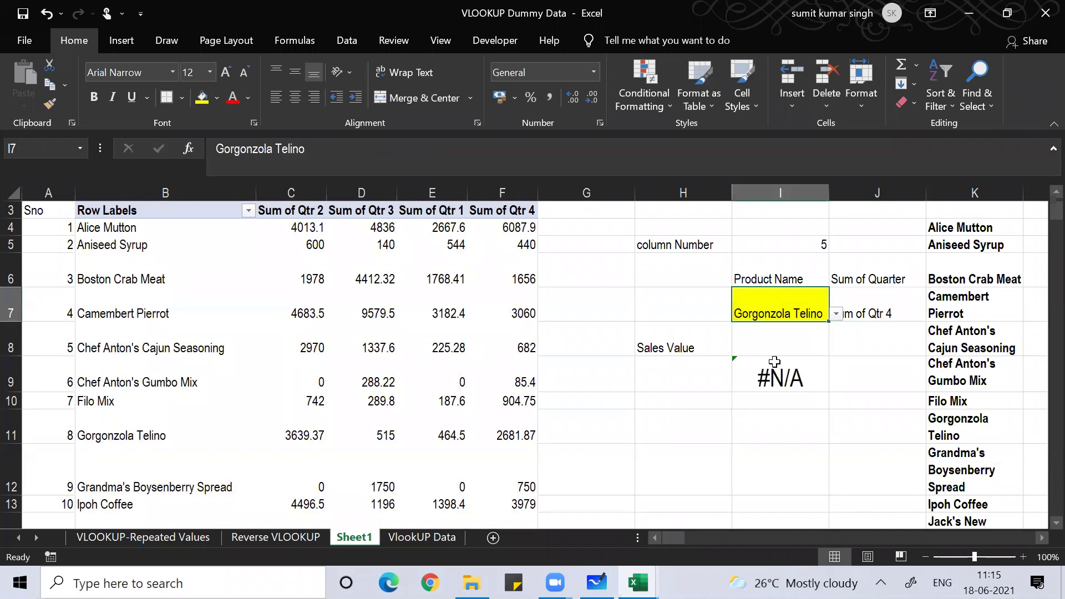
{"action": "left_click", "coordinate": [836, 315]}
{"action": "left_click", "coordinate": [779, 376]}
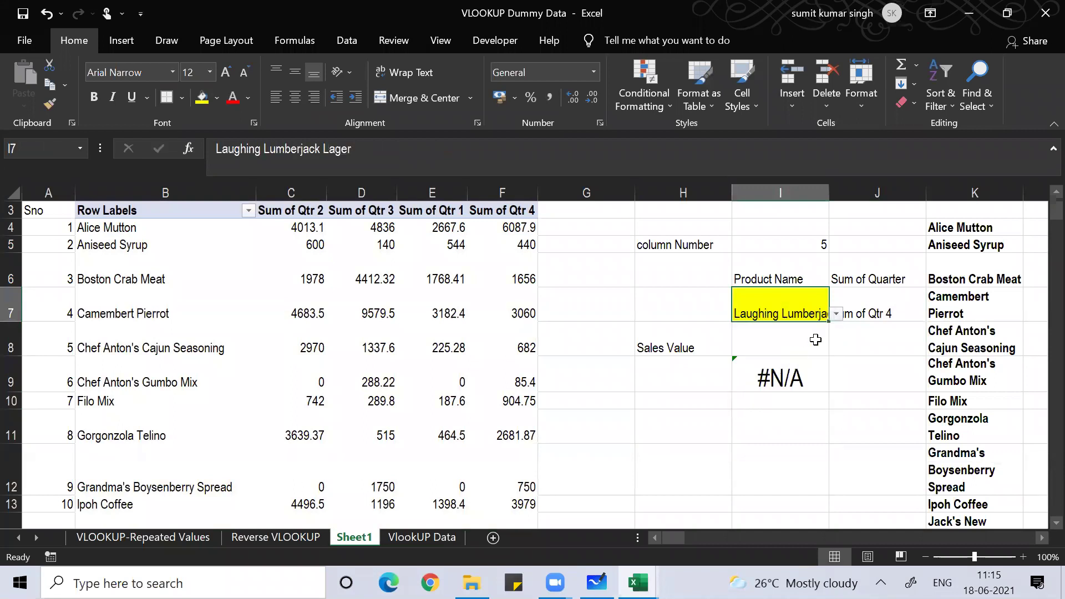
Reopen the I9 lookup formula, still showing #N/A, for editing in the formula bar
{"action": "left_click", "coordinate": [787, 369]}
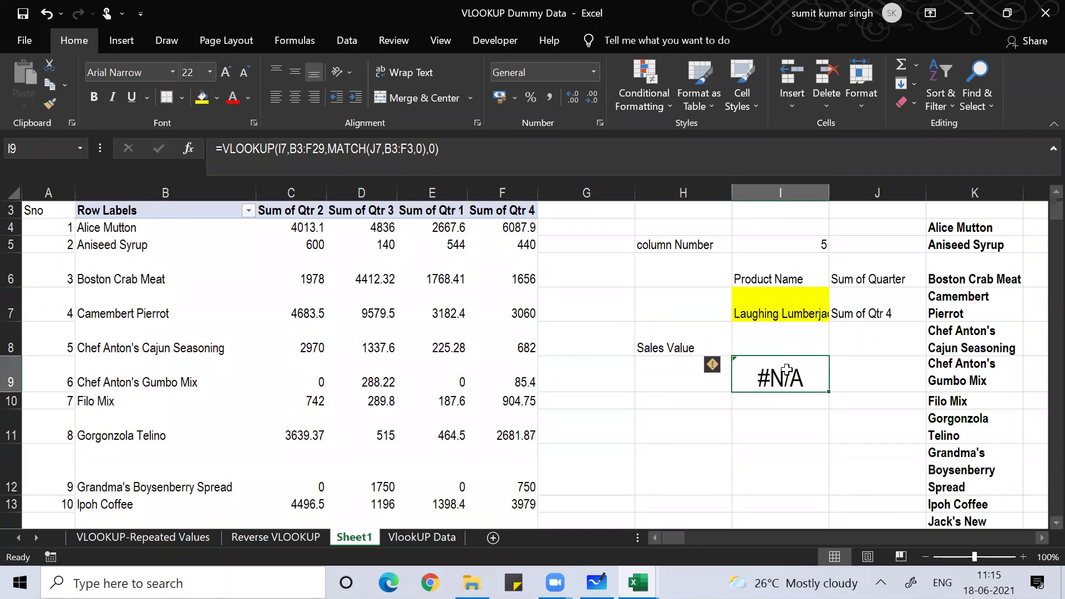
{"action": "key", "text": "Right"}
{"action": "key", "text": "Right"}
{"action": "key", "text": "Right"}
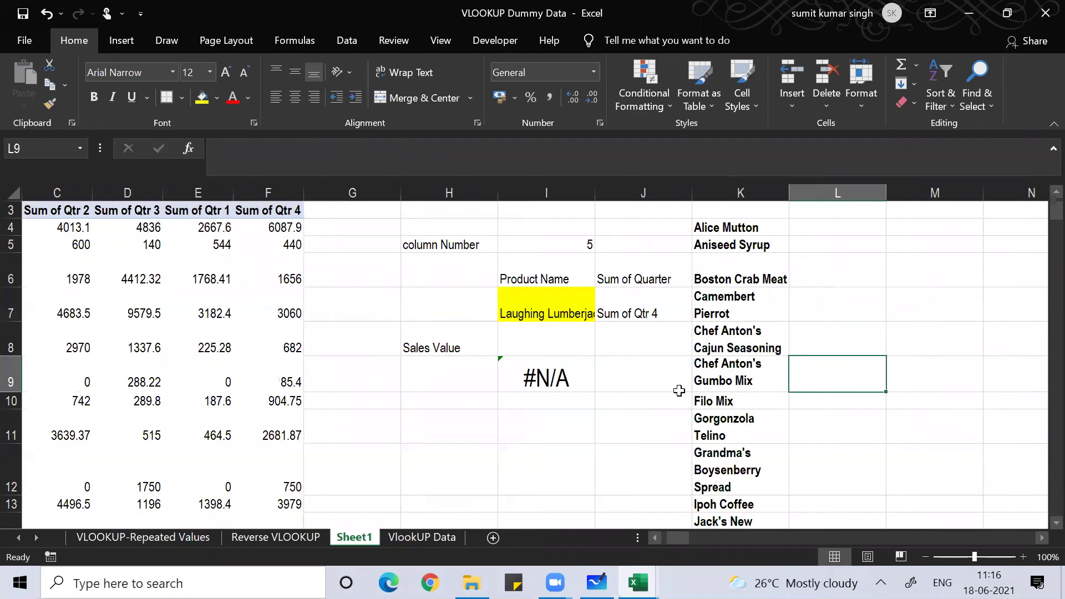
{"action": "left_click", "coordinate": [541, 371]}
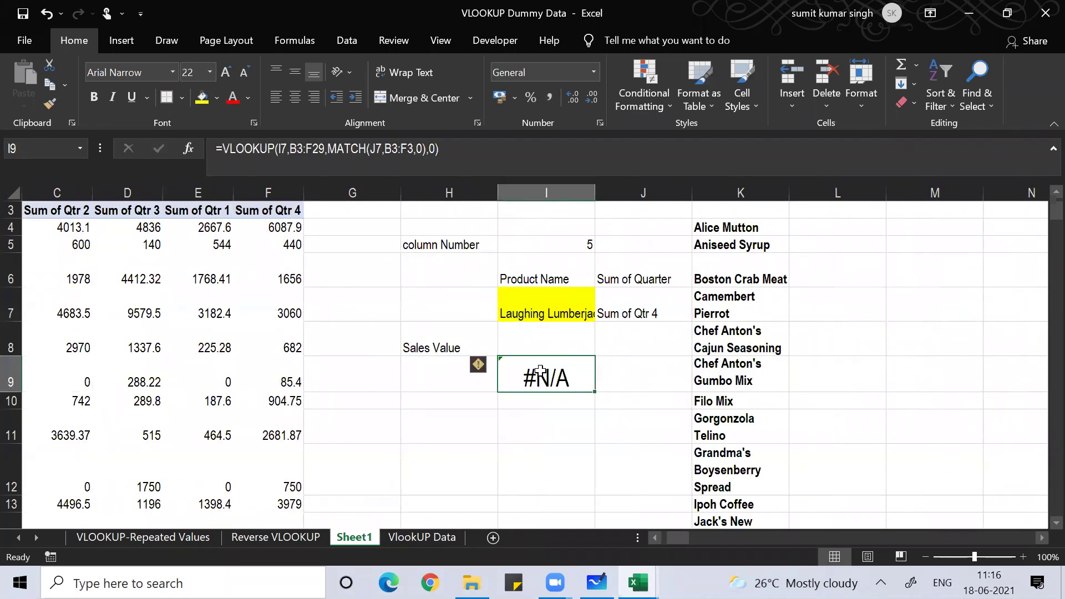
{"action": "left_click", "coordinate": [472, 158]}
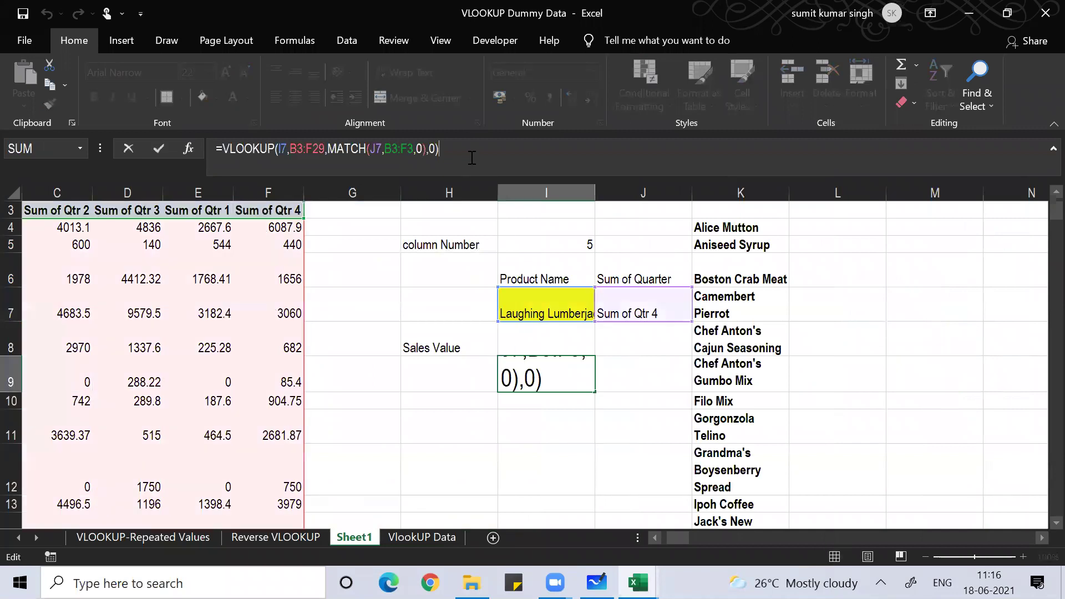
Replace the MATCH part so I9 reads =VLOOKUP(I7,B3:F29,3,0) with fixed column 3
{"action": "key", "text": "BackSpace"}
{"action": "key", "text": "BackSpace"}
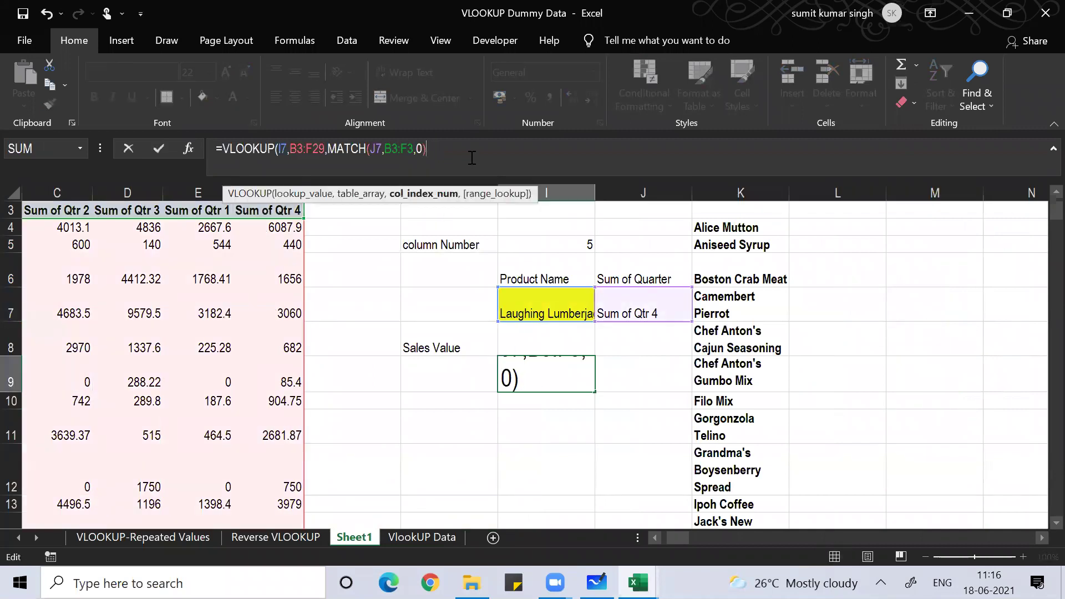
{"action": "key", "text": "BackSpace"}
{"action": "key", "text": "BackSpace"}
{"action": "key", "text": "BackSpace"}
{"action": "key", "text": "BackSpace"}
{"action": "key", "text": "BackSpace"}
{"action": "key", "text": "BackSpace"}
{"action": "key", "text": "BackSpace"}
{"action": "key", "text": "BackSpace"}
{"action": "key", "text": "BackSpace"}
{"action": "key", "text": "BackSpace"}
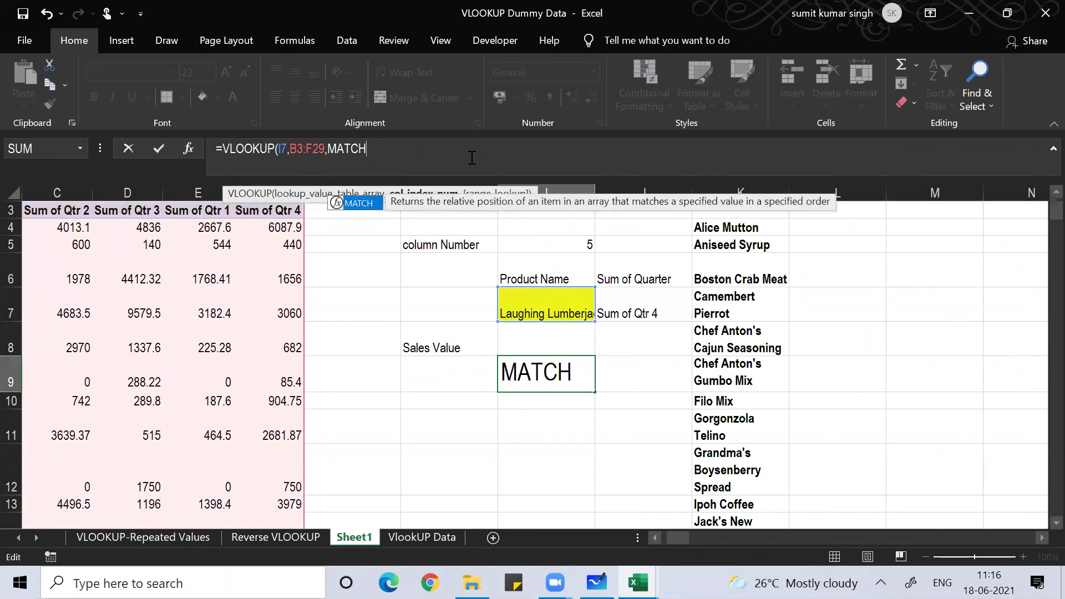
{"action": "key", "text": "BackSpace"}
{"action": "key", "text": "BackSpace"}
{"action": "key", "text": "BackSpace"}
{"action": "key", "text": "BackSpace"}
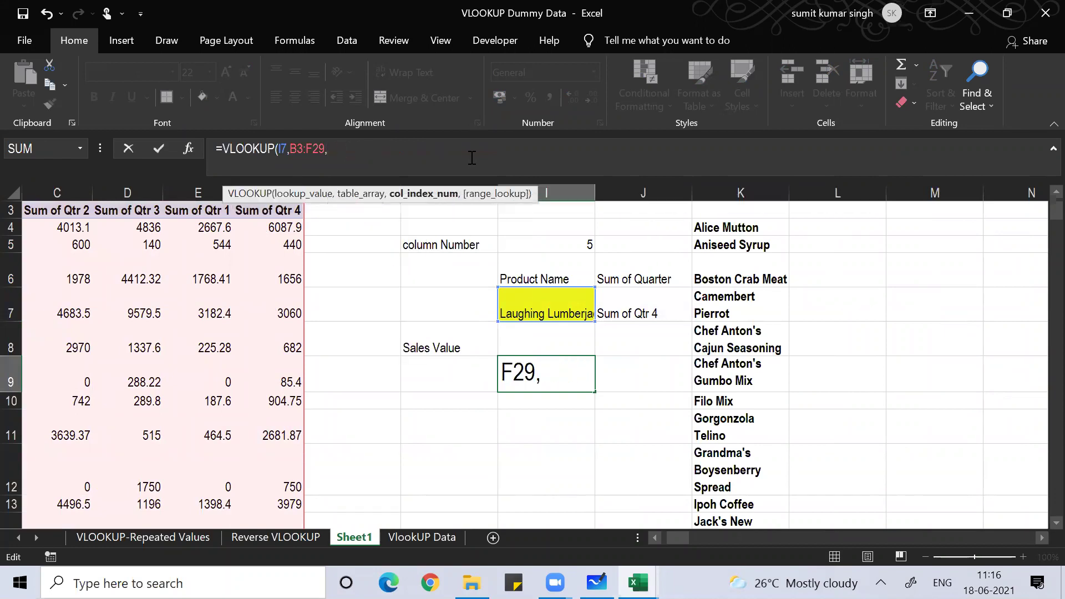
{"action": "type", "text": "3,0)"}
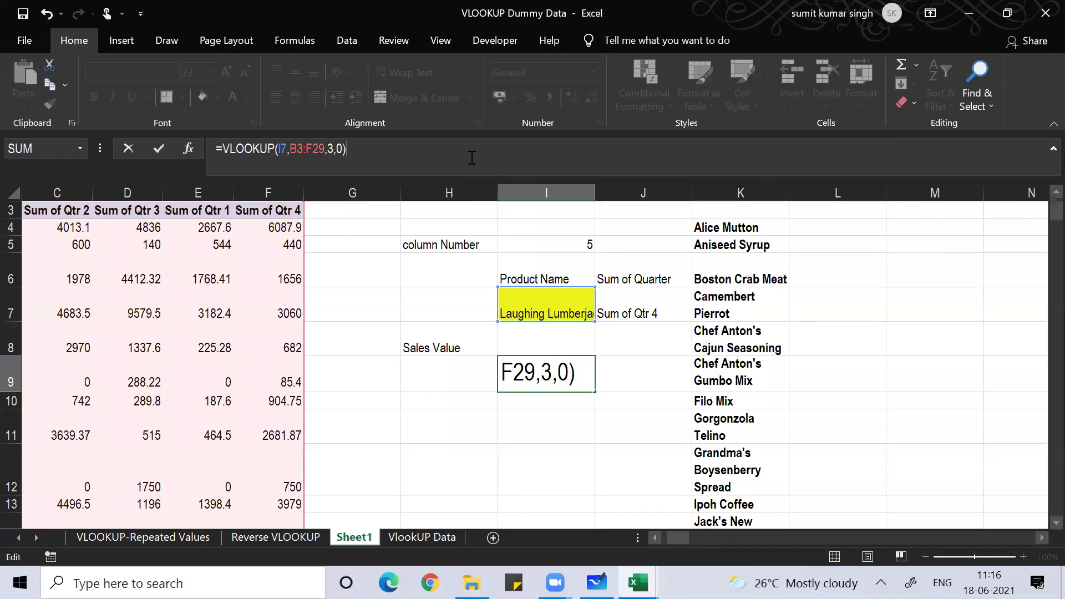
{"action": "key", "text": "Return"}
Move through the pivot table's product rows and back up to the sheet's top
{"action": "key", "text": "Up"}
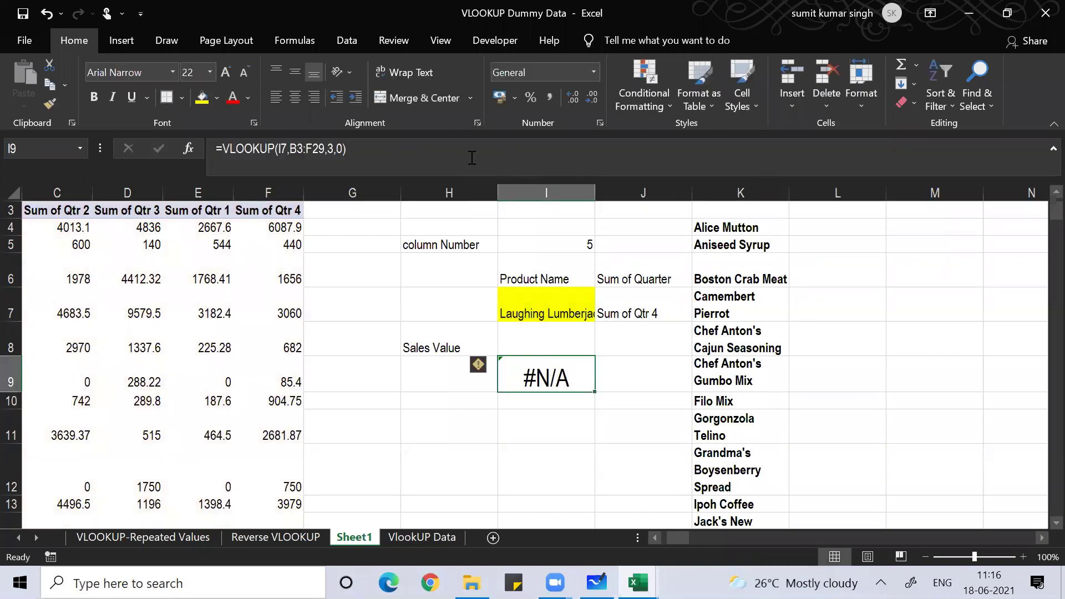
{"action": "key", "text": "Up"}
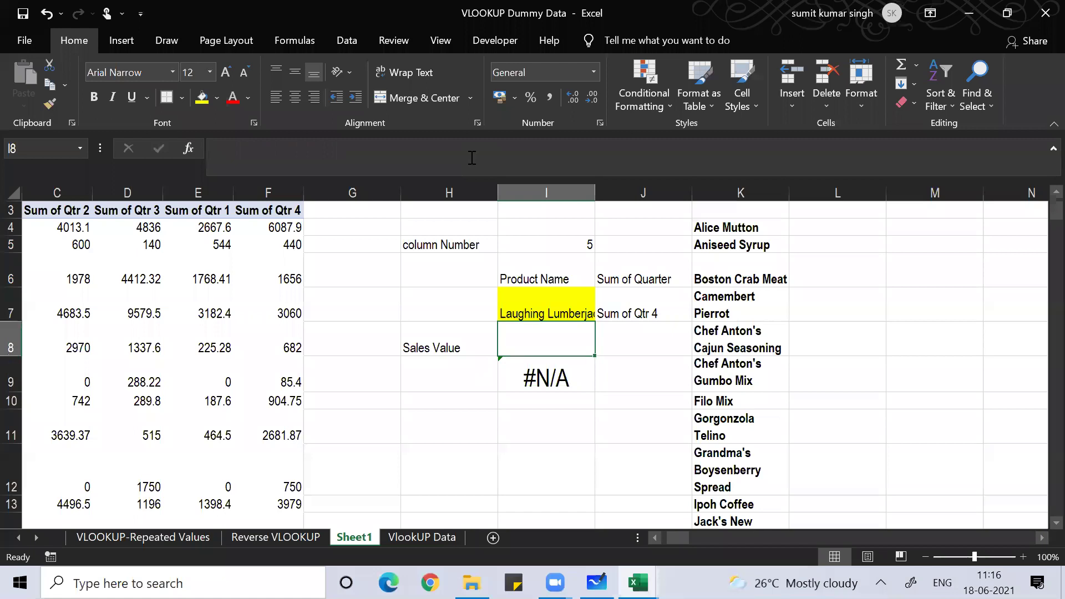
{"action": "key", "text": "Up"}
{"action": "key", "text": "Up"}
{"action": "key", "text": "Down"}
{"action": "key", "text": "Left"}
{"action": "key", "text": "ctrl+Left"}
{"action": "key", "text": "ctrl+Left"}
{"action": "key", "text": "Right"}
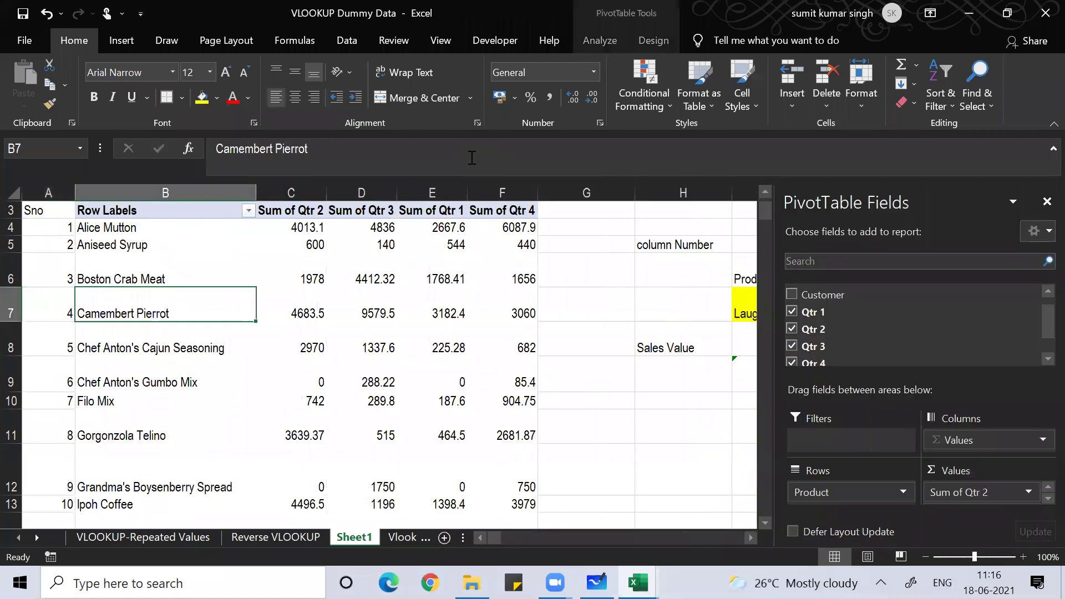
{"action": "key", "text": "Down"}
{"action": "key", "text": "Down"}
{"action": "key", "text": "Down"}
{"action": "key", "text": "Down"}
{"action": "key", "text": "Down"}
{"action": "key", "text": "Down"}
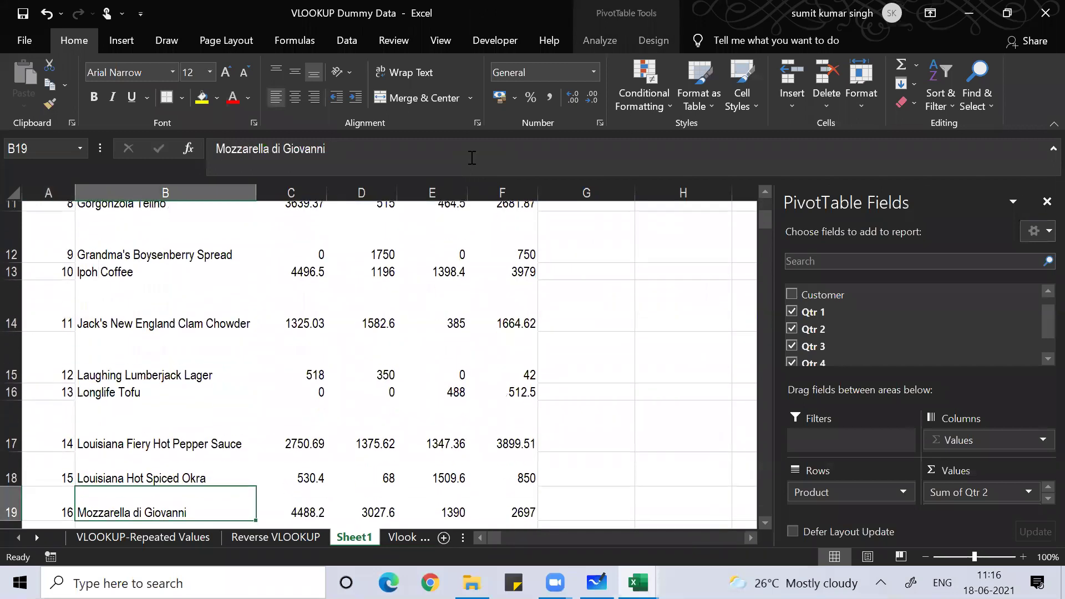
{"action": "key", "text": "Down"}
{"action": "key", "text": "Up"}
{"action": "key", "text": "Up"}
{"action": "key", "text": "Up"}
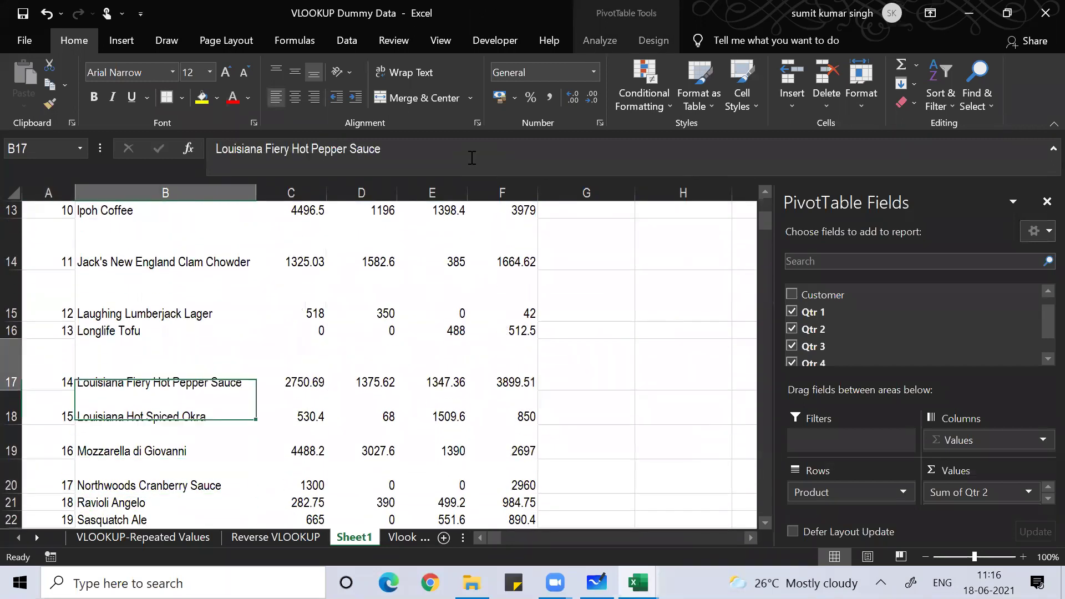
{"action": "key", "text": "Up"}
{"action": "key", "text": "Up"}
{"action": "key", "text": "Up"}
{"action": "key", "text": "Up"}
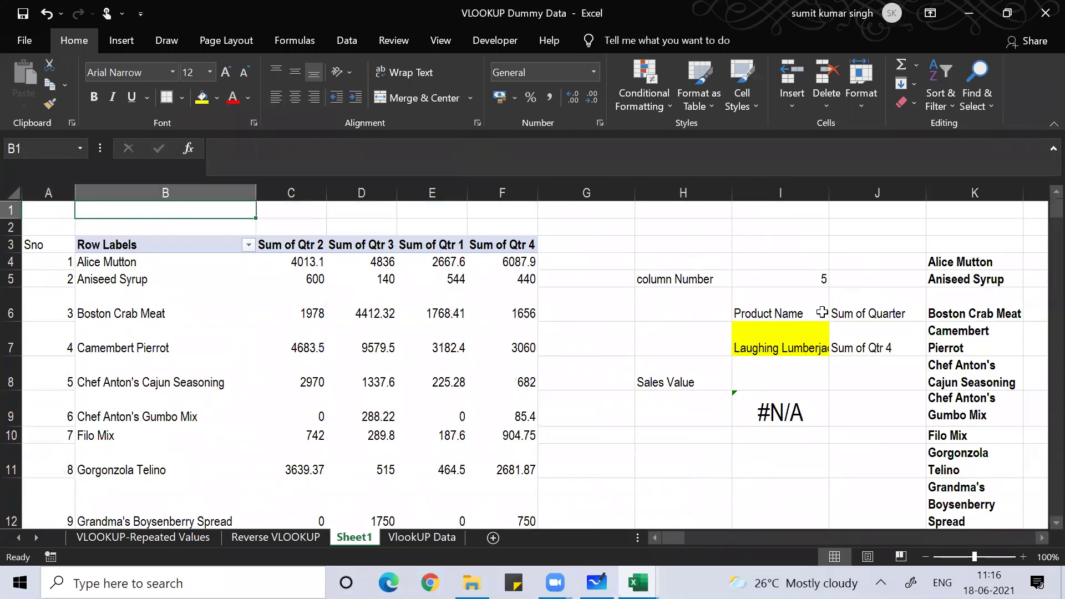
Choose Alice Mutton from the I7 product dropdown
{"action": "left_click", "coordinate": [790, 337]}
{"action": "left_click", "coordinate": [836, 349]}
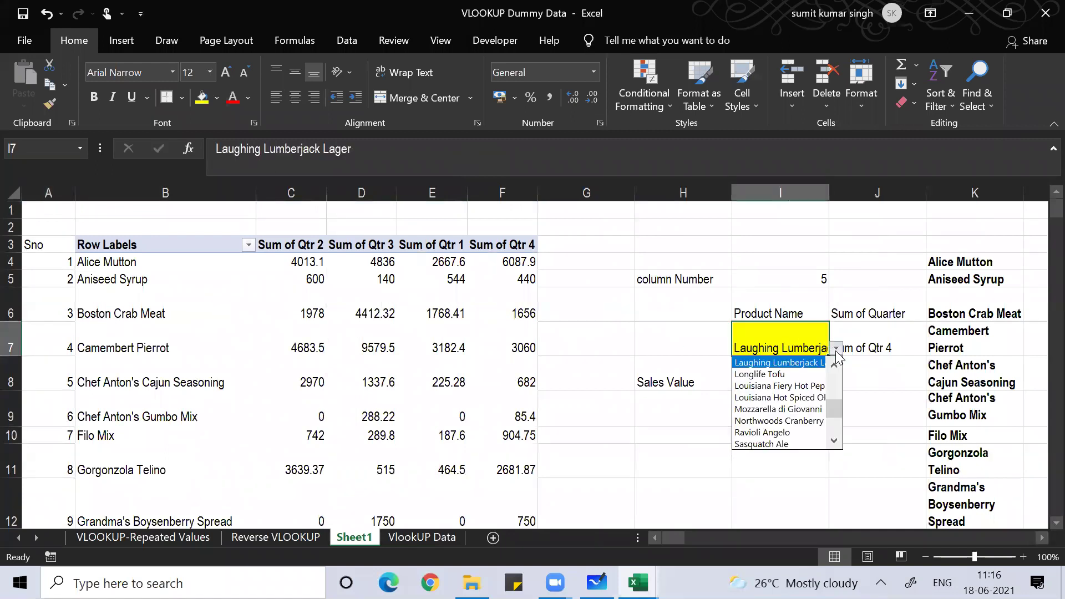
{"action": "scroll", "coordinate": [834, 379], "scroll_direction": "up", "scroll_amount": 2}
{"action": "scroll", "coordinate": [821, 377], "scroll_direction": "up", "scroll_amount": 2}
{"action": "left_click", "coordinate": [787, 364]}
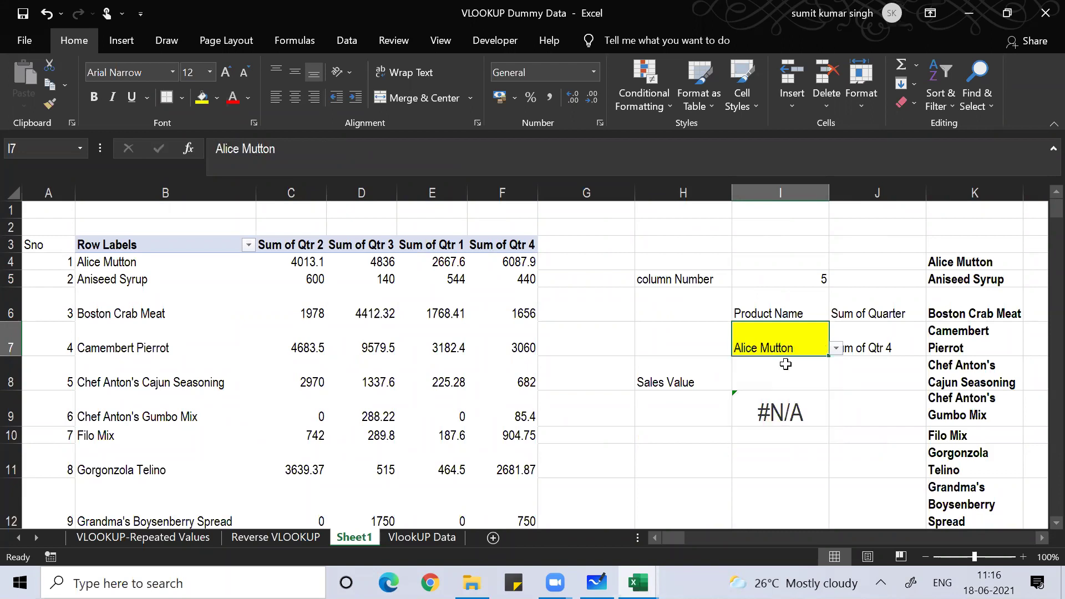
{"action": "left_click", "coordinate": [762, 407]}
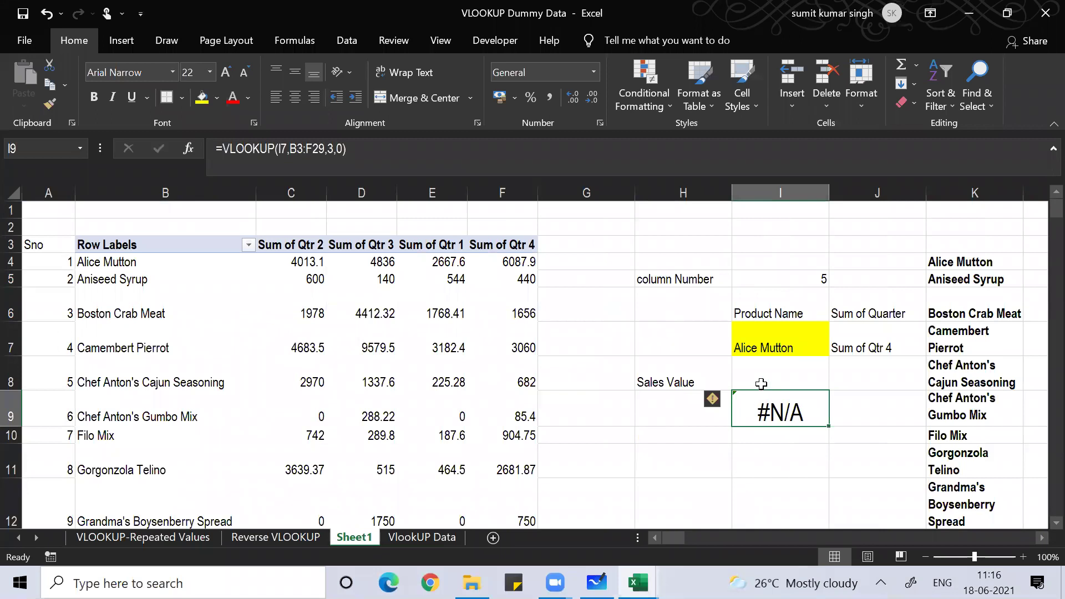
Change I9's VLOOKUP range_lookup to 1, then clear the formula from I9
{"action": "left_click", "coordinate": [761, 342]}
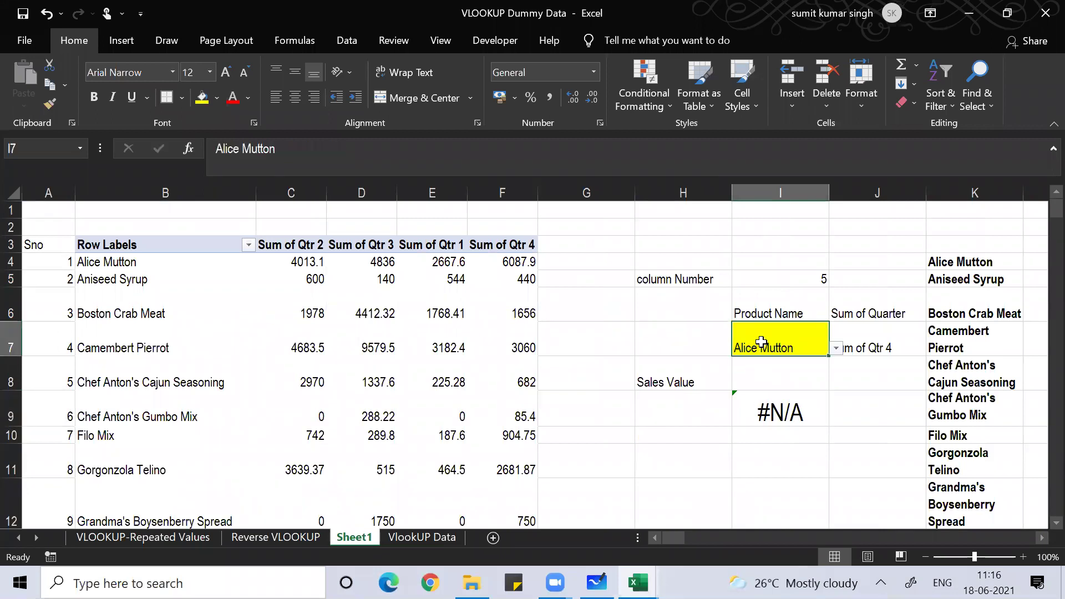
{"action": "left_click", "coordinate": [773, 407]}
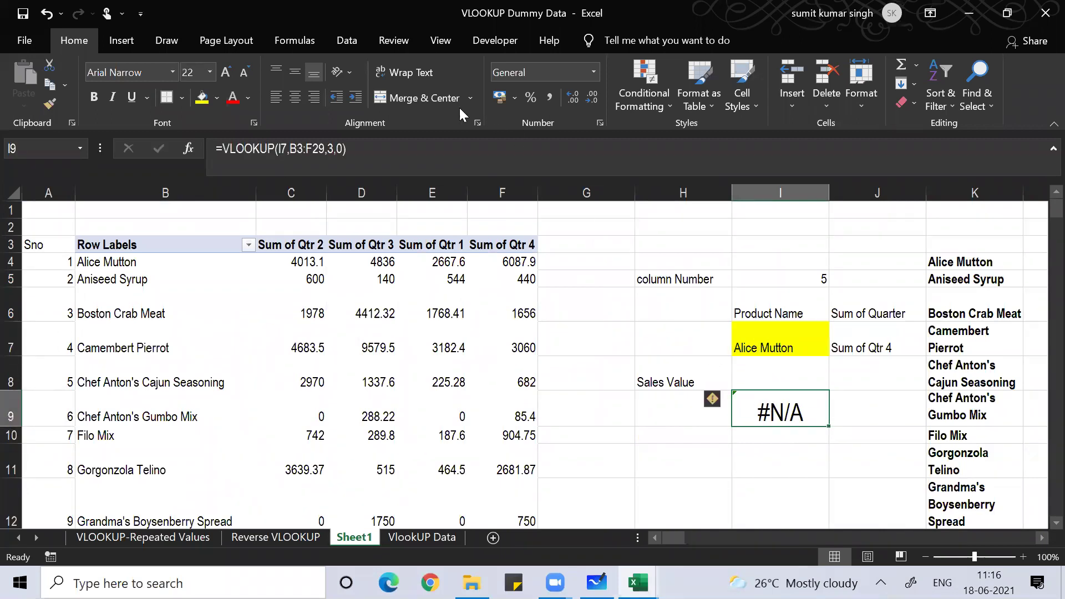
{"action": "left_click", "coordinate": [399, 148]}
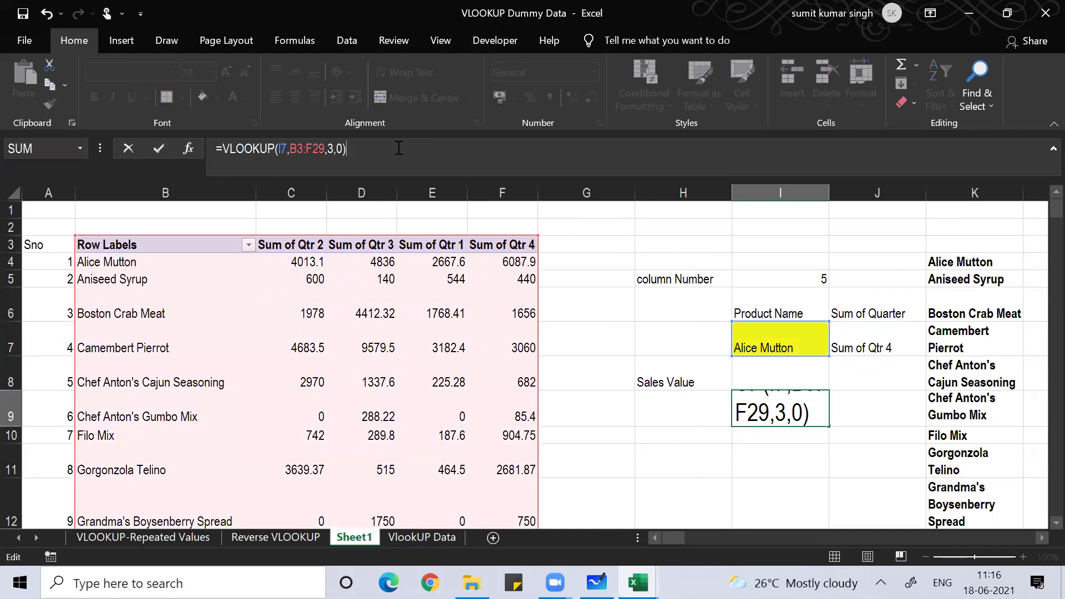
{"action": "key", "text": "BackSpace"}
{"action": "key", "text": "BackSpace"}
{"action": "type", "text": "1)"}
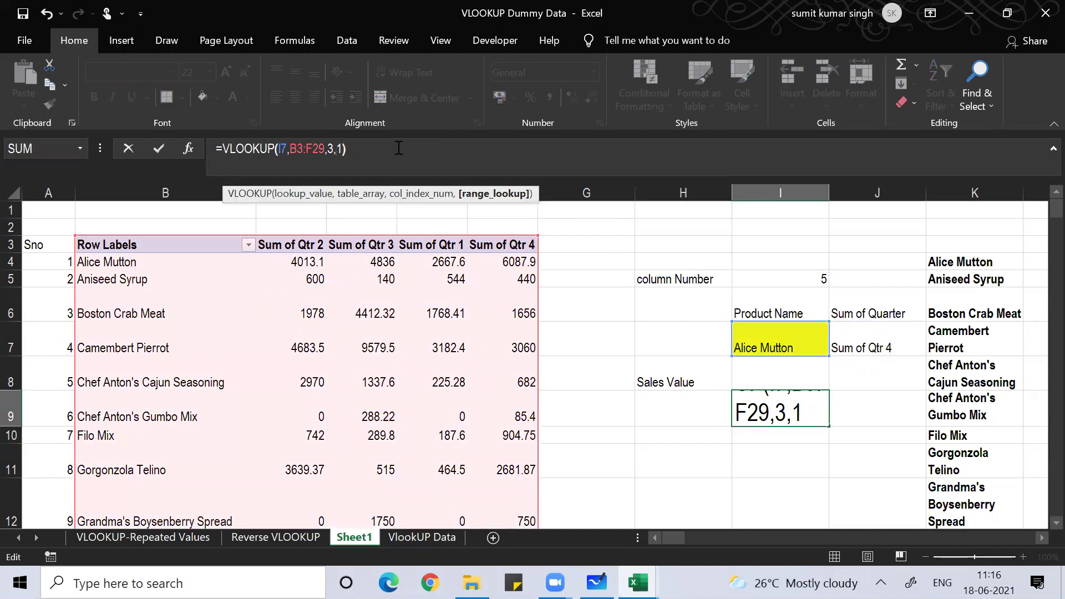
{"action": "key", "text": "Return"}
{"action": "key", "text": "Up"}
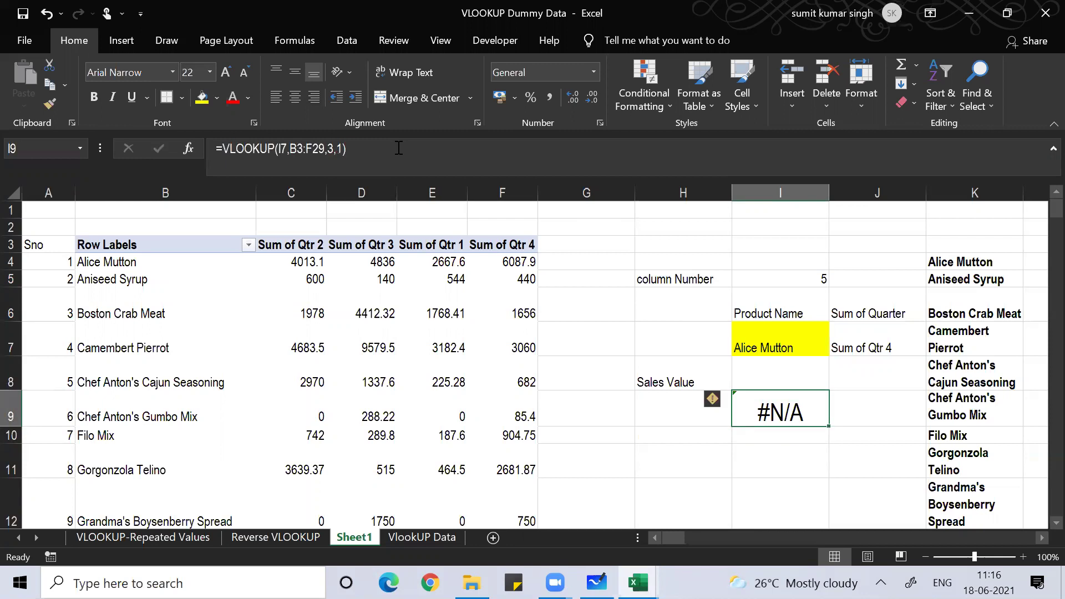
{"action": "key", "text": "Delete"}
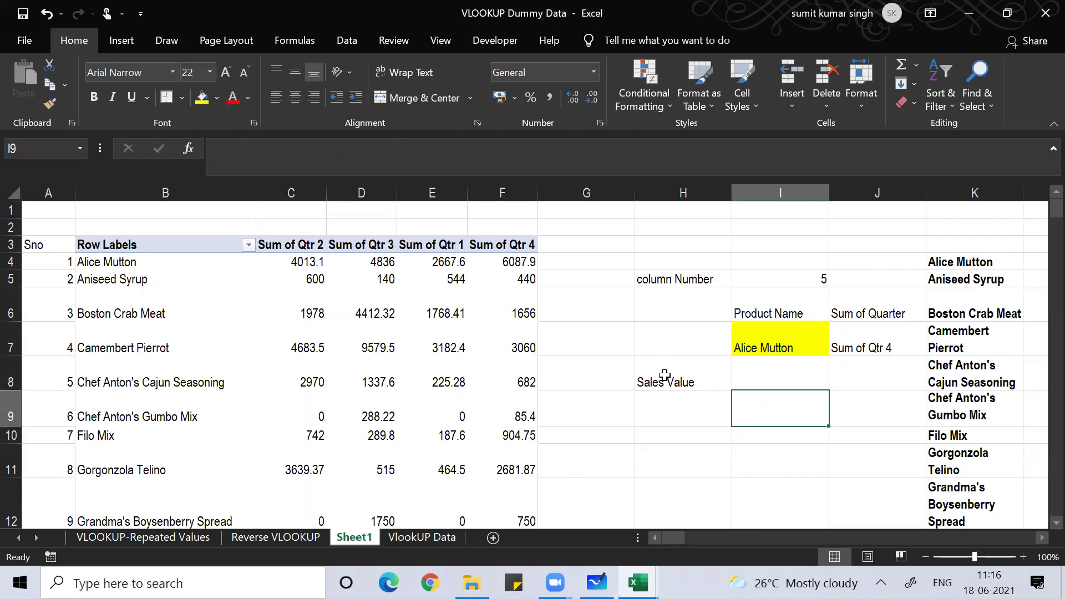
Delete the Sales Value label in H8
{"action": "left_click", "coordinate": [665, 375]}
{"action": "key", "text": "Delete"}
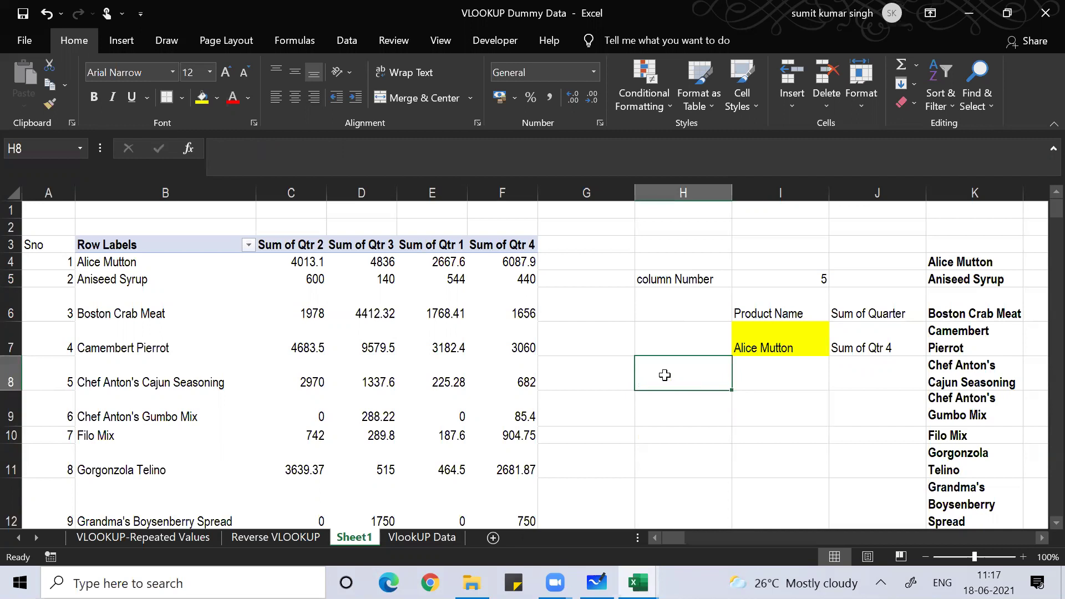
{"action": "key", "text": "Down"}
{"action": "key", "text": "Up"}
{"action": "key", "text": "Up"}
{"action": "key", "text": "Down"}
{"action": "key", "text": "Right"}
{"action": "key", "text": "Up"}
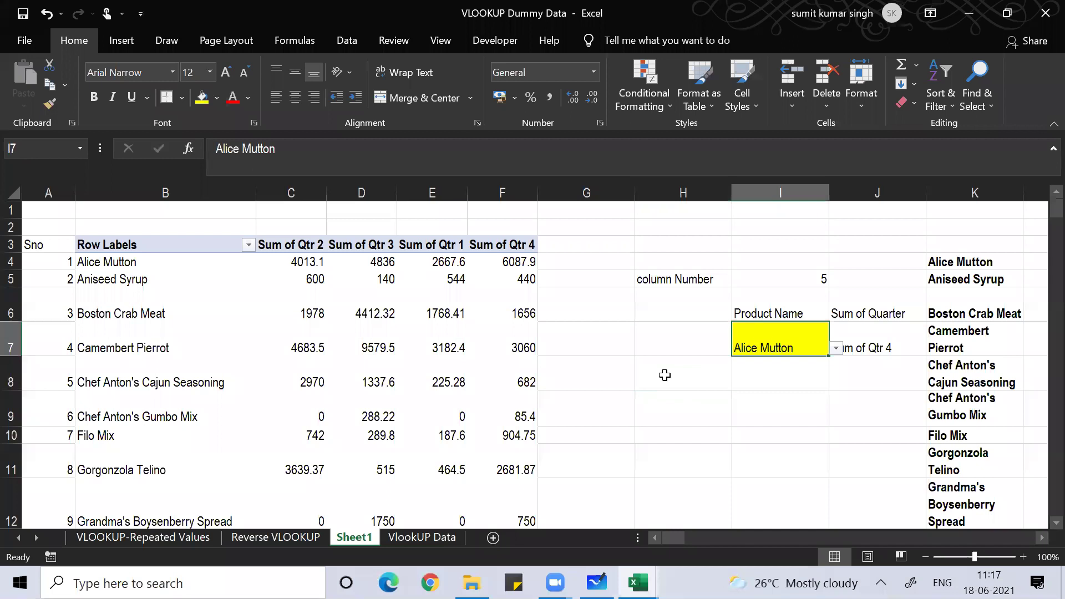
Copy A3:F29 through Grand Total and paste it back over itself as values only
{"action": "left_click", "coordinate": [133, 303]}
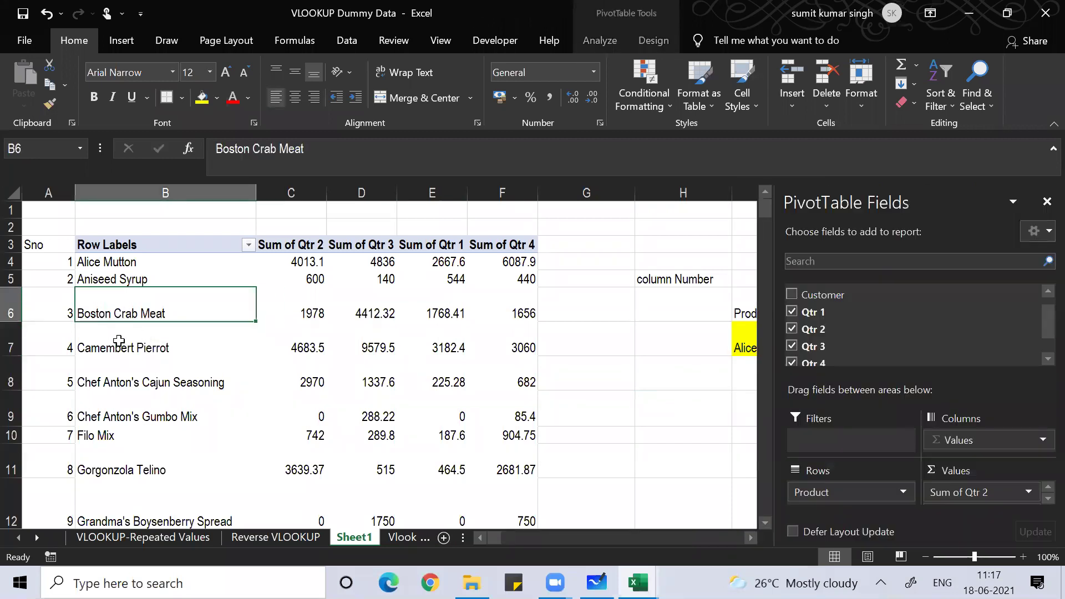
{"action": "key", "text": "Down"}
{"action": "key", "text": "Down"}
{"action": "left_click", "coordinate": [42, 242]}
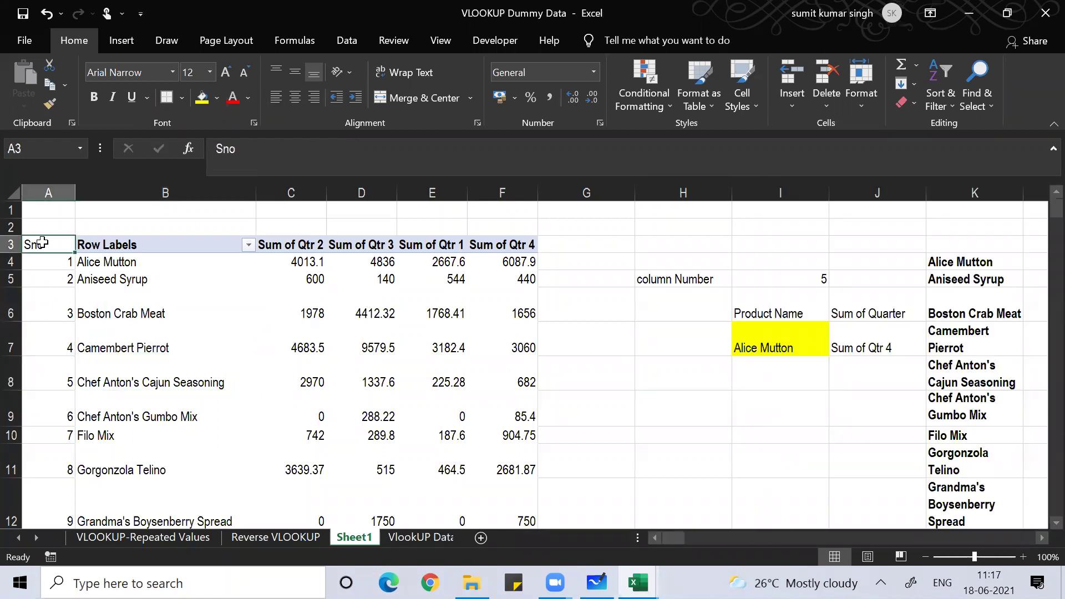
{"action": "key", "text": "shift+Right"}
{"action": "key", "text": "shift+Right"}
{"action": "key", "text": "shift+Right"}
{"action": "key", "text": "shift+Right"}
{"action": "key", "text": "shift+Right"}
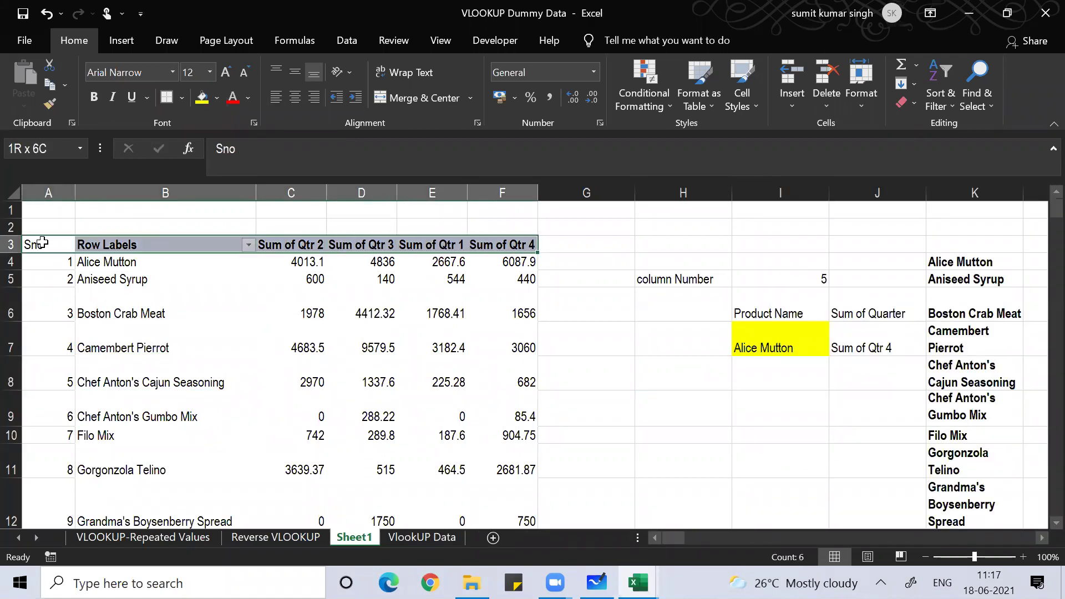
{"action": "key", "text": "ctrl+shift+Down"}
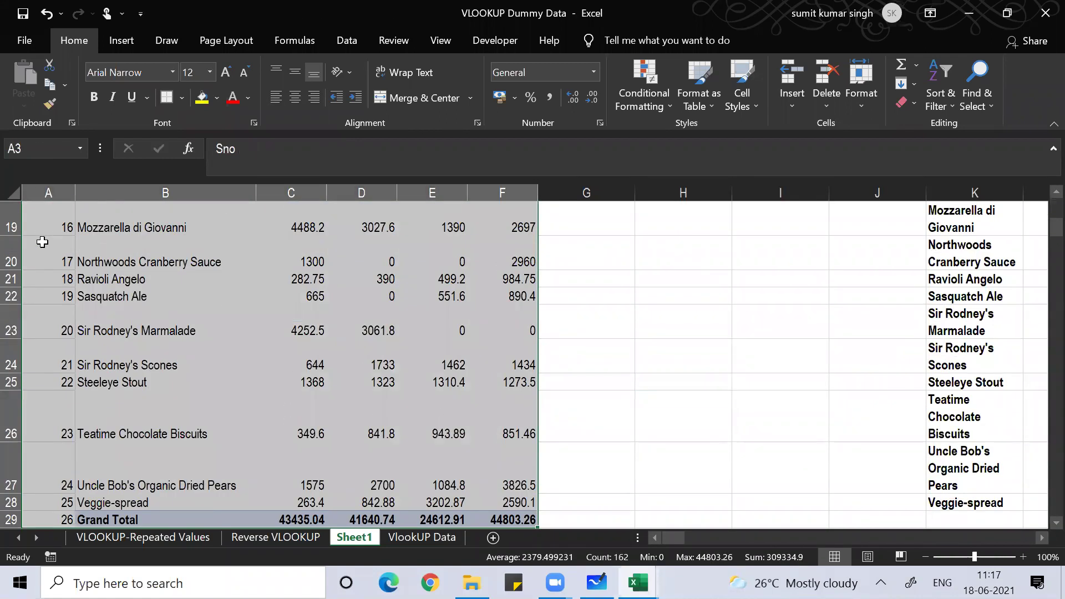
{"action": "key", "text": "ctrl+c"}
{"action": "key", "text": "ctrl+alt+v"}
{"action": "key", "text": "v"}
{"action": "key", "text": "Return"}
Clear the copy outline and check cells B6, B9 and D7 now hold plain values
{"action": "left_click", "coordinate": [120, 308]}
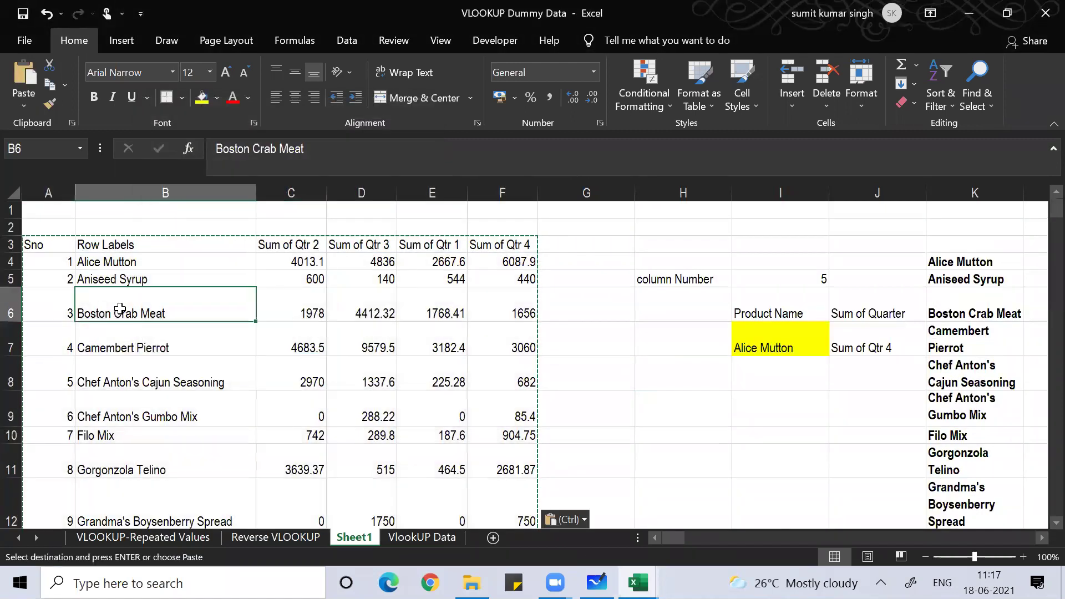
{"action": "key", "text": "Escape"}
{"action": "left_click", "coordinate": [152, 392]}
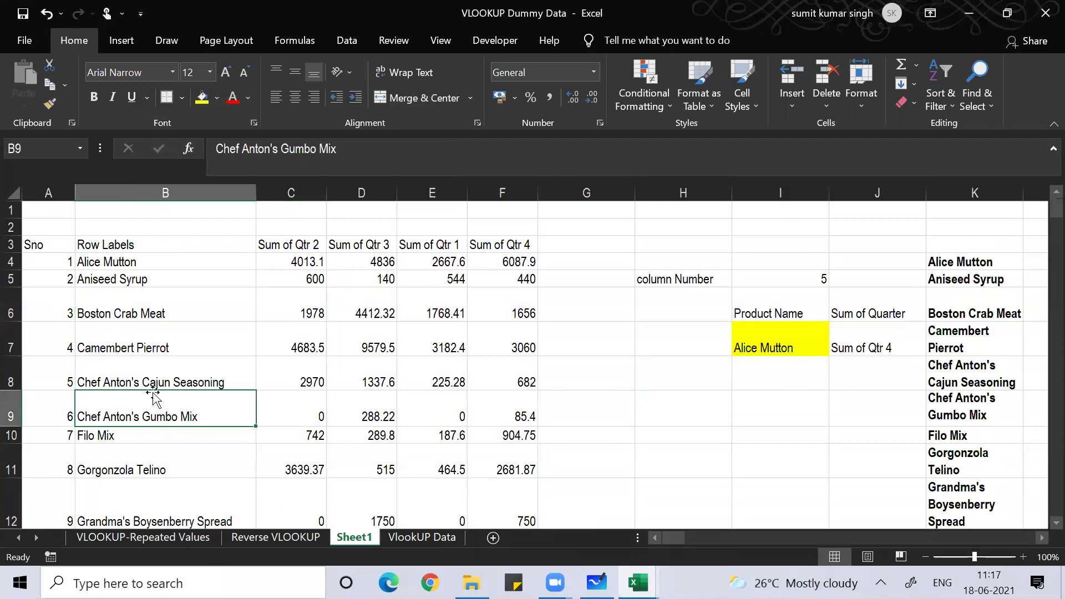
{"action": "left_click", "coordinate": [344, 327]}
{"action": "left_click", "coordinate": [754, 383]}
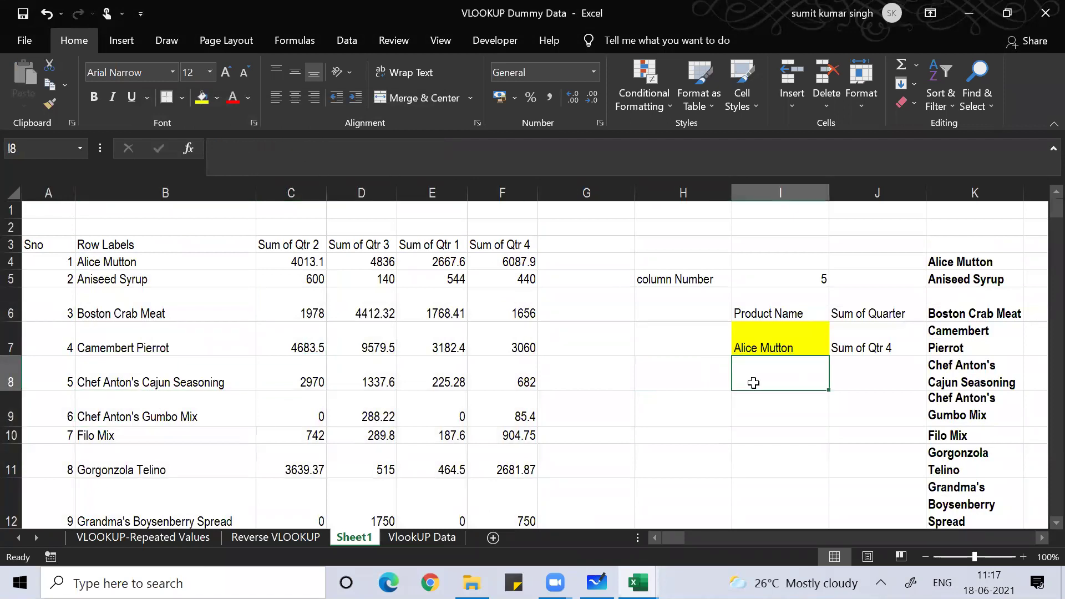
In I9, begin =vlookup( with I7 (Alice Mutton) as the lookup value, followed by a comma
{"action": "key", "text": "Down"}
{"action": "type", "text": "="}
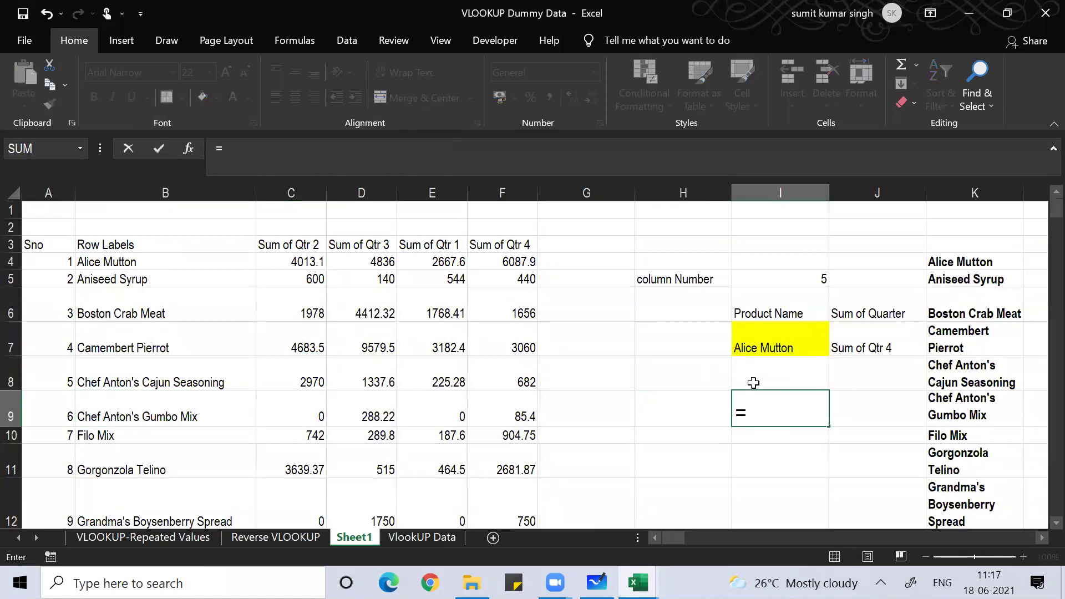
{"action": "type", "text": "vlookup("}
{"action": "left_click", "coordinate": [764, 334]}
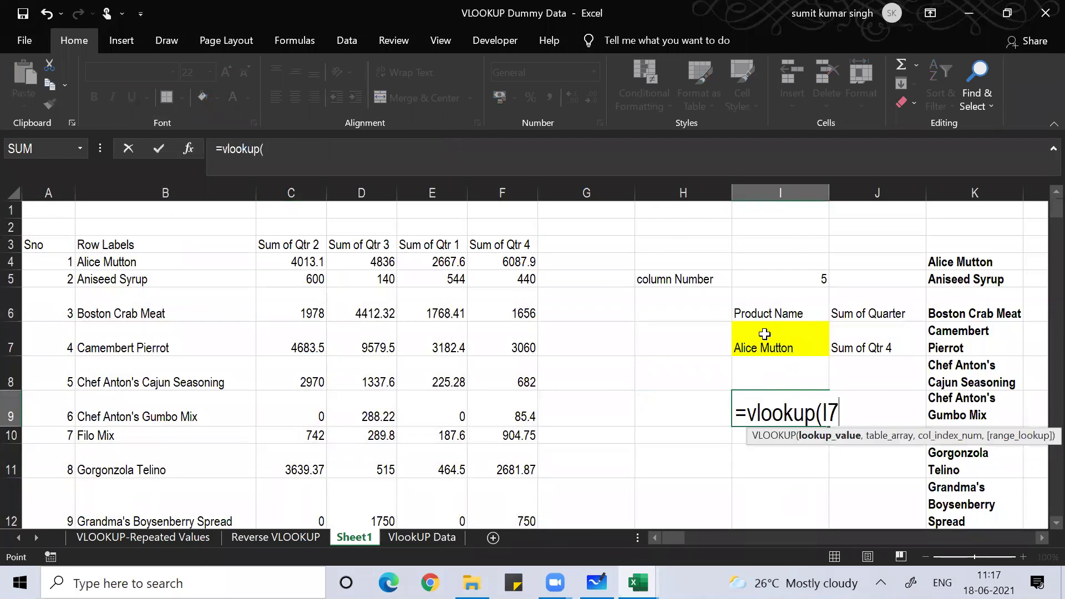
{"action": "type", "text": ","}
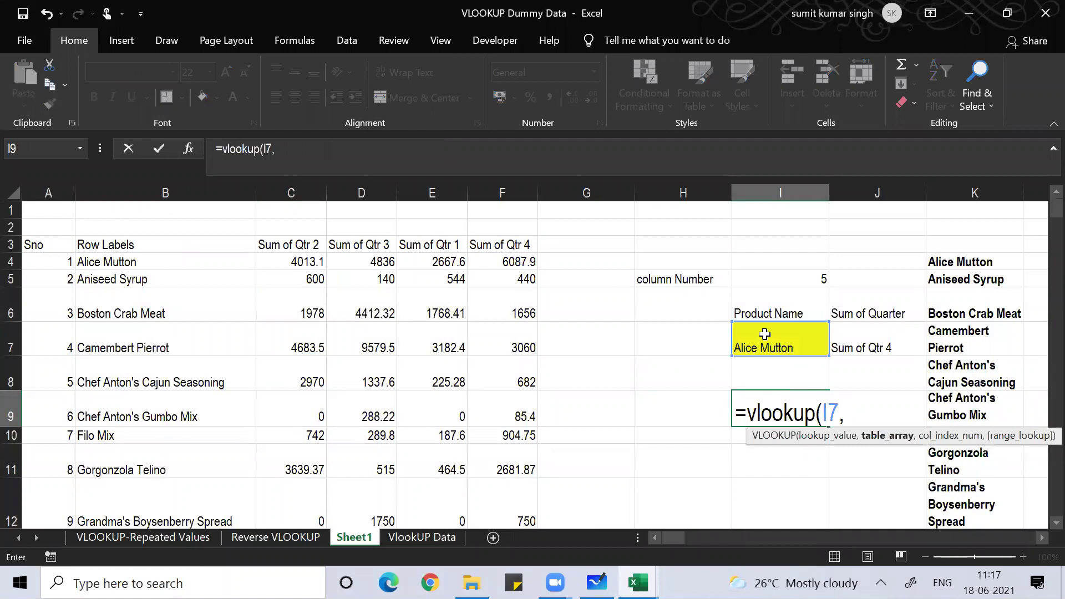
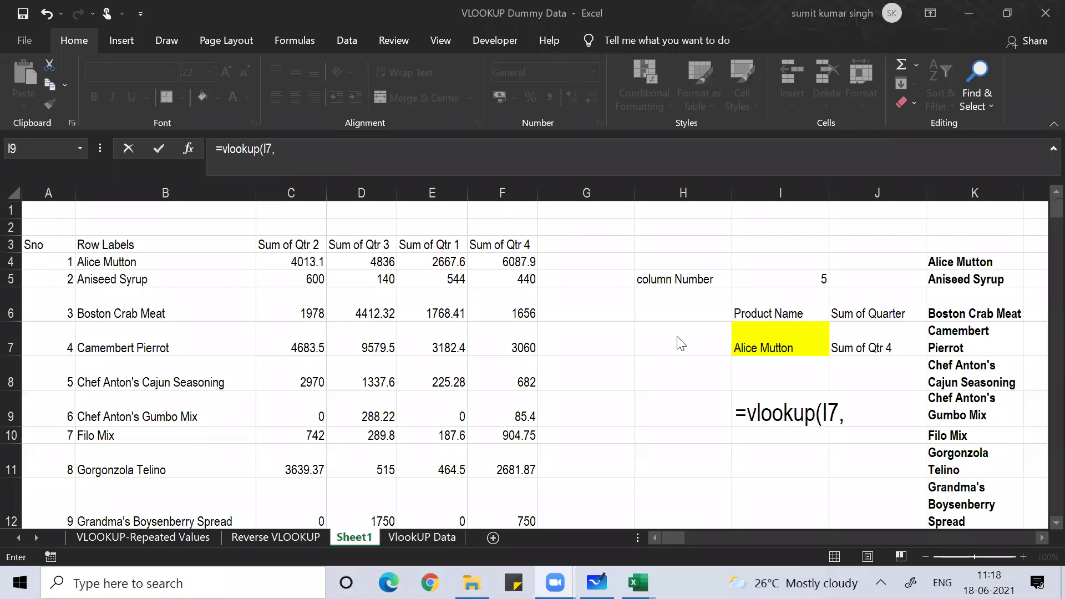
Finish I9 as =VLOOKUP(I7,B3:F29,2,0), which returns #N/A for Alice Mutton
{"action": "left_click", "coordinate": [865, 413]}
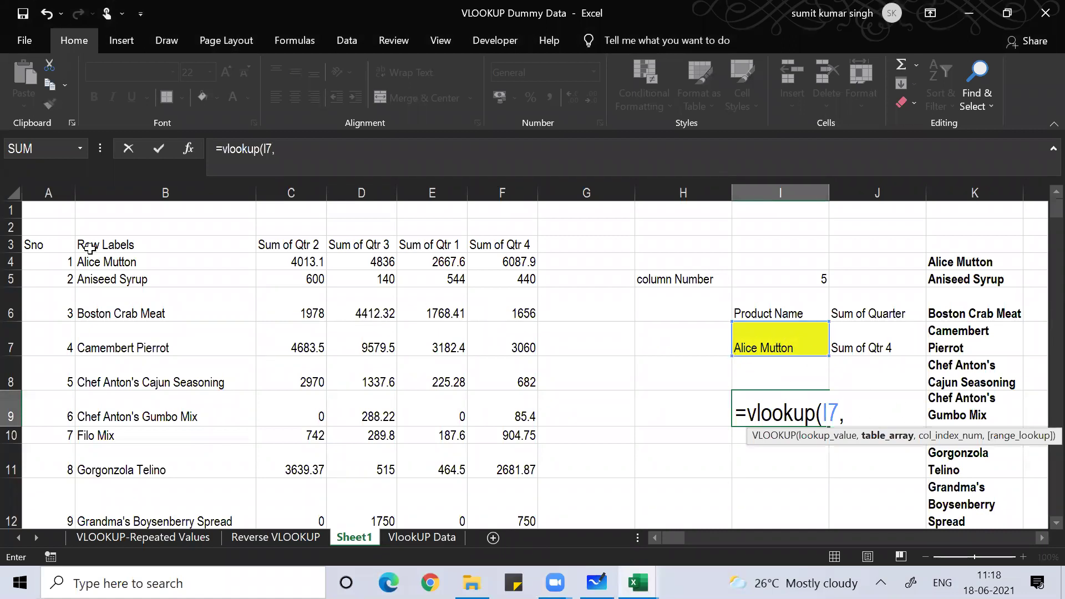
{"action": "left_click", "coordinate": [117, 246]}
{"action": "key", "text": "shift+Right"}
{"action": "key", "text": "shift+Right"}
{"action": "key", "text": "shift+Right"}
{"action": "key", "text": "shift+Right"}
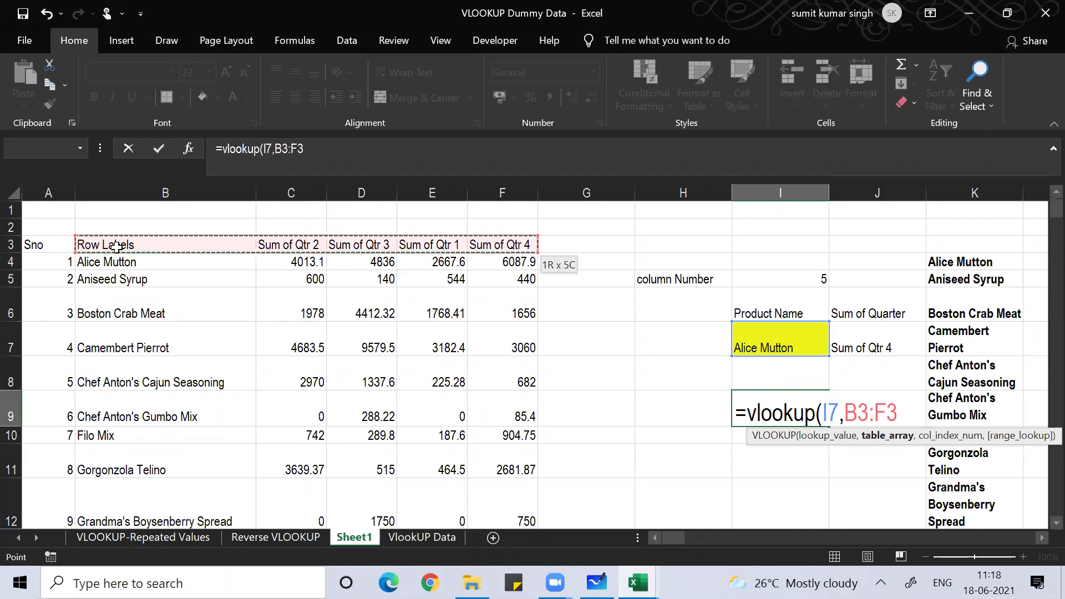
{"action": "key", "text": "ctrl+shift+Down"}
{"action": "type", "text": ","}
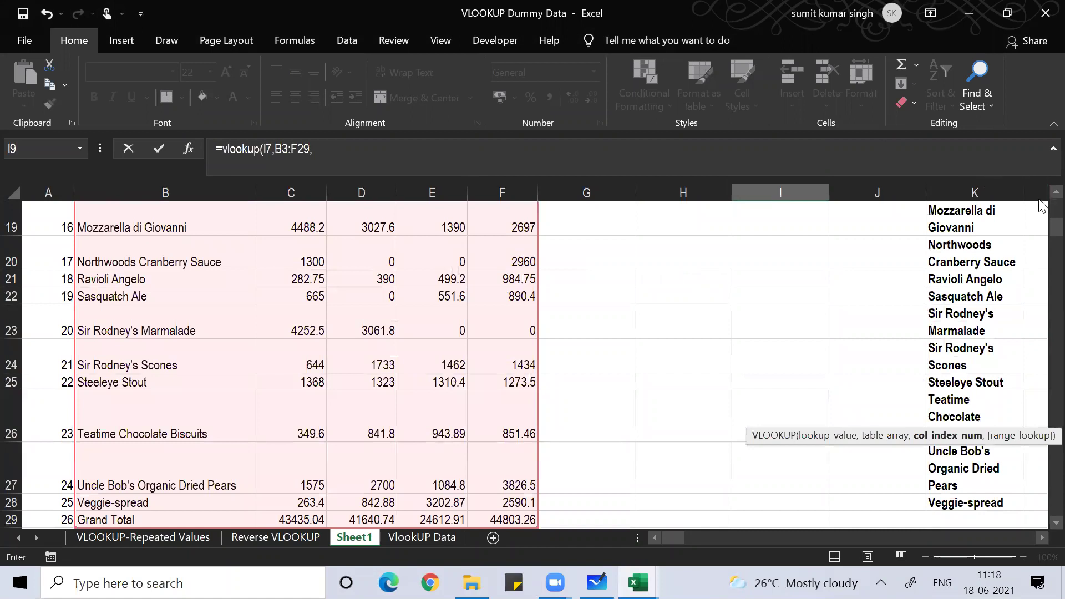
{"action": "scroll", "coordinate": [1041, 206], "scroll_direction": "up", "scroll_amount": 1}
{"action": "scroll", "coordinate": [1041, 202], "scroll_direction": "up", "scroll_amount": 1}
{"action": "scroll", "coordinate": [1041, 200], "scroll_direction": "up", "scroll_amount": 2}
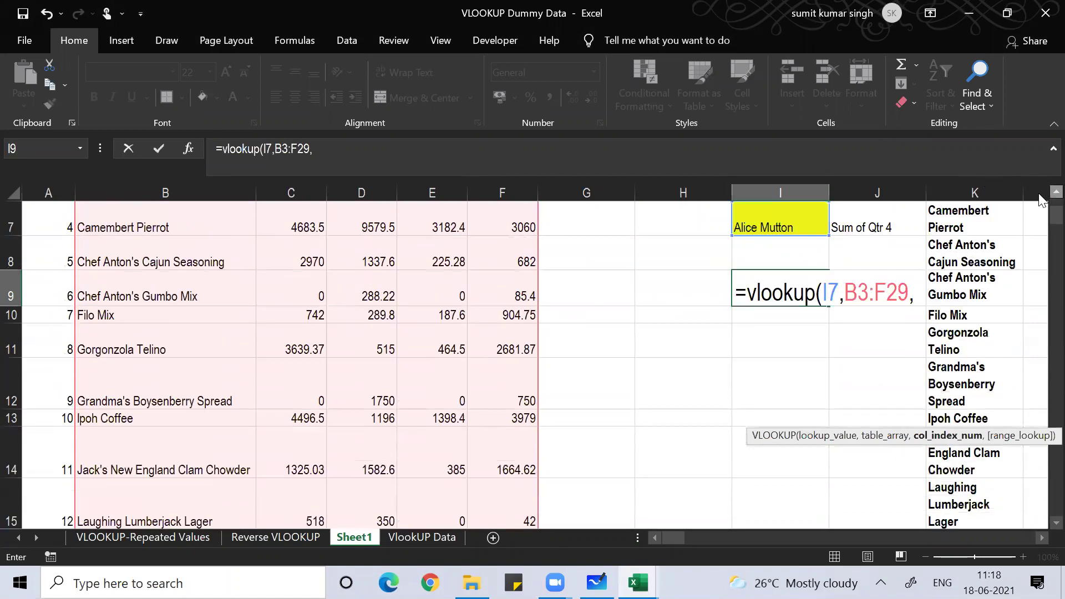
{"action": "scroll", "coordinate": [1041, 200], "scroll_direction": "up", "scroll_amount": 2}
{"action": "type", "text": "2"}
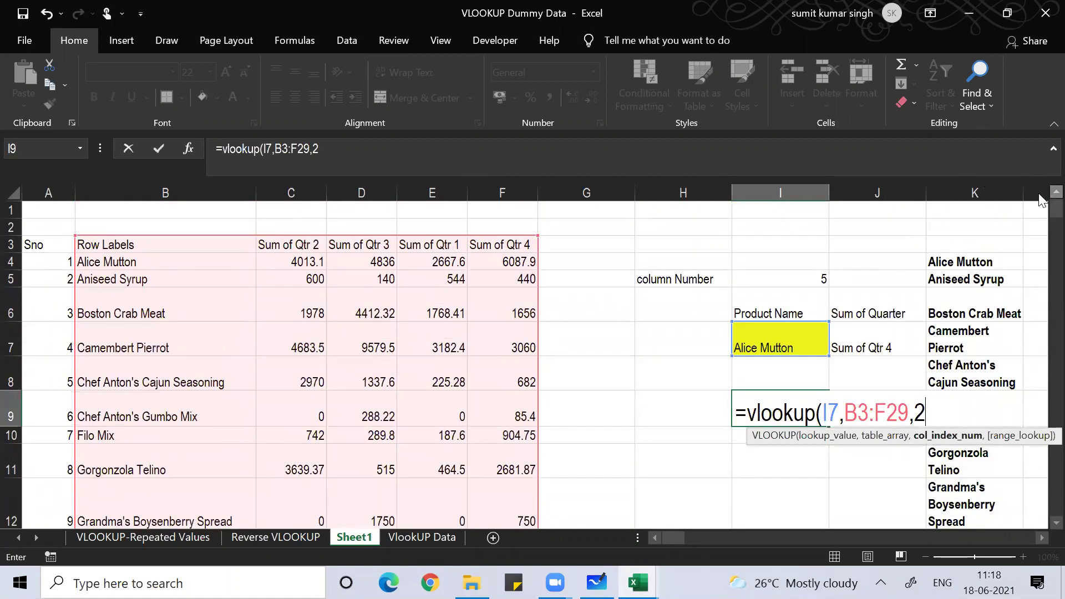
{"action": "type", "text": ",0)"}
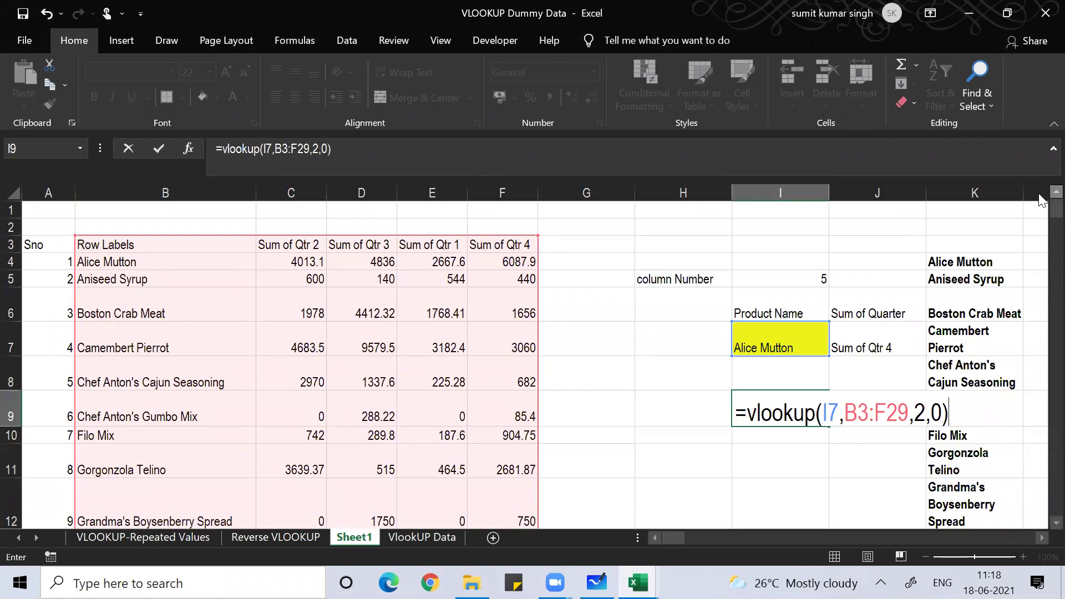
{"action": "key", "text": "Return"}
{"action": "key", "text": "Up"}
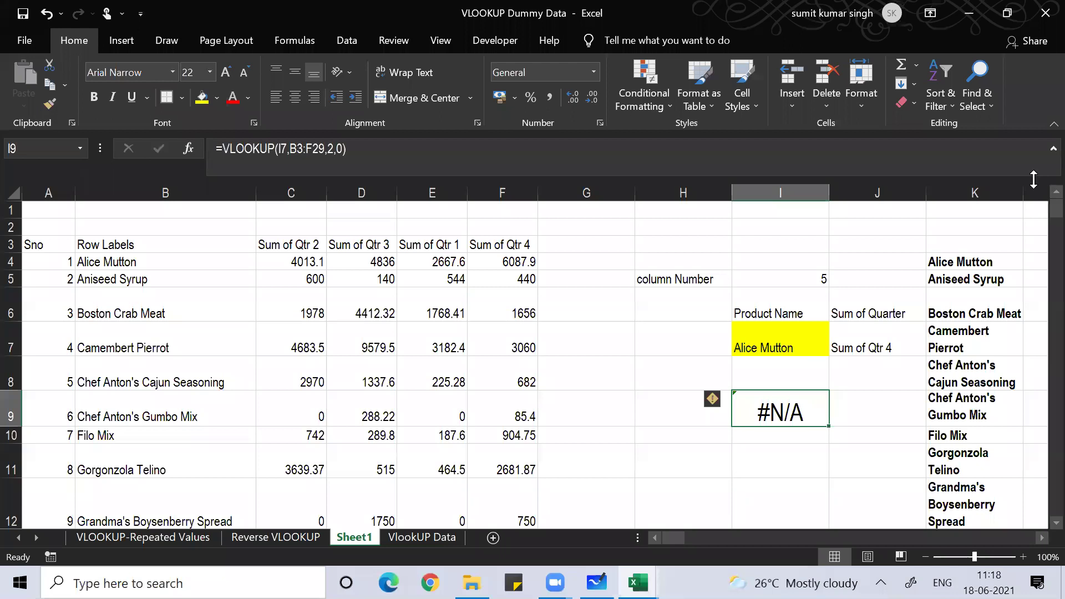
Enter Alice Mutton in I7 and dismiss the data validation error
{"action": "left_click", "coordinate": [761, 345]}
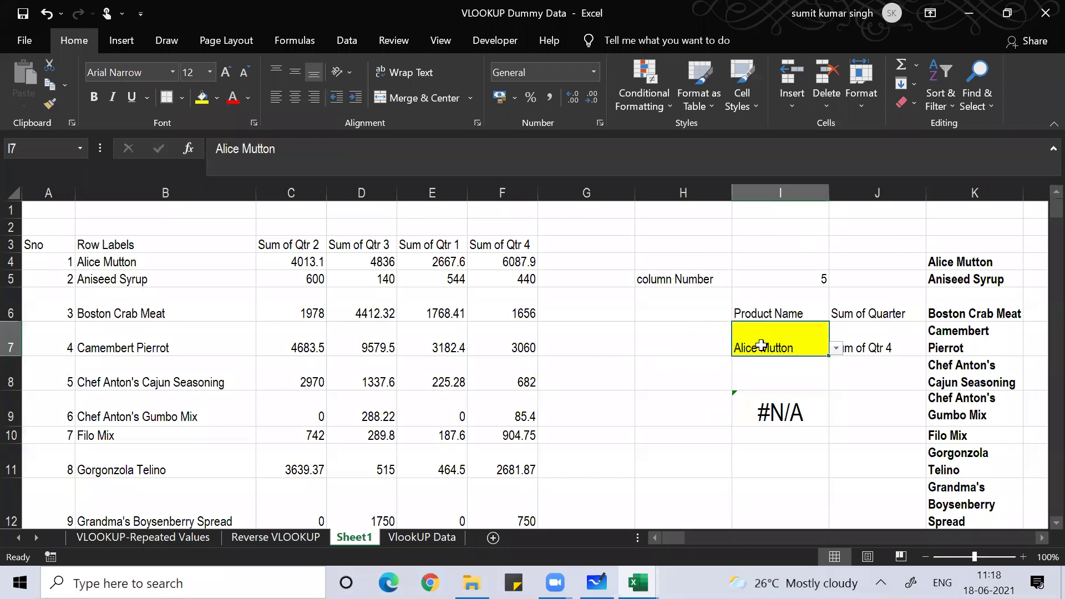
{"action": "type", "text": "Alice Mutton"}
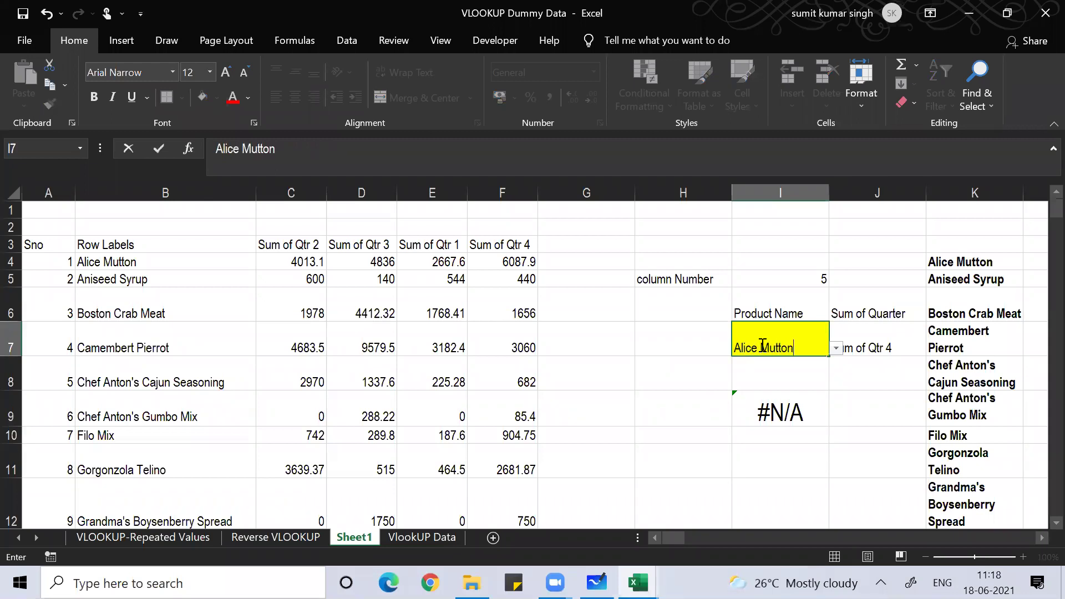
{"action": "key", "text": "Return"}
{"action": "key", "text": "Return"}
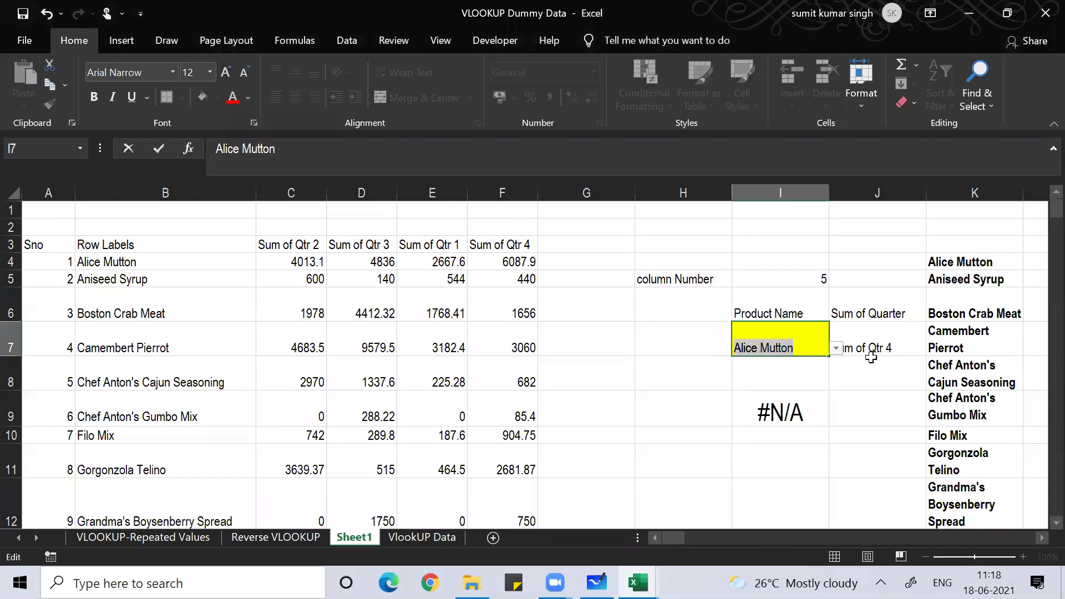
{"action": "key", "text": "Return"}
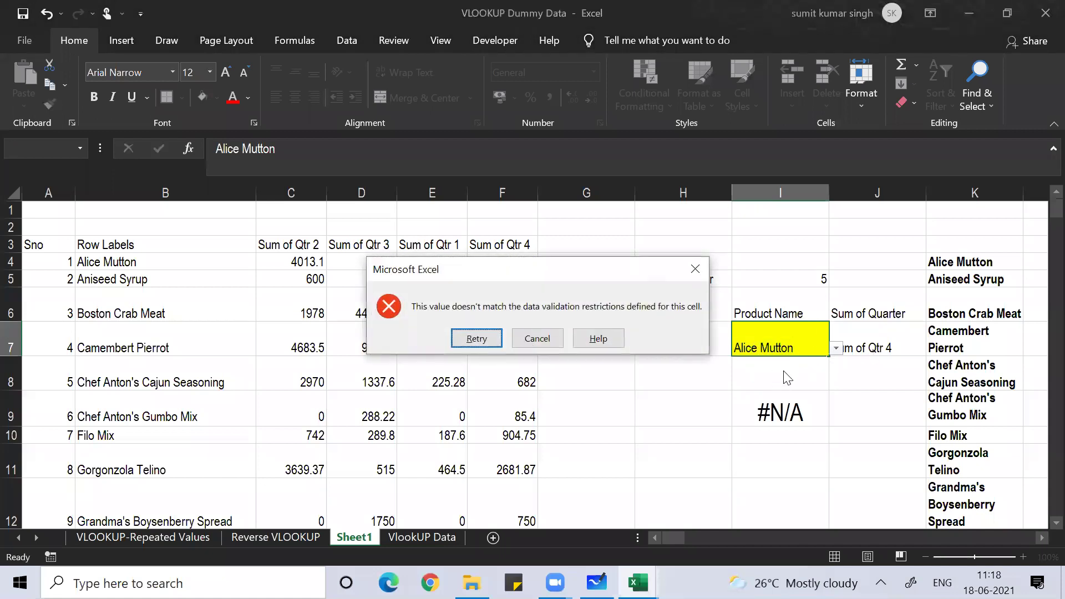
{"action": "left_click", "coordinate": [537, 338]}
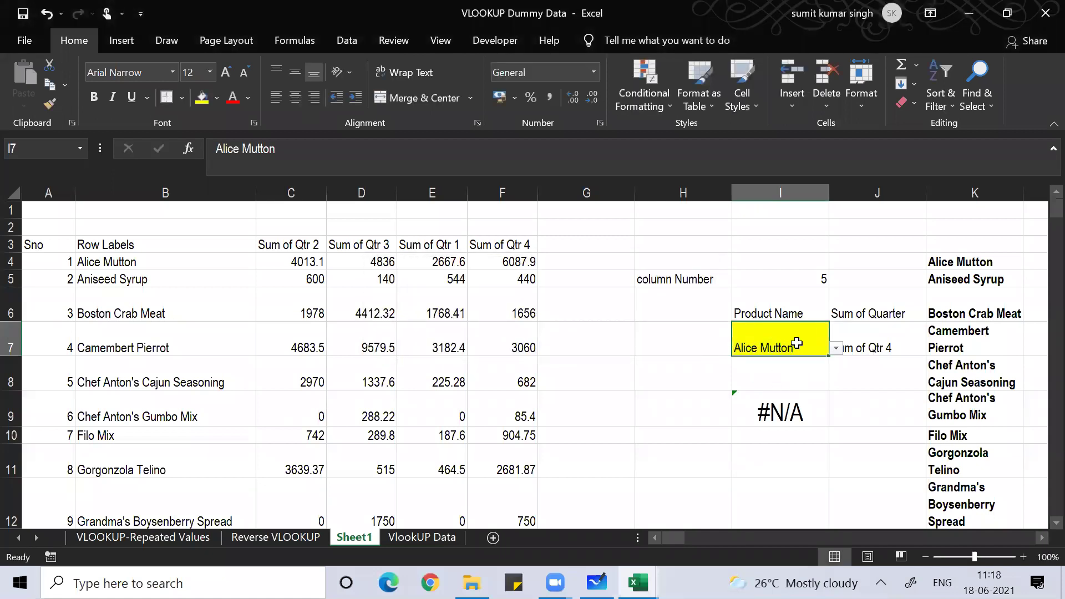
{"action": "left_click", "coordinate": [742, 383]}
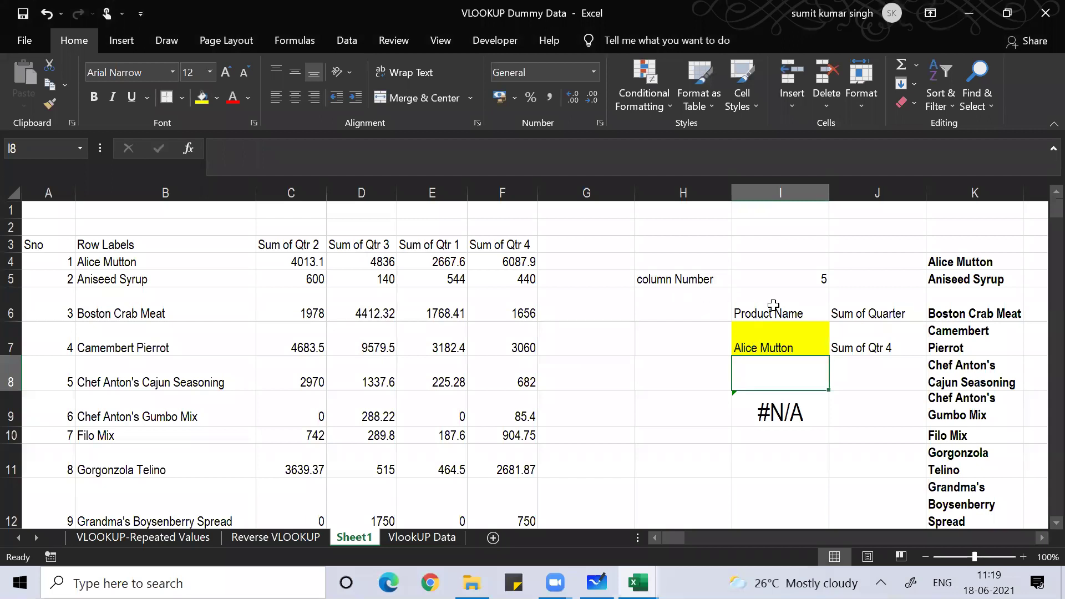
Select H4 through column K down to the last row and delete the old contents
{"action": "left_click", "coordinate": [769, 331]}
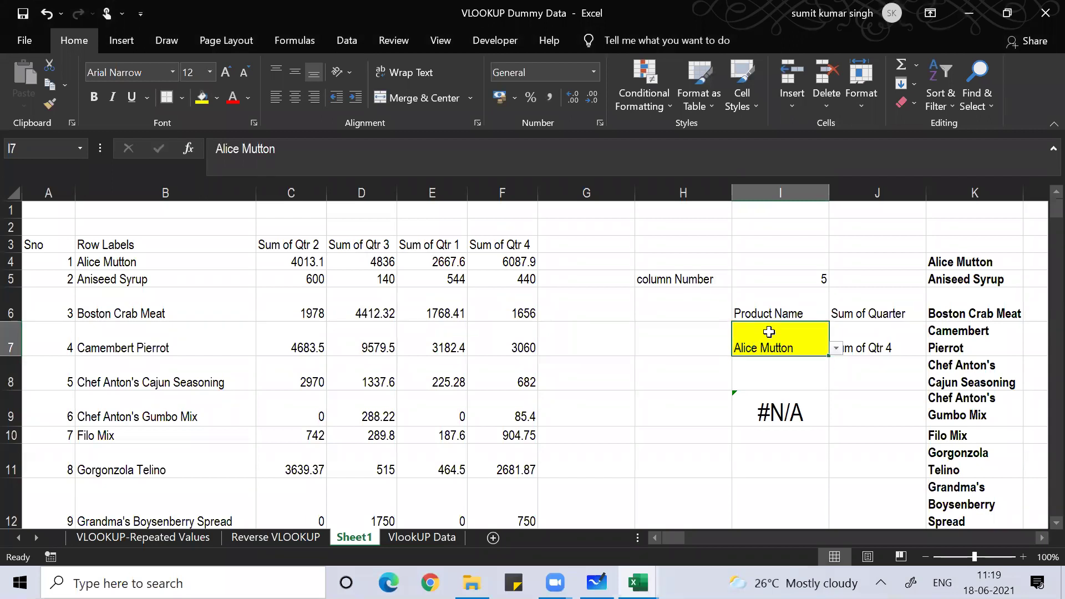
{"action": "key", "text": "Up"}
{"action": "key", "text": "Up"}
{"action": "key", "text": "Up"}
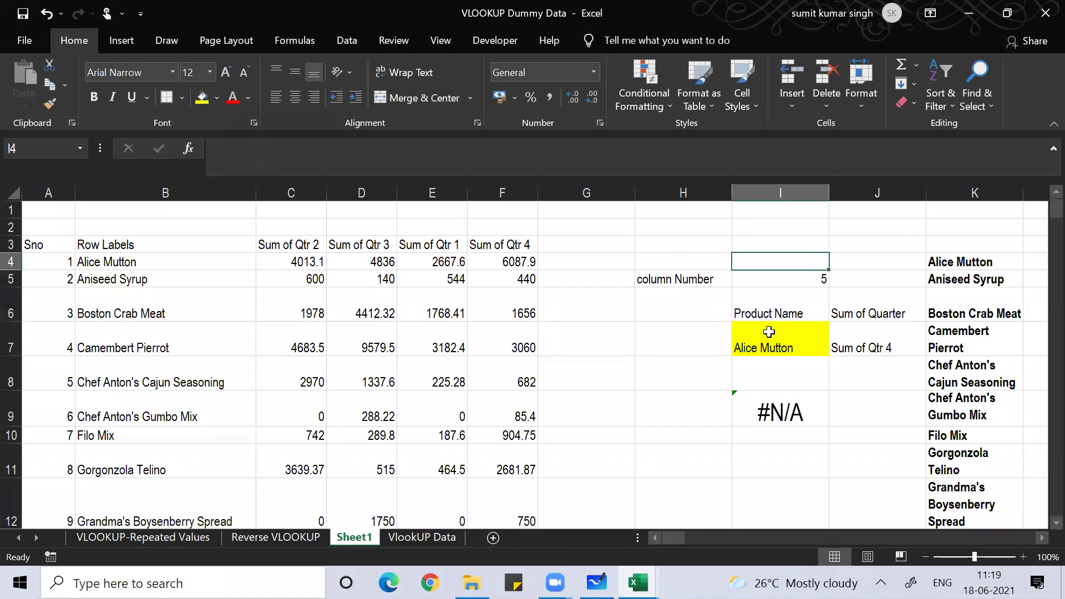
{"action": "key", "text": "Left"}
{"action": "key", "text": "shift+Right"}
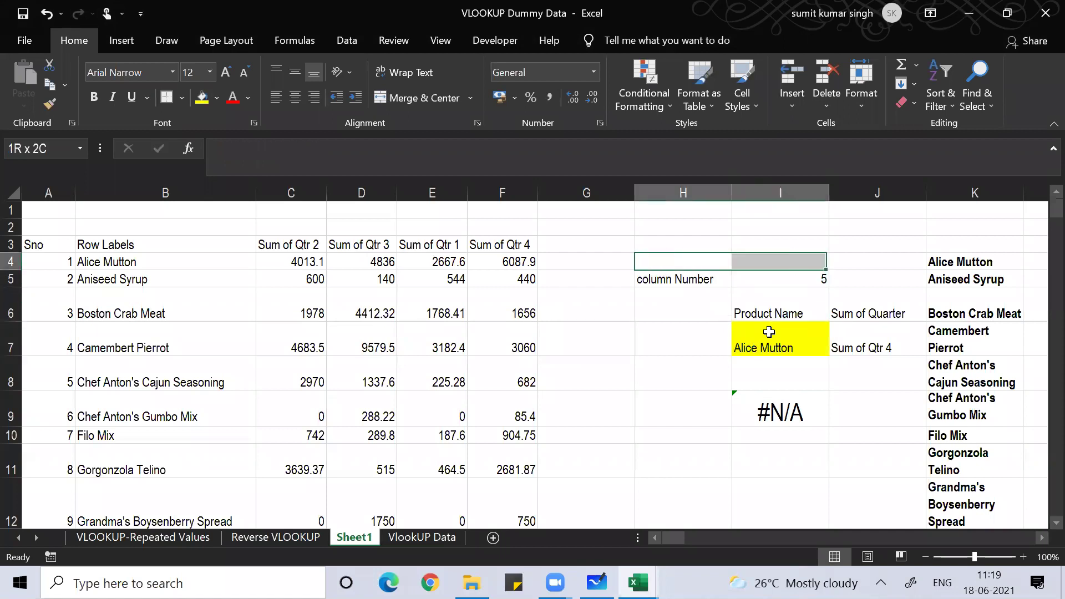
{"action": "key", "text": "shift+Right"}
{"action": "key", "text": "shift+Right"}
{"action": "key", "text": "shift+Down"}
{"action": "key", "text": "ctrl+shift+Down"}
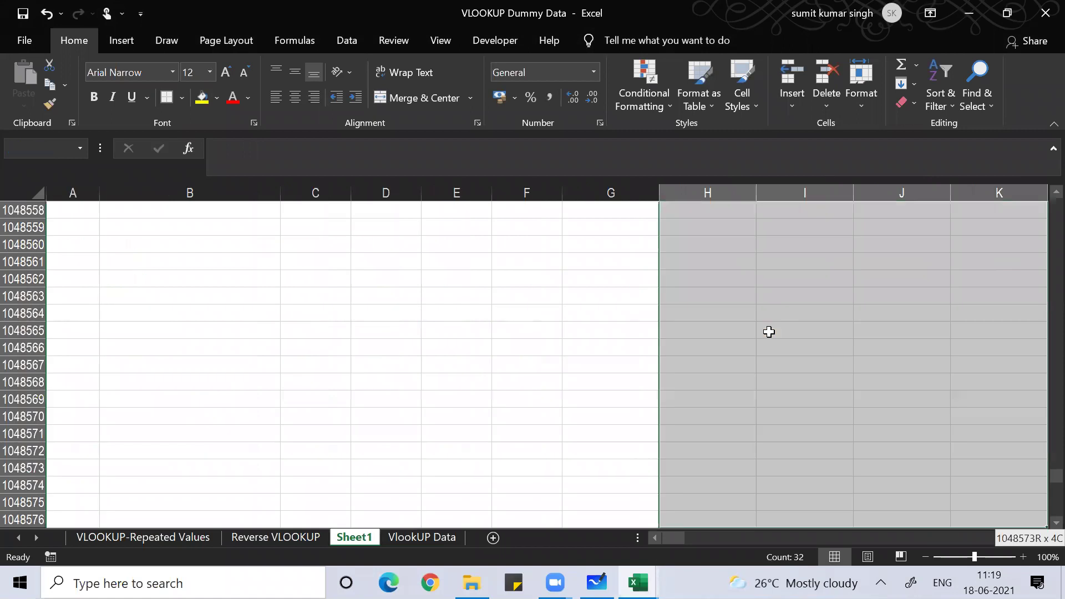
{"action": "key", "text": "ctrl+BackSpace"}
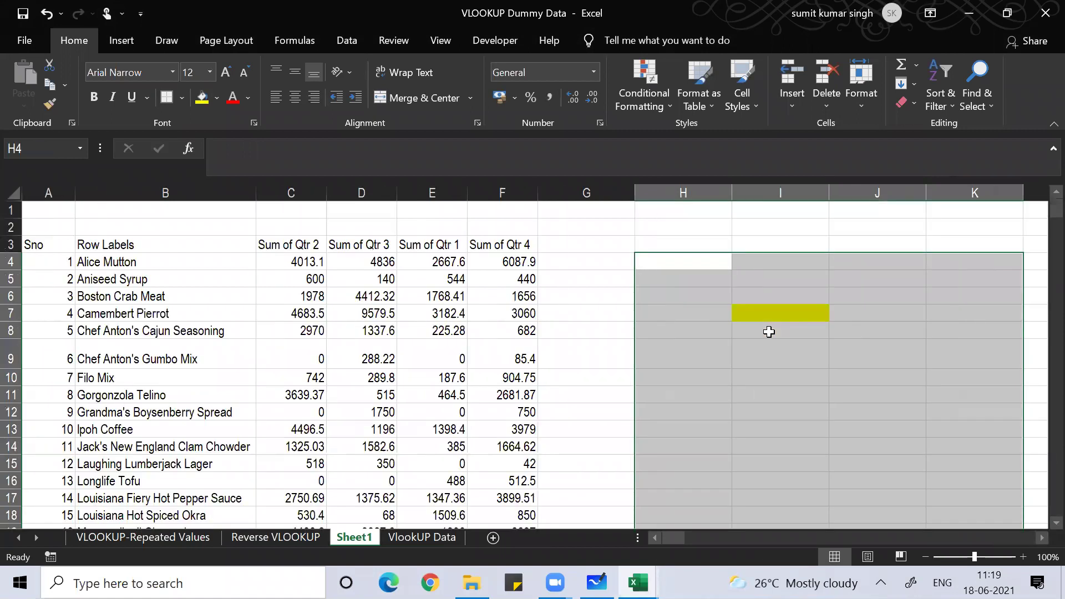
{"action": "key", "text": "Up"}
{"action": "key", "text": "Down"}
{"action": "key", "text": "Down"}
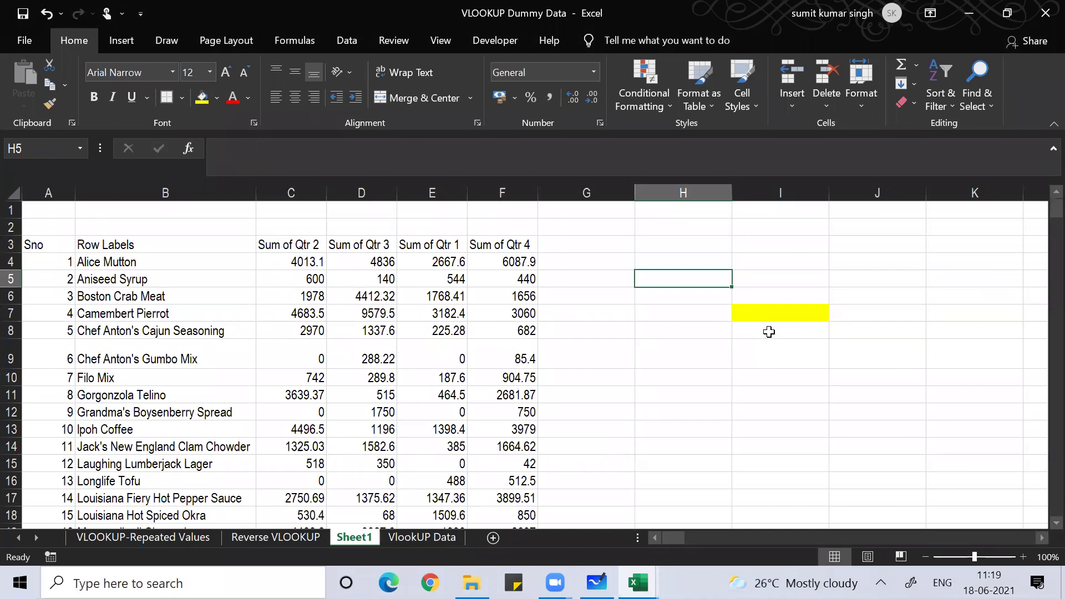
Enter the label Product Name in H5 and Alice Mutton in I5
{"action": "type", "text": "Product Name"}
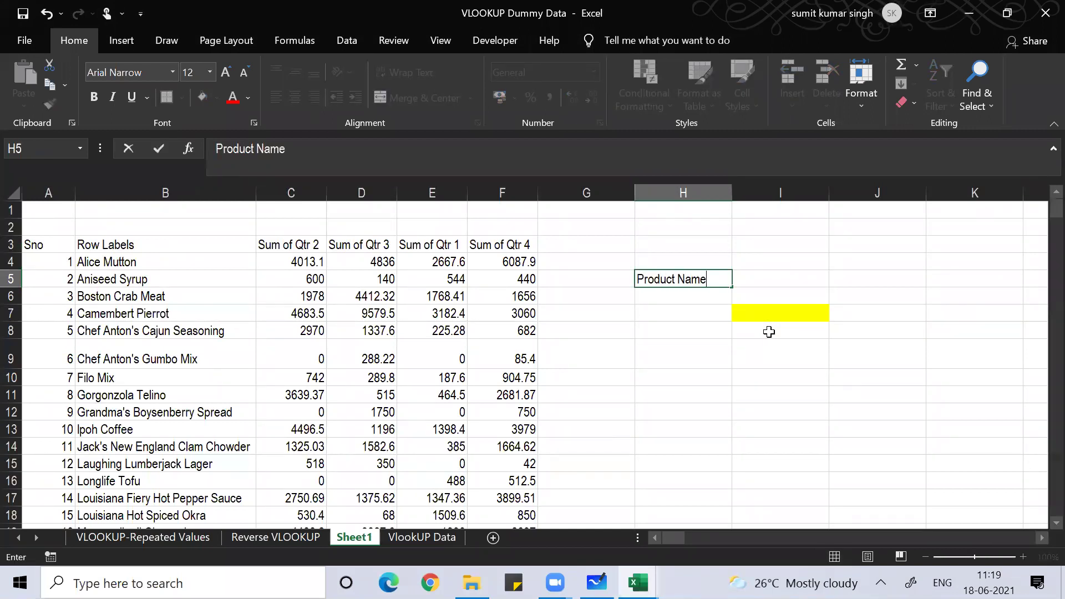
{"action": "key", "text": "Tab"}
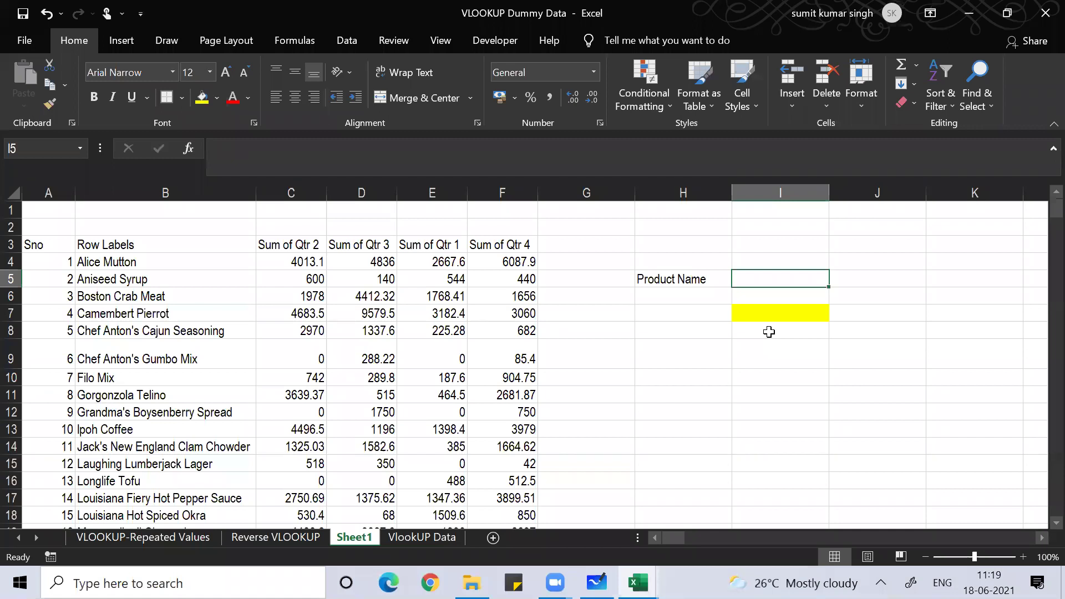
{"action": "type", "text": "Ali"}
{"action": "type", "text": "Mutton"}
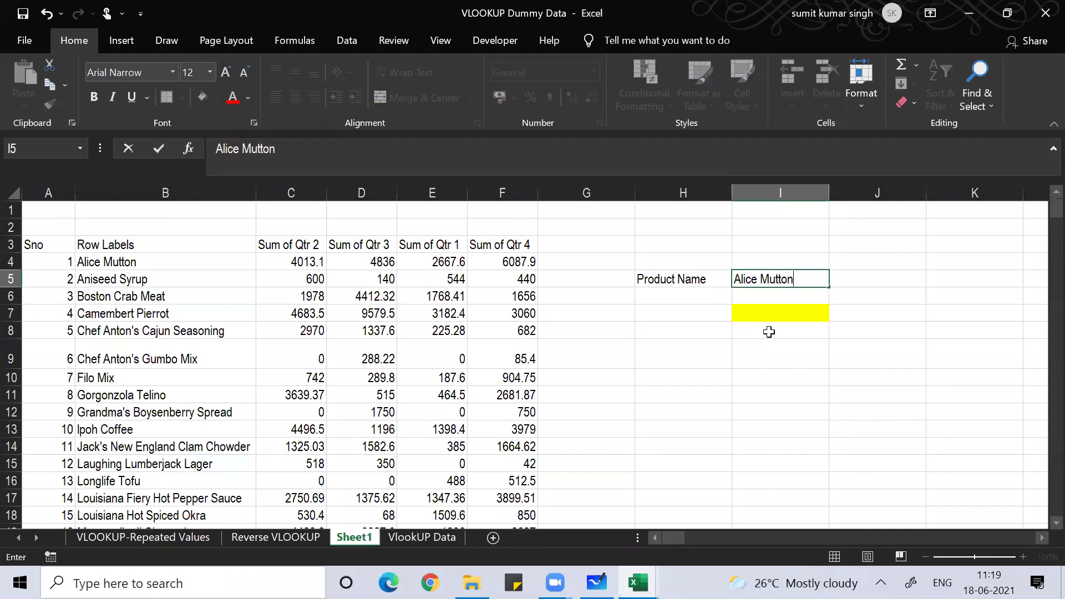
{"action": "key", "text": "Return"}
{"action": "key", "text": "Up"}
{"action": "key", "text": "Down"}
{"action": "key", "text": "Left"}
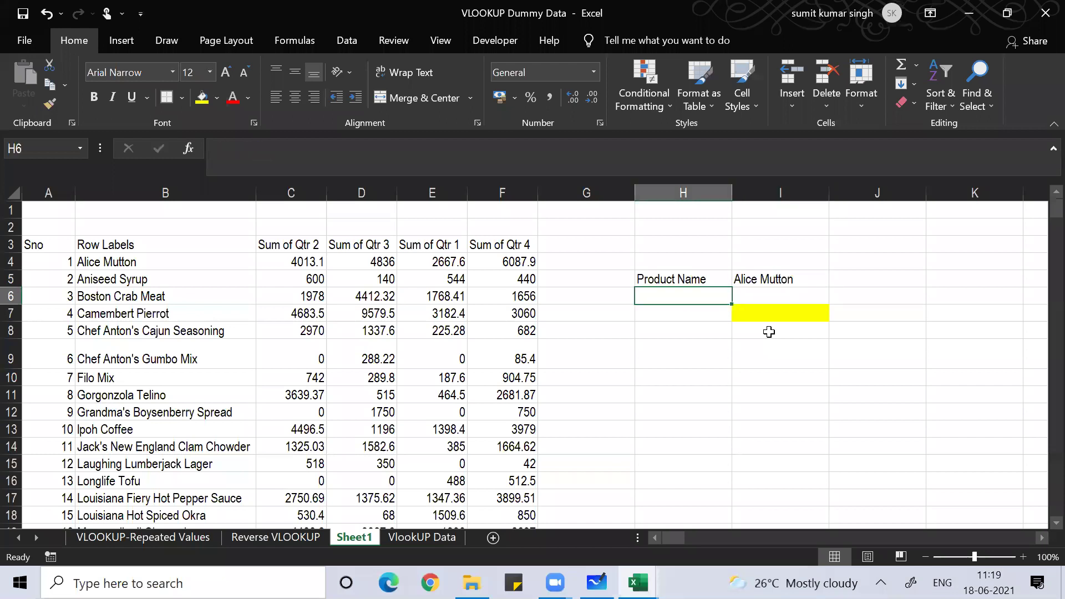
Enter Quarter Value with sum of Qtr 2 in row 6, and a Value label in H8
{"action": "type", "text": "Qua"}
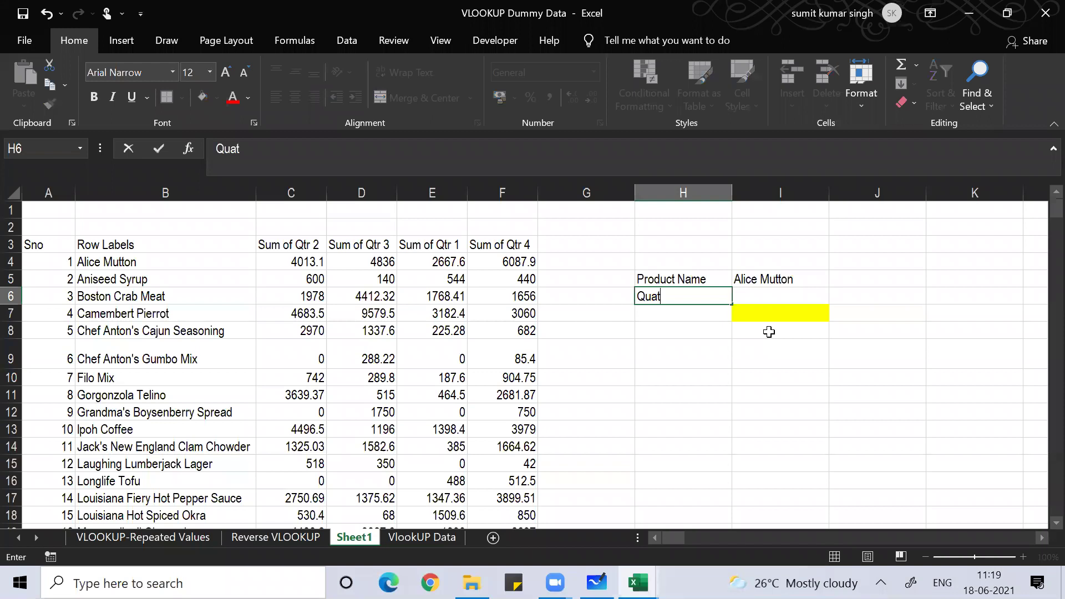
{"action": "type", "text": "rter Val"}
{"action": "type", "text": "ue"}
{"action": "key", "text": "Tab"}
{"action": "type", "text": "sum"}
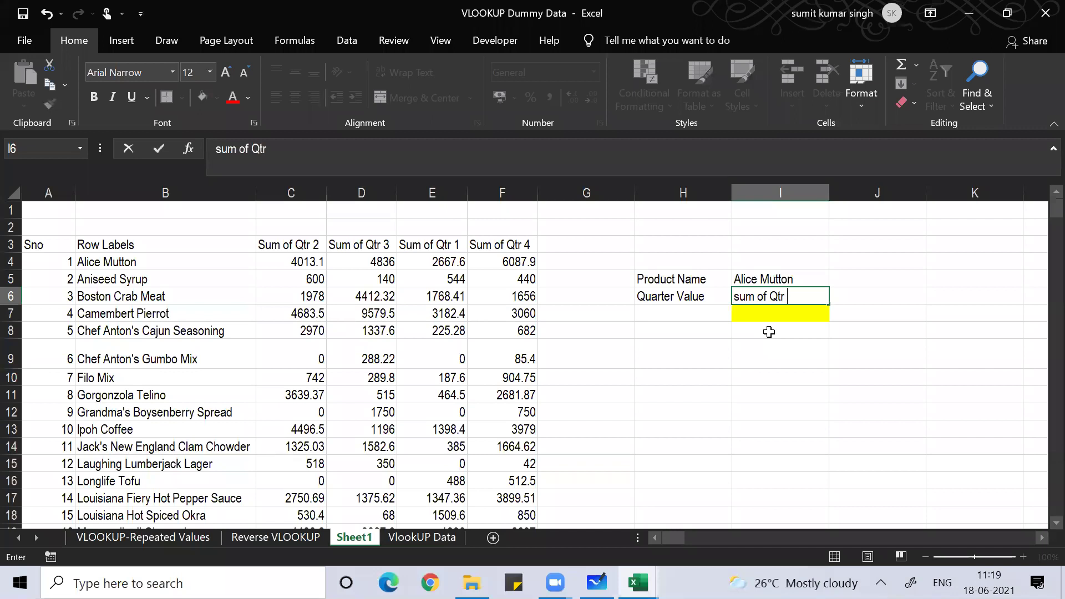
{"action": "key", "text": "Return"}
{"action": "key", "text": "Left"}
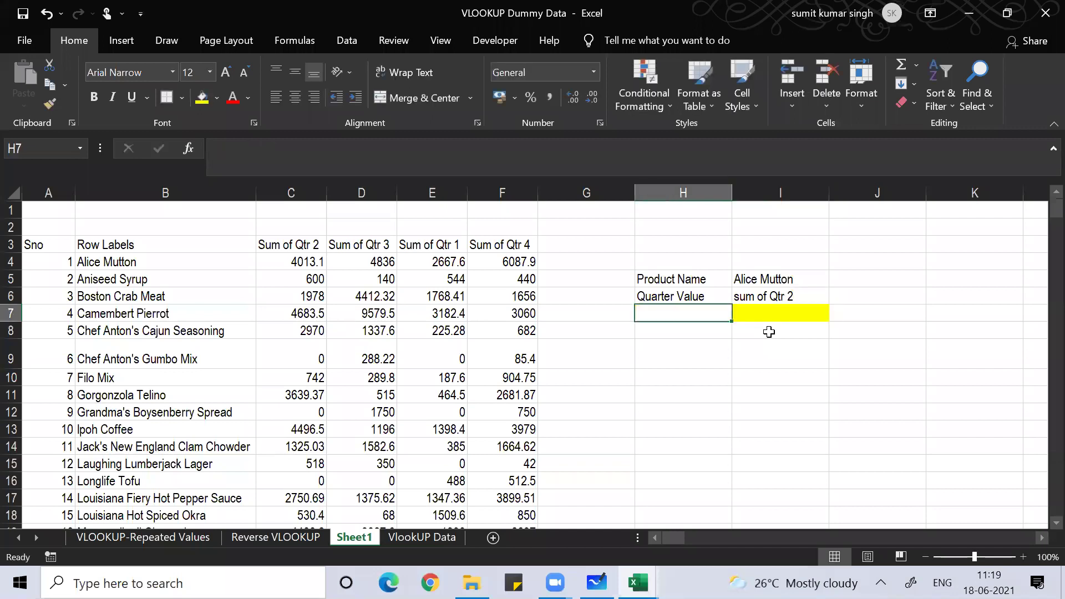
{"action": "key", "text": "Down"}
{"action": "type", "text": "V"}
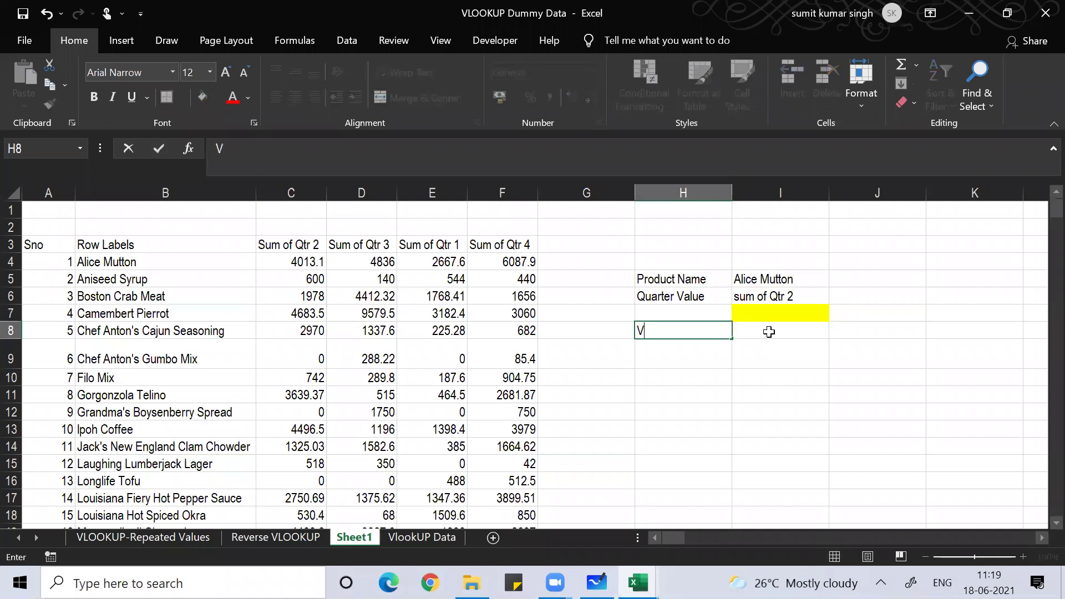
{"action": "type", "text": "alue"}
{"action": "key", "text": "Return"}
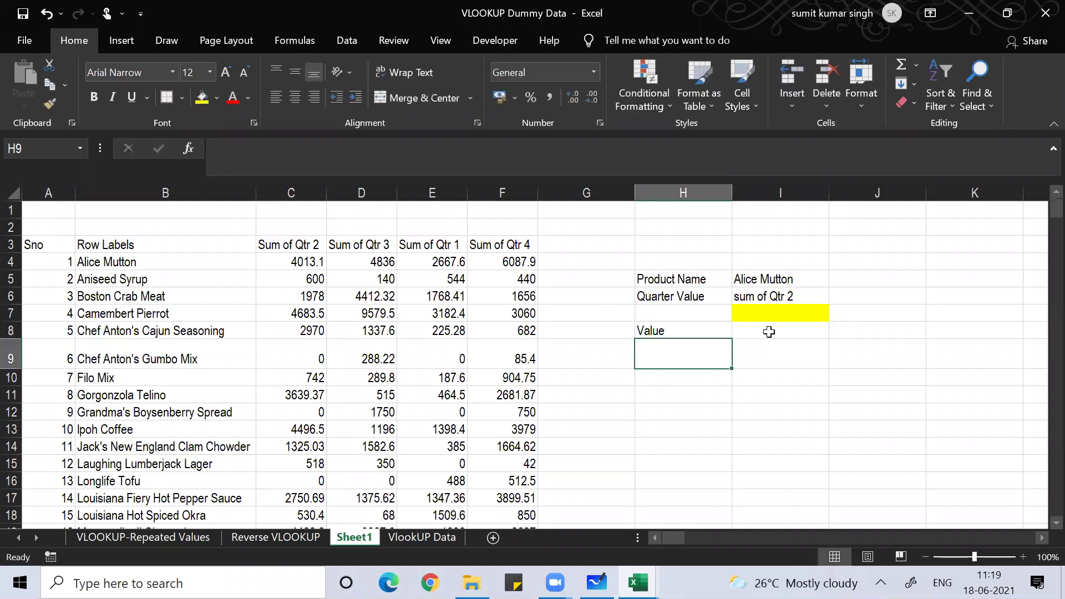
{"action": "key", "text": "Up"}
{"action": "key", "text": "Right"}
{"action": "key", "text": "Up"}
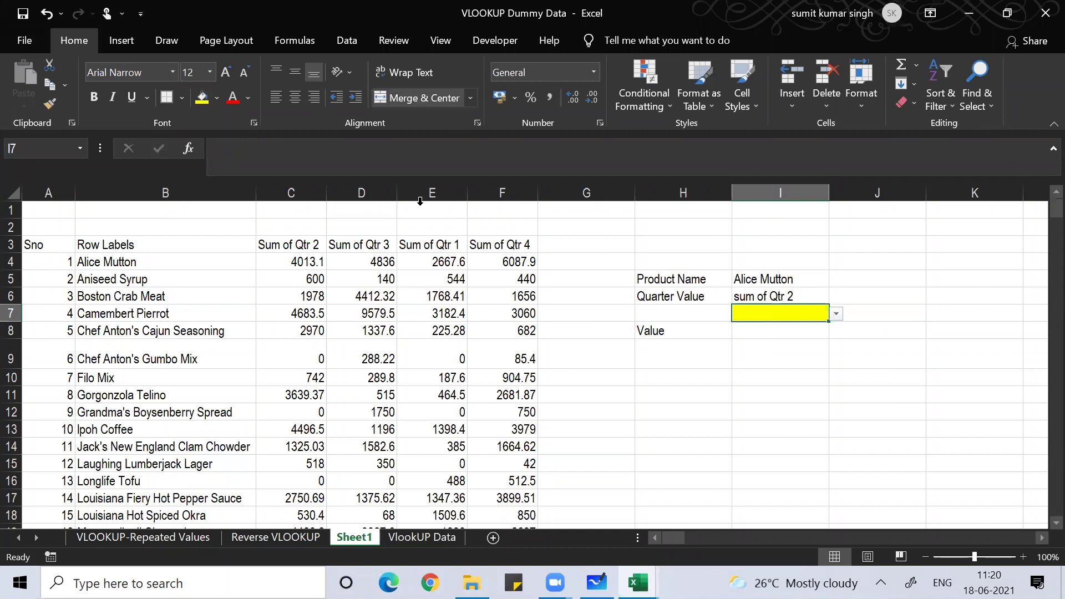
Select all cells with data validation and clear their validation rules
{"action": "left_click", "coordinate": [988, 105]}
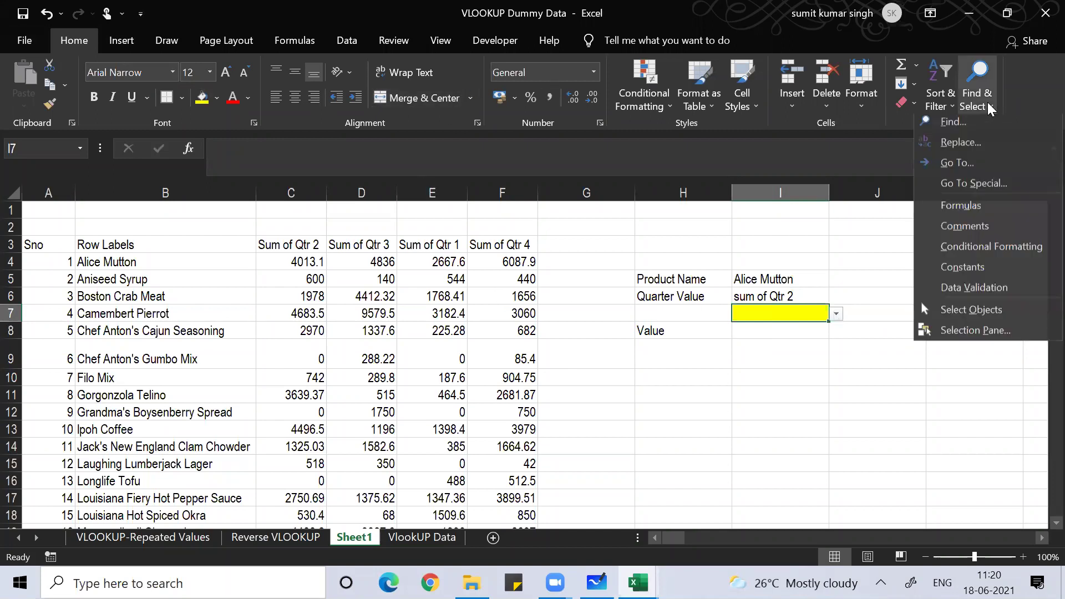
{"action": "left_click", "coordinate": [972, 292]}
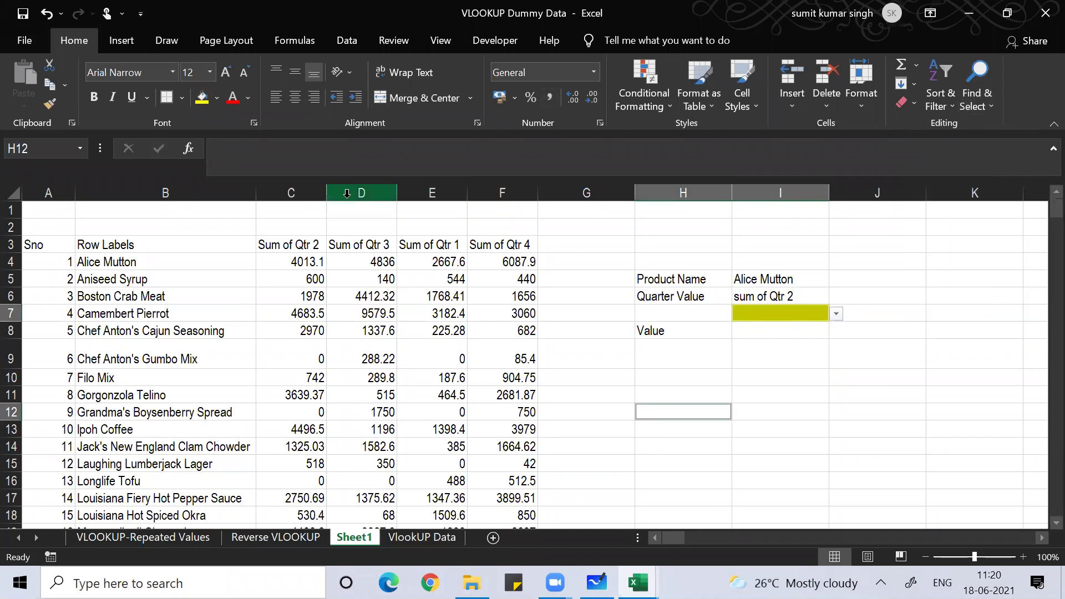
{"action": "key", "text": "alt+a"}
{"action": "key", "text": "v"}
{"action": "key", "text": "v"}
{"action": "left_click", "coordinate": [153, 367]}
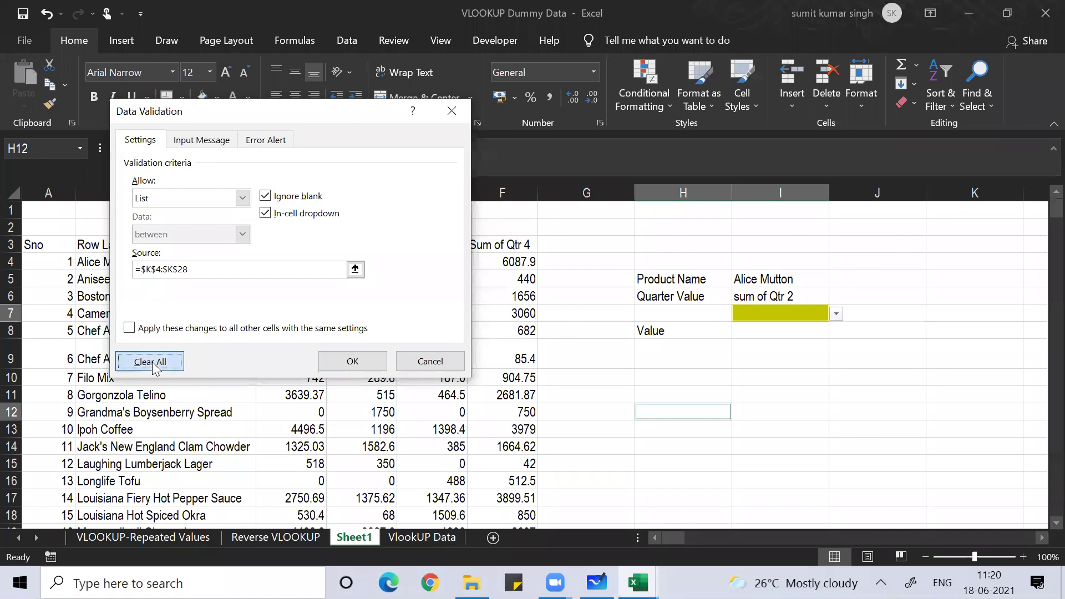
{"action": "left_click", "coordinate": [350, 364]}
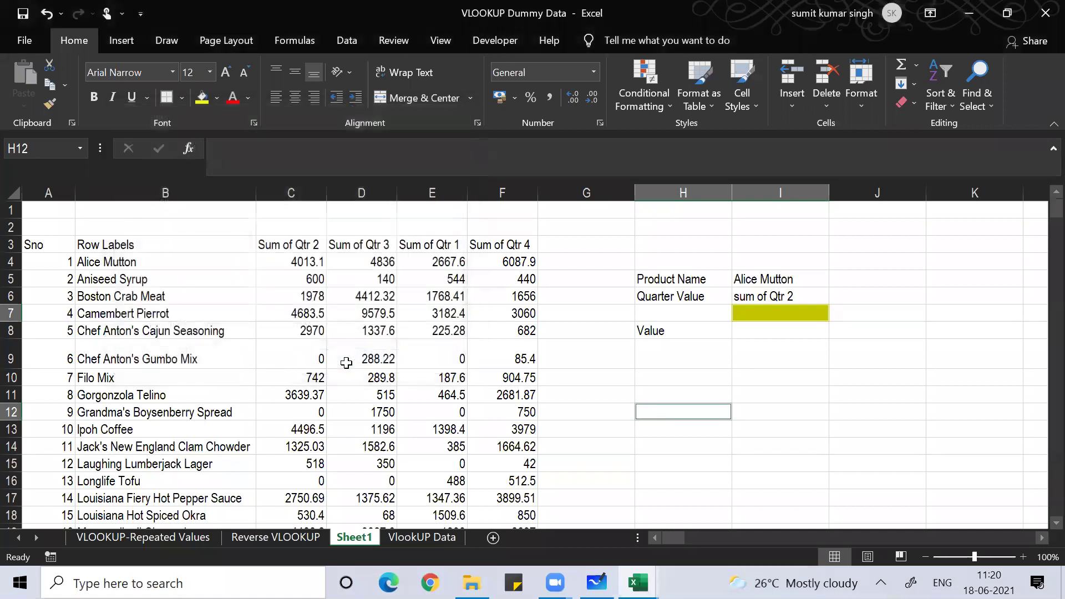
Move the Value label from H8 up to H7
{"action": "left_click", "coordinate": [776, 314]}
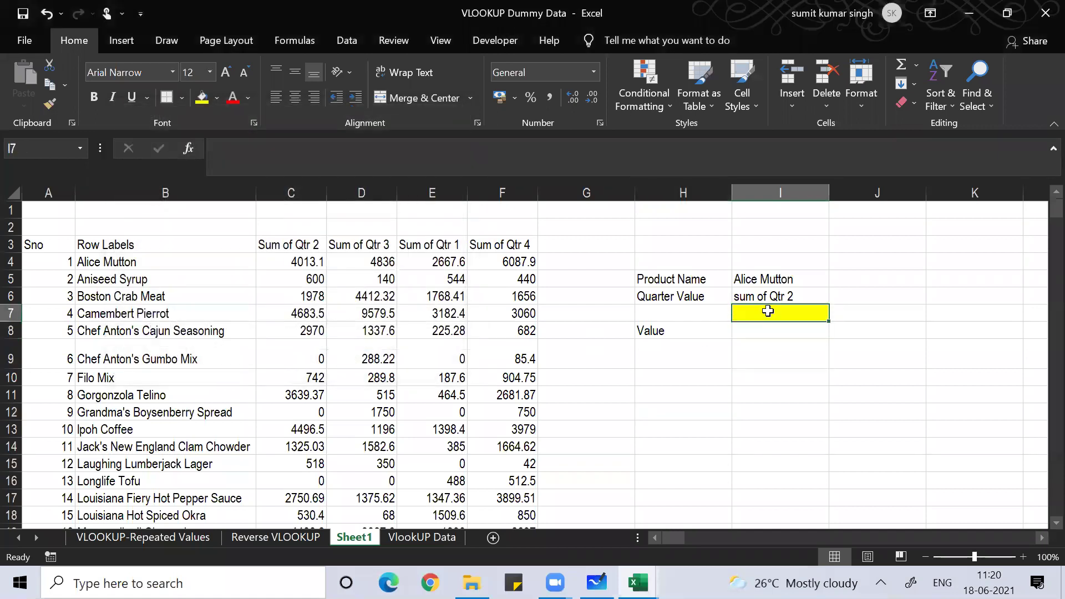
{"action": "key", "text": "Left"}
{"action": "key", "text": "Down"}
{"action": "key", "text": "Delete"}
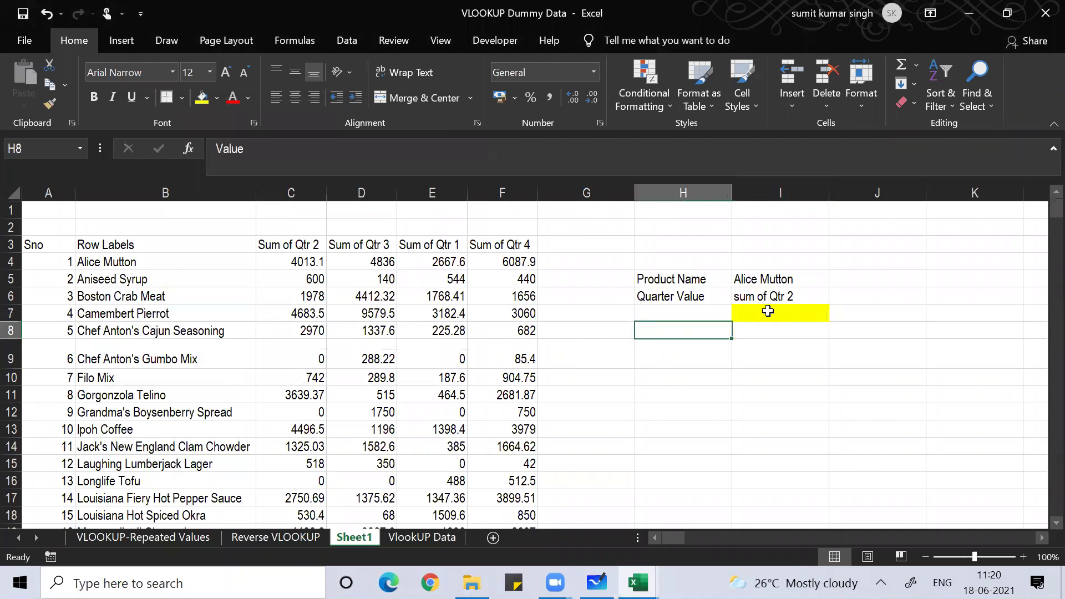
{"action": "key", "text": "Up"}
{"action": "type", "text": "Value"}
{"action": "key", "text": "Tab"}
Enter =VLOOKUP(I5,B3:F29,2,0) in I7, returning 4013.1 for Alice Mutton
{"action": "type", "text": "="}
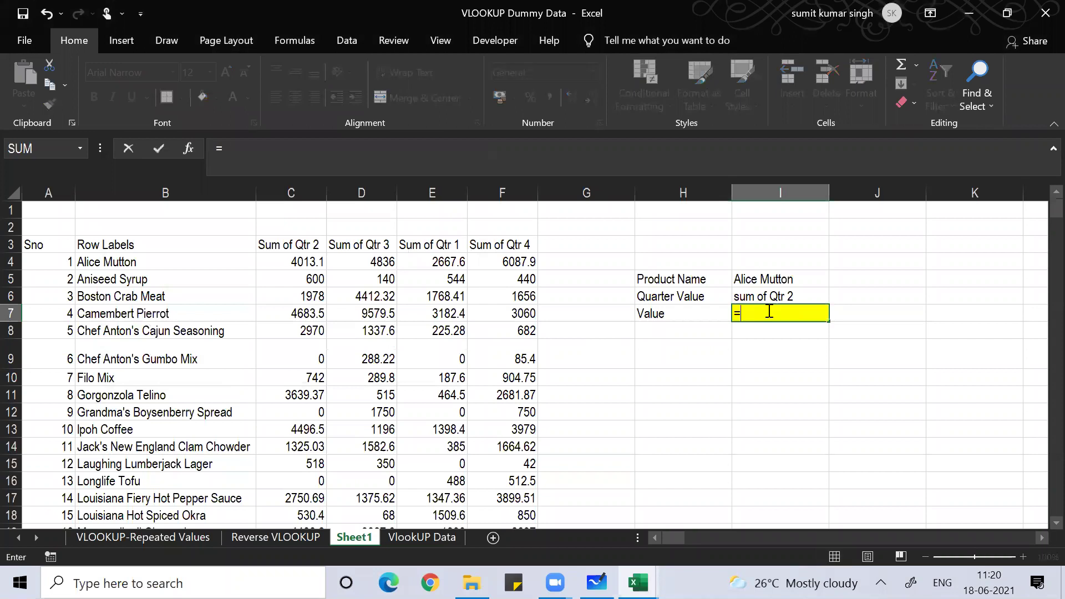
{"action": "type", "text": "vlookup("}
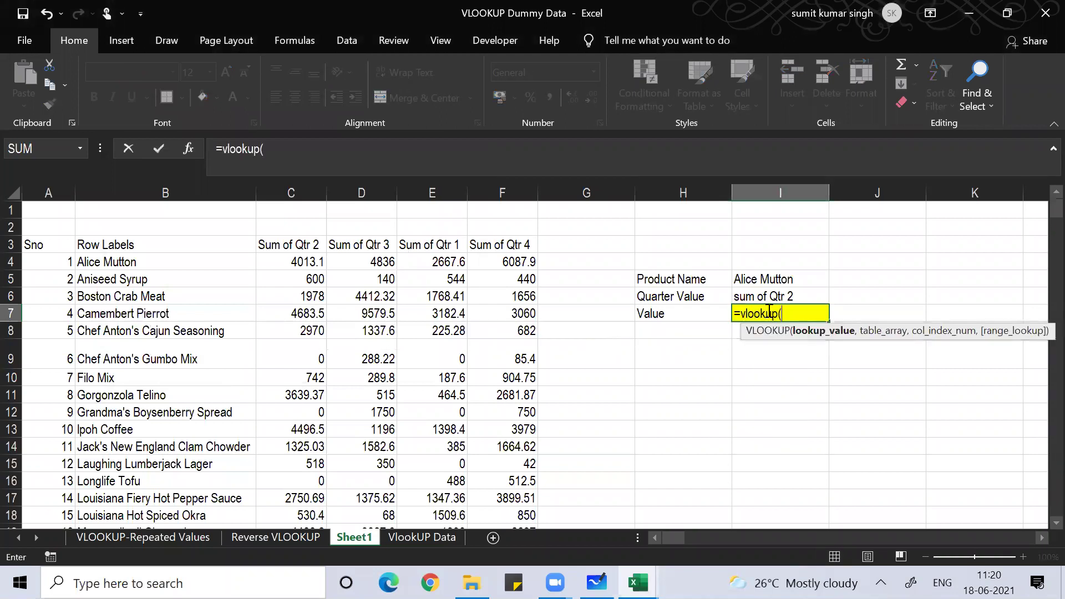
{"action": "left_click", "coordinate": [772, 276]}
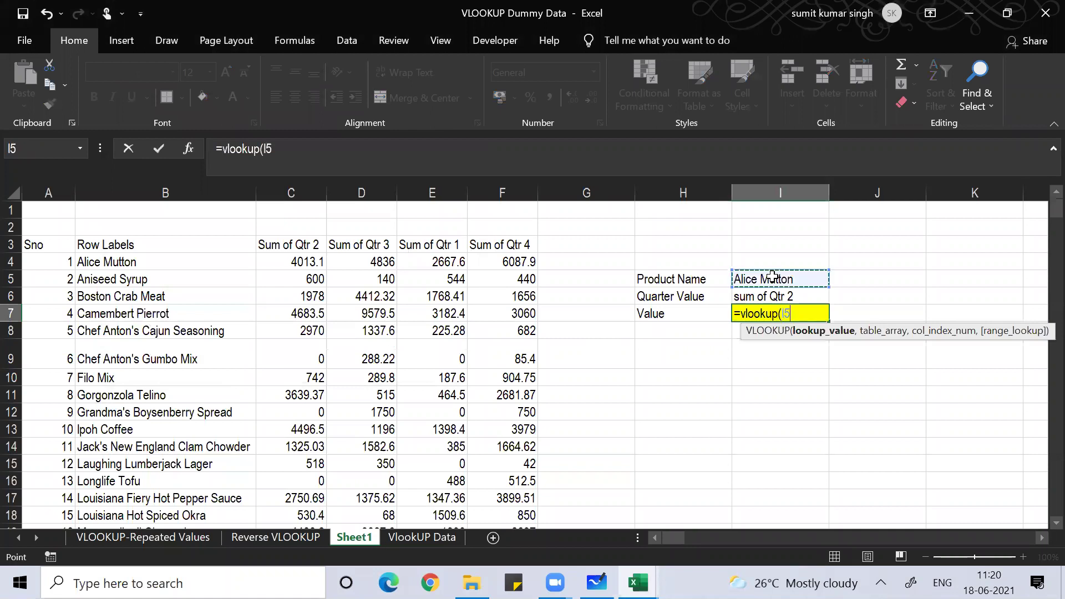
{"action": "type", "text": ","}
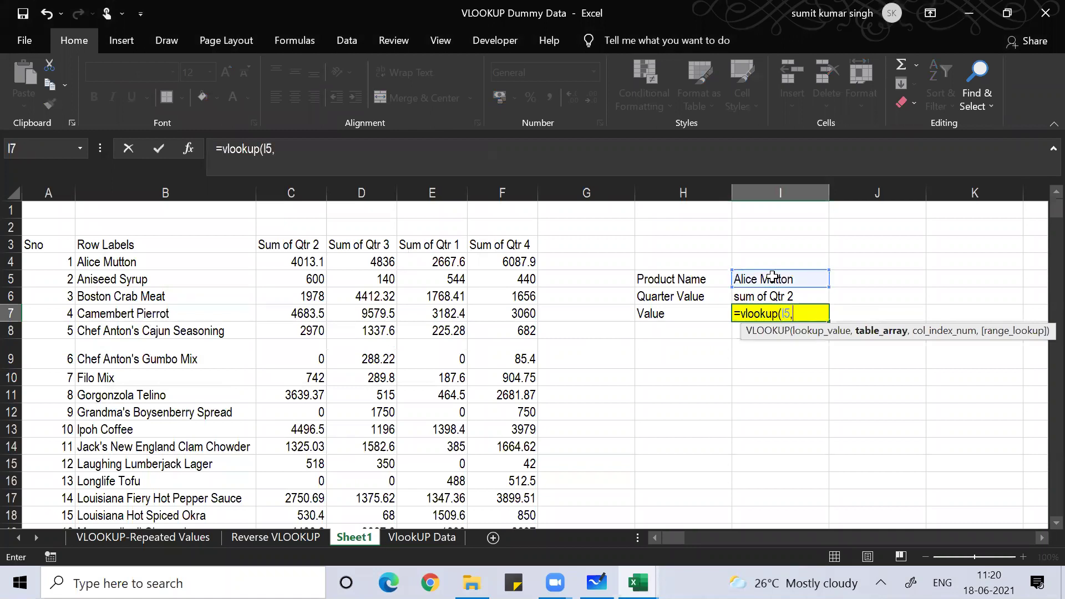
{"action": "left_click", "coordinate": [154, 242]}
{"action": "key", "text": "ctrl+shift+Right"}
{"action": "key", "text": "ctrl+shift+Down"}
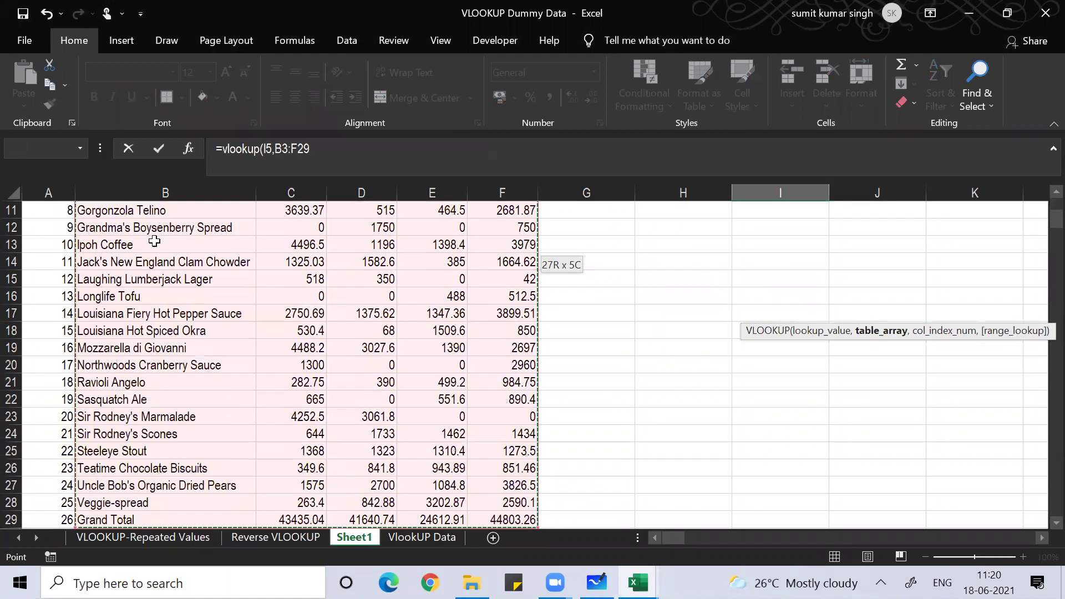
{"action": "type", "text": ","}
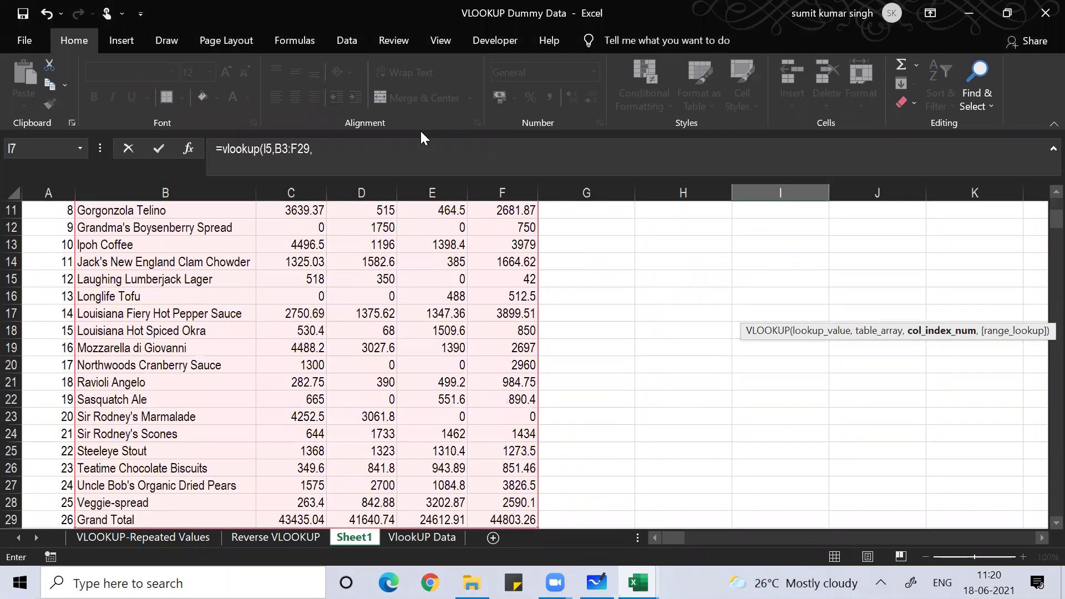
{"action": "scroll", "coordinate": [1040, 197], "scroll_direction": "up", "scroll_amount": 1}
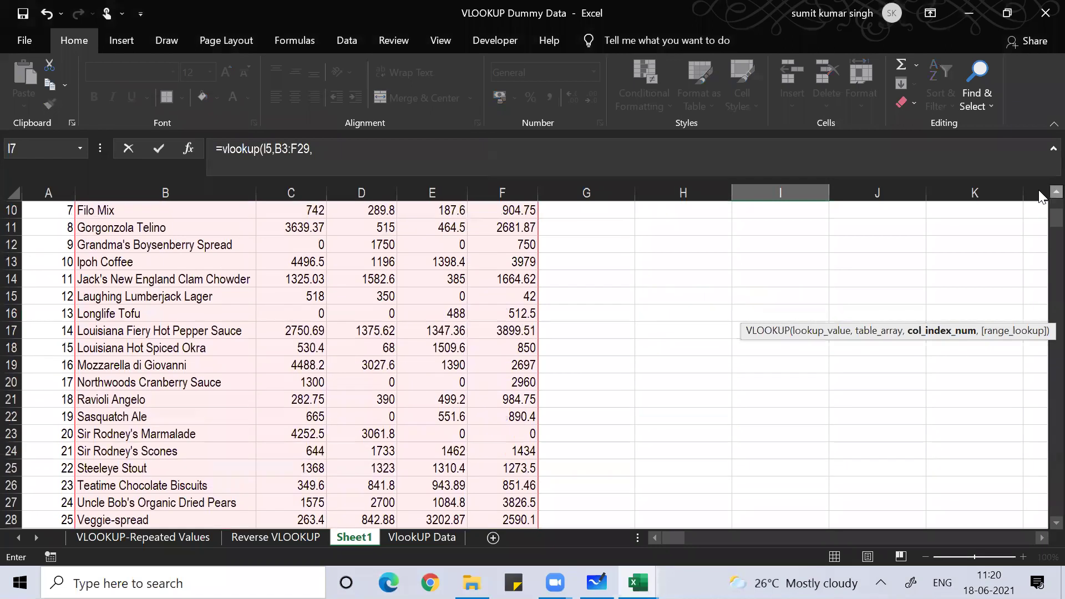
{"action": "scroll", "coordinate": [1040, 197], "scroll_direction": "up", "scroll_amount": 3}
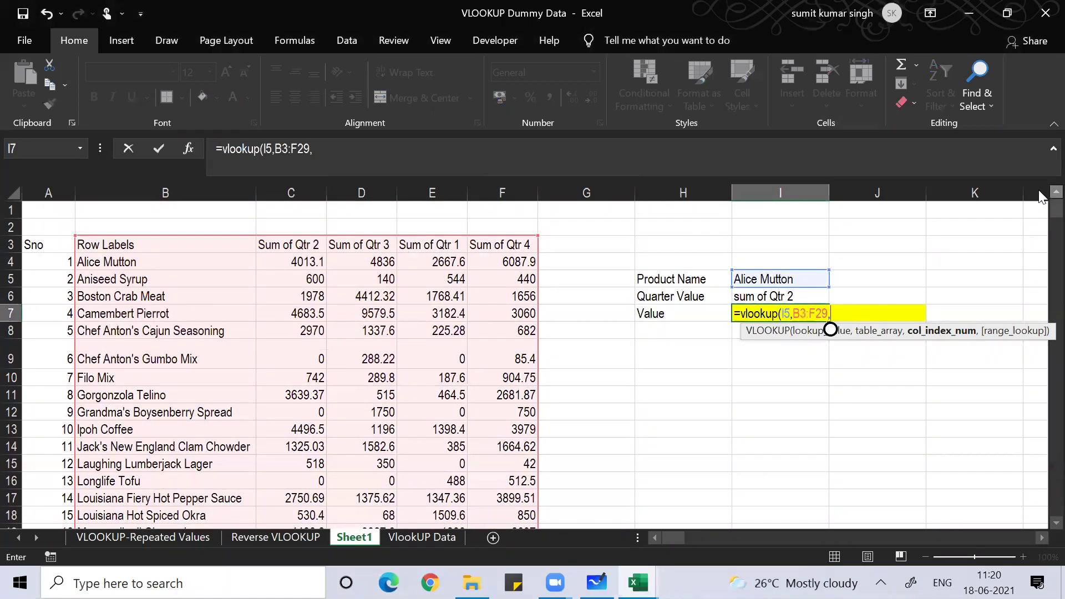
{"action": "type", "text": "2,0)"}
{"action": "key", "text": "Return"}
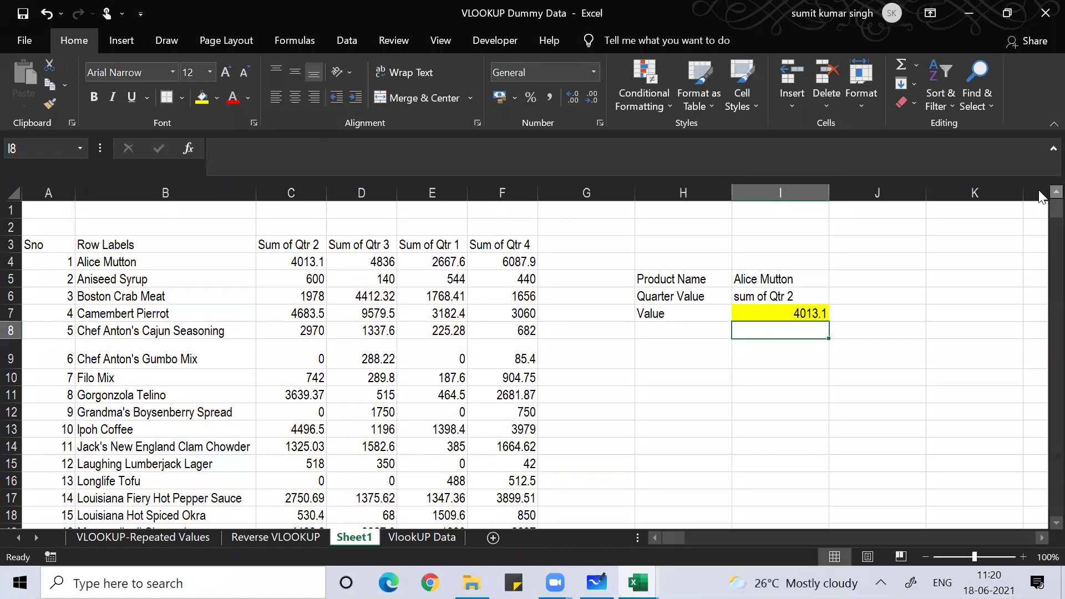
{"action": "key", "text": "Up"}
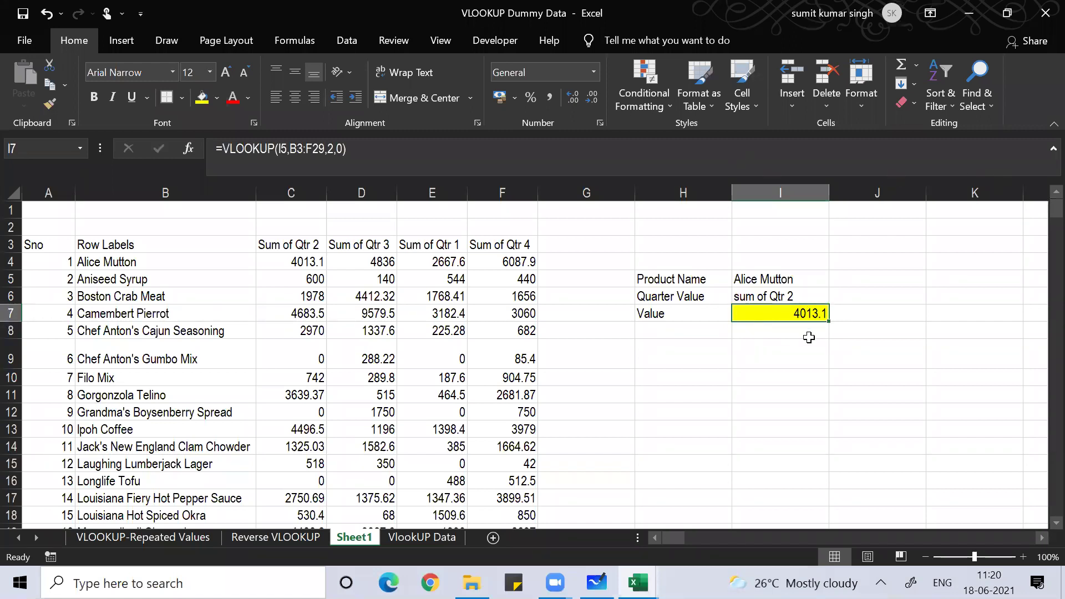
Start a new VLOOKUP in I7 looking up I5 in B3:F29
{"action": "type", "text": "=vloo"}
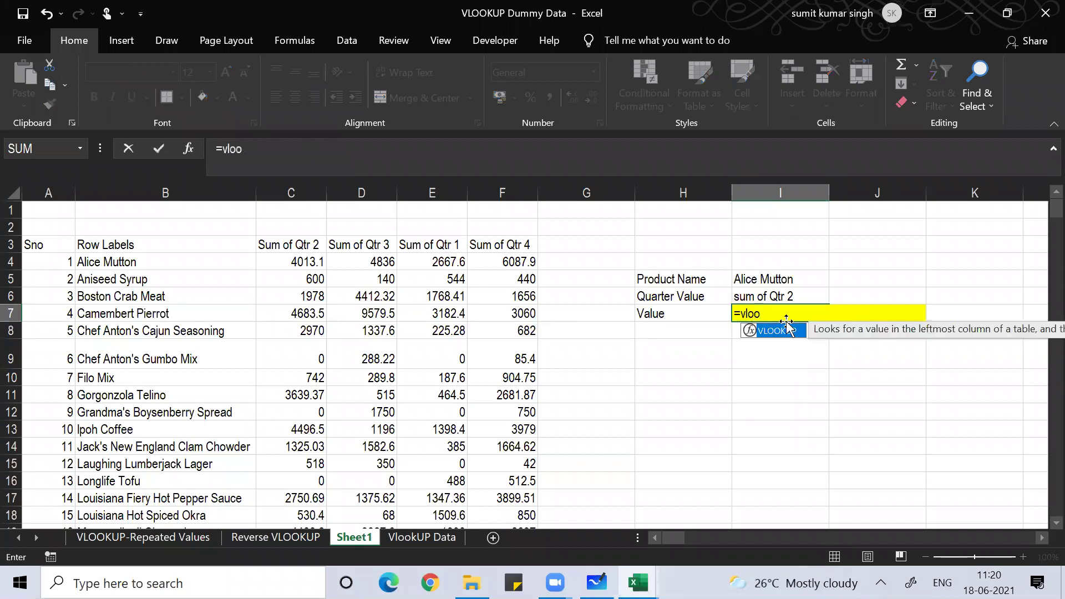
{"action": "type", "text": "kup("}
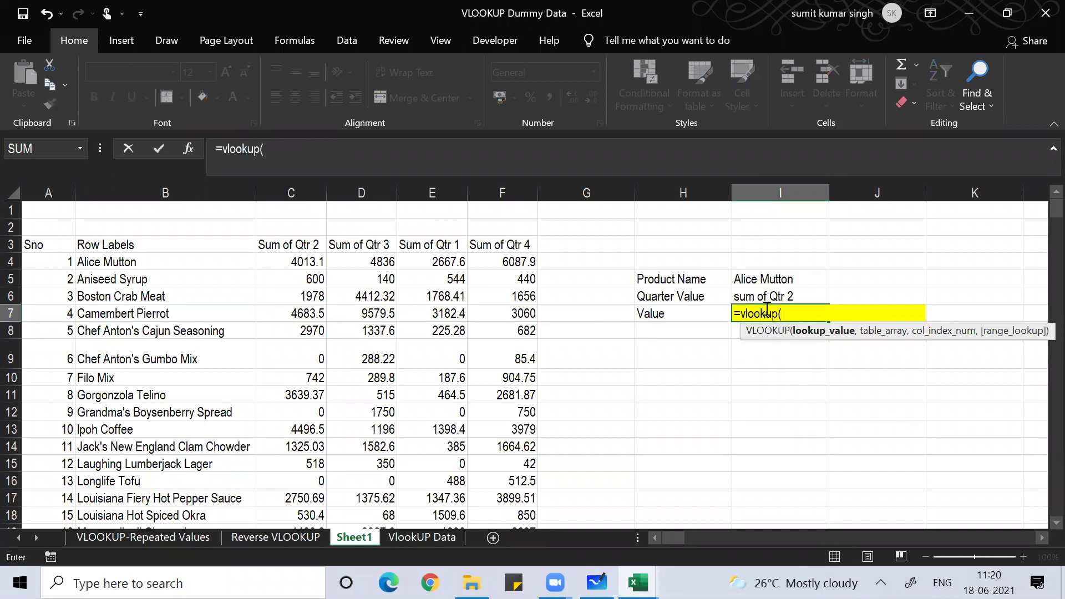
{"action": "left_click", "coordinate": [752, 279]}
{"action": "type", "text": ","}
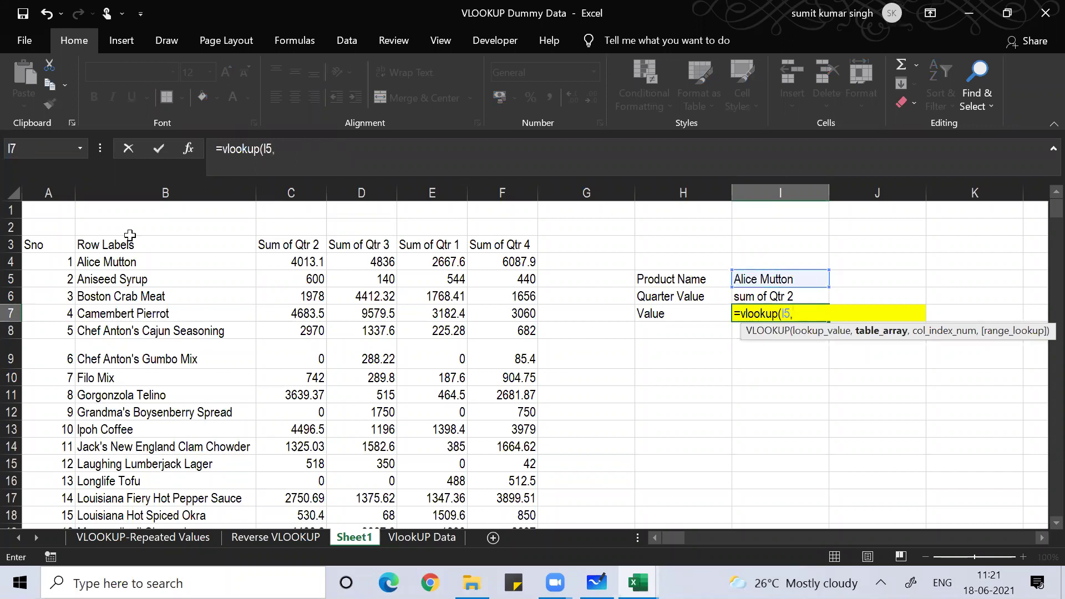
{"action": "left_click", "coordinate": [116, 243]}
{"action": "key", "text": "ctrl+shift+Right"}
{"action": "key", "text": "ctrl+shift+Down"}
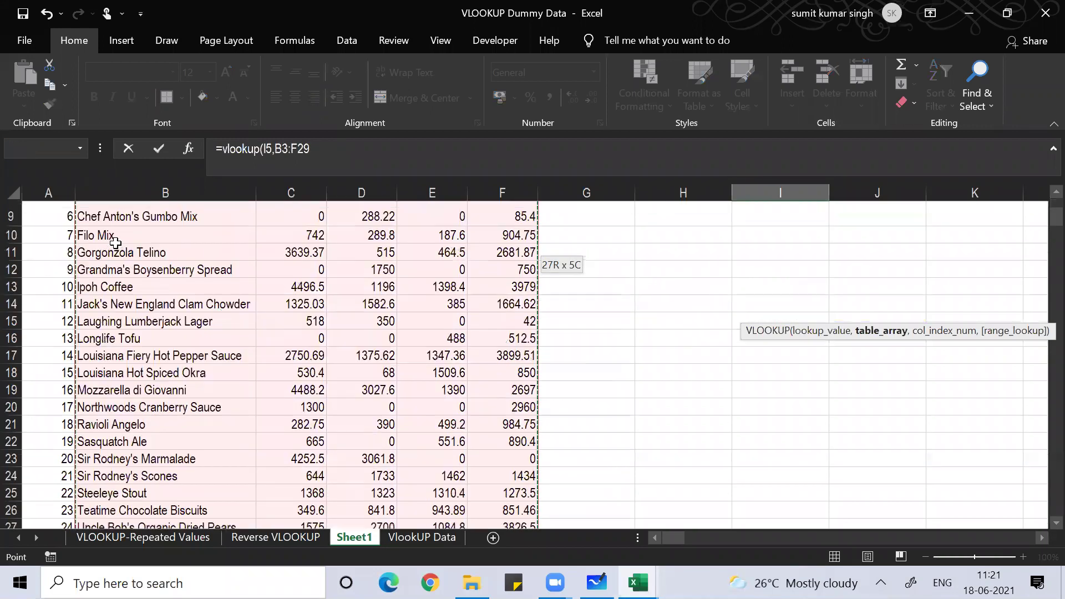
Use MATCH(I6,B3:F3,0) as the column index with exact match, completing the formula
{"action": "type", "text": ",match"}
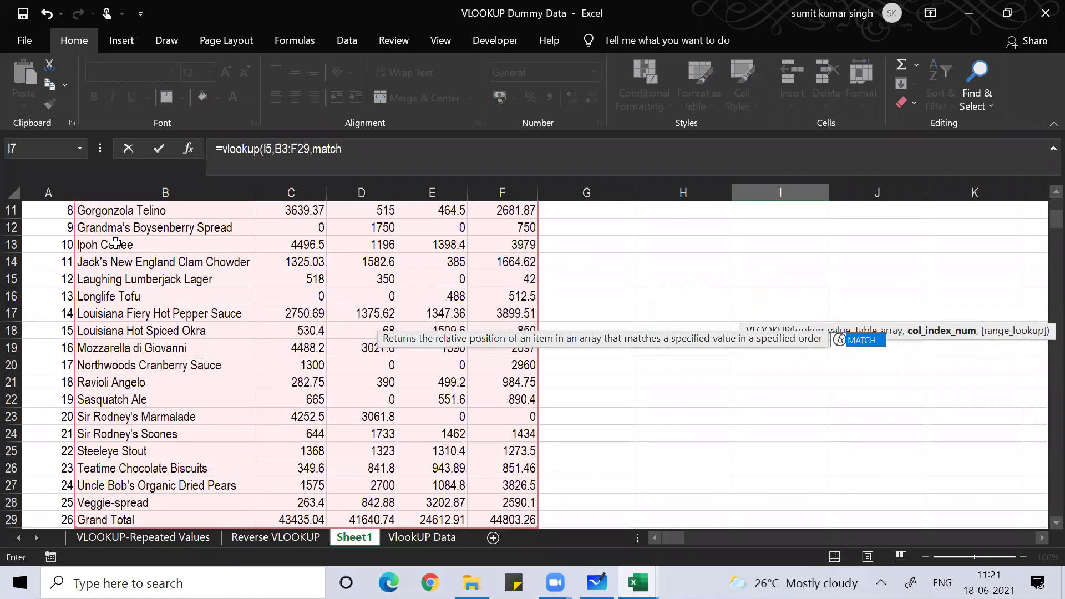
{"action": "type", "text": "("}
{"action": "scroll", "coordinate": [116, 243], "scroll_direction": "up", "scroll_amount": 3}
{"action": "key", "text": "Up"}
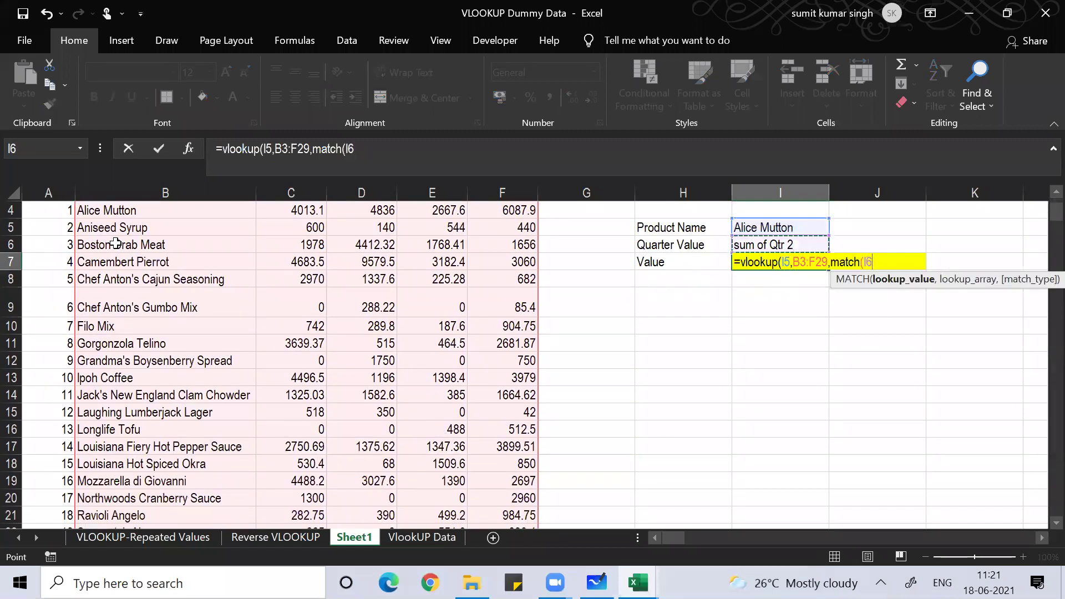
{"action": "type", "text": ","}
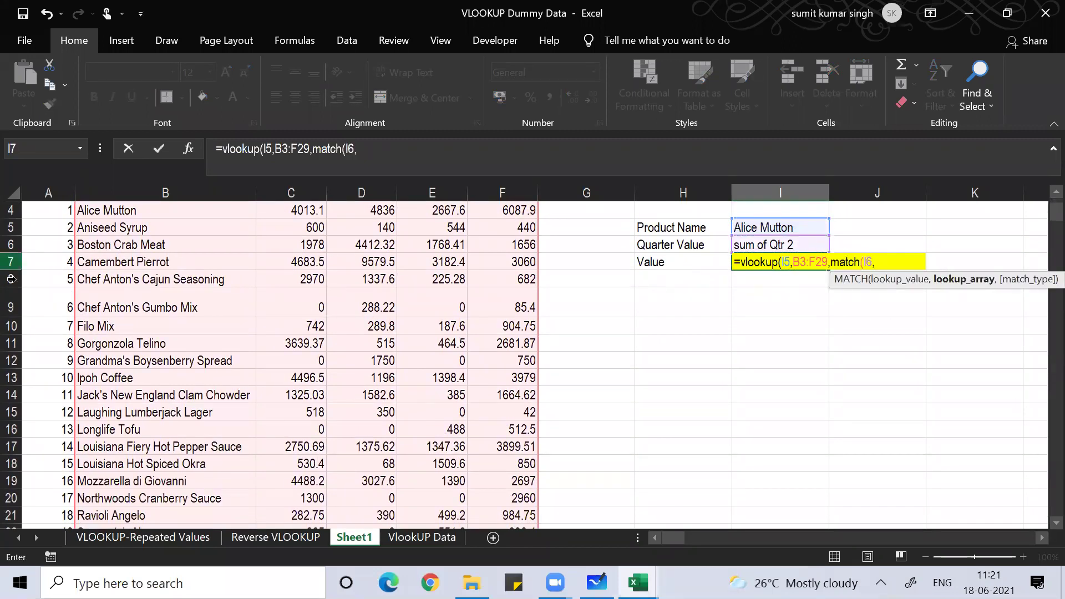
{"action": "left_click", "coordinate": [157, 285]}
{"action": "key", "text": "Up"}
{"action": "key", "text": "Up"}
{"action": "key", "text": "Up"}
{"action": "key", "text": "Up"}
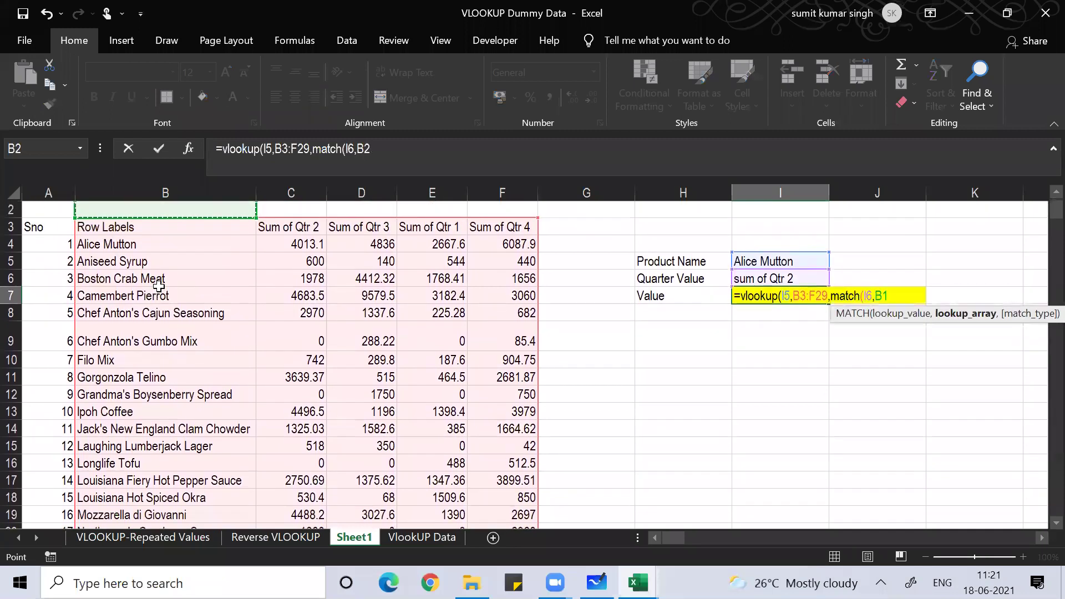
{"action": "key", "text": "Down"}
{"action": "key", "text": "shift+Right"}
{"action": "key", "text": "shift+Right"}
{"action": "key", "text": "shift+Right"}
{"action": "key", "text": "shift+Right"}
{"action": "type", "text": ",0)"}
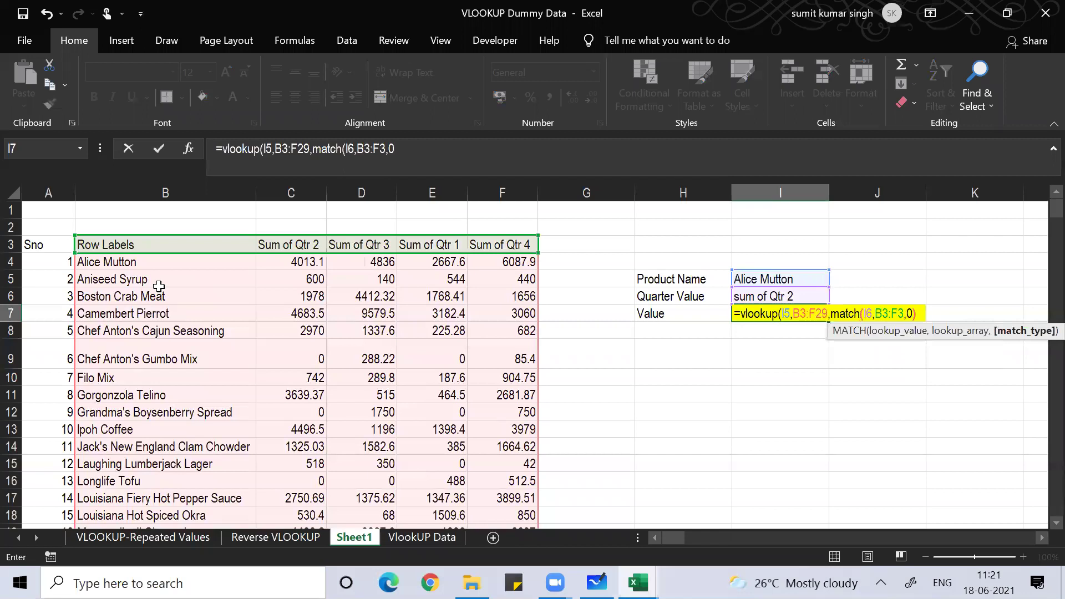
{"action": "type", "text": ",0)"}
{"action": "key", "text": "Return"}
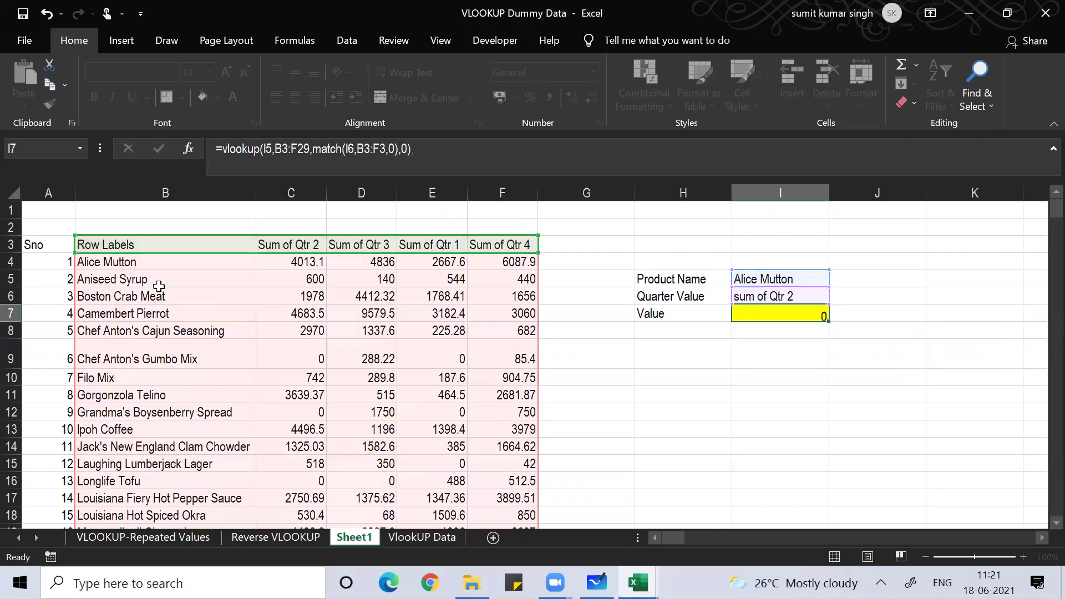
{"action": "key", "text": "Up"}
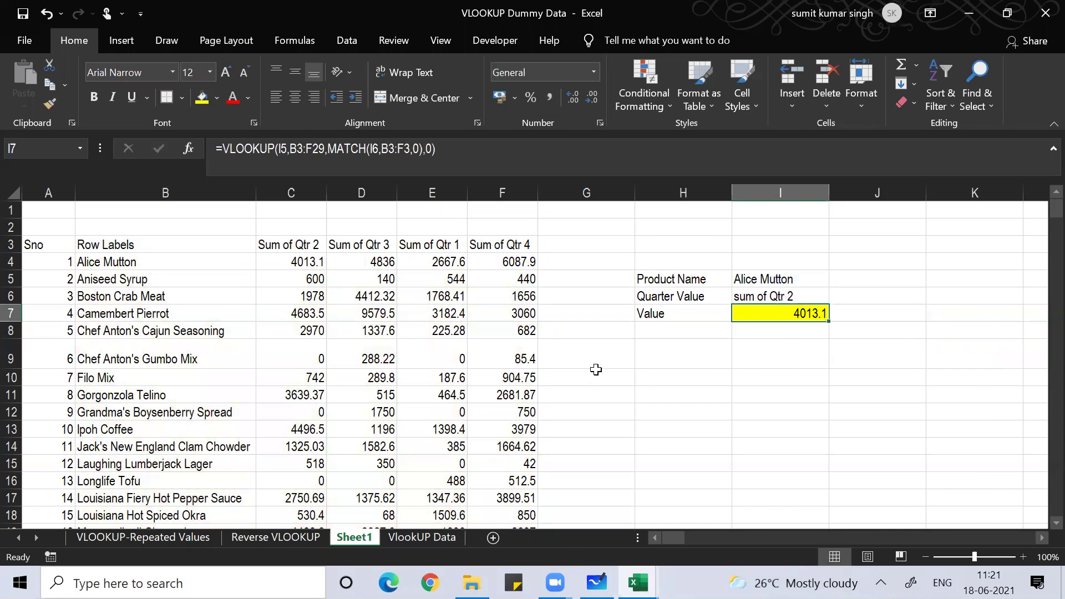
Change I6 to sum of Qtr 4 and clear the product name from I5
{"action": "left_click", "coordinate": [792, 291]}
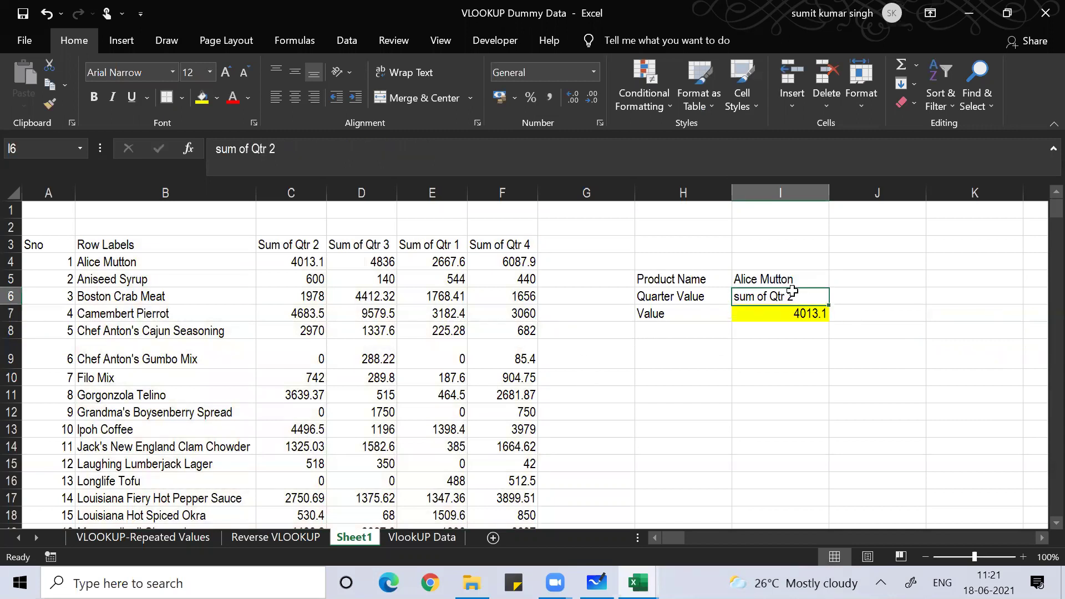
{"action": "left_click", "coordinate": [300, 149]}
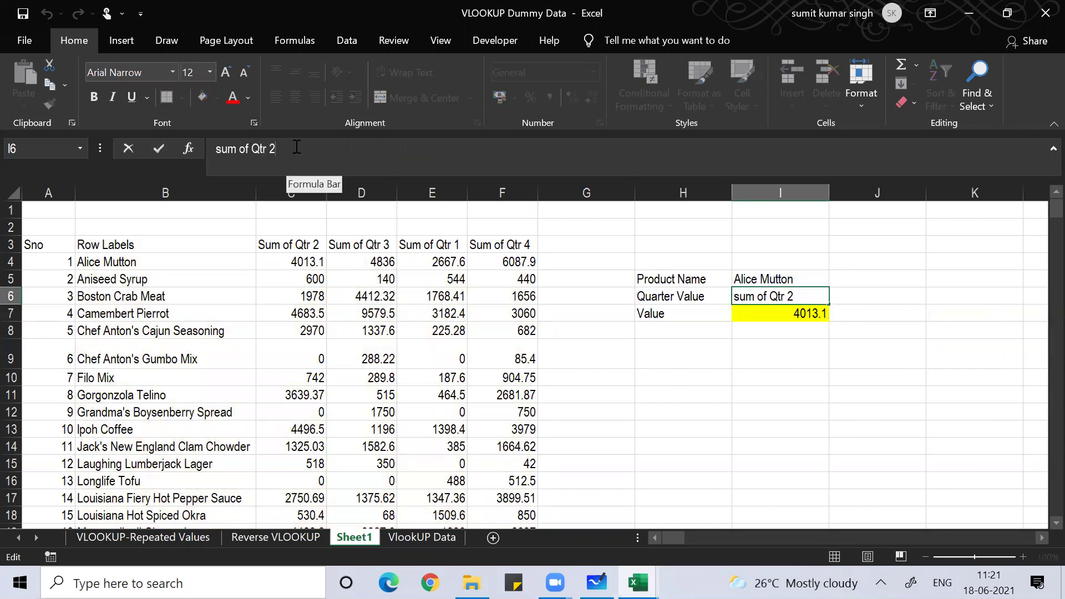
{"action": "key", "text": "BackSpace"}
{"action": "key", "text": "Return"}
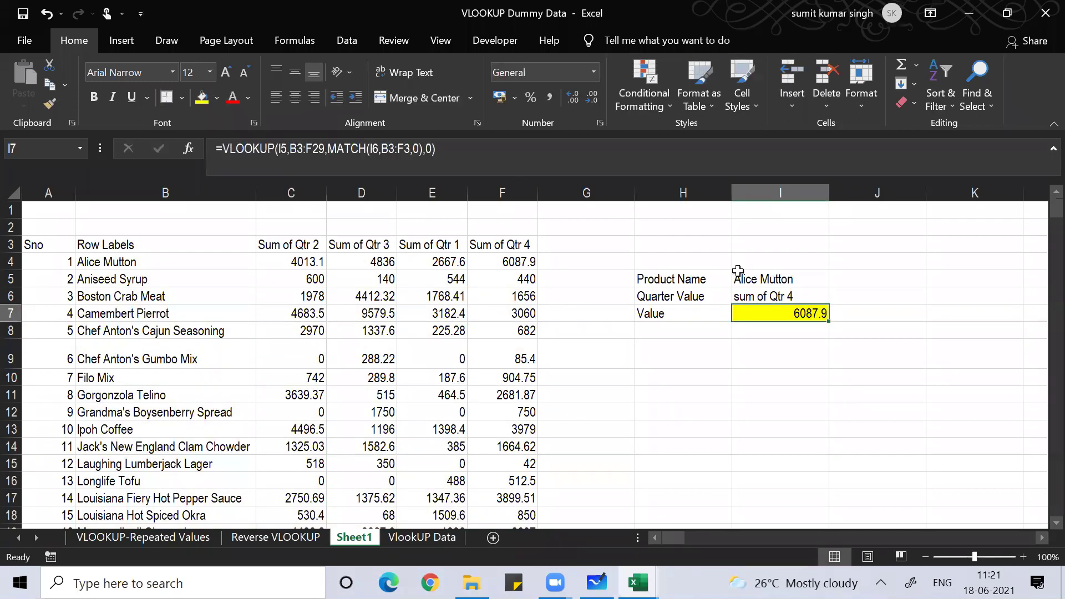
{"action": "left_click", "coordinate": [763, 280]}
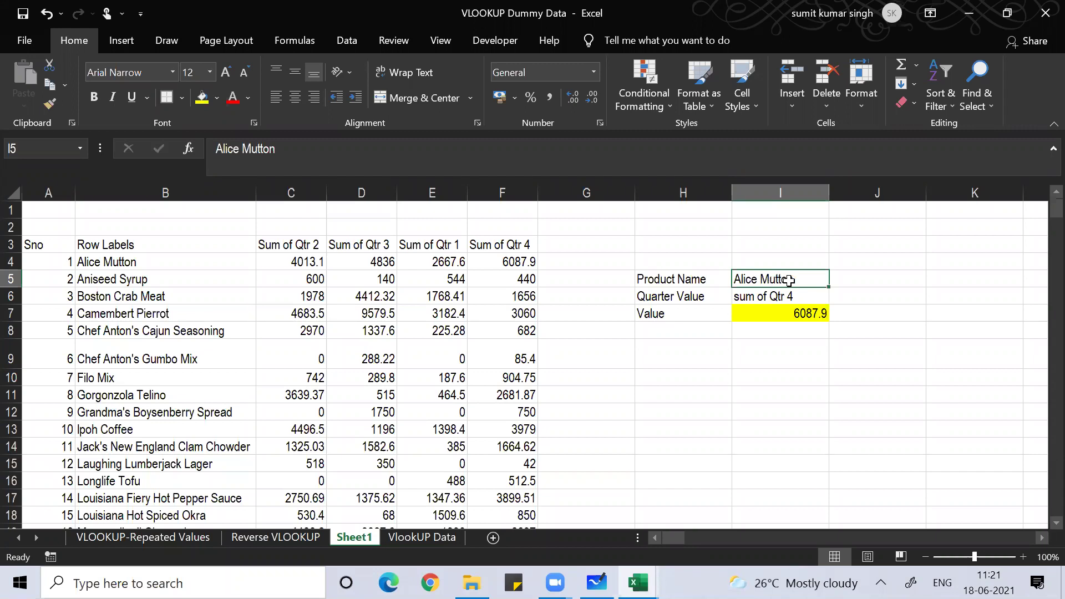
{"action": "key", "text": "Delete"}
{"action": "key", "text": "Return"}
Give I5 list validation sourced from $B$4:$B$28, excluding the Grand Total row
{"action": "left_click", "coordinate": [789, 281]}
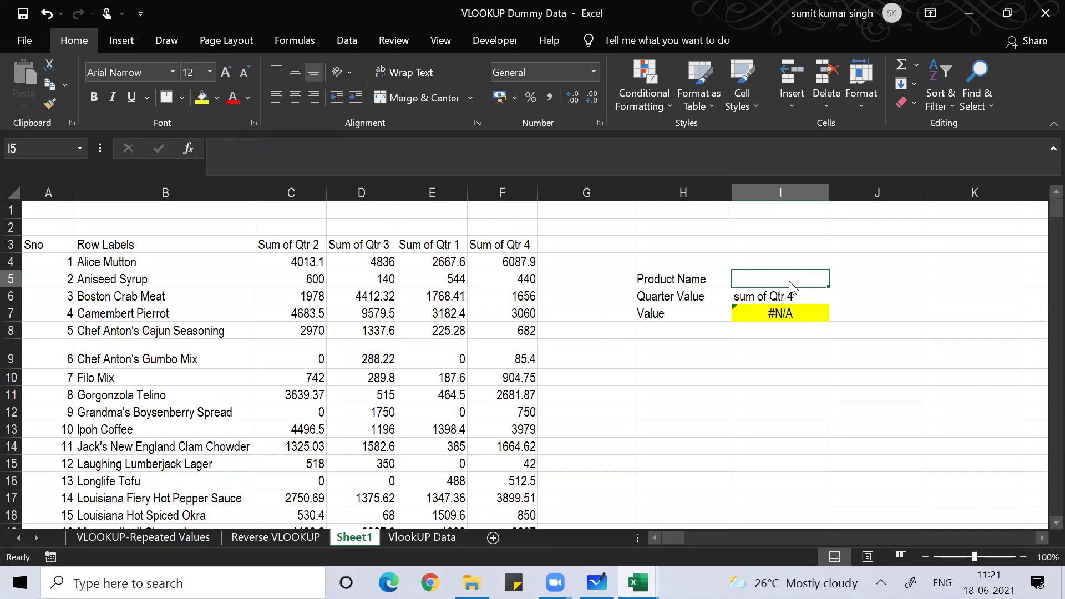
{"action": "key", "text": "alt+d"}
{"action": "key", "text": "l"}
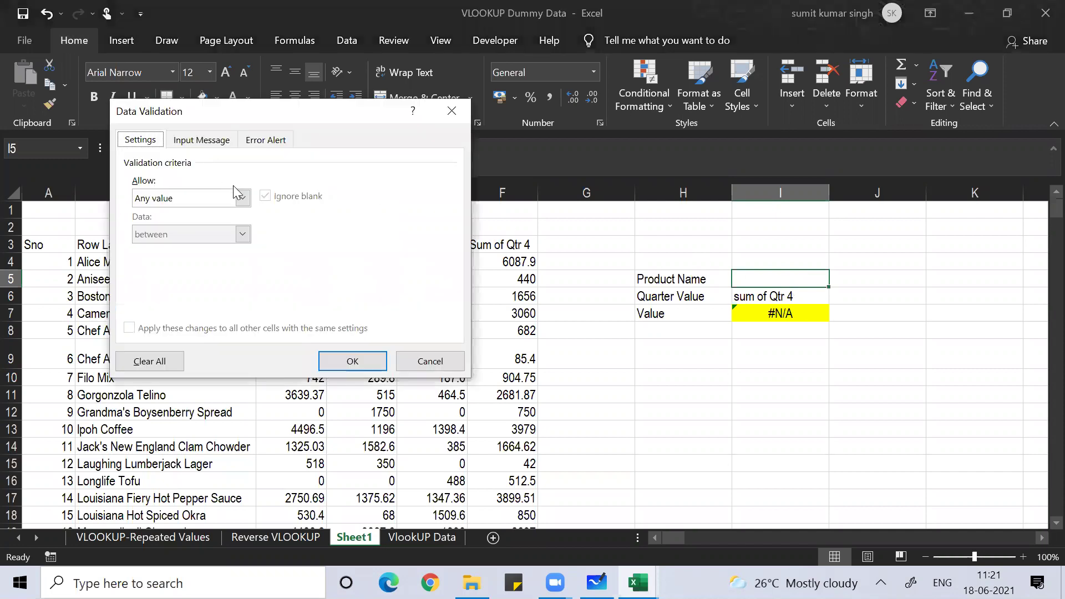
{"action": "left_click", "coordinate": [242, 198]}
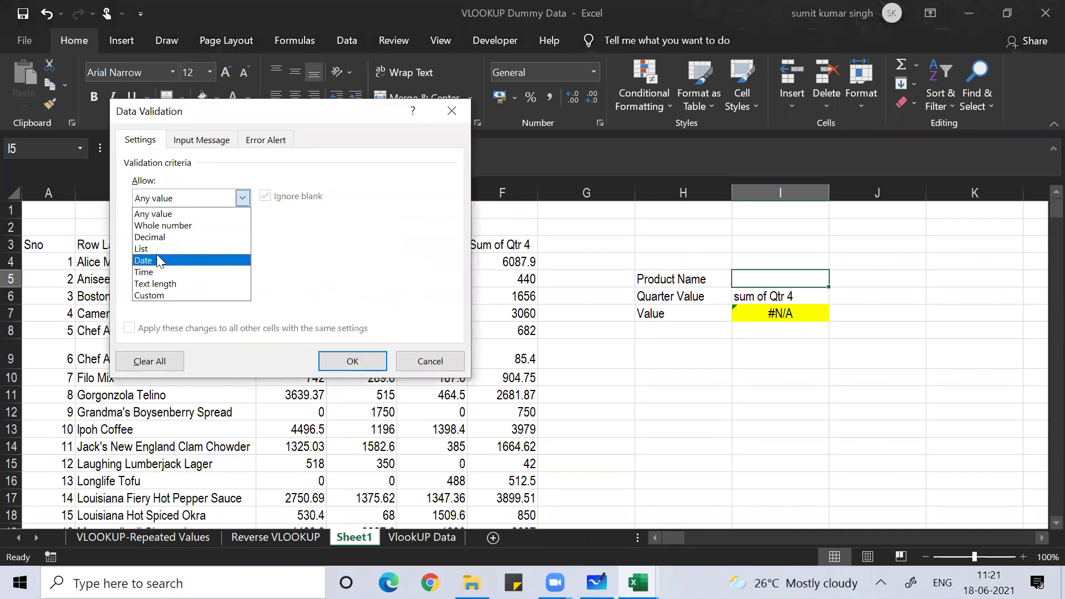
{"action": "left_click", "coordinate": [148, 250]}
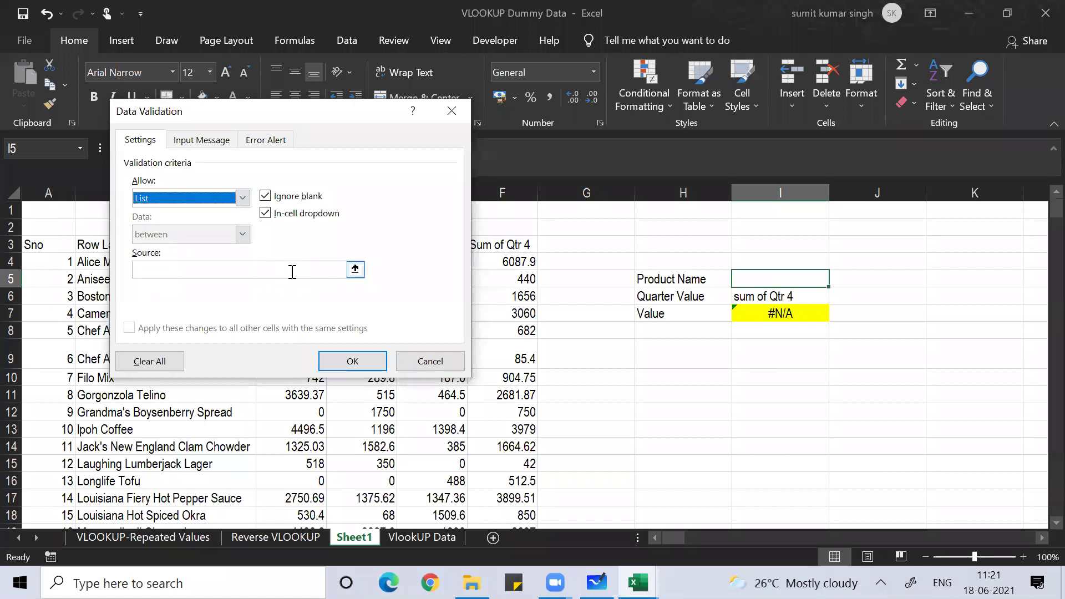
{"action": "left_click", "coordinate": [355, 270]}
{"action": "left_click", "coordinate": [152, 263]}
{"action": "key", "text": "ctrl+shift+Down"}
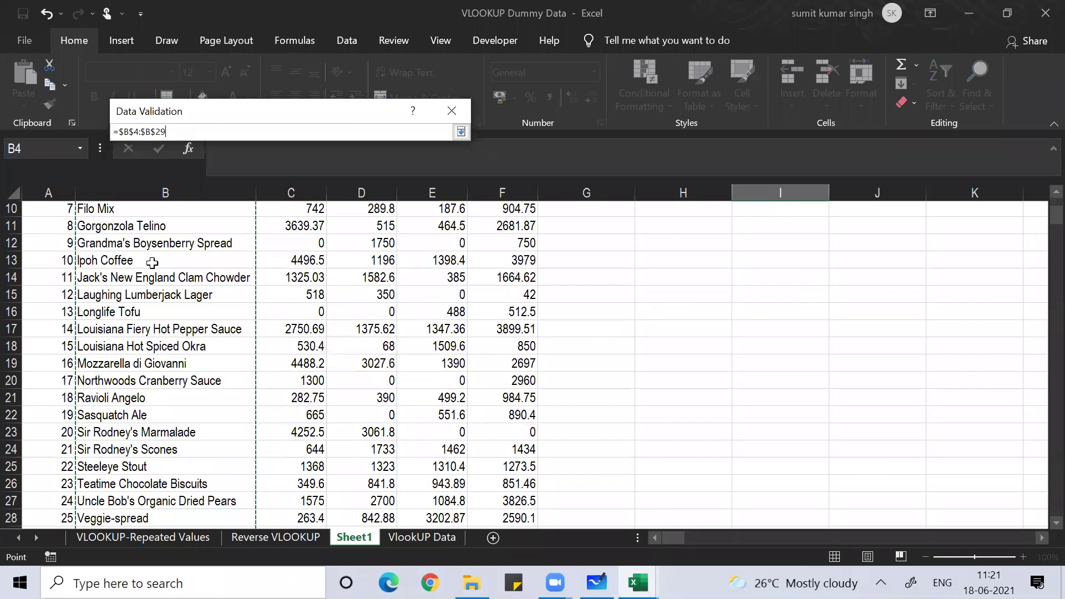
{"action": "key", "text": "shift+Up"}
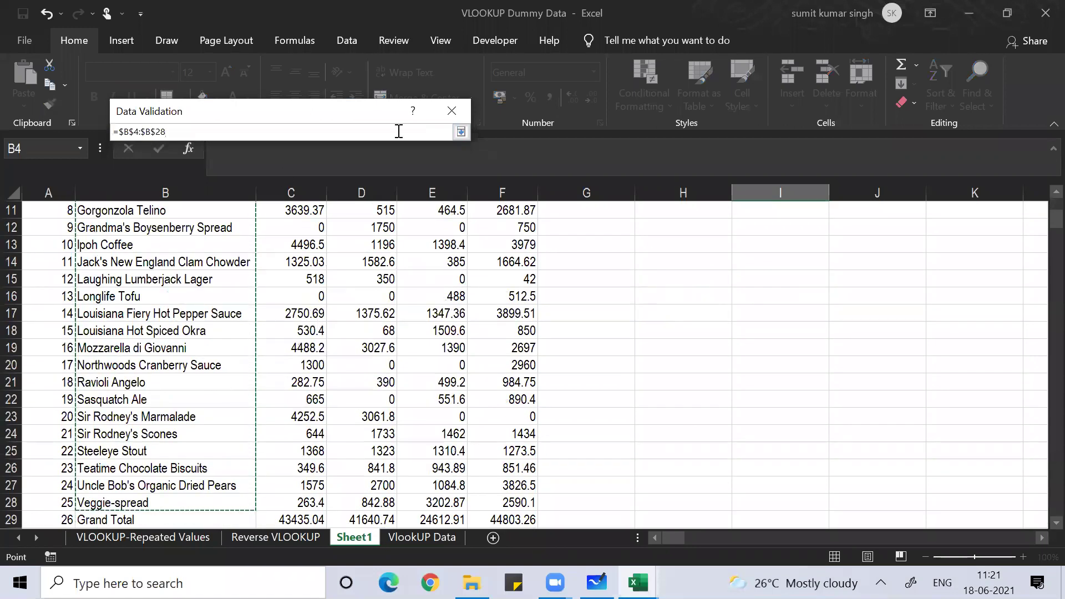
{"action": "left_click", "coordinate": [460, 132]}
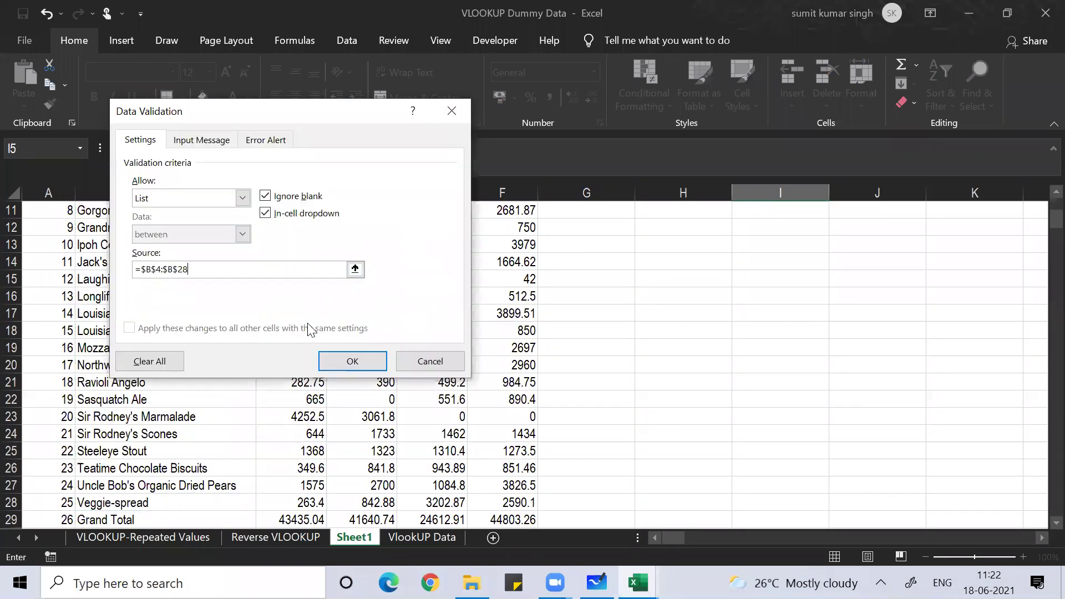
{"action": "left_click", "coordinate": [340, 361]}
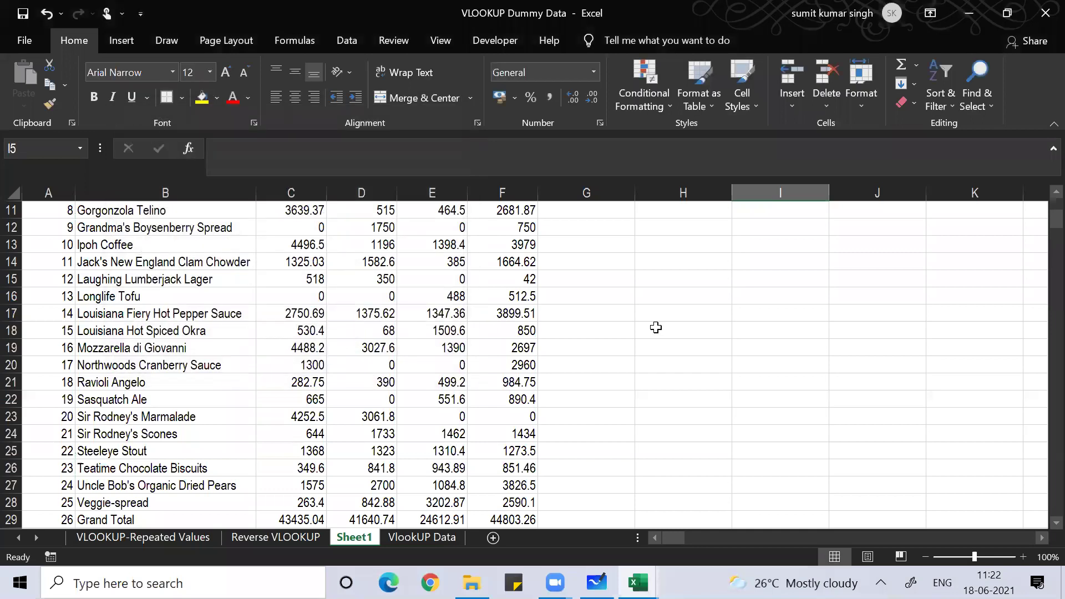
{"action": "key", "text": "Up"}
{"action": "scroll", "coordinate": [772, 342], "scroll_direction": "up", "scroll_amount": 1}
Pick Aniseed Syrup, then Boston Crab Meat from I5's dropdown, and clear I6's quarter text
{"action": "key", "text": "Down"}
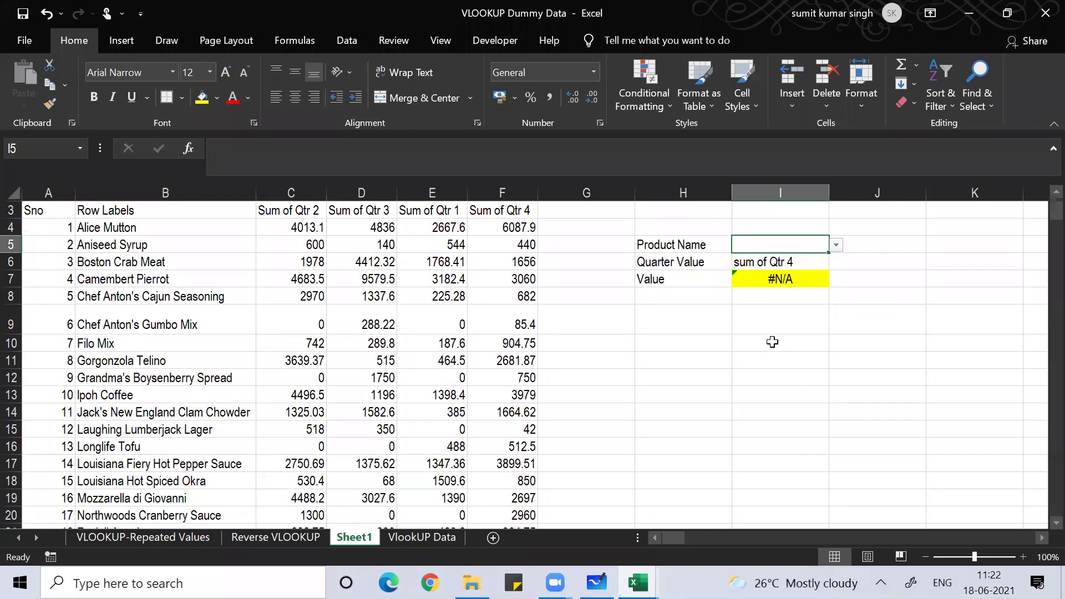
{"action": "left_click", "coordinate": [836, 245]}
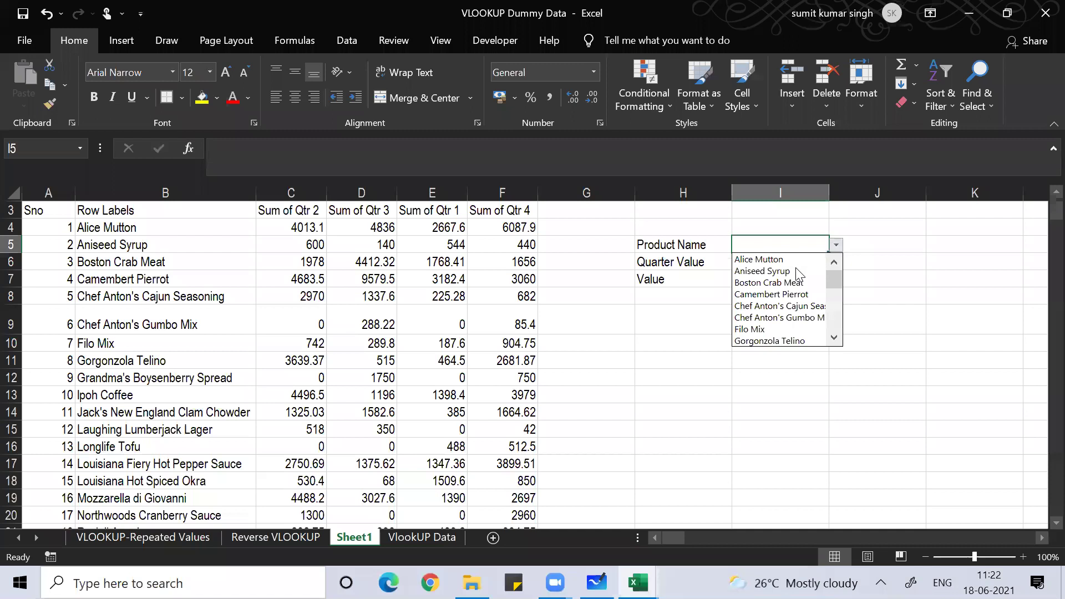
{"action": "left_click", "coordinate": [796, 272]}
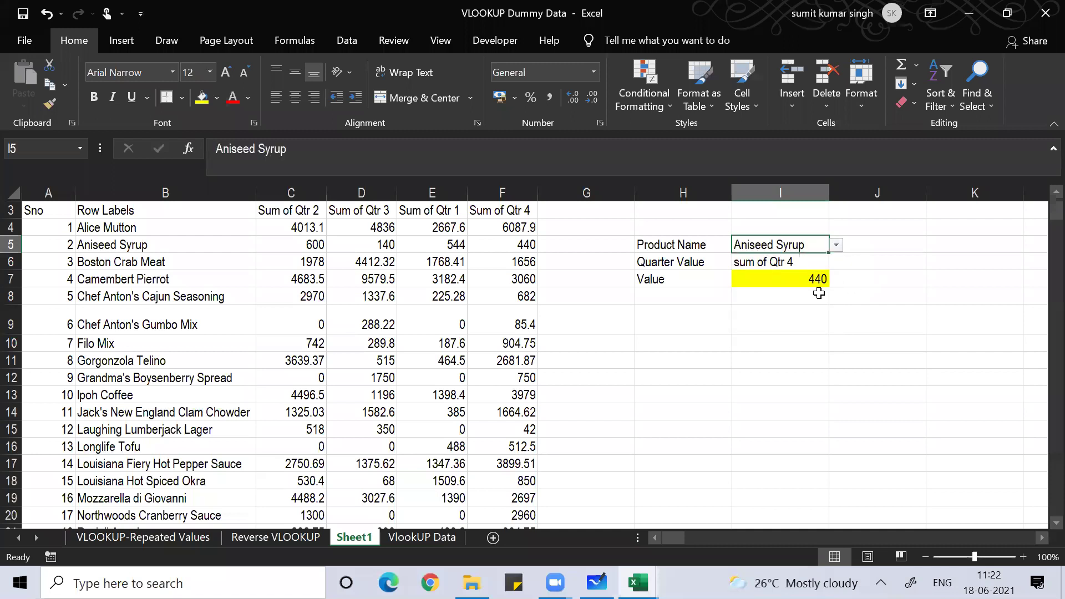
{"action": "left_click", "coordinate": [837, 246]}
{"action": "left_click", "coordinate": [800, 272]}
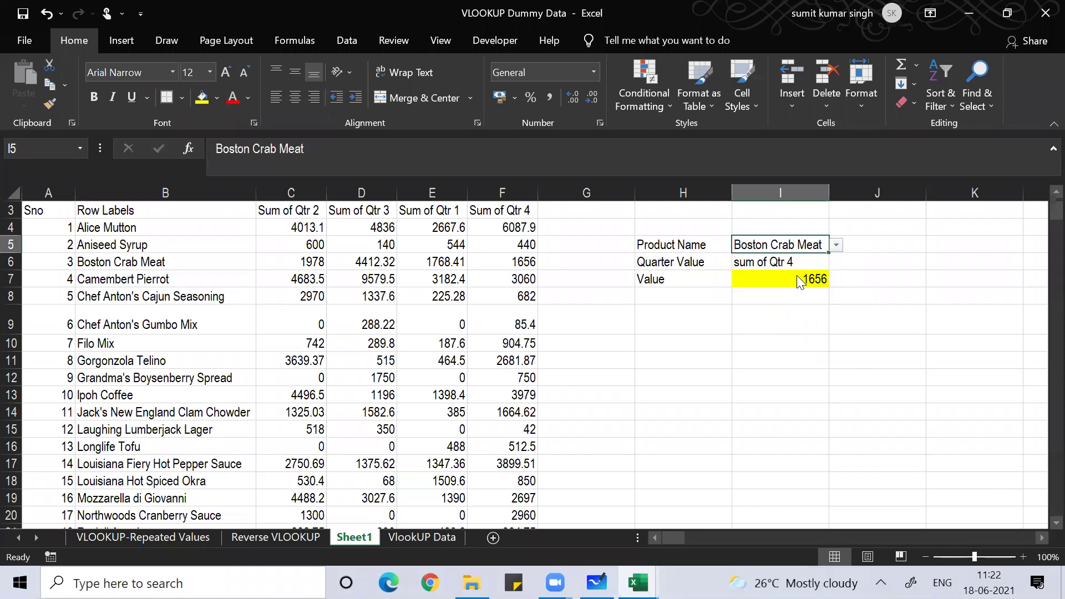
{"action": "left_click", "coordinate": [790, 264]}
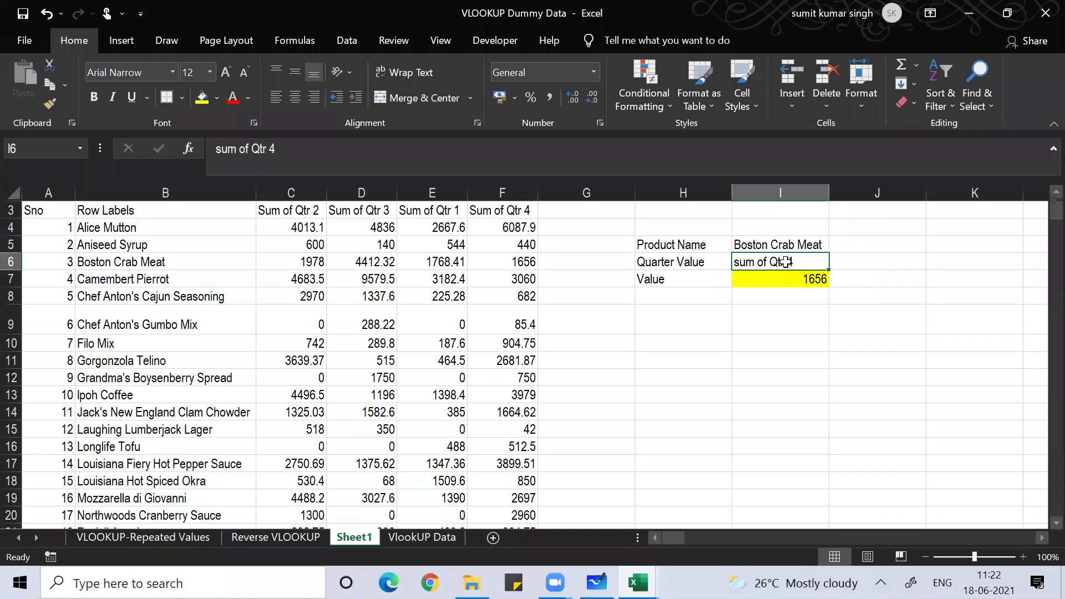
{"action": "key", "text": "Delete"}
Give I6 list validation sourced from the quarter headings $C$3:$F$3
{"action": "key", "text": "Up"}
{"action": "key", "text": "Down"}
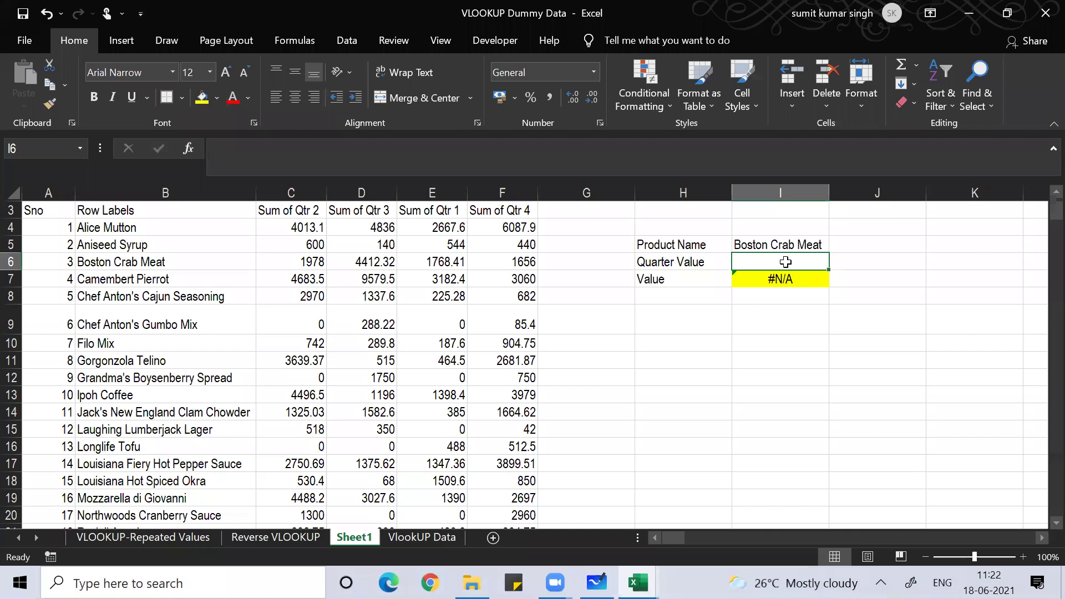
{"action": "key", "text": "alt+d"}
{"action": "key", "text": "l"}
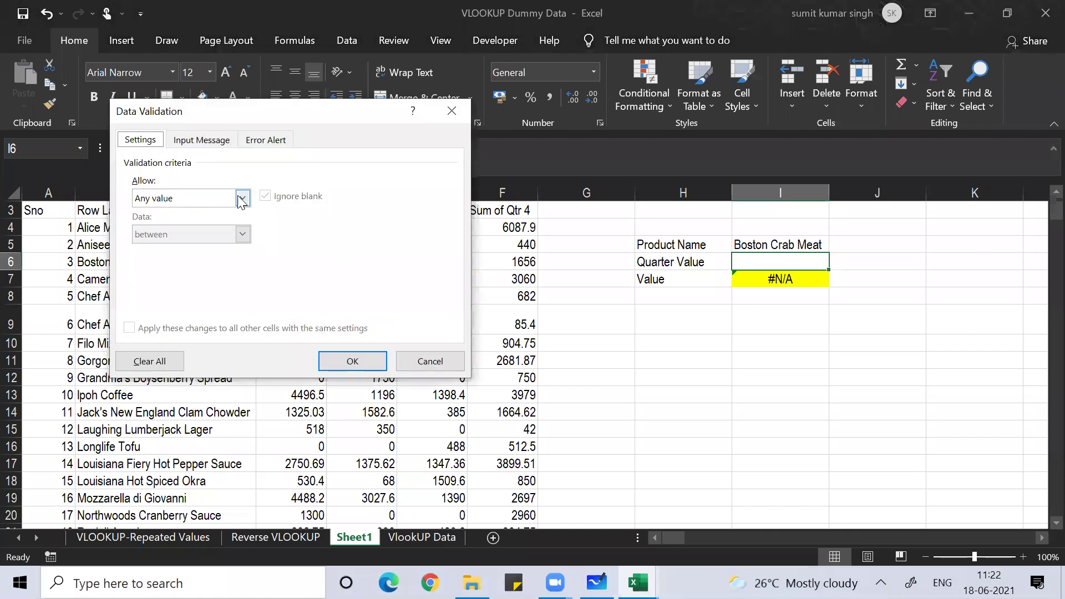
{"action": "left_click", "coordinate": [242, 198]}
{"action": "left_click", "coordinate": [175, 248]}
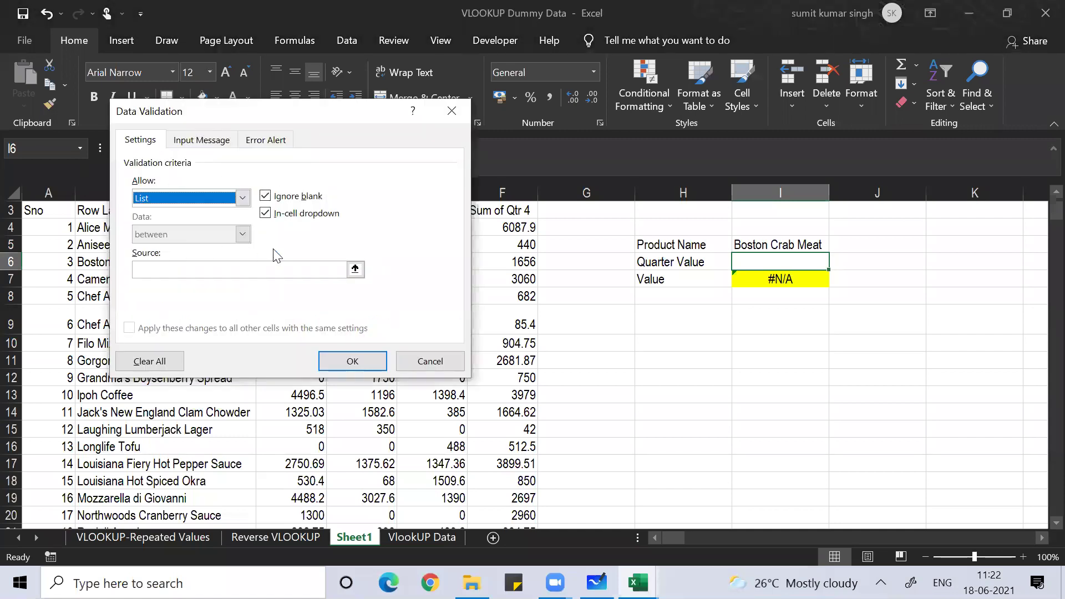
{"action": "left_click", "coordinate": [357, 270]}
{"action": "left_click", "coordinate": [356, 270]}
{"action": "left_click", "coordinate": [272, 210]}
{"action": "left_click_drag", "start_coordinate": [272, 211], "coordinate": [502, 210]}
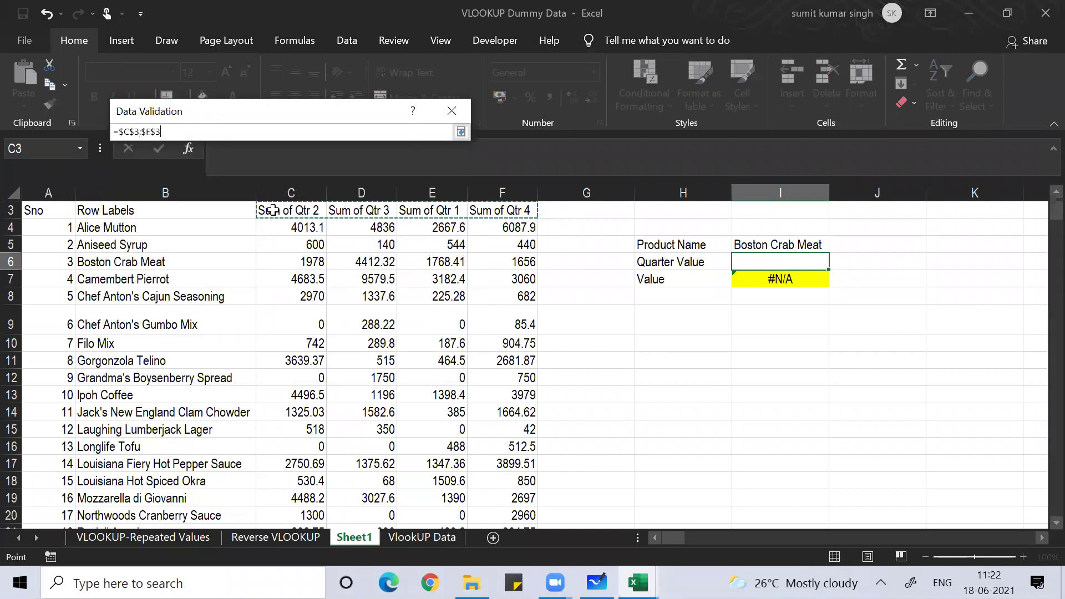
{"action": "left_click", "coordinate": [461, 132]}
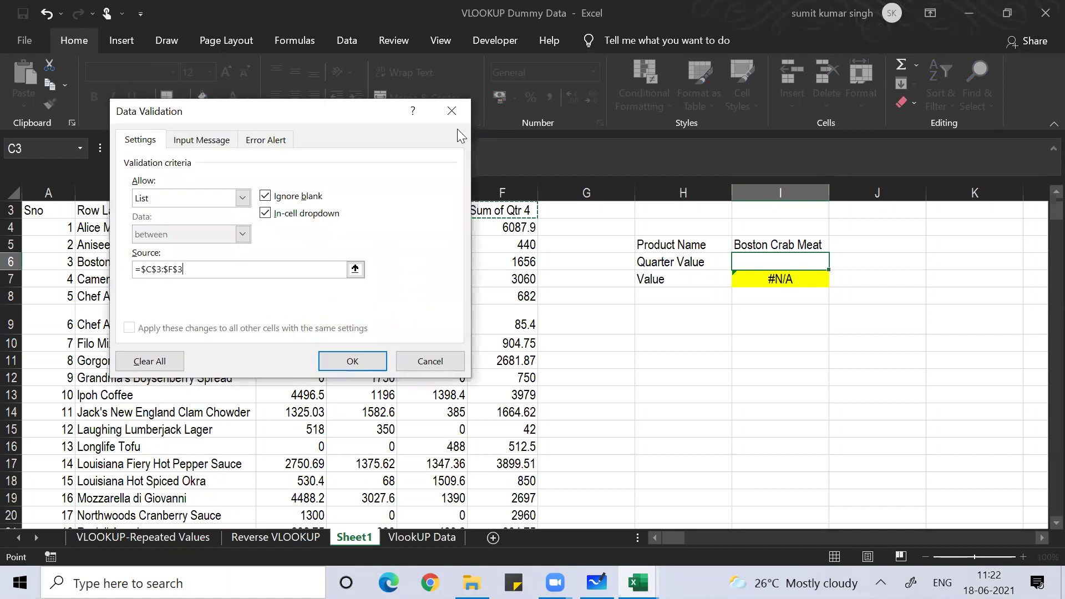
{"action": "left_click", "coordinate": [365, 361]}
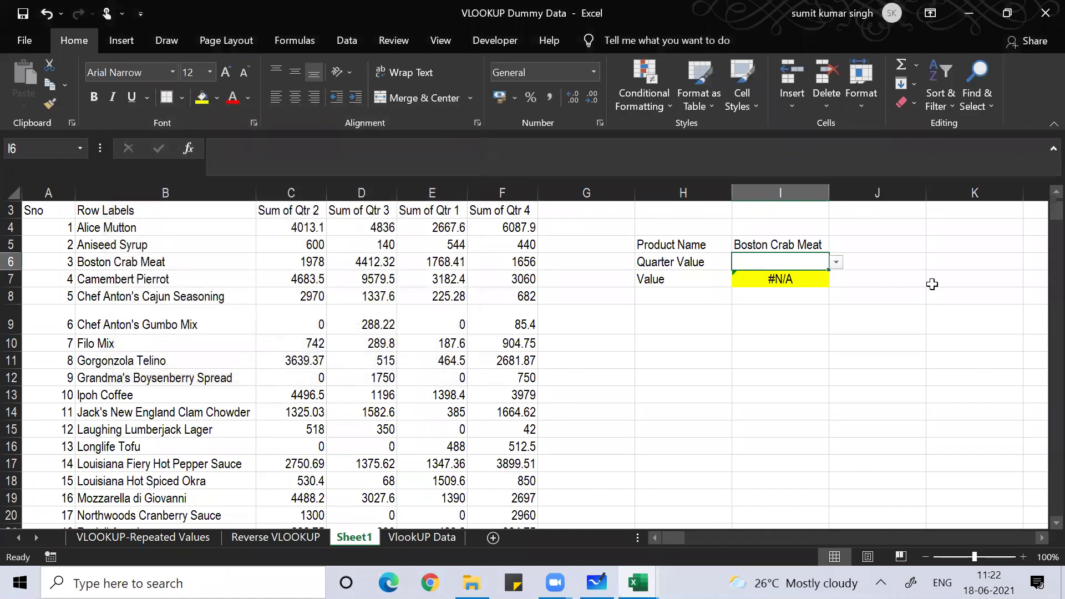
Choose Sum of Qtr 1, then Gorgonzola Telino and Sum of Qtr 4, giving 2681.87
{"action": "left_click", "coordinate": [837, 263]}
{"action": "left_click", "coordinate": [793, 299]}
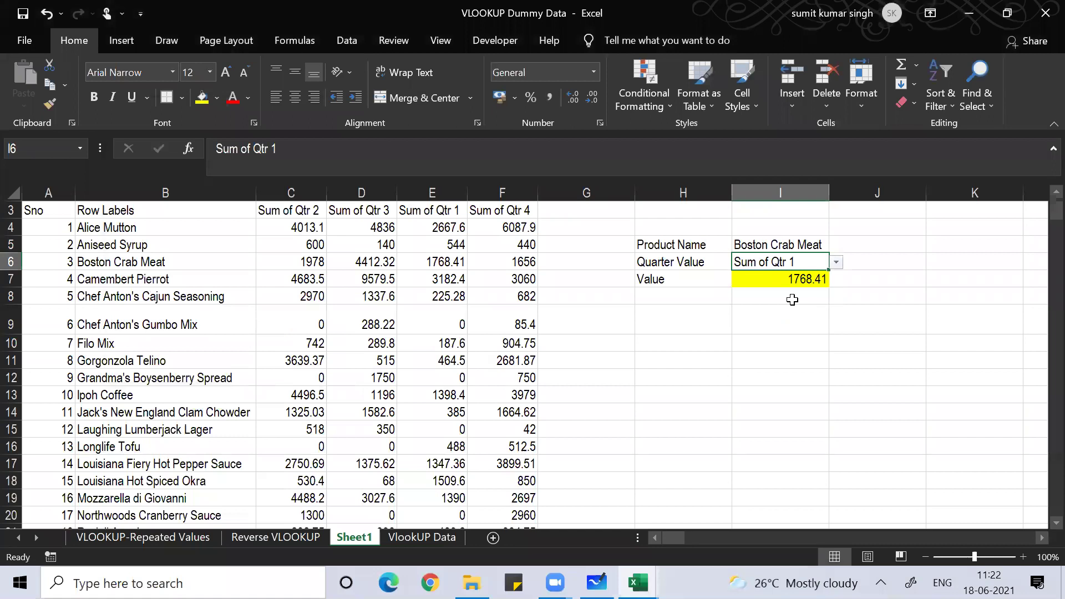
{"action": "left_click", "coordinate": [804, 233]}
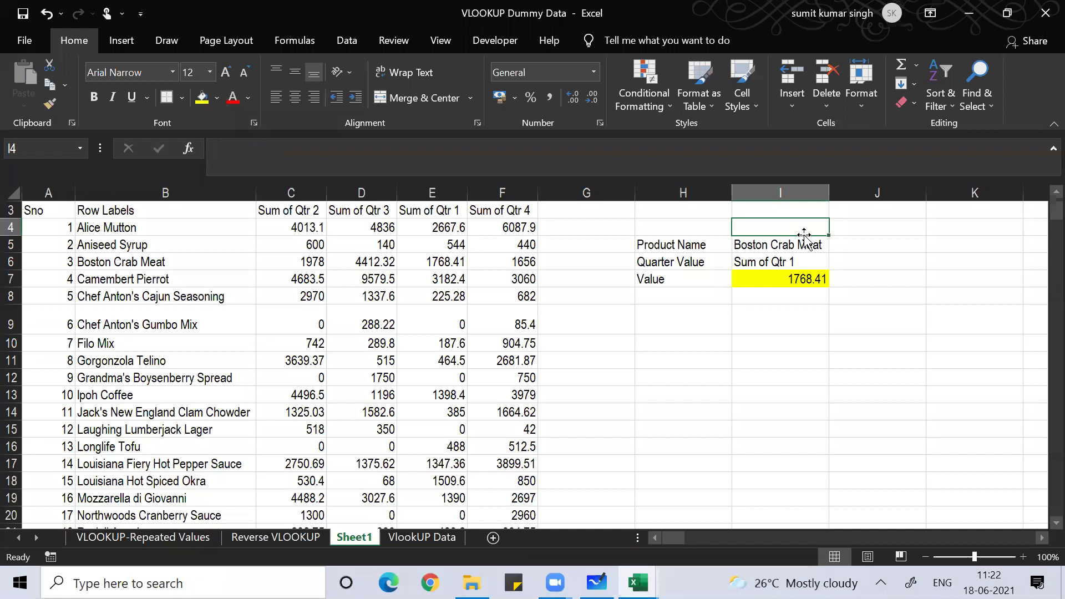
{"action": "left_click", "coordinate": [799, 244]}
{"action": "left_click", "coordinate": [834, 246]}
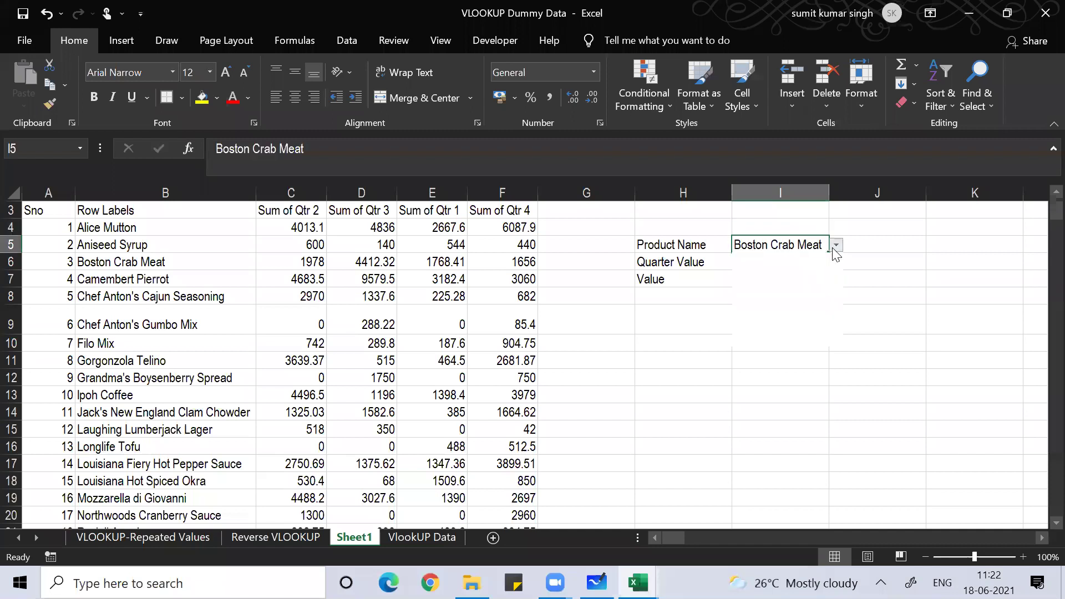
{"action": "left_click", "coordinate": [777, 318]}
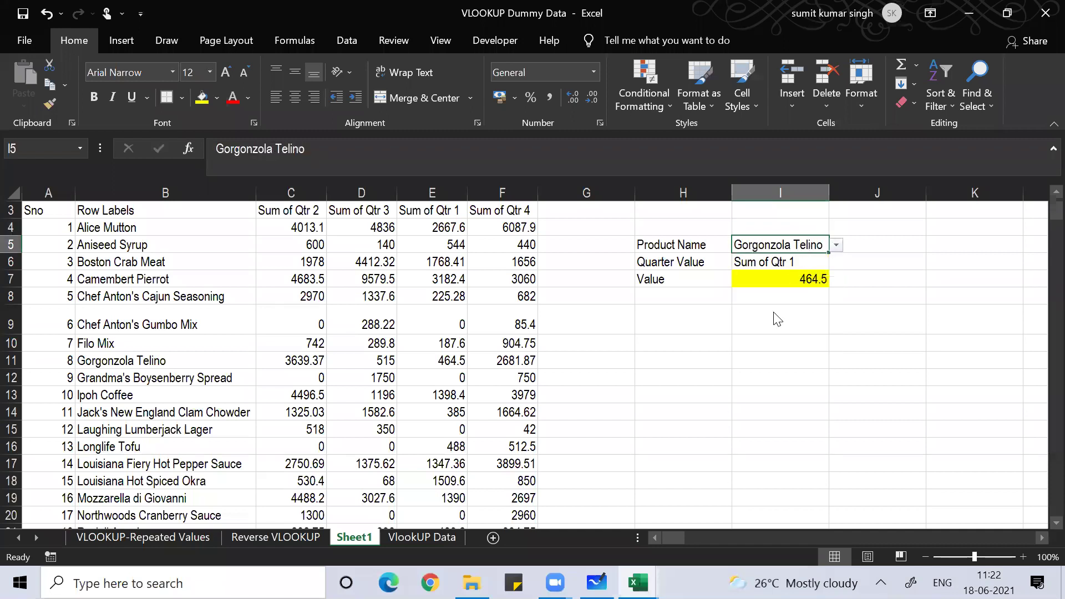
{"action": "left_click", "coordinate": [784, 259]}
{"action": "left_click", "coordinate": [836, 262]}
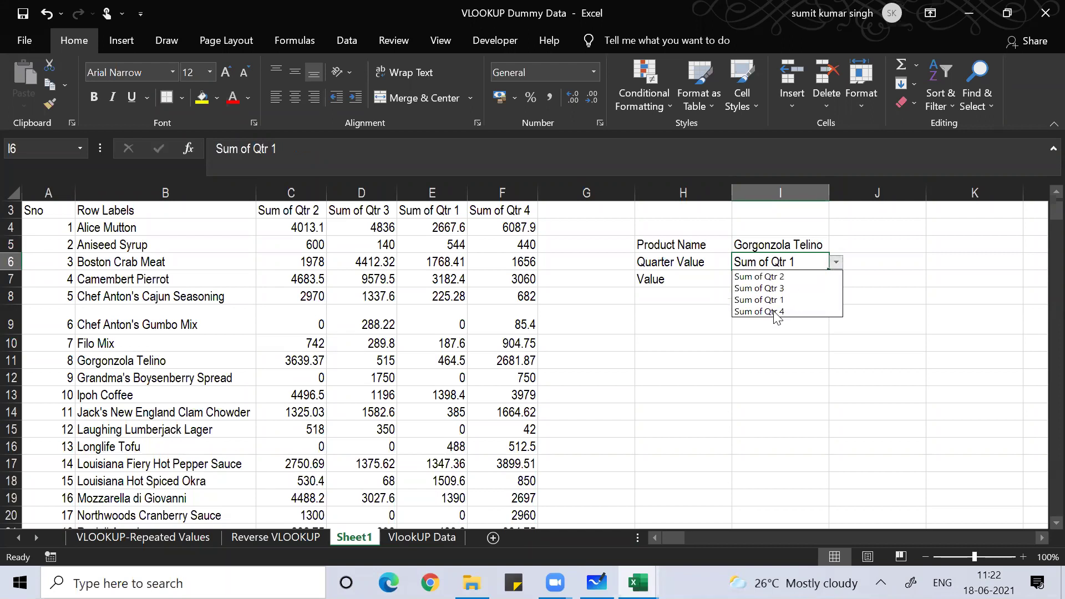
{"action": "left_click", "coordinate": [774, 312]}
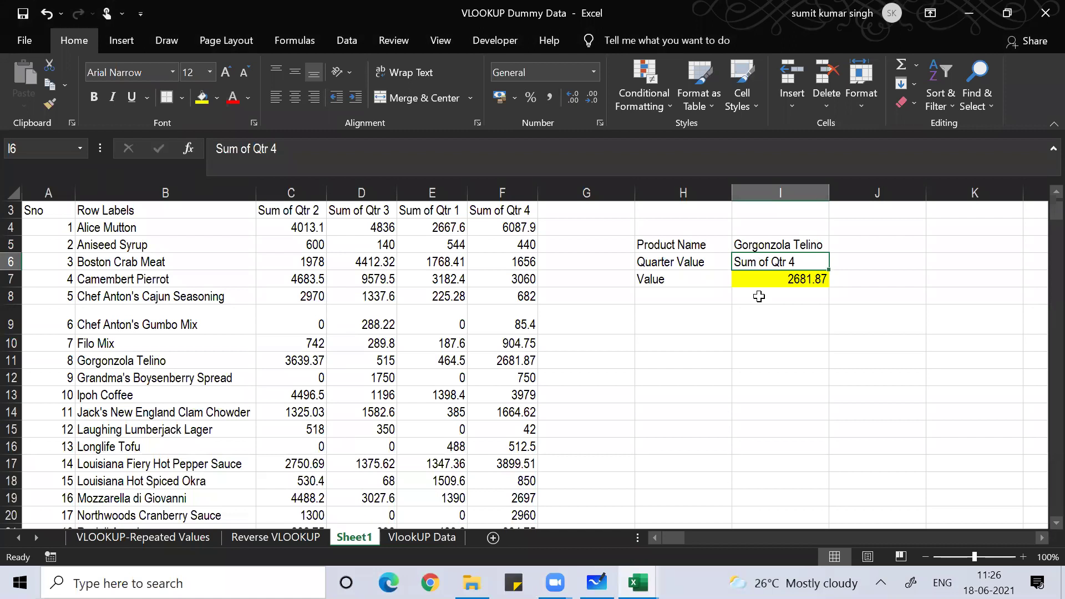
Add a 'Number' heading in J4 above the result cell
{"action": "key", "text": "Up"}
{"action": "key", "text": "Right"}
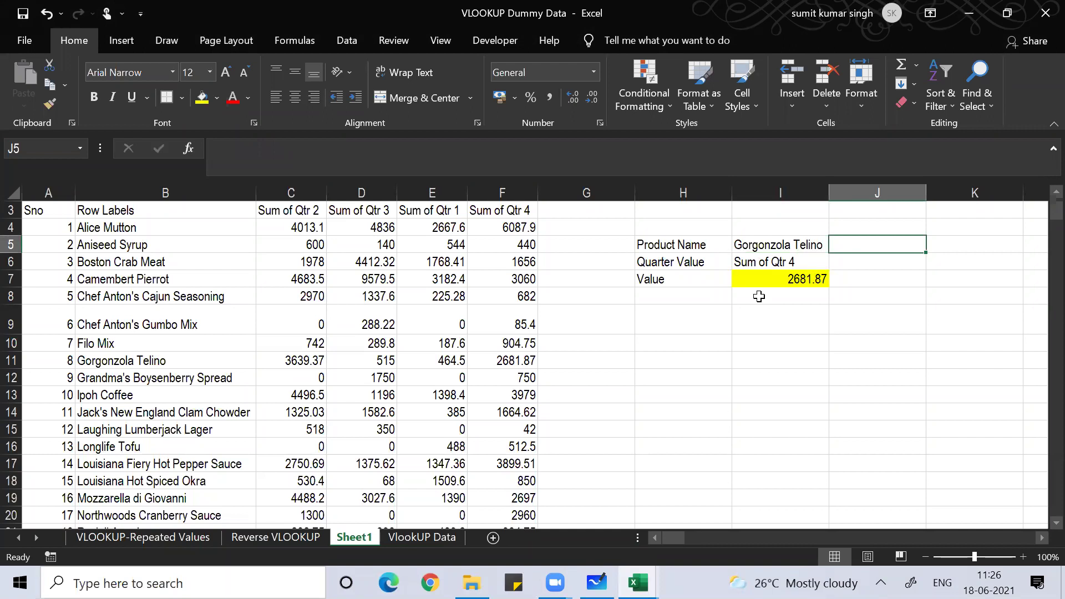
{"action": "key", "text": "Right"}
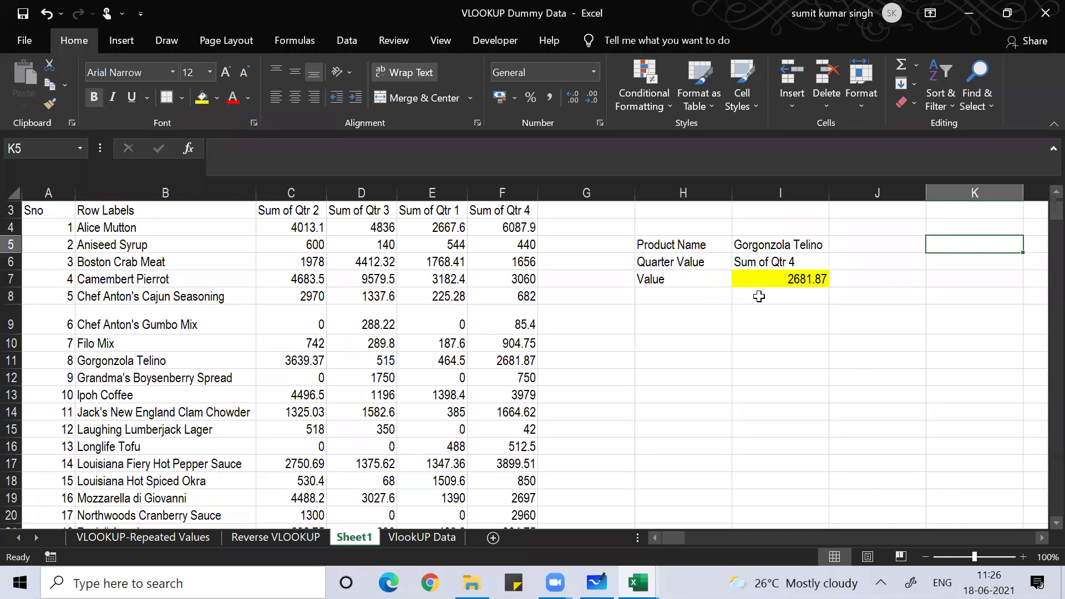
{"action": "key", "text": "Up"}
{"action": "key", "text": "Left"}
{"action": "type", "text": "Number"}
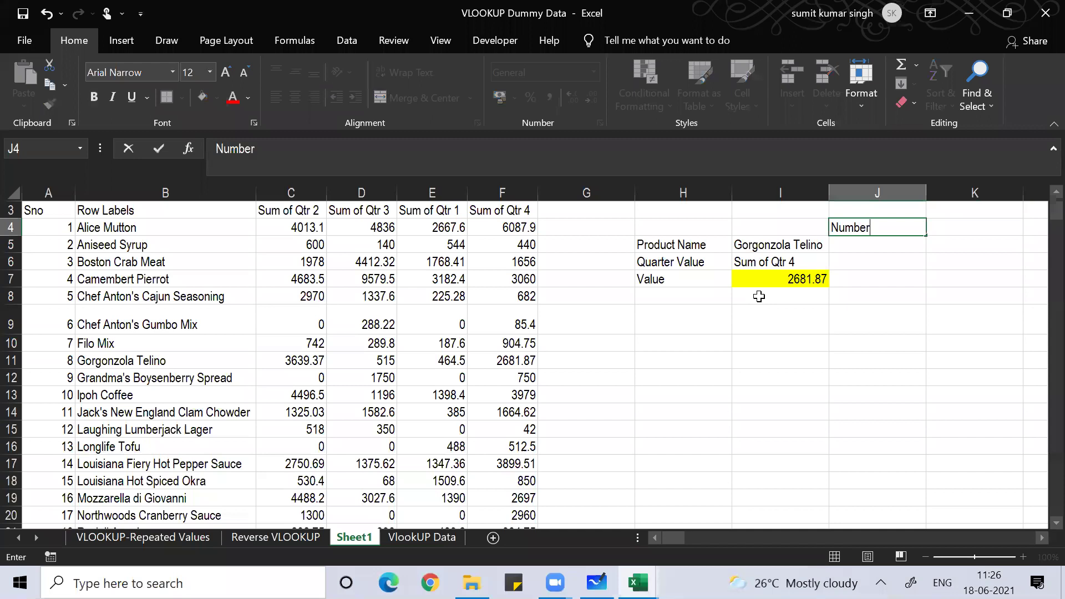
{"action": "key", "text": "Return"}
Start a MATCH formula in J5 on I5, then erase the wrong range references
{"action": "type", "text": "="}
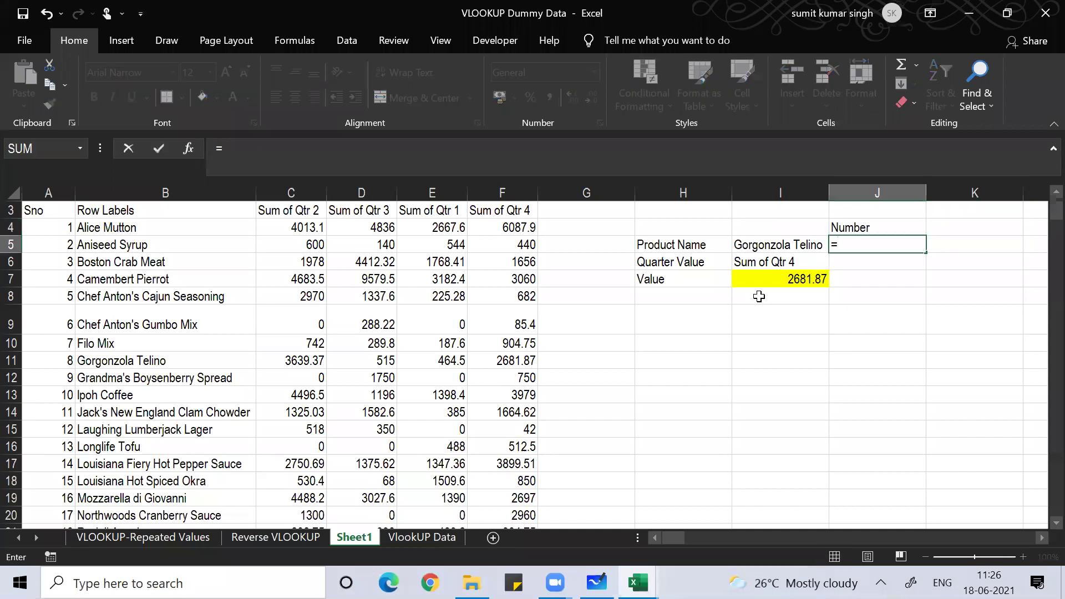
{"action": "type", "text": "matcj"}
{"action": "key", "text": "BackSpace"}
{"action": "type", "text": "h("}
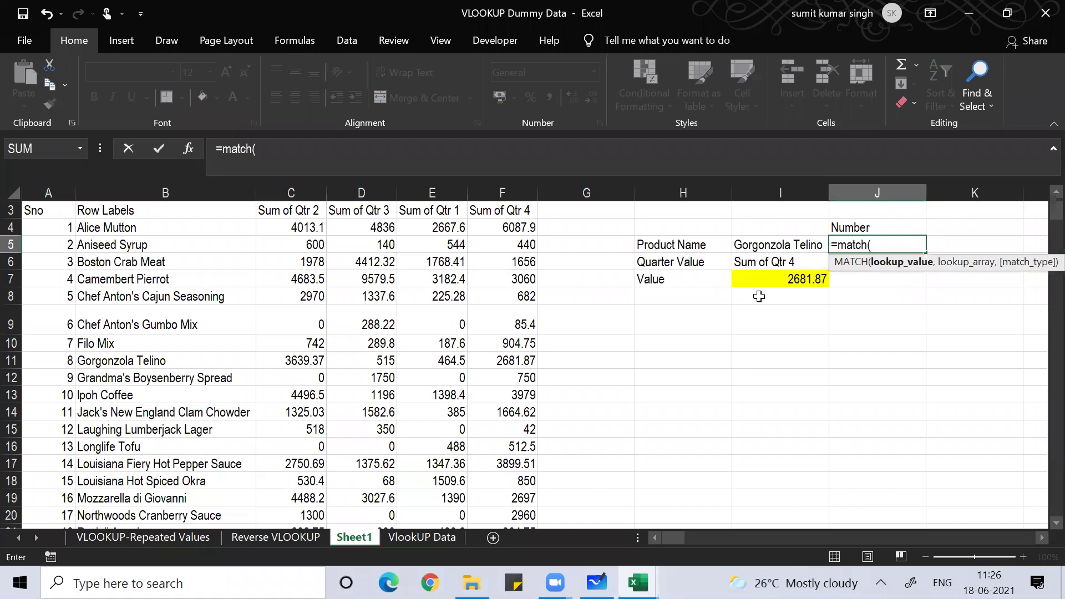
{"action": "left_click", "coordinate": [745, 243]}
{"action": "key", "text": "F8"}
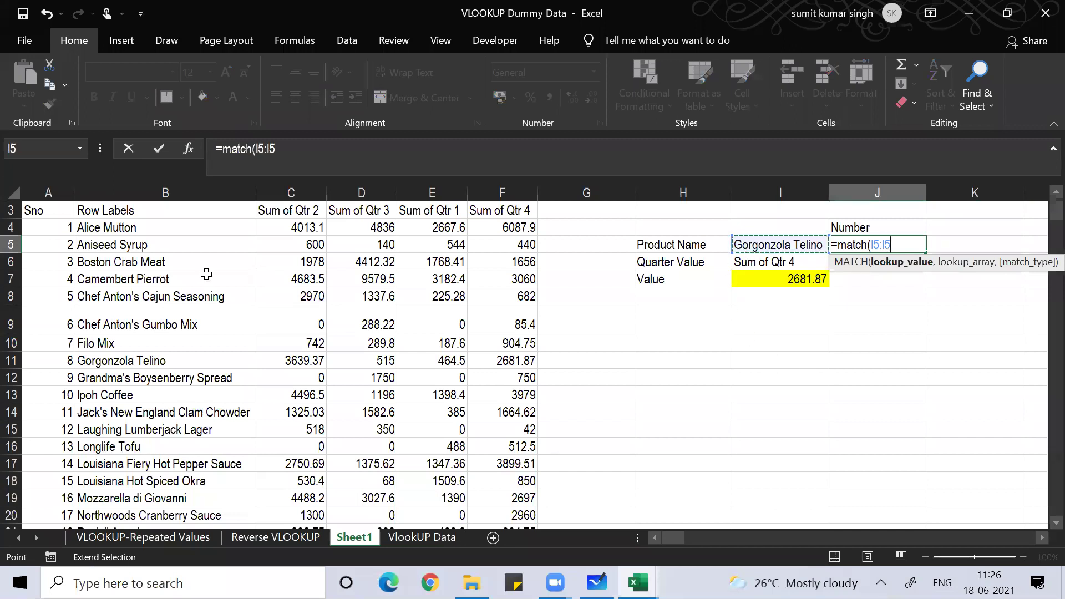
{"action": "left_click", "coordinate": [125, 208]}
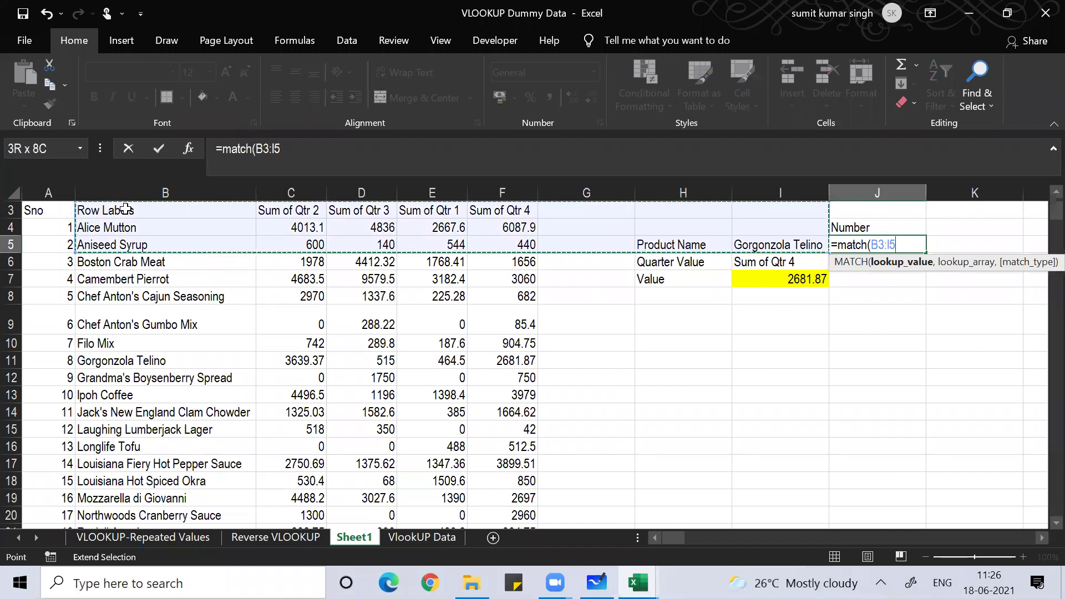
{"action": "key", "text": "BackSpace"}
{"action": "key", "text": "BackSpace"}
{"action": "key", "text": "BackSpace"}
{"action": "type", "text": ","}
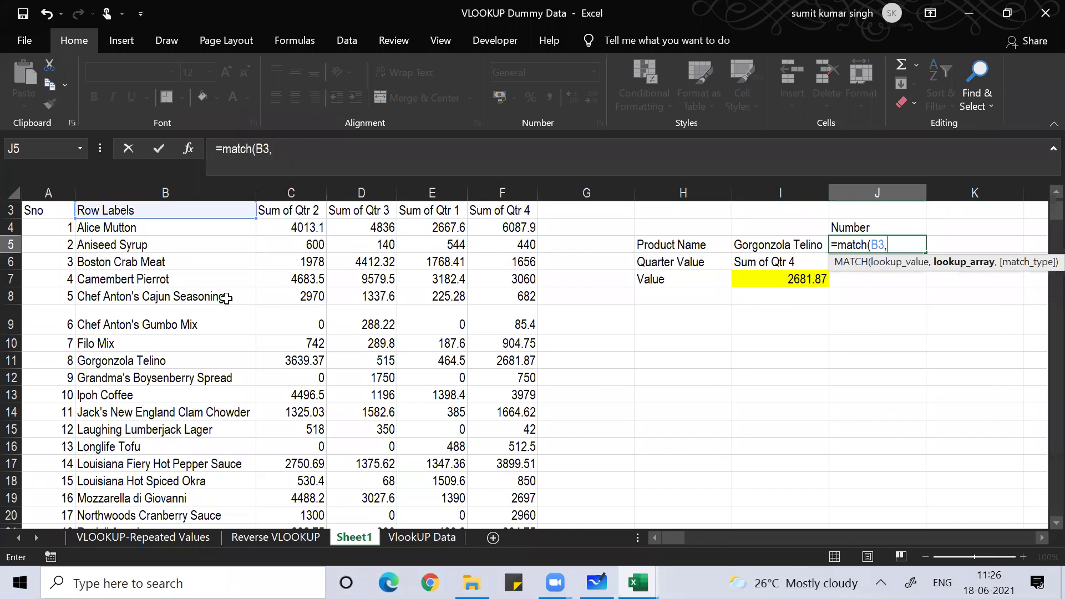
{"action": "left_click", "coordinate": [118, 262]}
{"action": "left_click", "coordinate": [118, 208]}
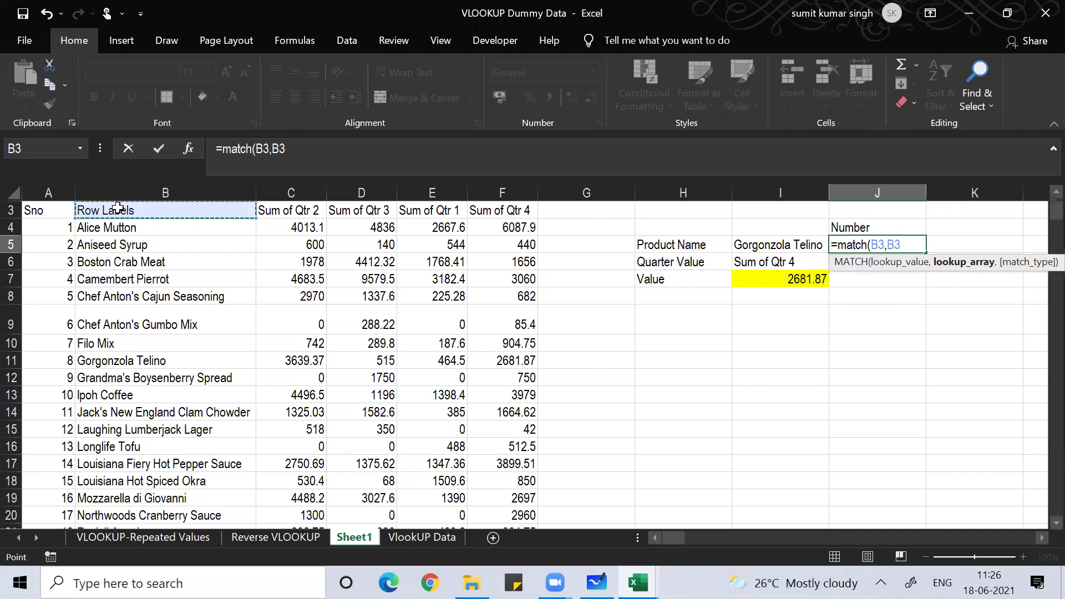
{"action": "key", "text": "BackSpace"}
{"action": "key", "text": "BackSpace"}
{"action": "key", "text": "BackSpace"}
{"action": "key", "text": "BackSpace"}
{"action": "key", "text": "BackSpace"}
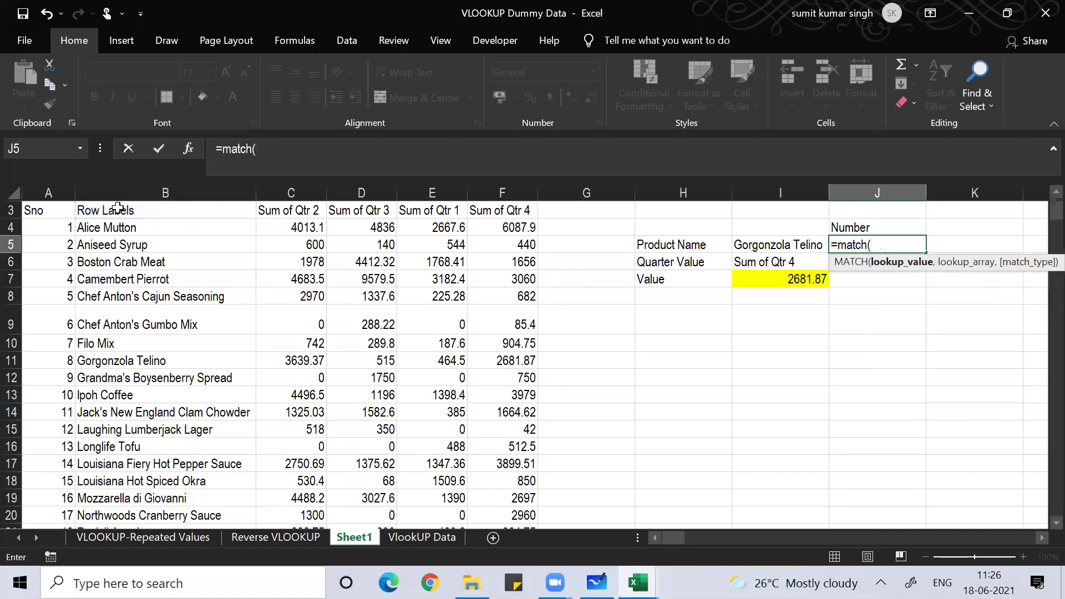
Complete J5 as =MATCH(I5,B3:B29,0), returning 9 for Gorgonzola Telino
{"action": "left_click", "coordinate": [788, 246]}
{"action": "type", "text": ","}
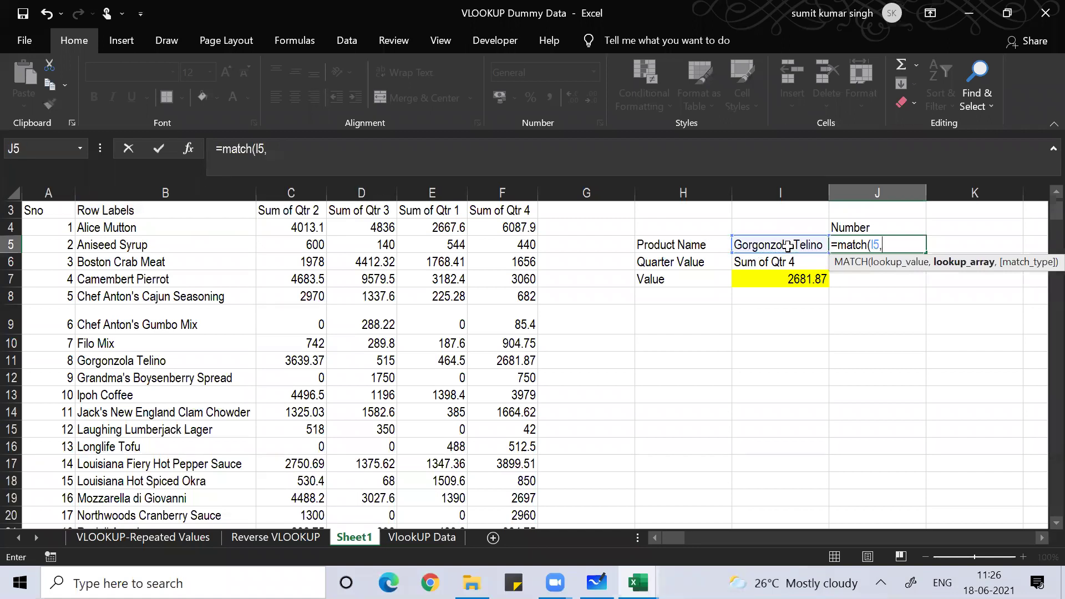
{"action": "left_click", "coordinate": [122, 213]}
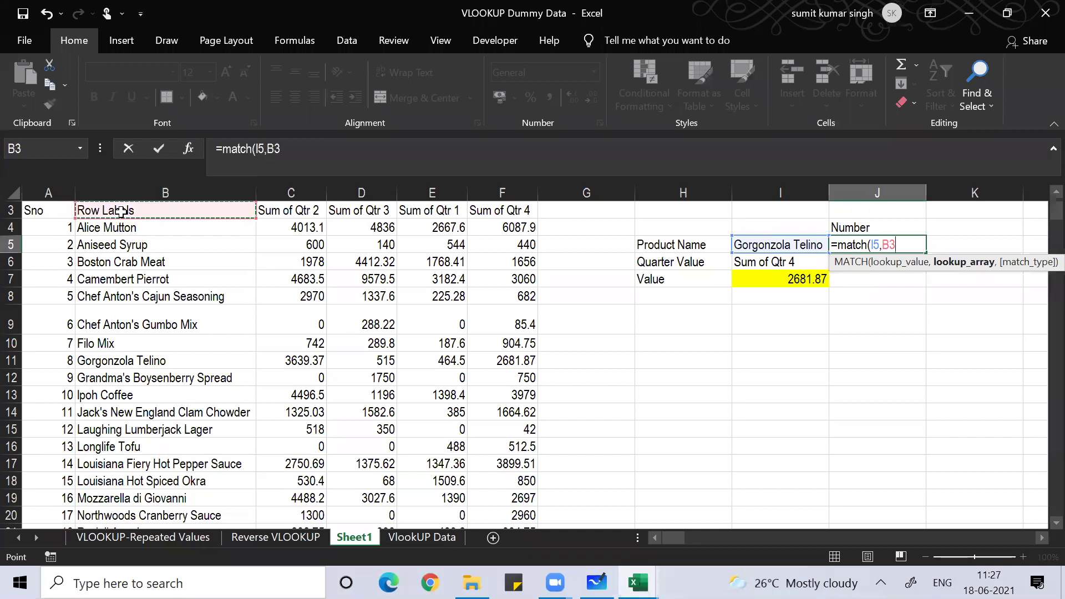
{"action": "key", "text": "ctrl+shift+Down"}
{"action": "type", "text": ","}
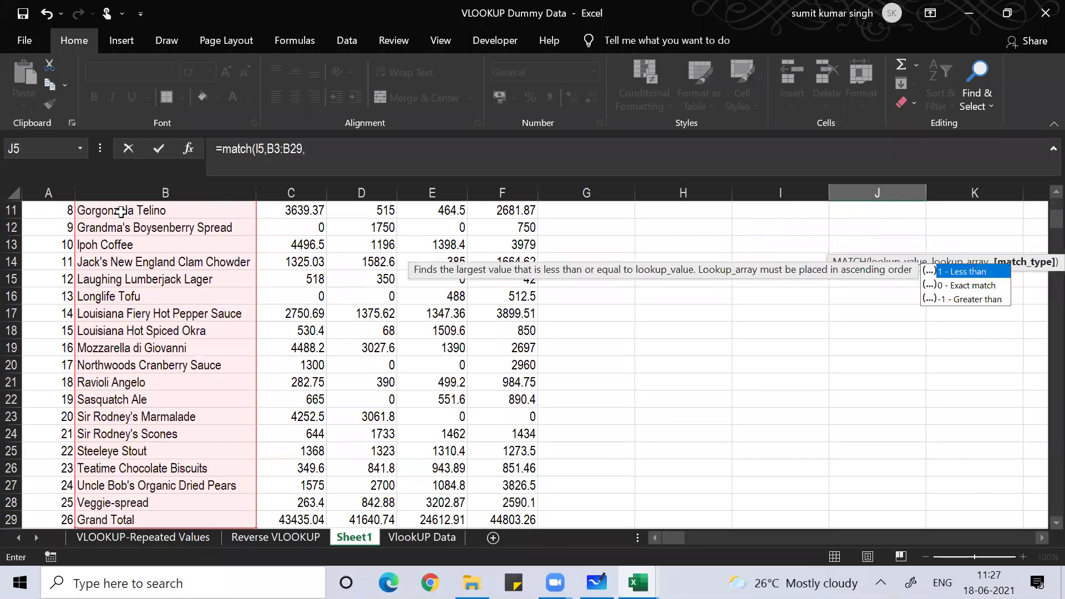
{"action": "type", "text": "0)"}
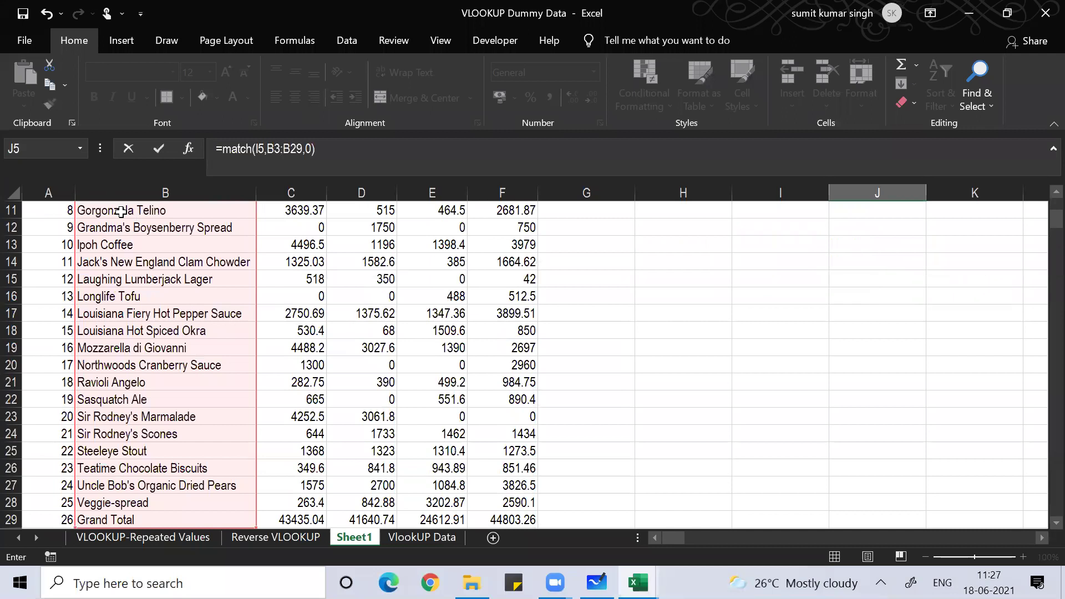
{"action": "key", "text": "Return"}
{"action": "key", "text": "Up"}
{"action": "key", "text": "Up"}
{"action": "key", "text": "Up"}
{"action": "key", "text": "Down"}
{"action": "key", "text": "Down"}
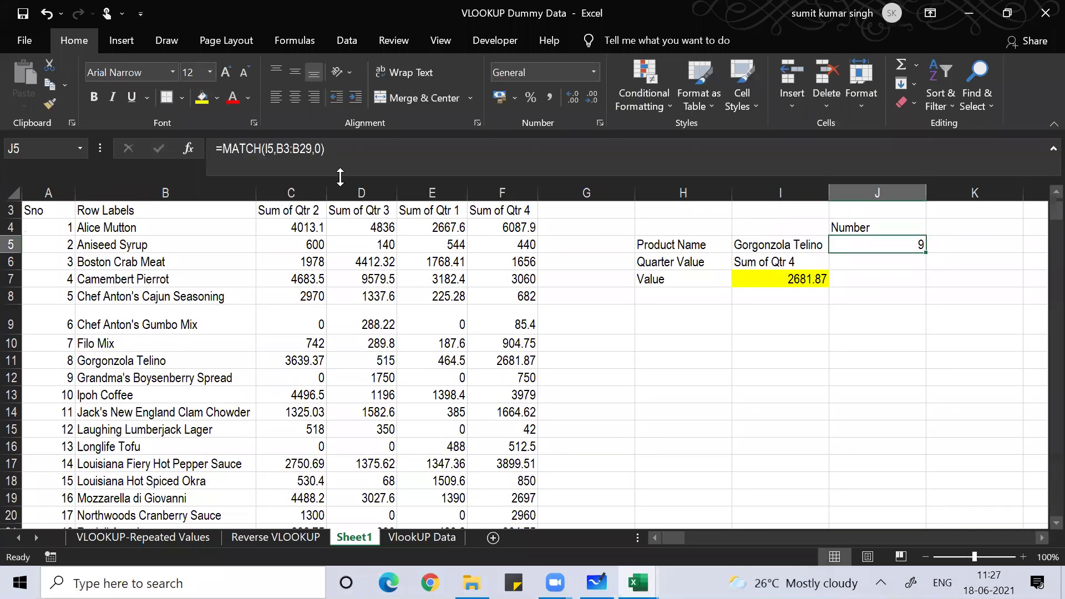
Pick Alice Mutton from I5's dropdown, then check J5 and J6
{"action": "left_click", "coordinate": [803, 240]}
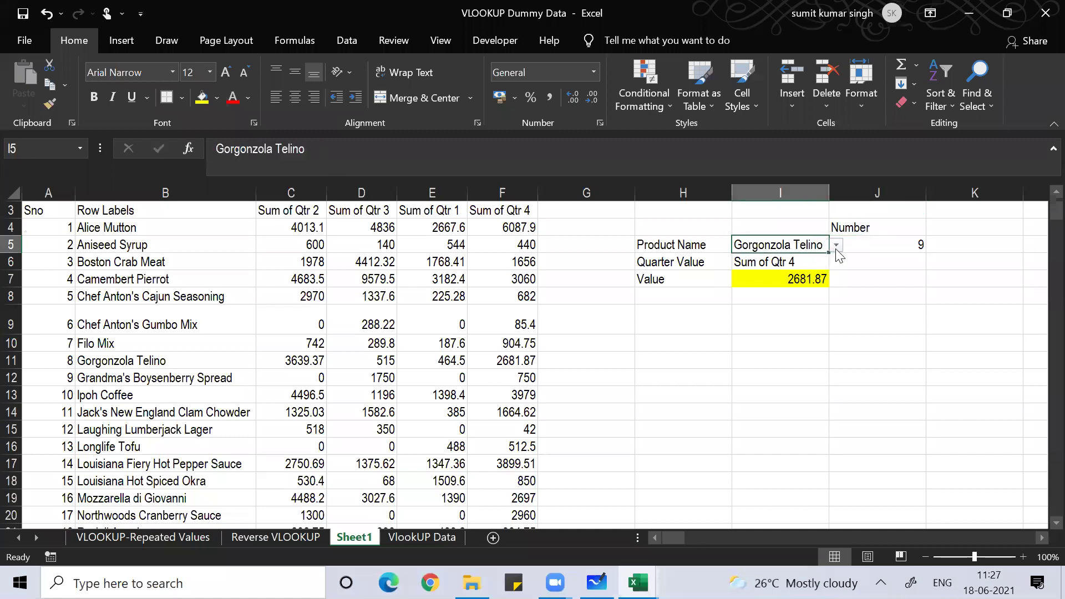
{"action": "left_click", "coordinate": [836, 248]}
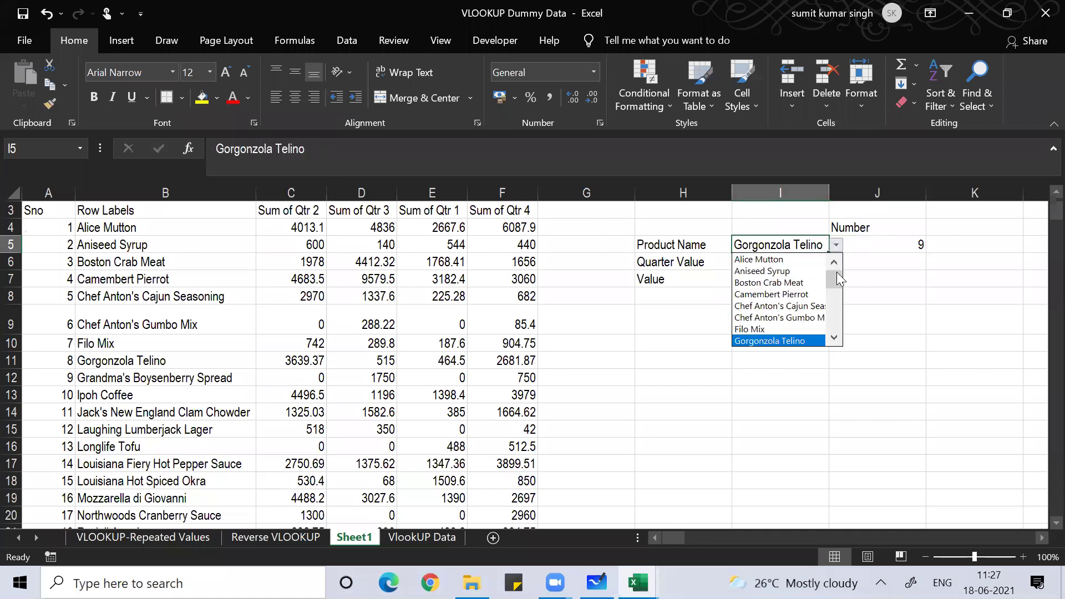
{"action": "left_click", "coordinate": [789, 253]}
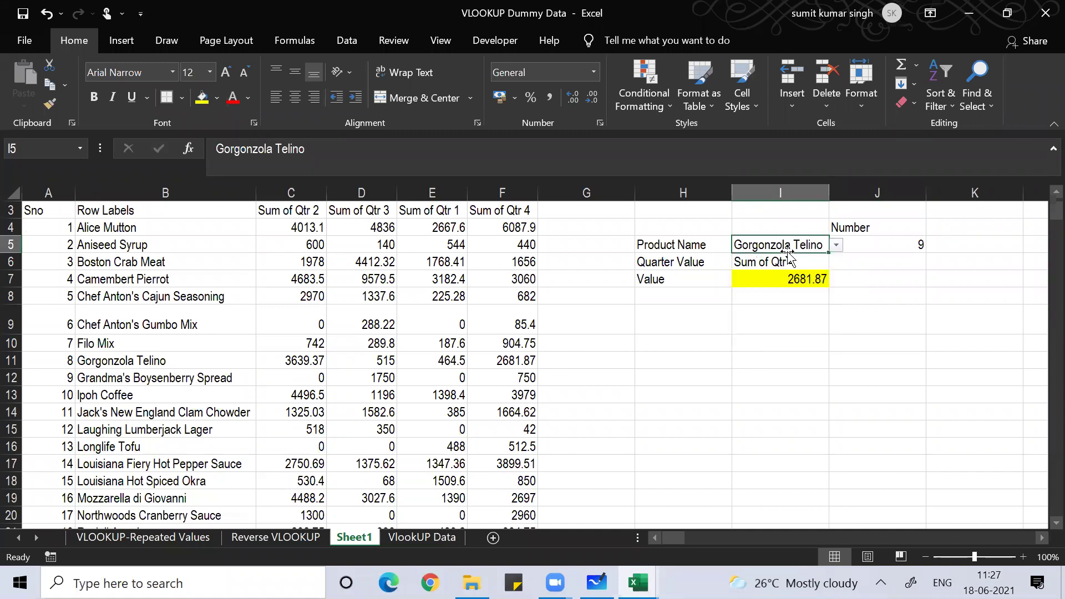
{"action": "left_click", "coordinate": [838, 248]}
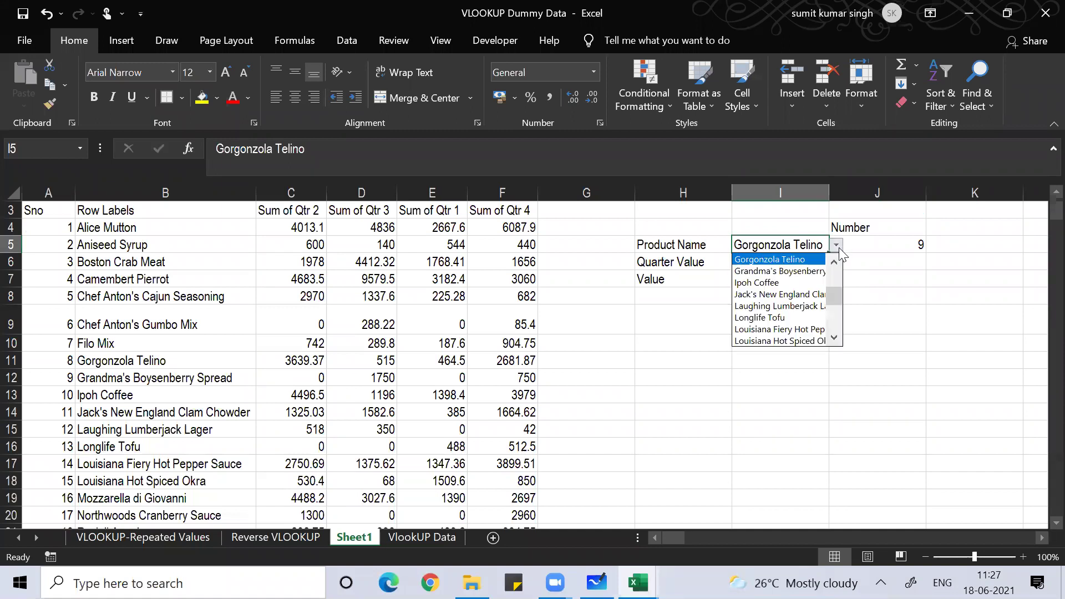
{"action": "left_click", "coordinate": [834, 277]}
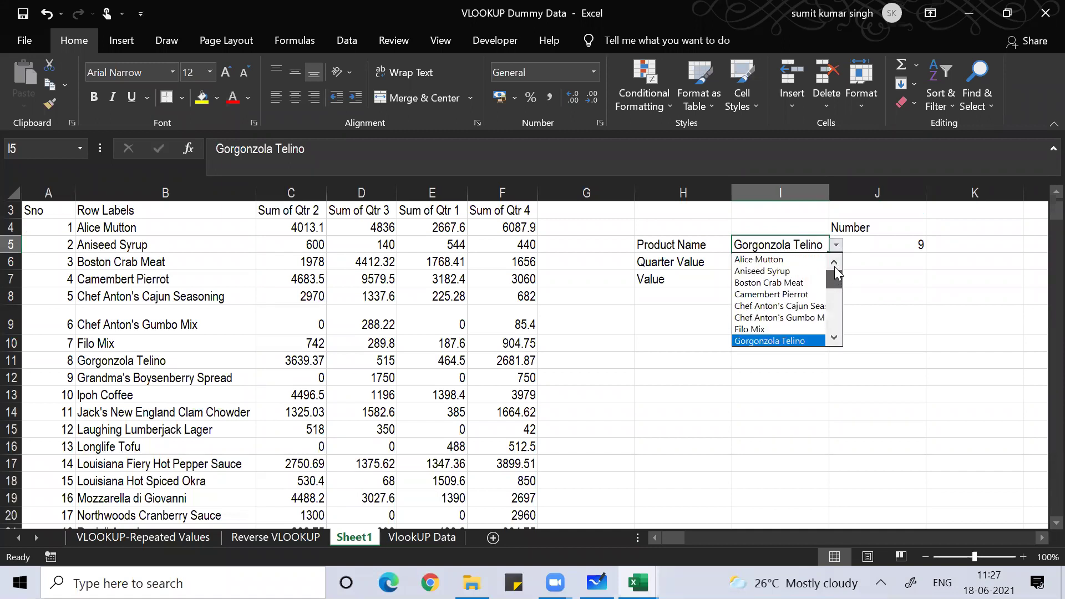
{"action": "left_click", "coordinate": [794, 259]}
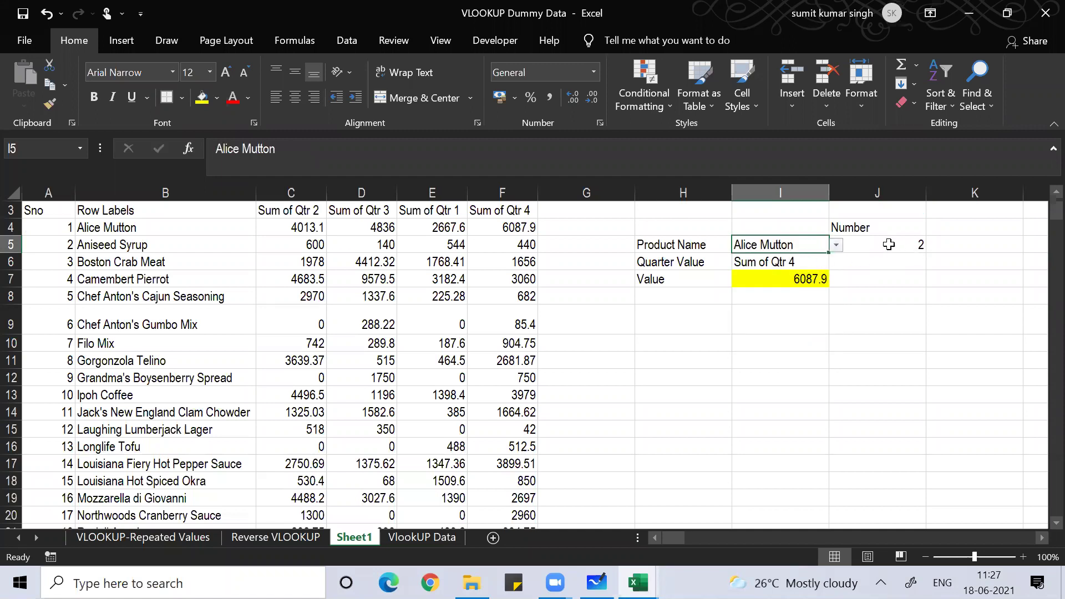
{"action": "left_click", "coordinate": [912, 244]}
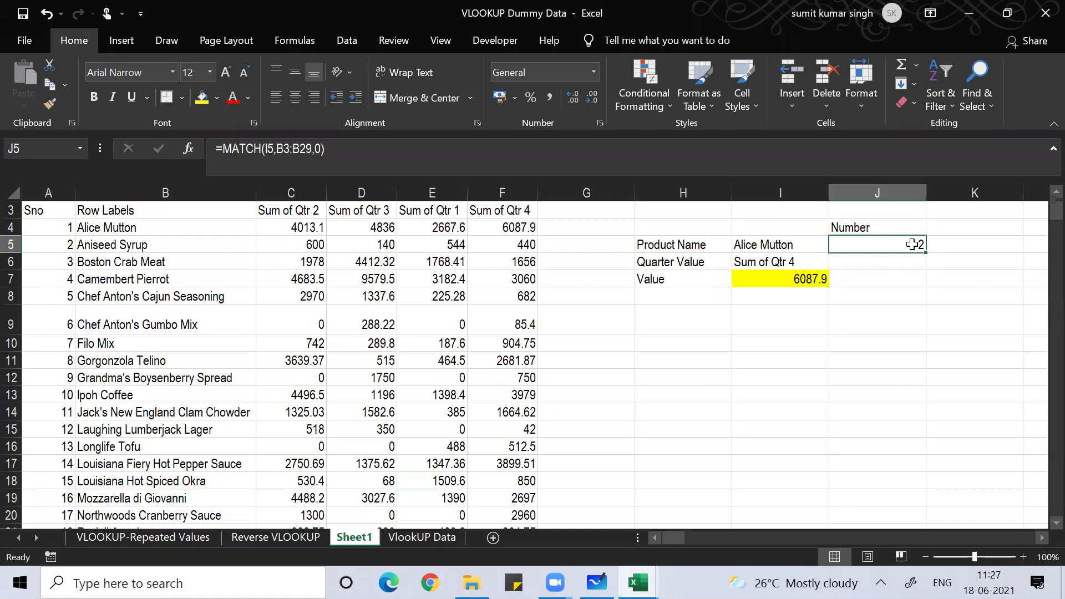
{"action": "left_click", "coordinate": [870, 265]}
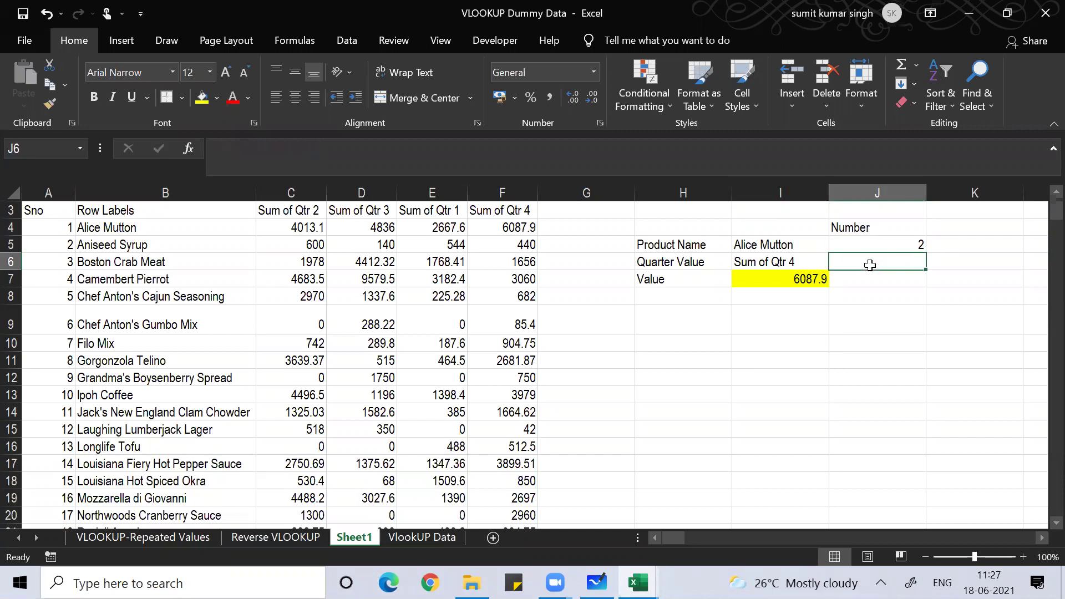
Enter =MATCH(I6,A3:F3,0) in J6, returning 6 for Sum of Qtr 4
{"action": "type", "text": "="}
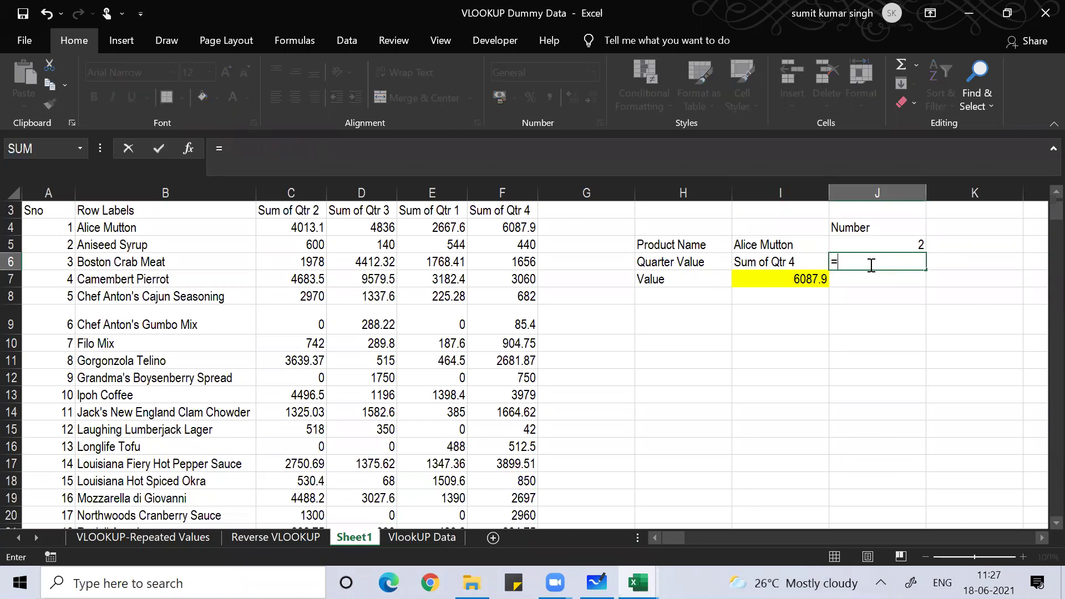
{"action": "type", "text": "match("}
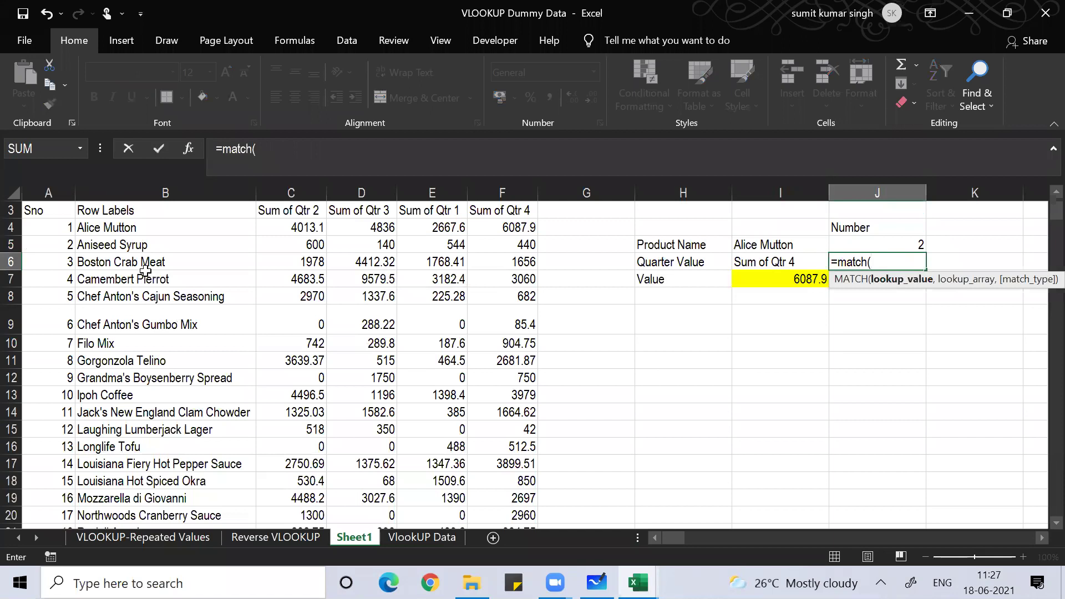
{"action": "left_click", "coordinate": [766, 259]}
{"action": "type", "text": ","}
{"action": "left_click", "coordinate": [31, 210]}
{"action": "key", "text": "shift+Right"}
{"action": "key", "text": "shift+Right"}
{"action": "key", "text": "shift+Right"}
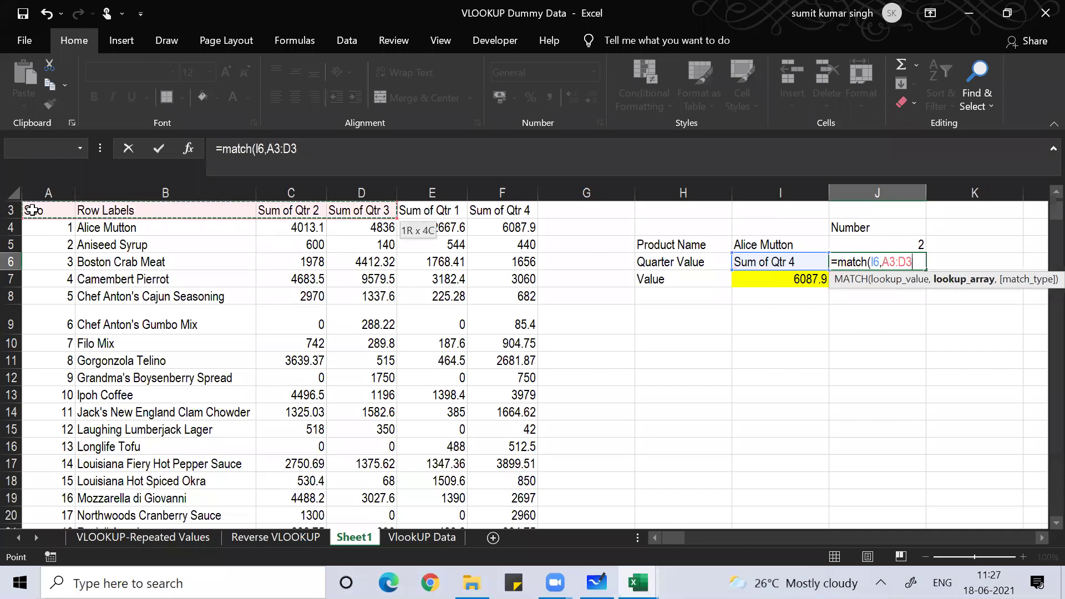
{"action": "key", "text": "shift+Right"}
{"action": "key", "text": "shift+Right"}
{"action": "type", "text": ",0"}
{"action": "key", "text": "Return"}
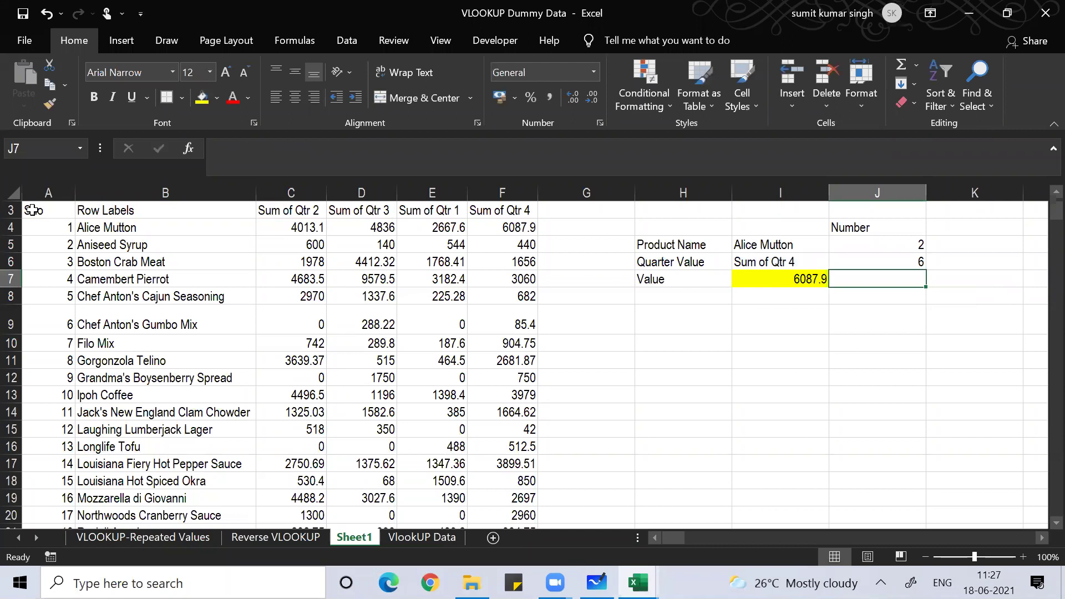
{"action": "key", "text": "Up"}
{"action": "key", "text": "Up"}
{"action": "key", "text": "Up"}
Abandon a first INDEX attempt in J7 and enlarge J7's font size to 22
{"action": "key", "text": "Down"}
{"action": "key", "text": "Down"}
{"action": "key", "text": "Down"}
{"action": "type", "text": "="}
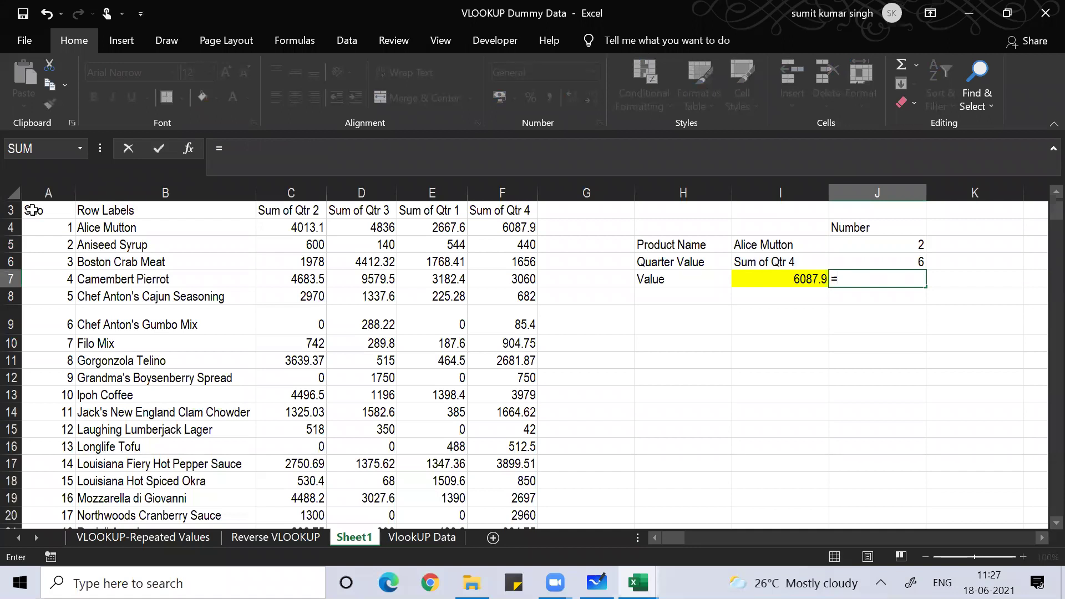
{"action": "type", "text": "index("}
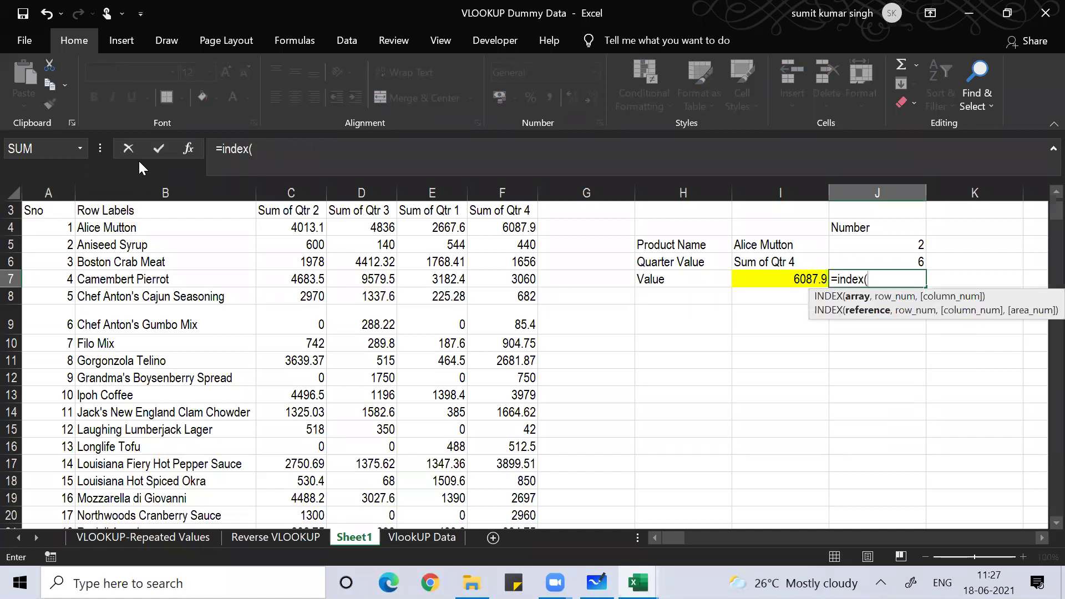
{"action": "key", "text": "BackSpace"}
{"action": "key", "text": "BackSpace"}
{"action": "key", "text": "BackSpace"}
{"action": "key", "text": "BackSpace"}
{"action": "key", "text": "BackSpace"}
{"action": "key", "text": "BackSpace"}
{"action": "type", "text": "a"}
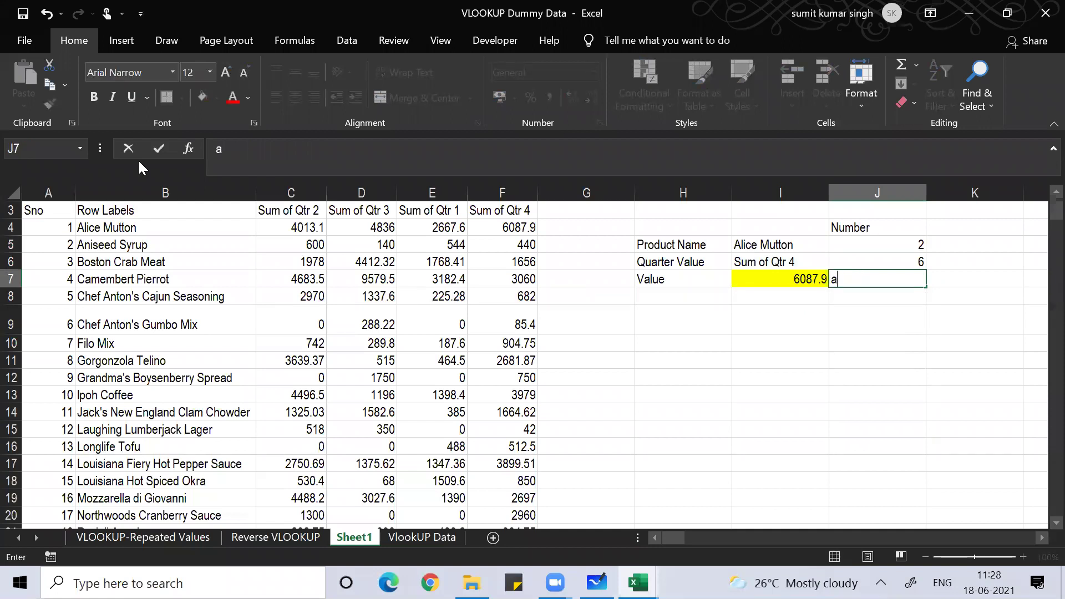
{"action": "key", "text": "Return"}
{"action": "key", "text": "Up"}
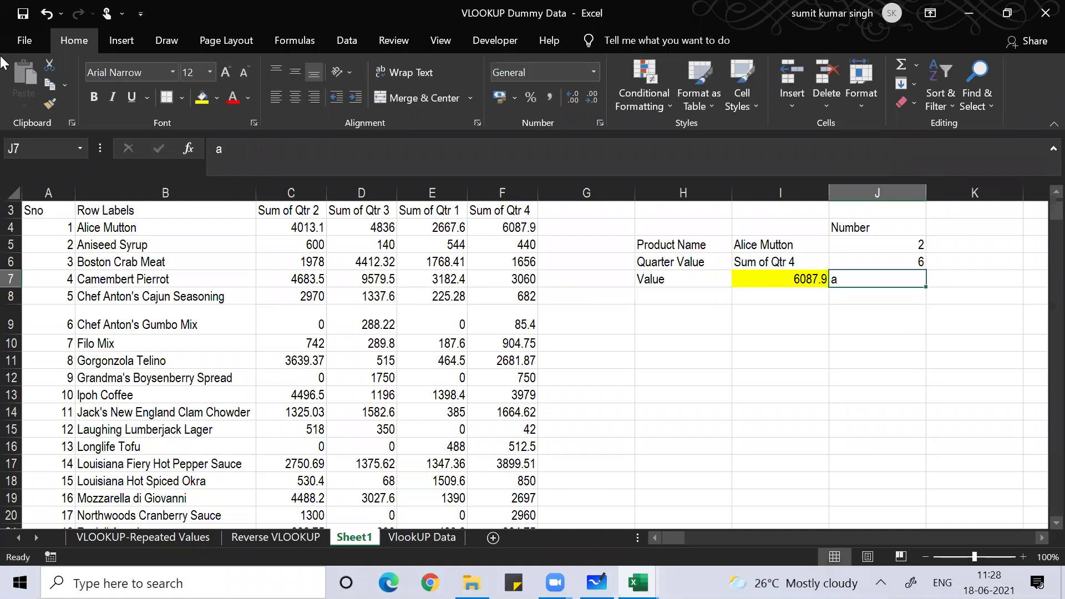
{"action": "key", "text": "ctrl+shift+period"}
{"action": "key", "text": "ctrl+shift+period"}
{"action": "key", "text": "ctrl+shift+period"}
{"action": "key", "text": "ctrl+shift+period"}
{"action": "key", "text": "ctrl+shift+period"}
Enter =INDEX(A3:F29,J5,J6) in J7, using J5 as row and J6 as column
{"action": "type", "text": "="}
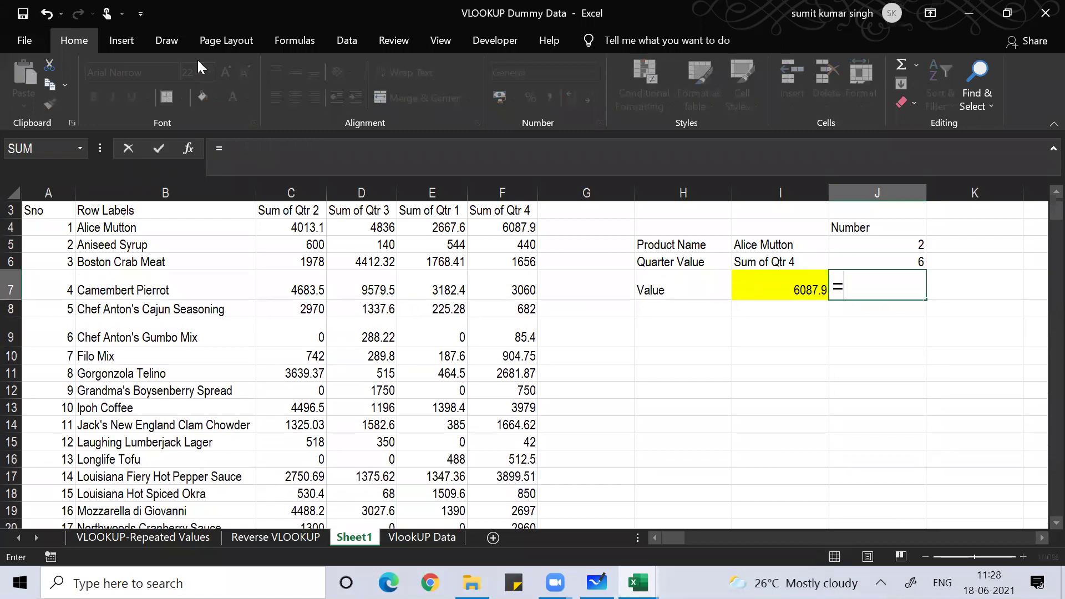
{"action": "type", "text": "index"}
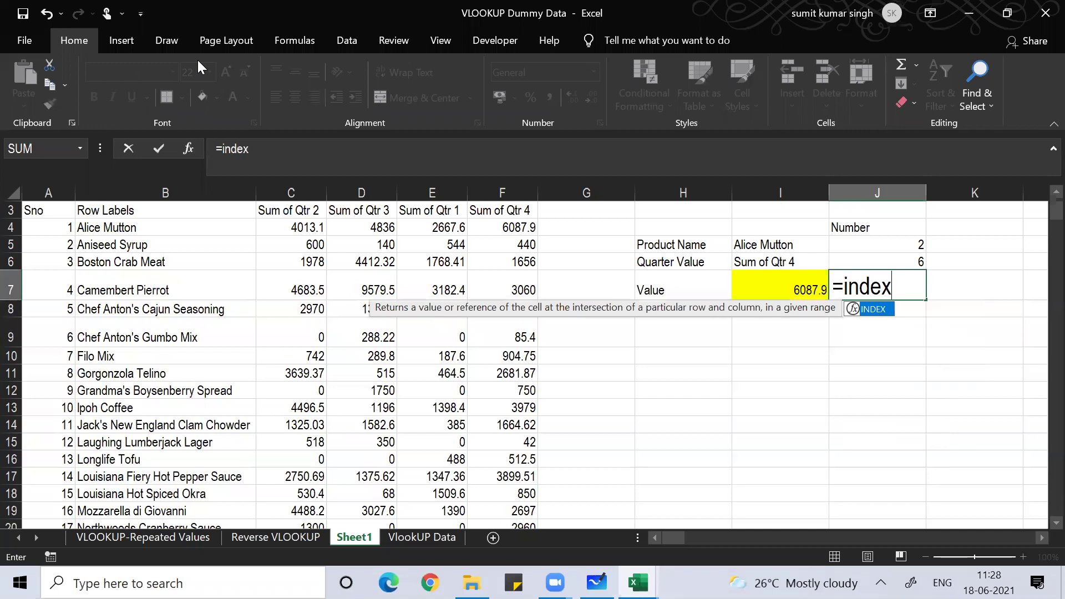
{"action": "type", "text": "("}
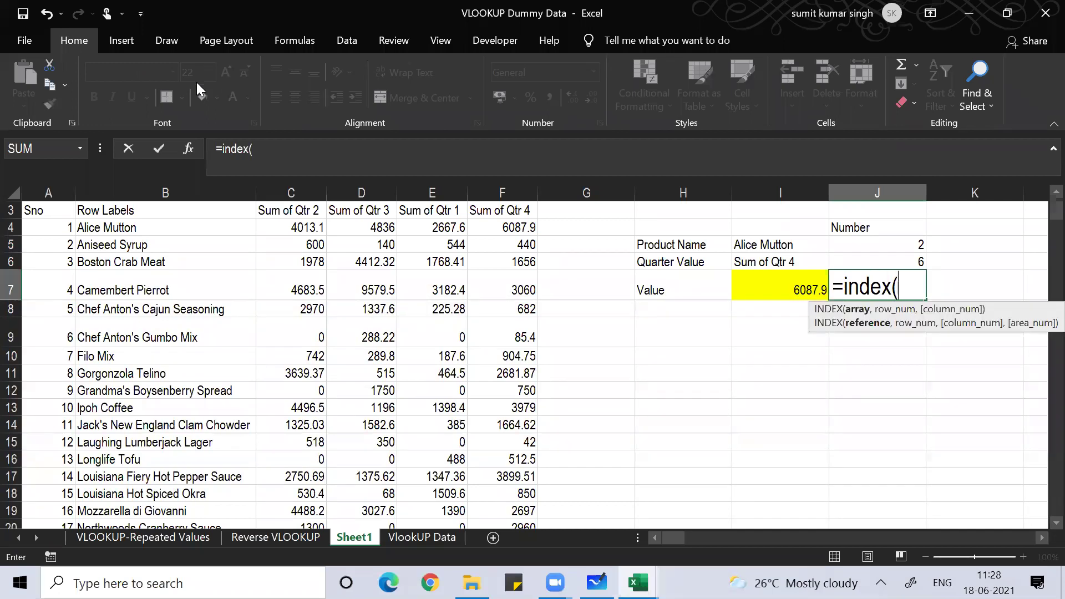
{"action": "left_click", "coordinate": [38, 215]}
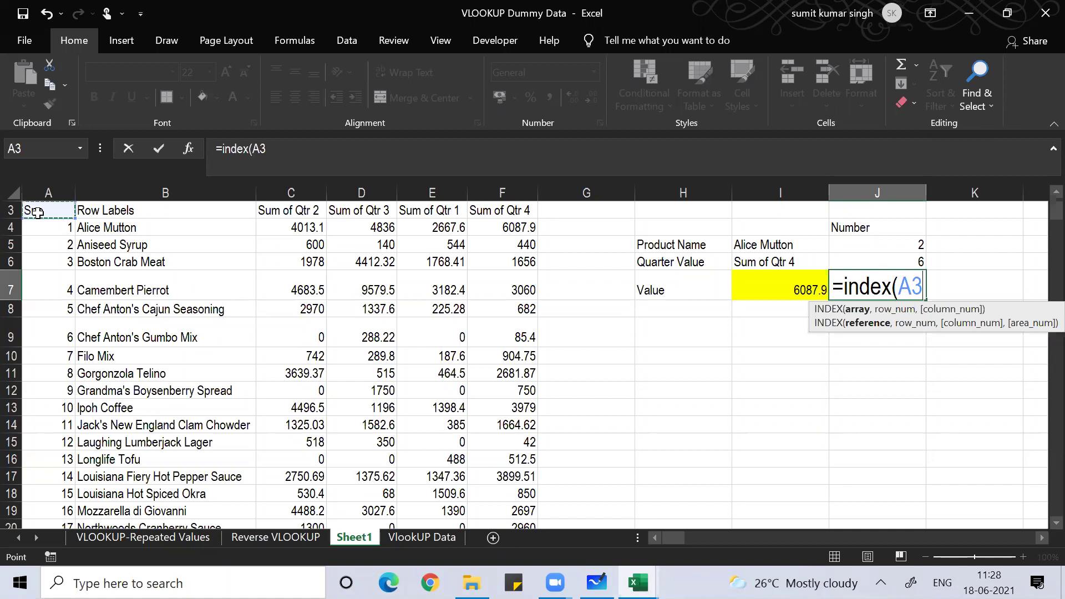
{"action": "key", "text": "ctrl+shift+Right"}
{"action": "key", "text": "ctrl+shift+Down"}
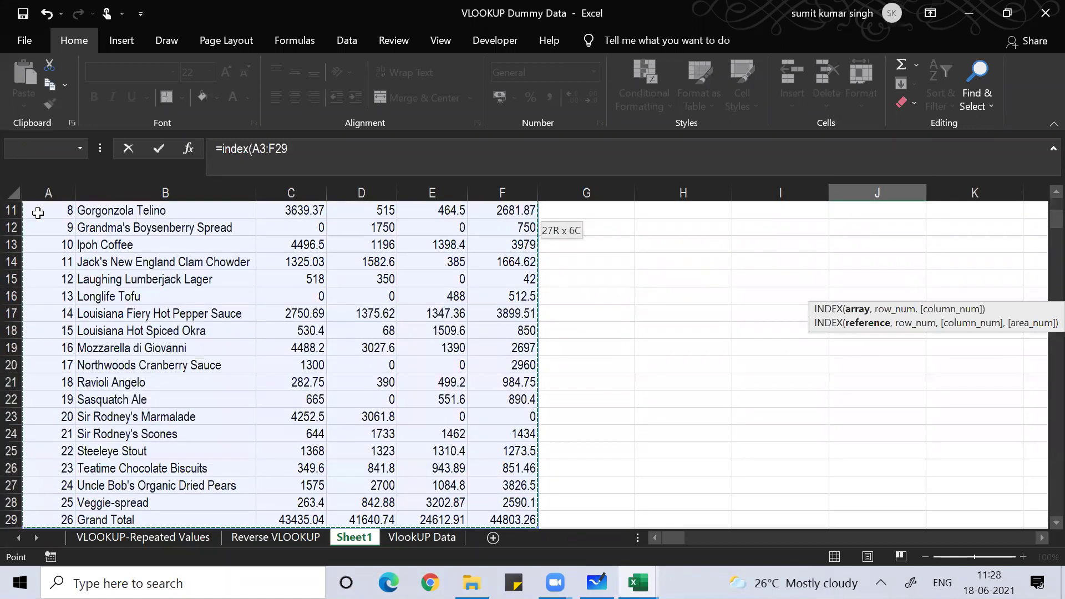
{"action": "type", "text": ","}
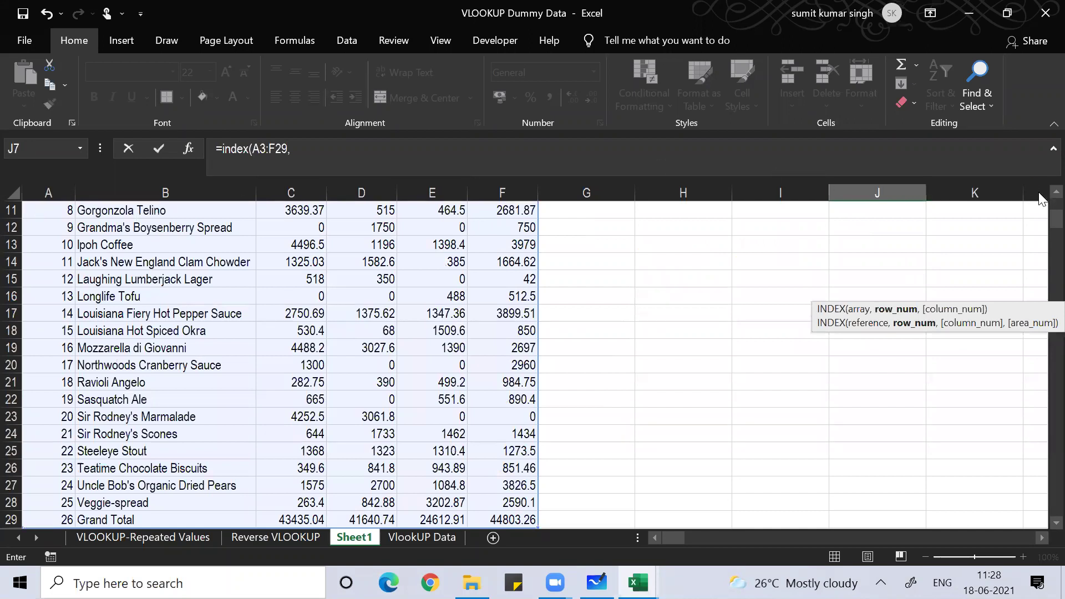
{"action": "scroll", "coordinate": [1040, 200], "scroll_direction": "up", "scroll_amount": 1}
{"action": "scroll", "coordinate": [1041, 199], "scroll_direction": "up", "scroll_amount": 2}
{"action": "scroll", "coordinate": [1040, 200], "scroll_direction": "up", "scroll_amount": 1}
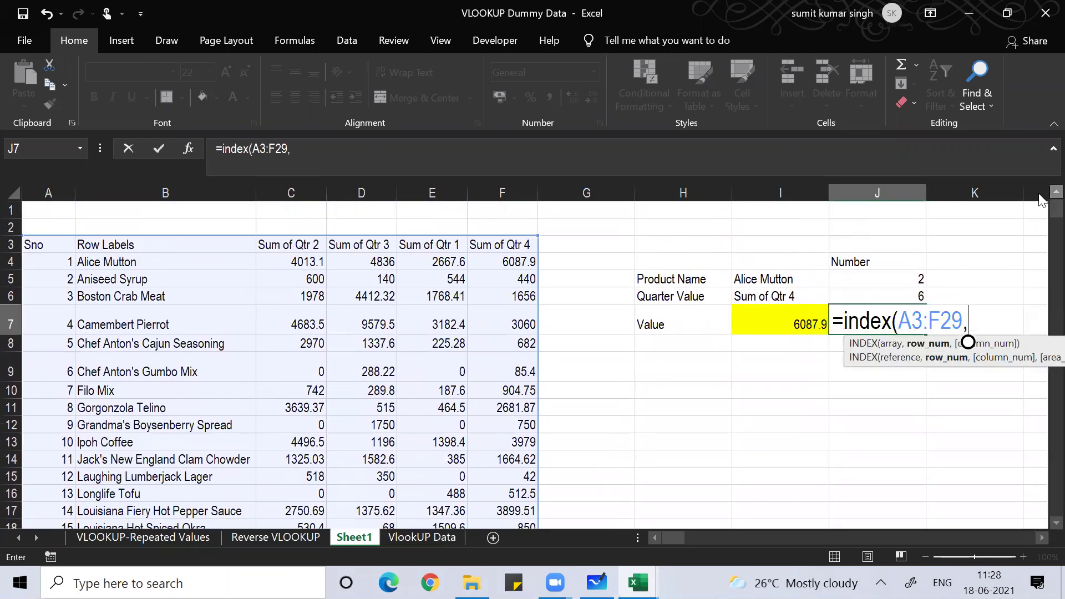
{"action": "left_click", "coordinate": [868, 276]}
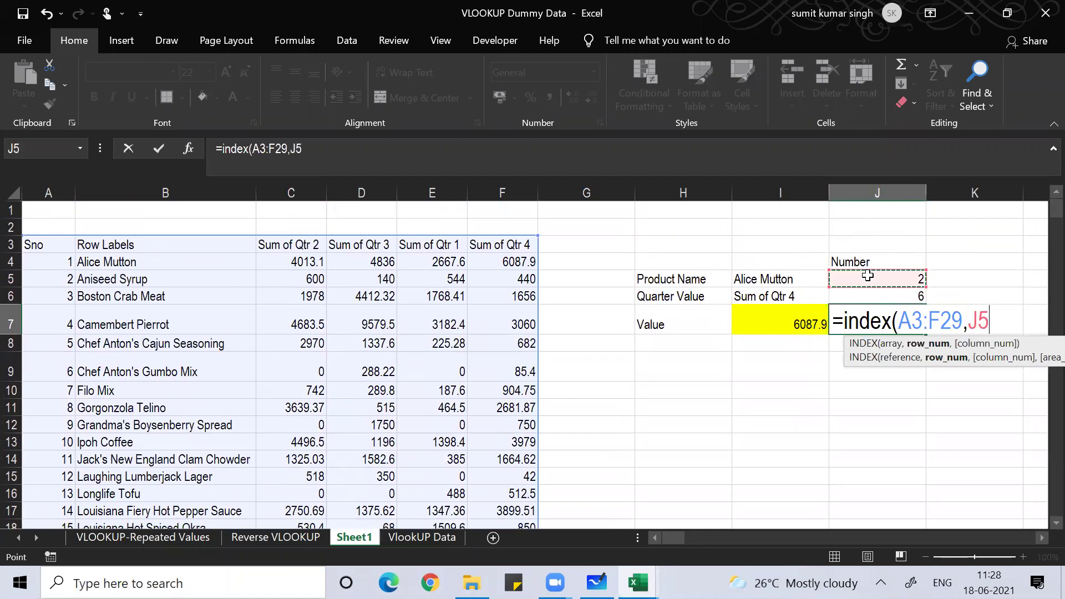
{"action": "type", "text": ","}
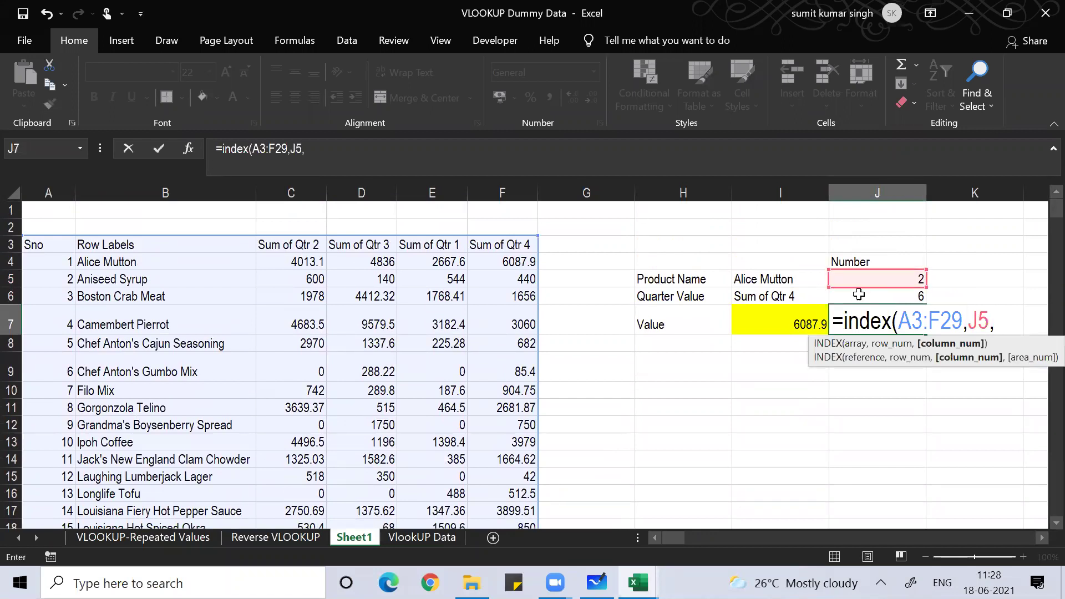
{"action": "left_click", "coordinate": [857, 296]}
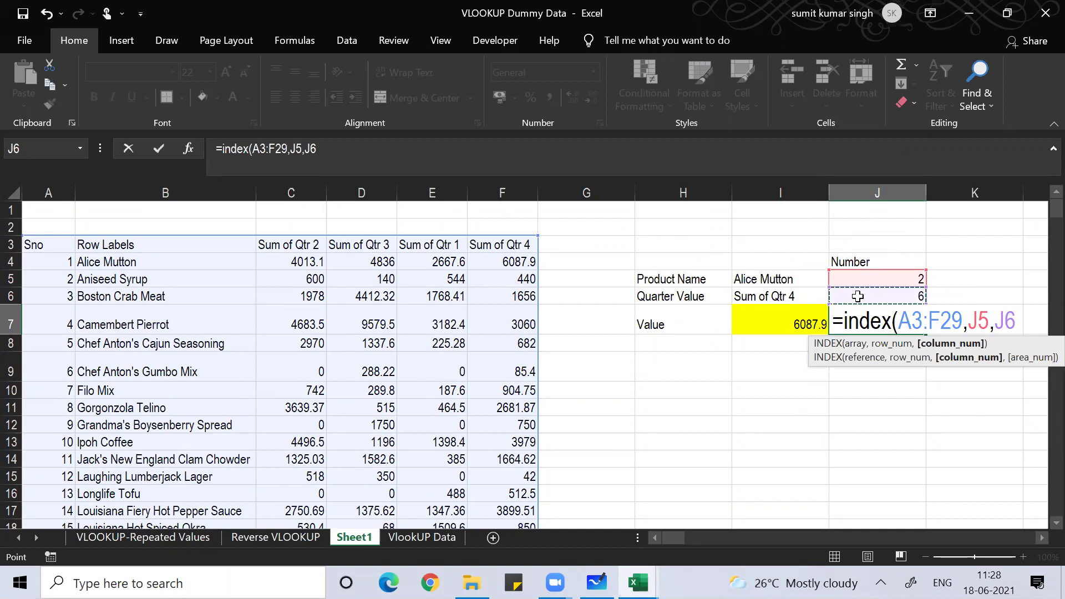
{"action": "type", "text": ")"}
{"action": "key", "text": "Return"}
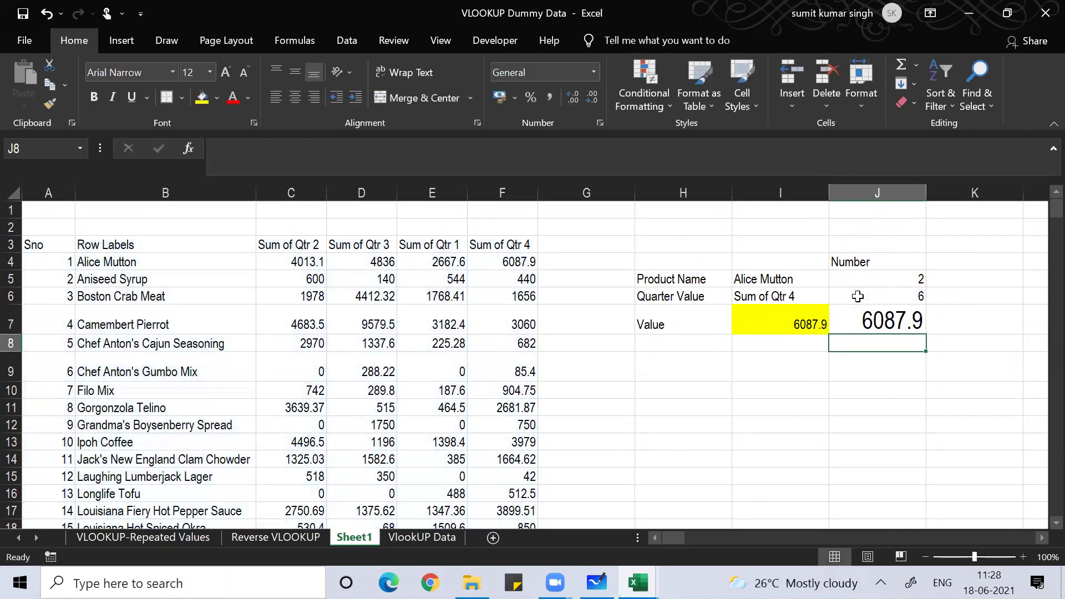
{"action": "key", "text": "Up"}
Edit J7 to reveal the A3:F29, J5 and J6 references of its INDEX formula
{"action": "key", "text": "F2"}
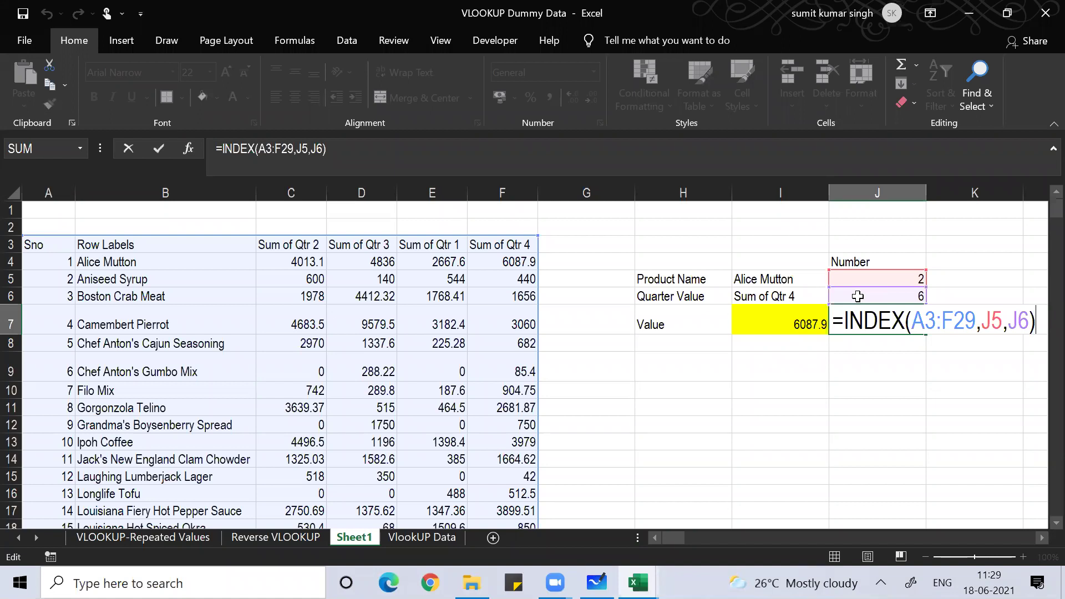
Replace J7's row argument with MATCH(I5,B3:B29,0)
{"action": "key", "text": "BackSpace"}
{"action": "key", "text": "BackSpace"}
{"action": "key", "text": "BackSpace"}
{"action": "key", "text": "BackSpace"}
{"action": "key", "text": "BackSpace"}
{"action": "key", "text": "BackSpace"}
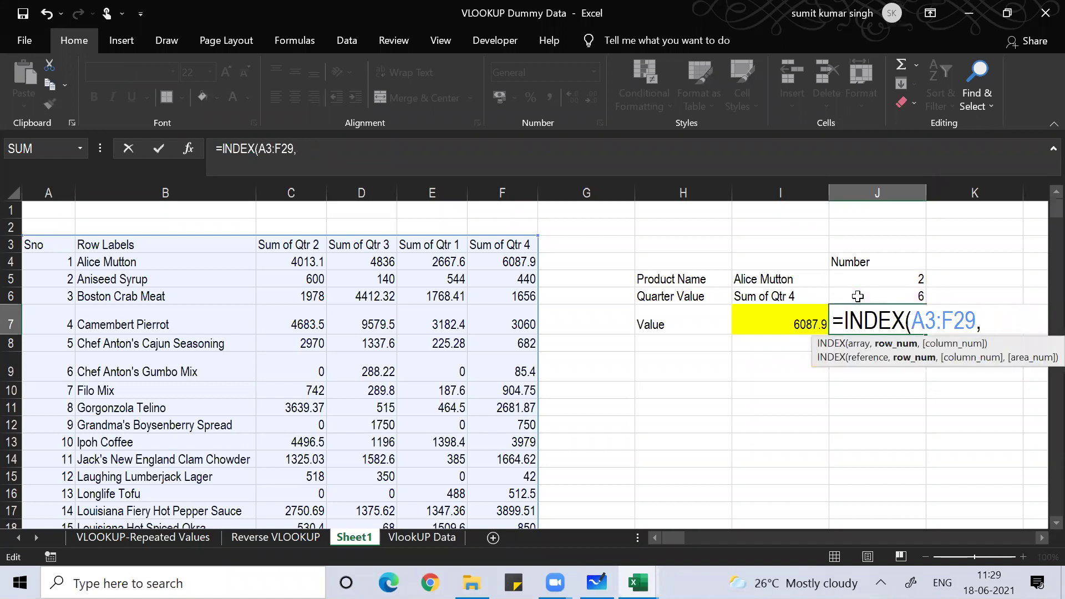
{"action": "type", "text": "match("}
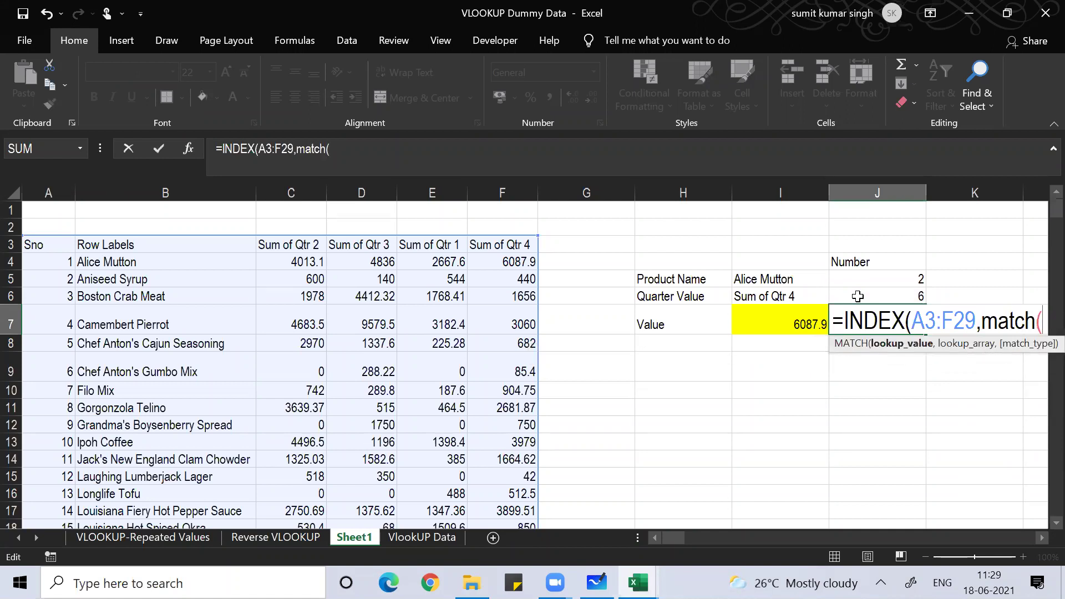
{"action": "left_click", "coordinate": [764, 280]}
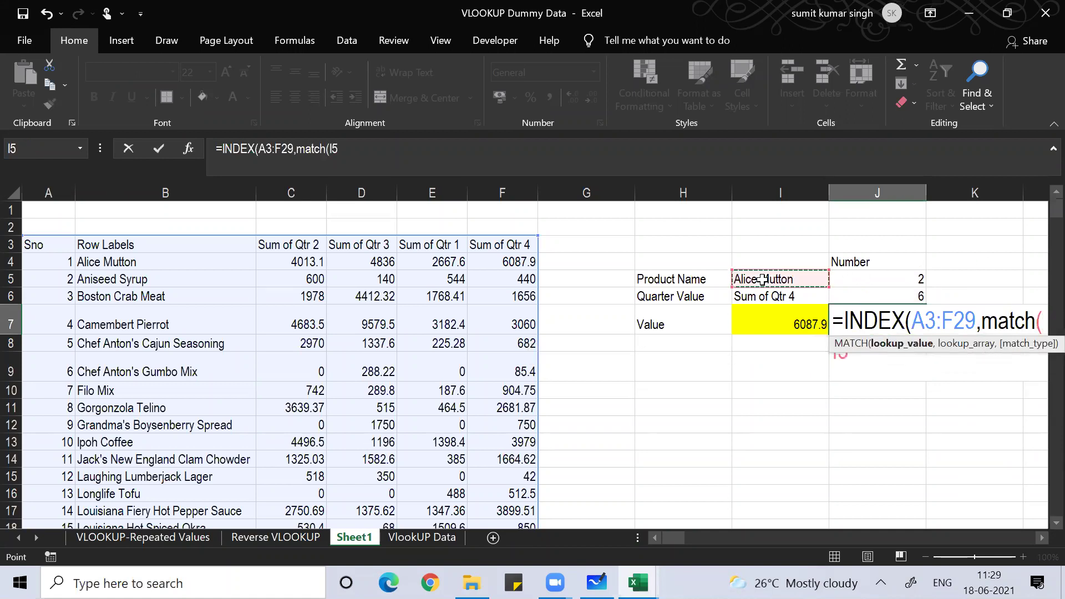
{"action": "type", "text": ","}
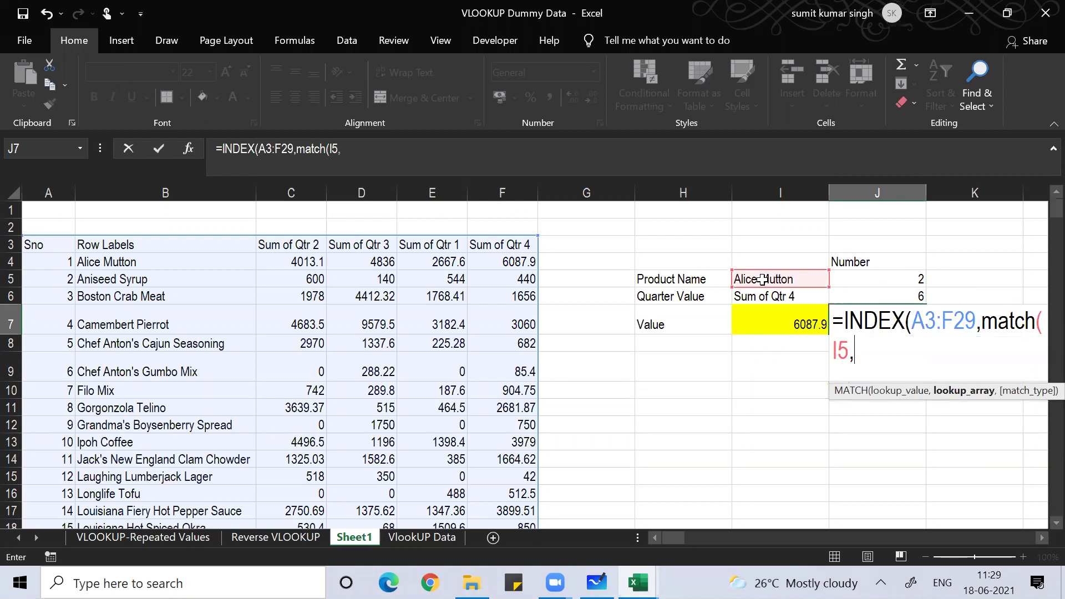
{"action": "left_click", "coordinate": [179, 243]}
{"action": "key", "text": "ctrl+shift+Down"}
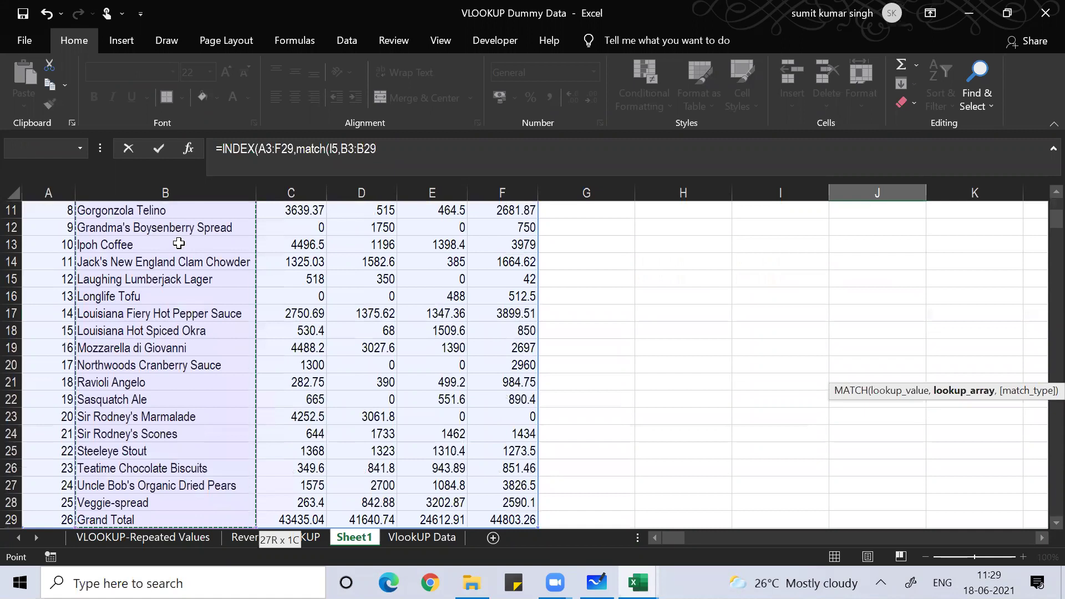
{"action": "type", "text": ",0),match("}
Replace the column argument with MATCH(I6,A3:F3,0) and commit, returning 6087.9
{"action": "scroll", "coordinate": [178, 243], "scroll_direction": "up", "scroll_amount": 3}
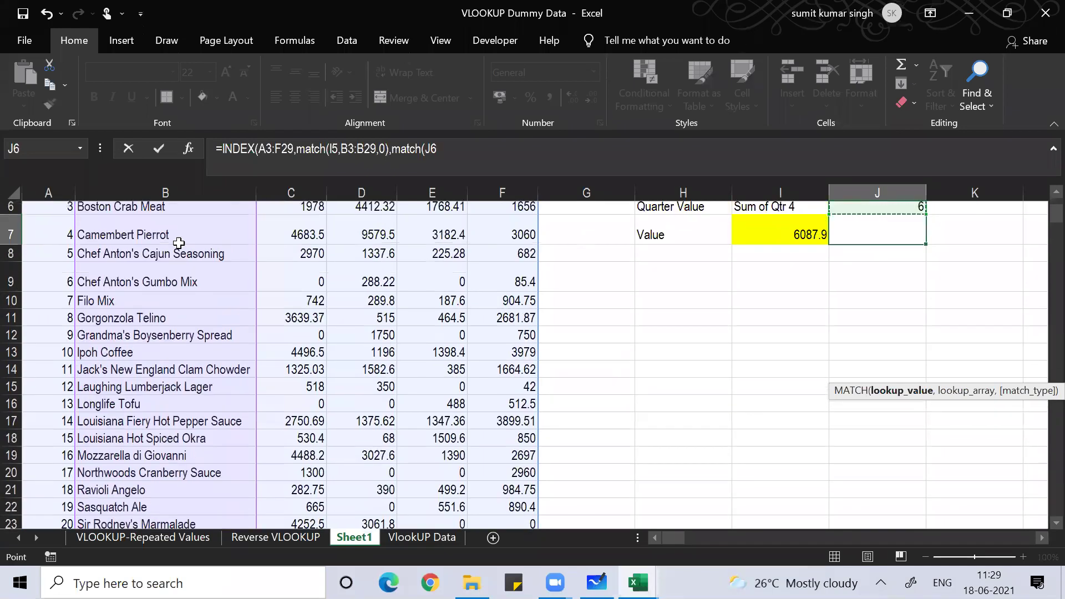
{"action": "key", "text": "Up"}
{"action": "key", "text": "Up"}
{"action": "key", "text": "Up"}
{"action": "key", "text": "Down"}
{"action": "key", "text": "Down"}
{"action": "key", "text": "Left"}
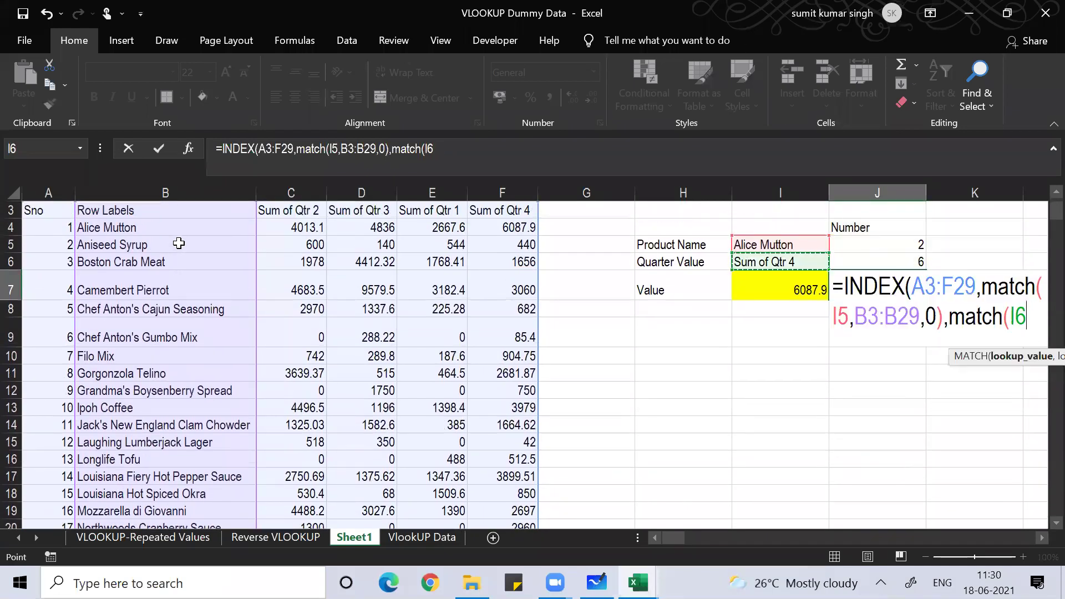
{"action": "type", "text": ","}
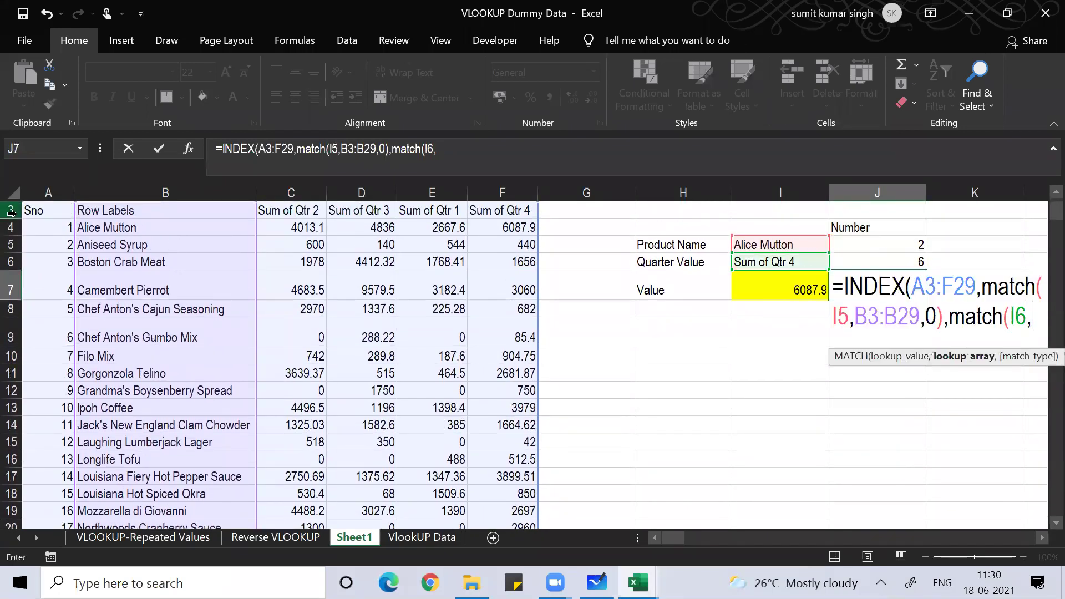
{"action": "left_click", "coordinate": [36, 214]}
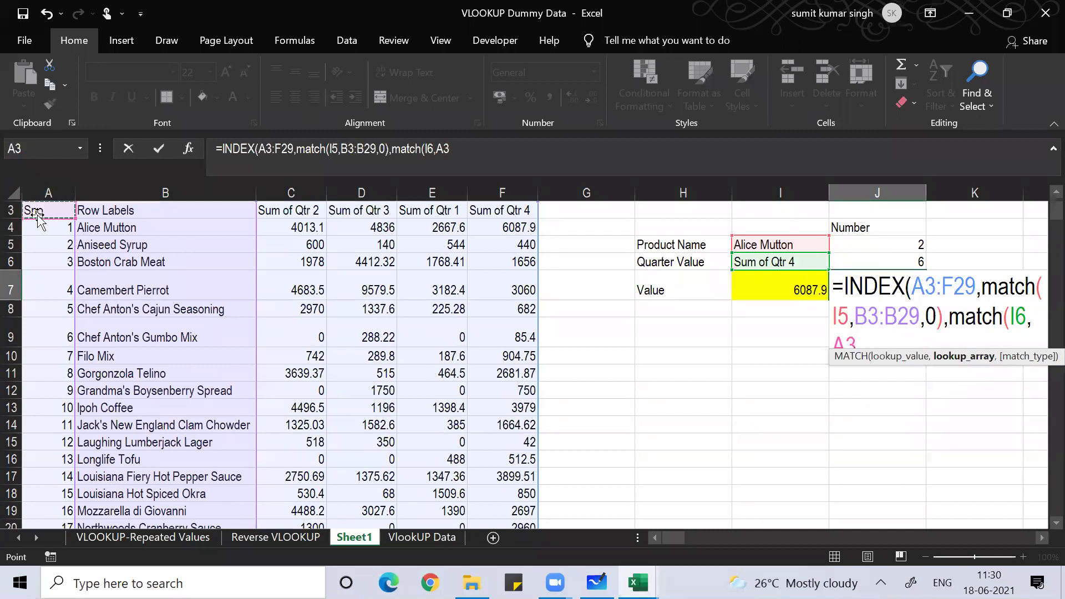
{"action": "key", "text": "shift+Right"}
{"action": "key", "text": "shift+Right"}
{"action": "key", "text": "shift+Right"}
{"action": "key", "text": "shift+Right"}
{"action": "key", "text": "shift+Right"}
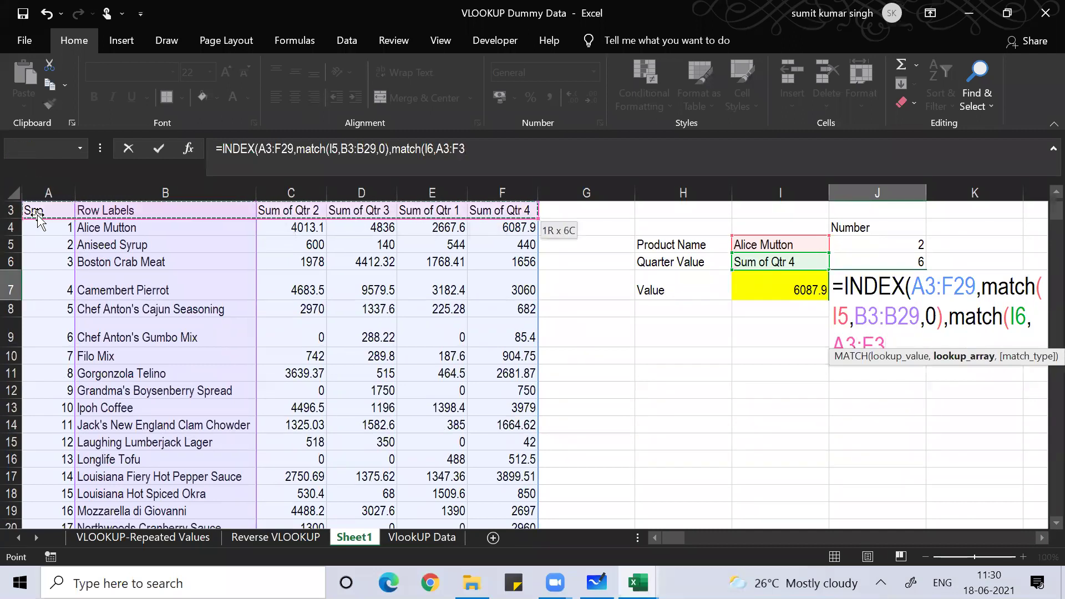
{"action": "type", "text": ",0)"}
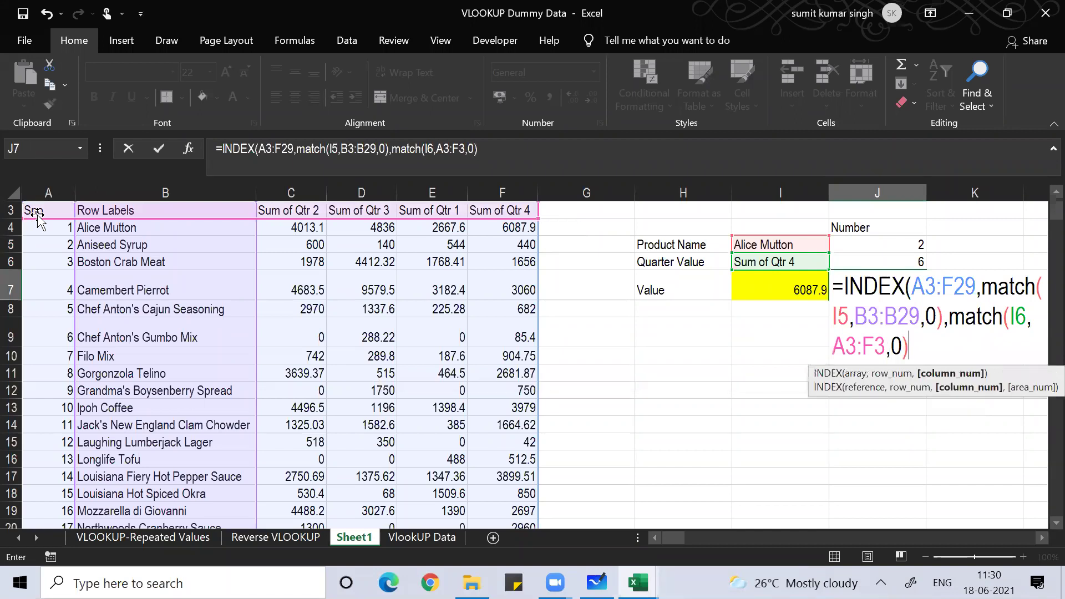
{"action": "type", "text": ")"}
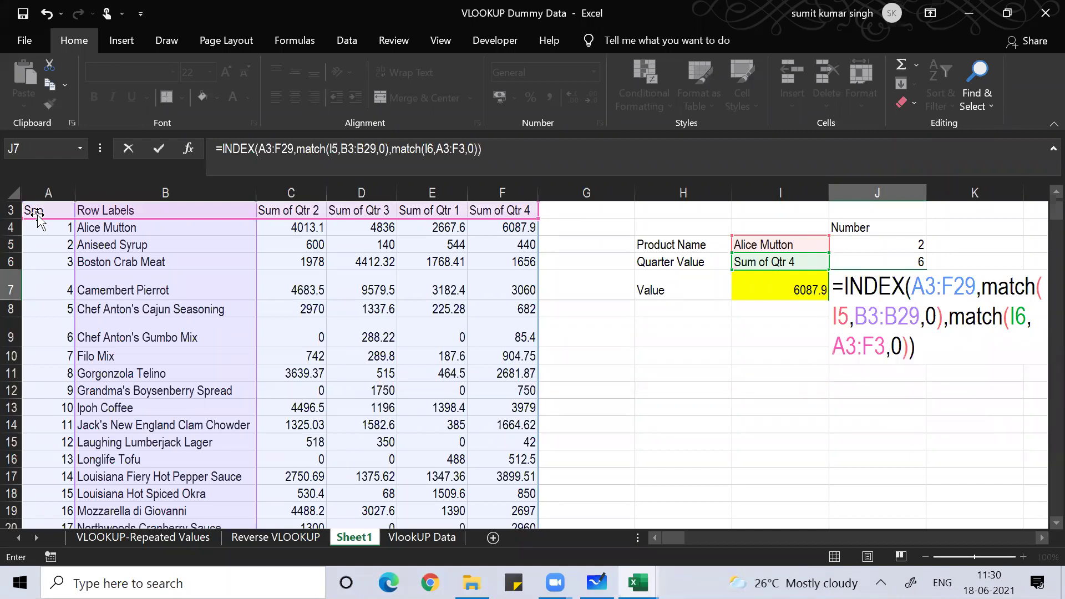
{"action": "key", "text": "Return"}
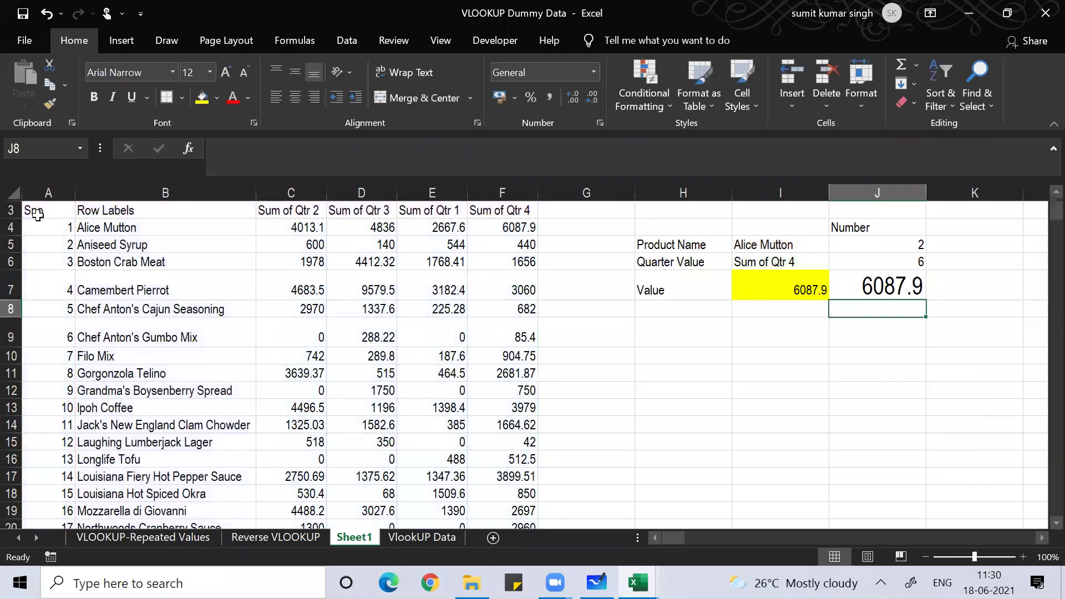
{"action": "key", "text": "Up"}
Display J7's full =INDEX(A3:F29,MATCH(...),MATCH(...)) formula in the cell
{"action": "key", "text": "F2"}
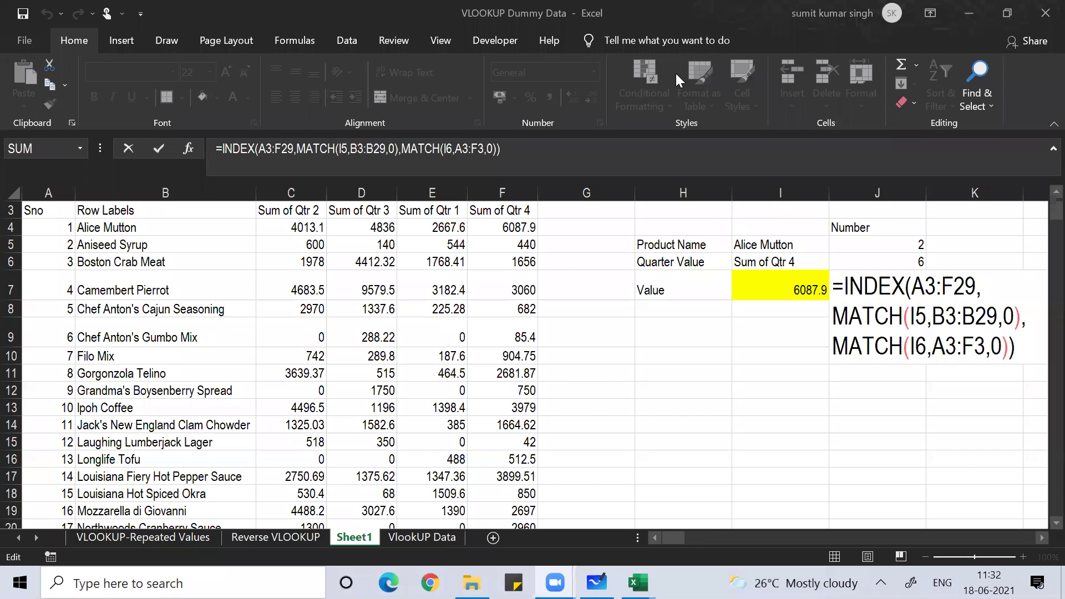
Minimize Excel, then handwrite 'thank you' below the Day-08, Session-9 title and circle it
{"action": "left_click", "coordinate": [970, 18]}
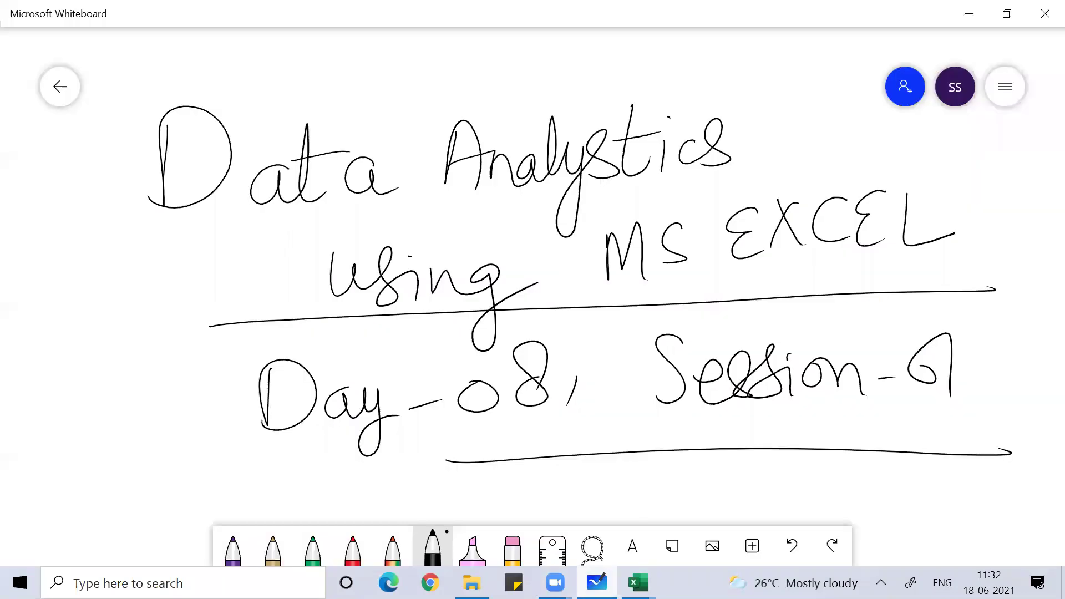
{"action": "scroll", "coordinate": [532, 250], "scroll_direction": "down", "scroll_amount": 1}
{"action": "left_click_drag", "start_coordinate": [426, 348], "coordinate": [460, 451]}
{"action": "mouse_move", "coordinate": [399, 411]}
{"action": "left_mouse_down"}
{"action": "mouse_move", "coordinate": [471, 379]}
{"action": "mouse_move", "coordinate": [516, 405]}
{"action": "mouse_move", "coordinate": [591, 389]}
{"action": "mouse_move", "coordinate": [615, 423]}
{"action": "left_mouse_up"}
{"action": "left_click_drag", "start_coordinate": [635, 355], "coordinate": [643, 425]}
{"action": "left_click_drag", "start_coordinate": [664, 380], "coordinate": [664, 411]}
{"action": "mouse_move", "coordinate": [728, 369]}
{"action": "left_mouse_down"}
{"action": "mouse_move", "coordinate": [741, 395]}
{"action": "mouse_move", "coordinate": [859, 383]}
{"action": "mouse_move", "coordinate": [911, 407]}
{"action": "left_mouse_up"}
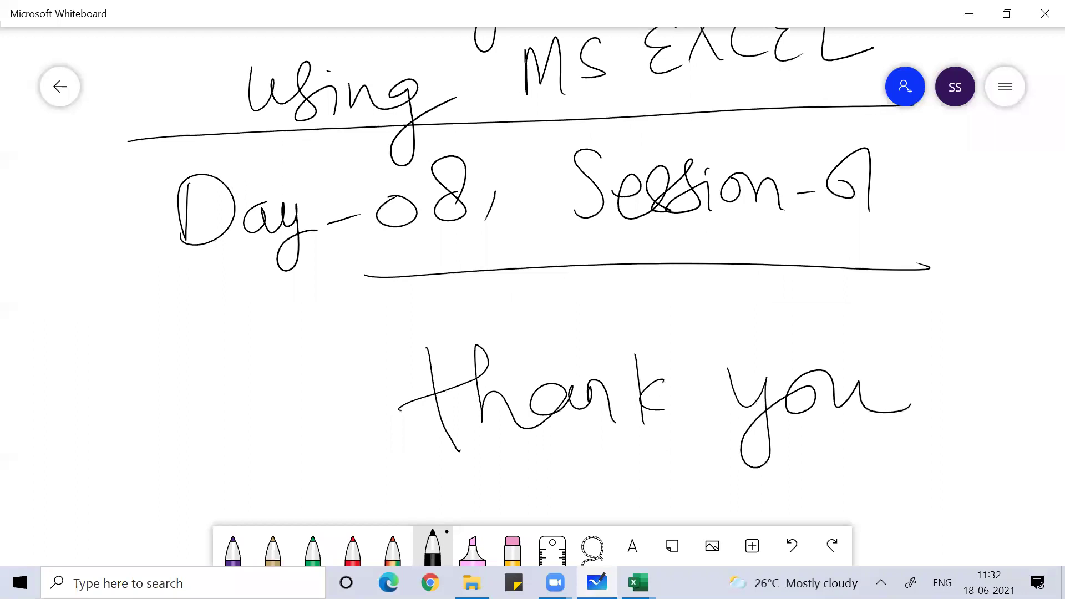
{"action": "left_click_drag", "start_coordinate": [414, 341], "coordinate": [506, 321]}
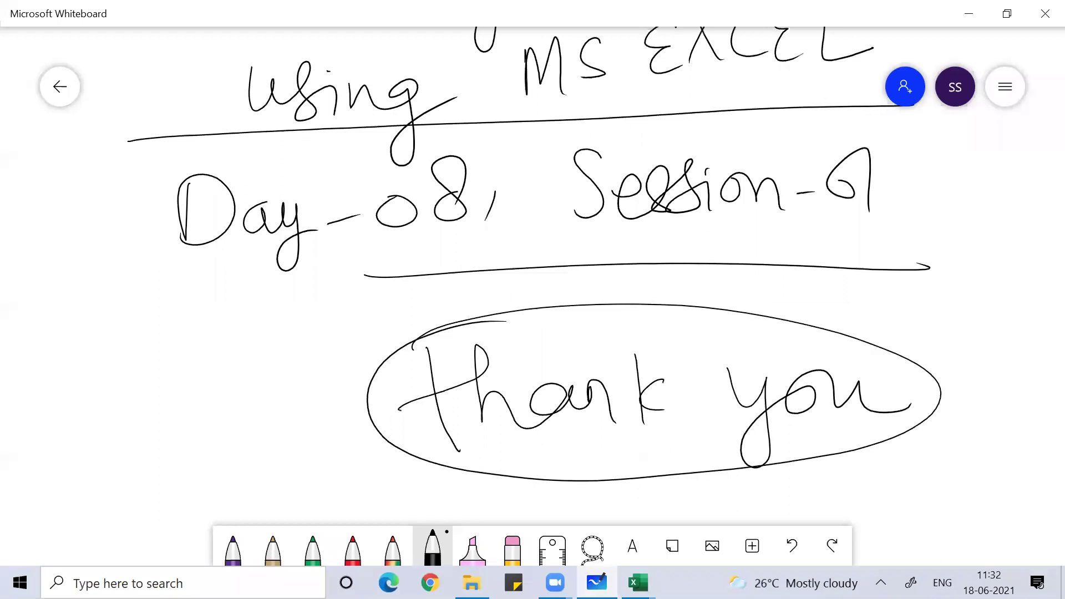